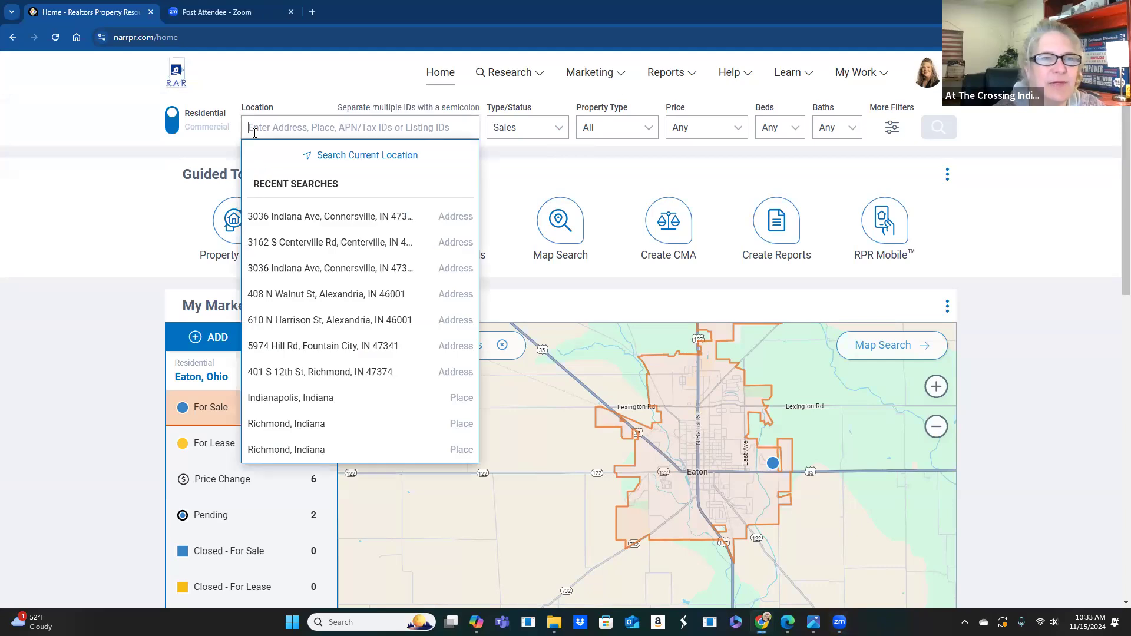
- Look through the recent location searches and the help resources panel on the RPR home page
left_click(308, 78)
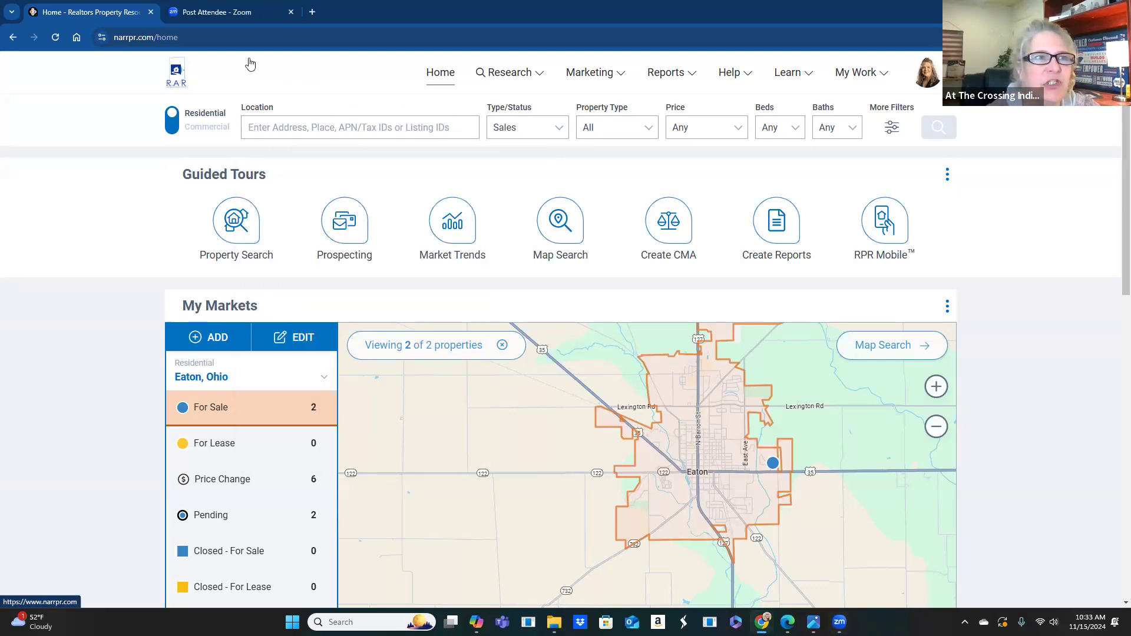
left_click(297, 127)
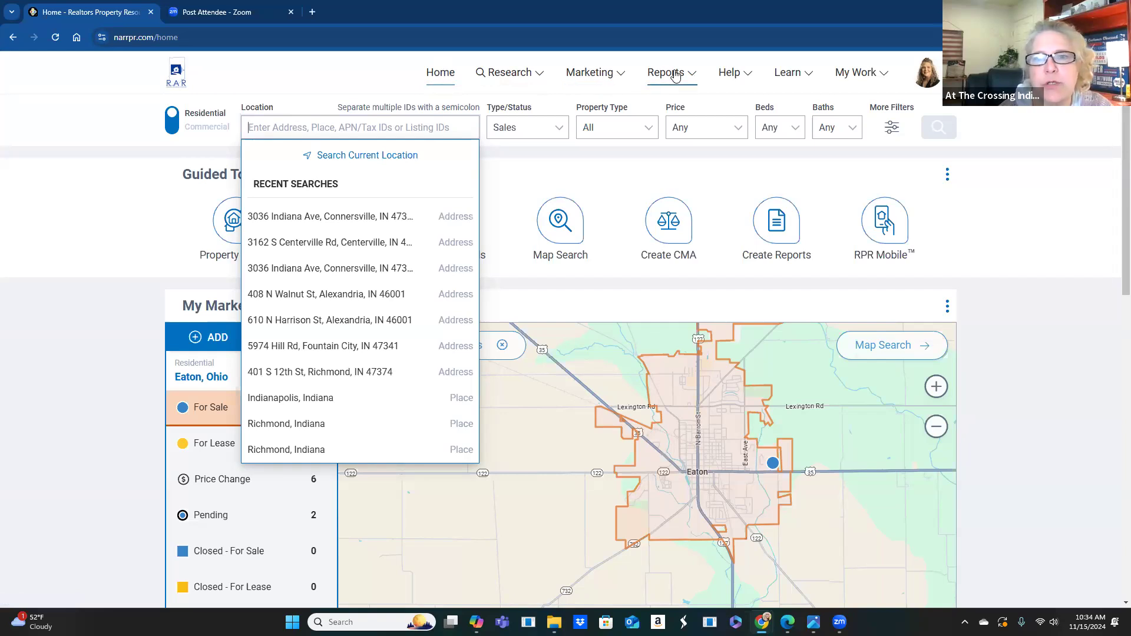
left_click(730, 75)
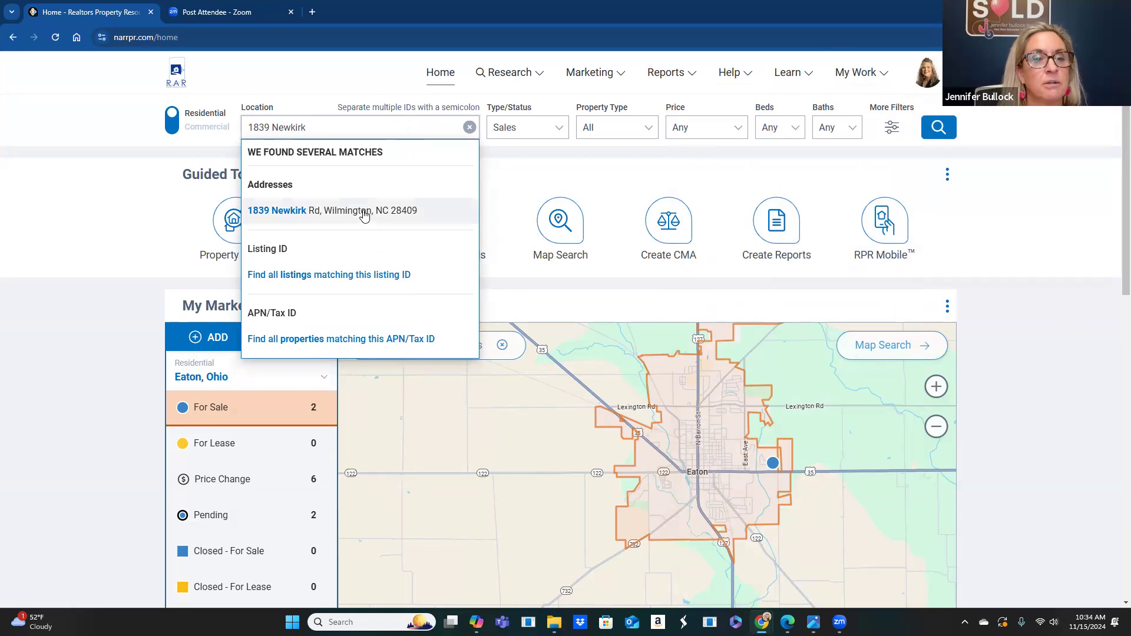
left_click(360, 210)
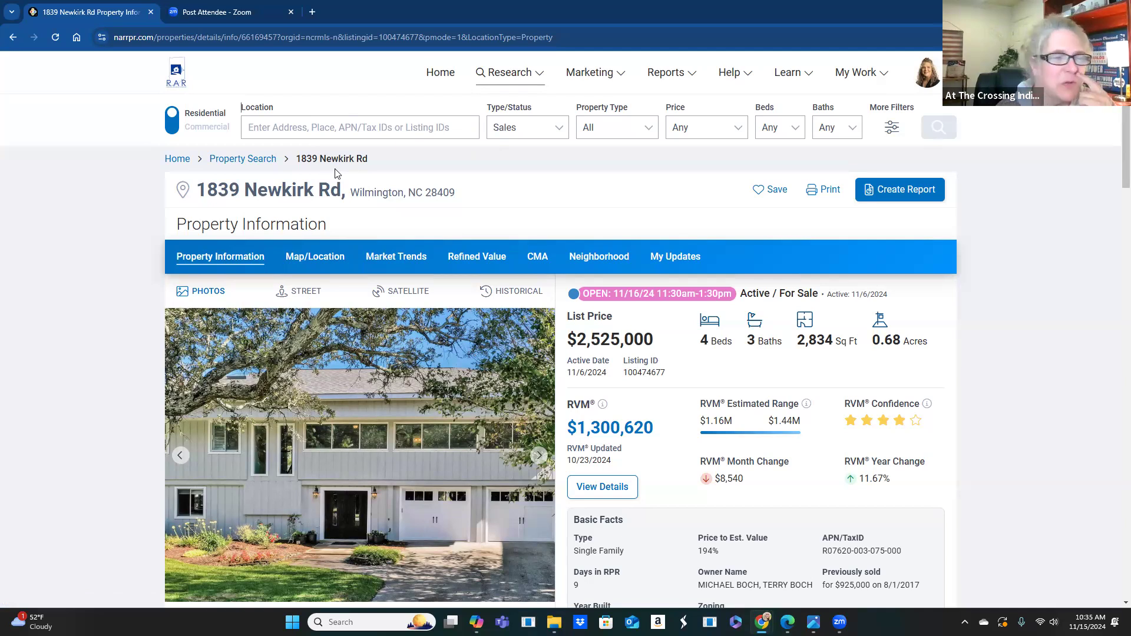
left_click(278, 126)
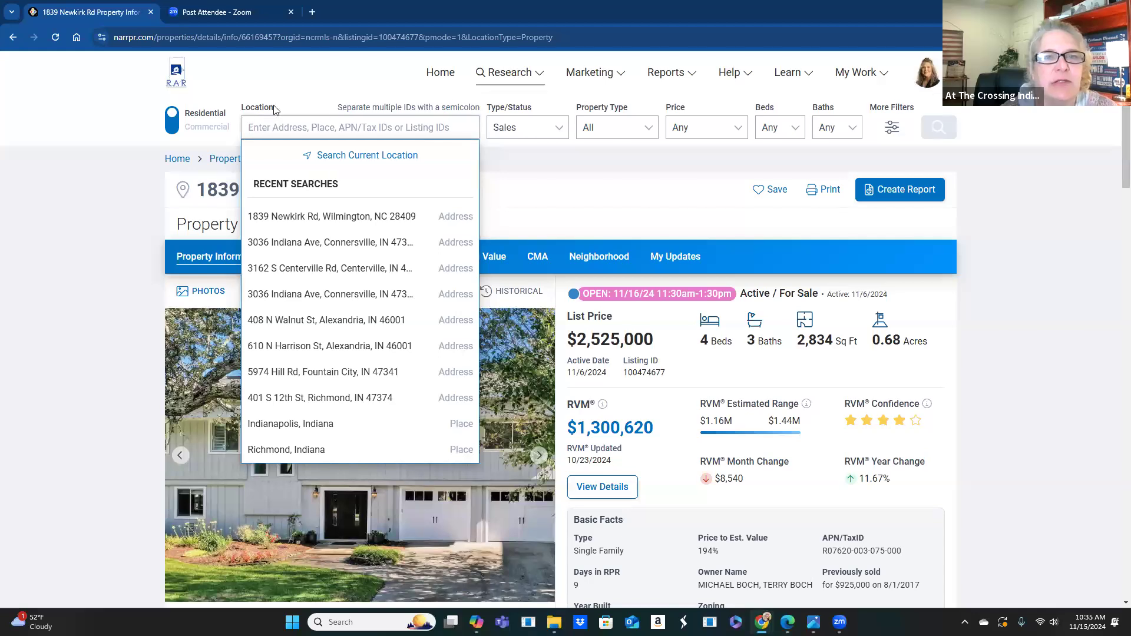
left_click(537, 176)
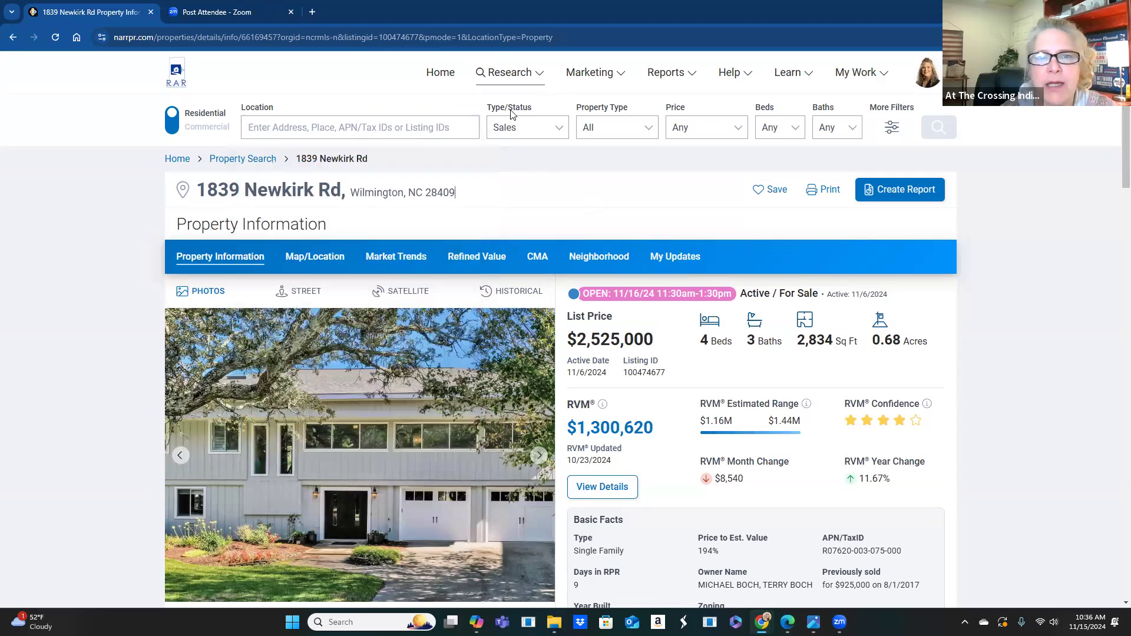
left_click(517, 133)
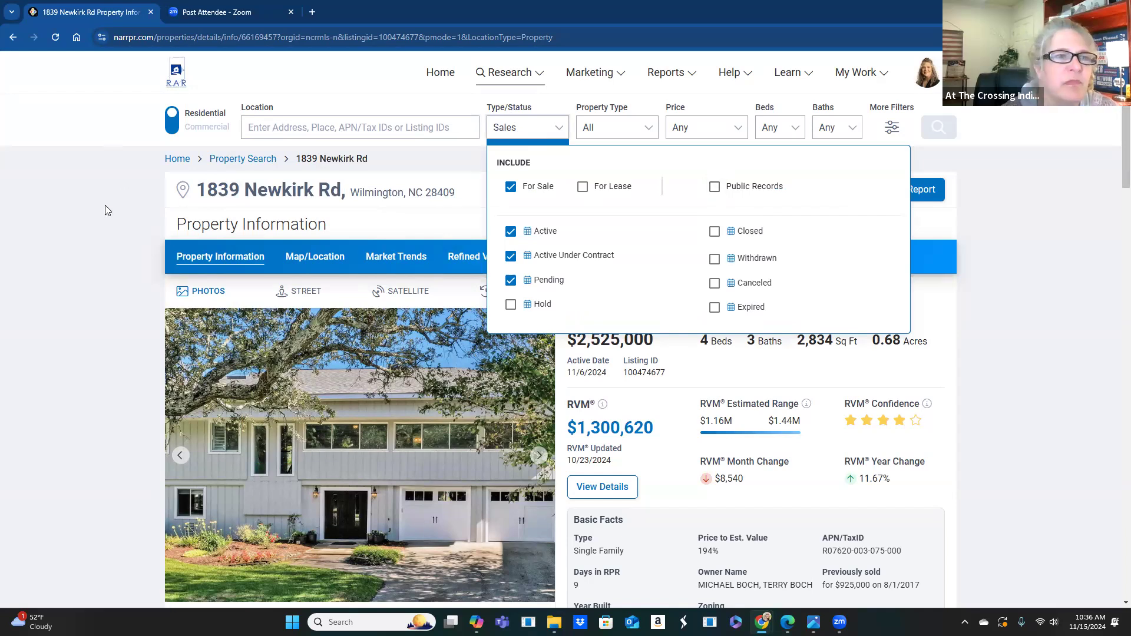
left_click(444, 134)
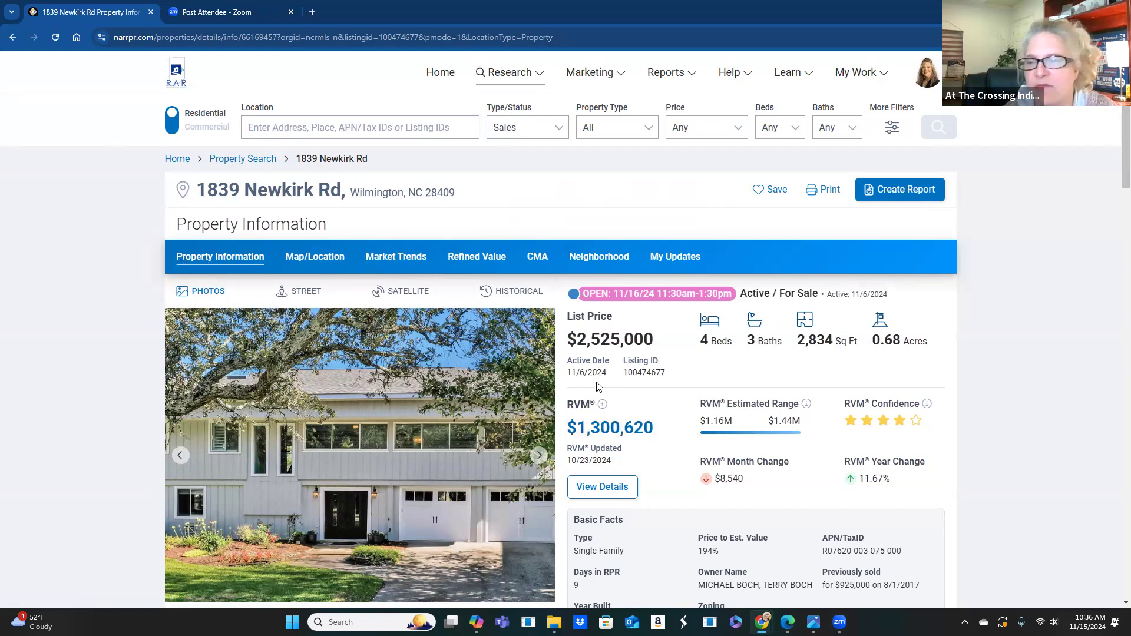
mouse_move(602, 408)
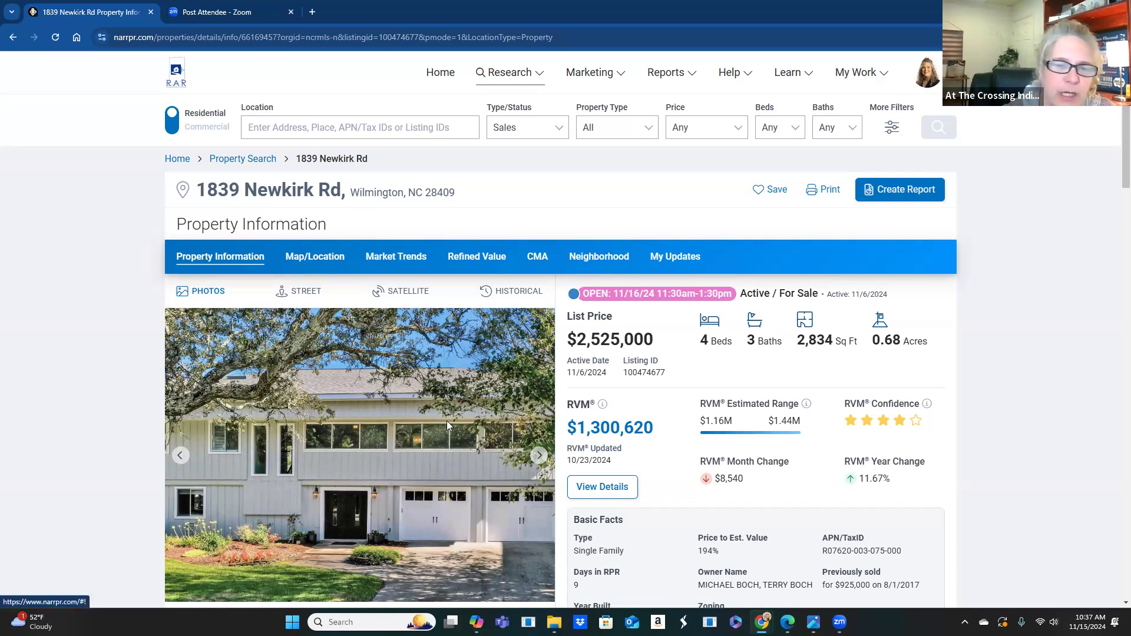
scroll(446, 420, "down", 1)
scroll(565, 370, "down", 2)
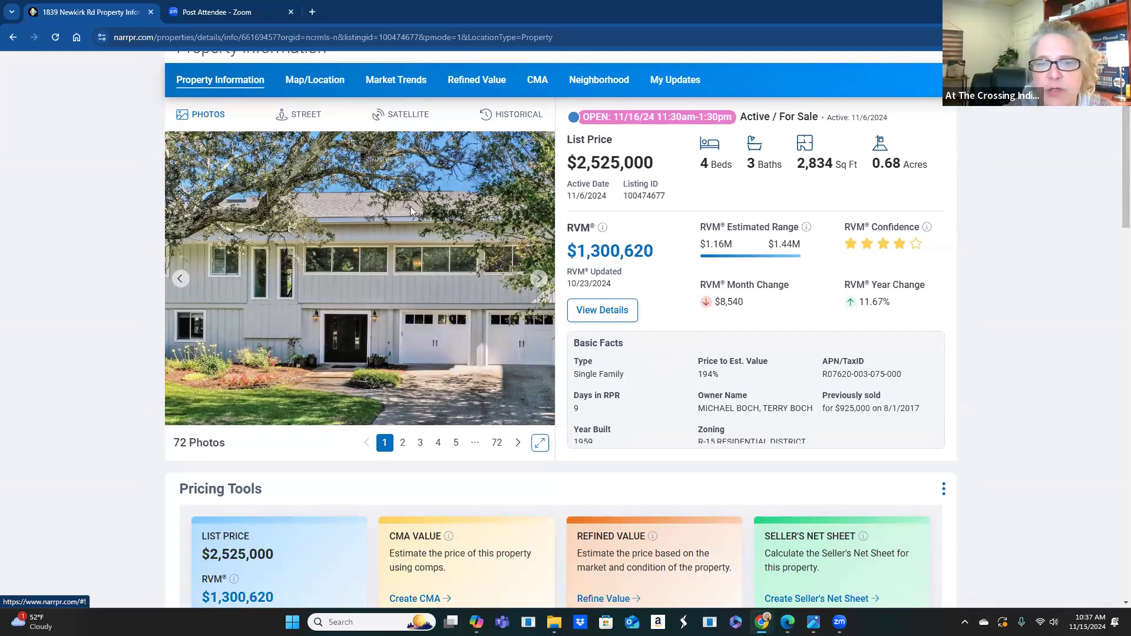
scroll(721, 374, "down", 3)
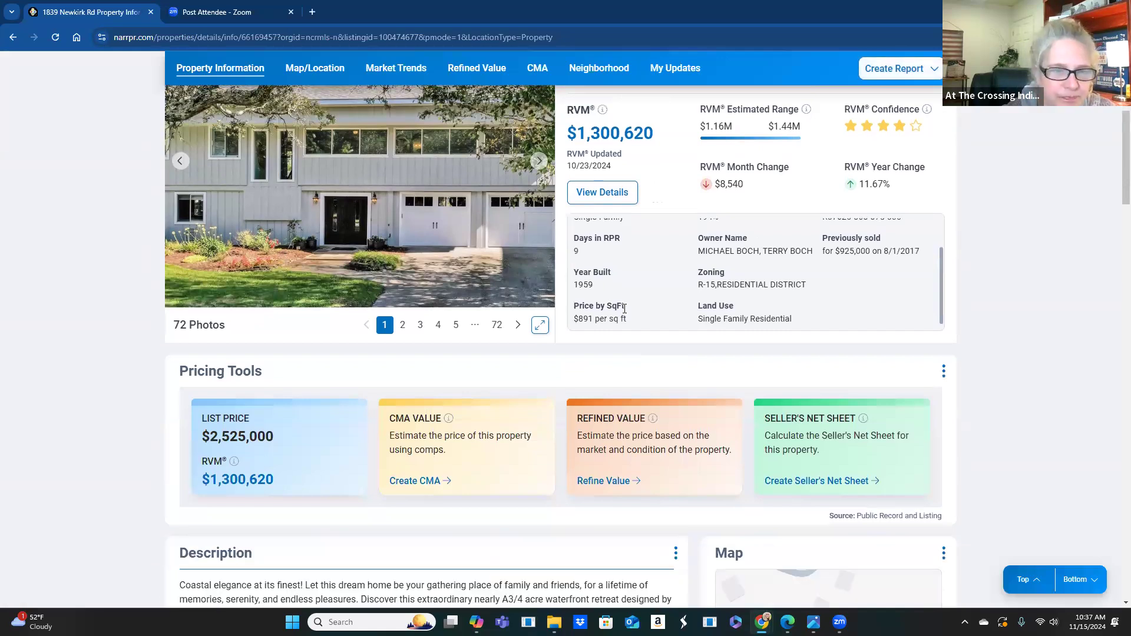
scroll(516, 423, "down", 4)
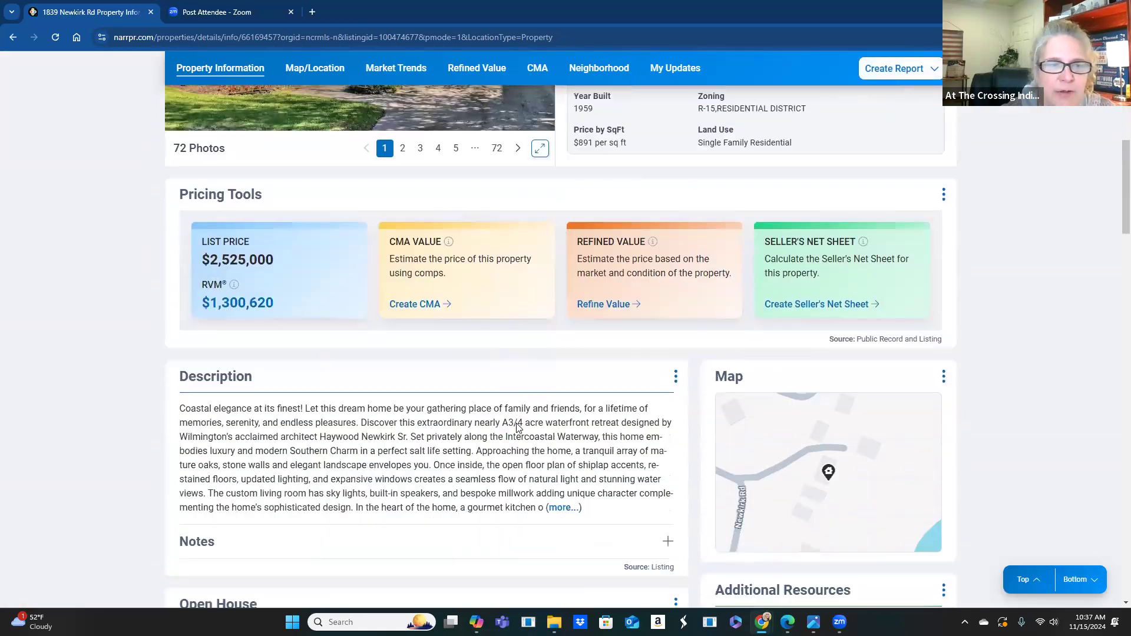
scroll(487, 390, "down", 2)
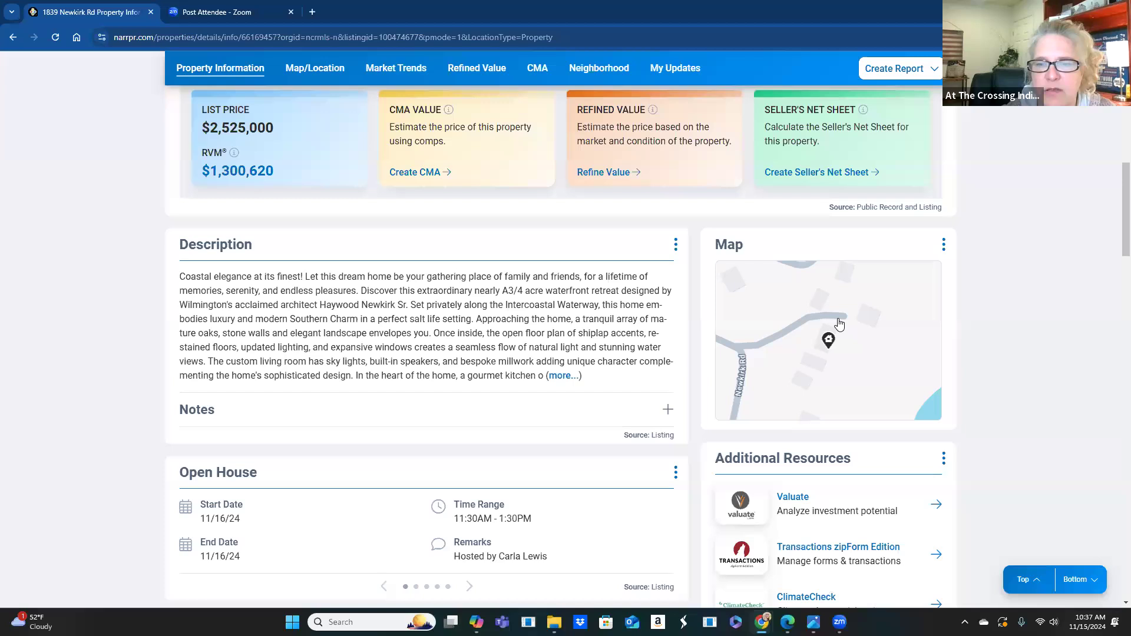
scroll(338, 442, "down", 2)
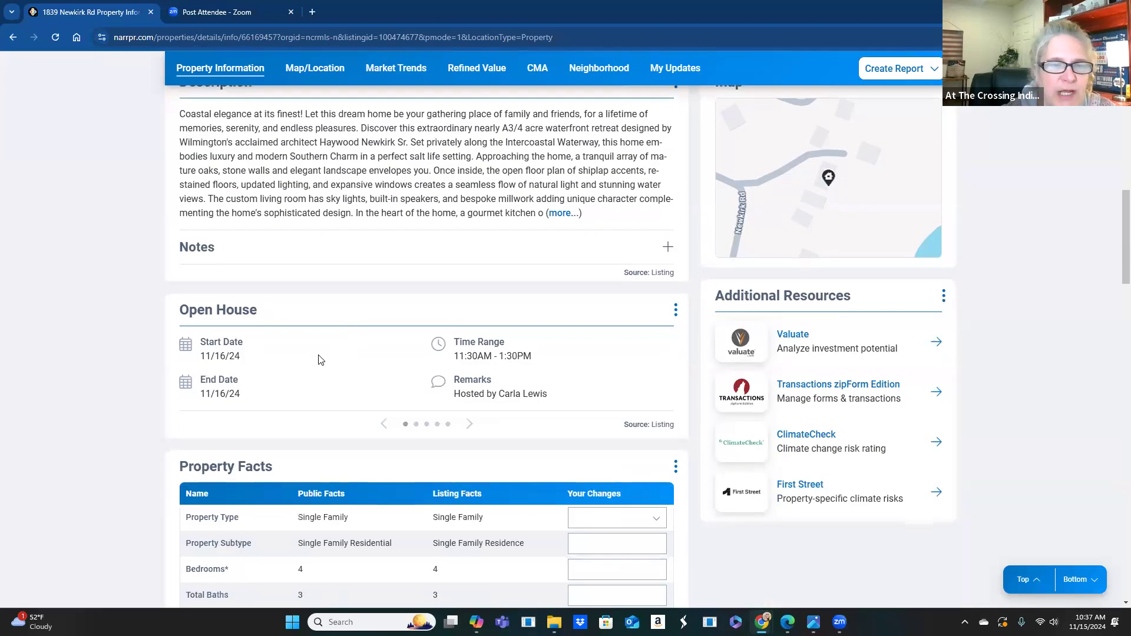
scroll(333, 416, "down", 5)
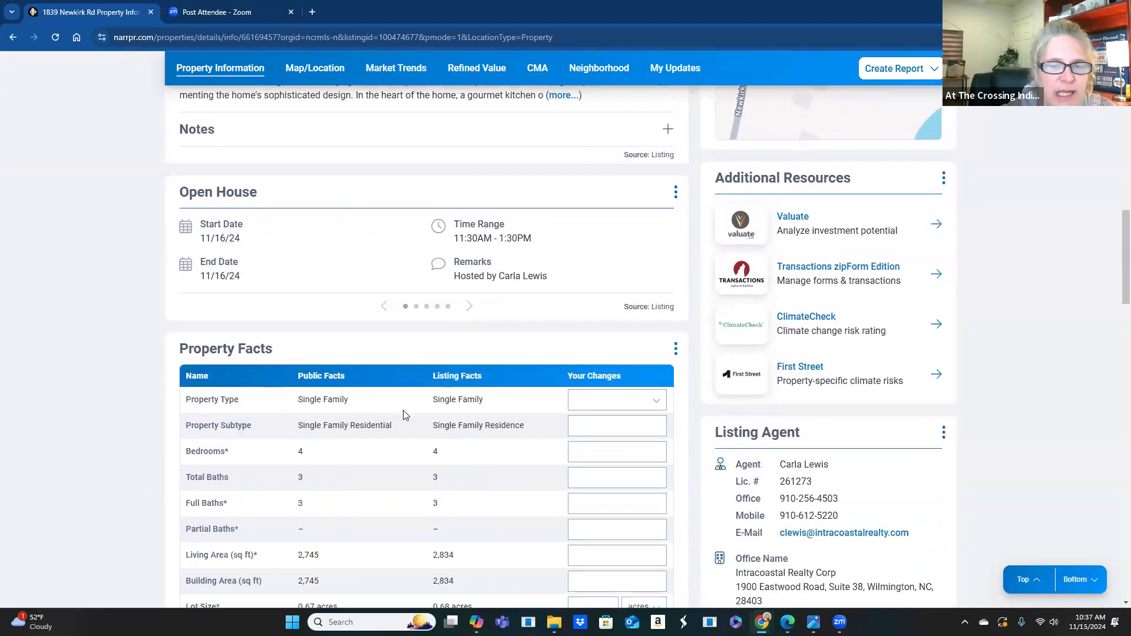
scroll(403, 414, "down", 1)
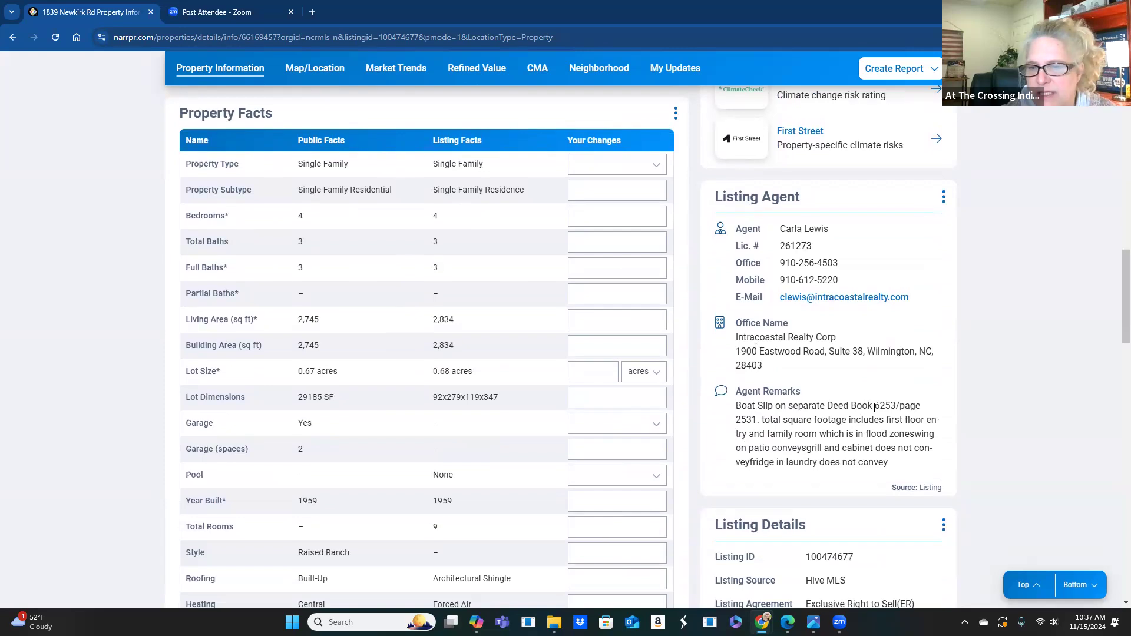
scroll(477, 344, "down", 2)
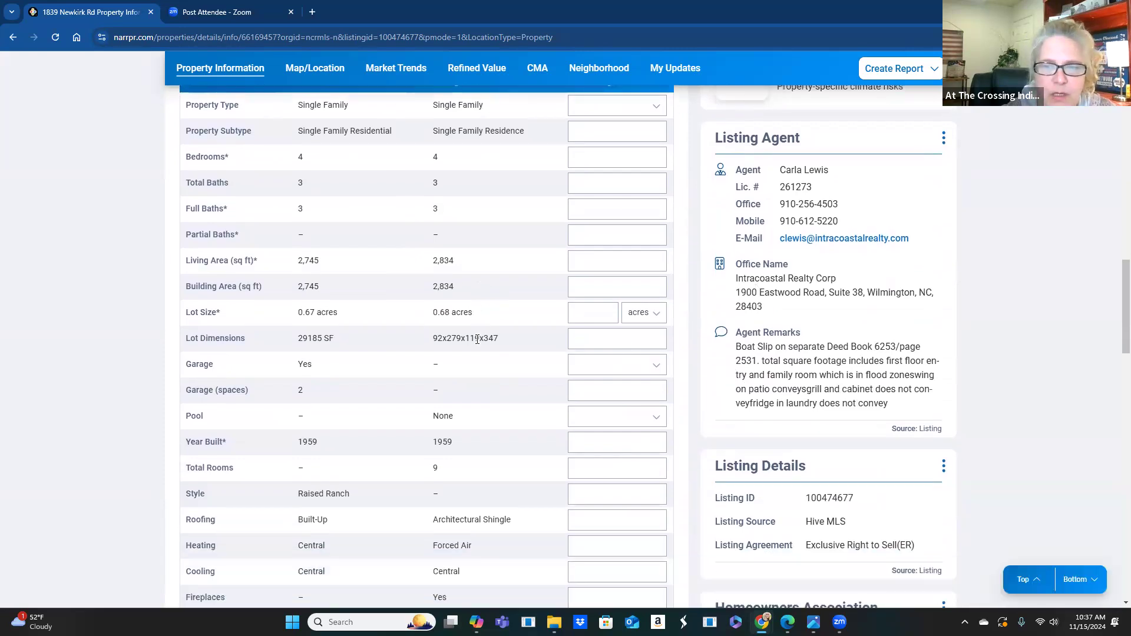
scroll(477, 343, "down", 4)
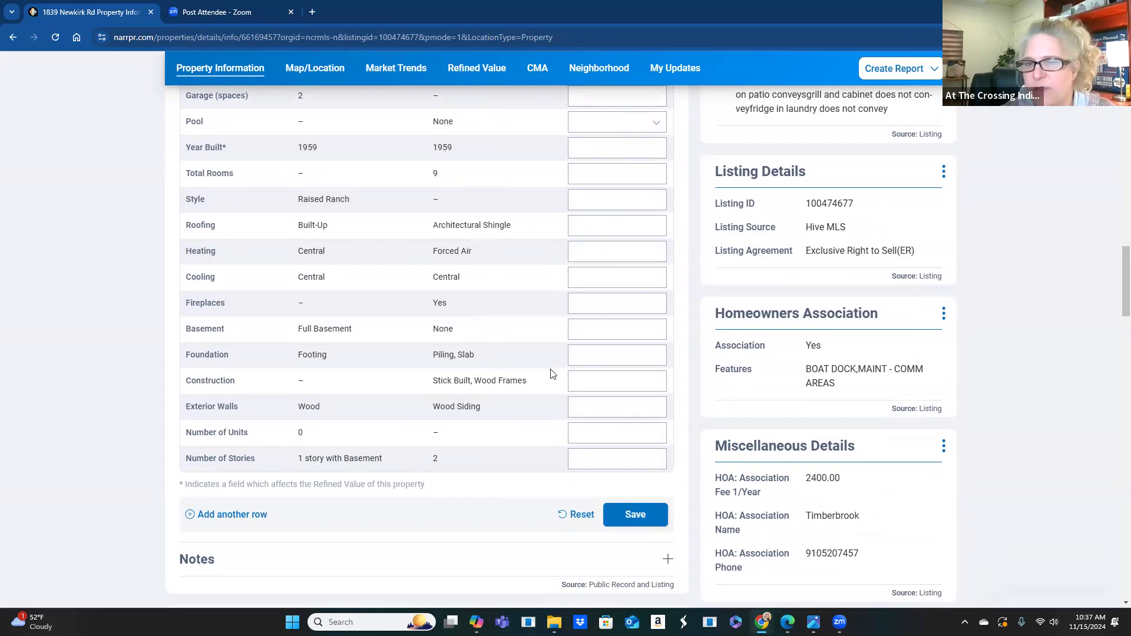
scroll(552, 379, "up", 2)
scroll(552, 389, "up", 10)
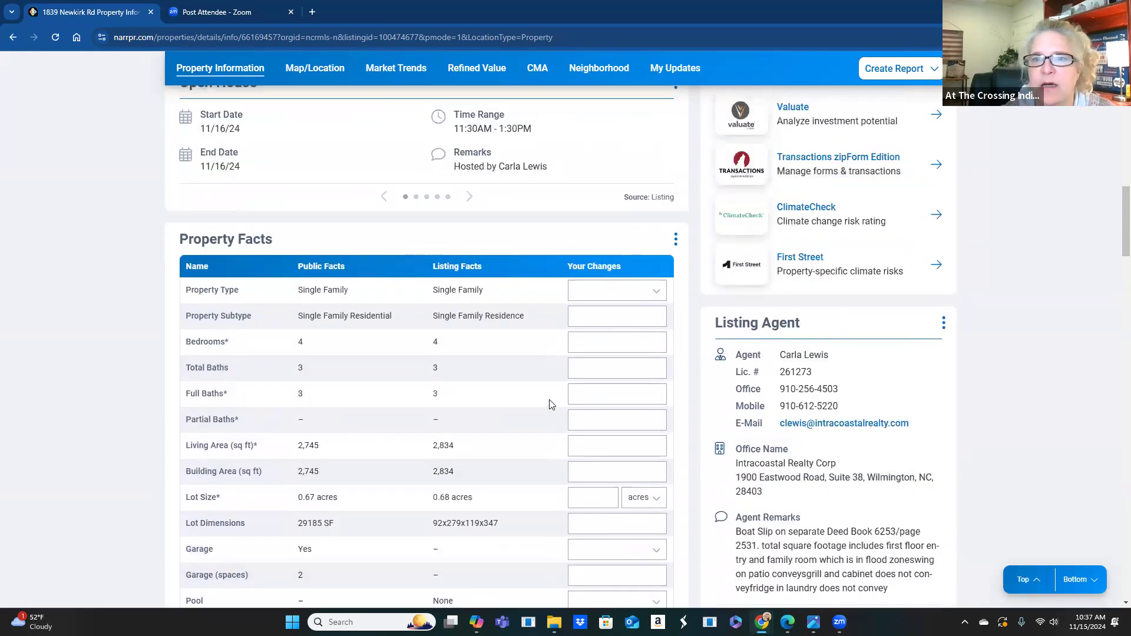
scroll(543, 407, "up", 8)
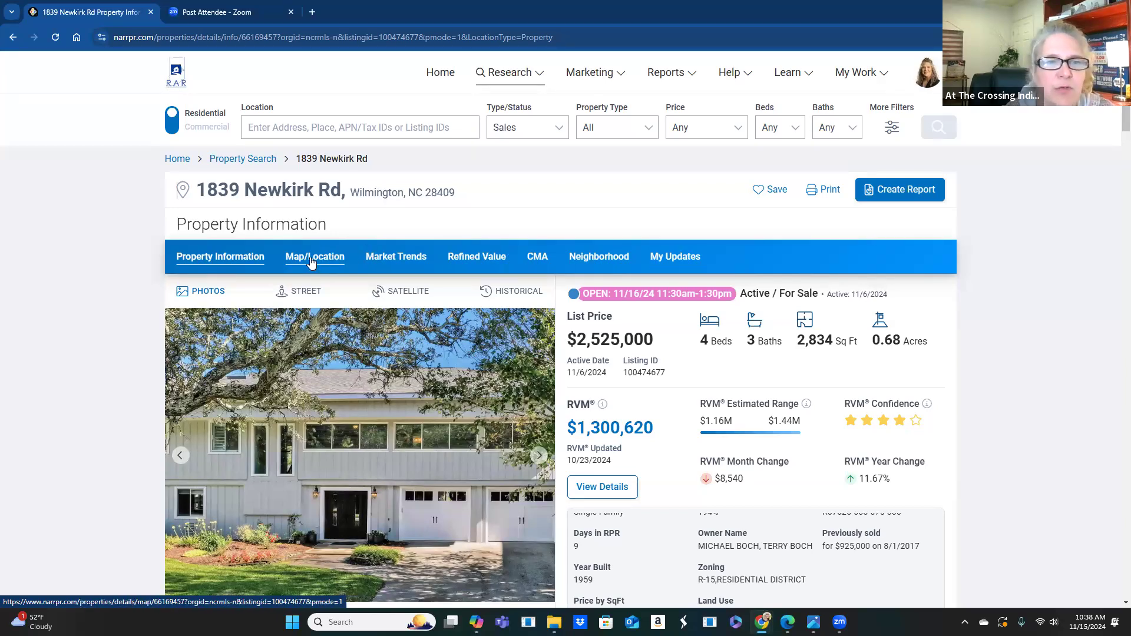
- Open the Map/Location view and apply Driving > Traffic Counts for all volume ranges
left_click(311, 262)
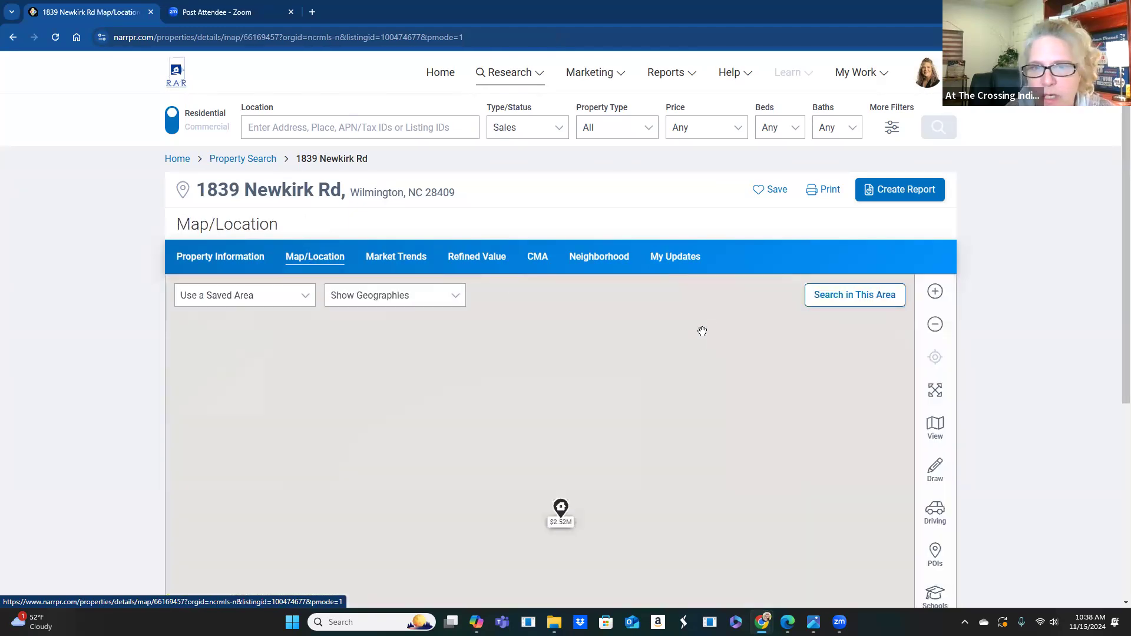
scroll(725, 337, "down", 1)
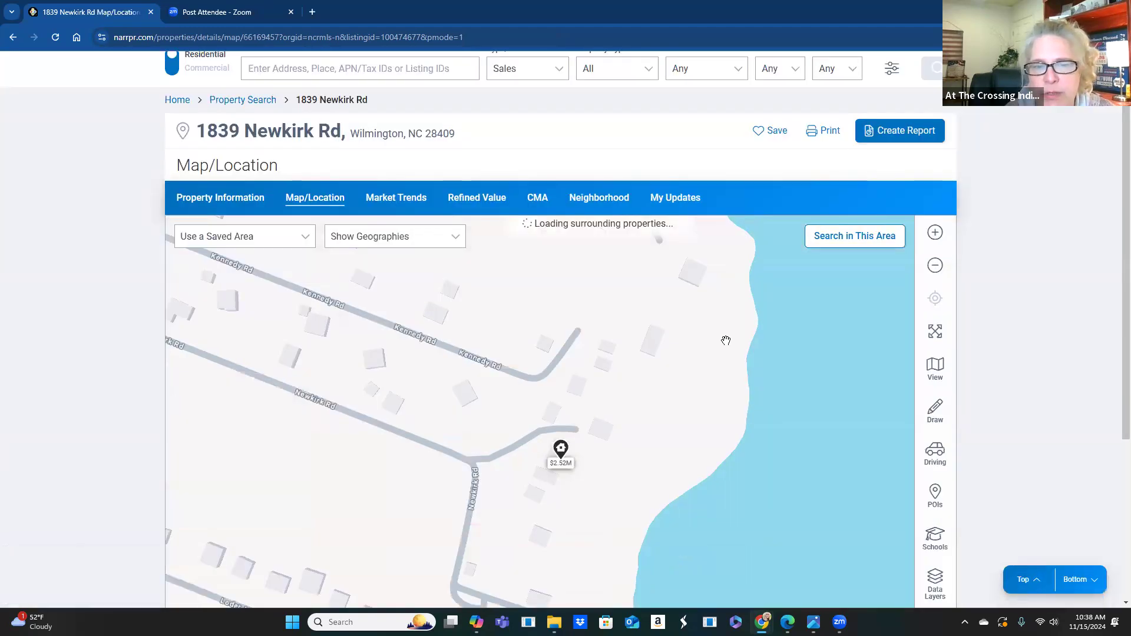
scroll(726, 341, "down", 3)
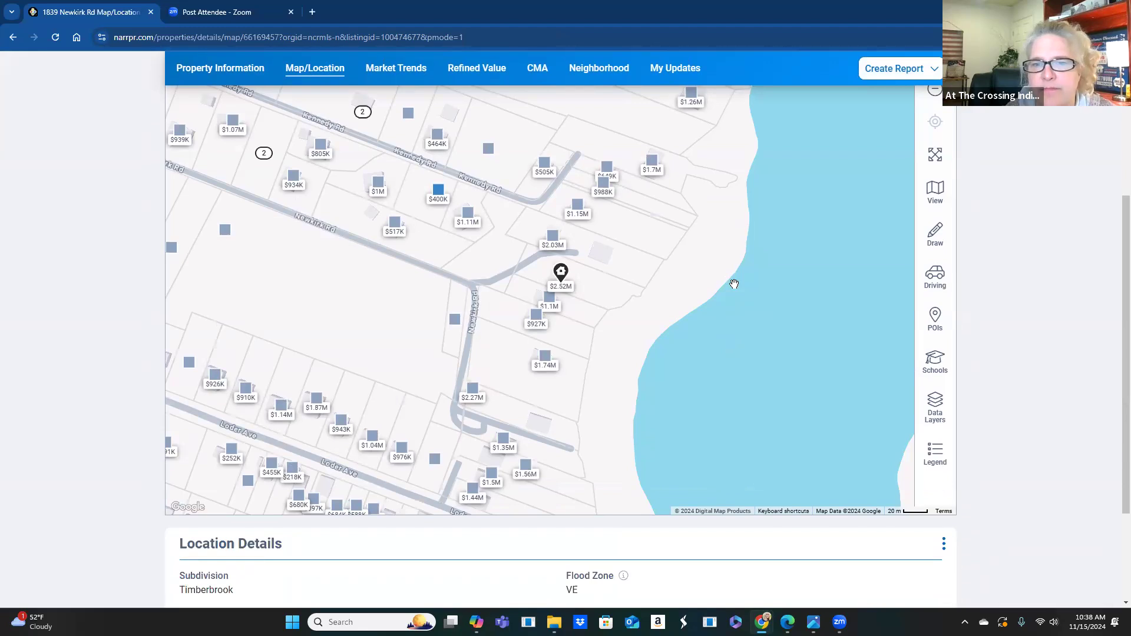
left_click(937, 279)
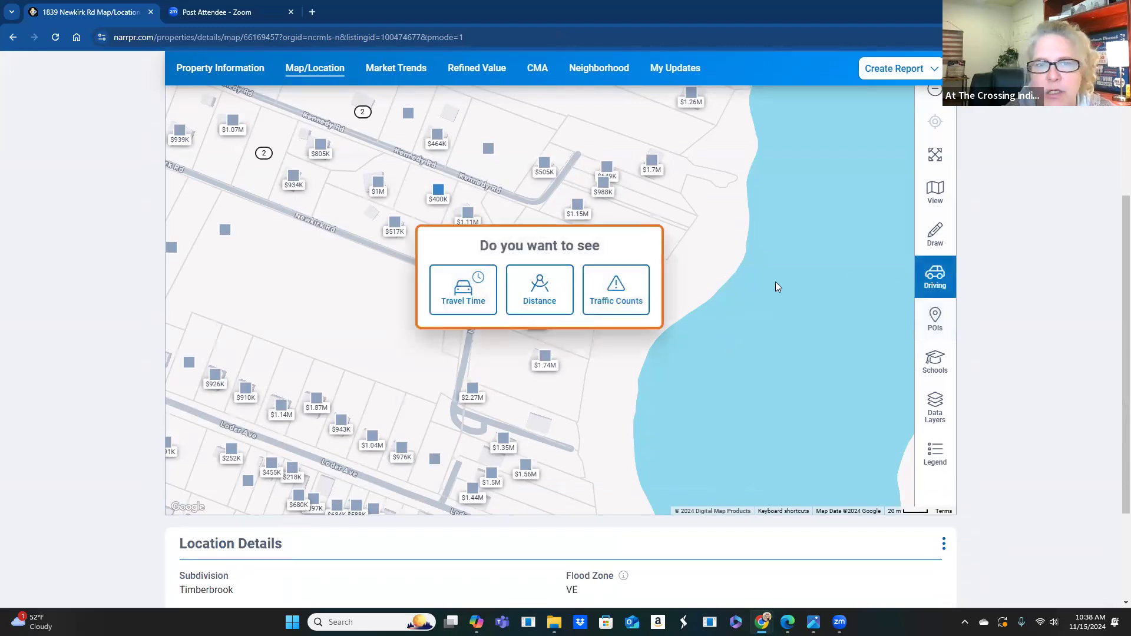
left_click(613, 298)
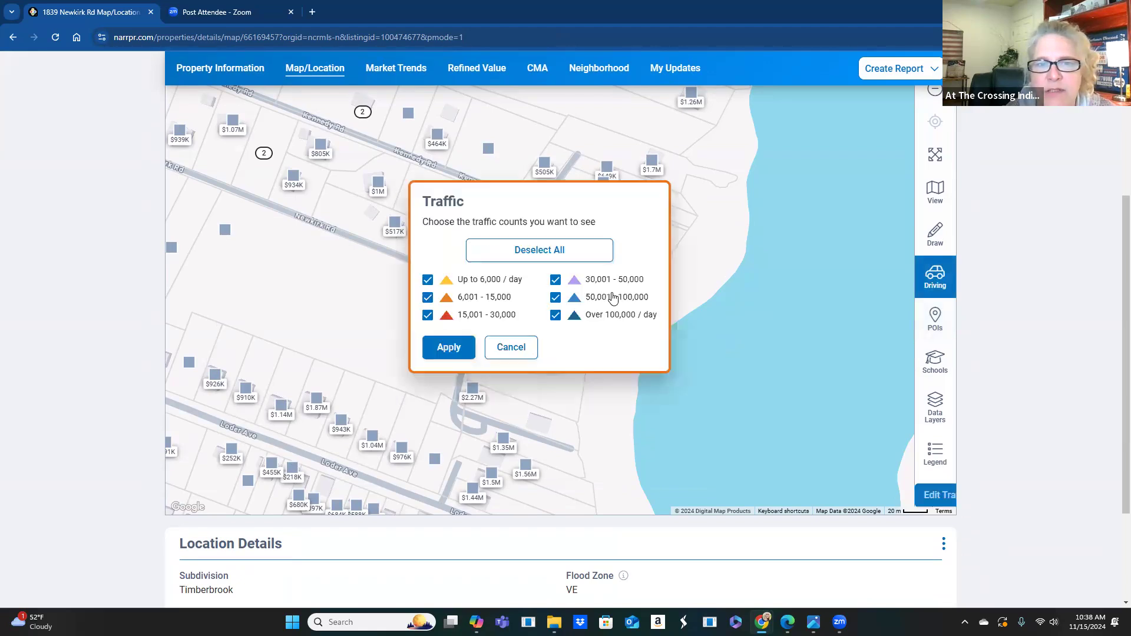
left_click(462, 353)
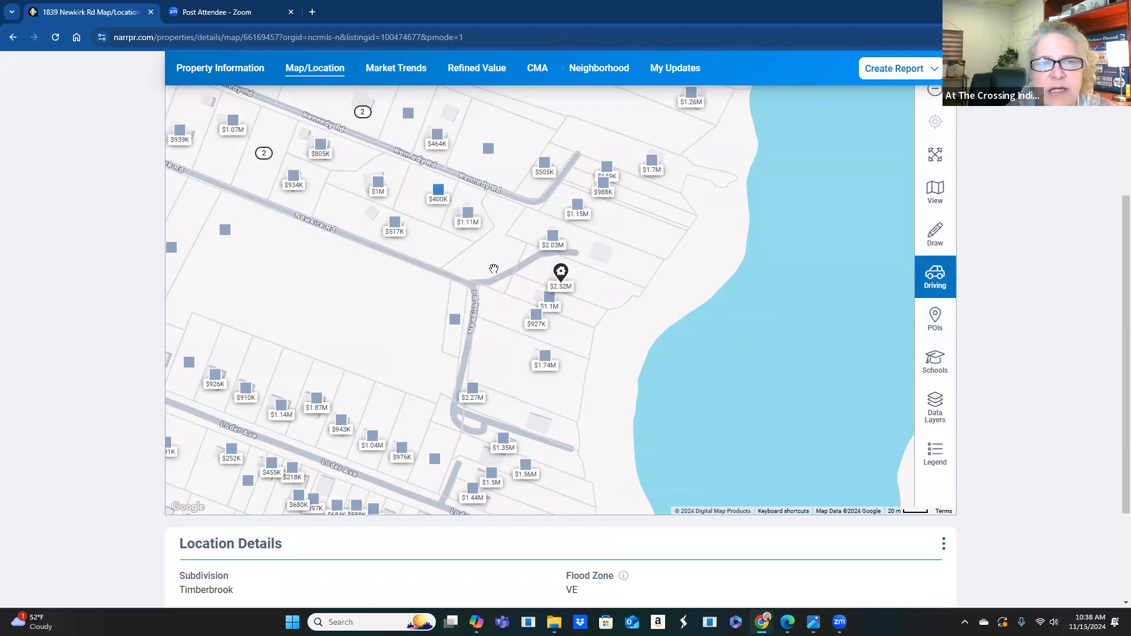
- Zoom the map in one level and shift it to center the $2.52M property
scroll(426, 229, "down", 1)
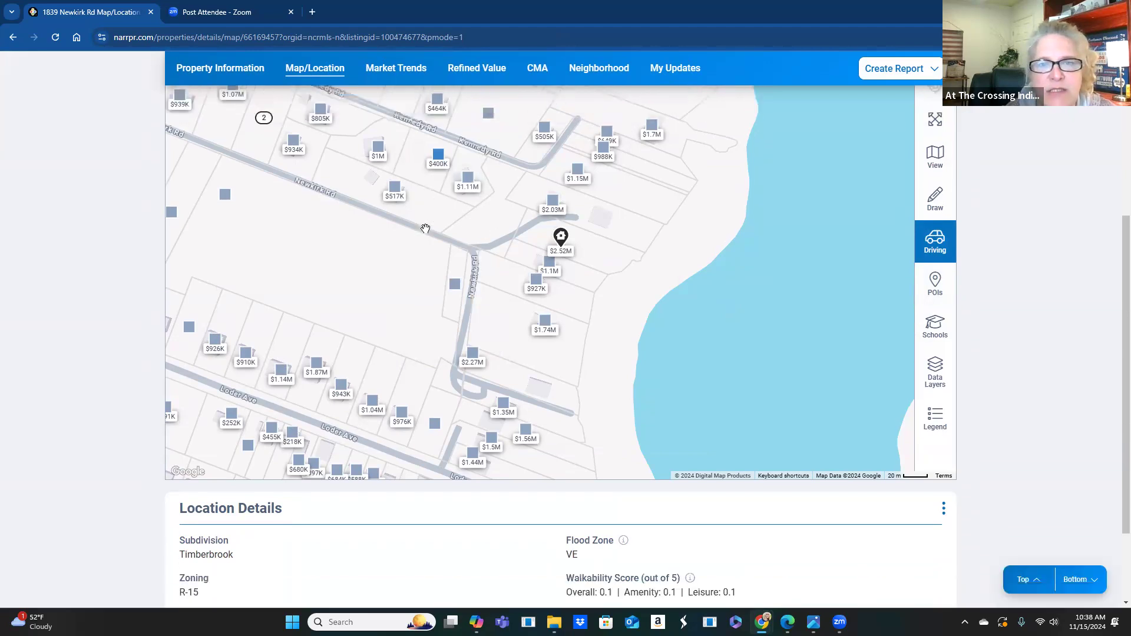
scroll(426, 229, "up", 2)
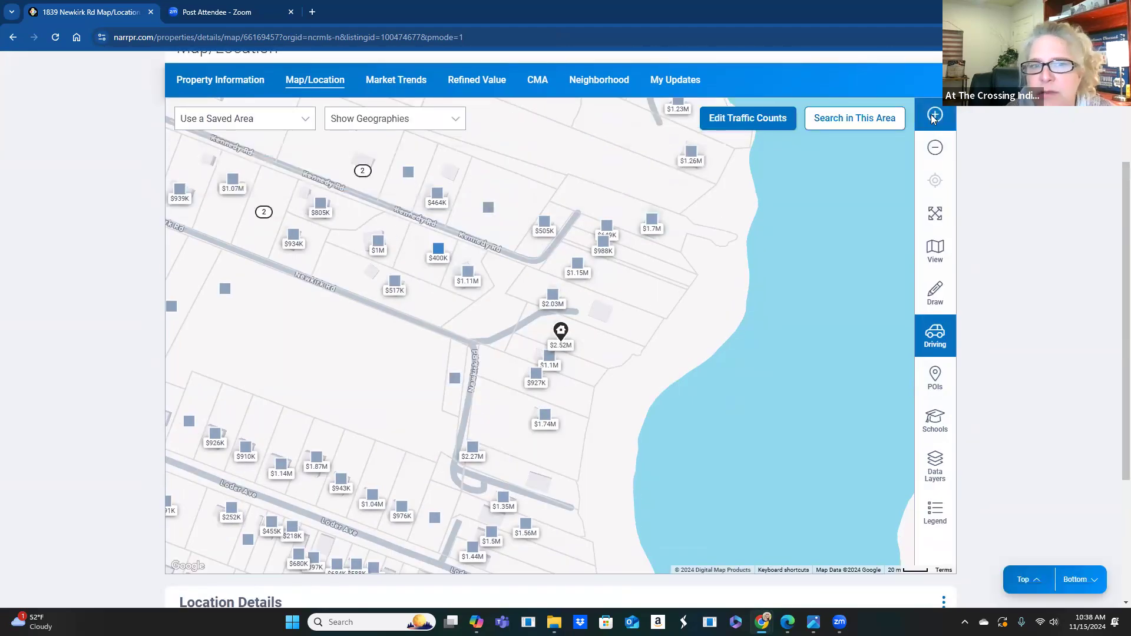
left_click(934, 118)
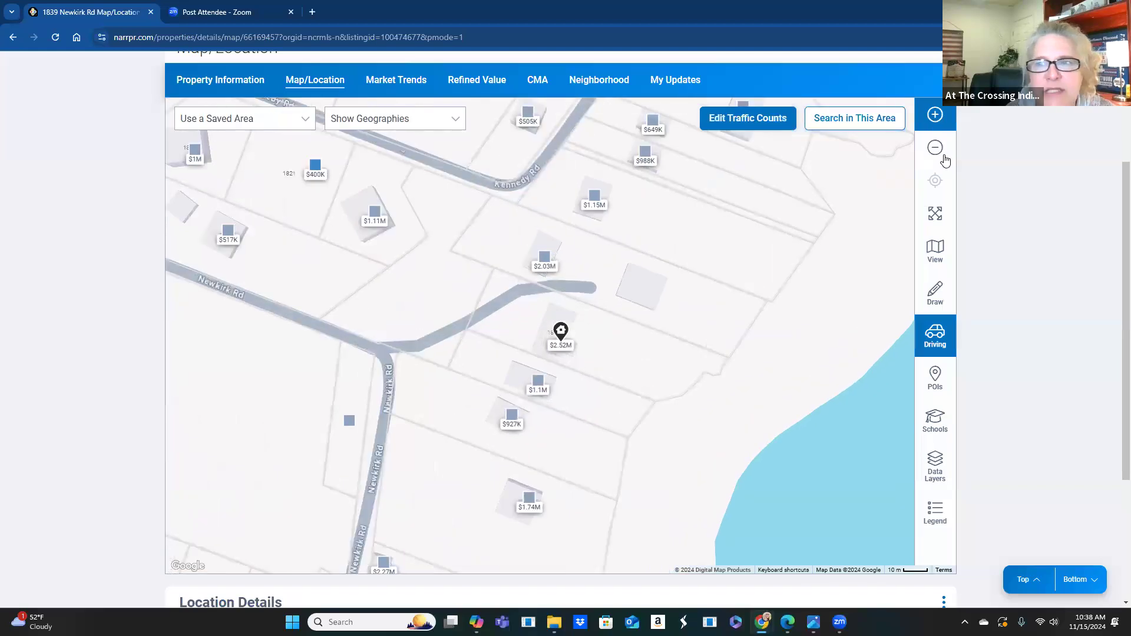
left_click_drag(521, 269, 624, 265)
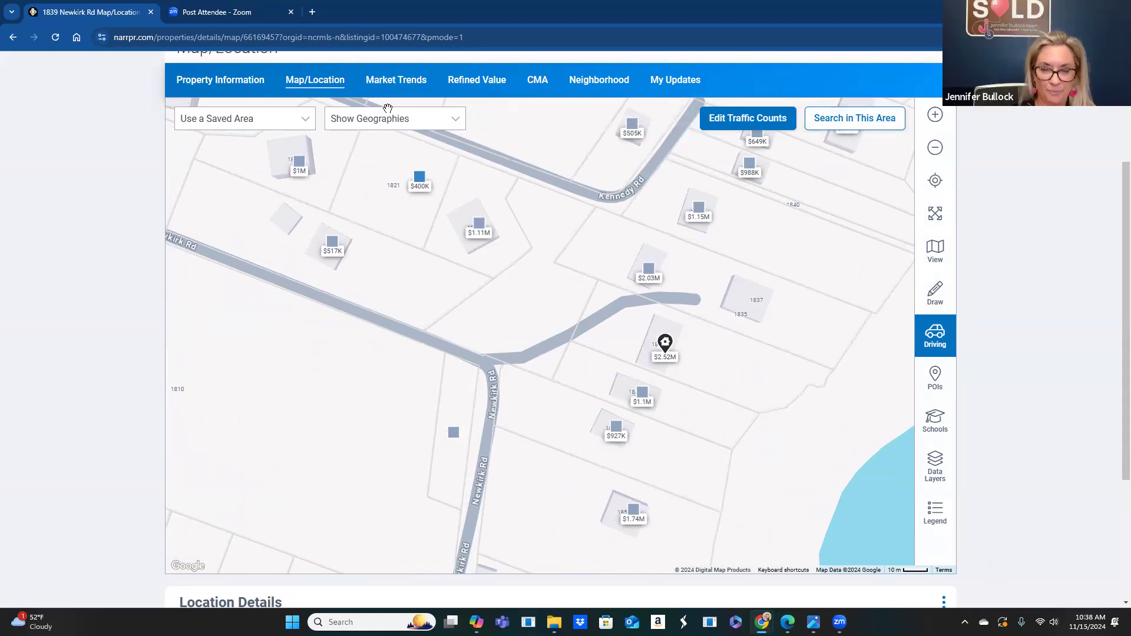
- Check Wilmington 28409 market trends, then switch to the property's Refined Value page
left_click(381, 85)
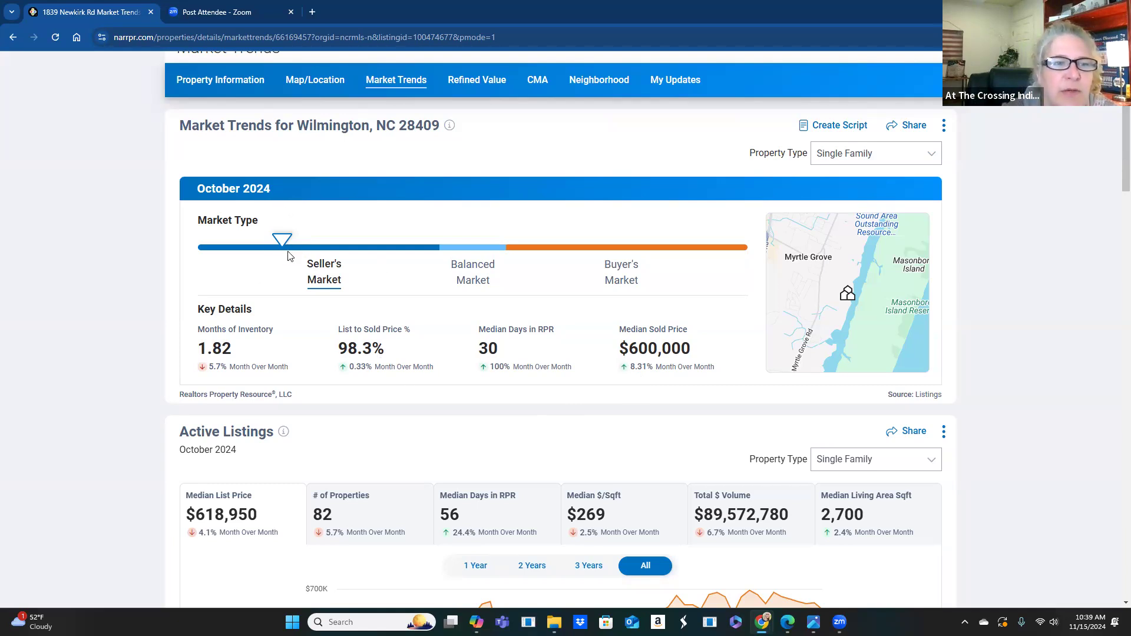
left_click(473, 81)
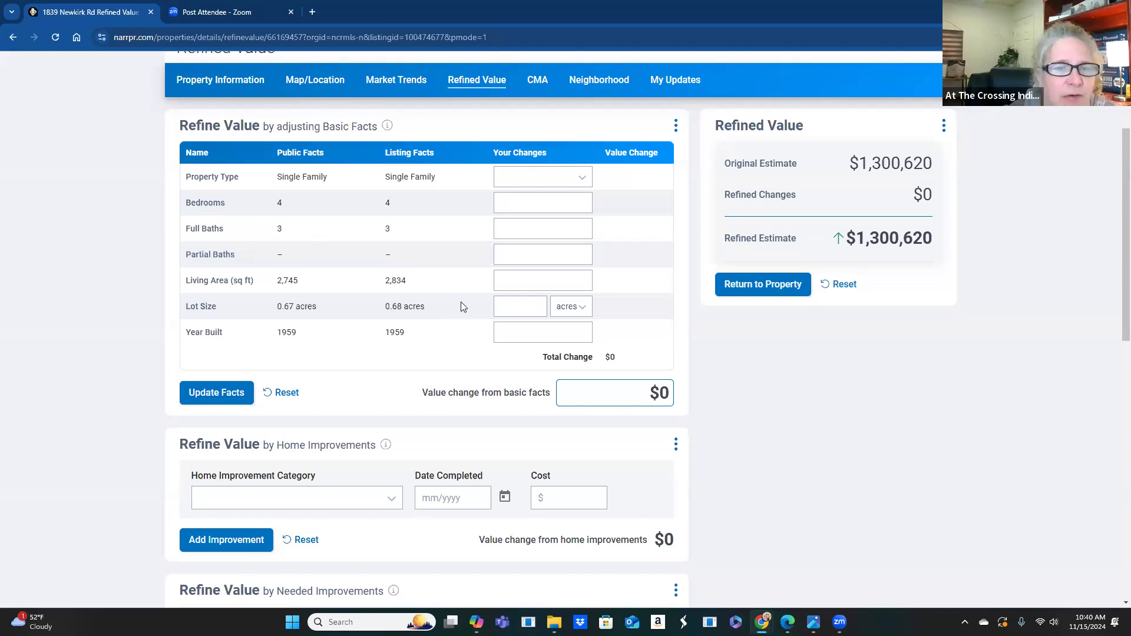
- Apply 1 partial bath (estimate drops to $1,271,706), then delete the partial bath entry
scroll(453, 298, "down", 1)
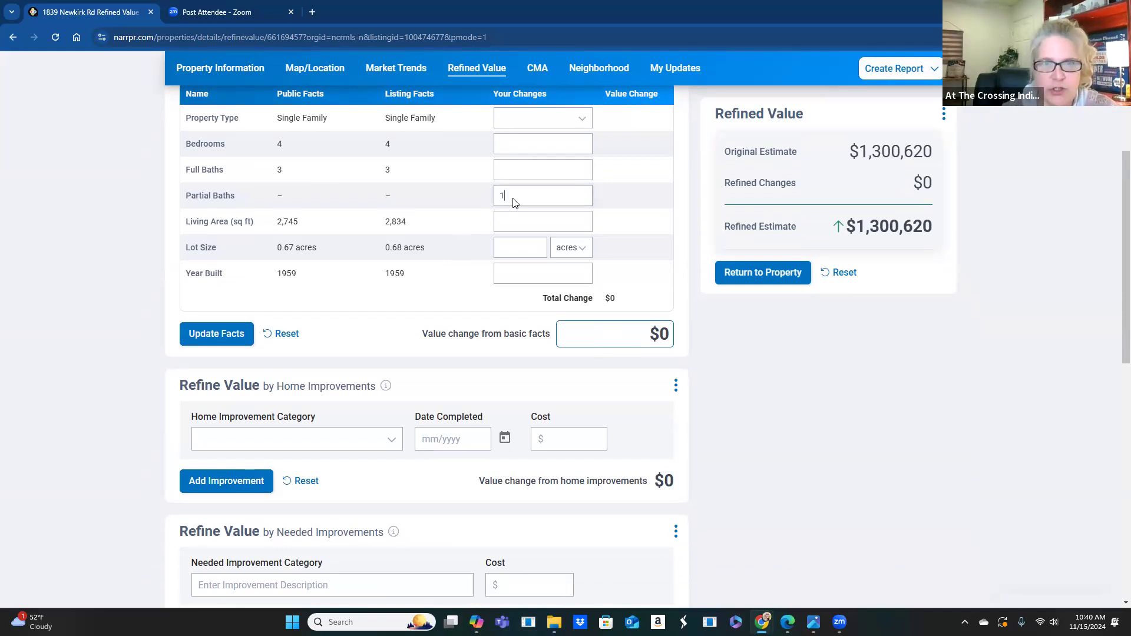
left_click(639, 203)
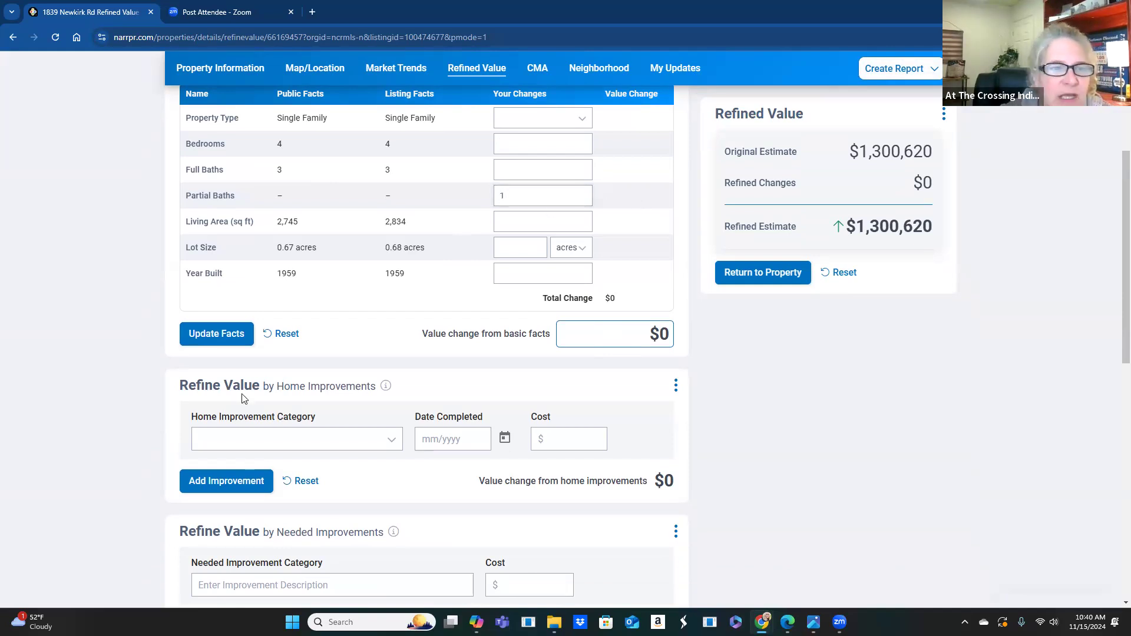
left_click(229, 342)
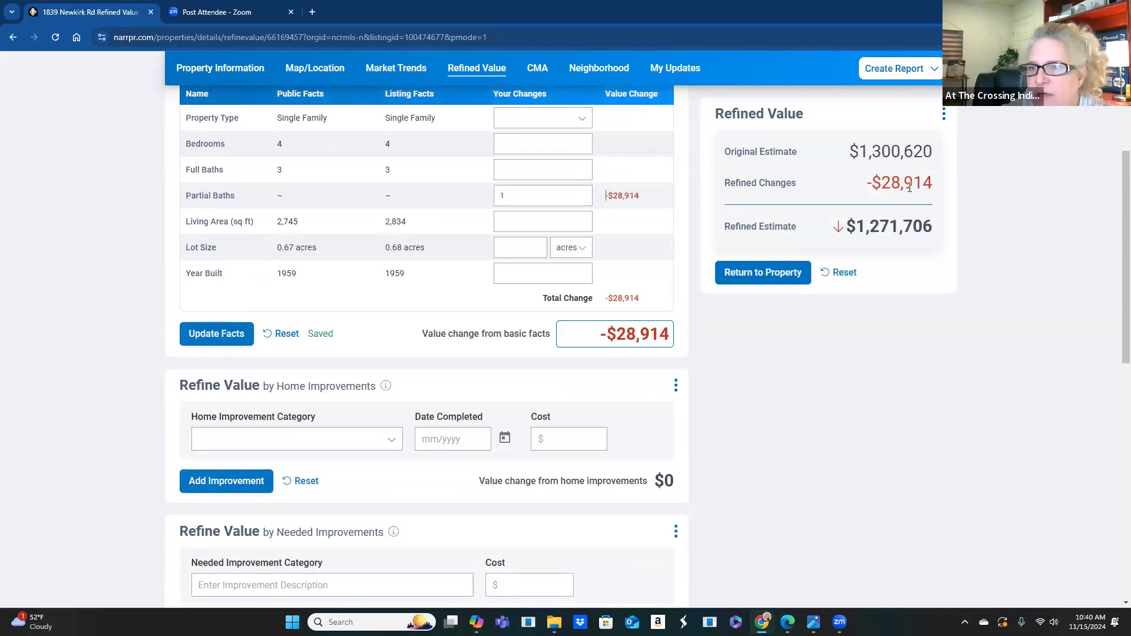
left_click(555, 202)
key("BackSpace")
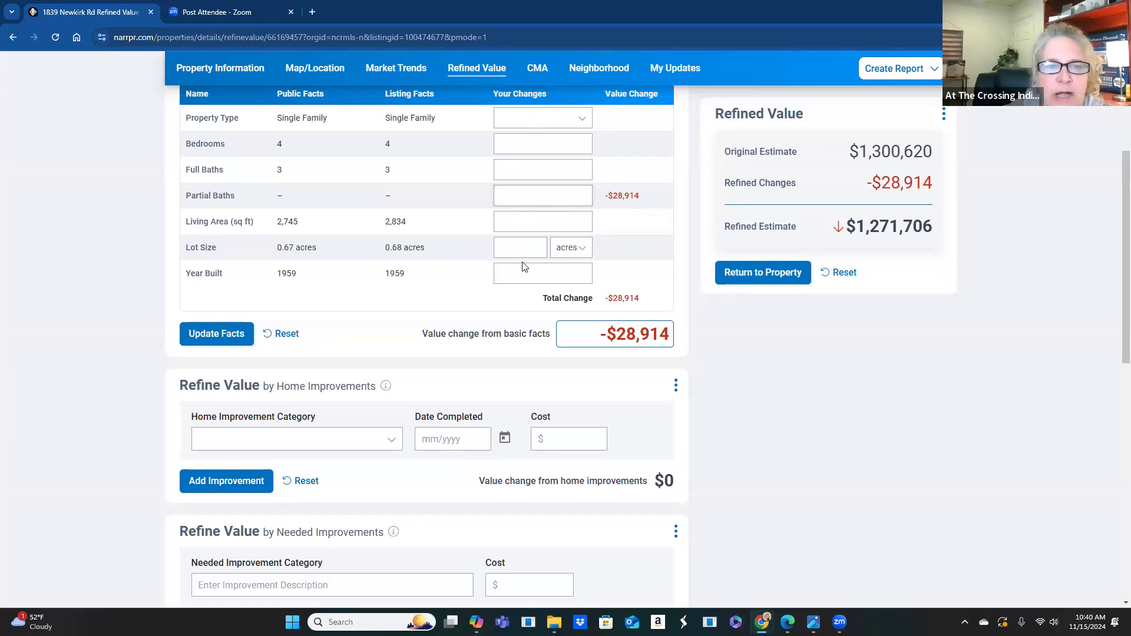
- Update facts with Partial Baths empty, restoring the $1,300,620 estimate
left_click(218, 341)
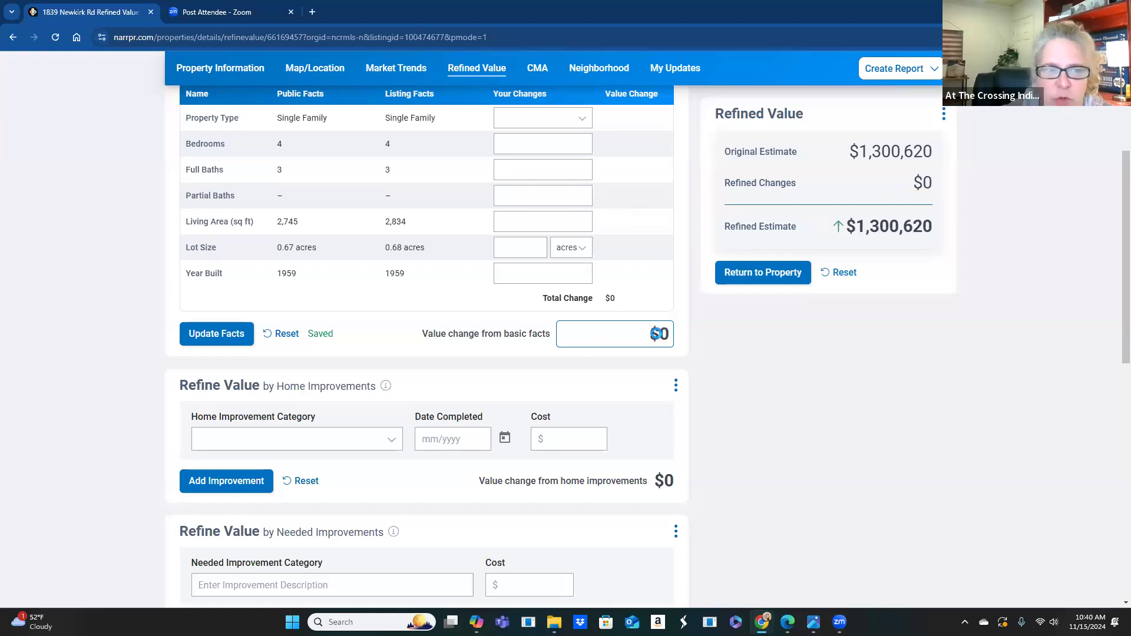
scroll(348, 383, "down", 1)
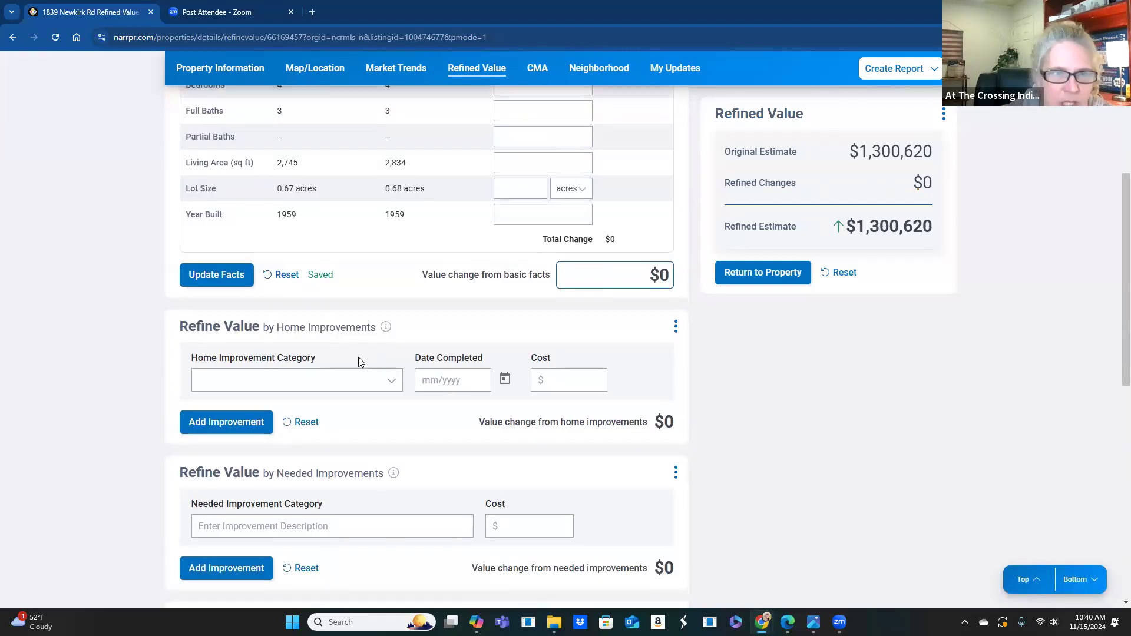
scroll(362, 347, "down", 3)
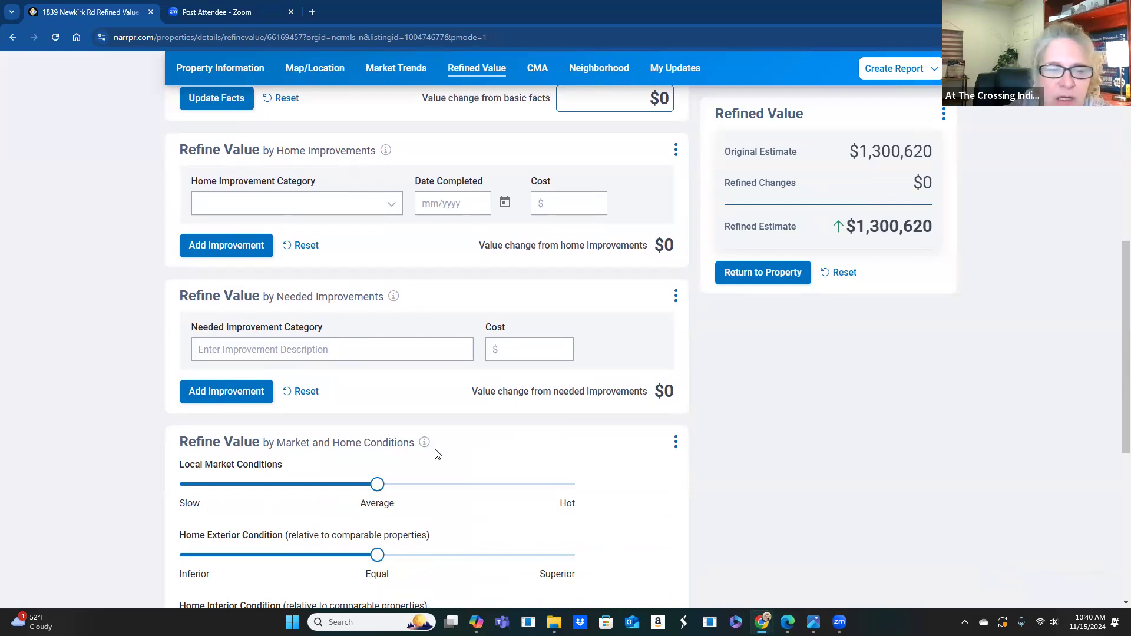
scroll(432, 454, "down", 3)
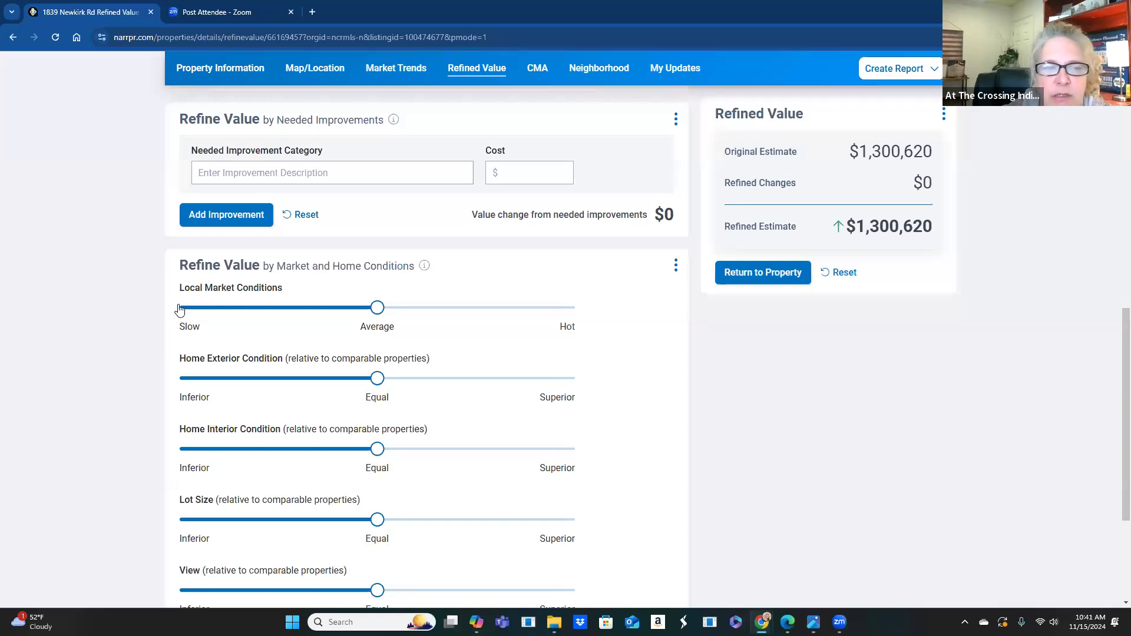
- Move Local Market Conditions to Hot, near Slow, then back to about 80% toward Hot (+$42,566)
left_click_drag(377, 308, 612, 315)
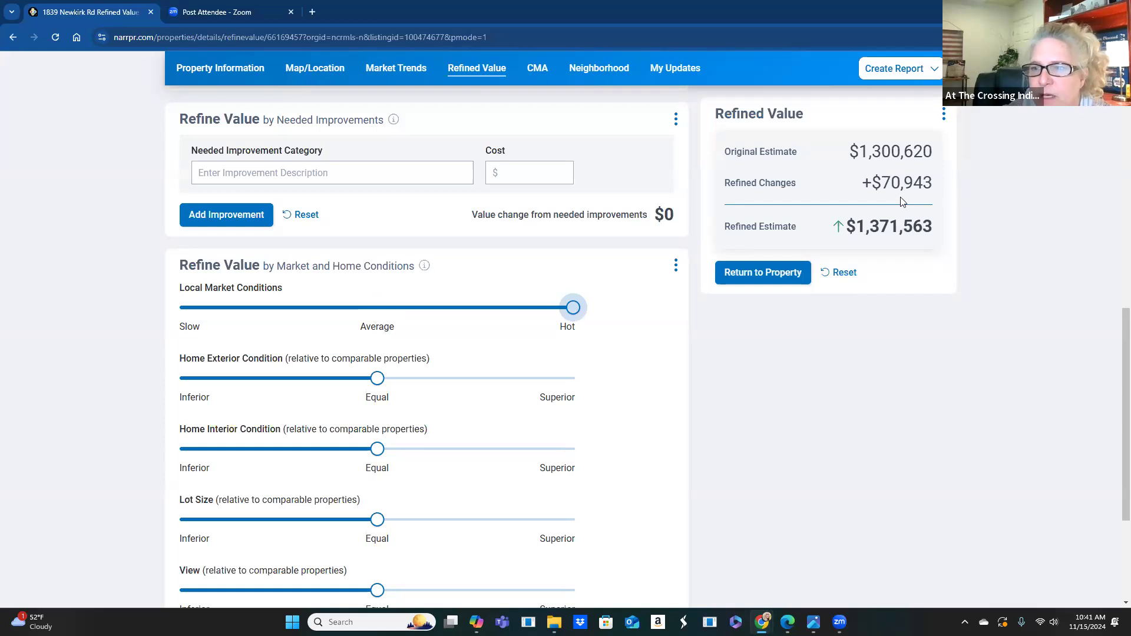
left_click_drag(576, 313, 498, 316)
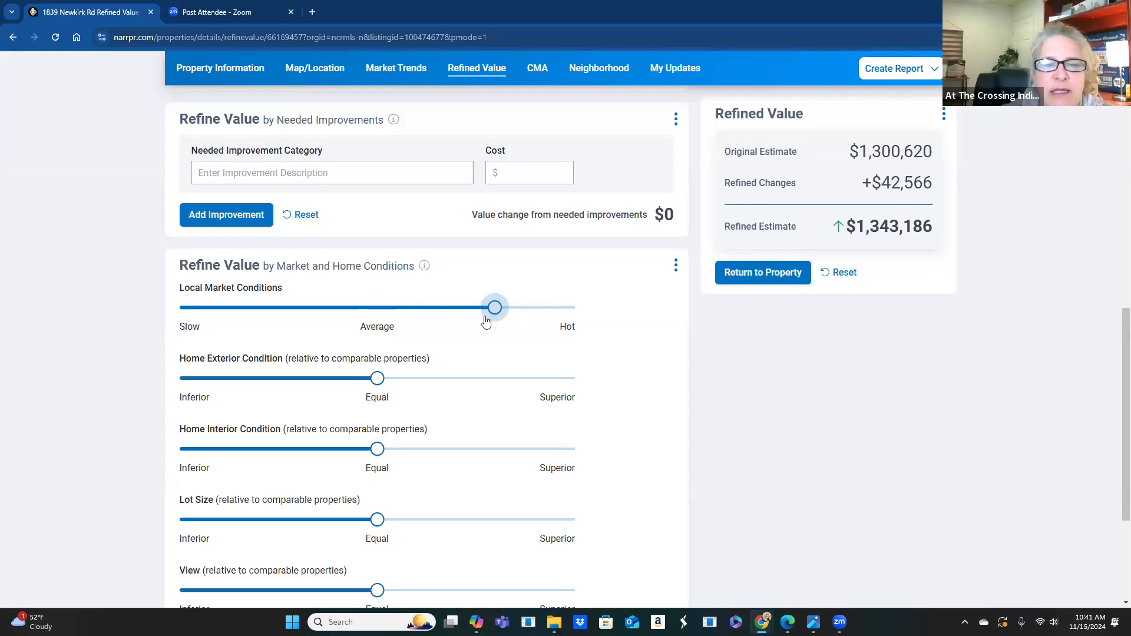
left_click_drag(485, 321, 221, 322)
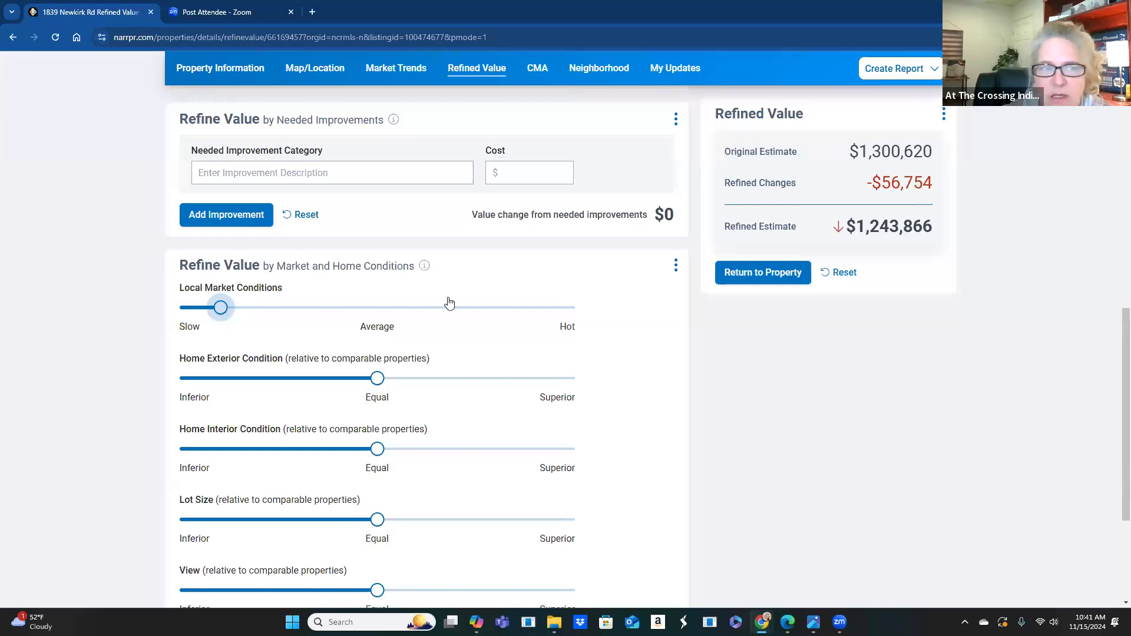
left_click_drag(222, 314, 478, 308)
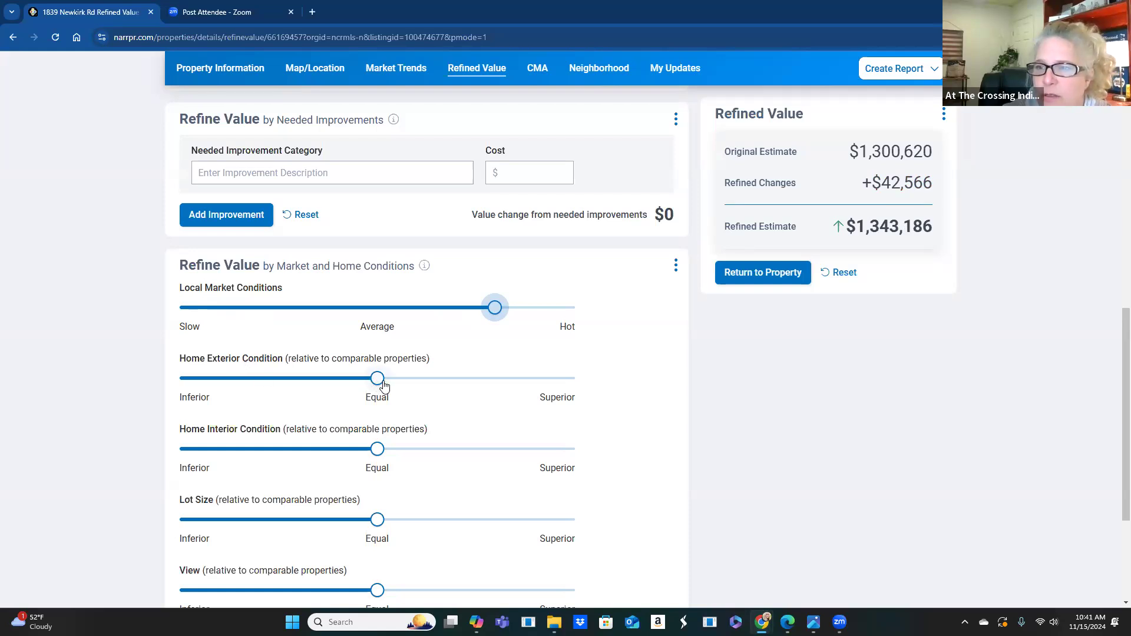
- Rate View Superior and Home Interior near Superior, returning Home Exterior and Lot Size to Equal
left_click(384, 386)
left_click_drag(384, 386, 480, 380)
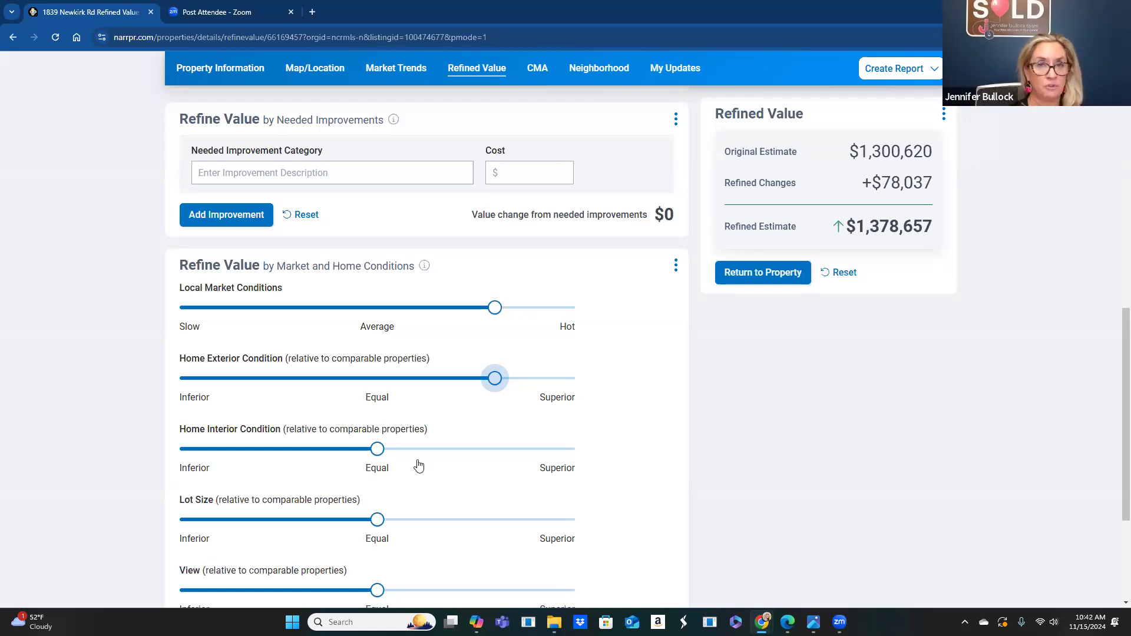
scroll(259, 377, "down", 1)
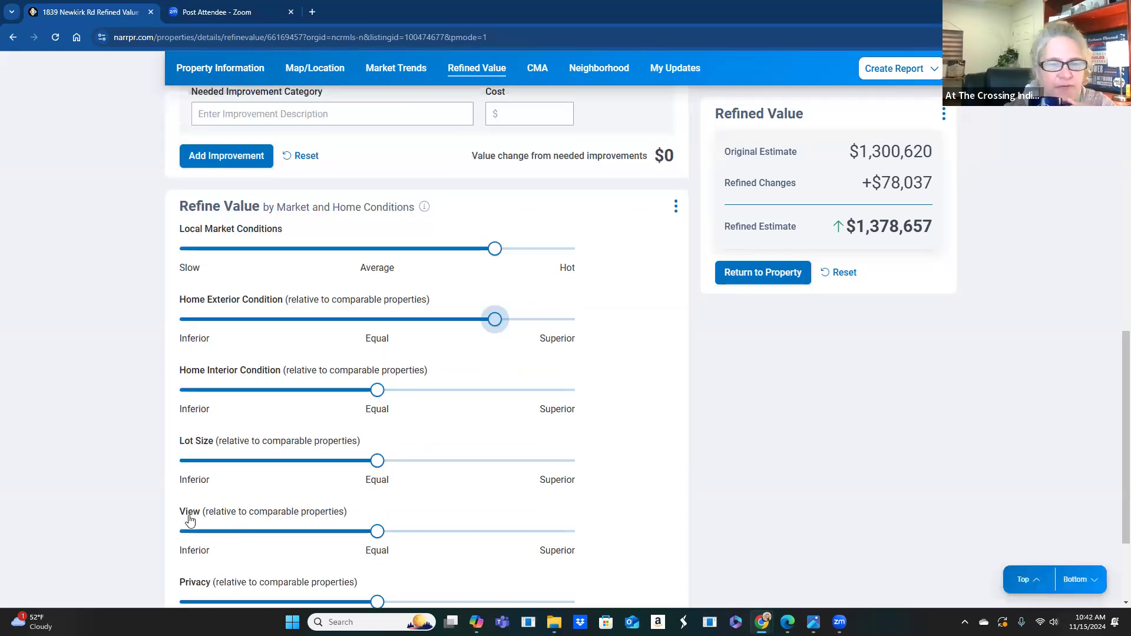
left_click_drag(377, 531, 581, 543)
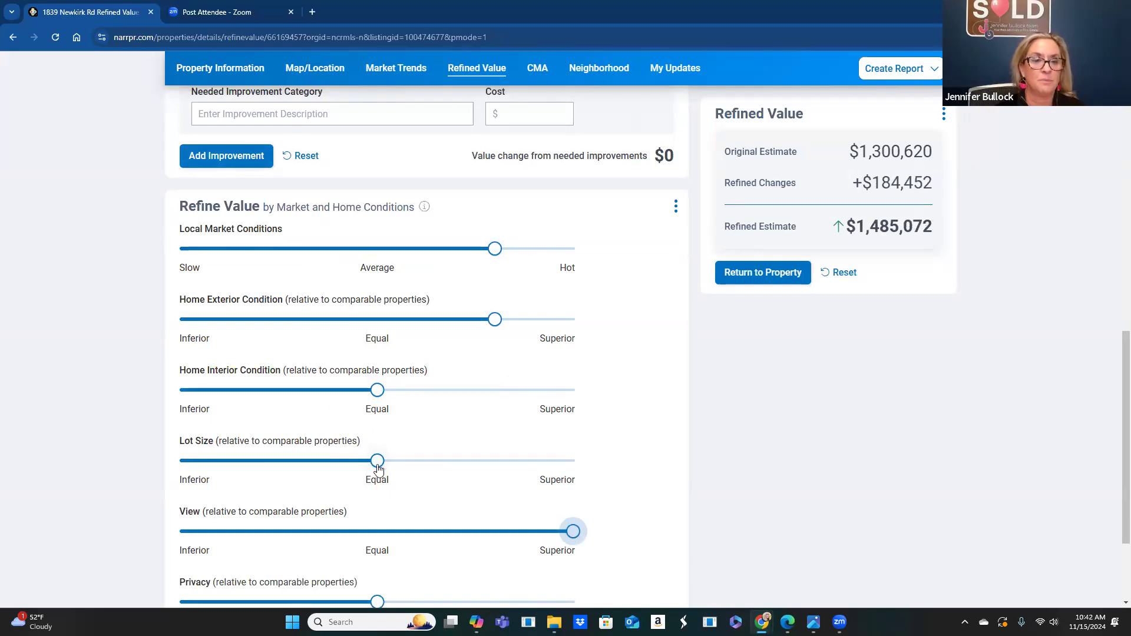
left_click_drag(377, 460, 456, 461)
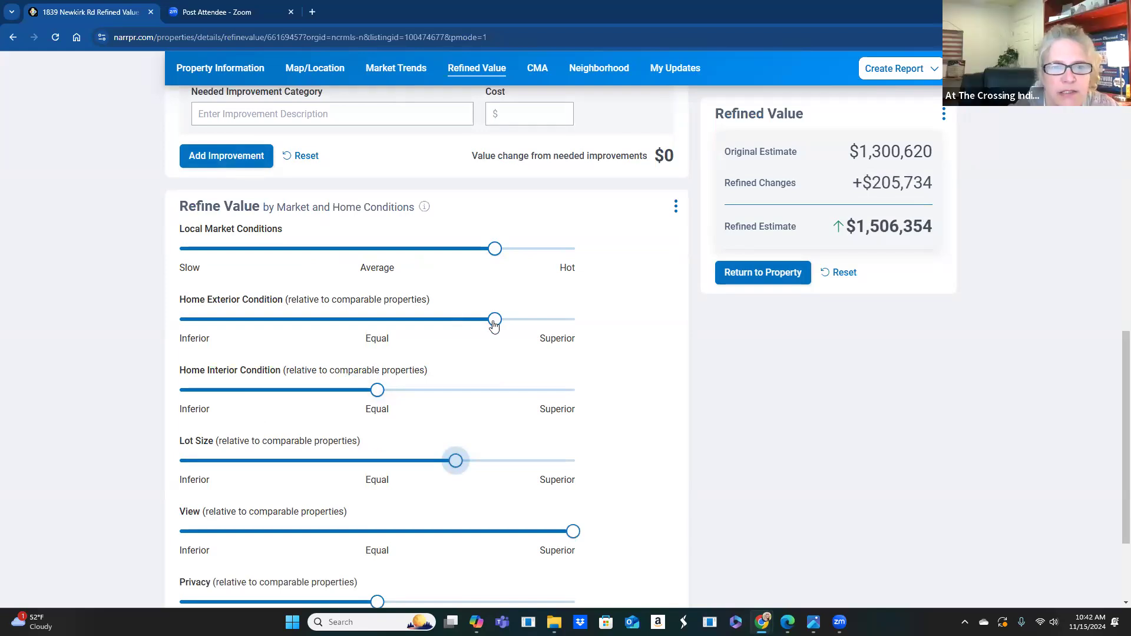
left_click_drag(495, 319, 361, 316)
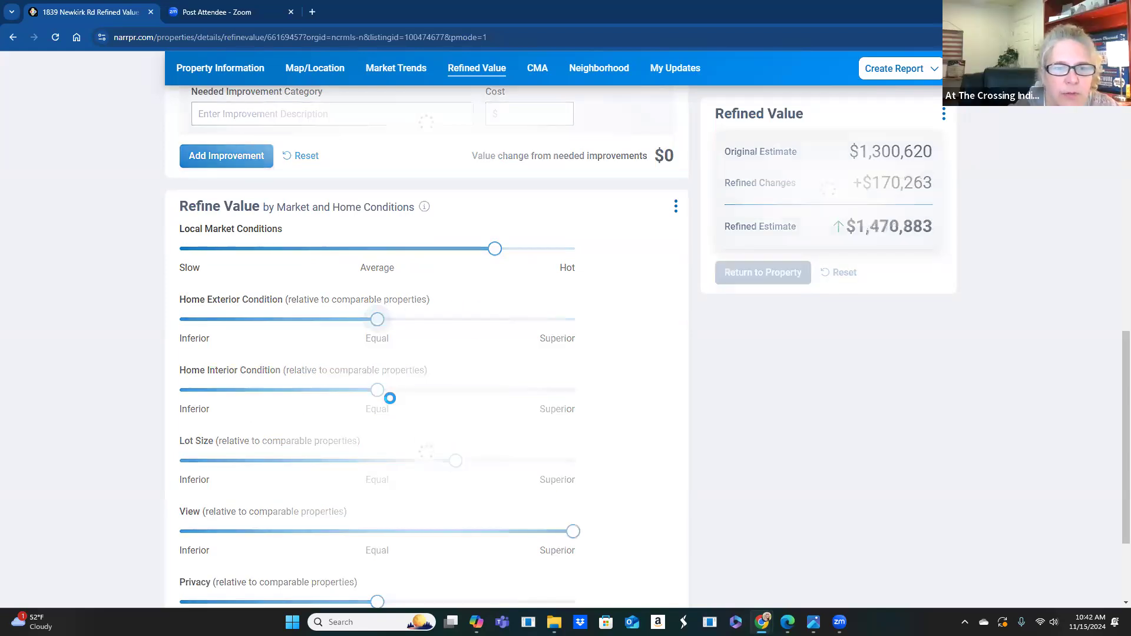
left_click_drag(377, 390, 496, 395)
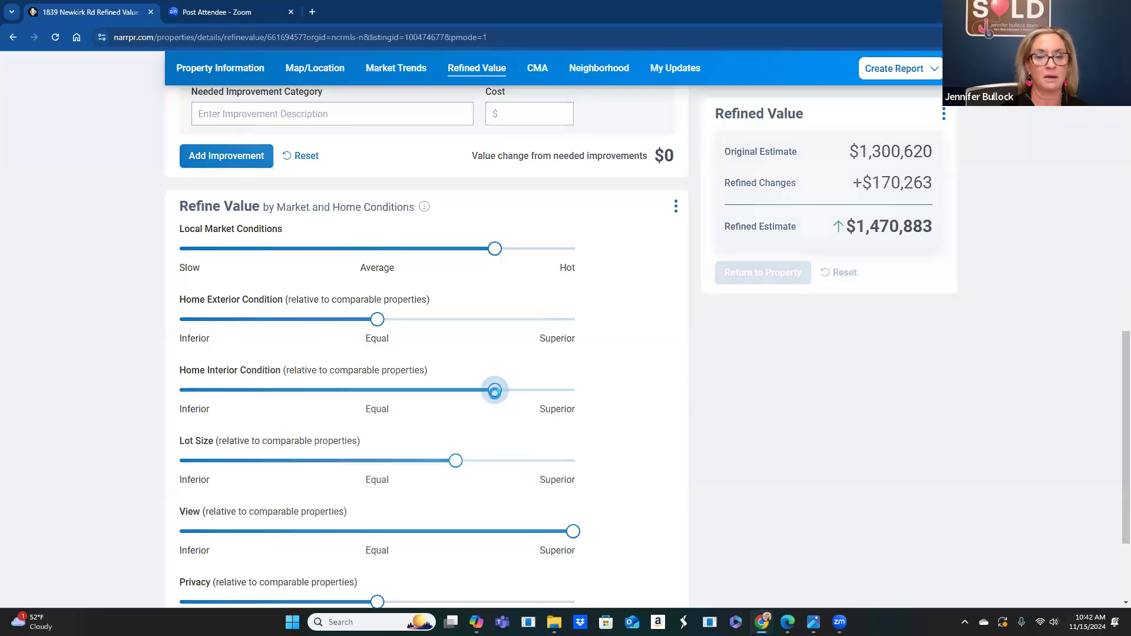
left_click_drag(455, 461, 390, 459)
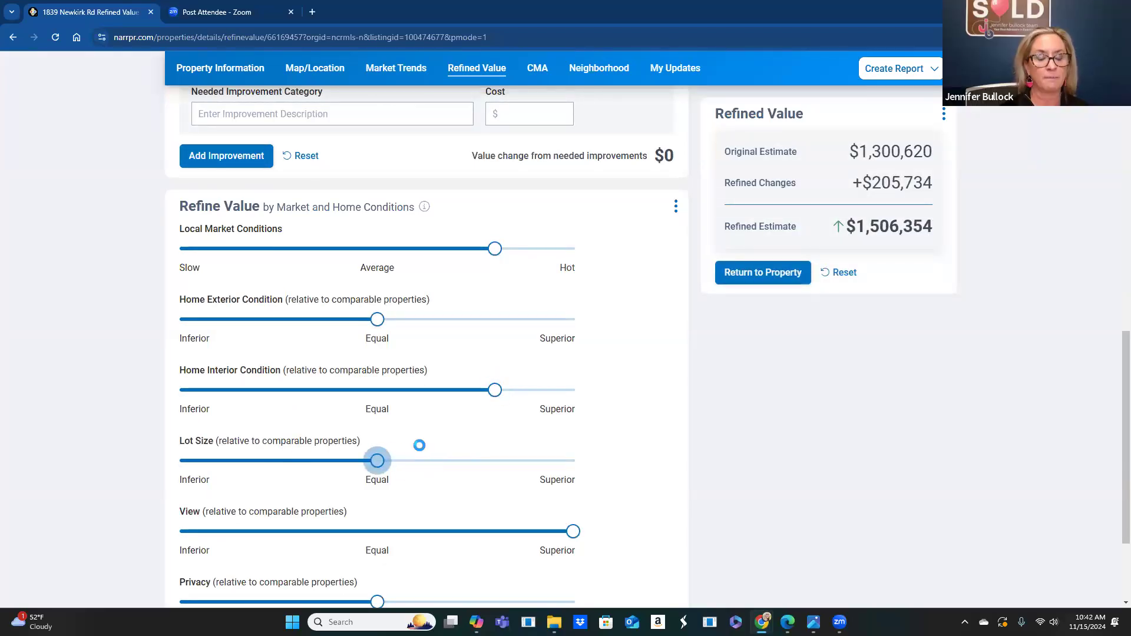
scroll(419, 444, "down", 3)
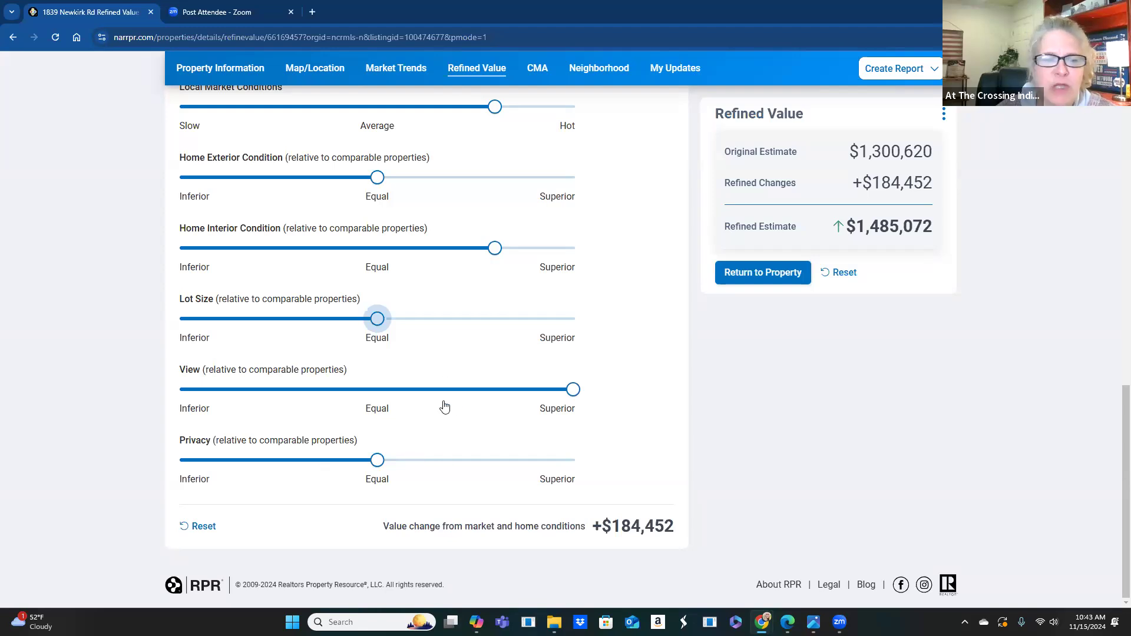
scroll(348, 353, "up", 1)
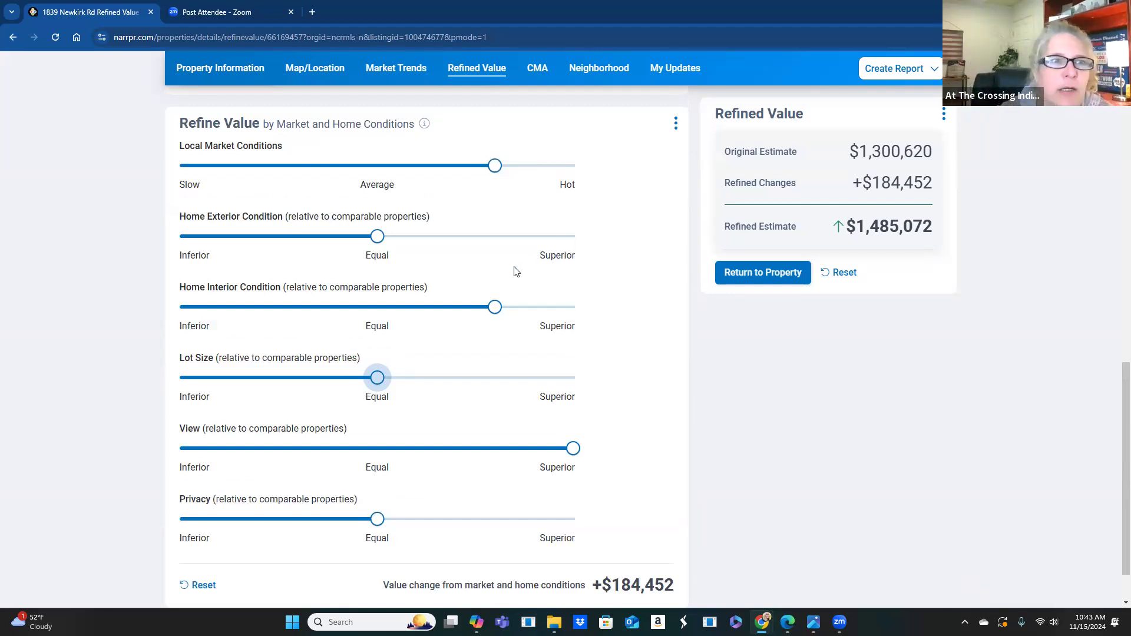
scroll(513, 271, "up", 1)
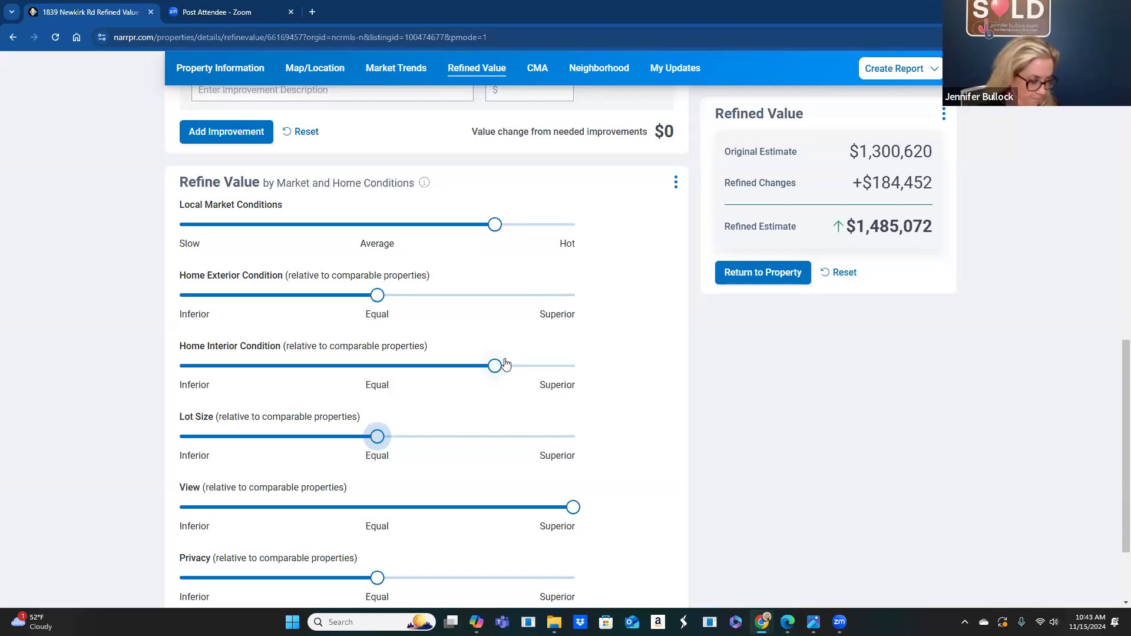
scroll(465, 383, "up", 1)
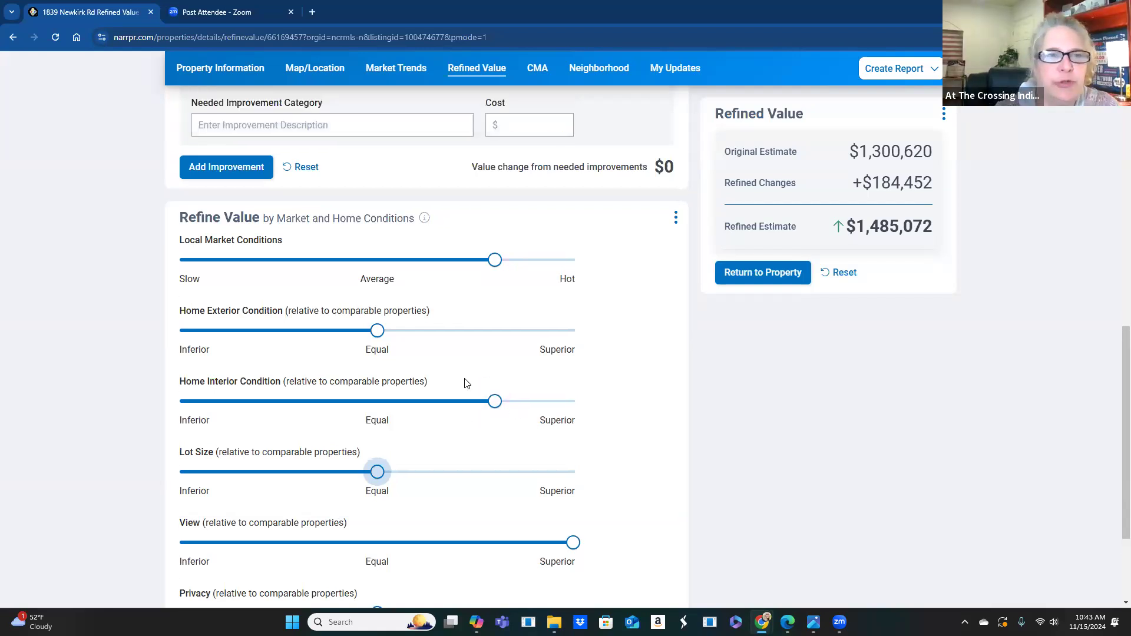
scroll(466, 383, "up", 3)
scroll(437, 381, "up", 1)
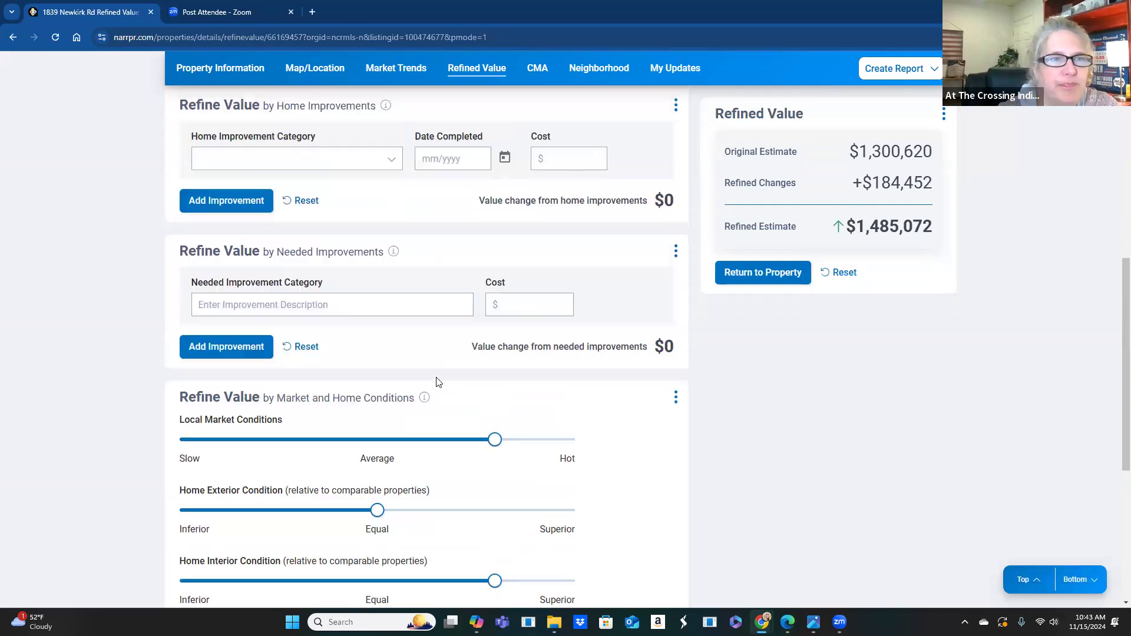
scroll(437, 382, "up", 2)
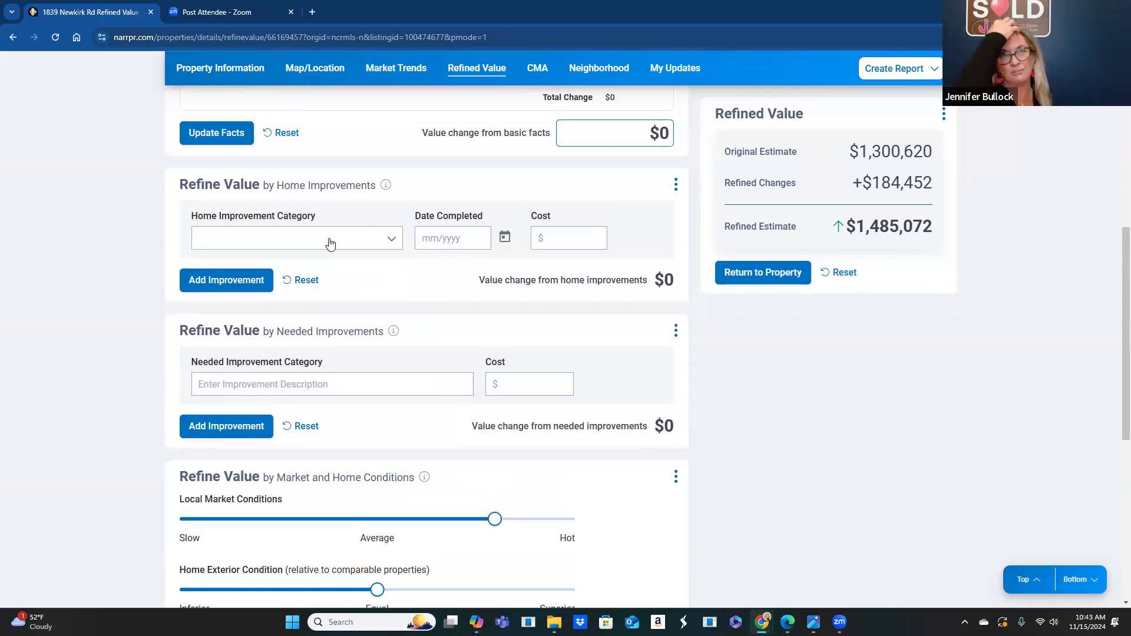
scroll(330, 243, "up", 1)
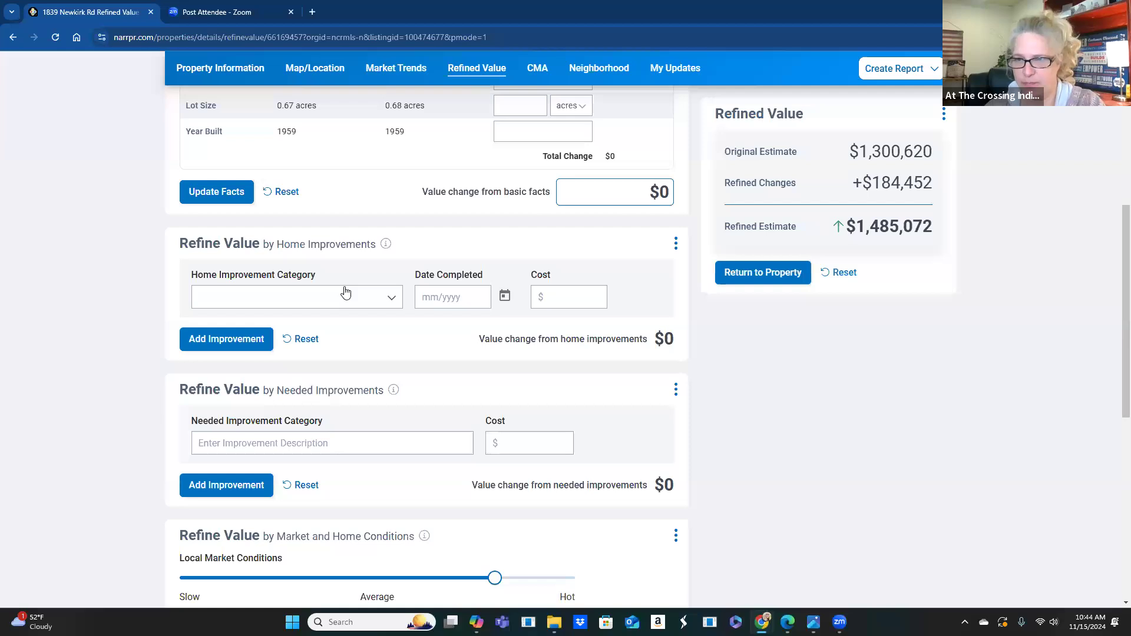
- Choose Deck Addition | Composite (Midrange) as the improvement category
left_click(384, 304)
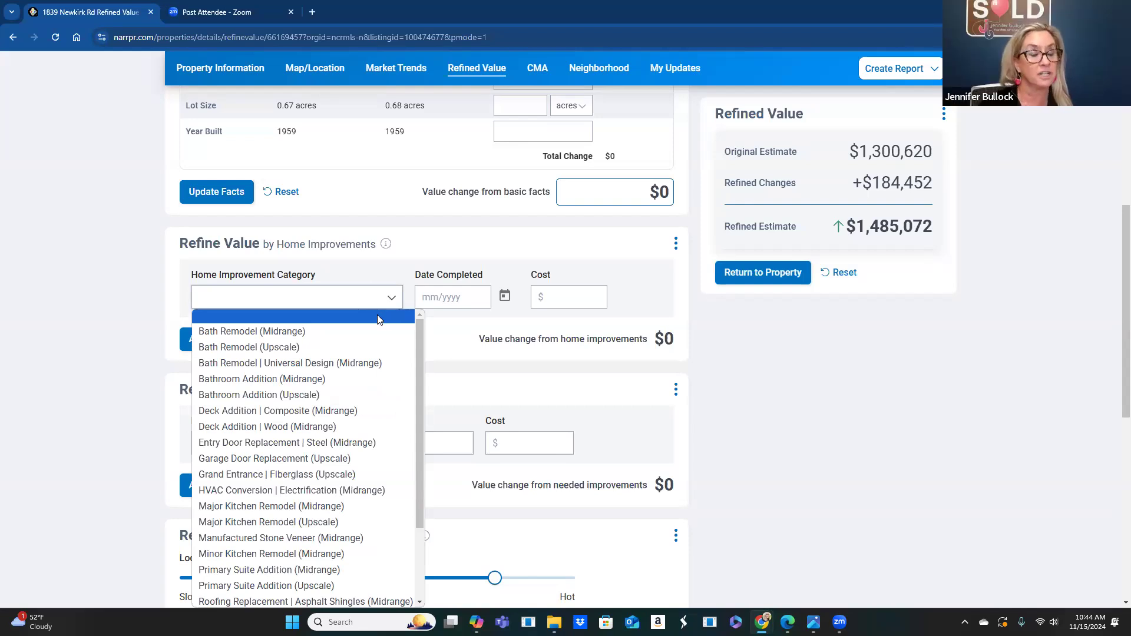
scroll(357, 471, "down", 2)
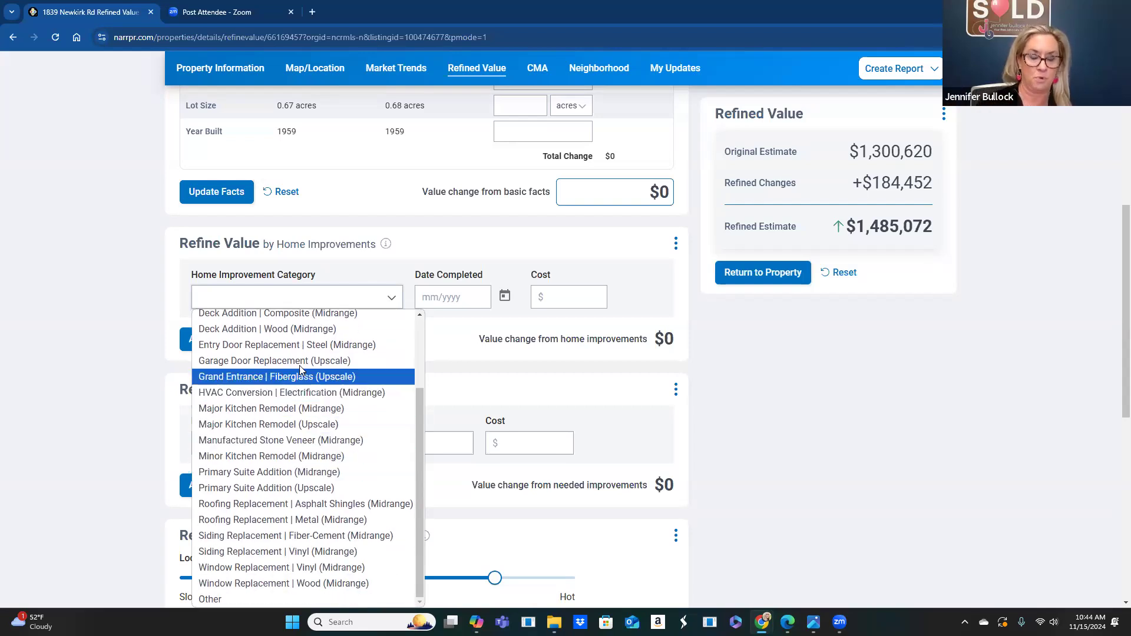
scroll(298, 371, "up", 2)
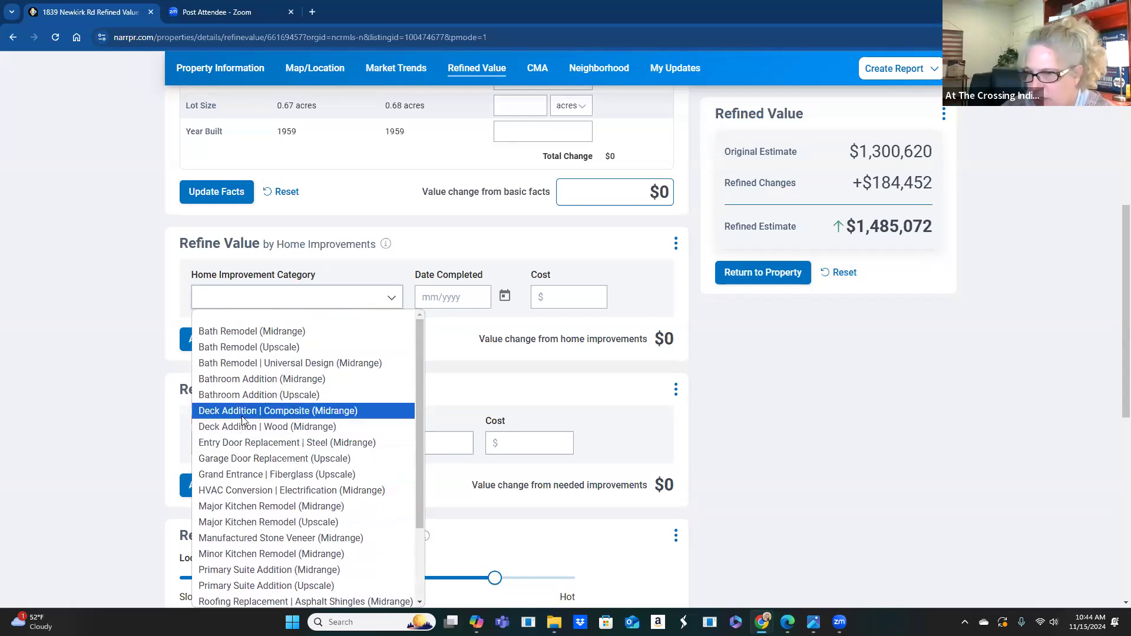
left_click(303, 412)
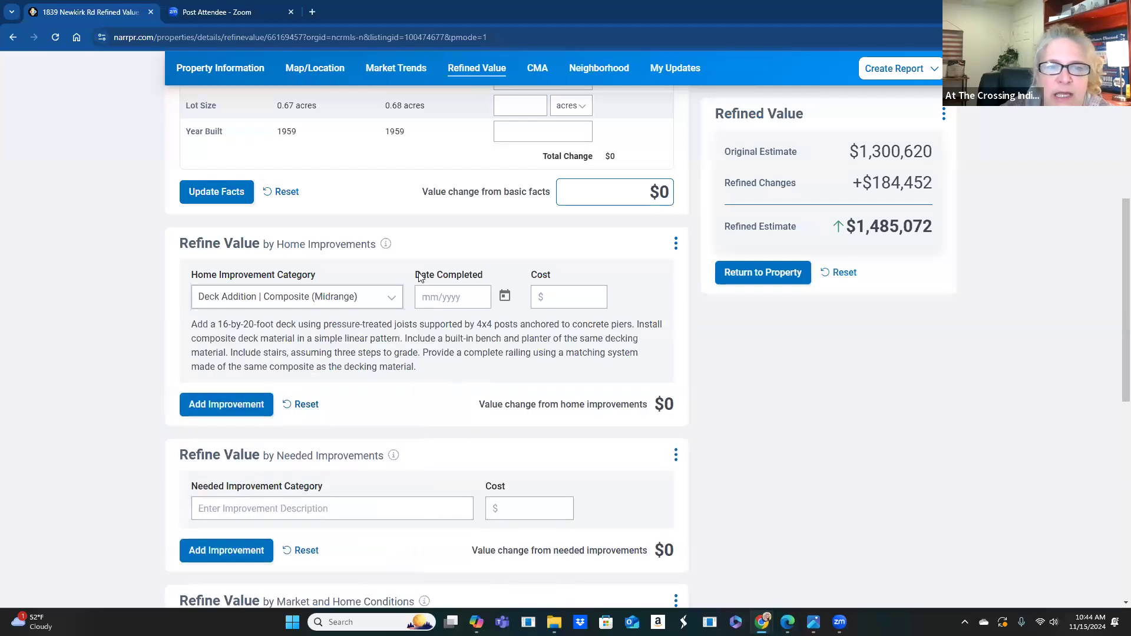
- Date the deck January 2022 with a $25,000 cost and add it to the valuation
left_click(434, 300)
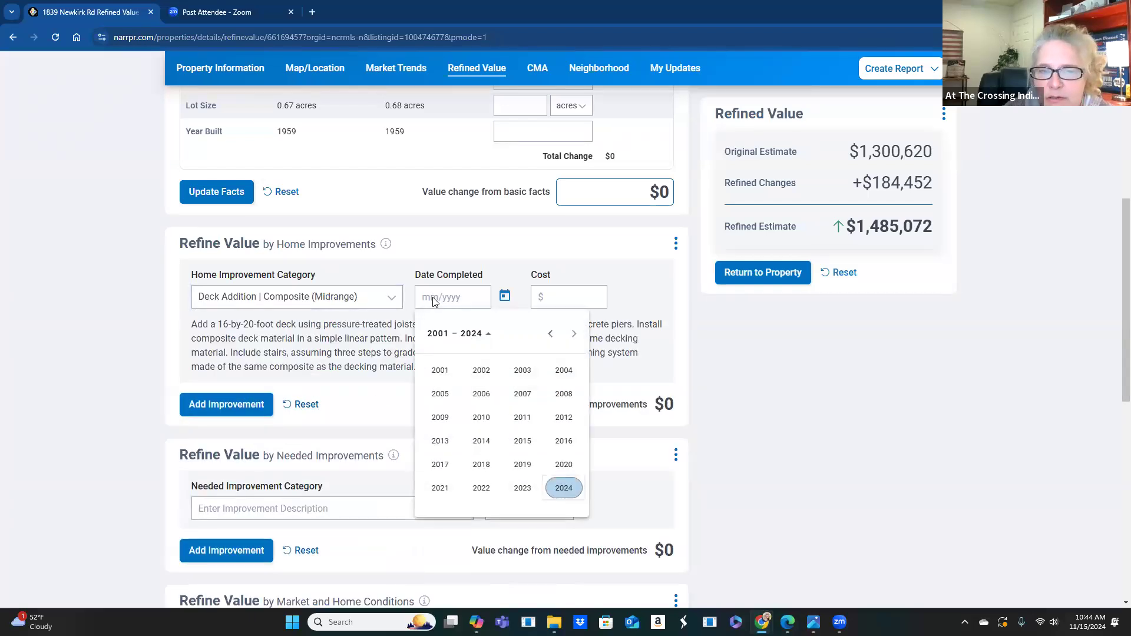
left_click(523, 489)
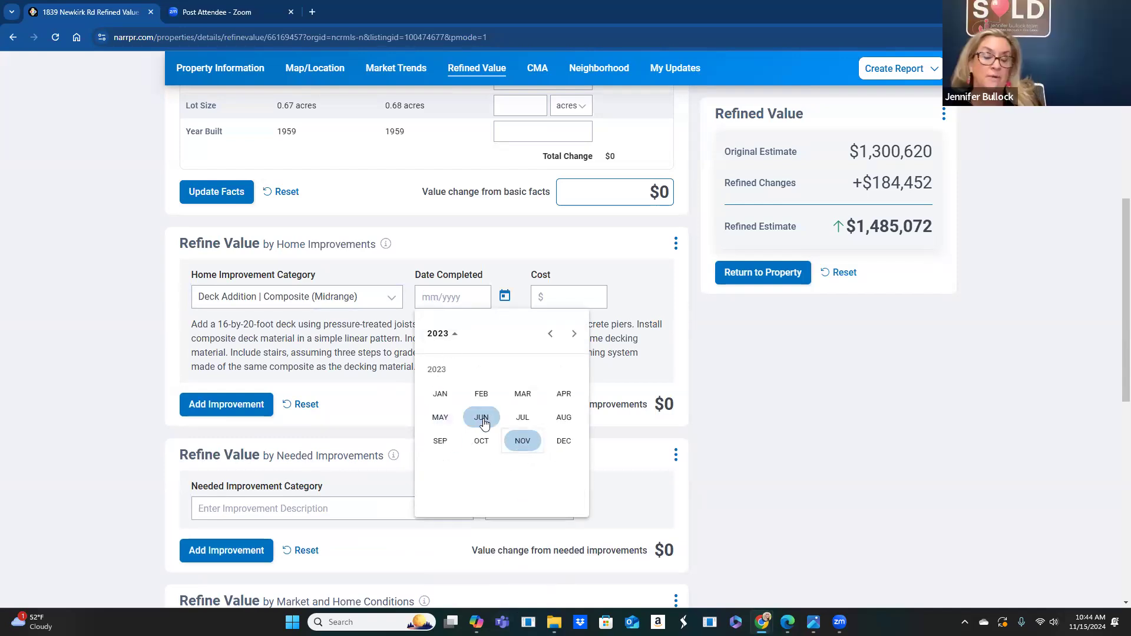
left_click(452, 337)
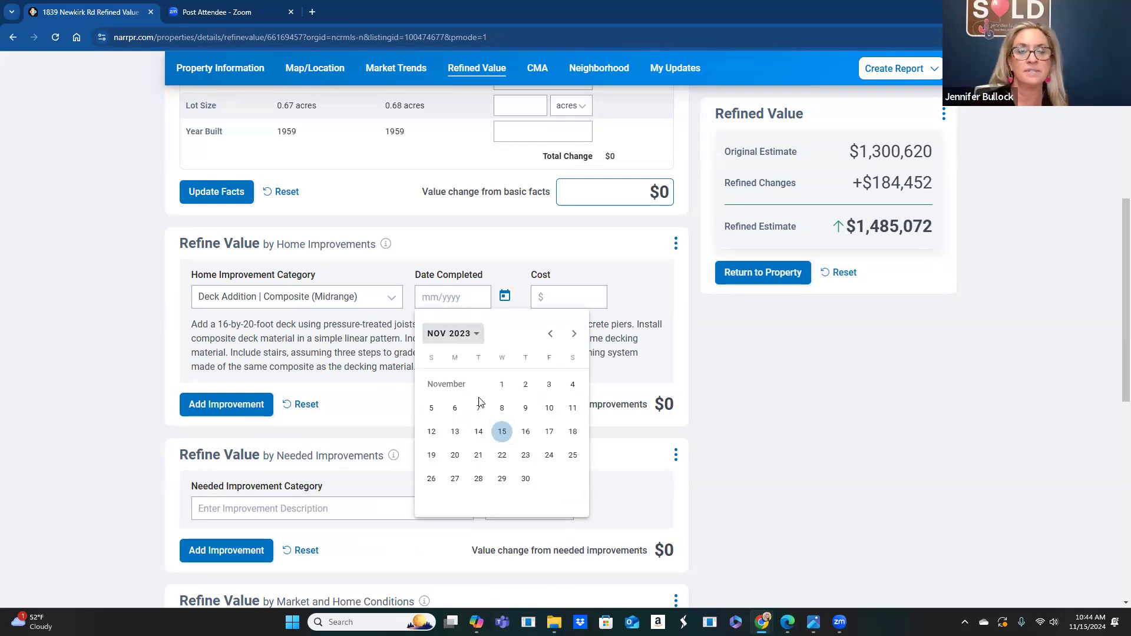
left_click(472, 334)
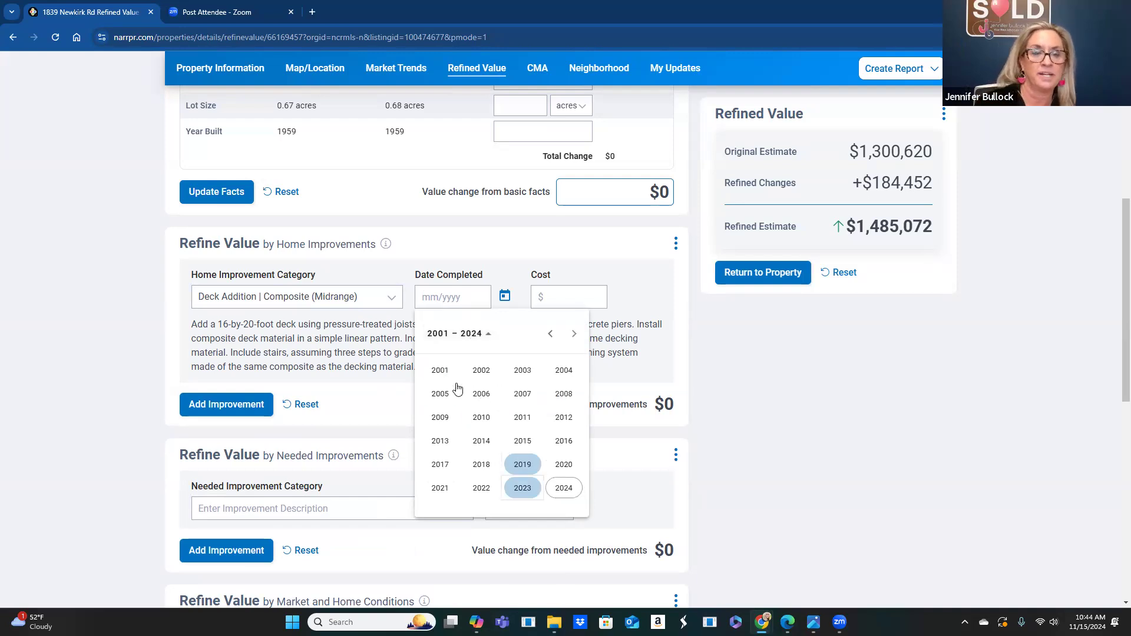
left_click(481, 491)
left_click(440, 393)
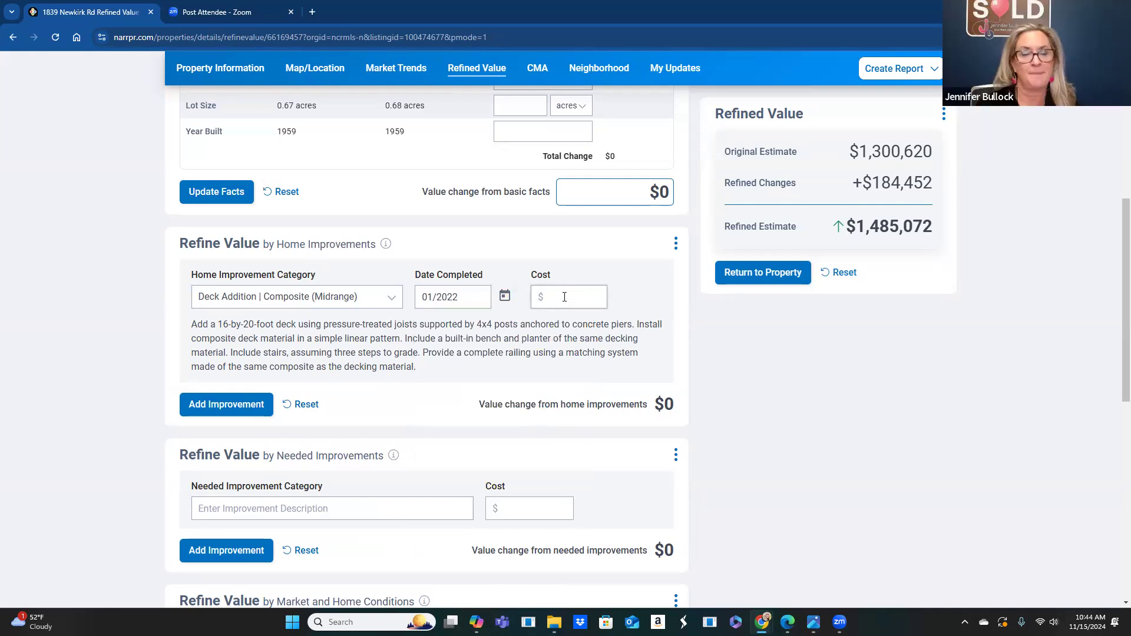
type("25,")
type("0")
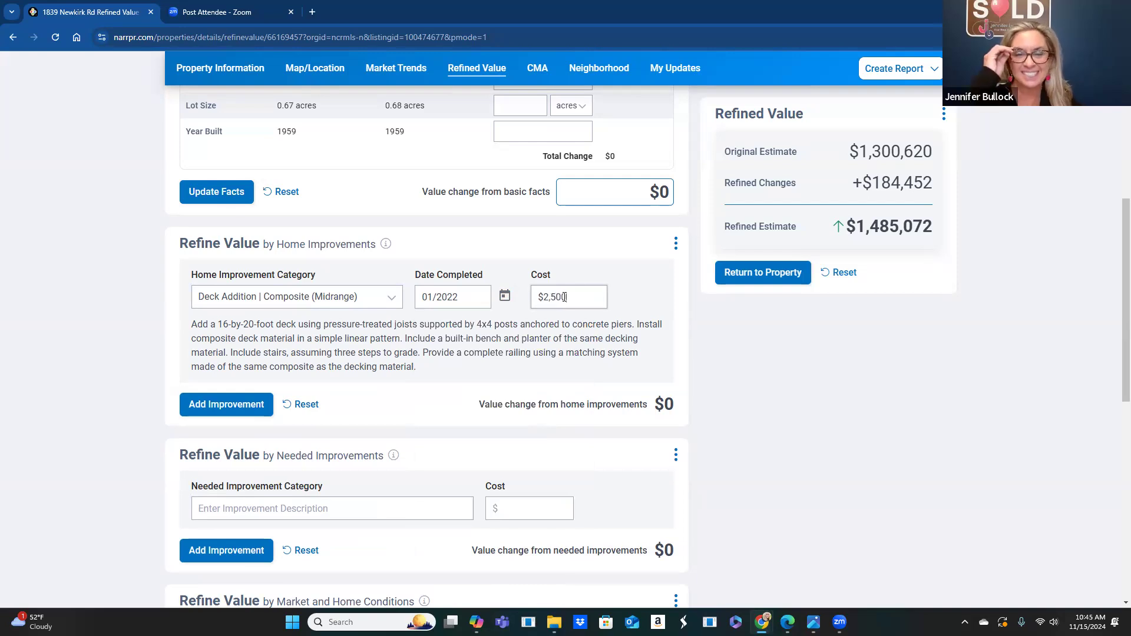
type("00")
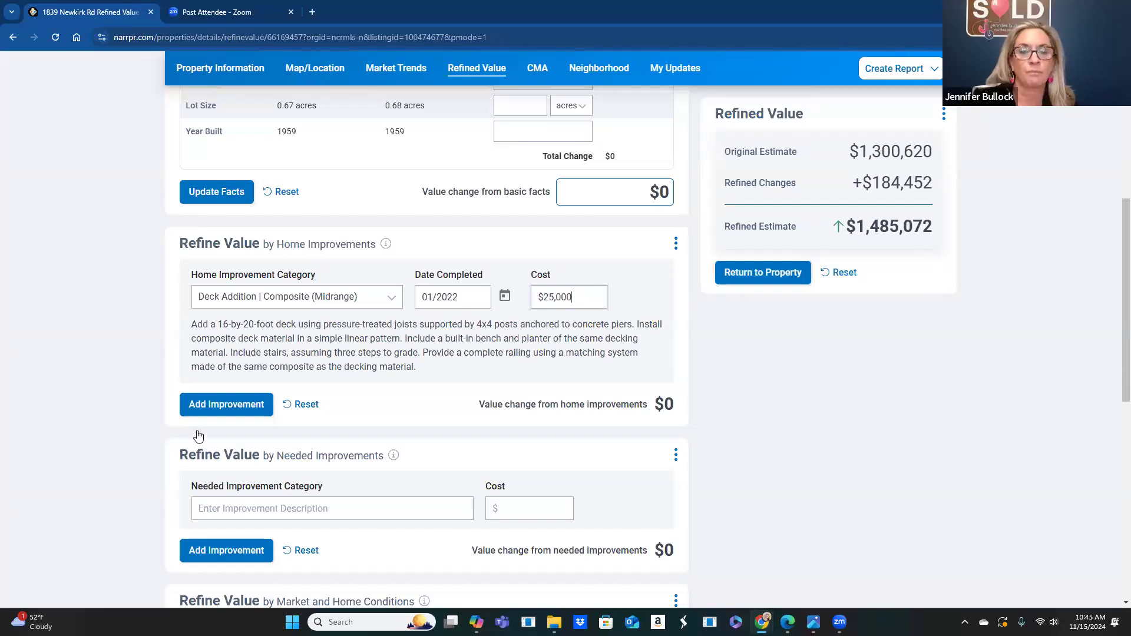
left_click(222, 408)
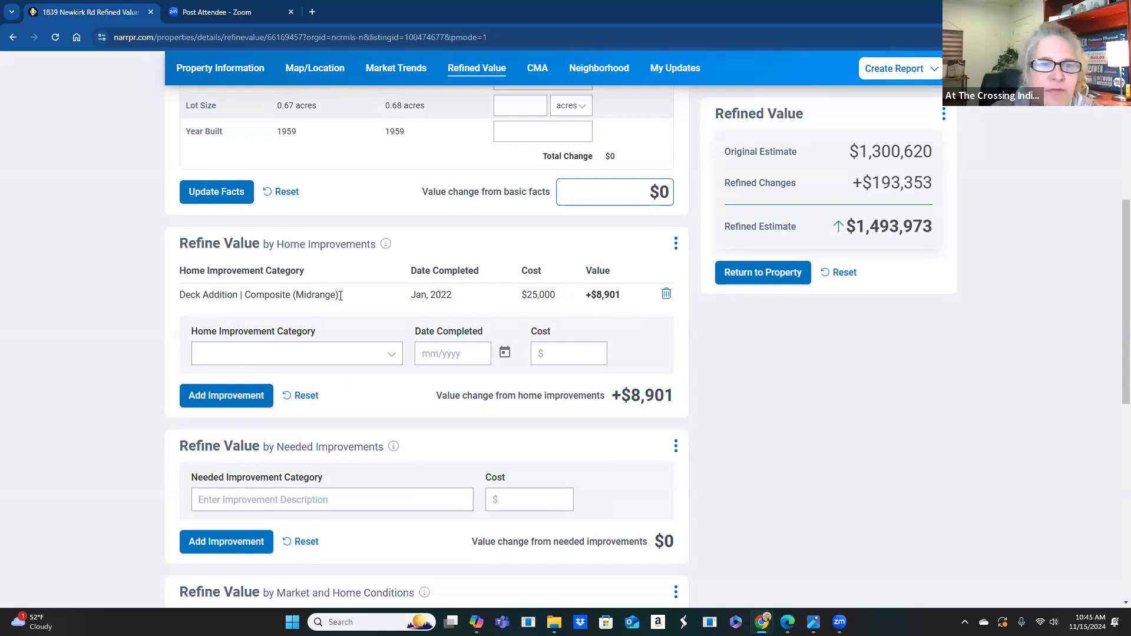
- Remove the January 2022 deck entry and re-select Deck Addition | Composite (Midrange)
left_click(664, 294)
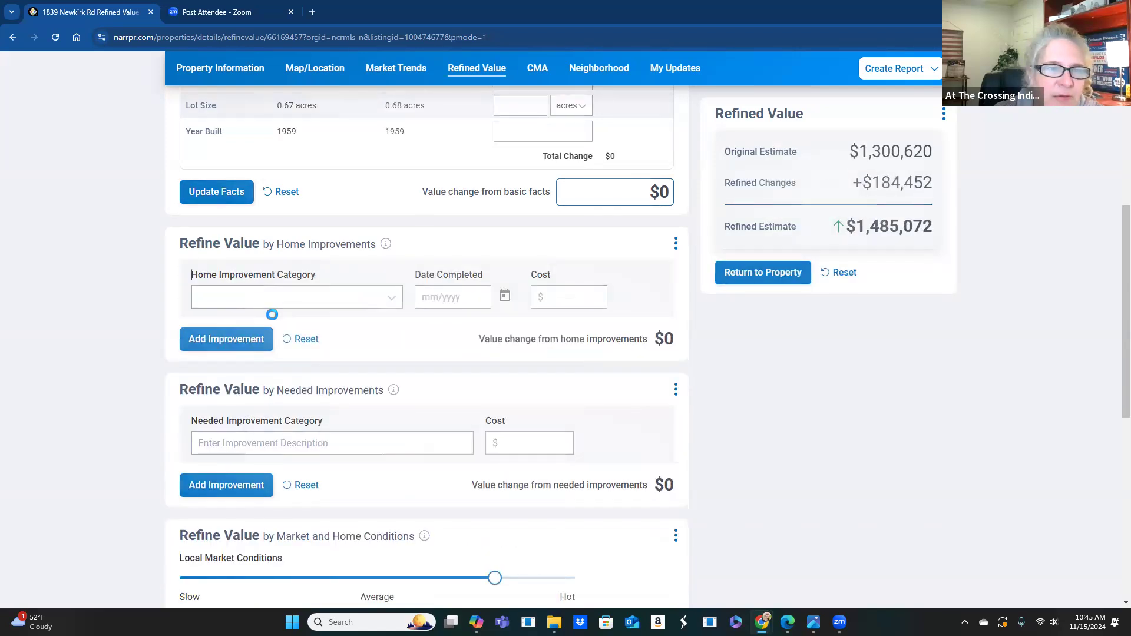
left_click(277, 298)
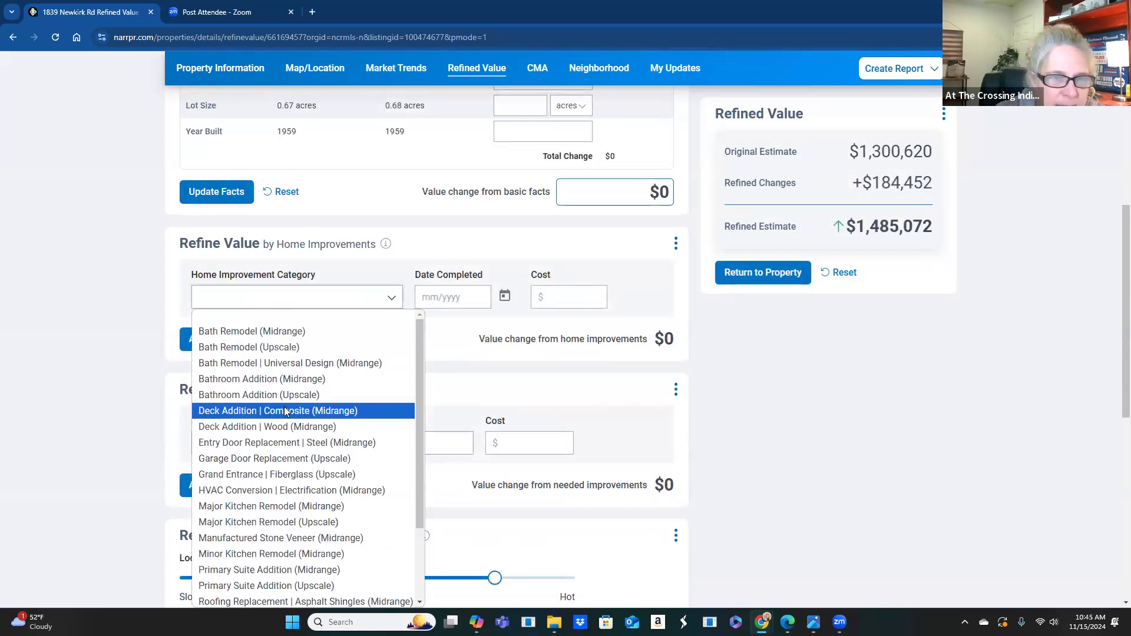
left_click(285, 411)
- Date the deck July 2024 with a $25,000 cost and add it to the valuation
left_click(433, 297)
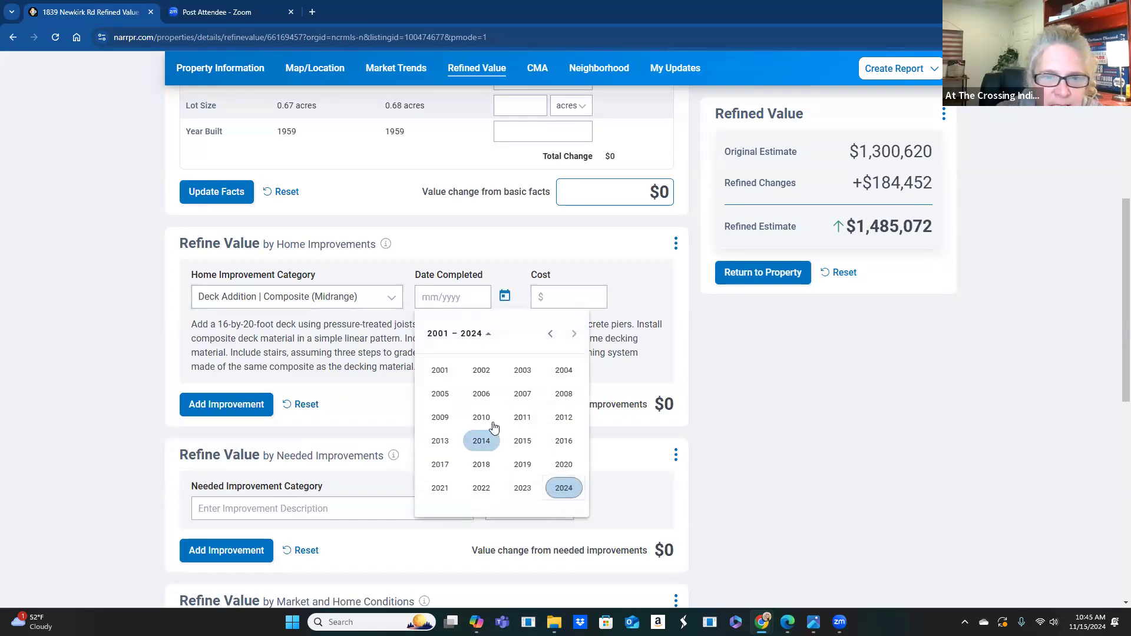
left_click(561, 490)
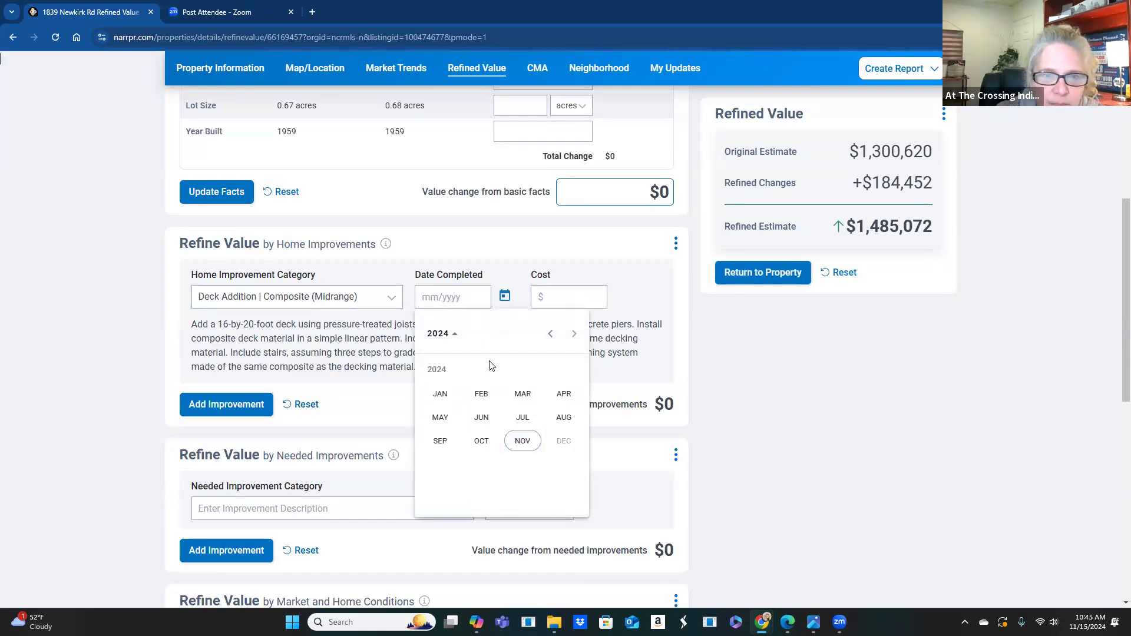
left_click(465, 296)
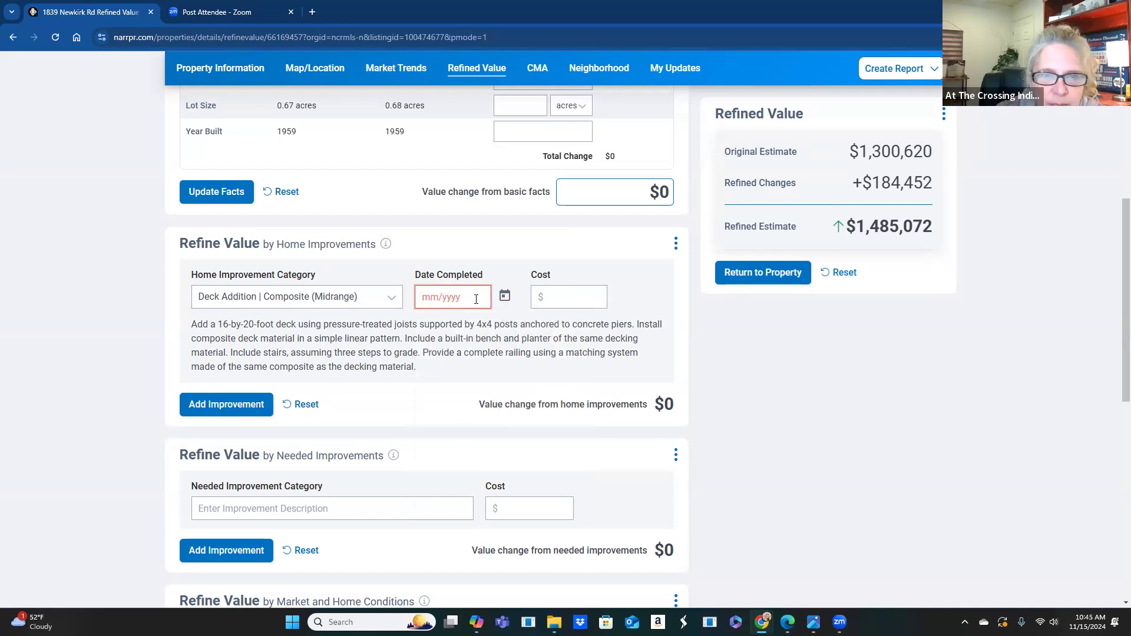
left_click(504, 295)
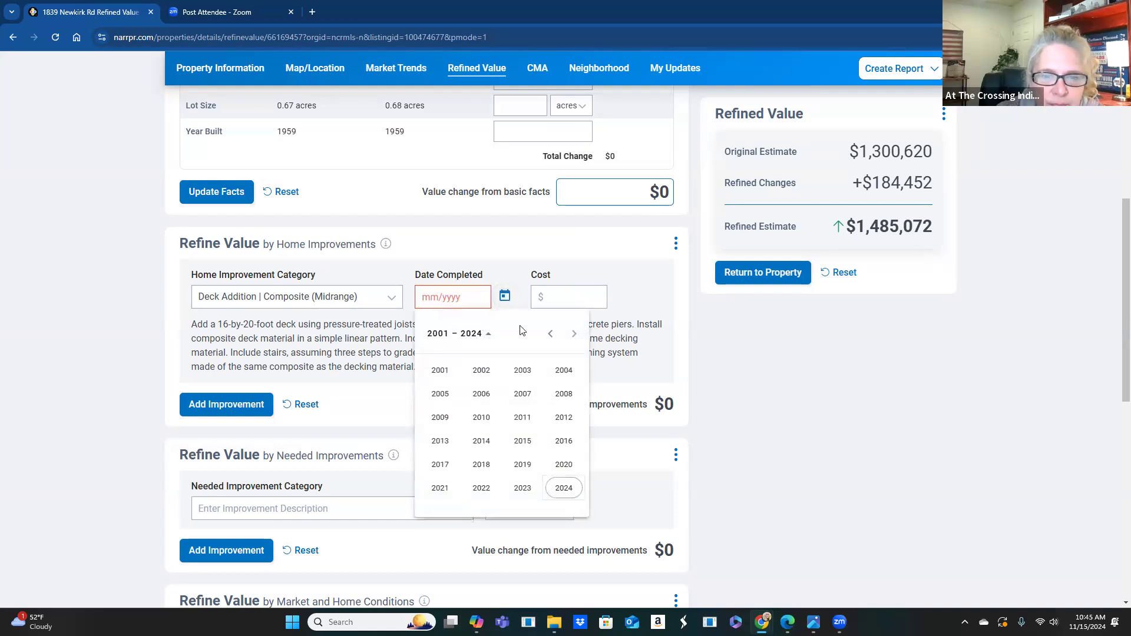
left_click(566, 490)
left_click(522, 416)
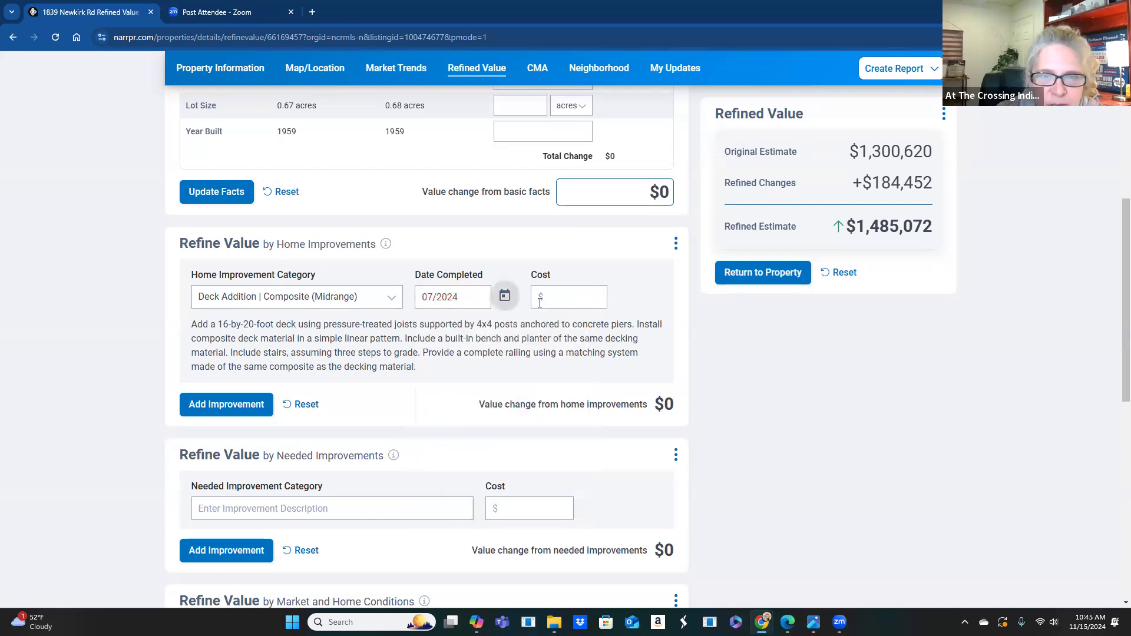
left_click(540, 302)
type("25000")
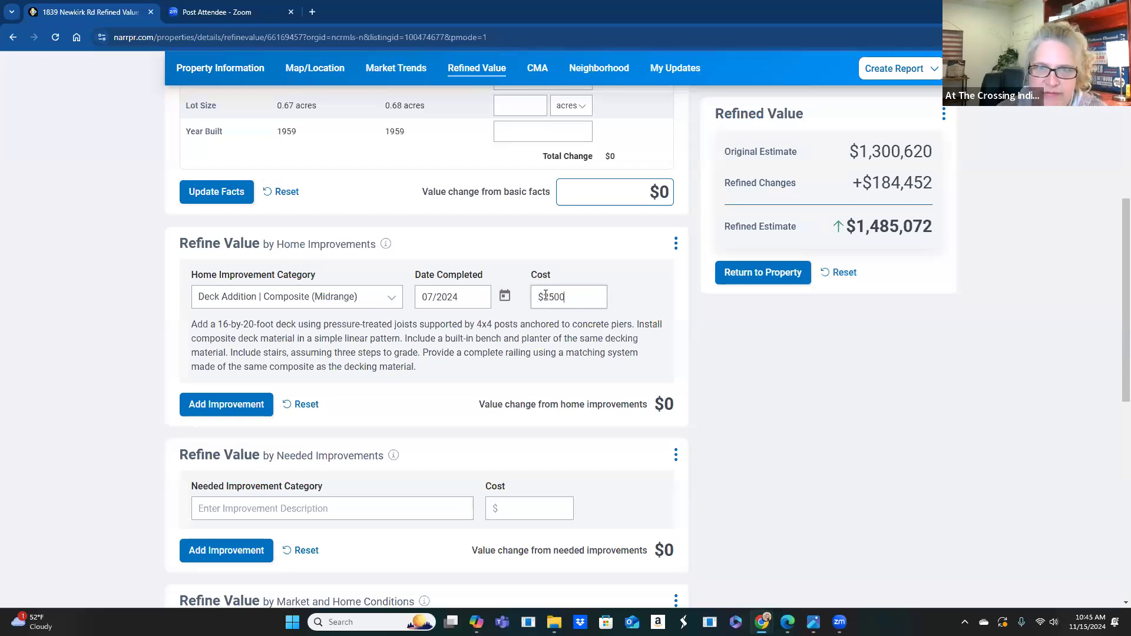
scroll(298, 367, "up", 1)
scroll(298, 366, "up", 1)
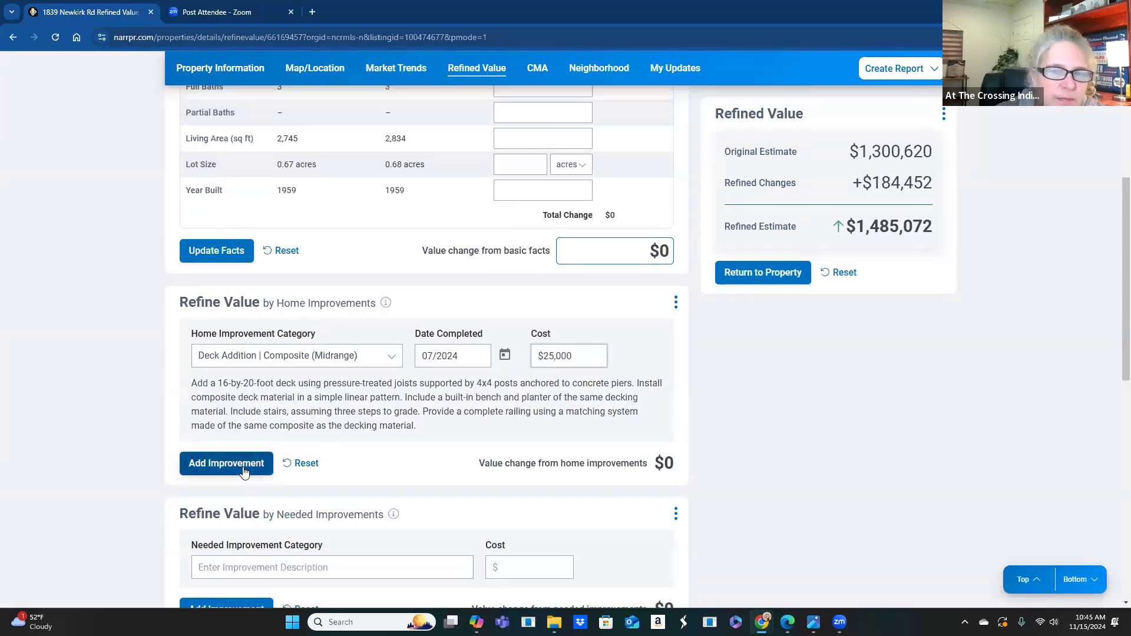
left_click(242, 466)
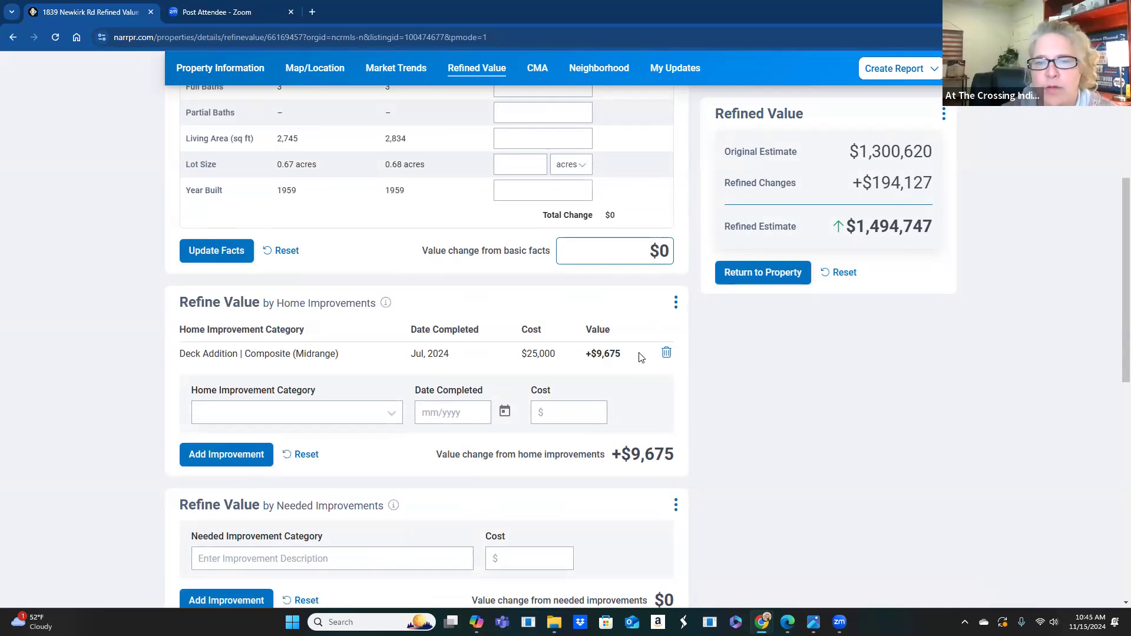
- Add a Bath Remodel (Upscale) improvement dated 11/2024 with a $12,000 cost
left_click(311, 419)
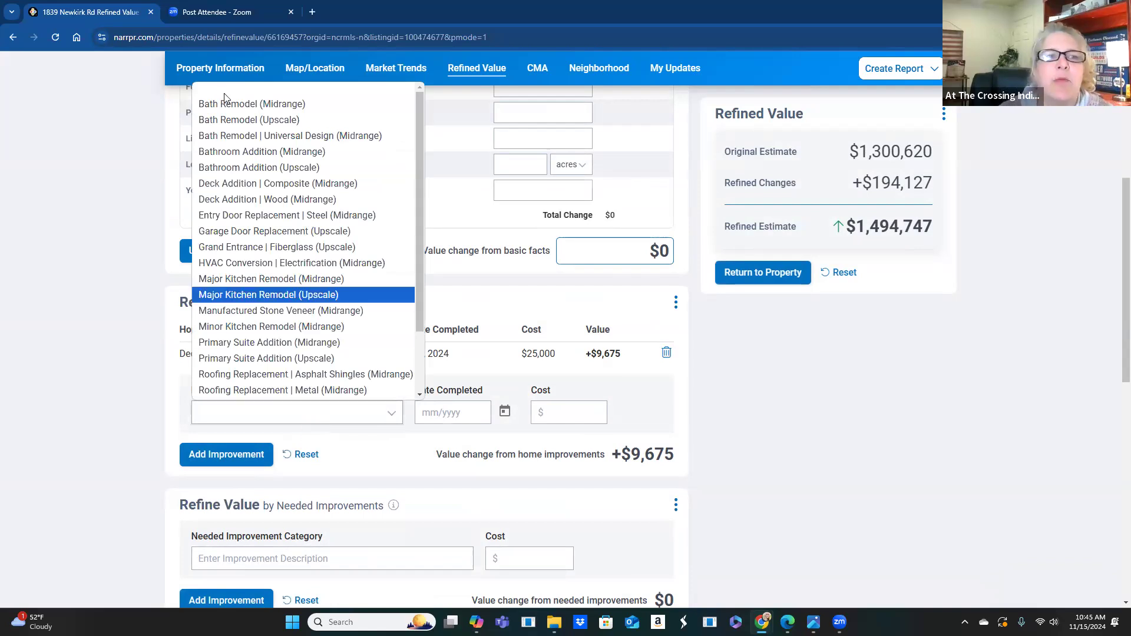
left_click(237, 125)
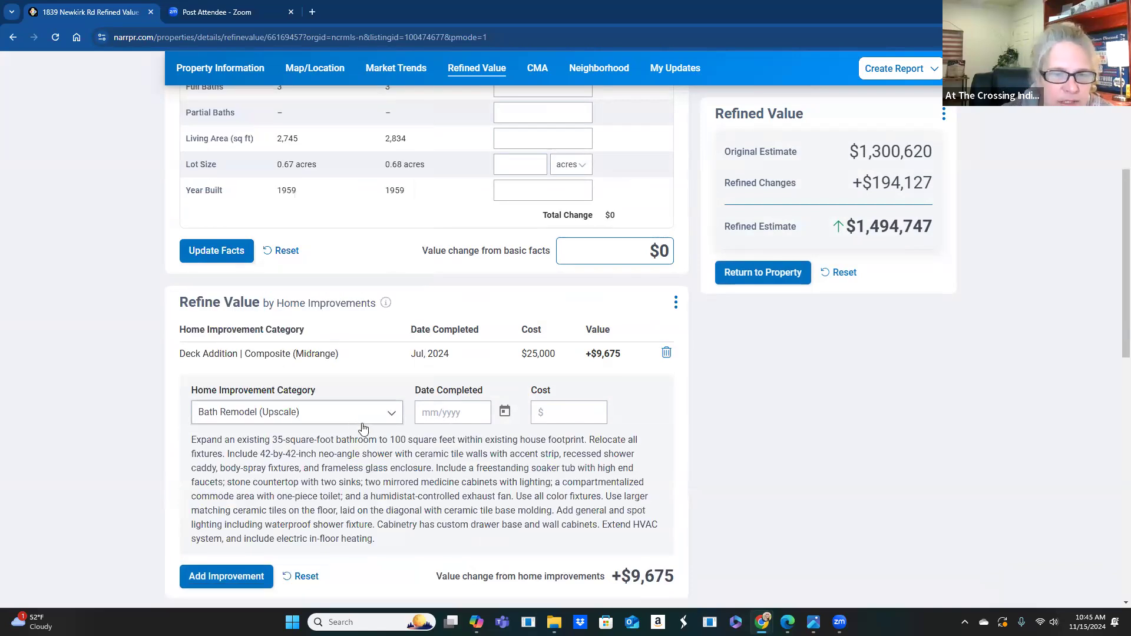
scroll(484, 322, "down", 1)
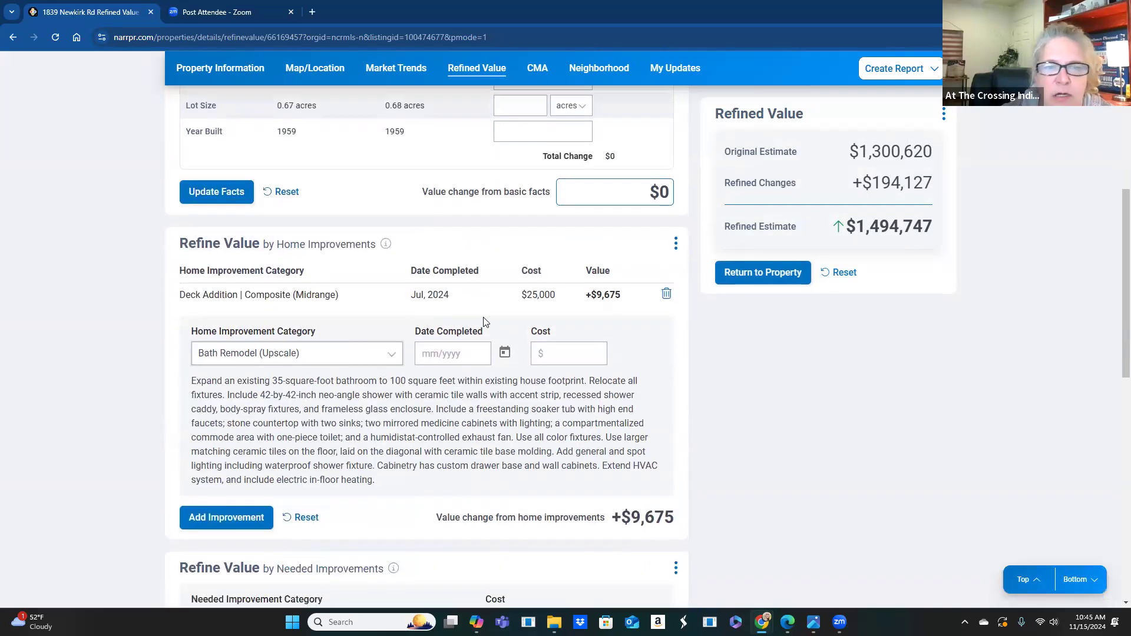
left_click(458, 355)
left_click(563, 543)
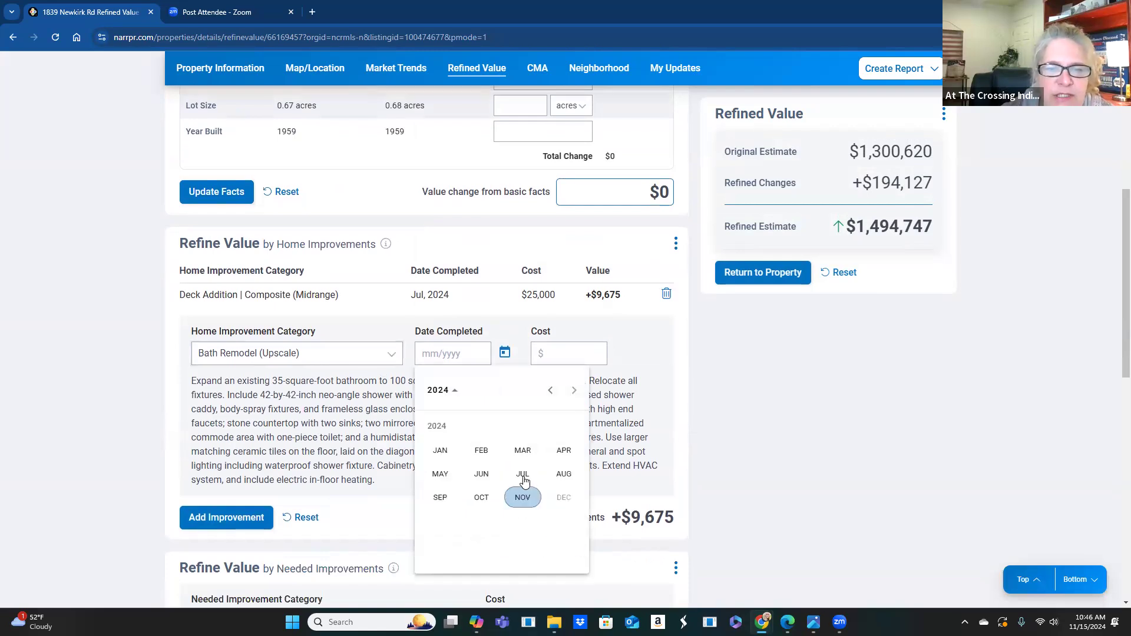
left_click(523, 498)
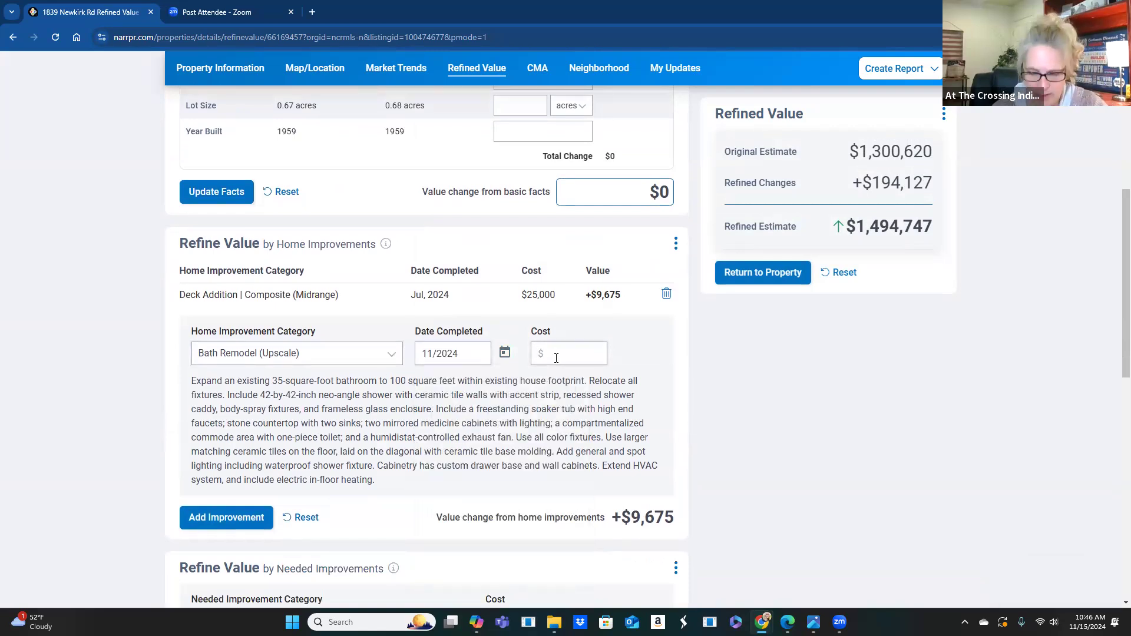
left_click(557, 358)
type("12,000")
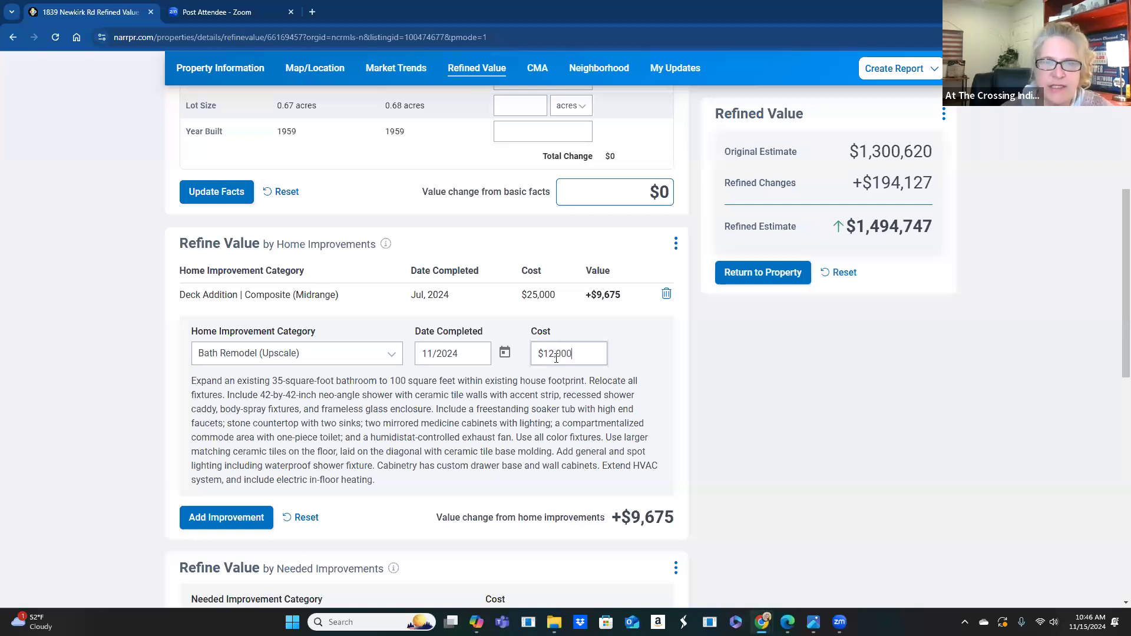
left_click(253, 517)
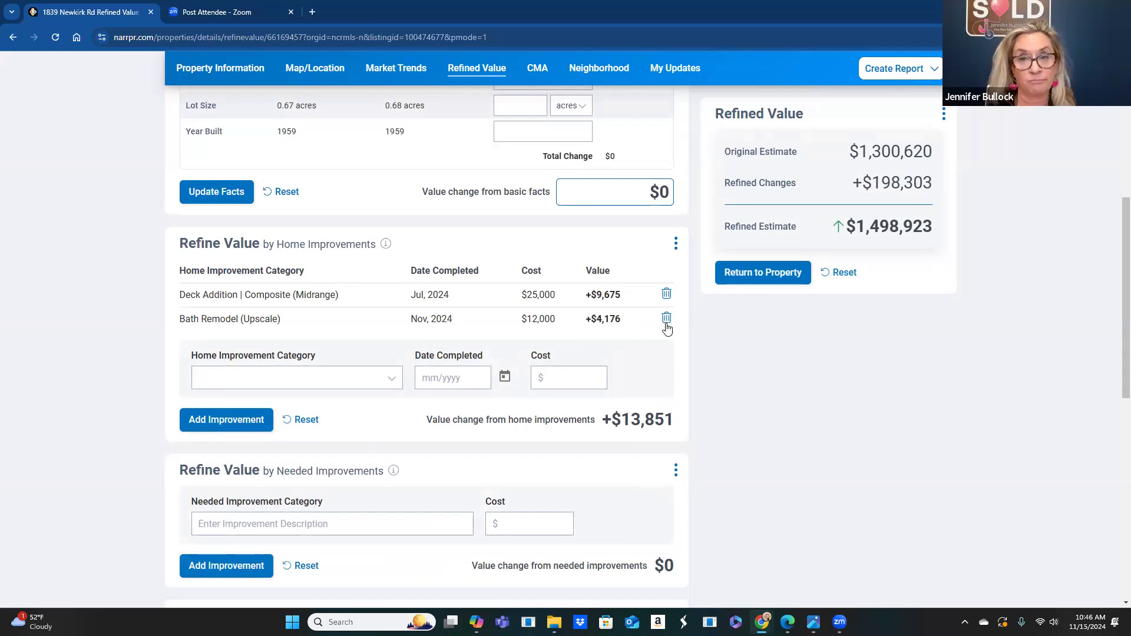
- Replace the Bath Remodel with a Major Kitchen Remodel (Upscale), completed Nov 2024 at $100,000
left_click(666, 318)
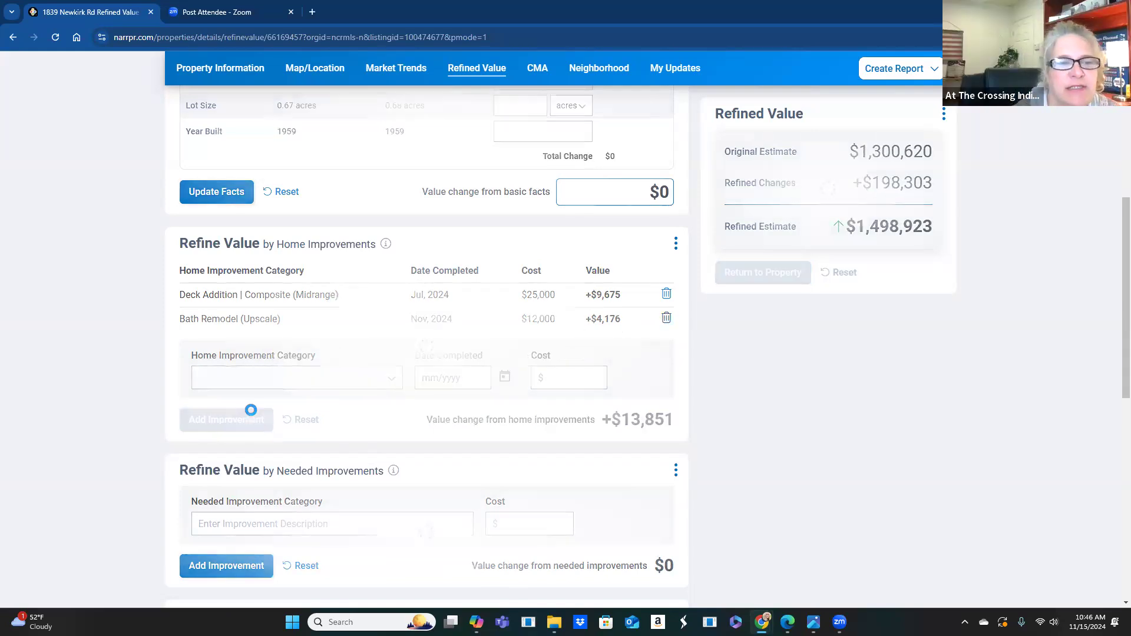
left_click(259, 355)
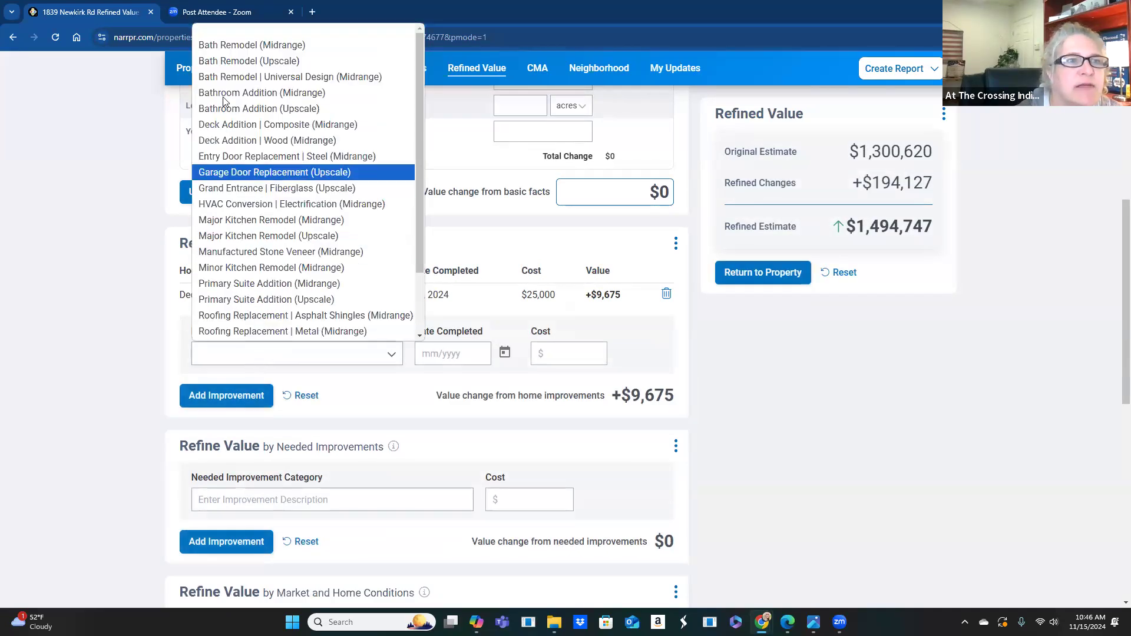
left_click(268, 237)
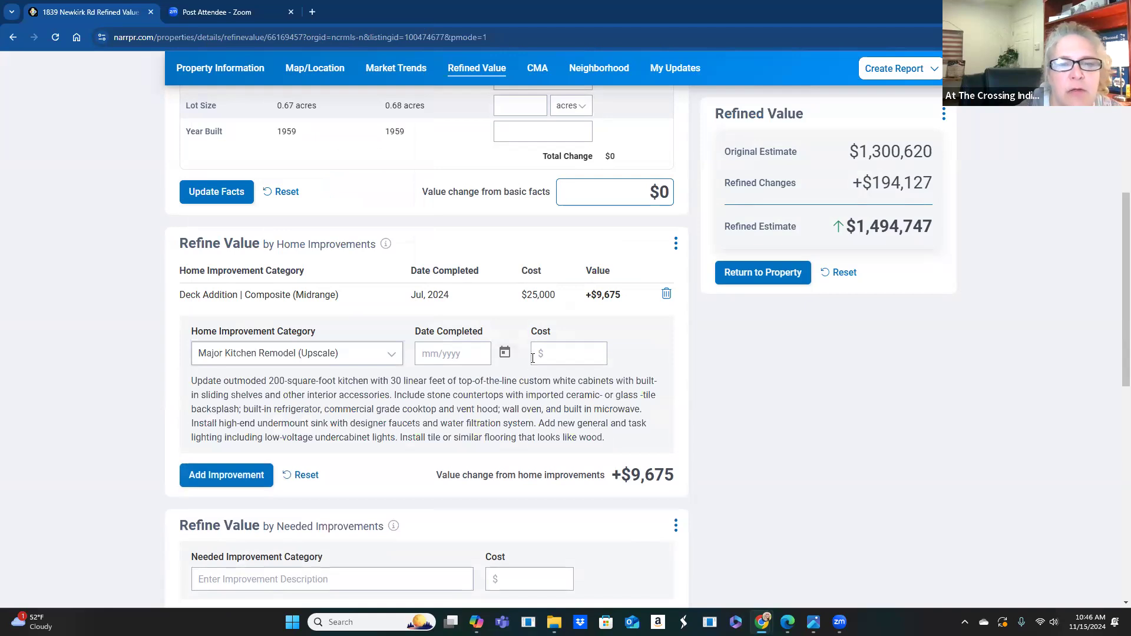
left_click(439, 353)
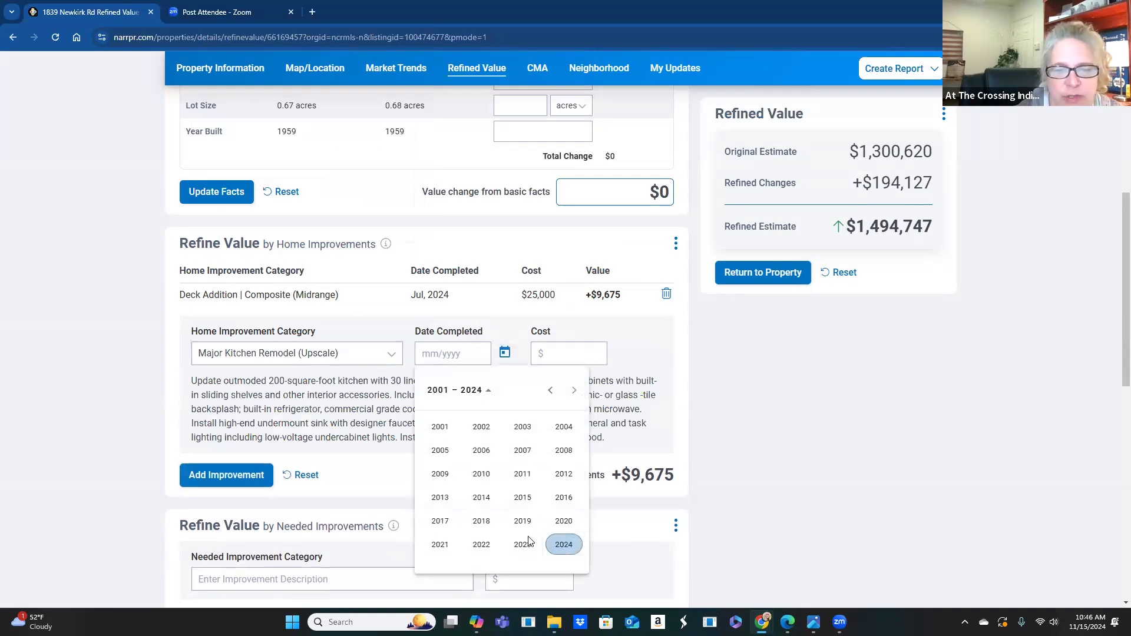
left_click(559, 544)
left_click(523, 506)
left_click(550, 354)
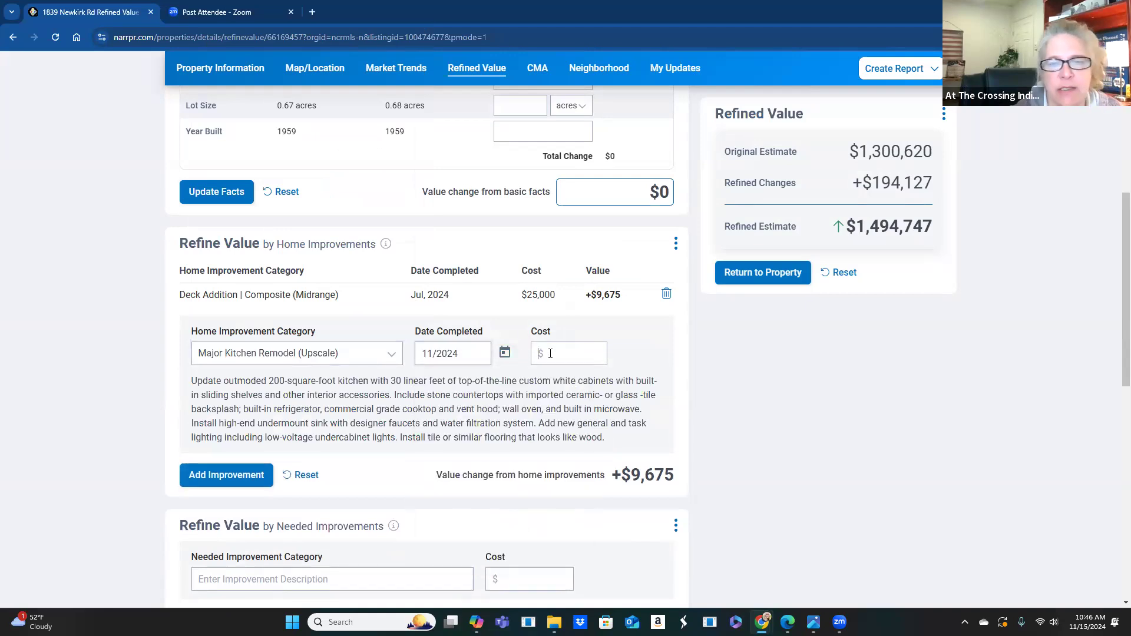
type("10,000")
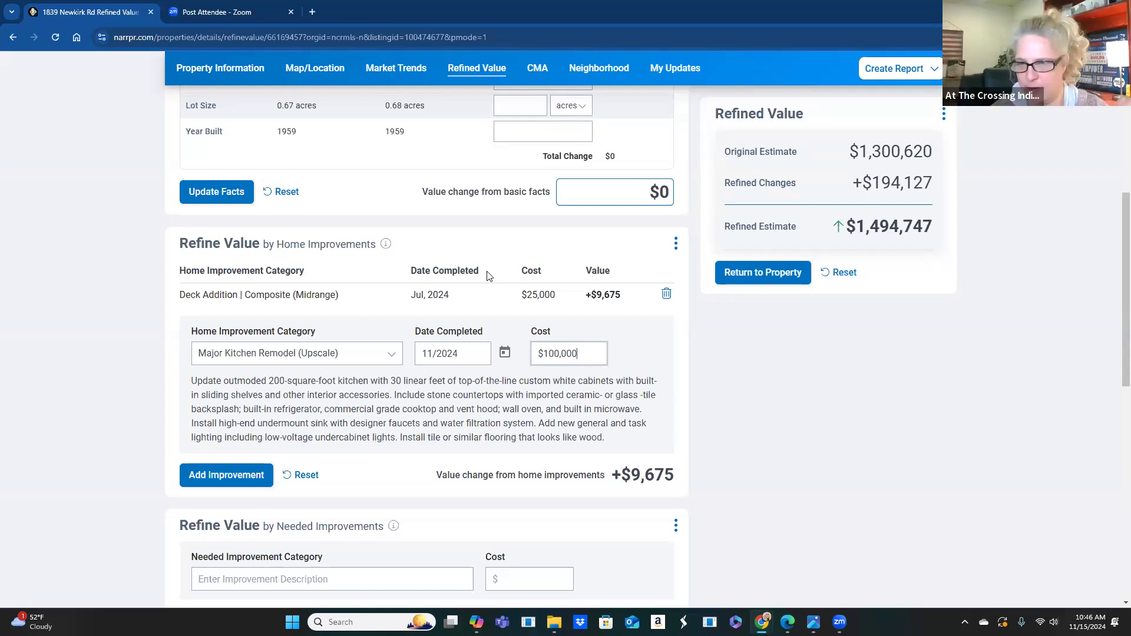
left_click(225, 482)
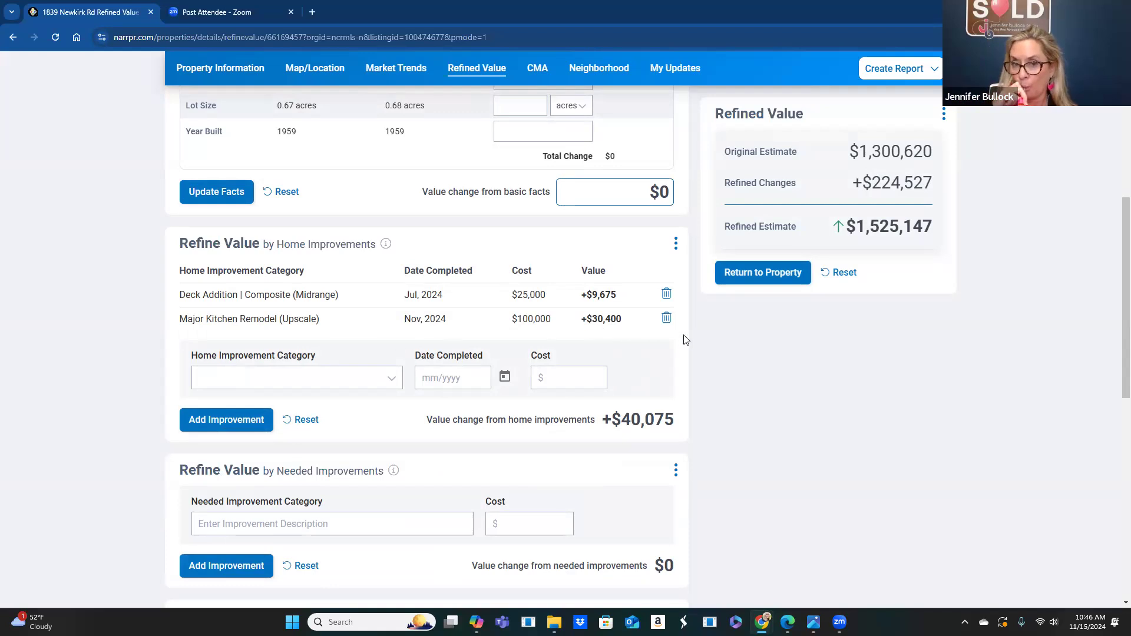
- Swap the kitchen remodel for a Nov 2024, $25,000 Roofing Replacement | Metal (Midrange), then remove it
left_click(667, 318)
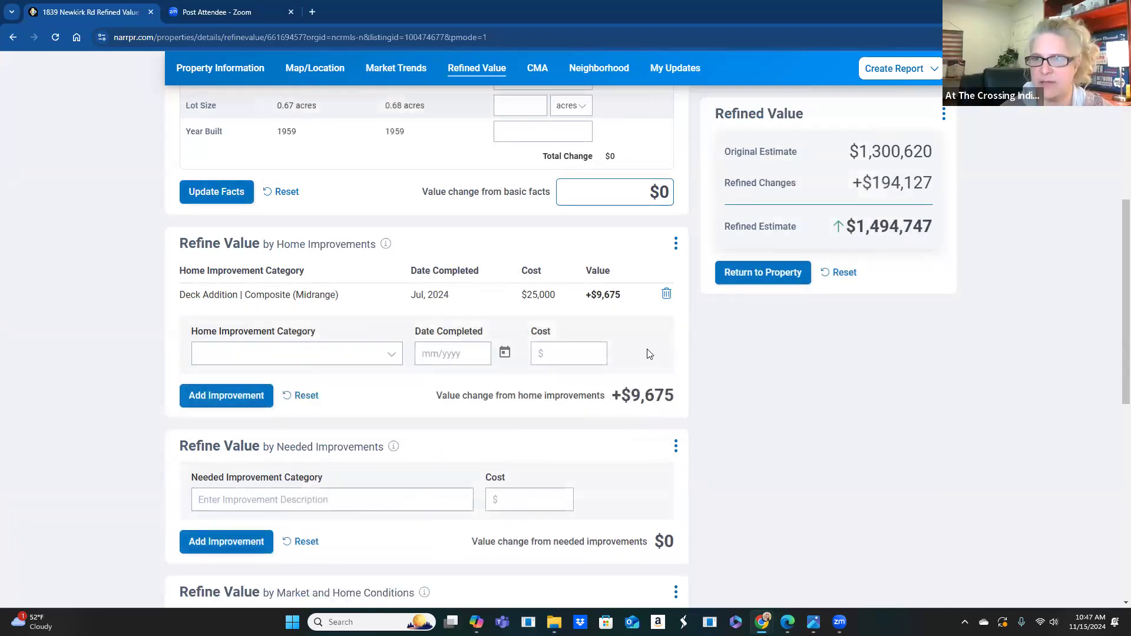
left_click(329, 353)
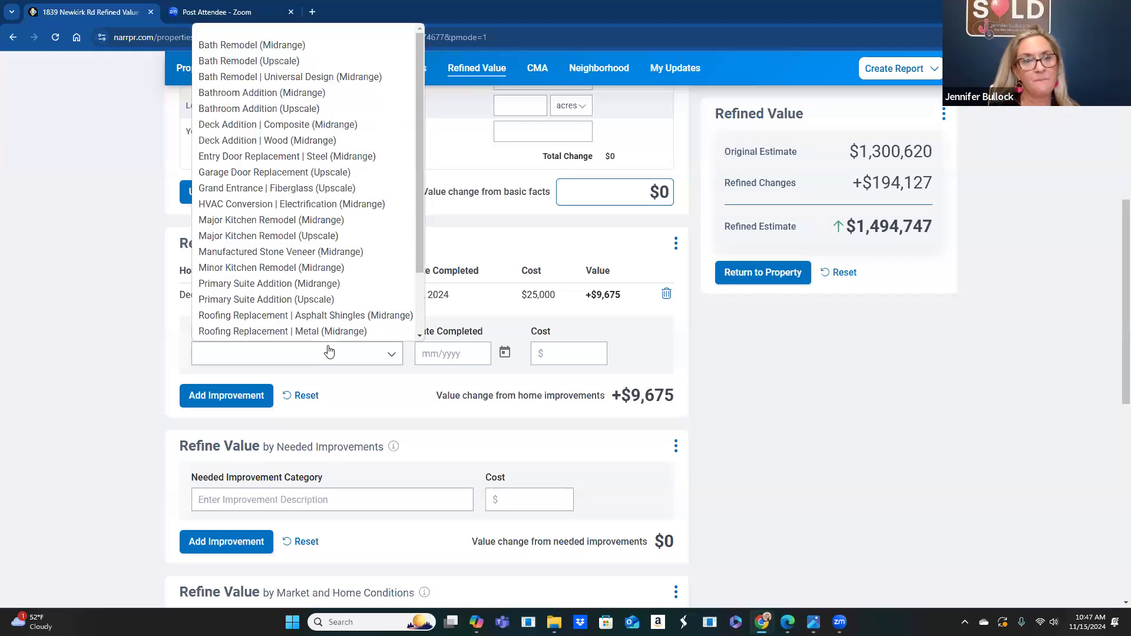
scroll(318, 331, "down", 1)
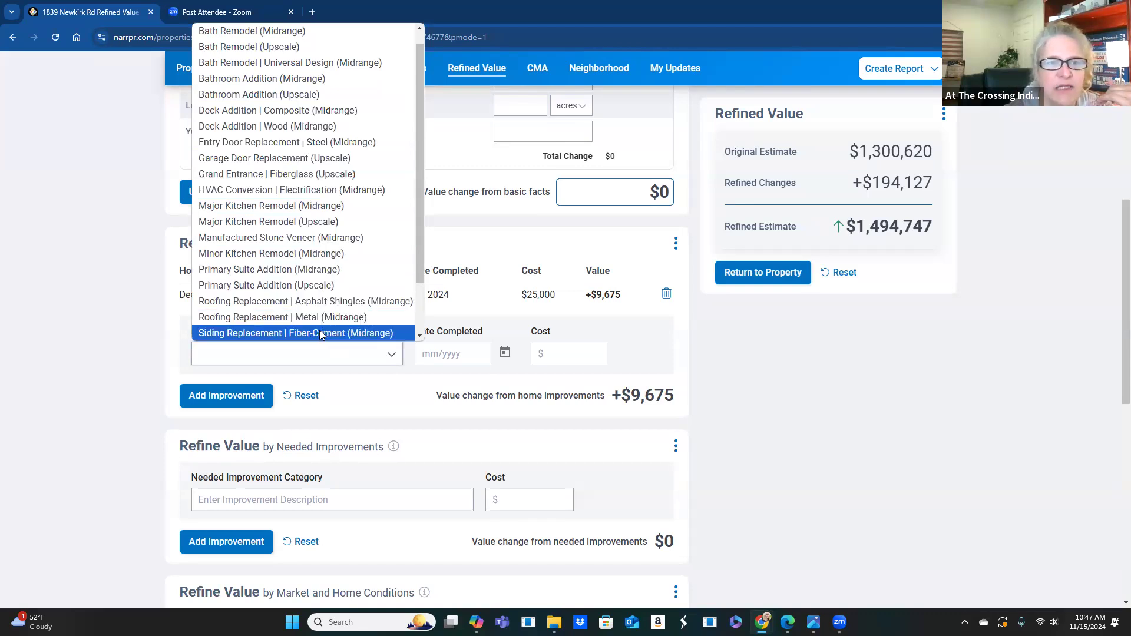
left_click(303, 318)
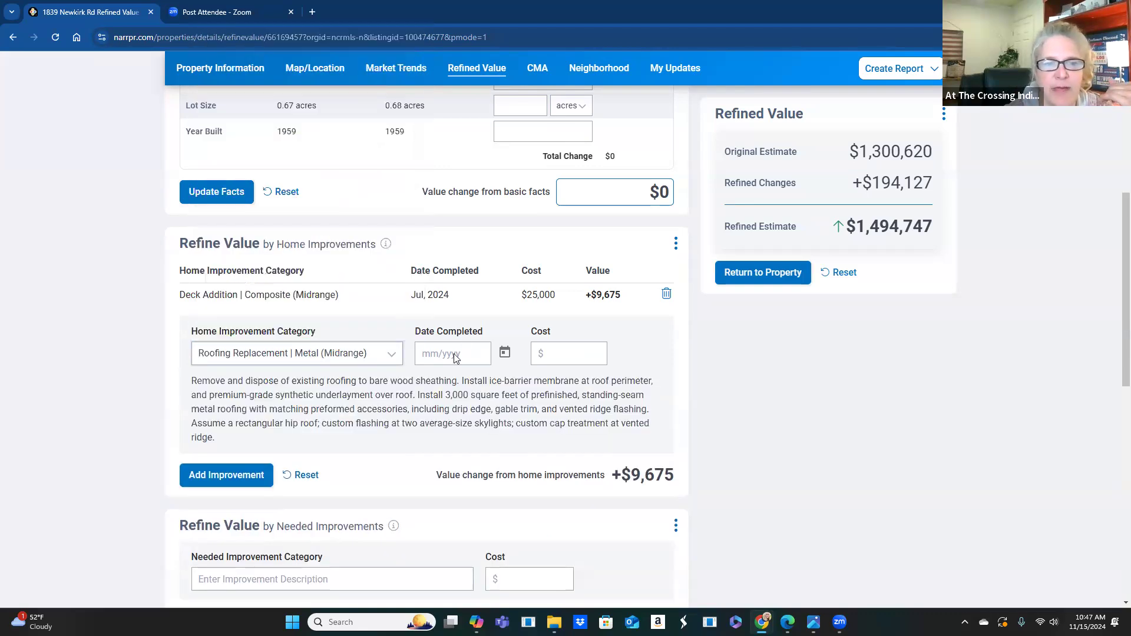
left_click(455, 355)
left_click(568, 543)
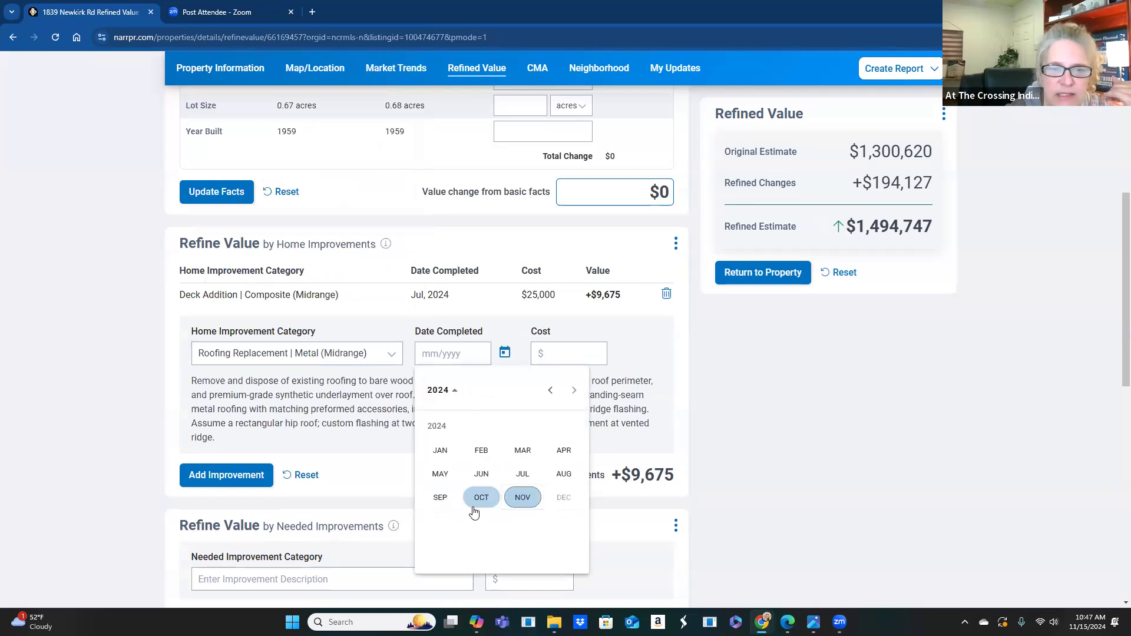
left_click(523, 497)
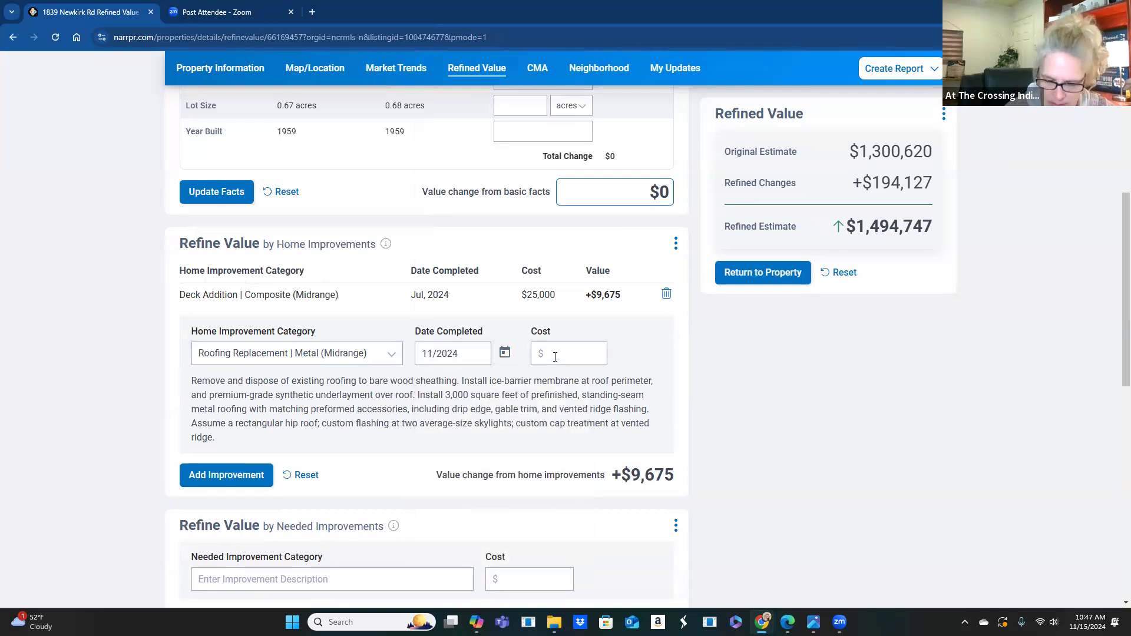
left_click(555, 356)
type("250000")
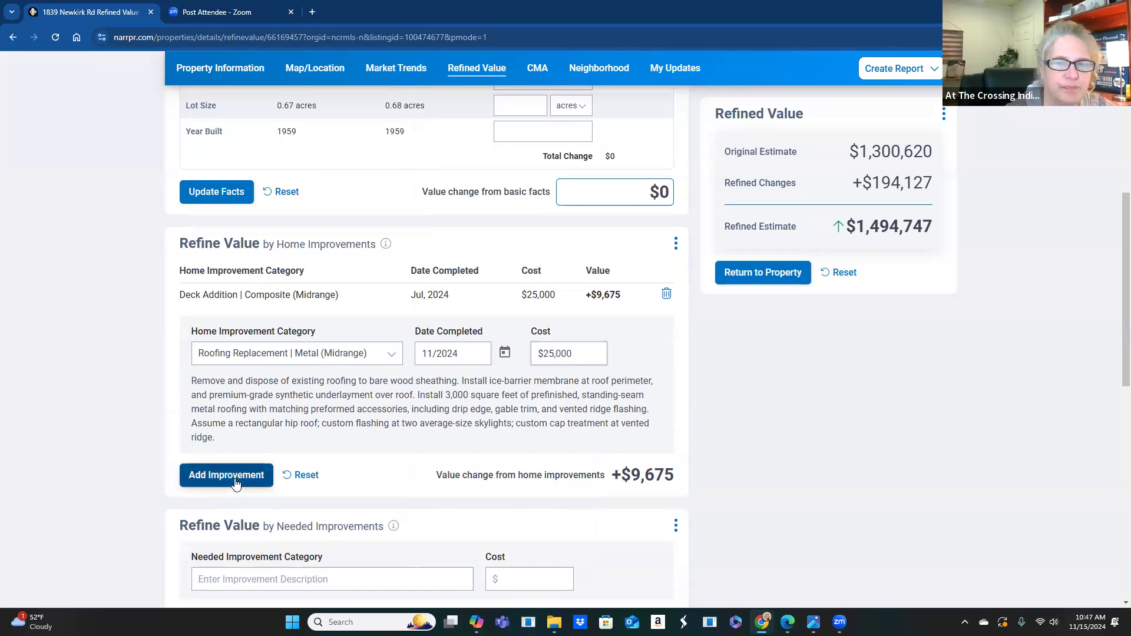
left_click(235, 478)
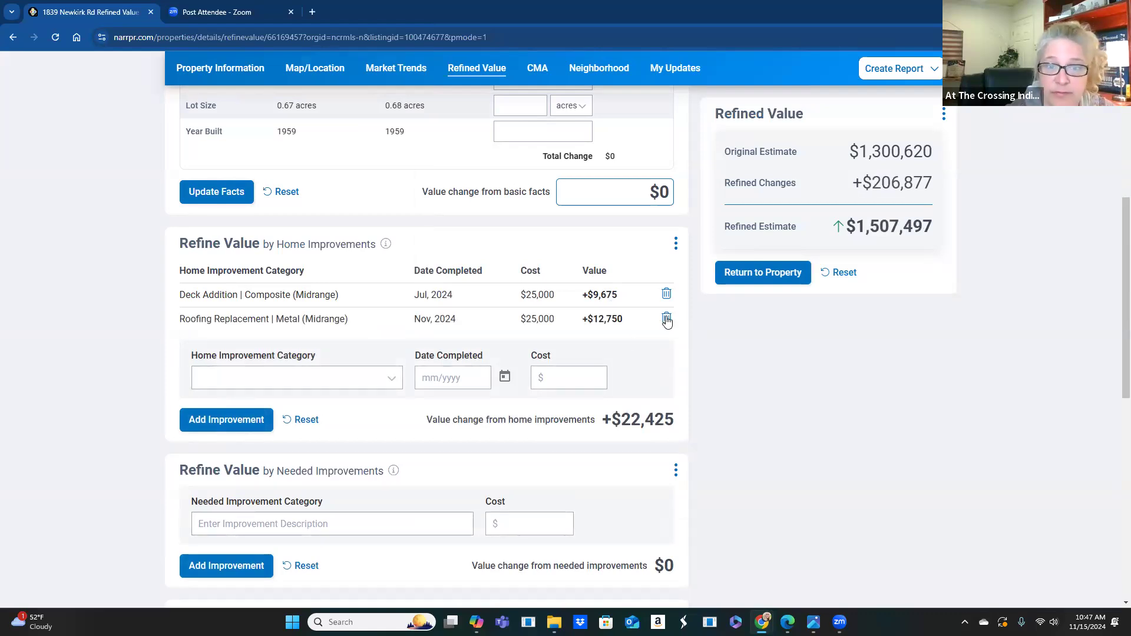
left_click(666, 318)
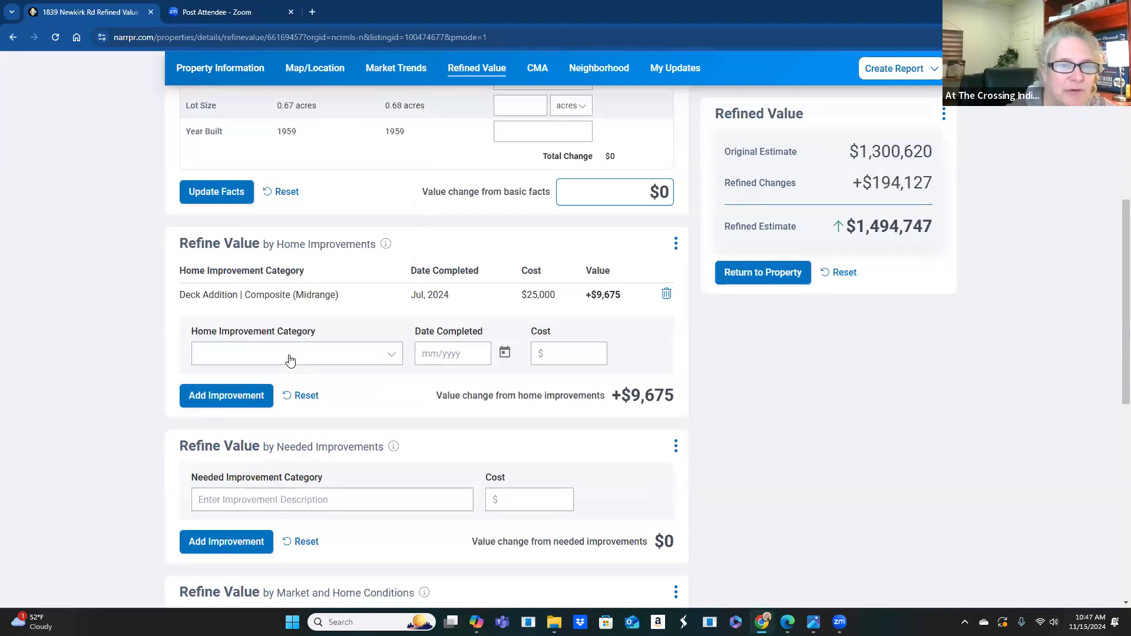
- Add a Roofing Replacement | Asphalt Shingles (Midrange), Nov 2024 at $25,000, adding $16,025
left_click(291, 356)
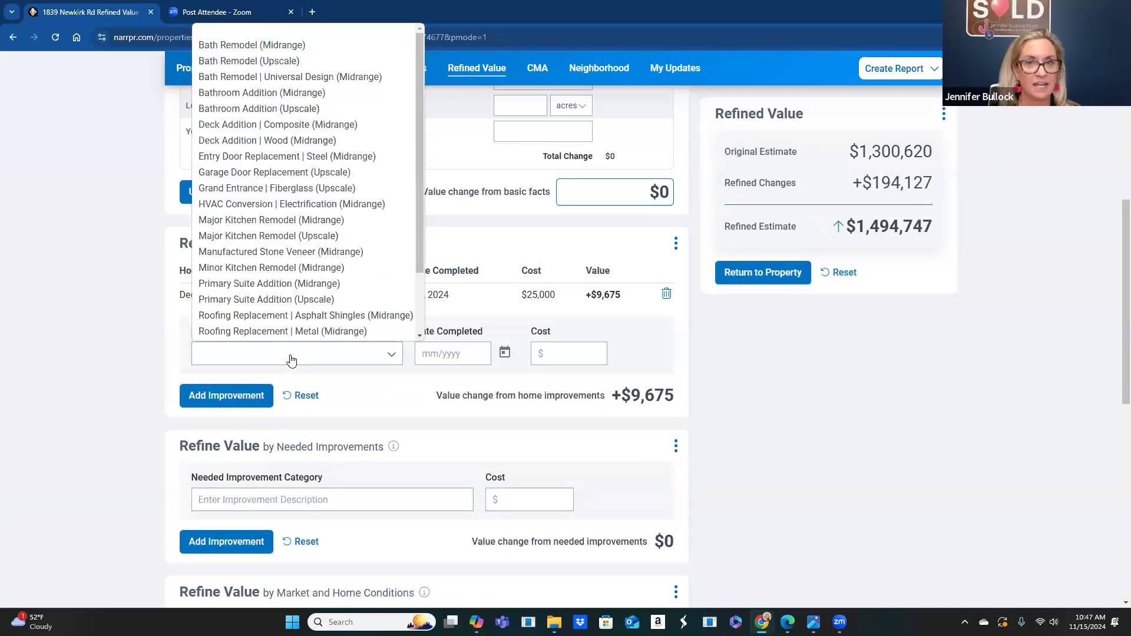
left_click(282, 316)
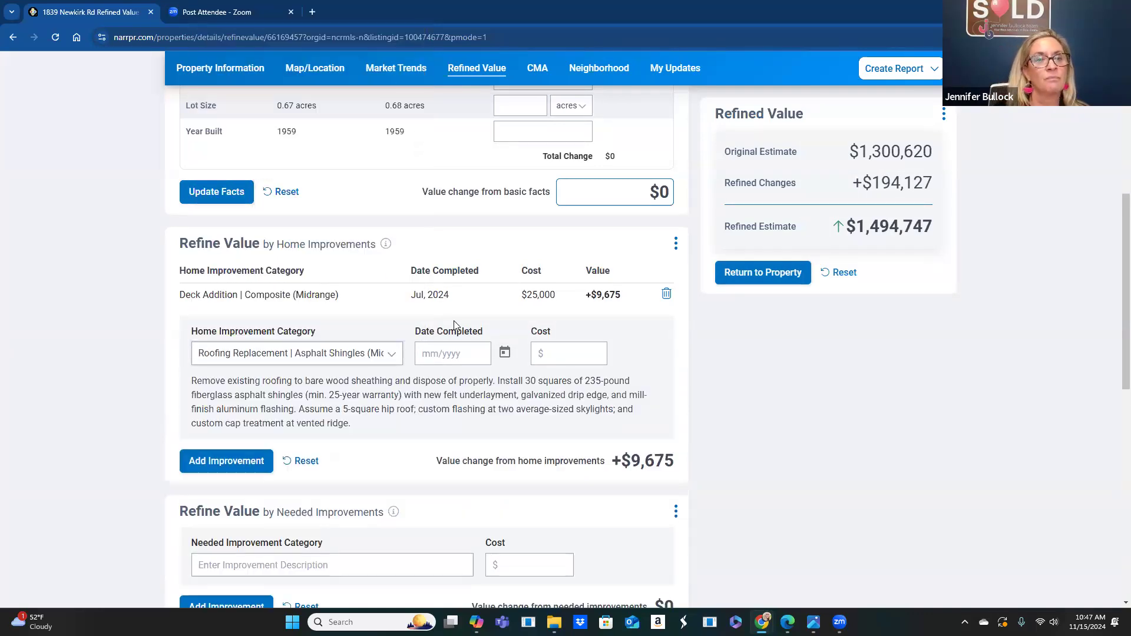
left_click(452, 360)
left_click(567, 546)
left_click(514, 501)
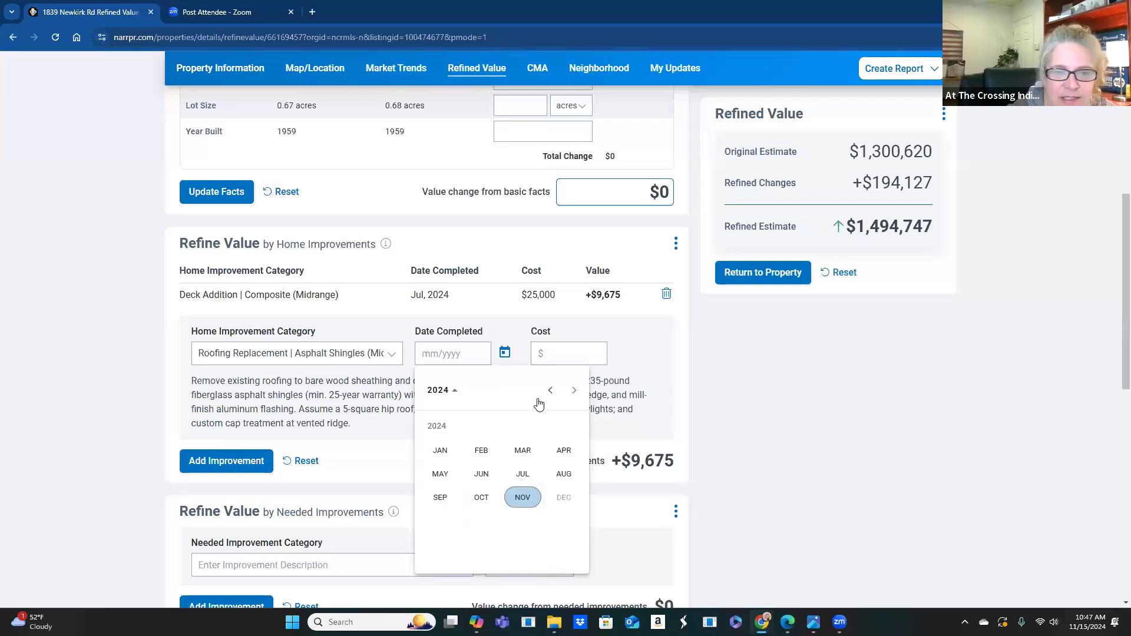
left_click(545, 353)
type("250000")
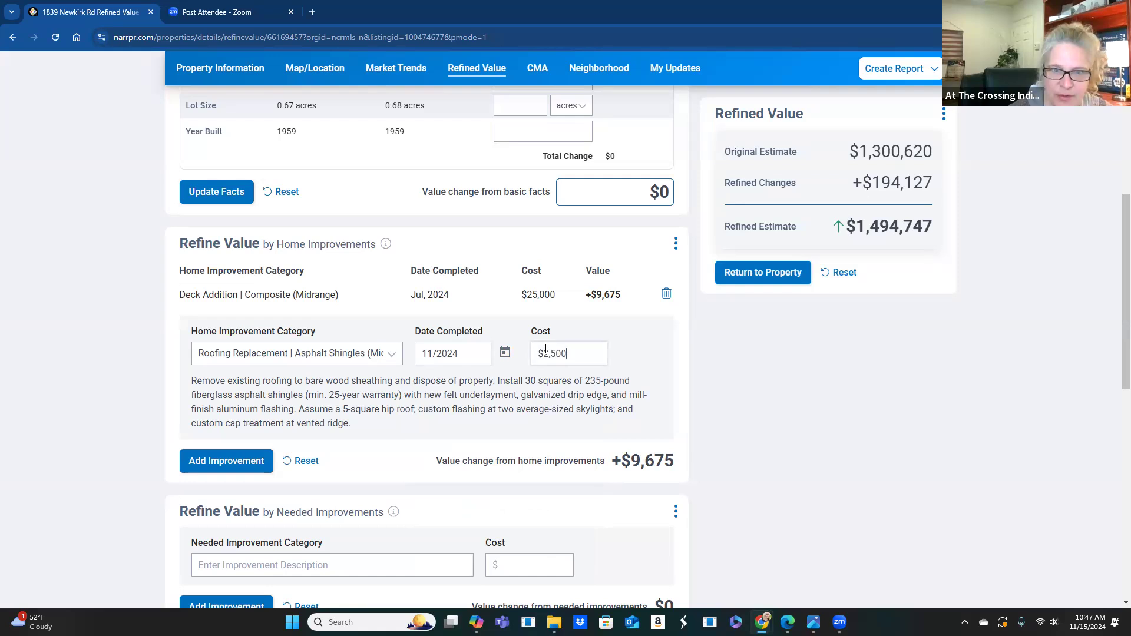
left_click(228, 461)
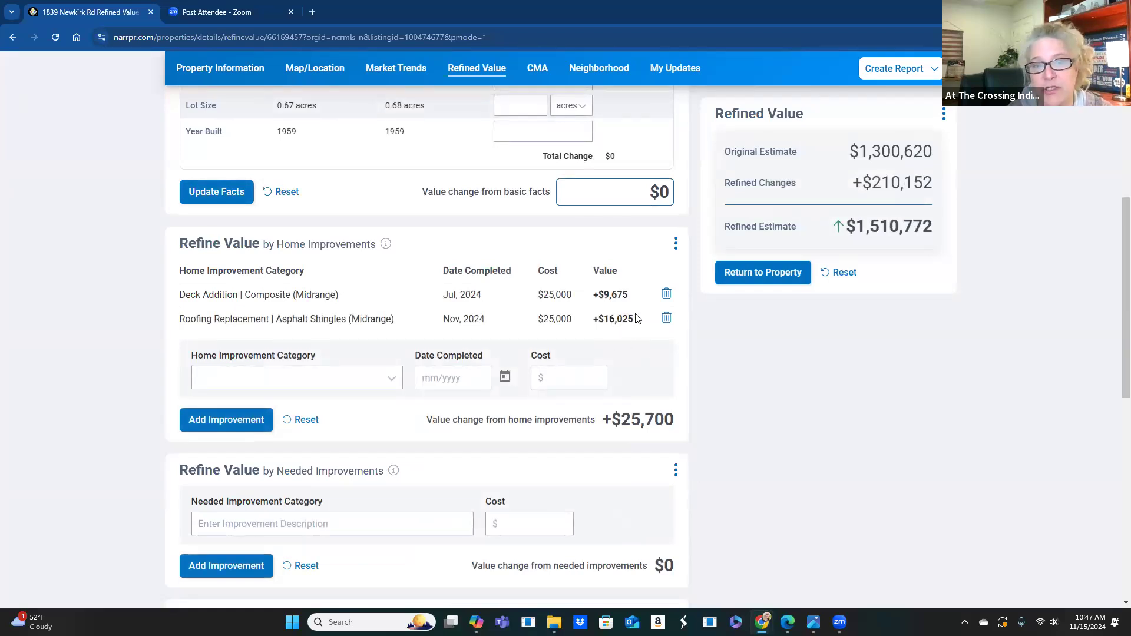
- Replace the shingle roofing with an Other improvement 'Boat Slip', Nov 2024 at $150,000
left_click(666, 316)
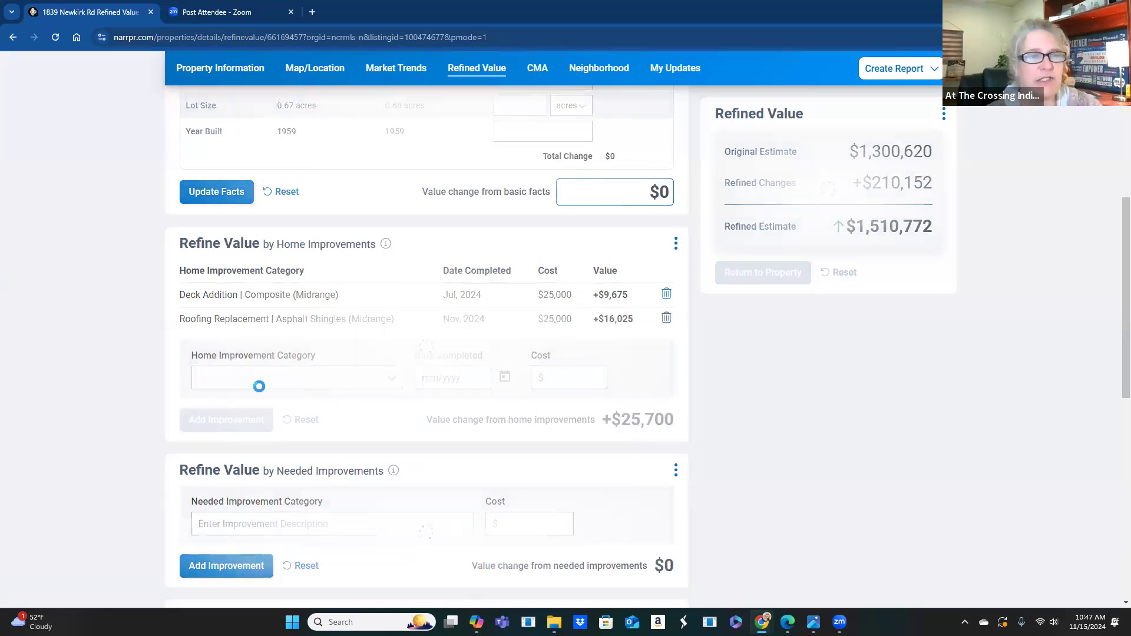
left_click(272, 359)
scroll(260, 338, "down", 3)
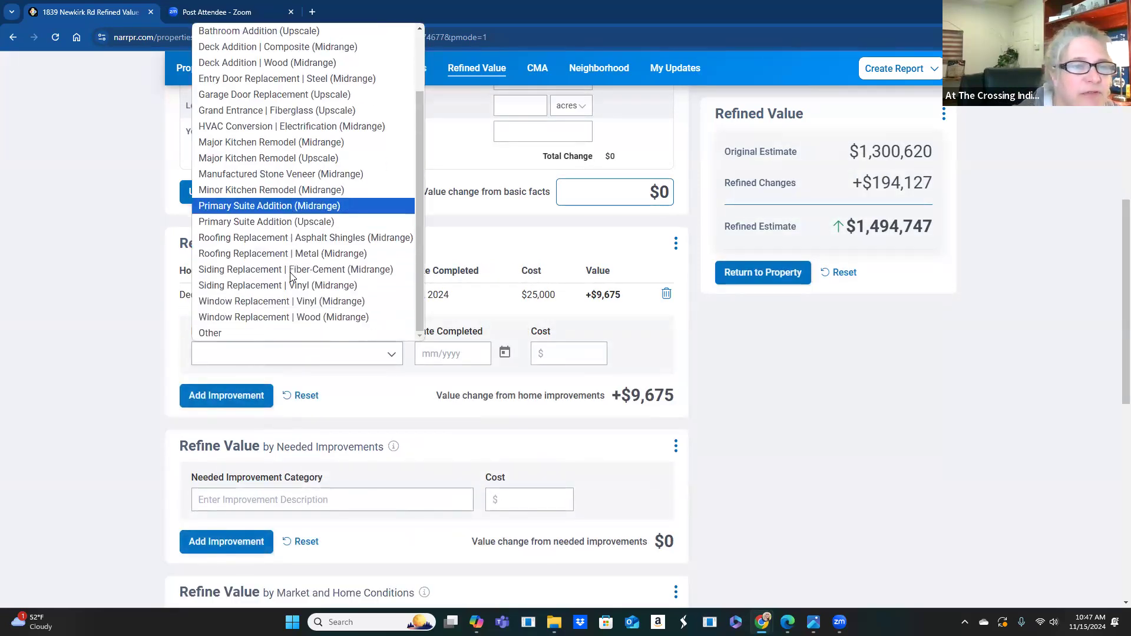
left_click(257, 334)
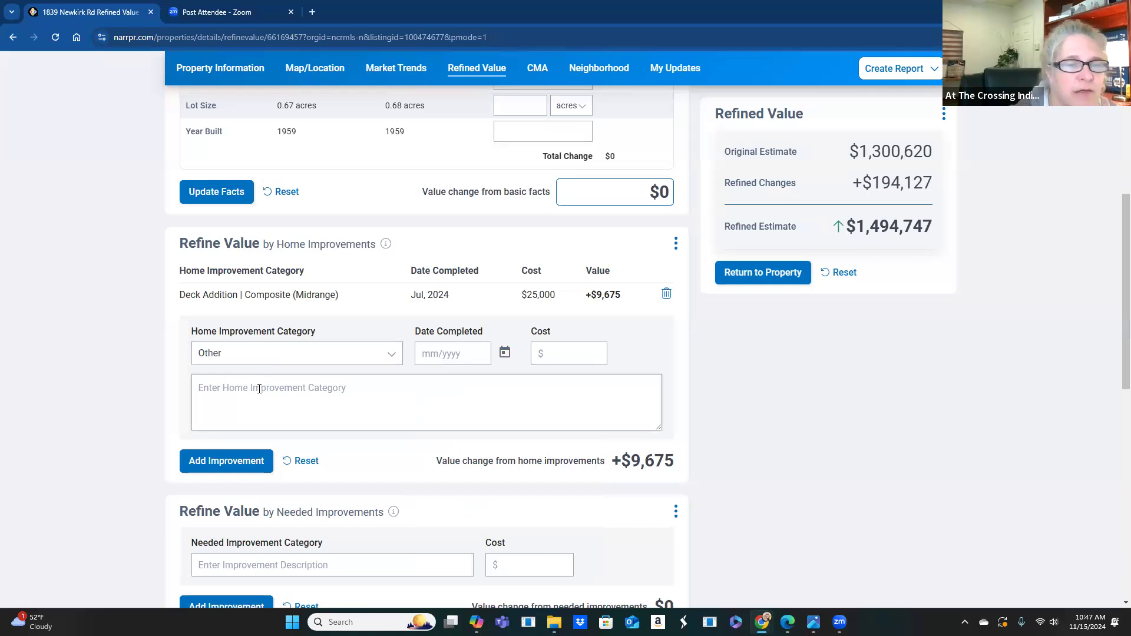
left_click(259, 389)
type("Boat Slip")
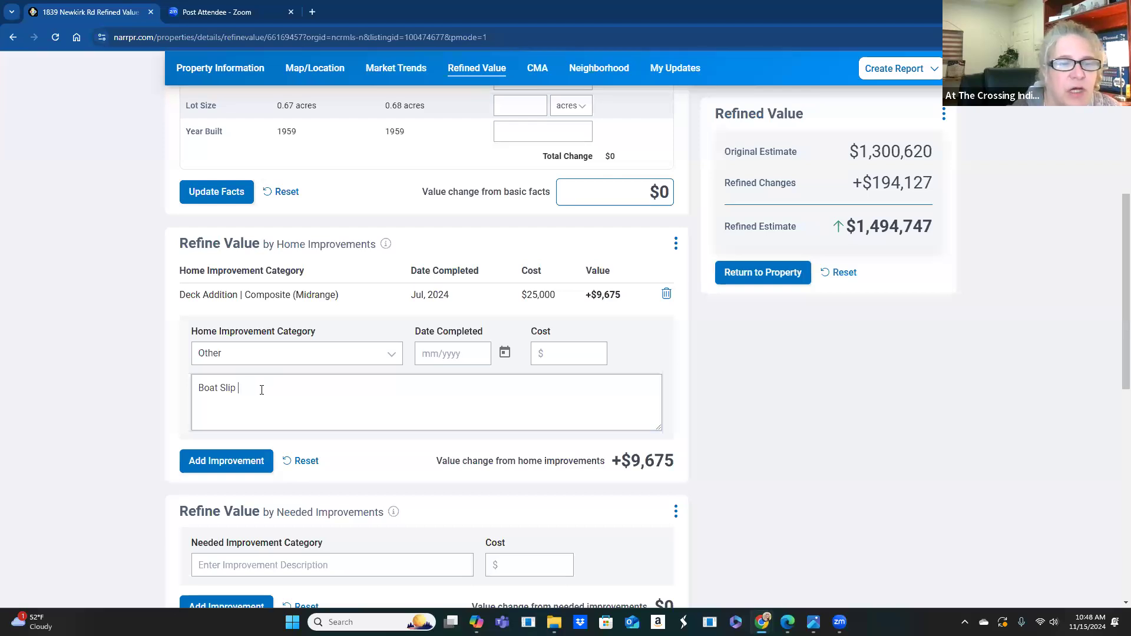
left_click(505, 352)
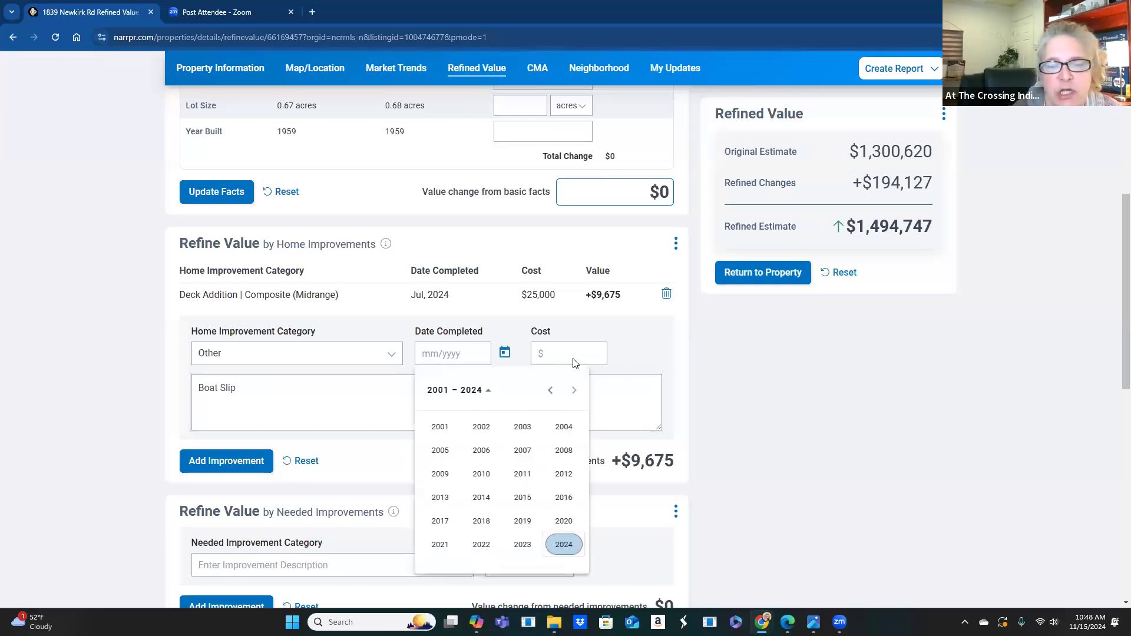
left_click(568, 545)
left_click(522, 497)
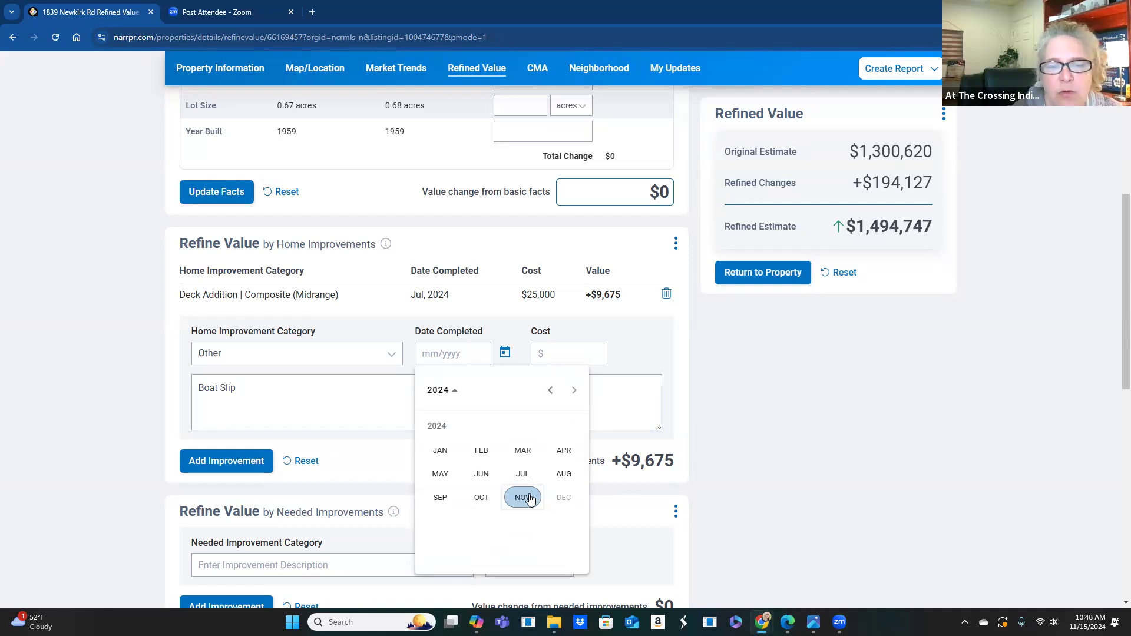
type("150,000")
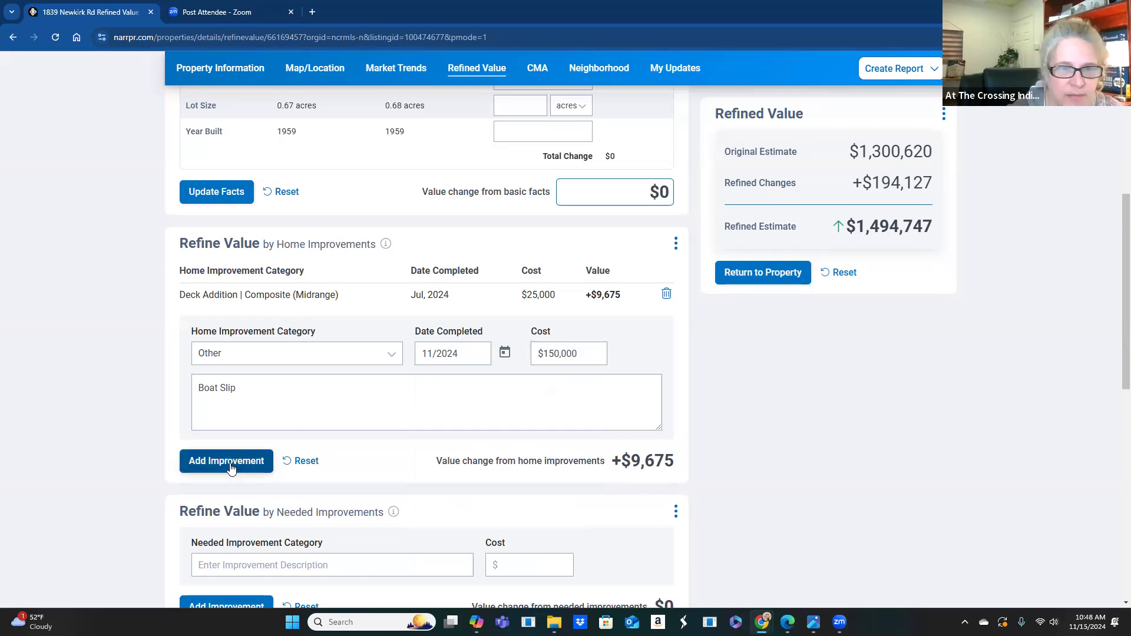
left_click(229, 463)
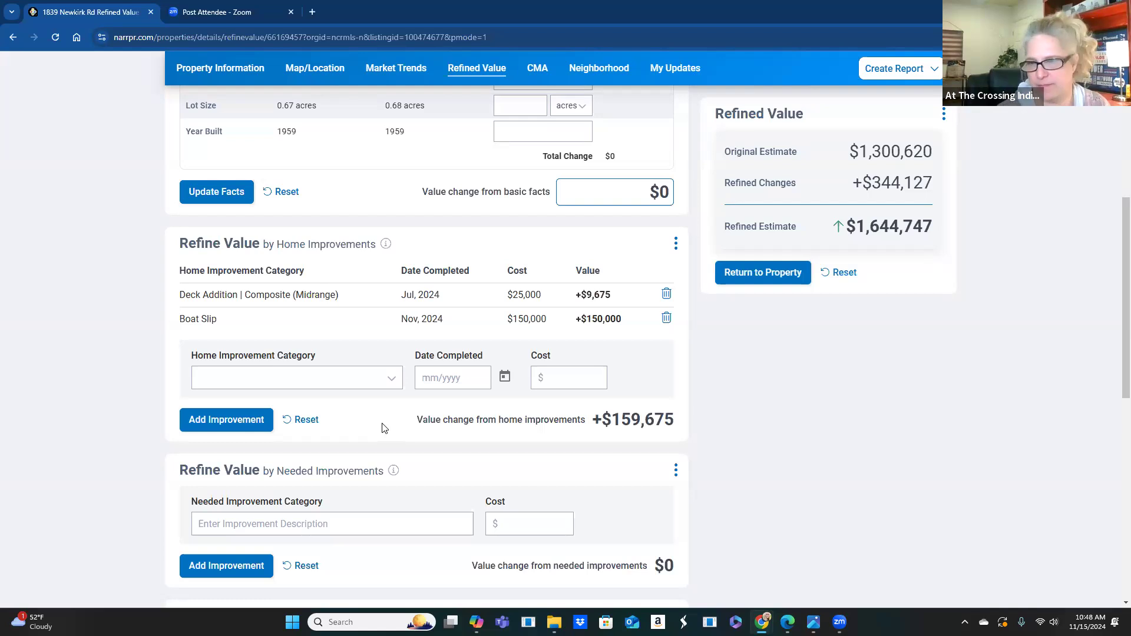
scroll(386, 434, "down", 1)
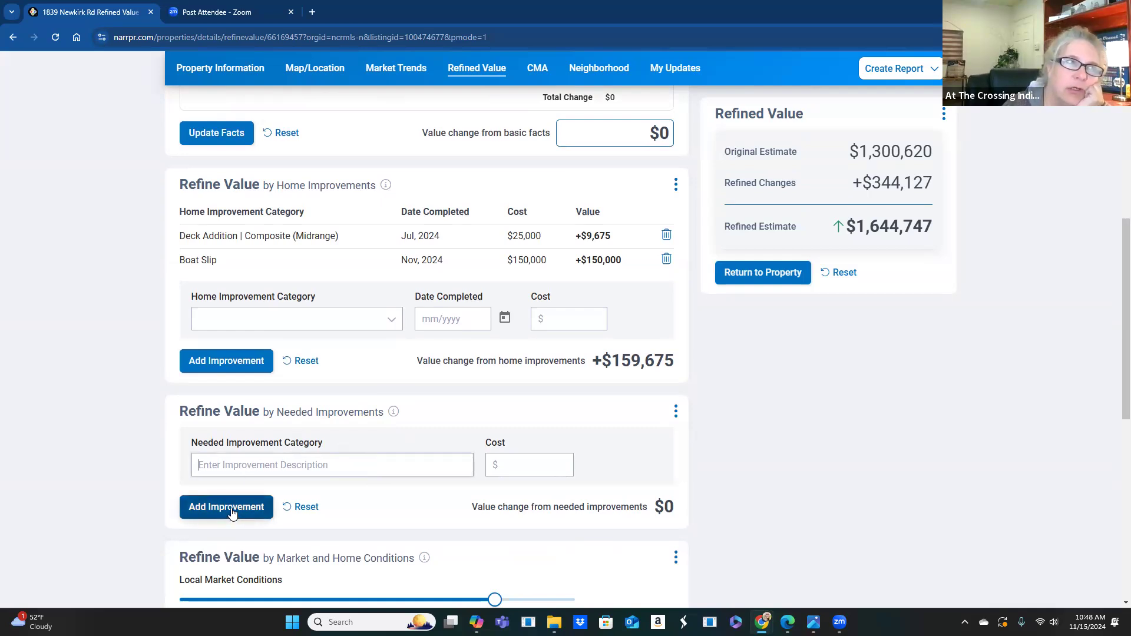
left_click(232, 512)
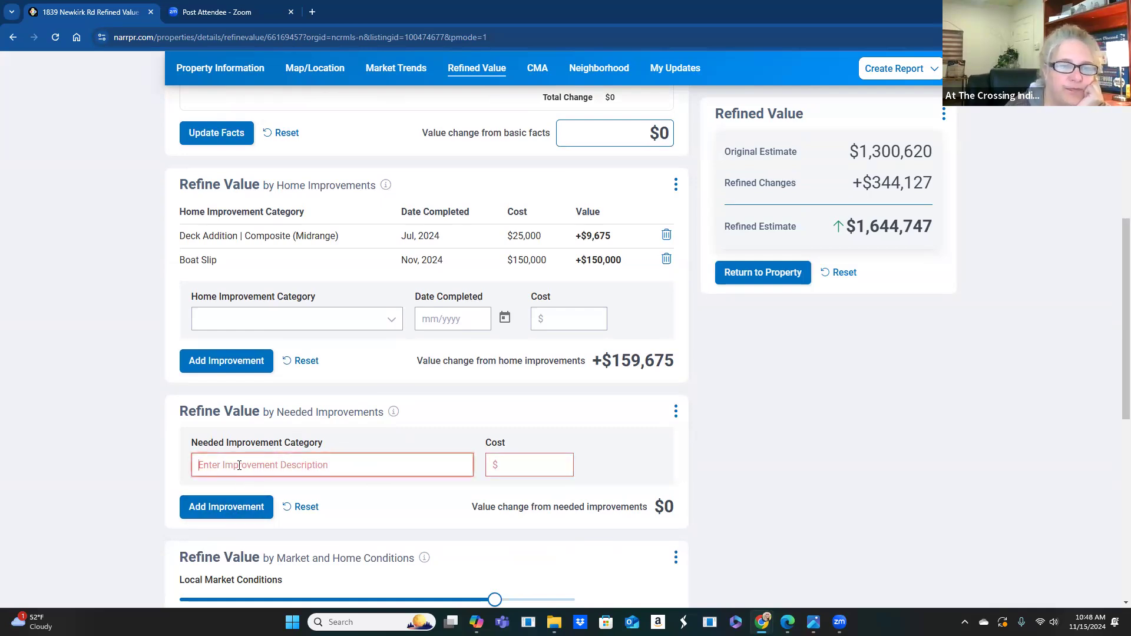
scroll(376, 430, "down", 2)
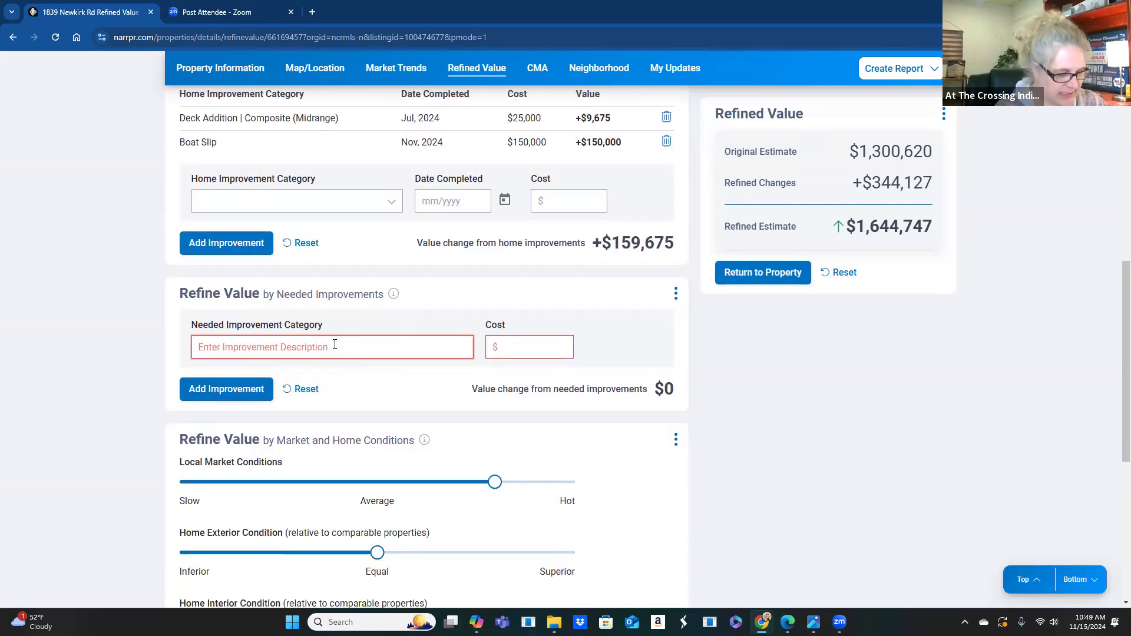
type("Nee")
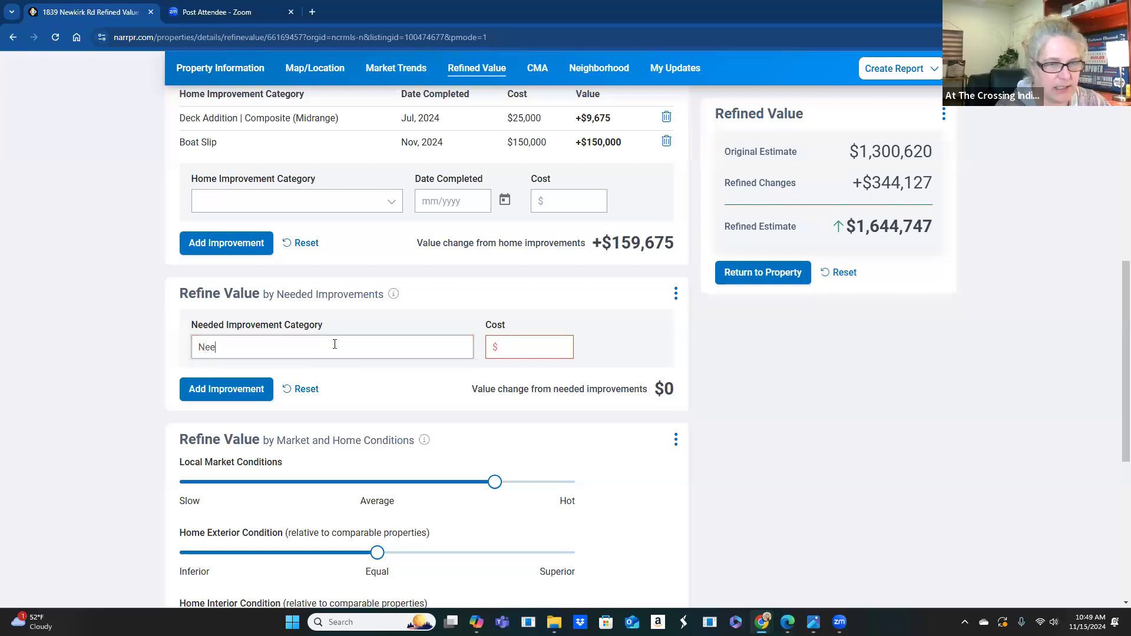
type("ds kitchem")
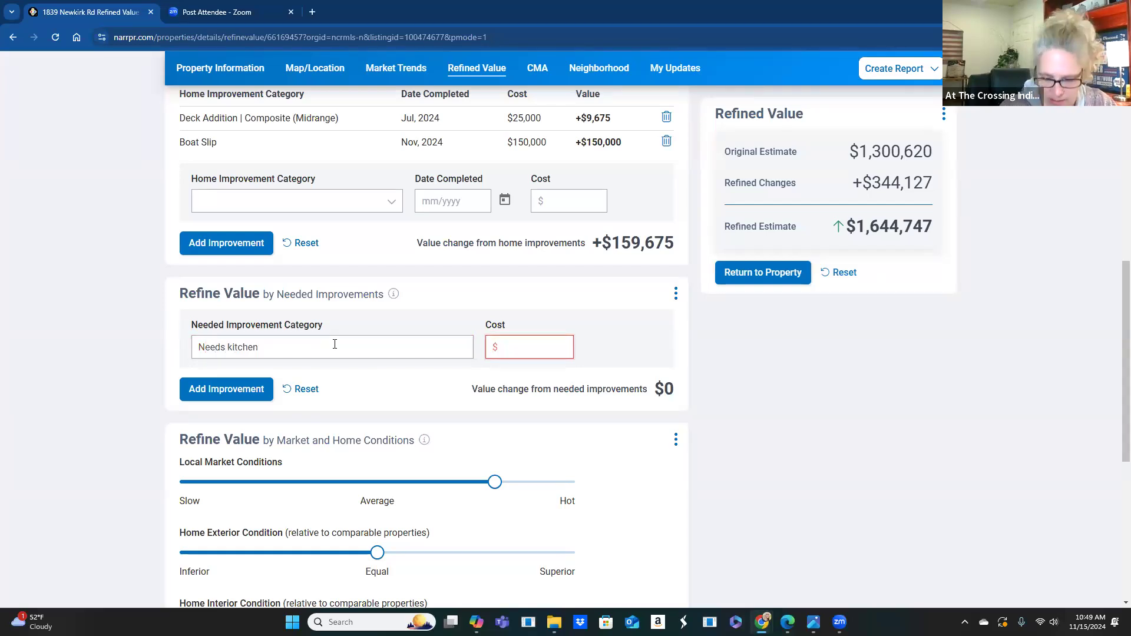
type("100000")
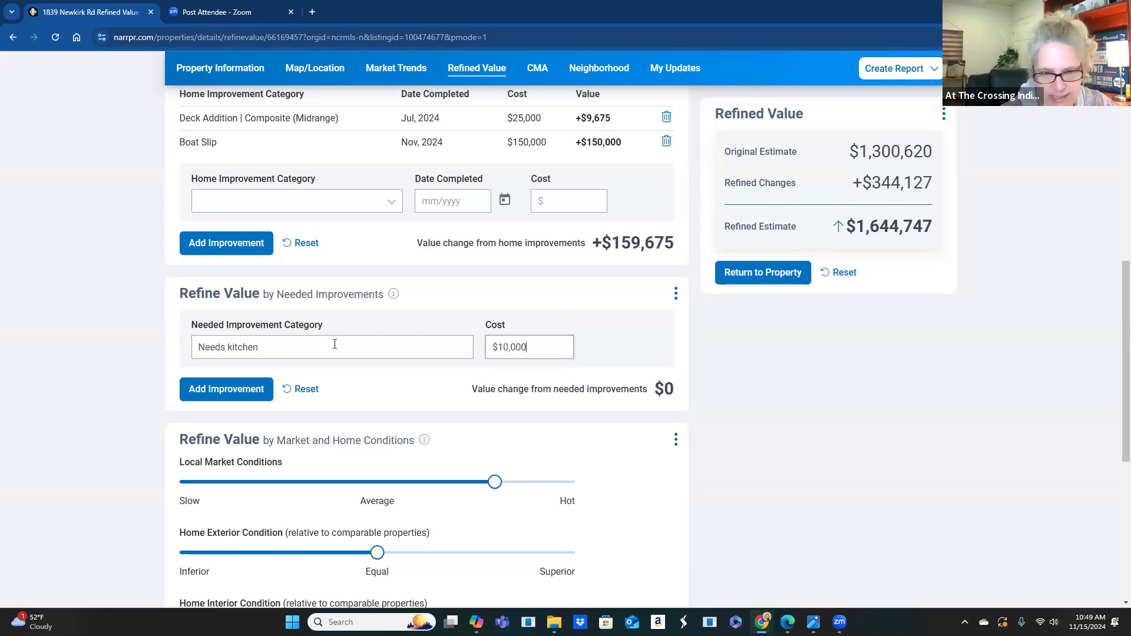
left_click(218, 392)
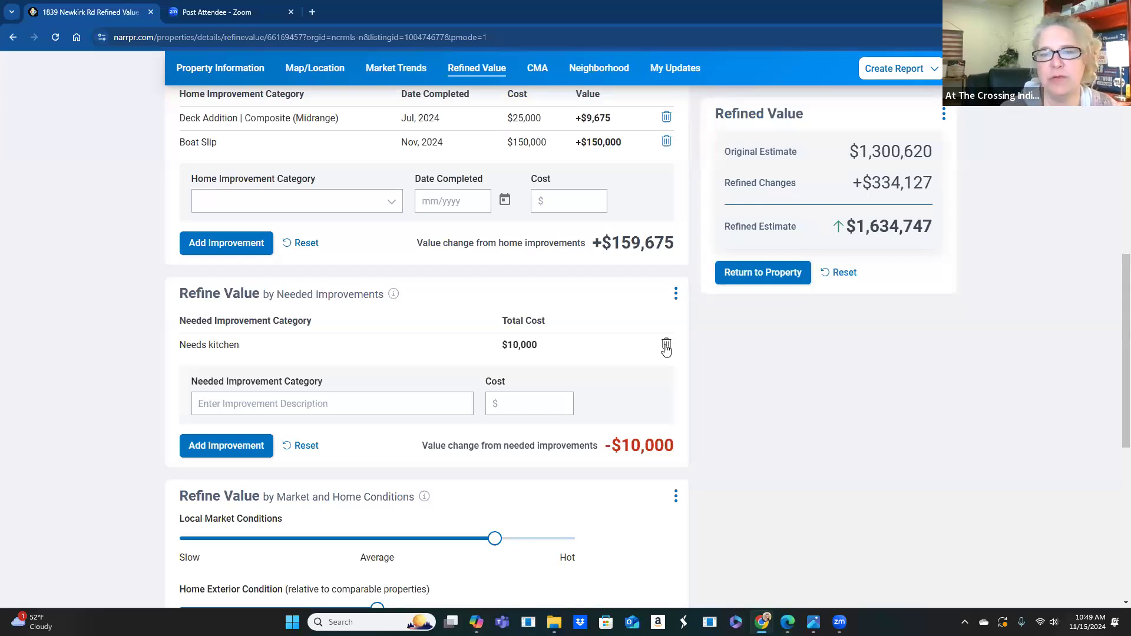
left_click(666, 347)
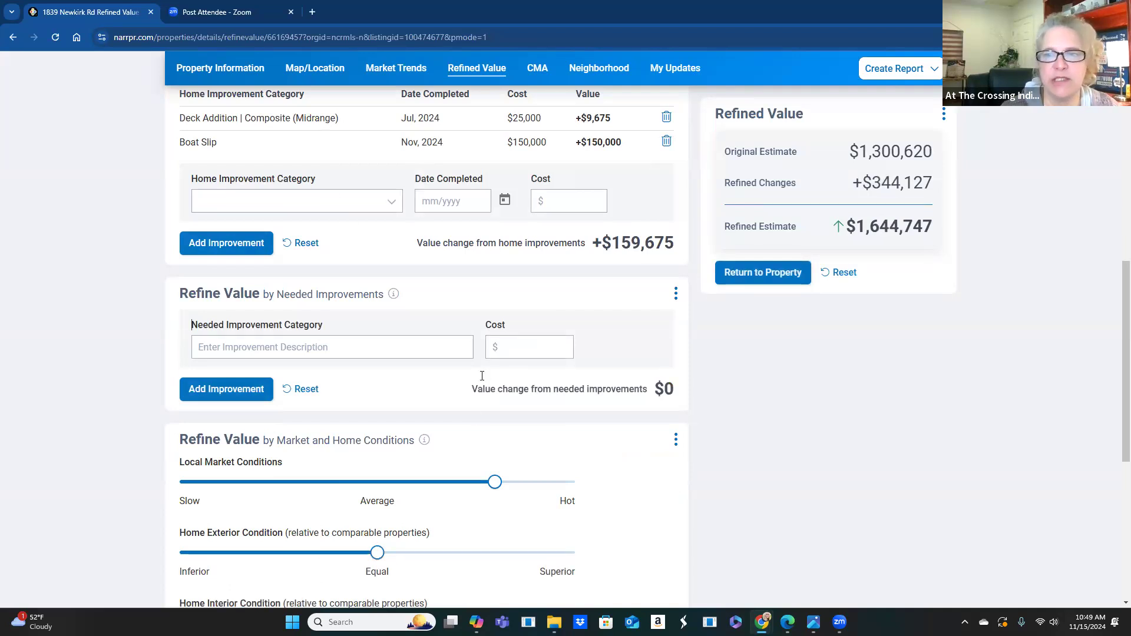
scroll(482, 381, "down", 3)
scroll(482, 381, "down", 3)
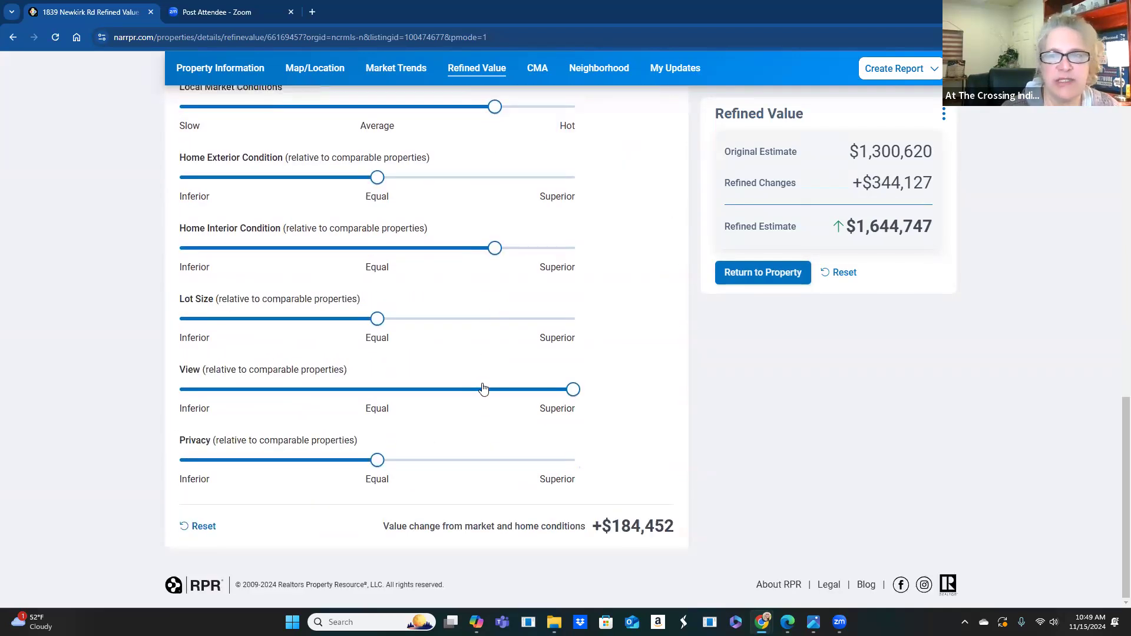
scroll(482, 388, "up", 15)
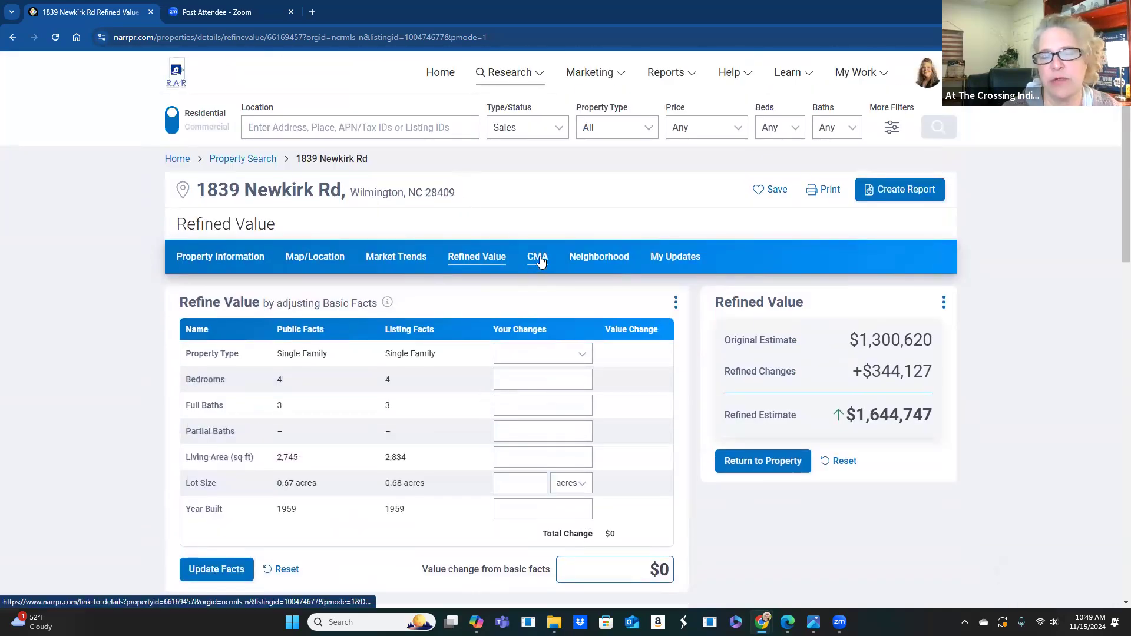
left_click(541, 261)
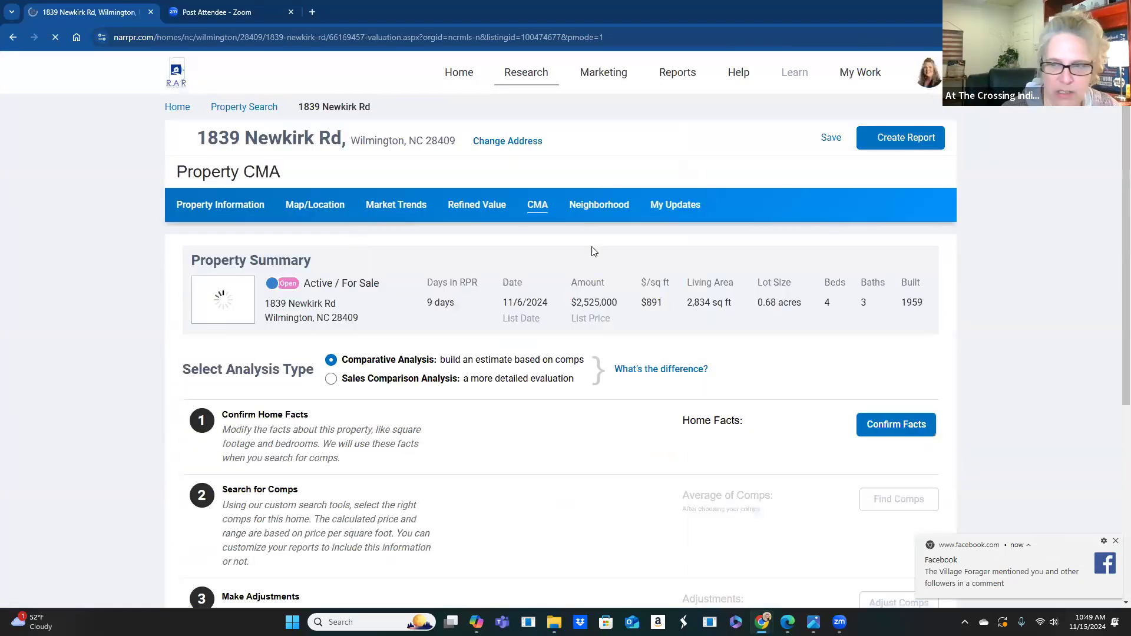
left_click(1115, 541)
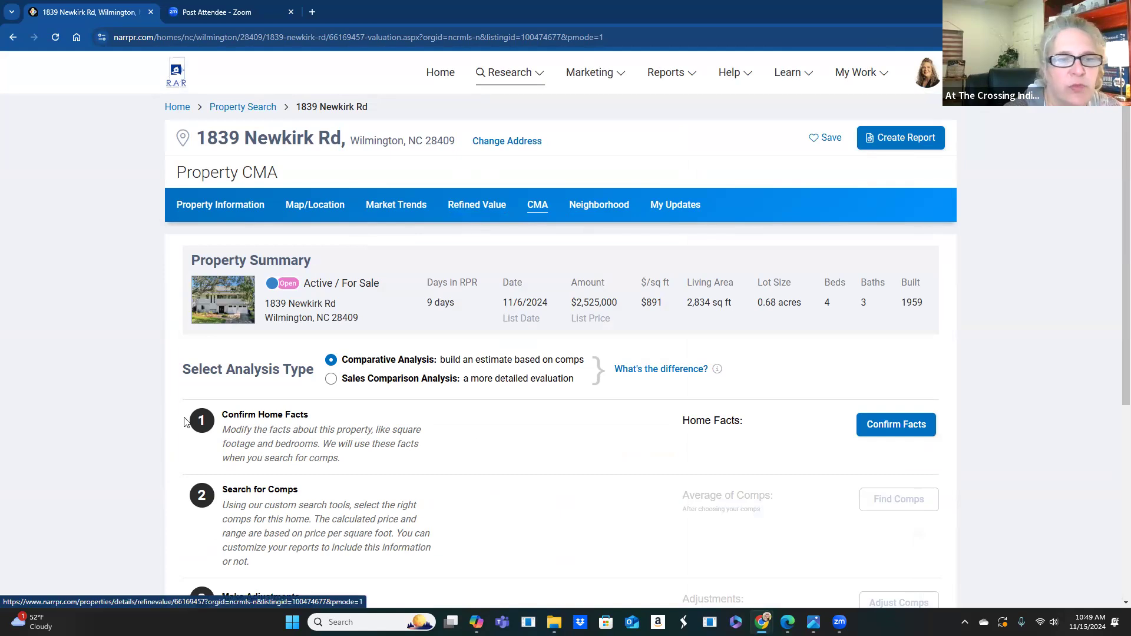
scroll(371, 463, "down", 3)
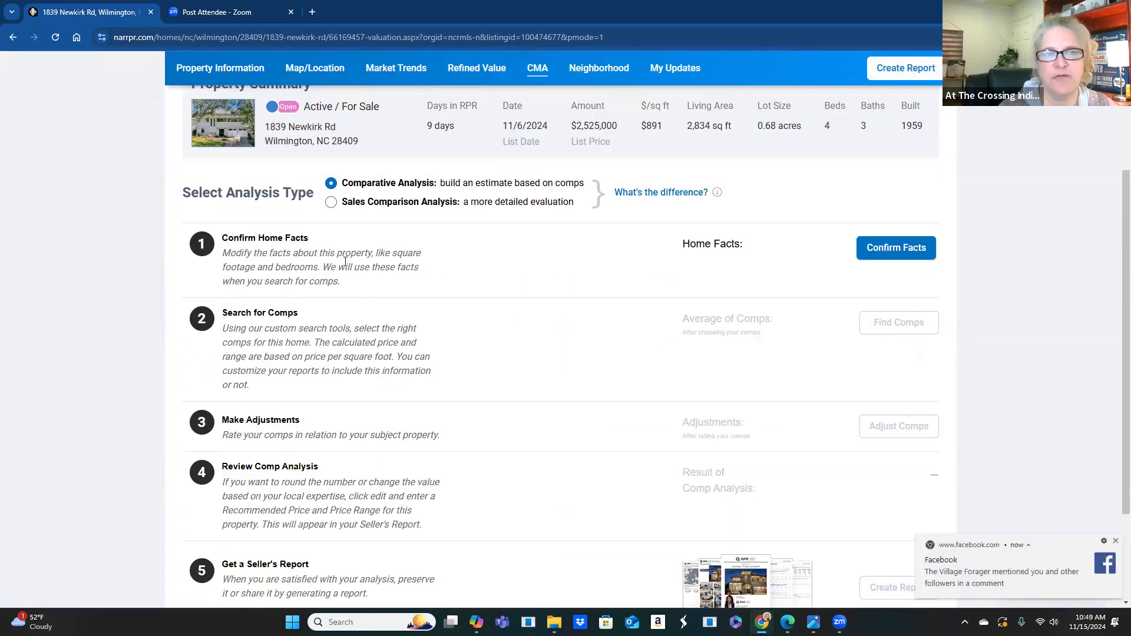
left_click(885, 258)
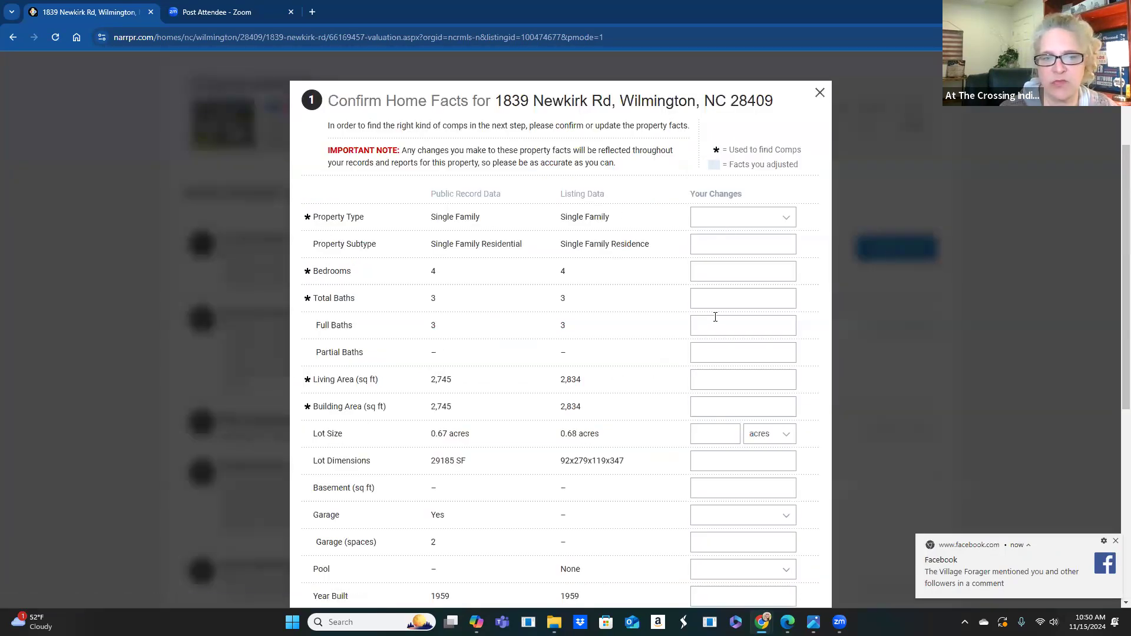
scroll(715, 317, "down", 1)
scroll(715, 317, "down", 5)
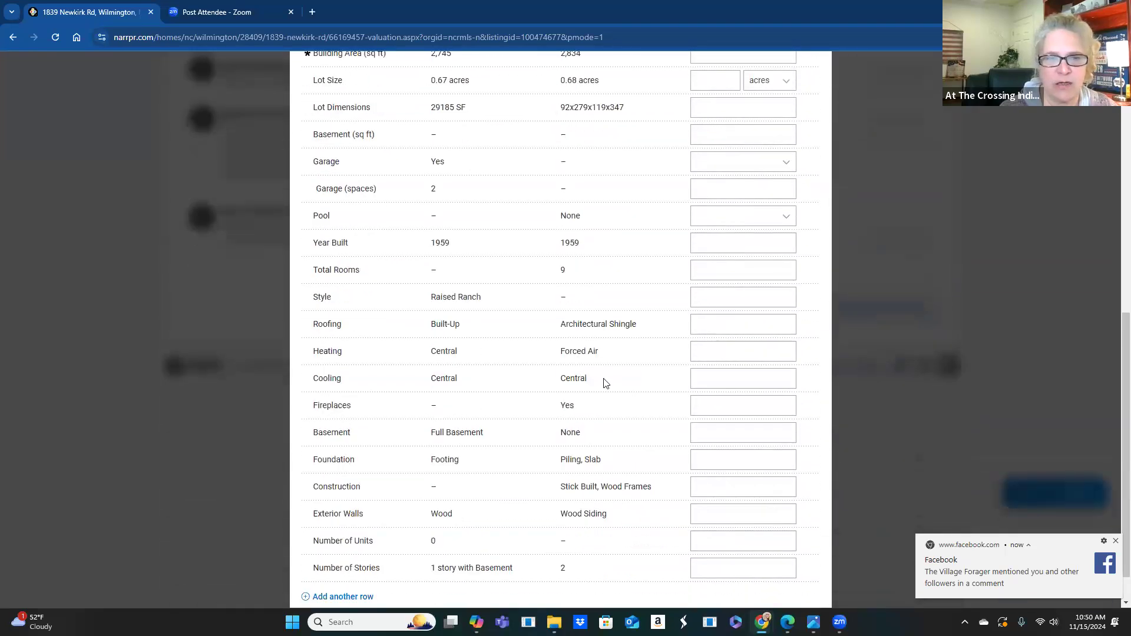
scroll(604, 383, "down", 1)
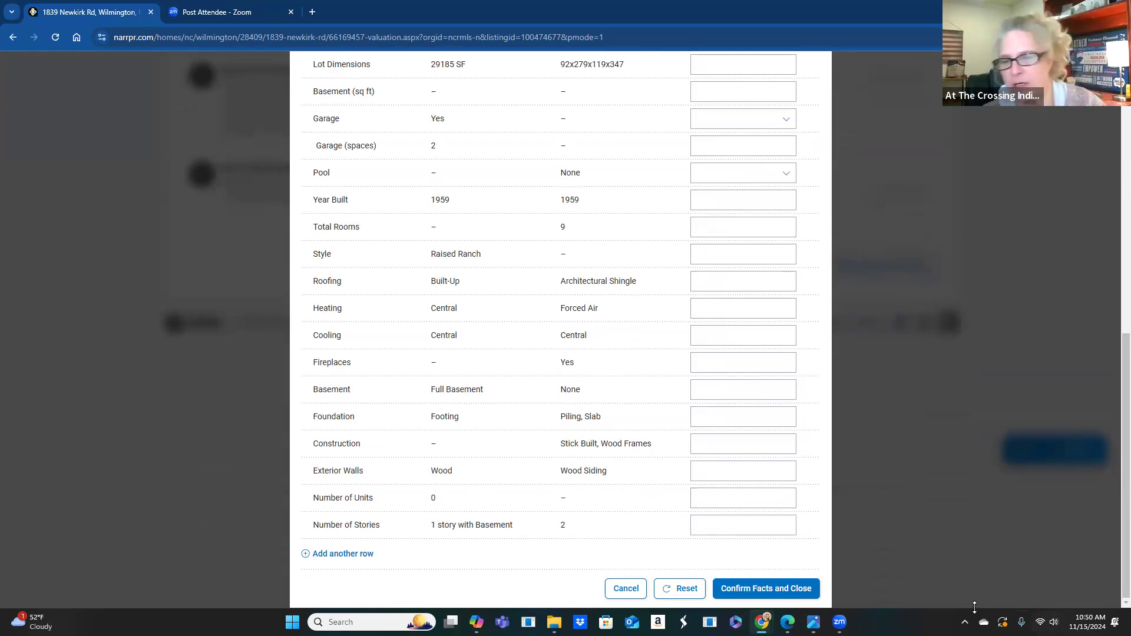
left_click(734, 589)
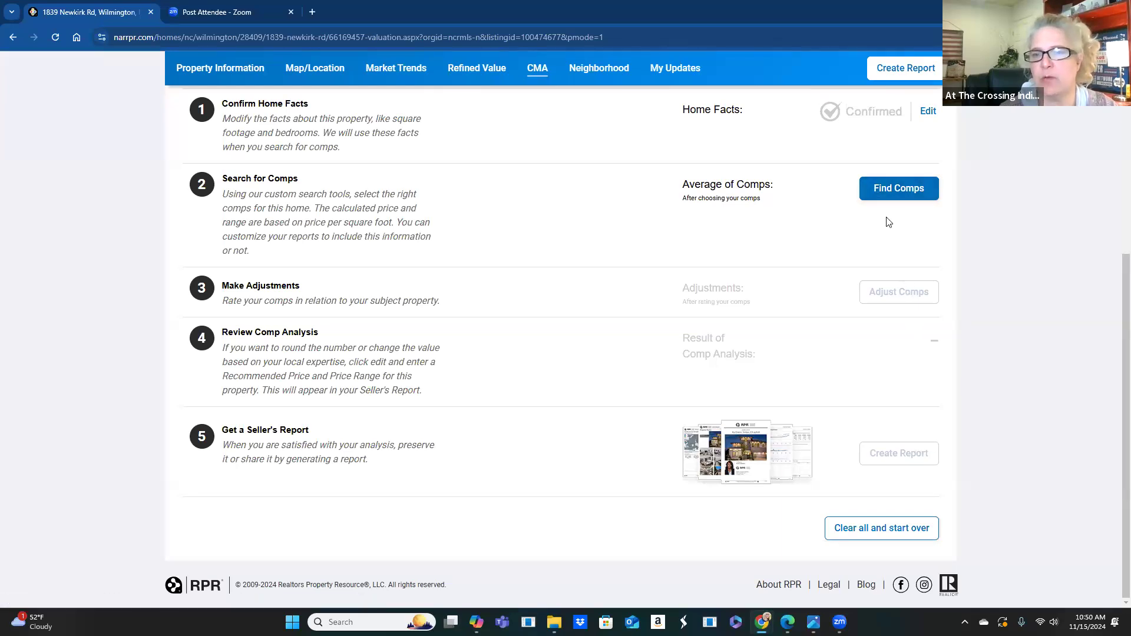
left_click(884, 188)
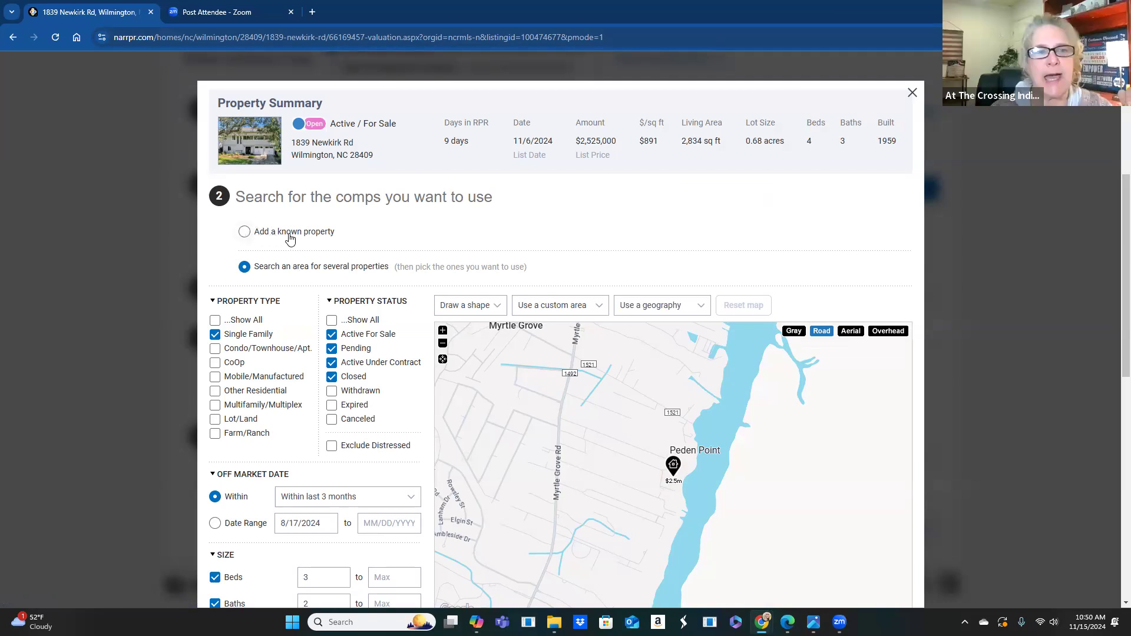
- Try Add a known property, then settle on Search an area for several properties
left_click(244, 232)
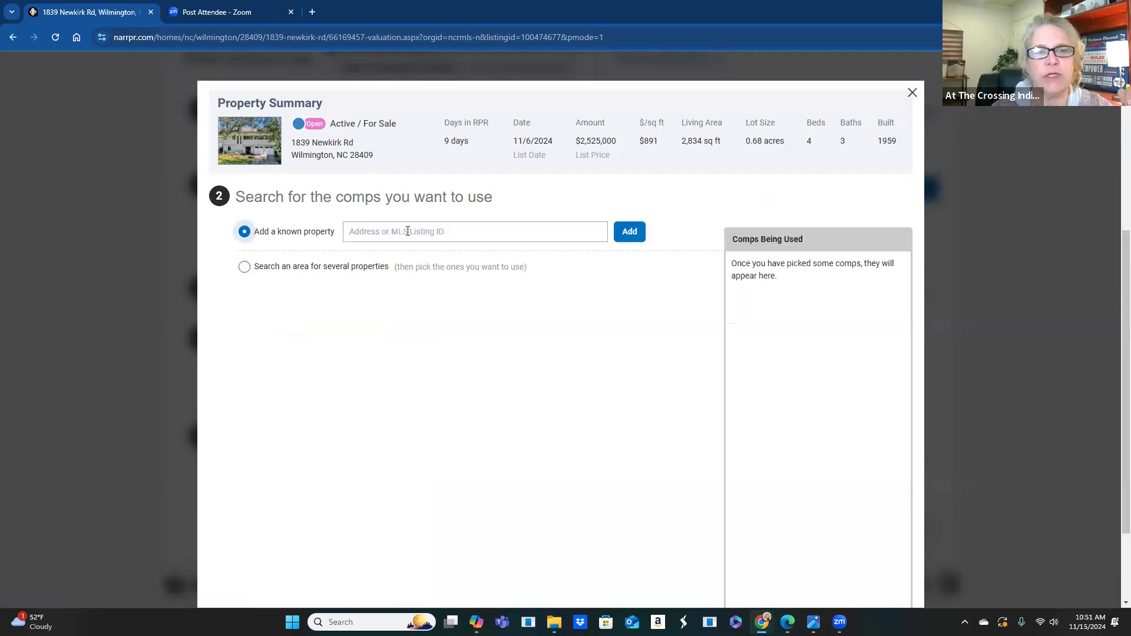
left_click(433, 234)
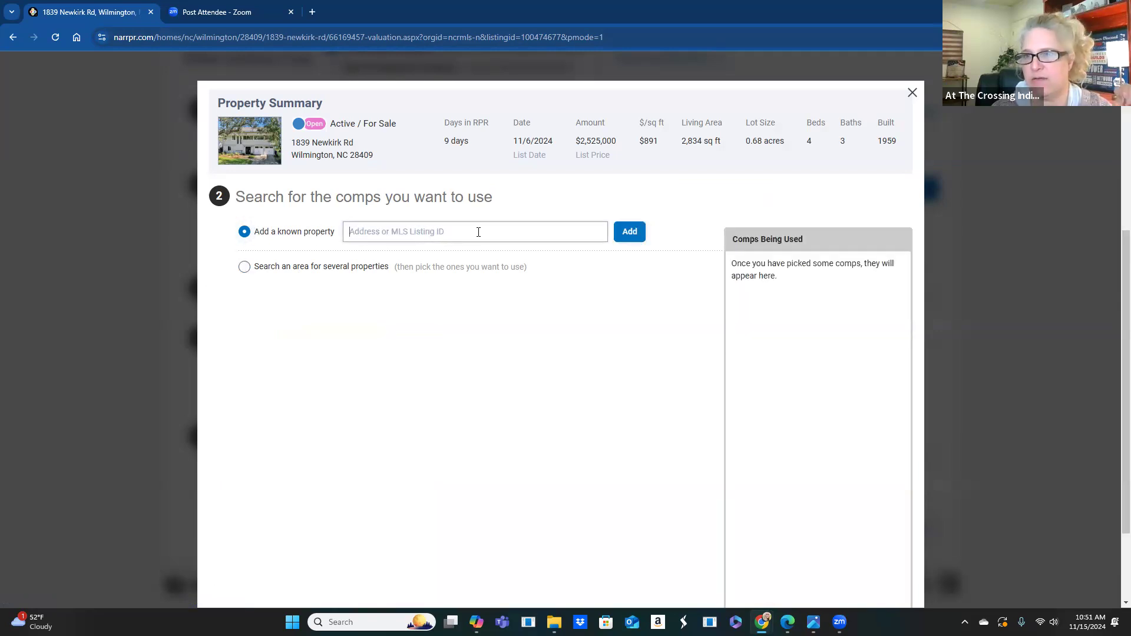
left_click(247, 268)
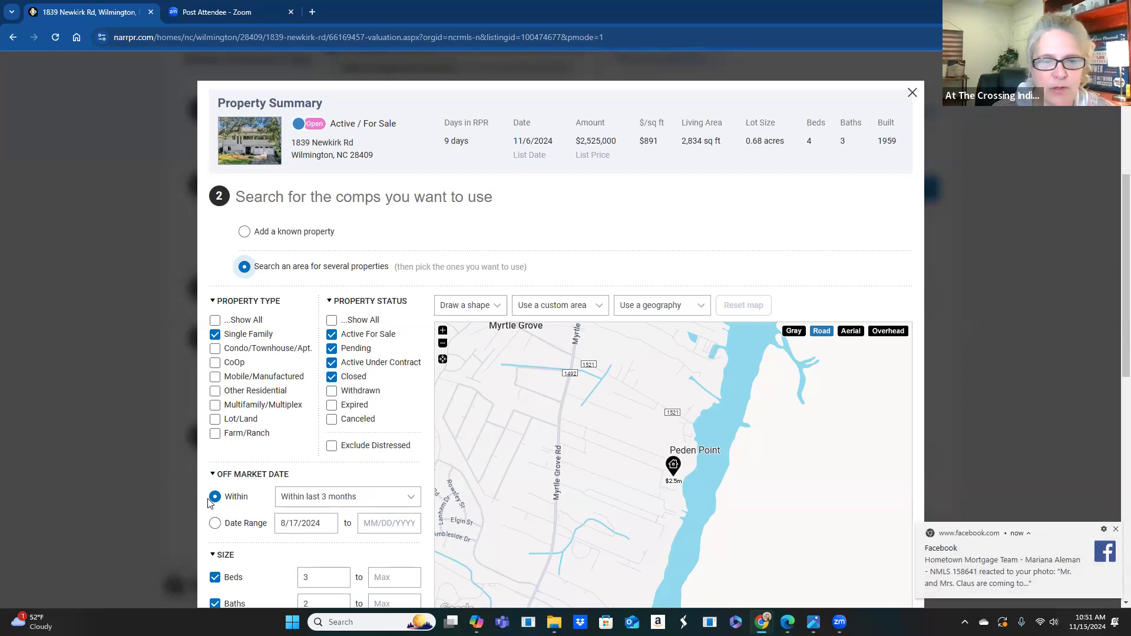
- Keep the last-3-months range, require exactly 4 beds and 3 baths, and uncheck Living Area Sq Ft
scroll(370, 497, "down", 1)
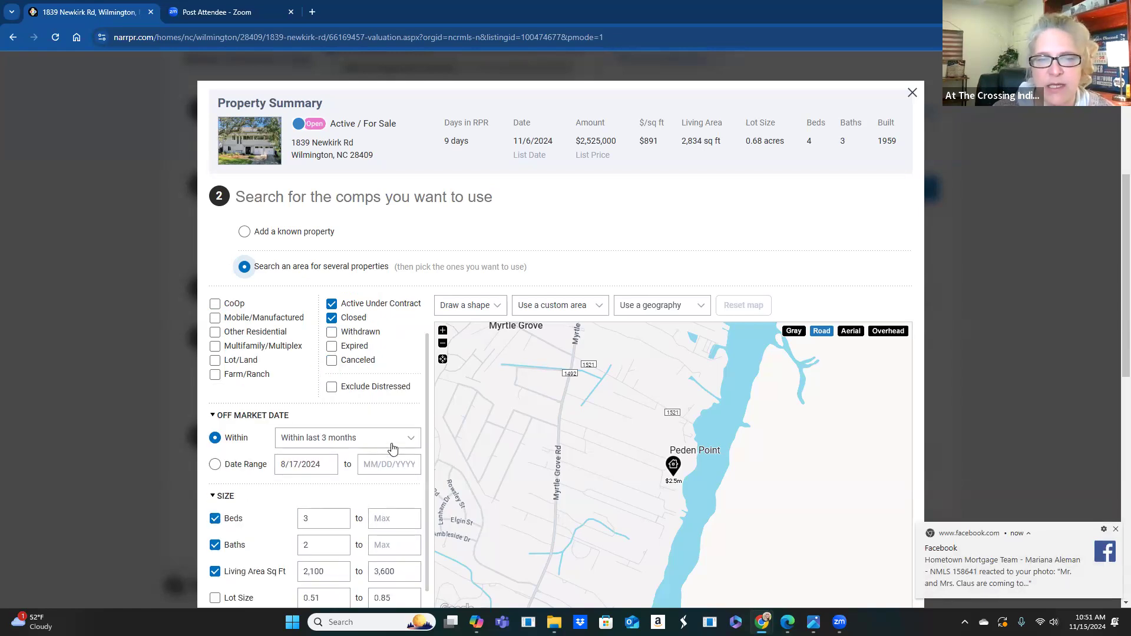
left_click(411, 441)
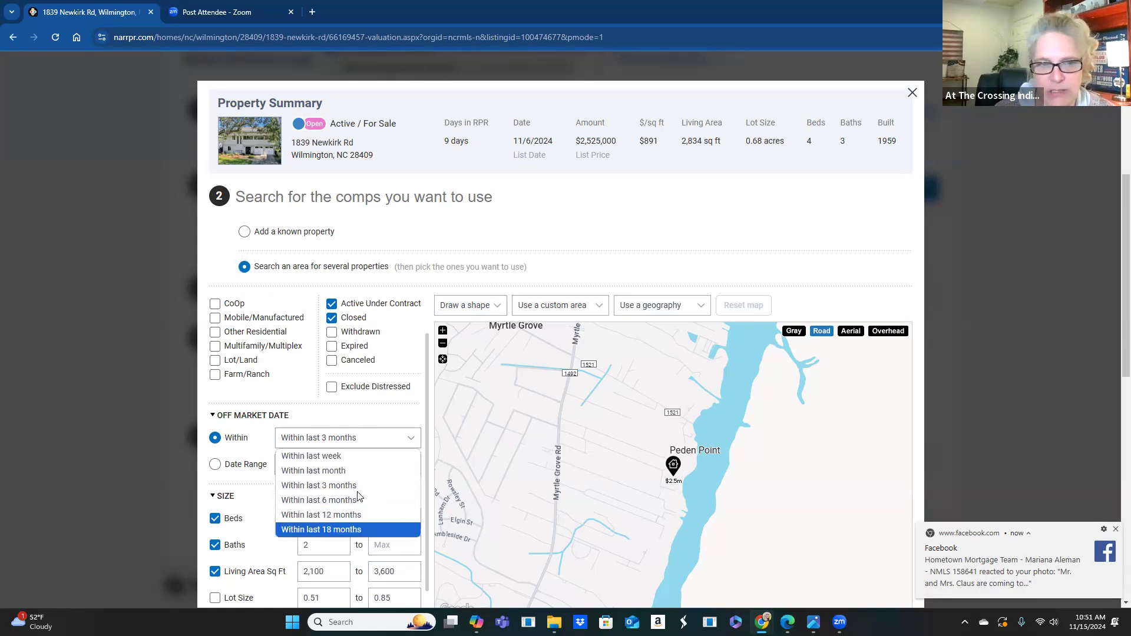
left_click(366, 439)
scroll(366, 422, "down", 1)
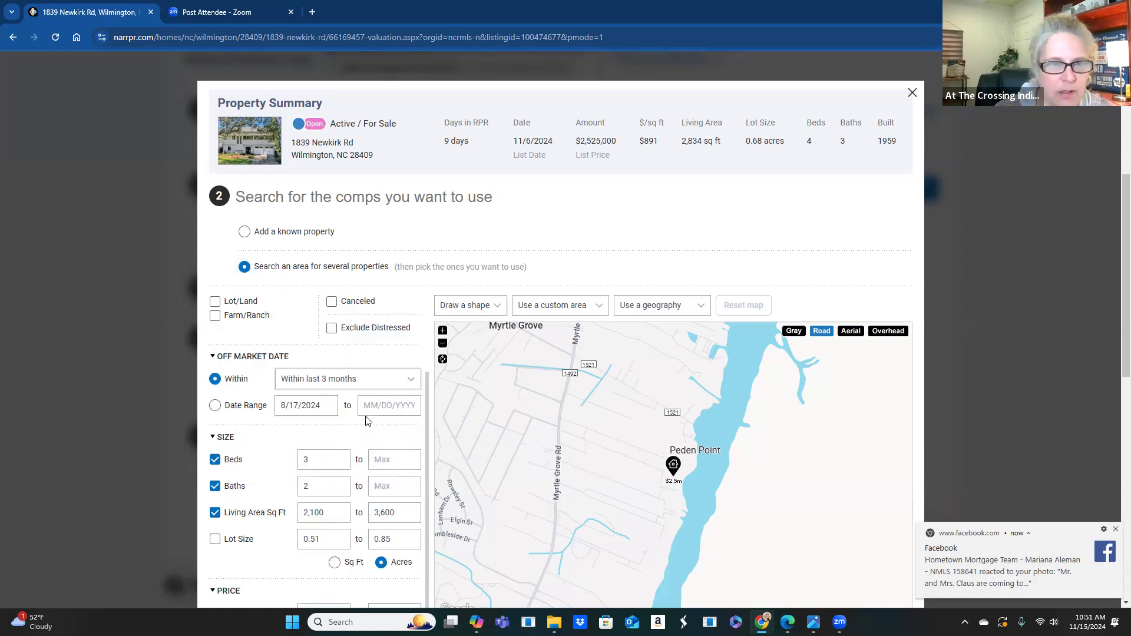
scroll(366, 422, "down", 1)
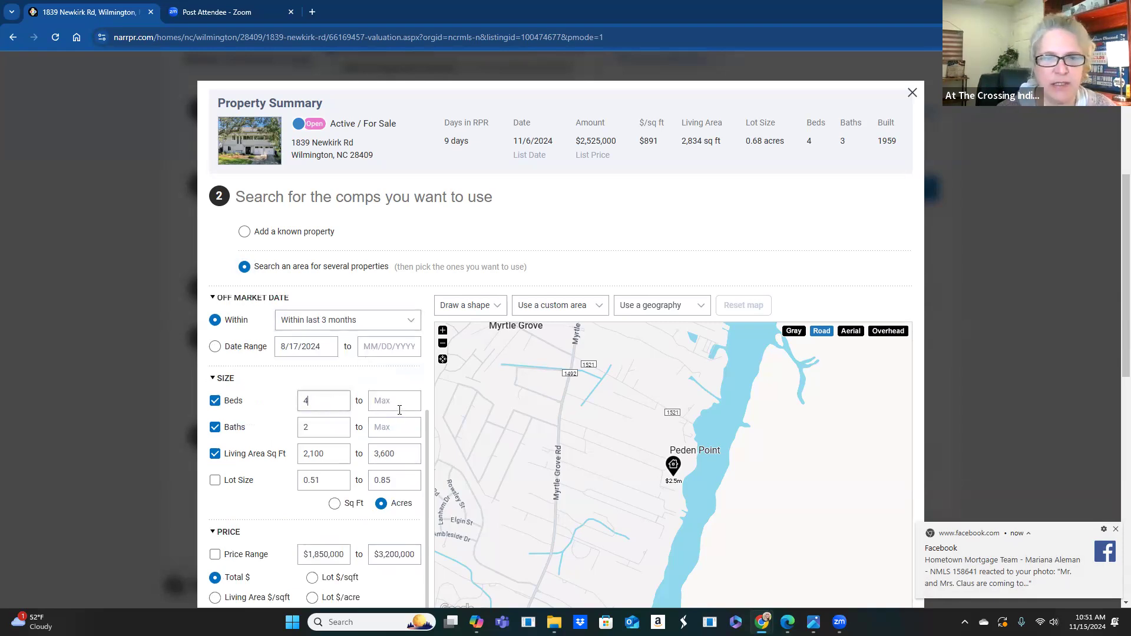
key("BackSpace")
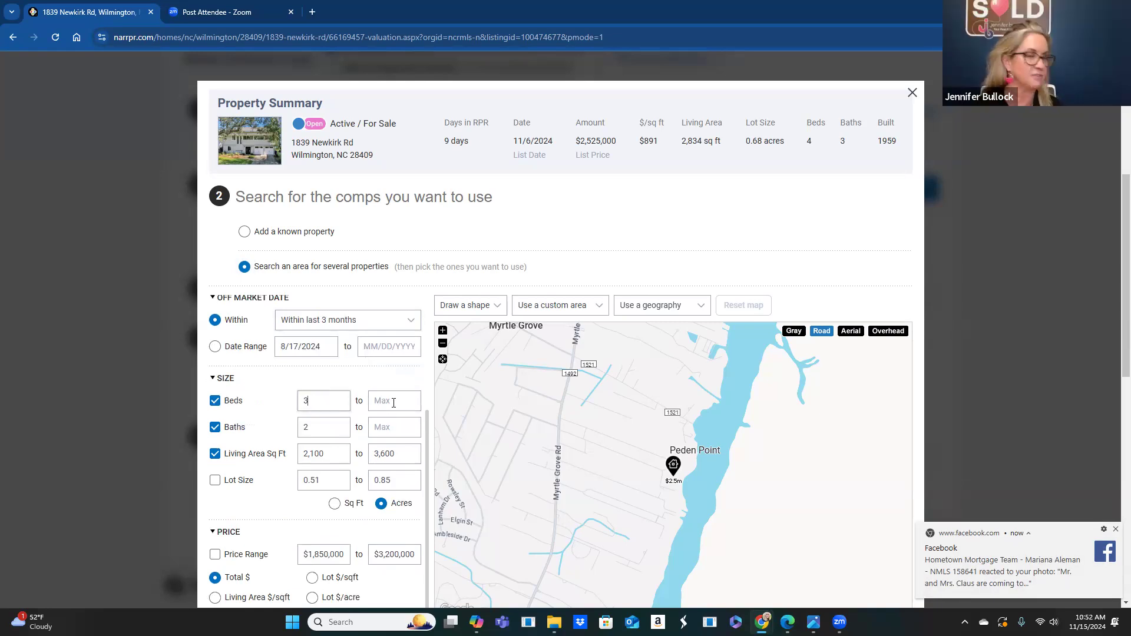
type("4")
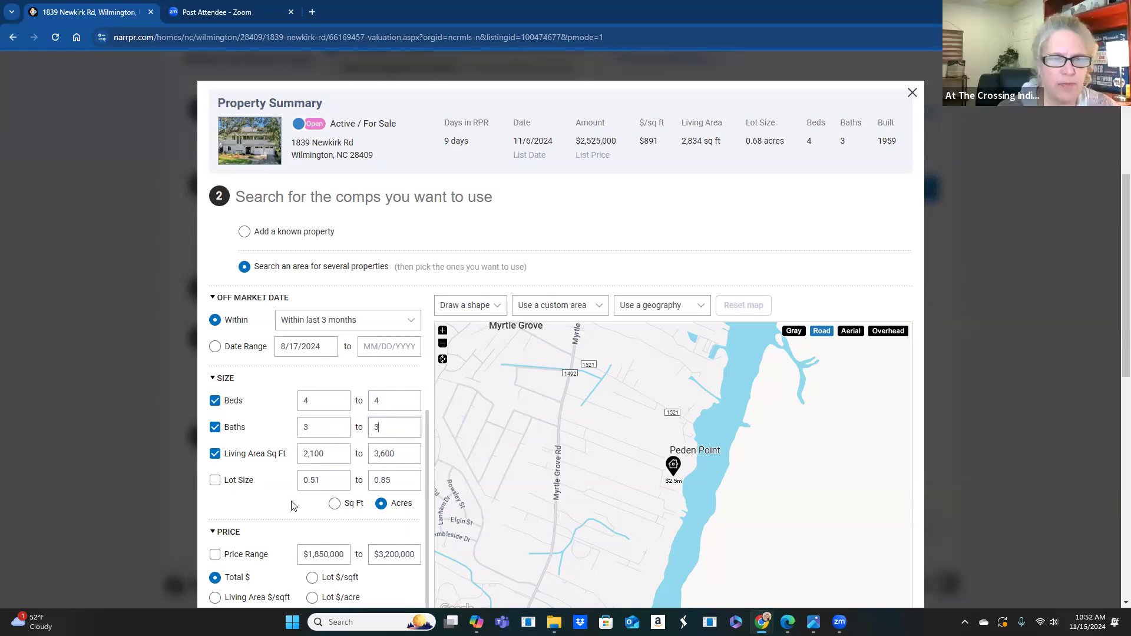
left_click(214, 455)
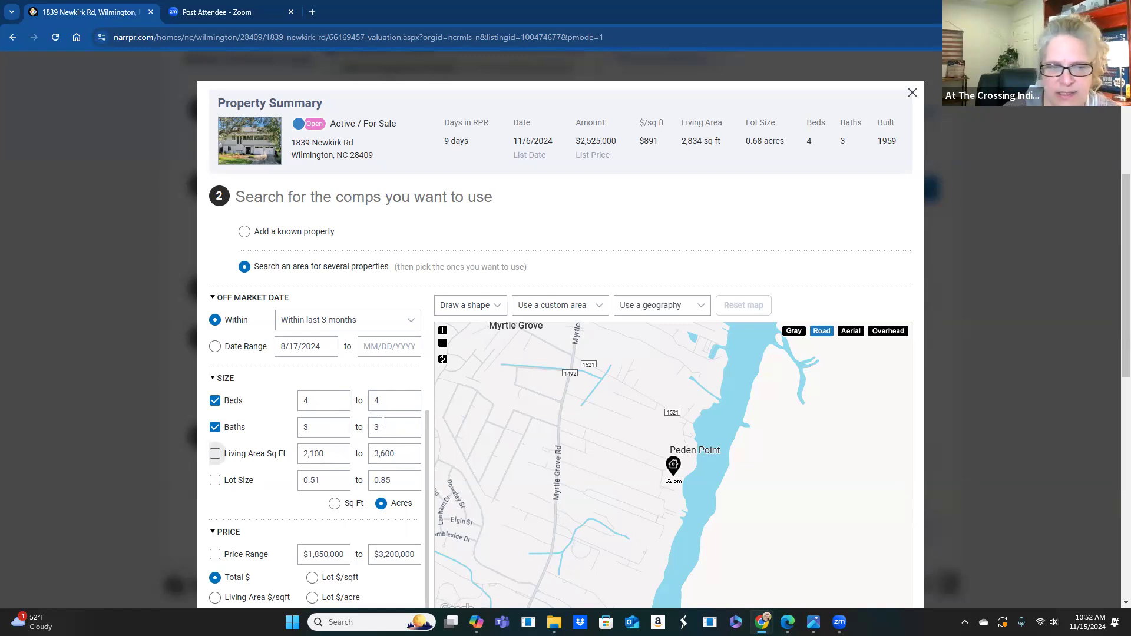
scroll(380, 407, "down", 4)
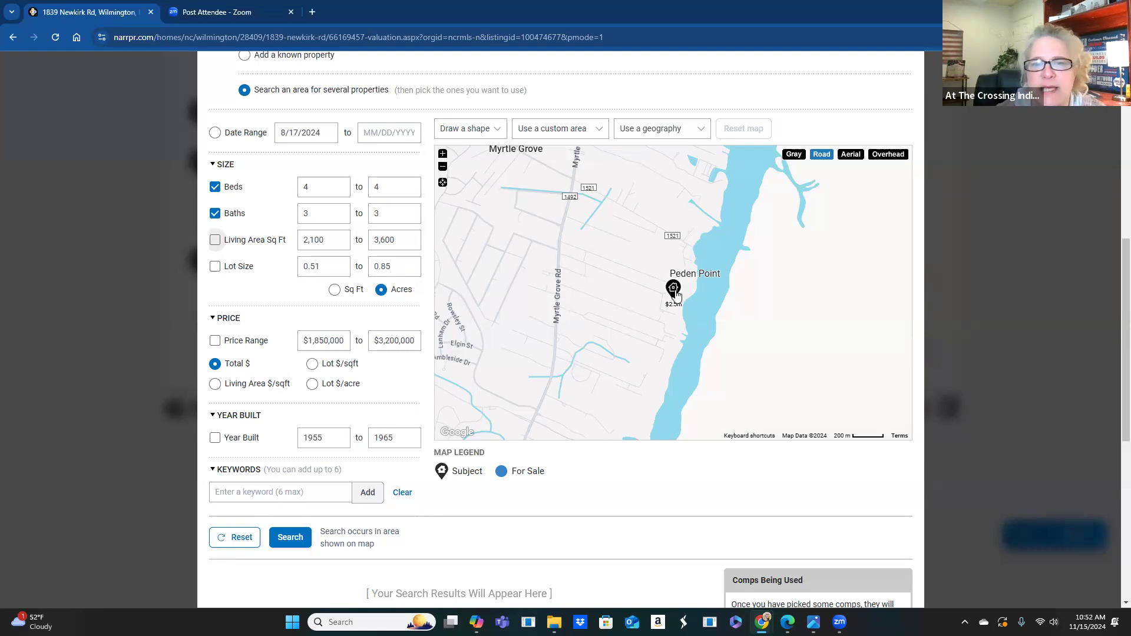
- Draw a box search area over Myrtle Grove reaching the subject property, and run the comp search
left_click_drag(700, 277, 776, 275)
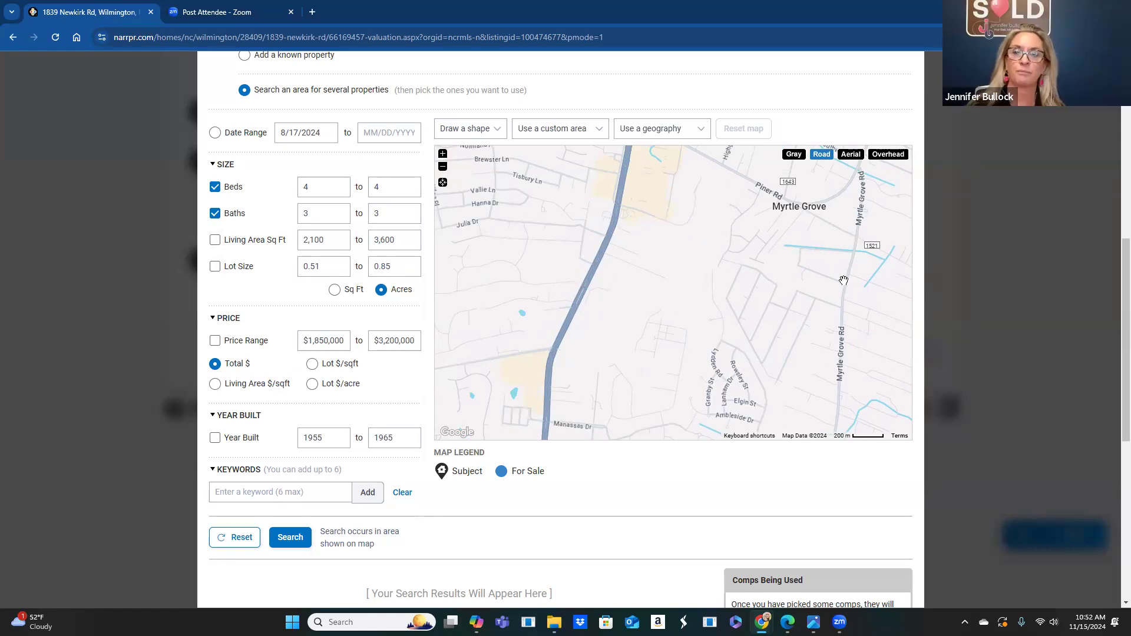
left_click_drag(590, 234, 547, 228)
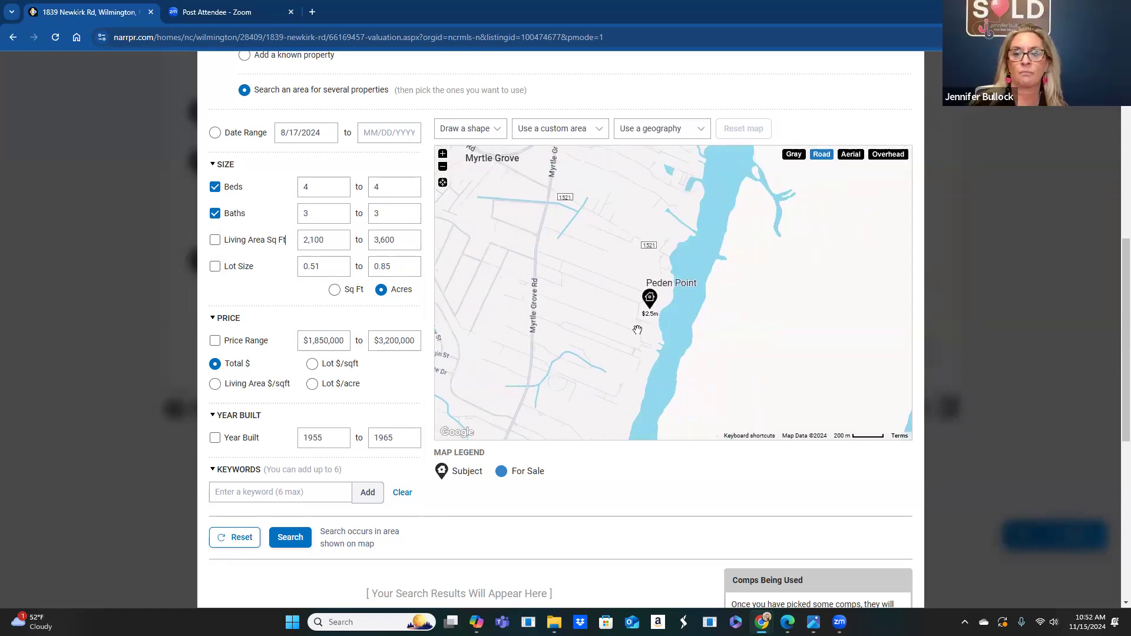
left_click_drag(561, 269, 729, 295)
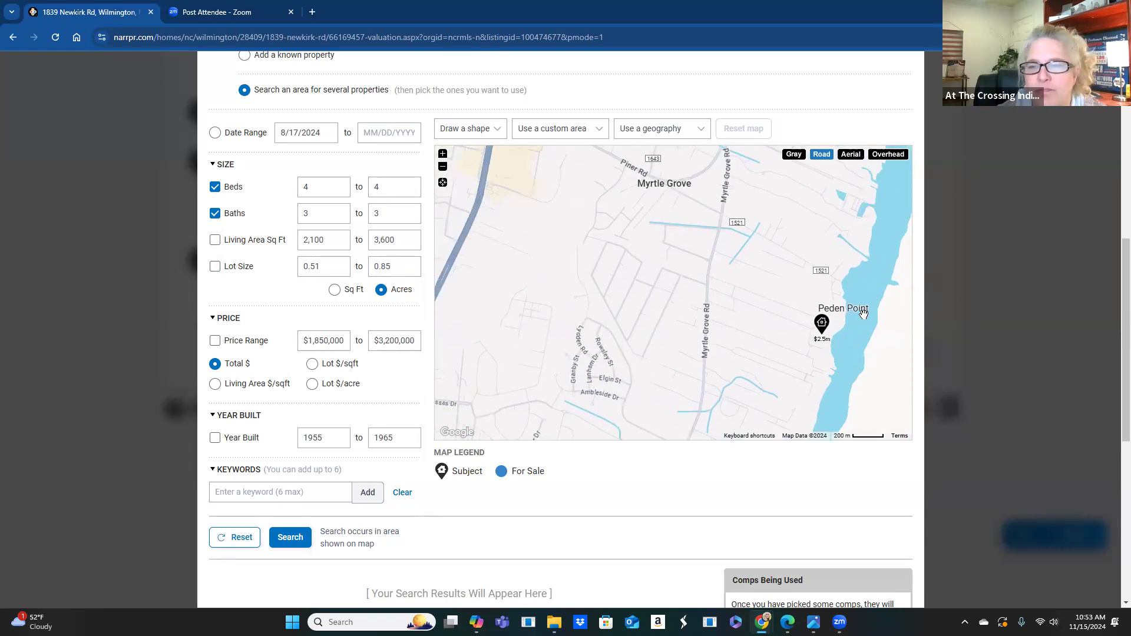
left_click(442, 167)
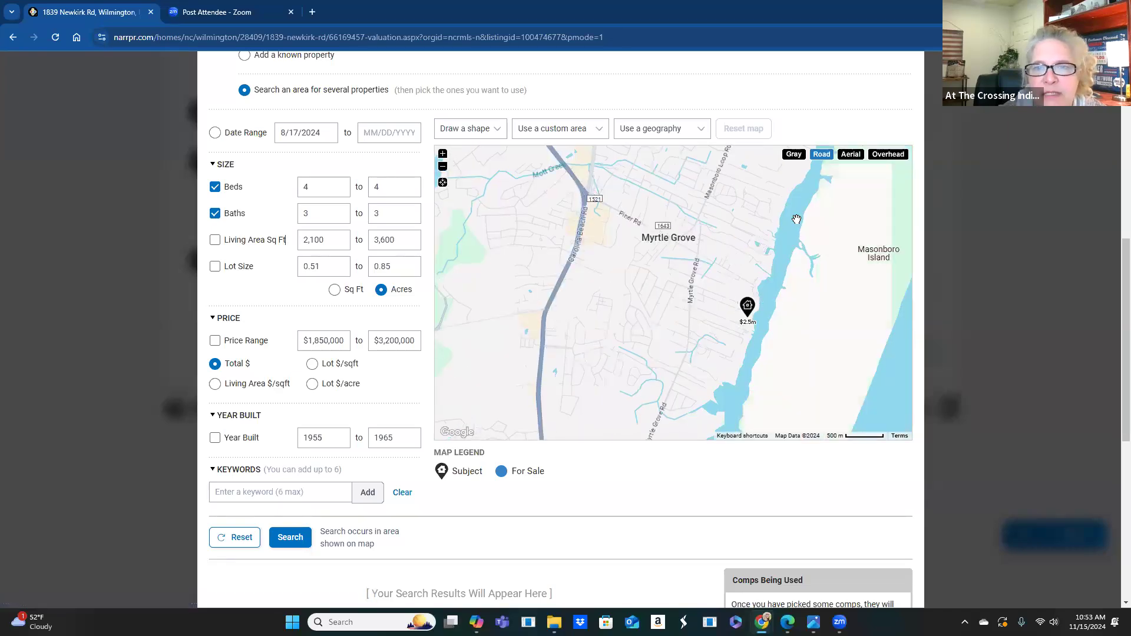
left_click(470, 131)
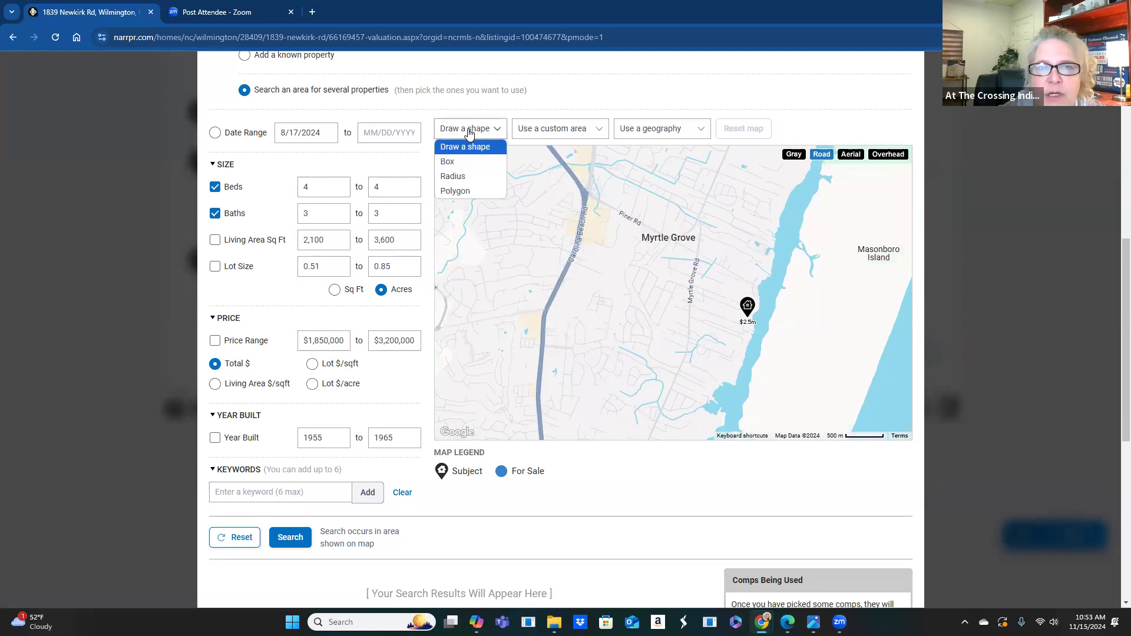
left_click(467, 162)
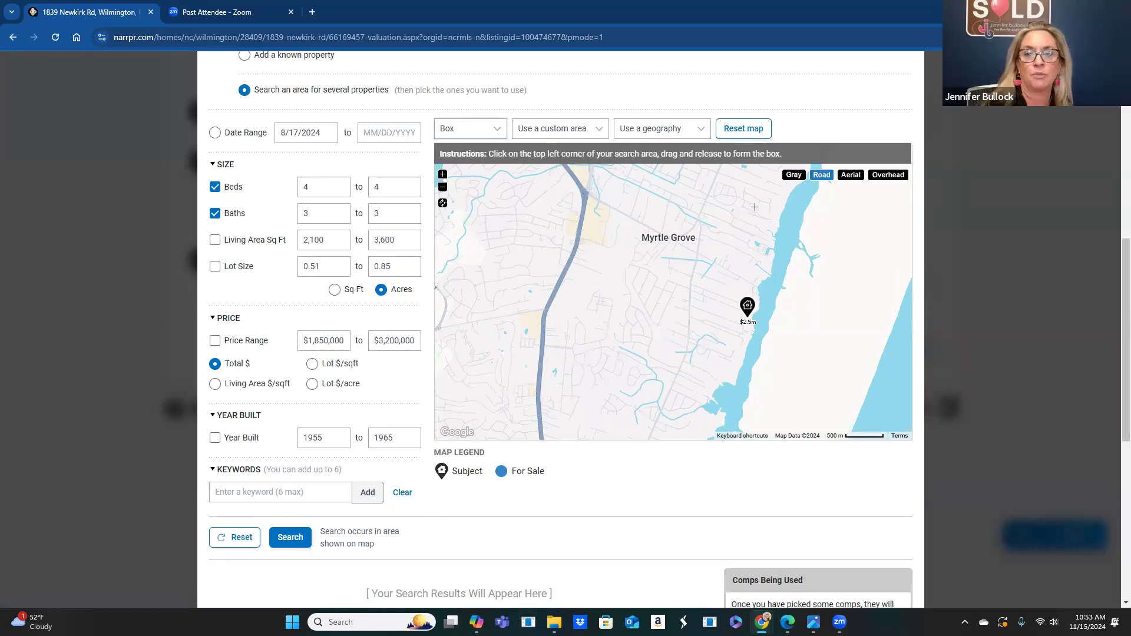
left_click_drag(782, 189, 758, 260)
mouse_move(733, 302)
left_mouse_down()
mouse_move(588, 386)
mouse_move(457, 412)
left_mouse_up()
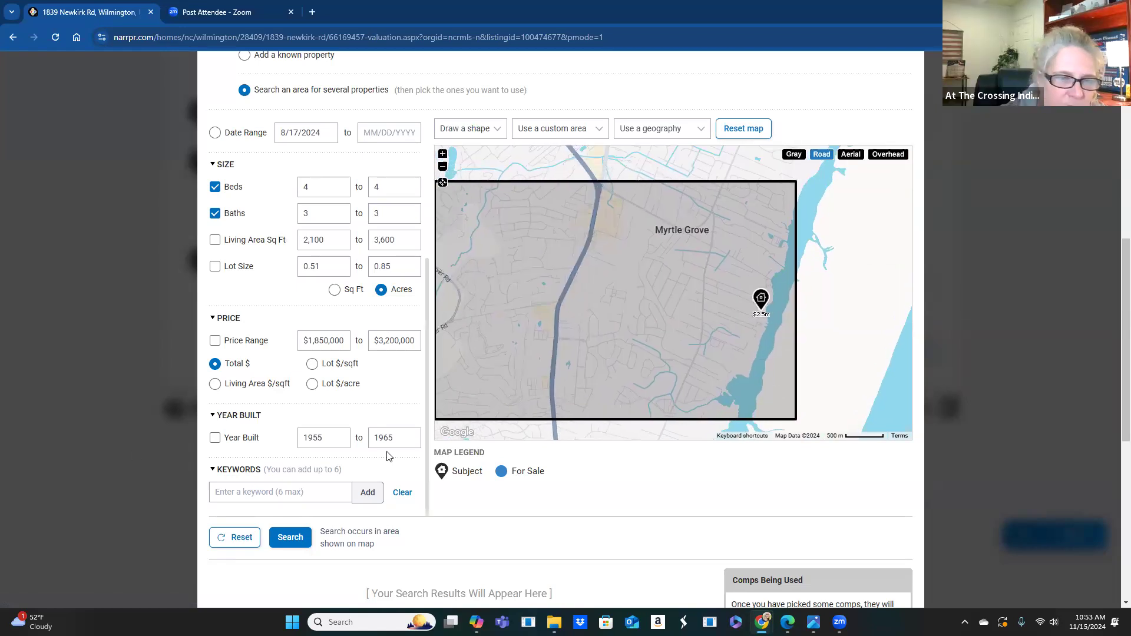
scroll(224, 524, "down", 2)
left_click(281, 424)
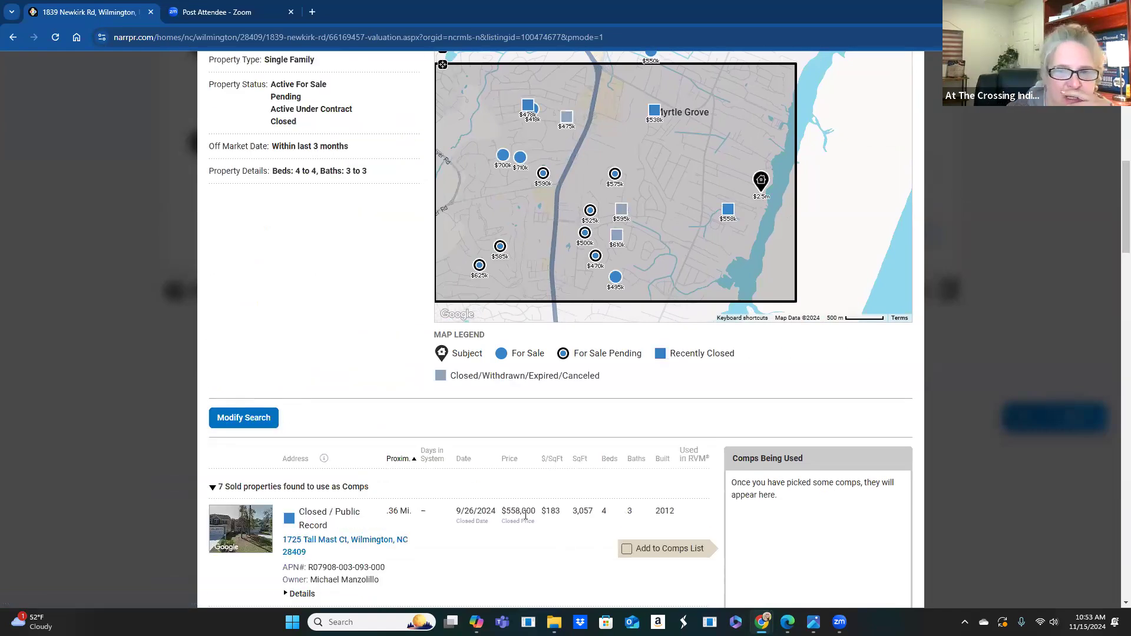
scroll(527, 465, "down", 2)
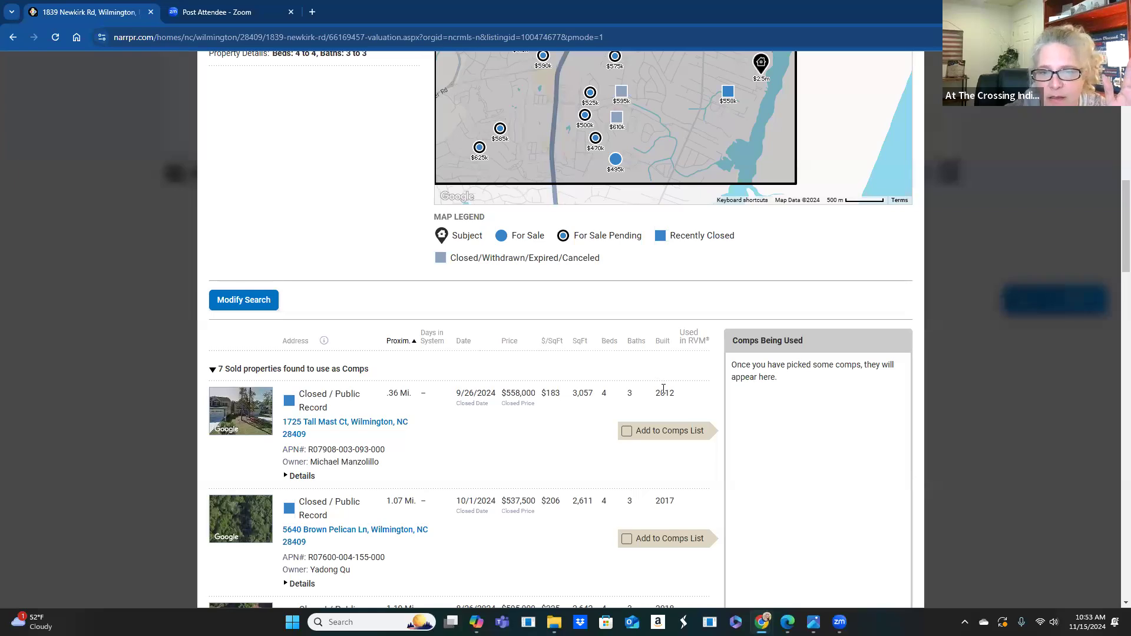
left_click(626, 430)
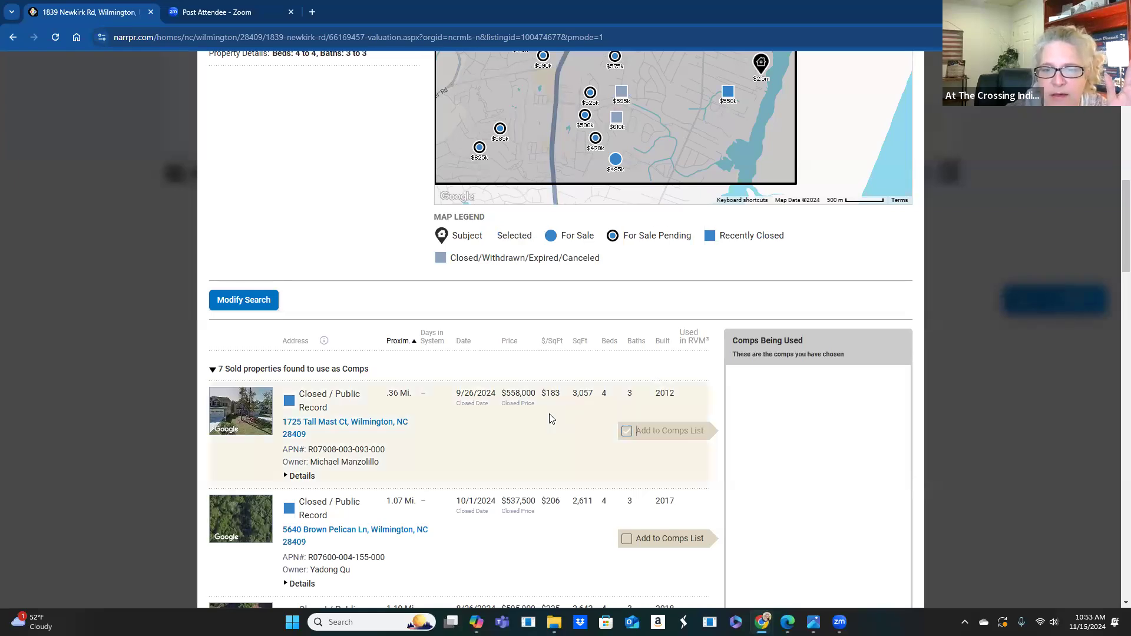
scroll(625, 430, "down", 2)
left_click(626, 421)
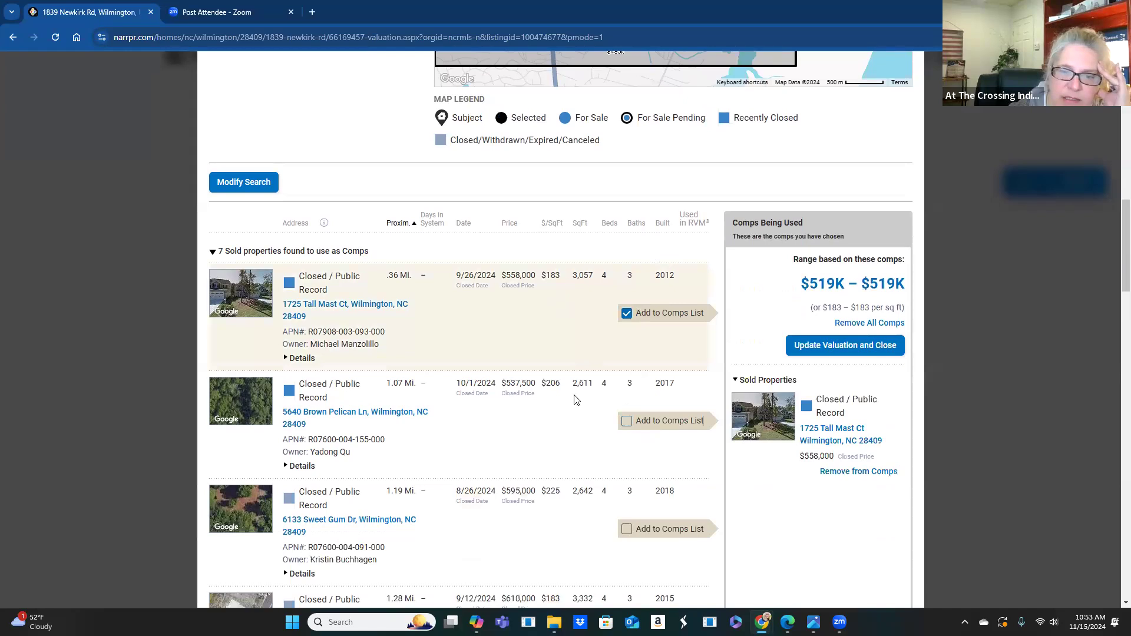
scroll(627, 418, "down", 2)
left_click(627, 419)
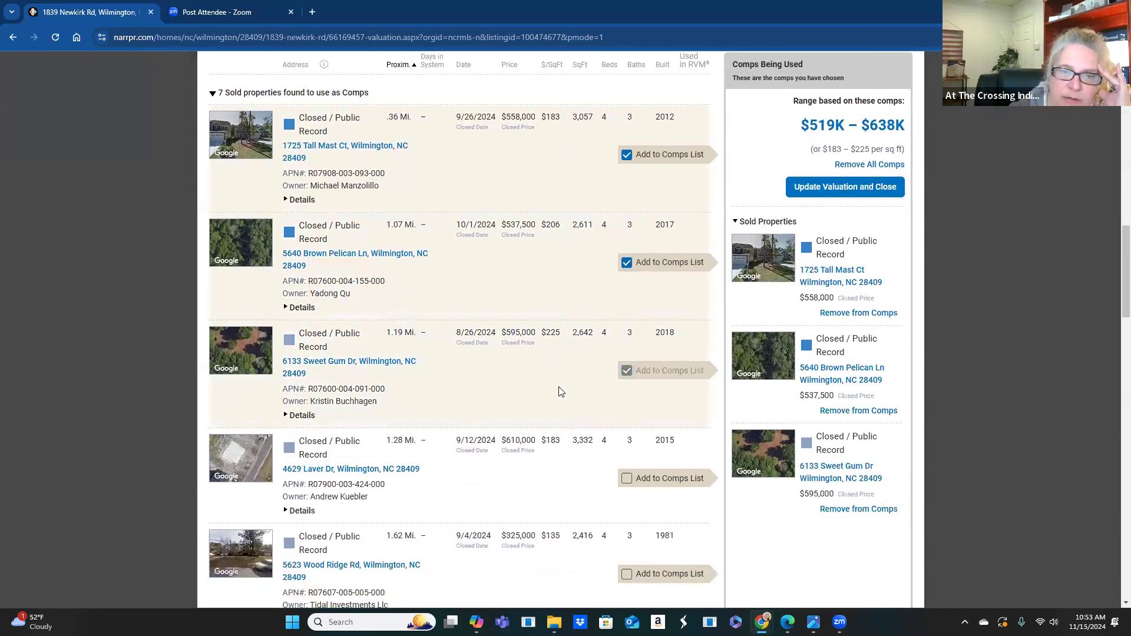
scroll(561, 391, "down", 3)
left_click(626, 342)
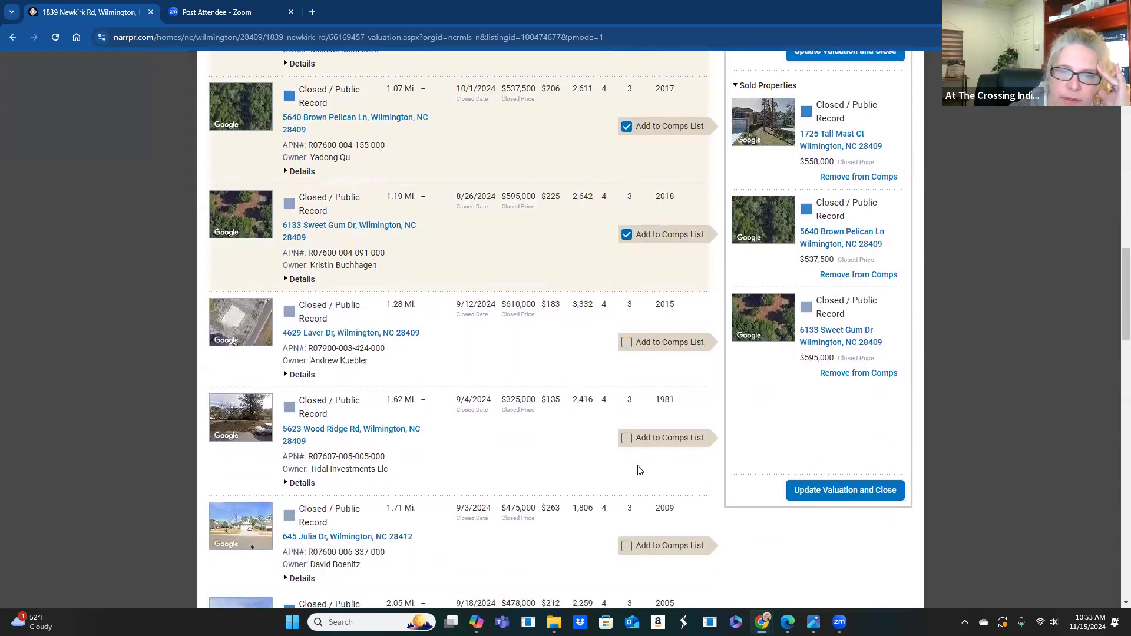
scroll(569, 417, "down", 2)
left_click(626, 428)
scroll(577, 409, "down", 2)
left_click(626, 405)
scroll(585, 396, "down", 2)
left_click(626, 423)
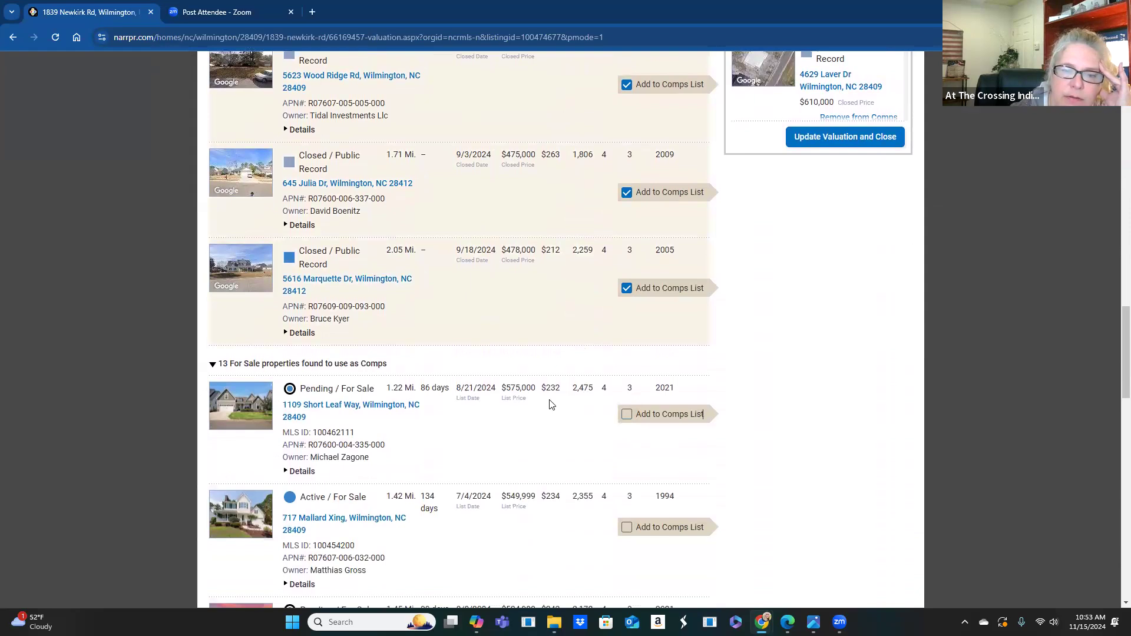
scroll(592, 405, "down", 2)
left_click(626, 411)
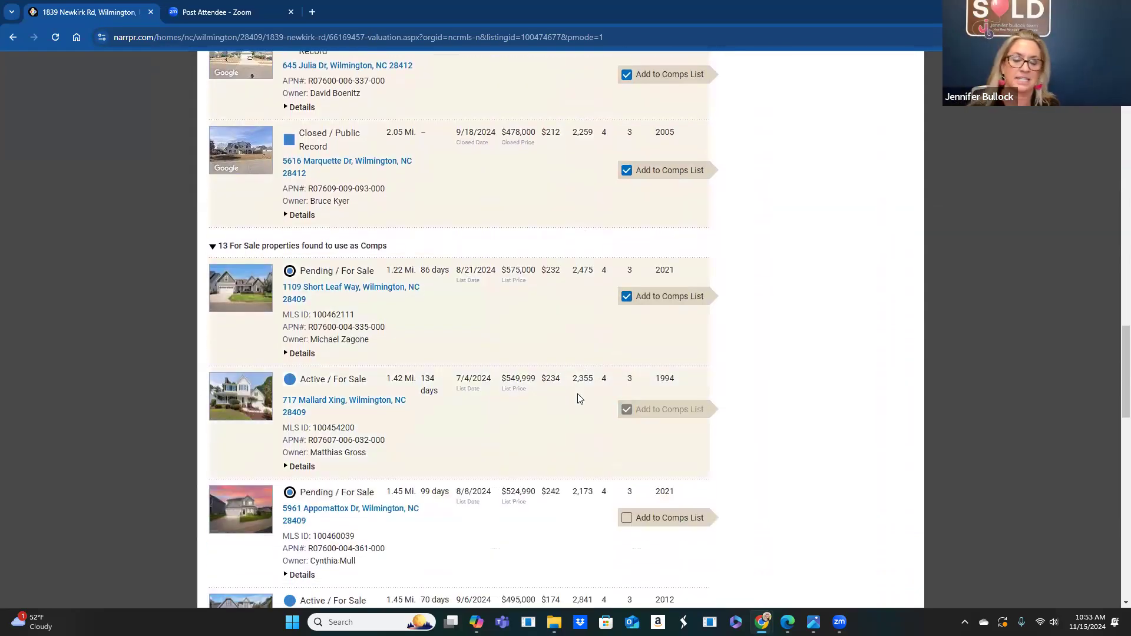
scroll(578, 397, "down", 1)
scroll(560, 394, "down", 1)
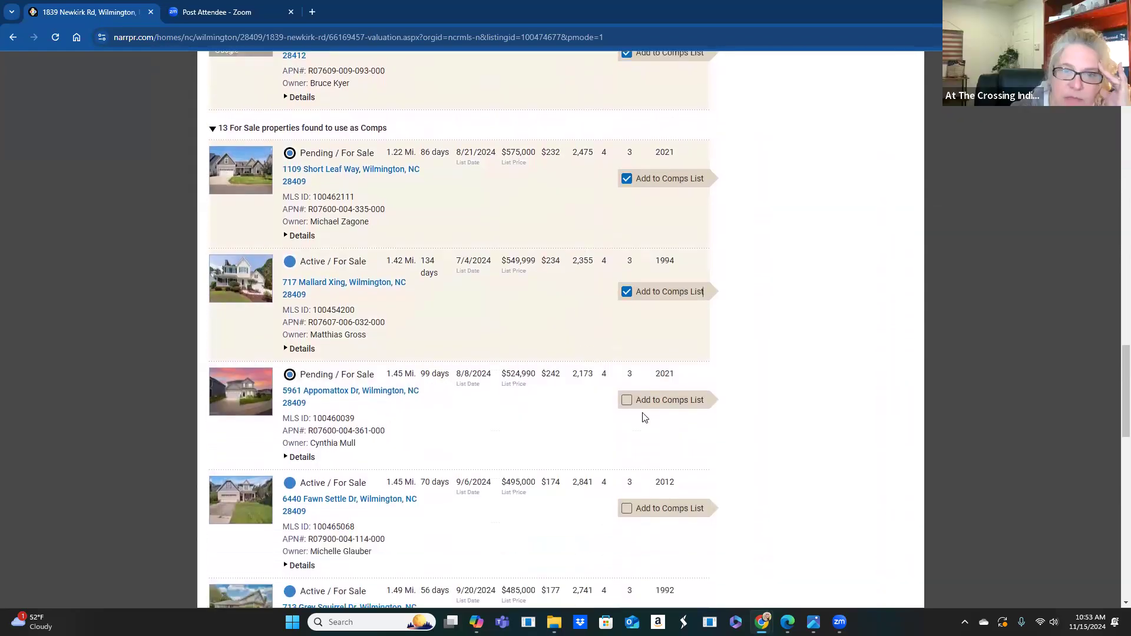
left_click(626, 400)
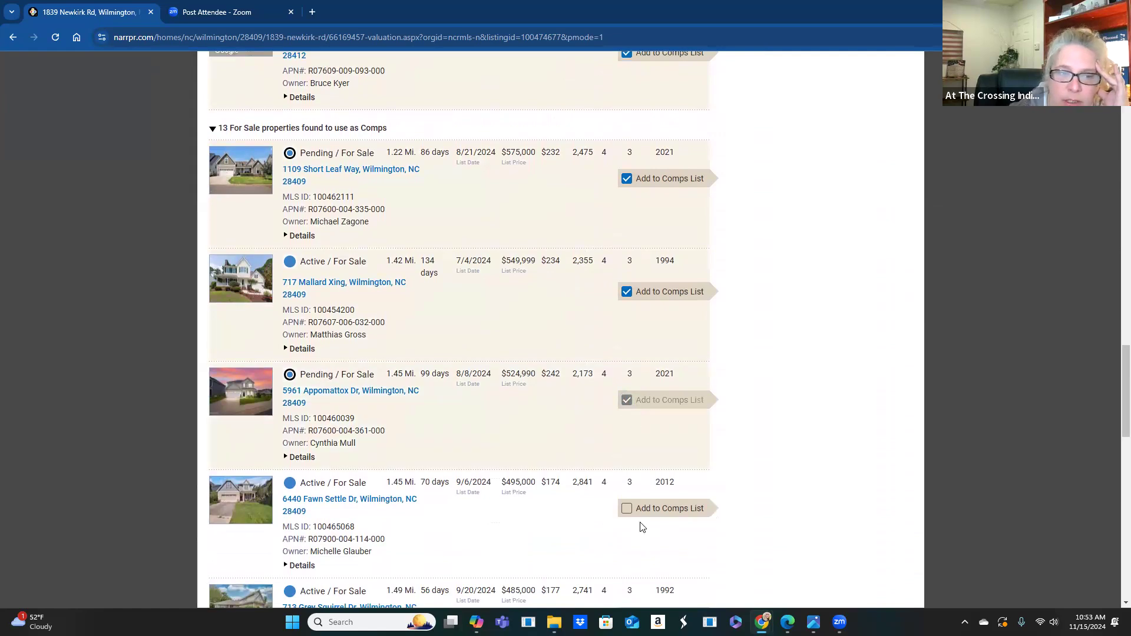
scroll(595, 517, "down", 1)
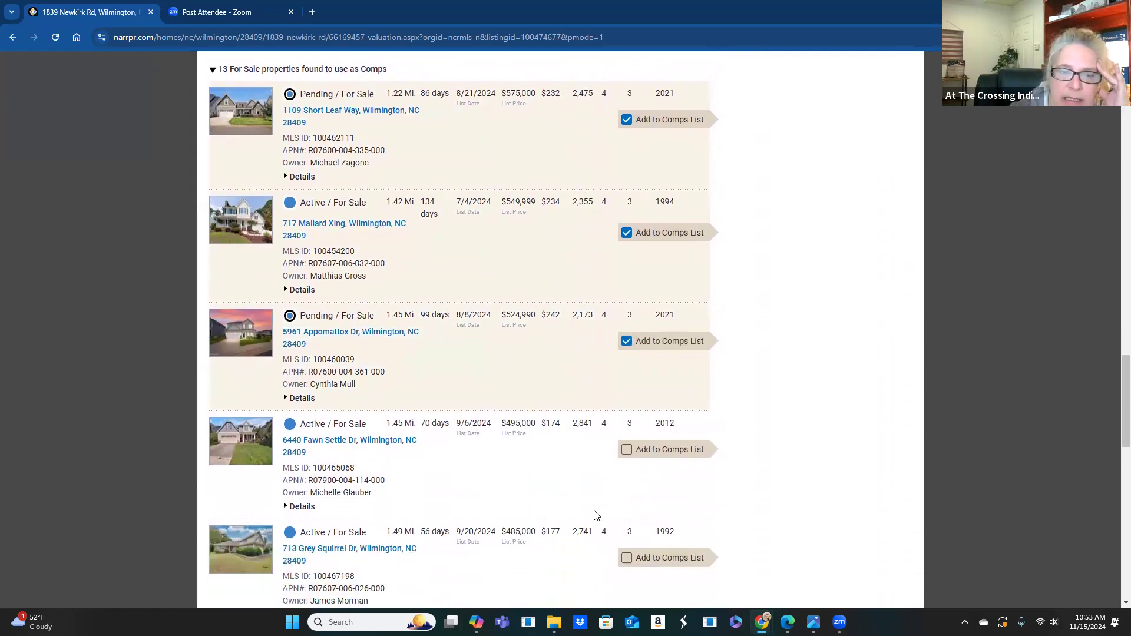
scroll(594, 516, "down", 2)
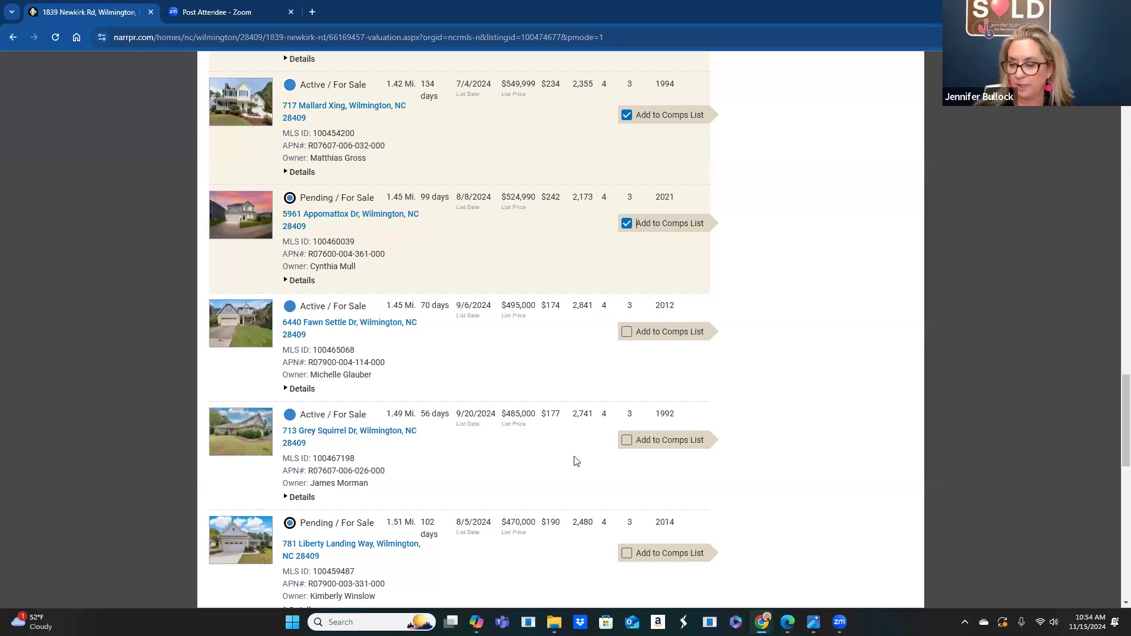
scroll(550, 448, "down", 4)
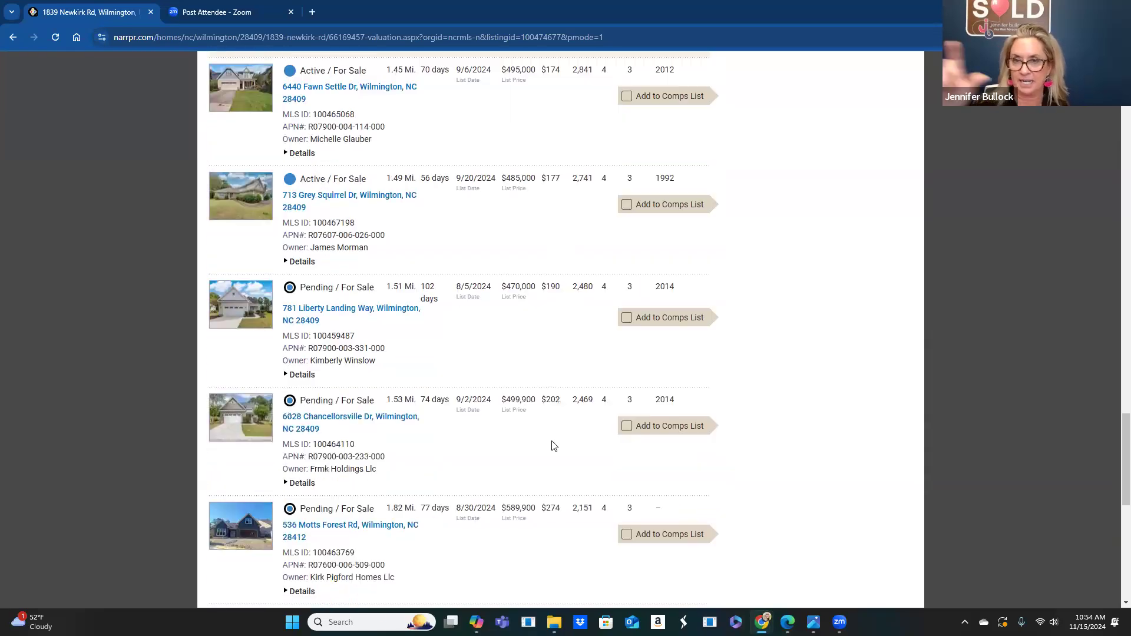
scroll(535, 416, "down", 3)
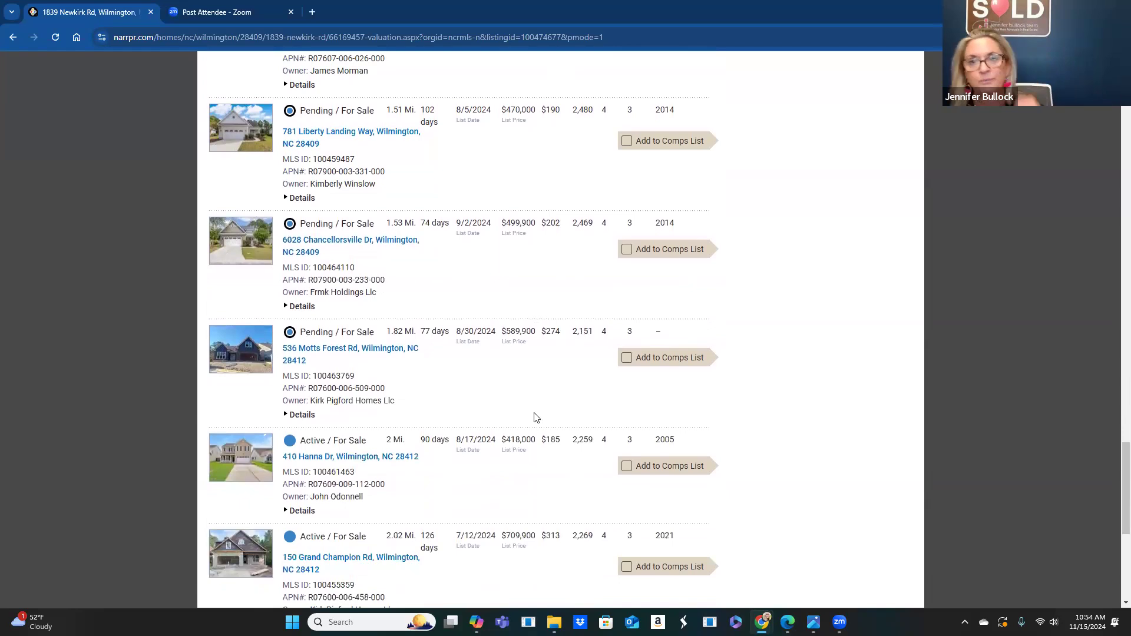
scroll(535, 417, "down", 4)
scroll(535, 416, "down", 3)
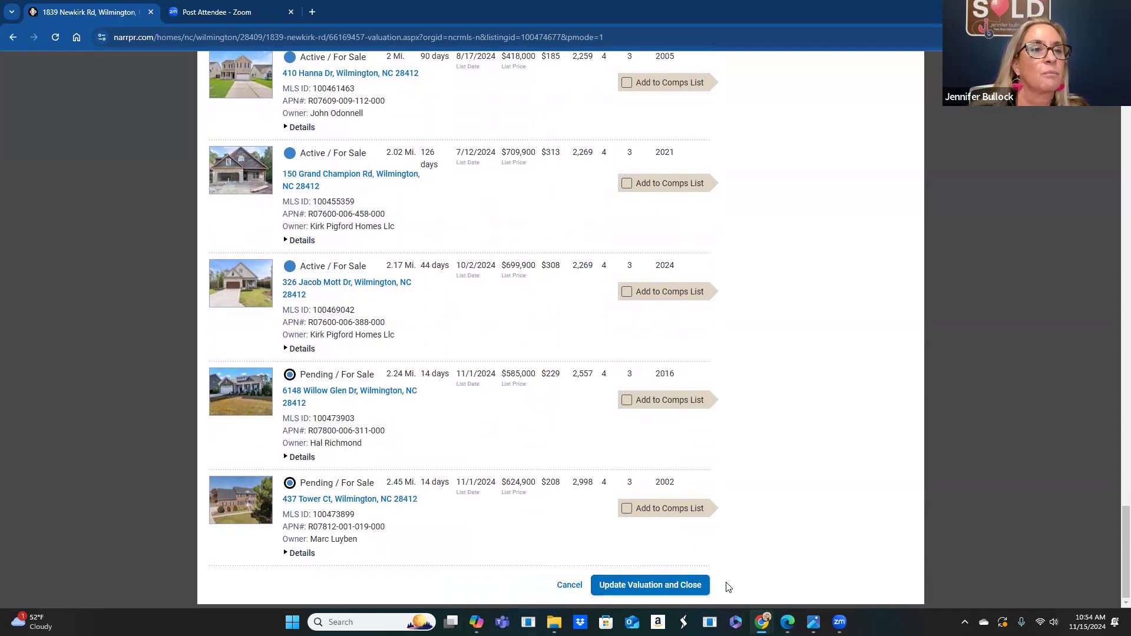
- Apply the chosen comps, briefly open Add a known property, then update the valuation again
left_click(650, 589)
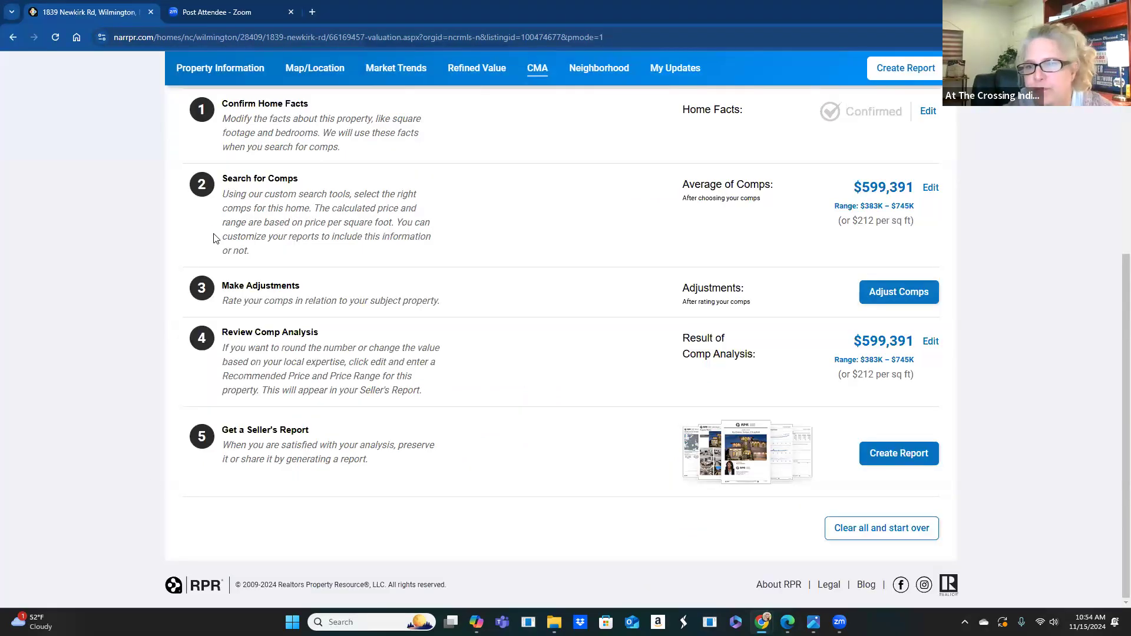
left_click(928, 190)
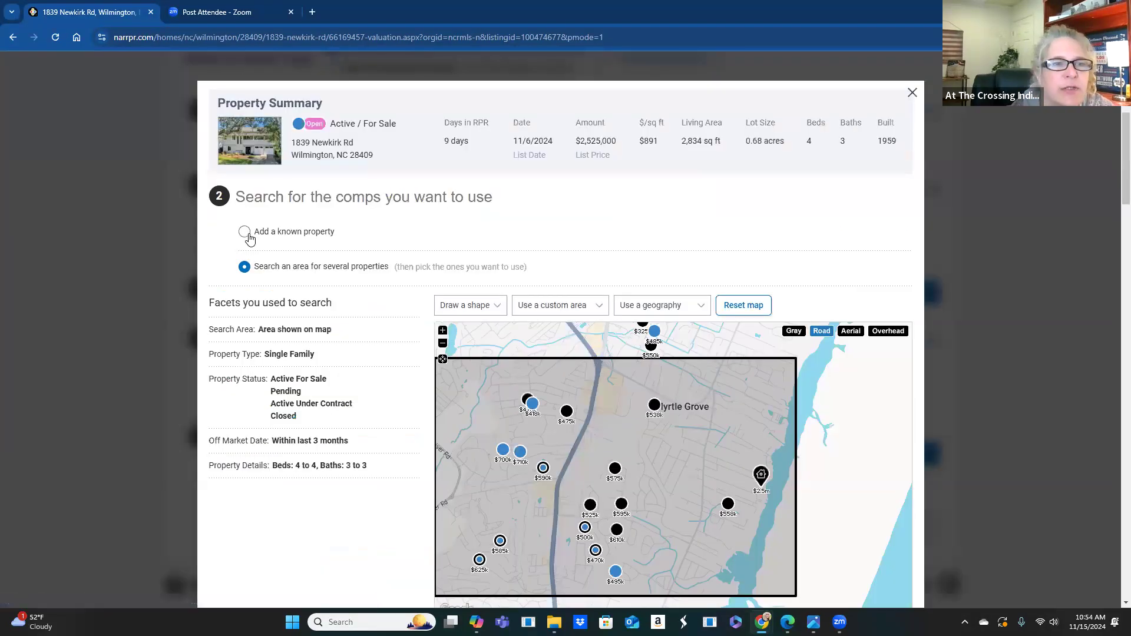
left_click(244, 232)
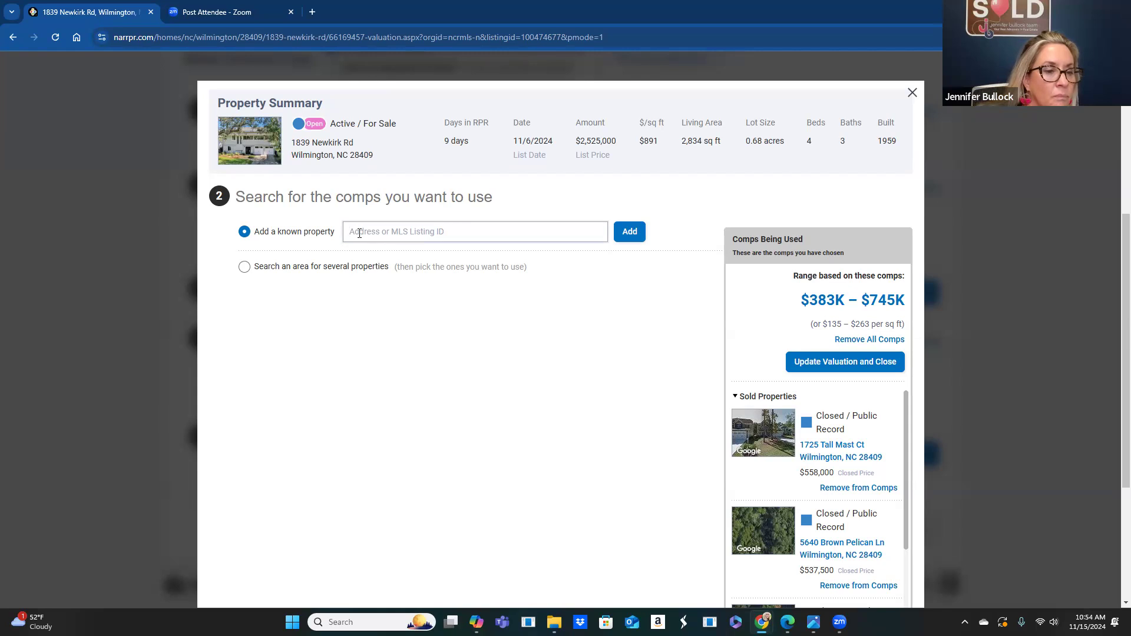
left_click(358, 232)
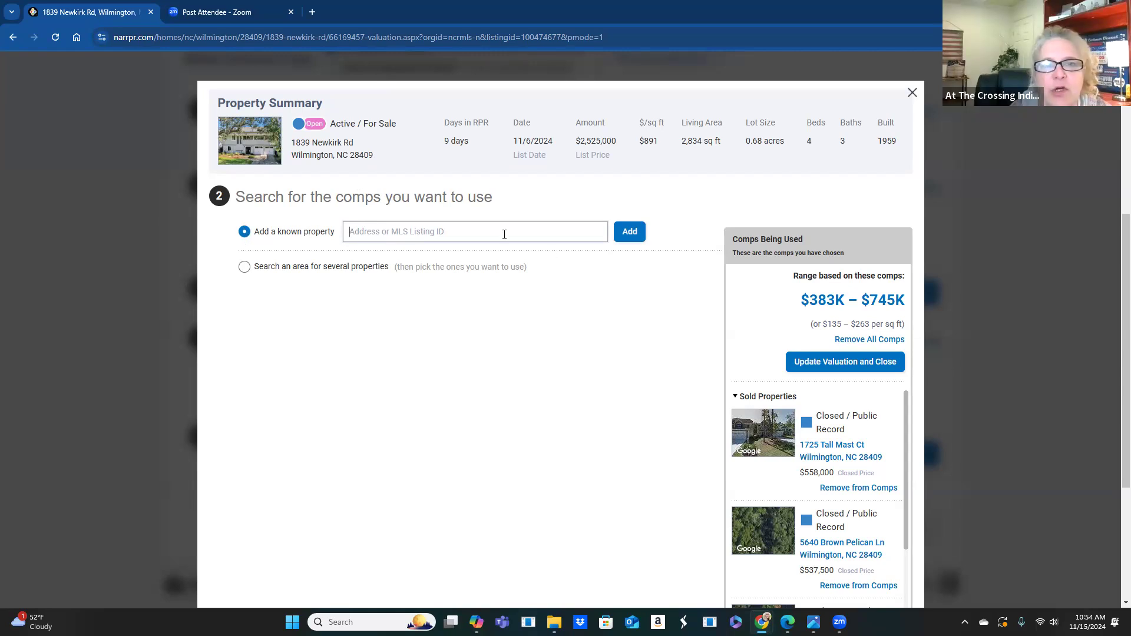
left_click(869, 362)
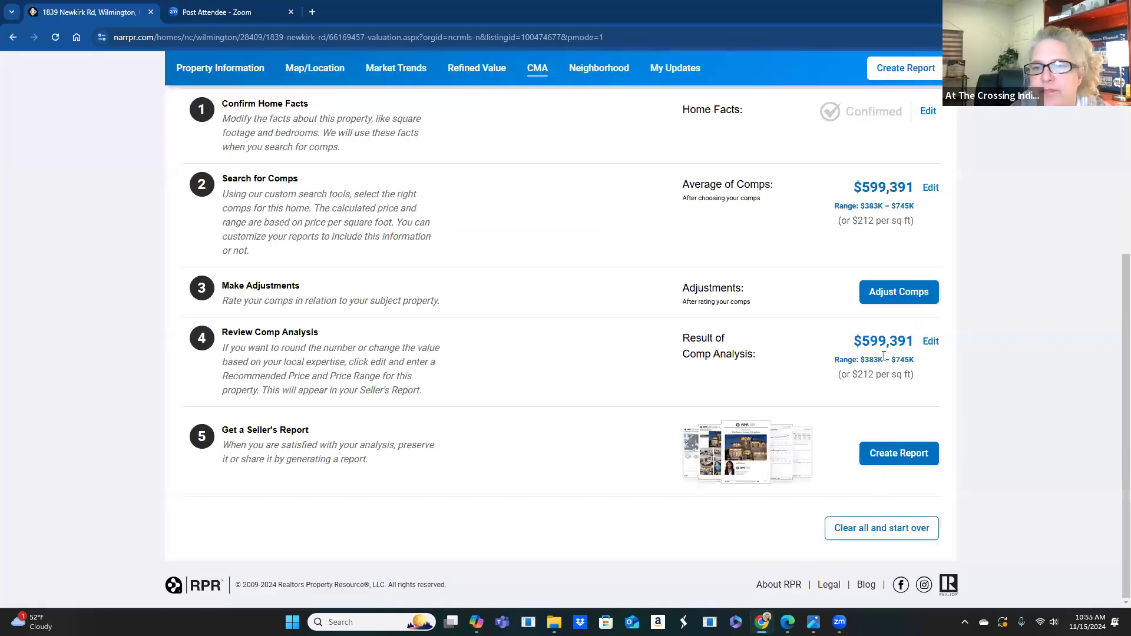
- Rerun the comp search with Off Market Date set to within the last 6 months
left_click(930, 188)
left_click(244, 267)
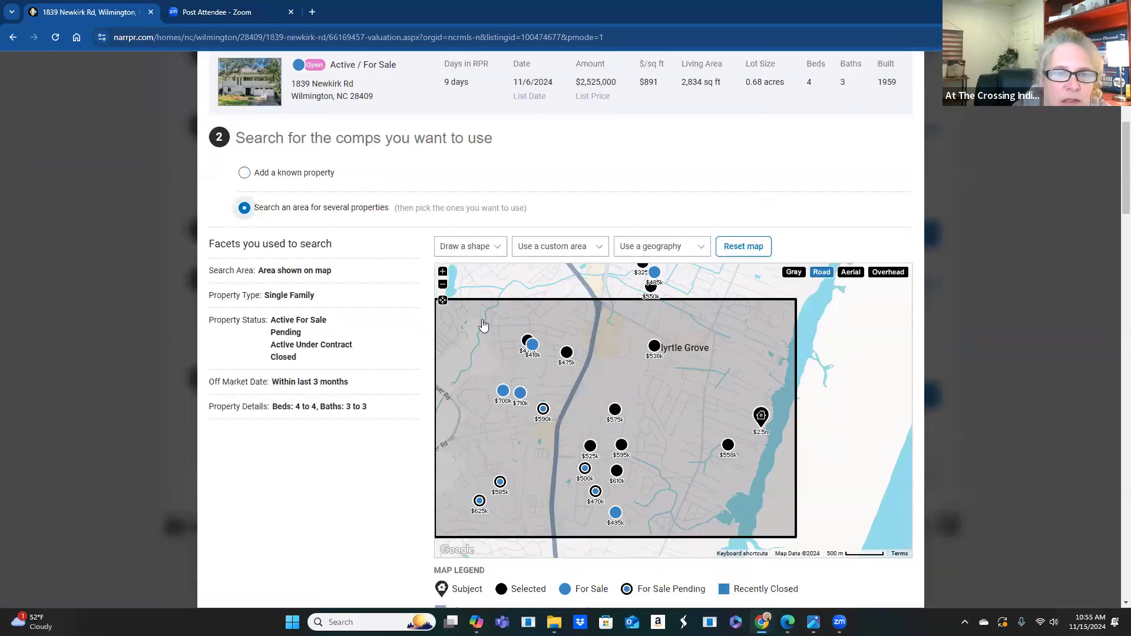
scroll(483, 324, "down", 4)
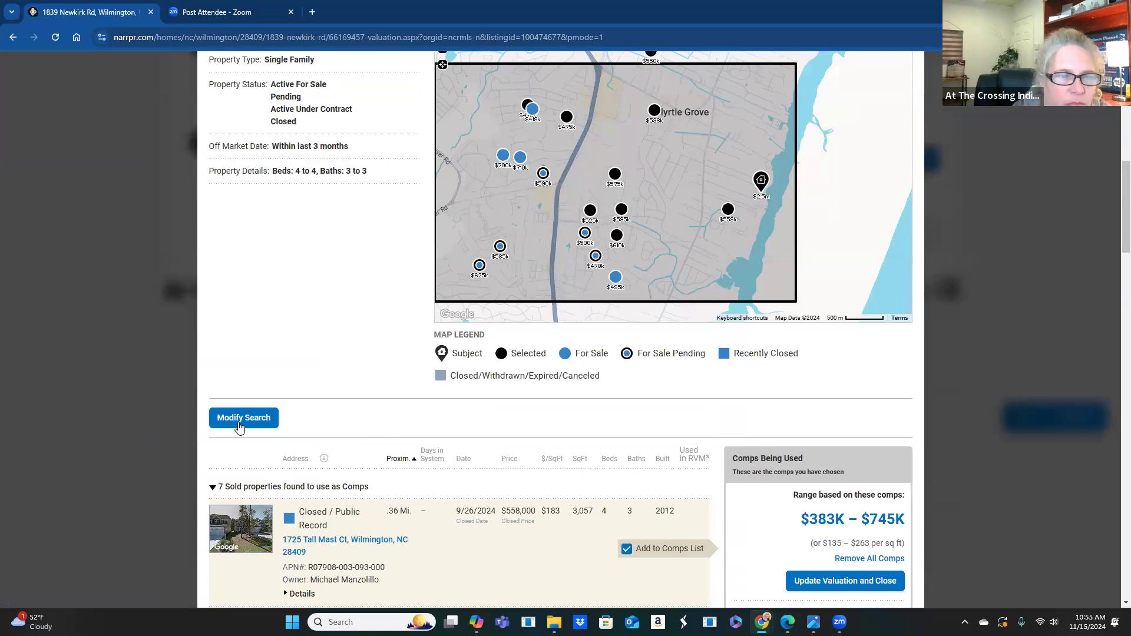
left_click(239, 423)
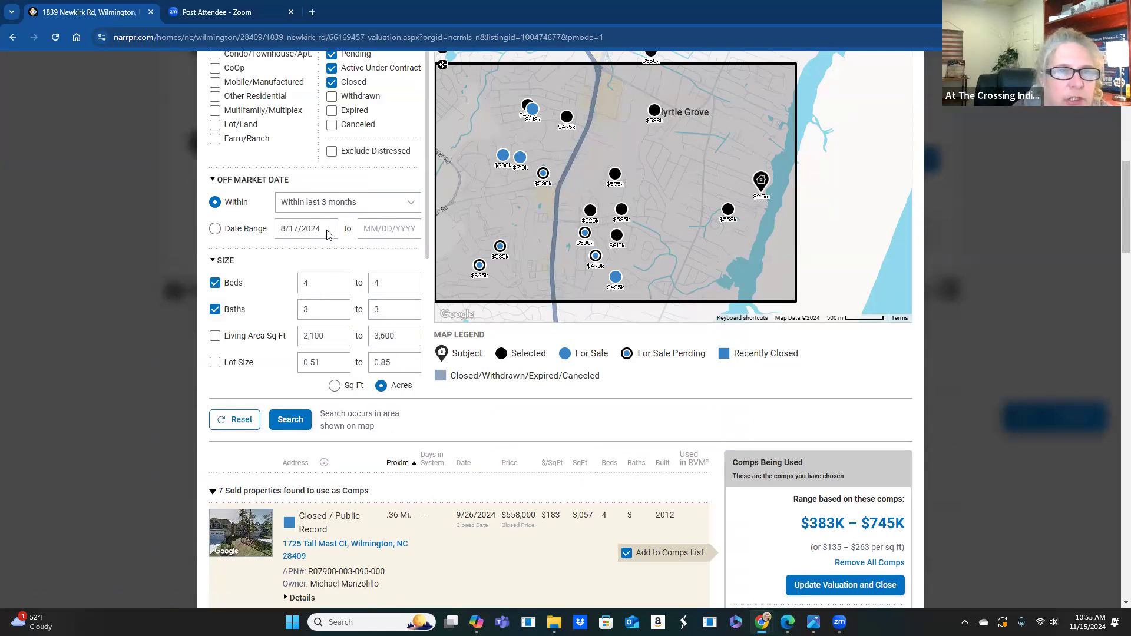
left_click(348, 202)
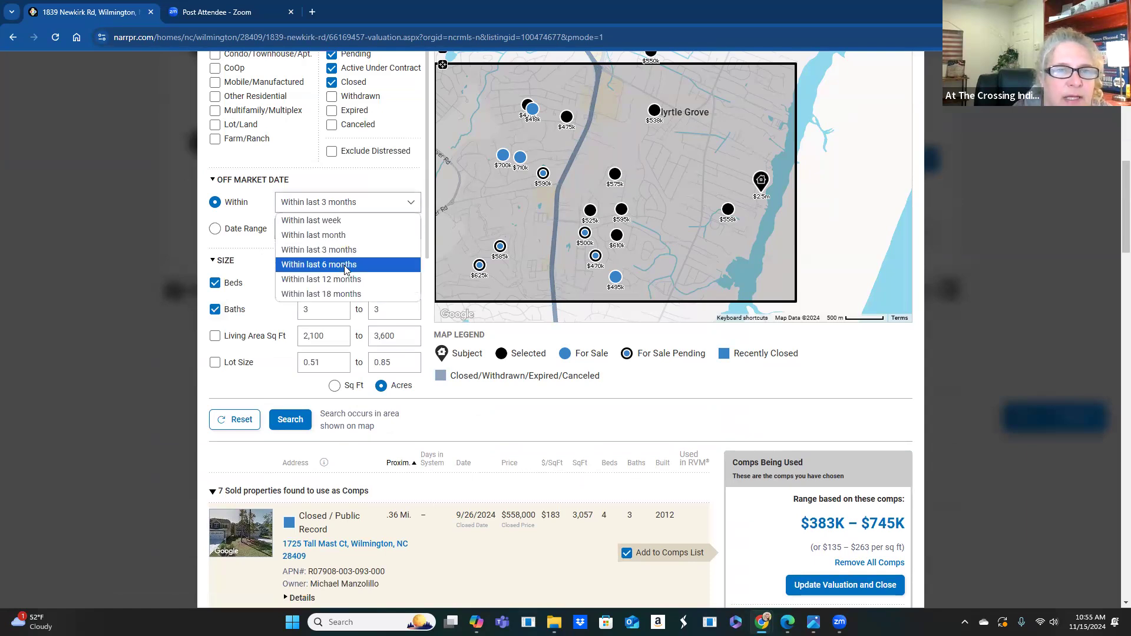
left_click(345, 265)
left_click(289, 420)
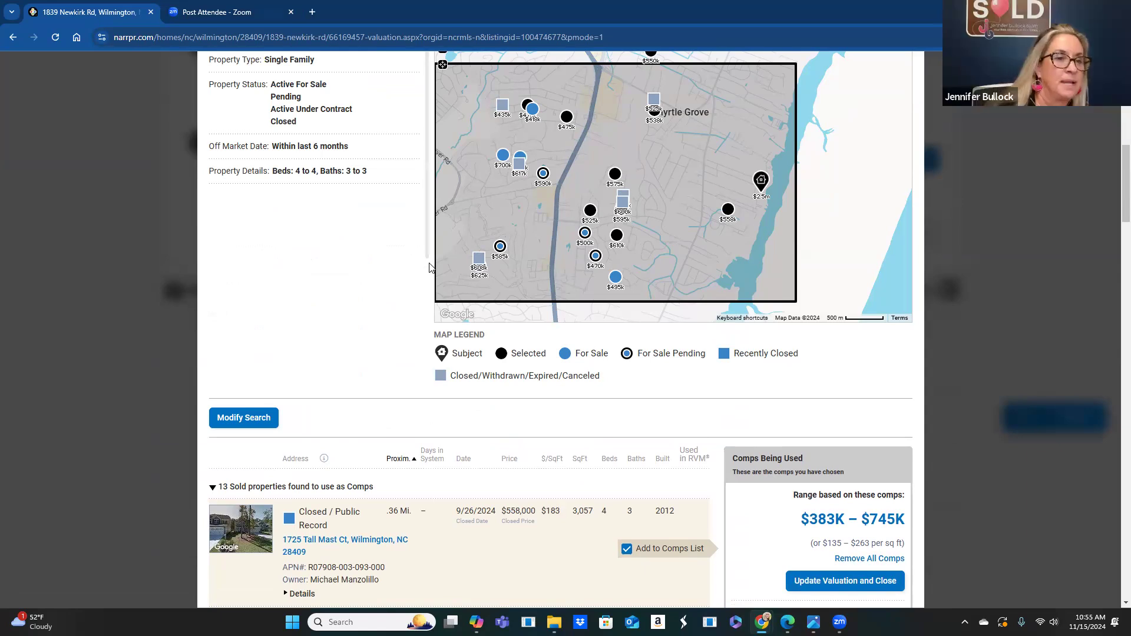
- Zoom the map out and switch to Add a known property mode
scroll(430, 268, "up", 7)
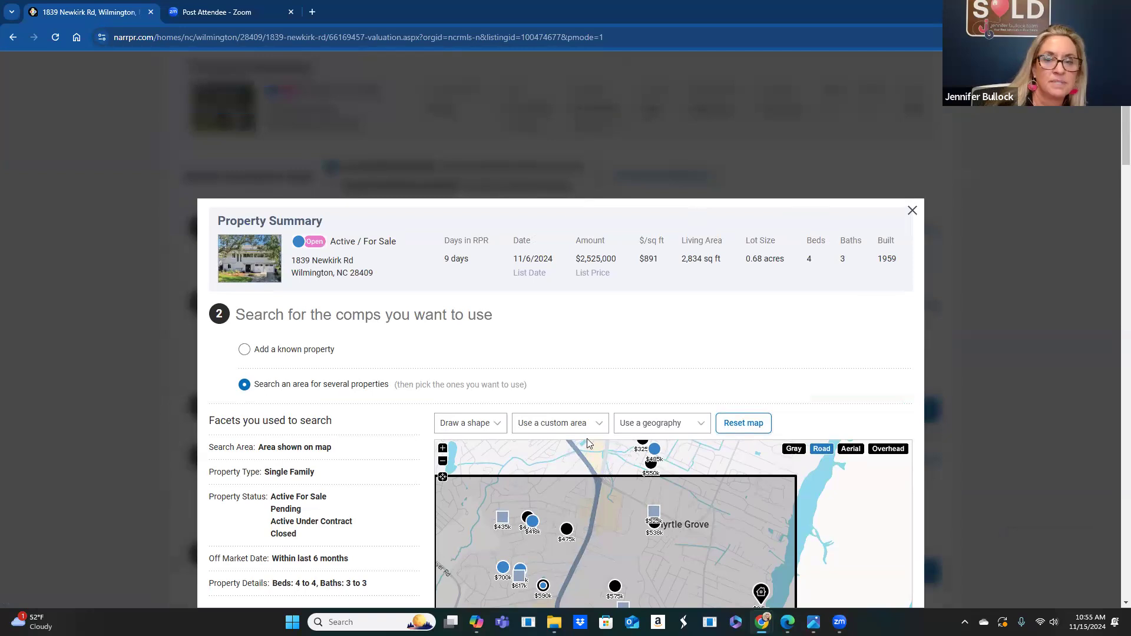
left_click(443, 462)
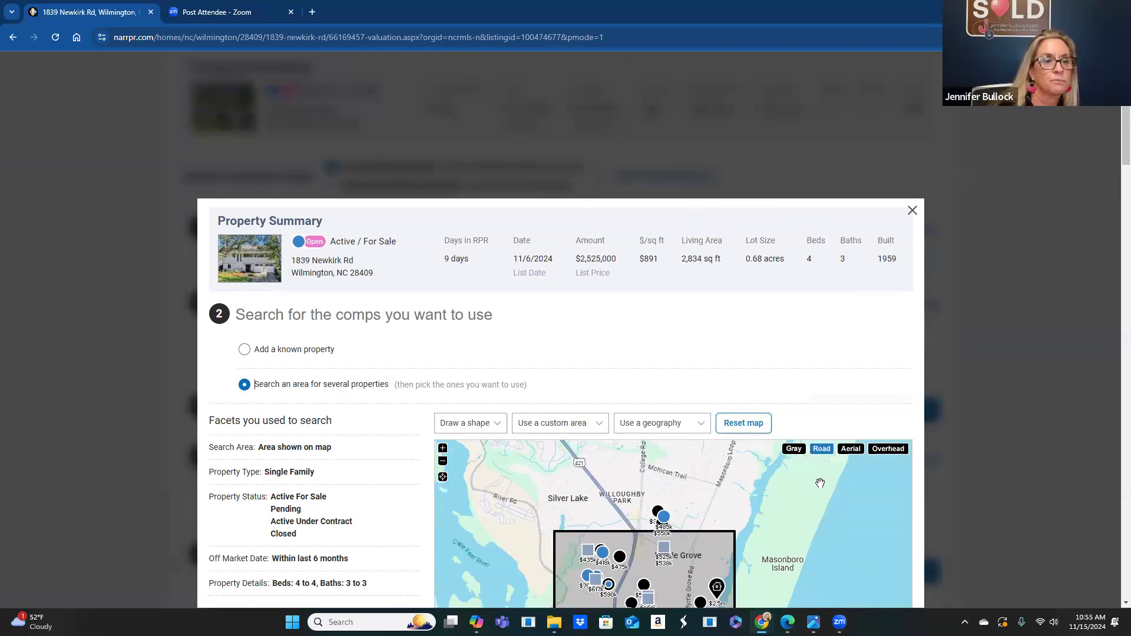
scroll(411, 478, "down", 4)
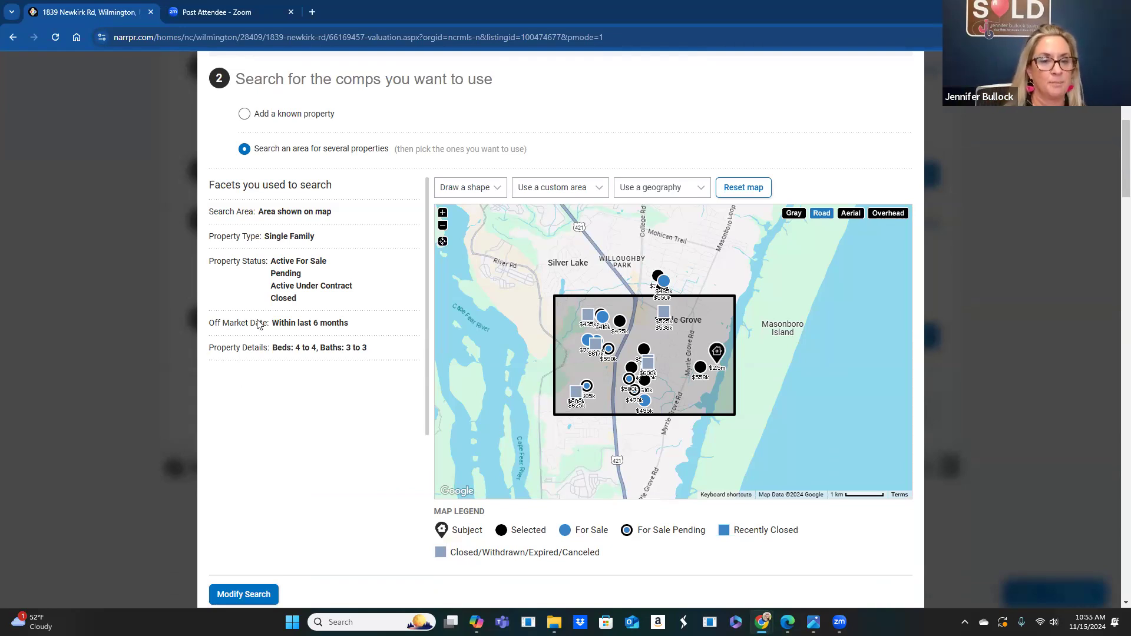
left_click(245, 118)
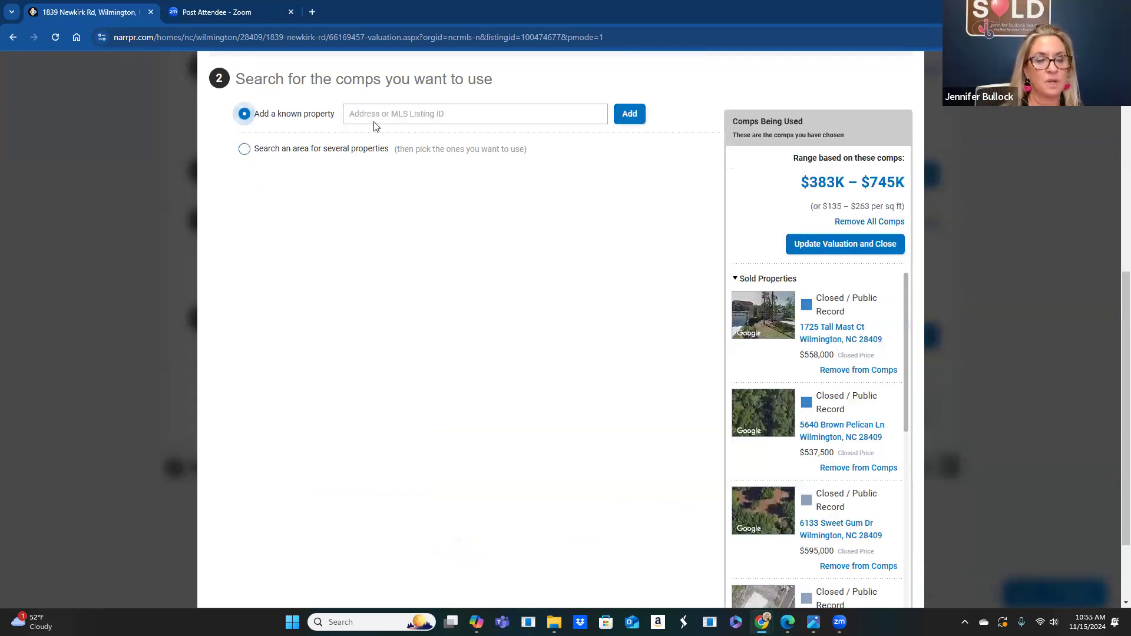
- Add listing ID 100447930 as a comp and dismiss the confirmation
left_click(375, 117)
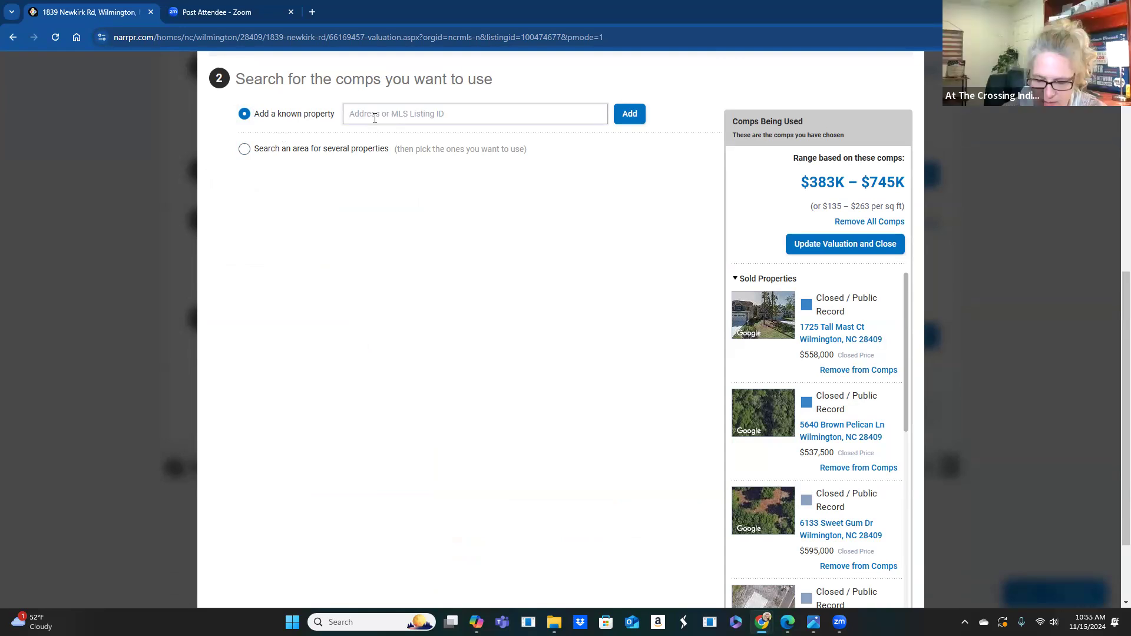
type("1004")
type("479")
type("30")
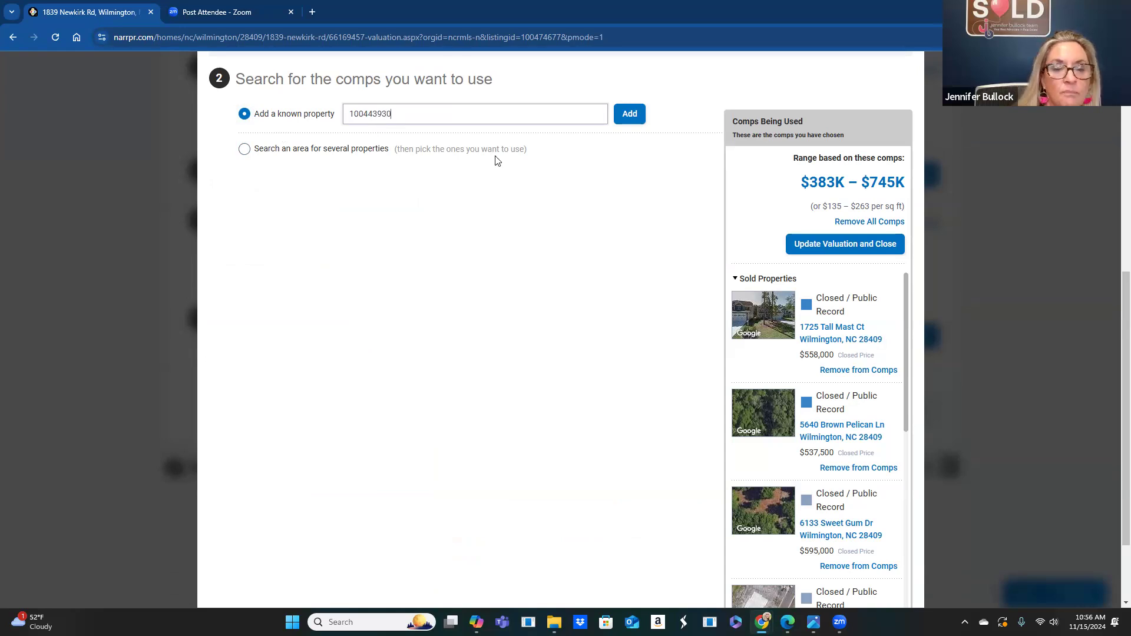
left_click(629, 114)
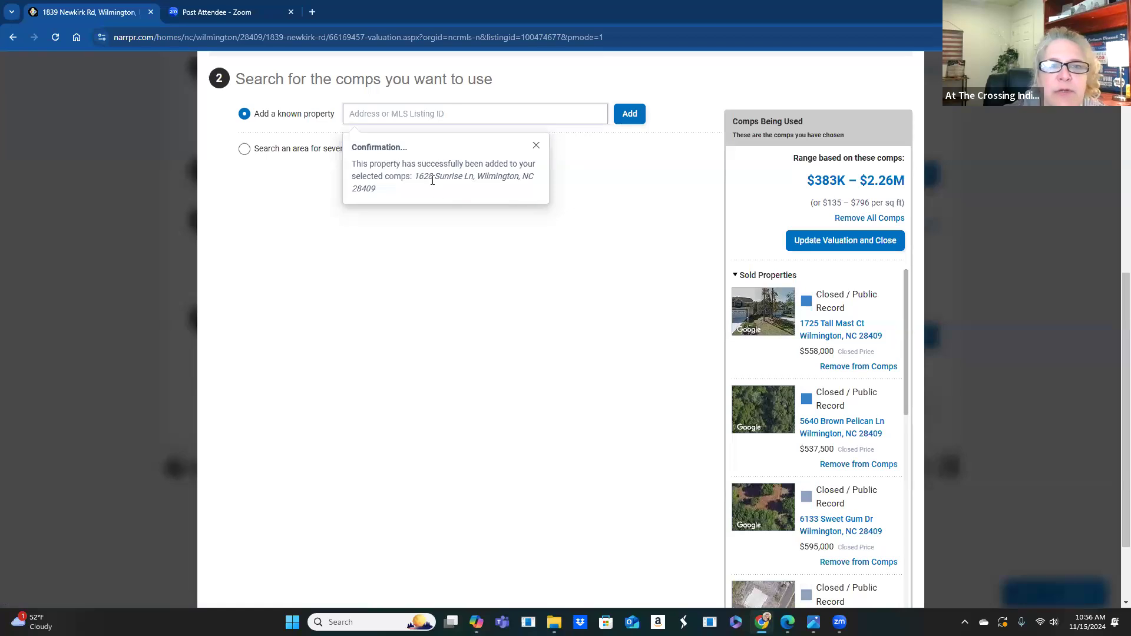
left_click(418, 114)
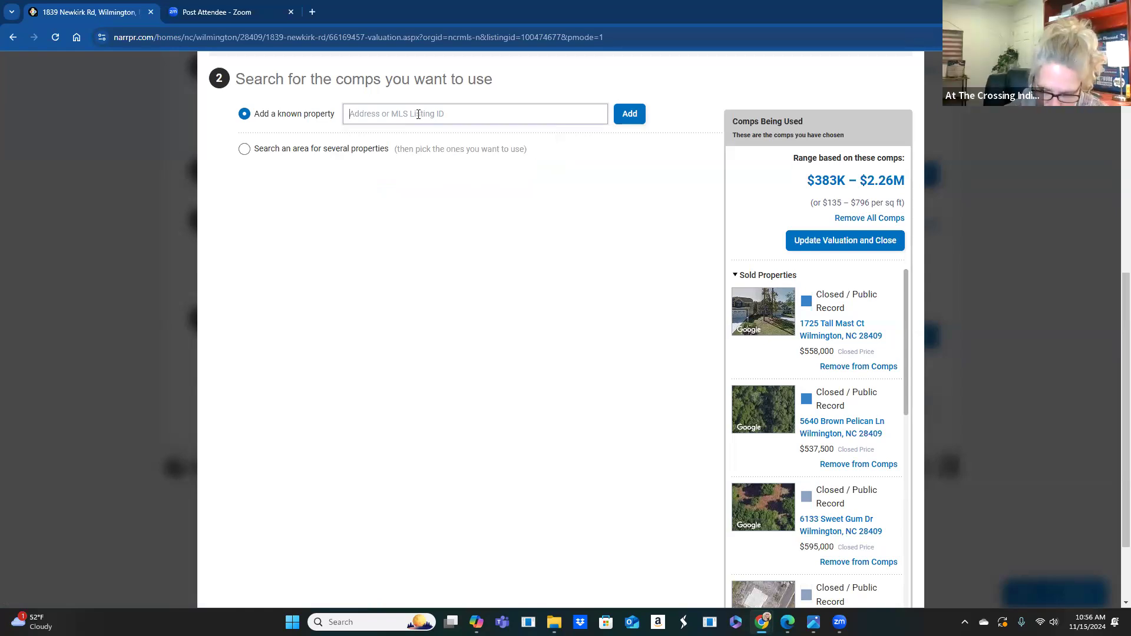
- Add listing ID 100475684 as a comp and dismiss the confirmation
type("100475684")
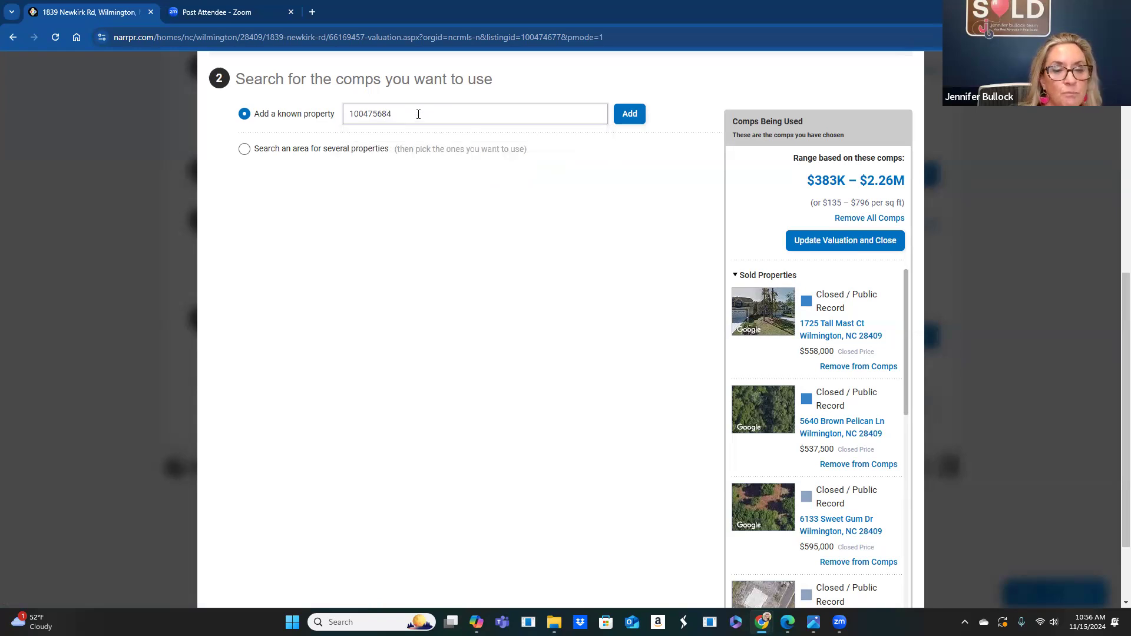
left_click(634, 115)
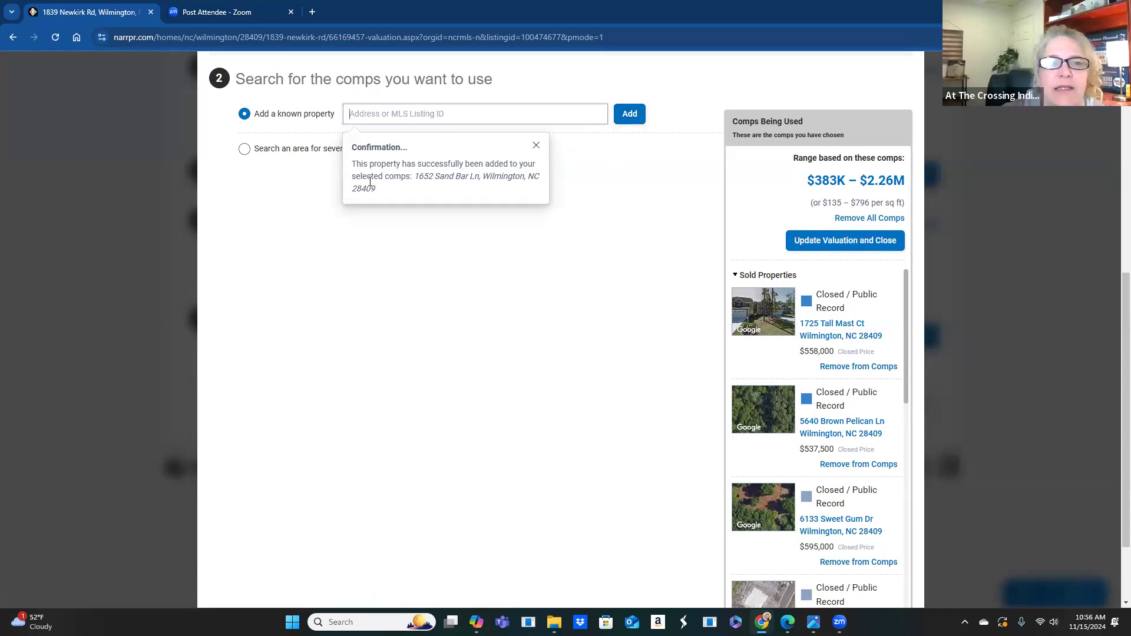
left_click(536, 145)
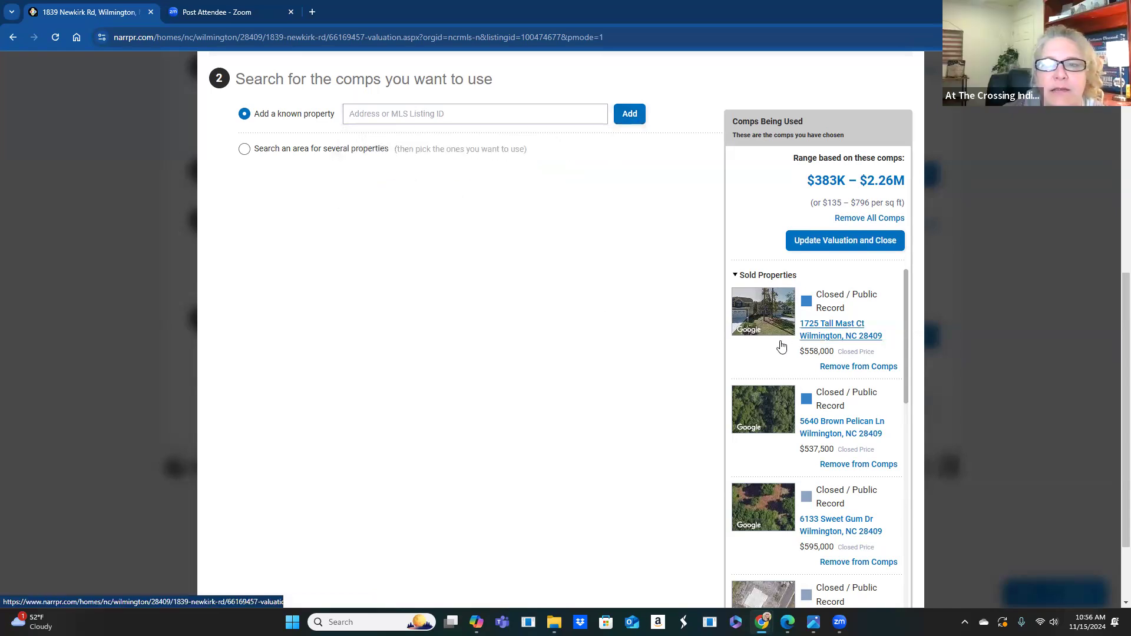
left_click(363, 114)
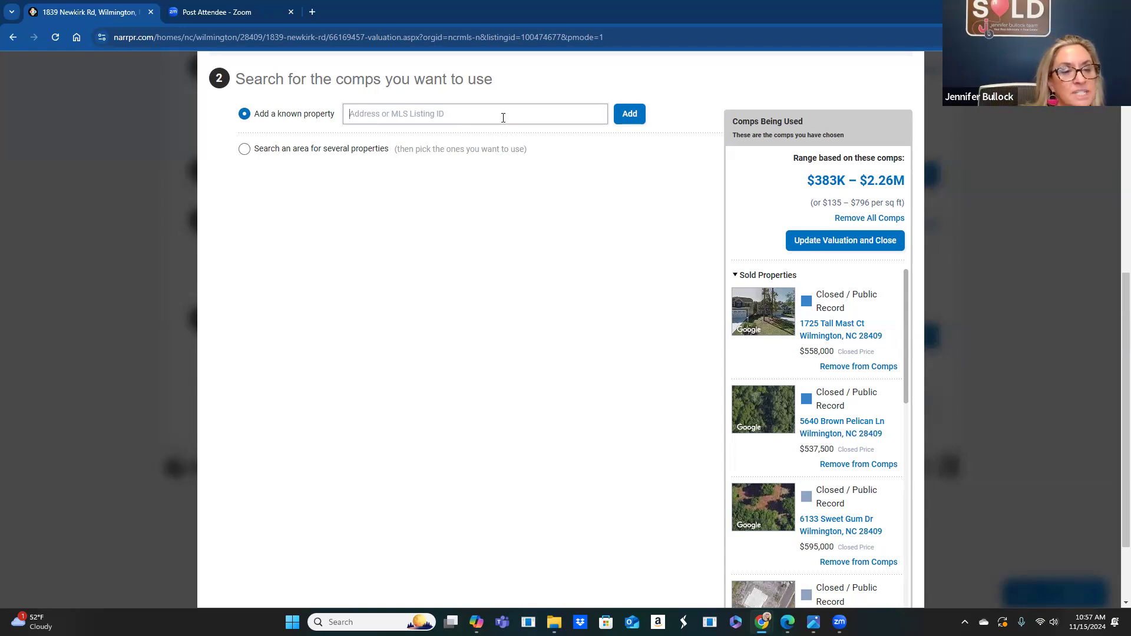
- Try adding listing 100459859 twice; both attempts fail as an unrecognised location
type("1004")
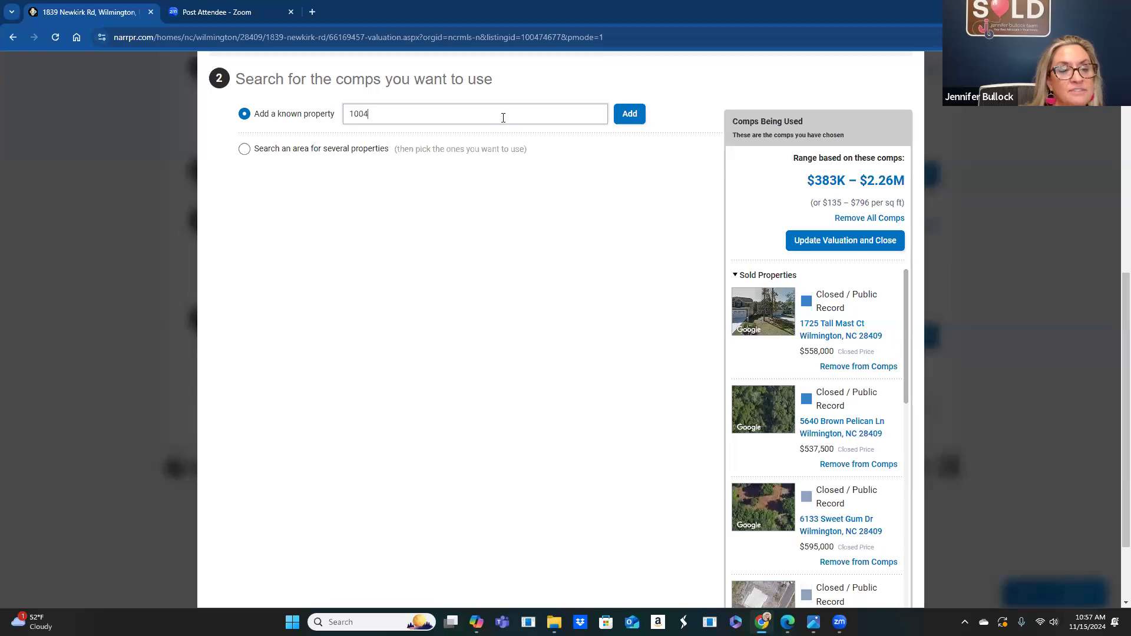
type("59859")
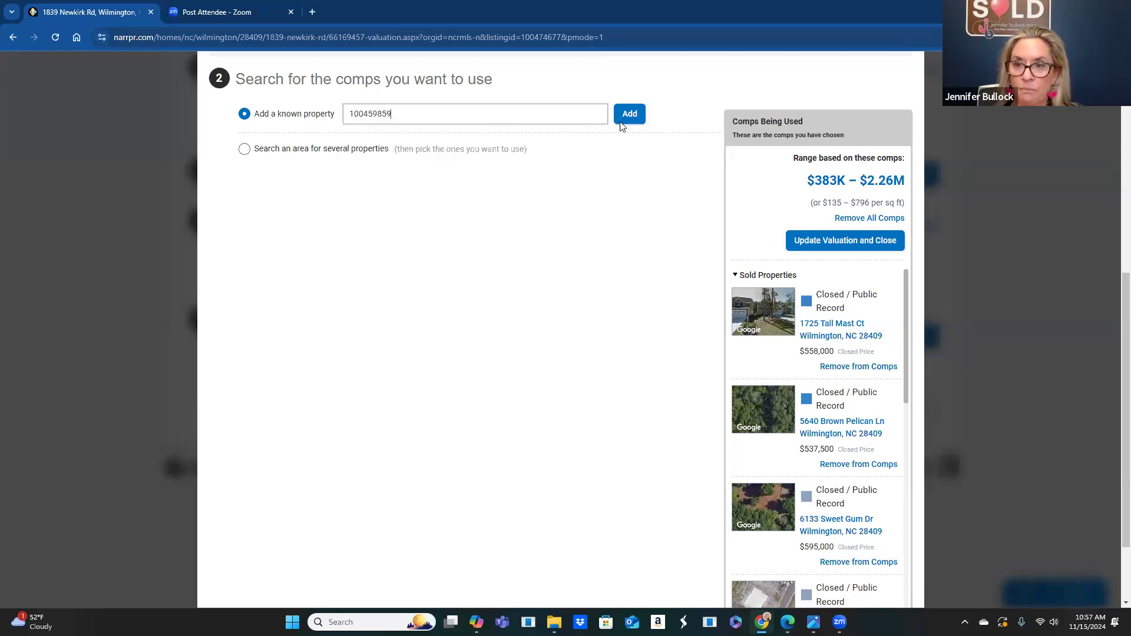
left_click(624, 116)
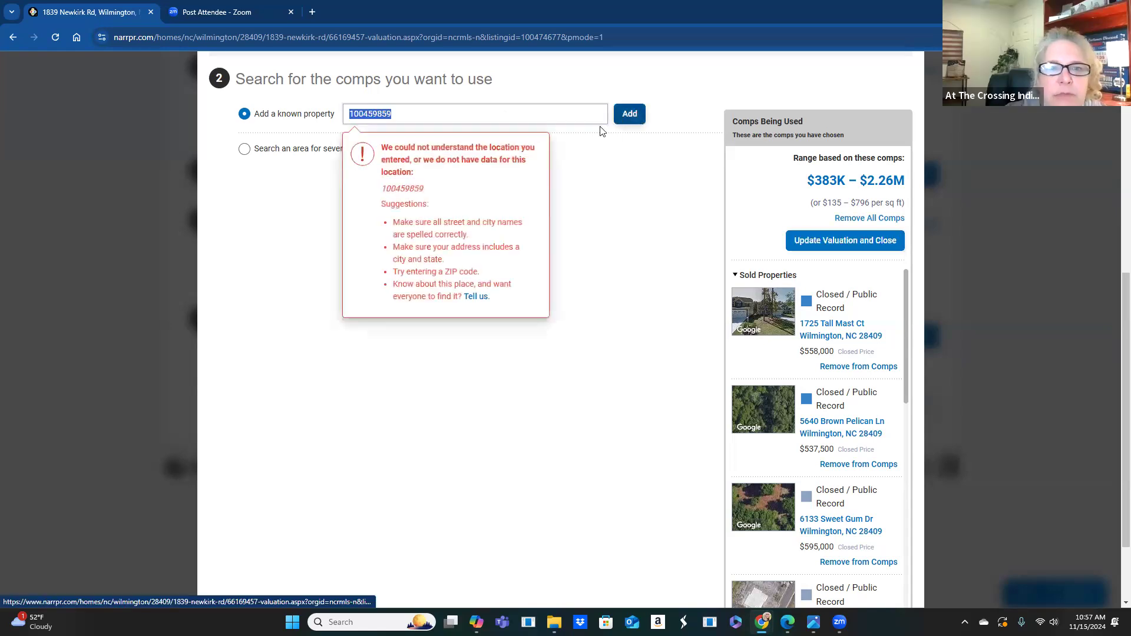
left_click(412, 112)
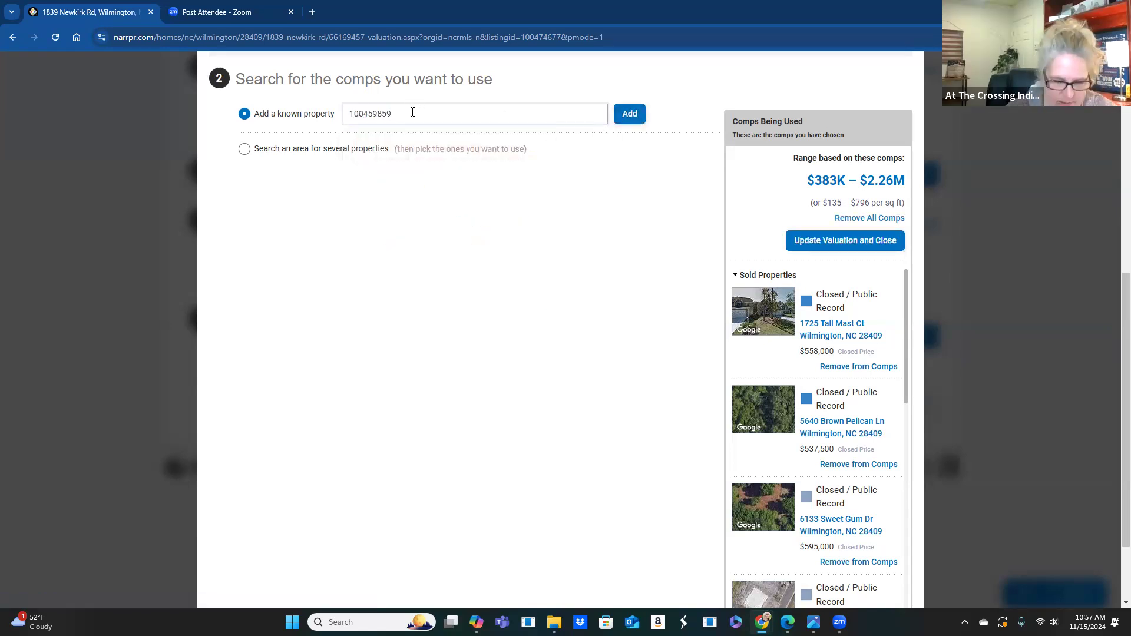
key("BackSpace")
key("BackSpace")
key("BackSpace")
key("BackSpace")
key("BackSpace")
key("BackSpace")
key("BackSpace")
key("BackSpace")
key("BackSpace")
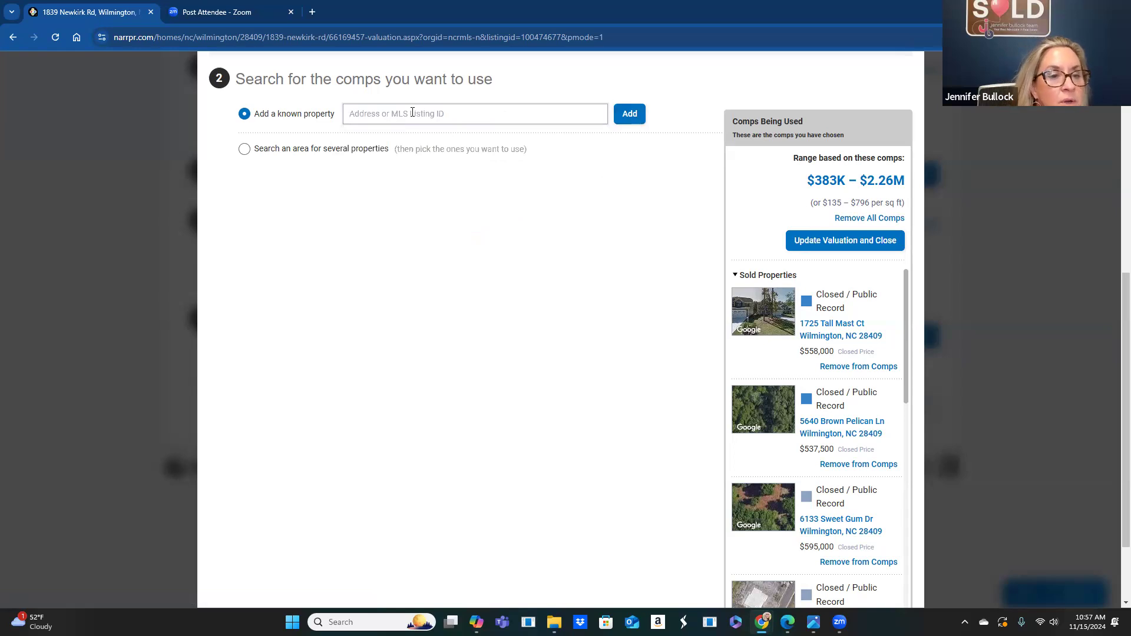
type("1004")
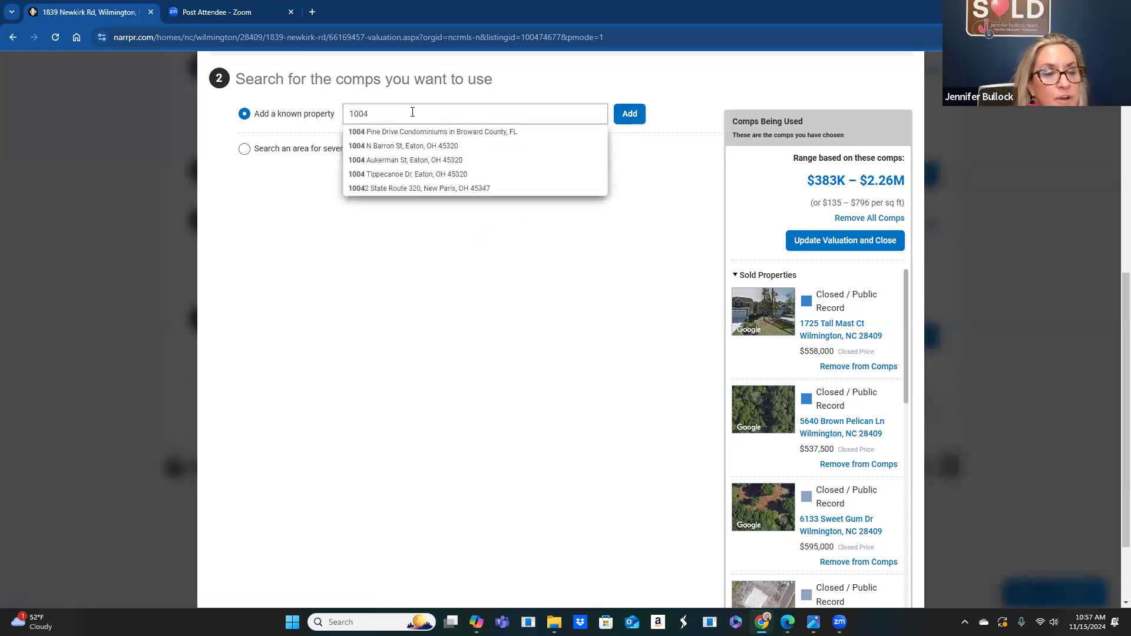
type("5")
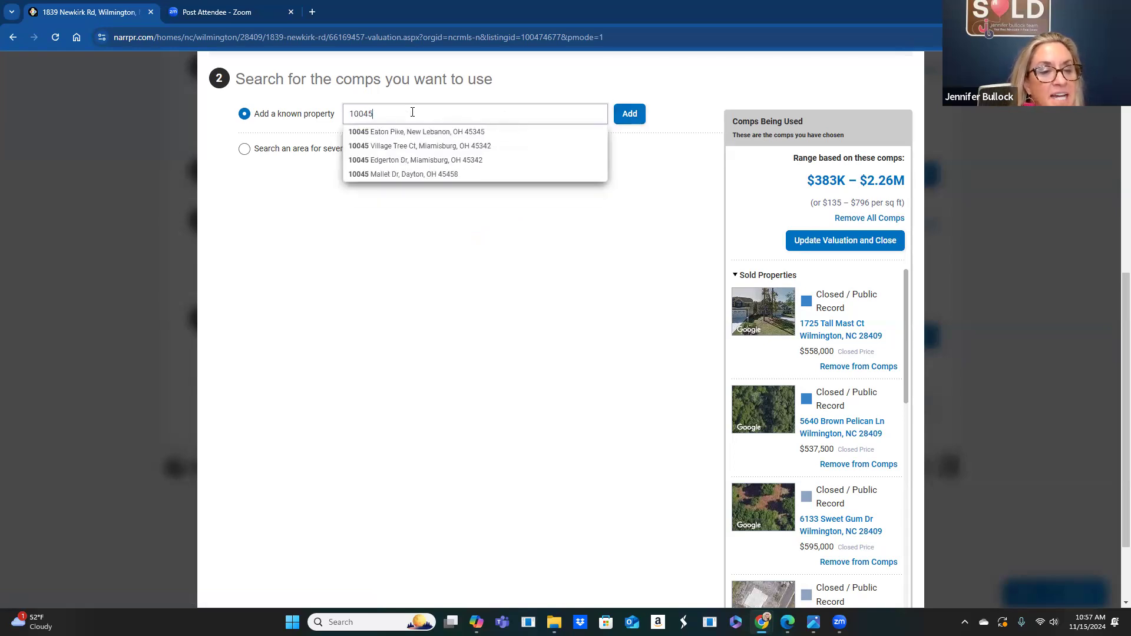
type("9")
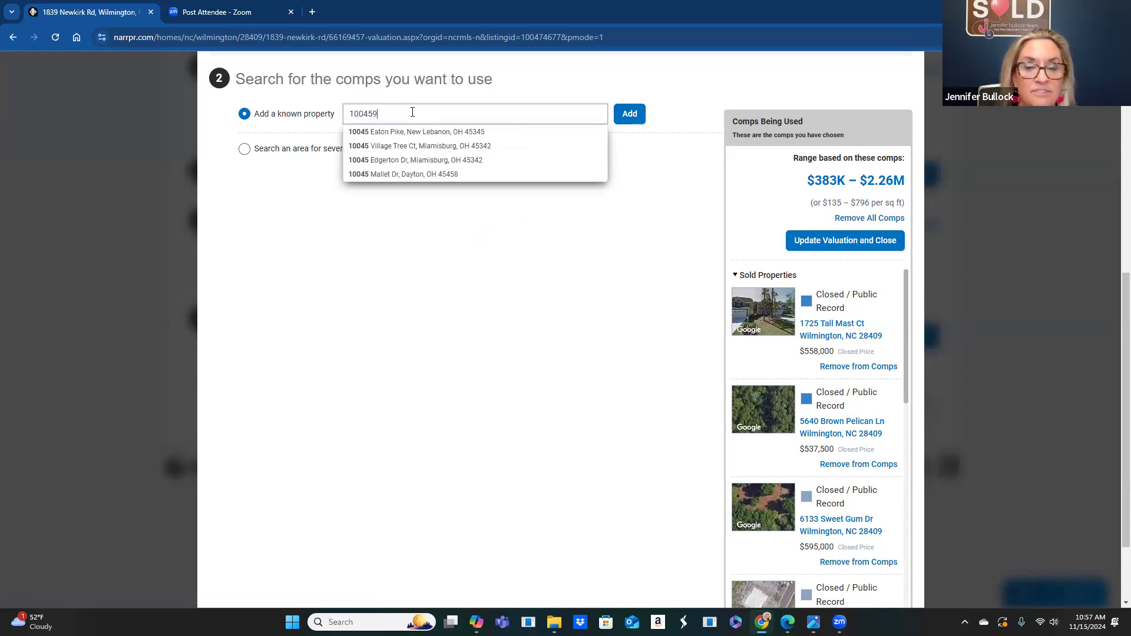
type("859")
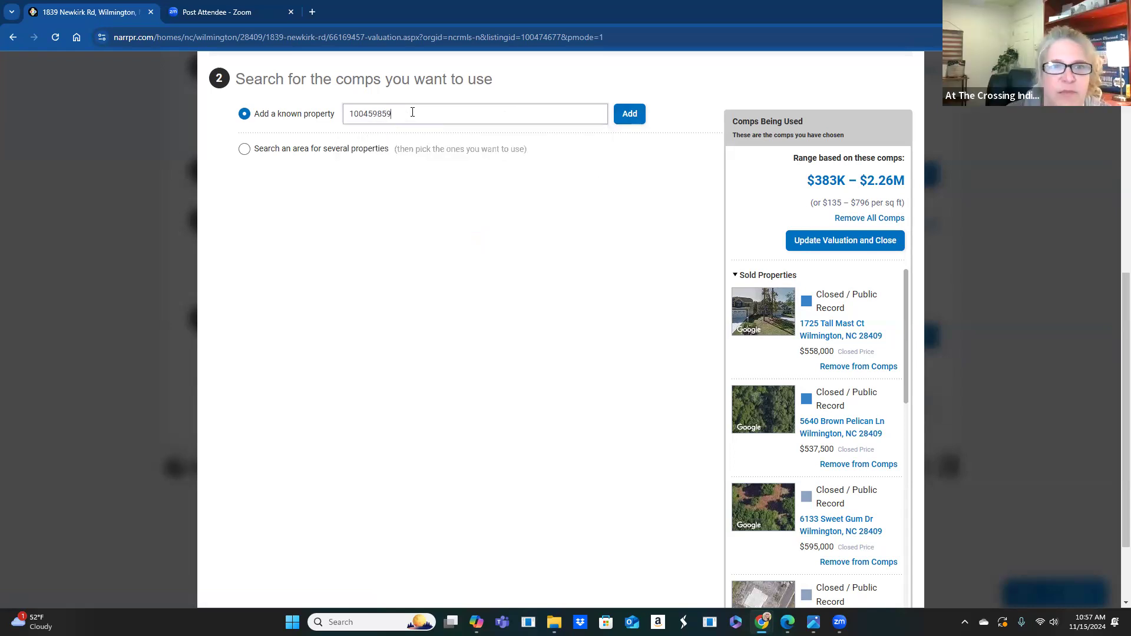
left_click(628, 118)
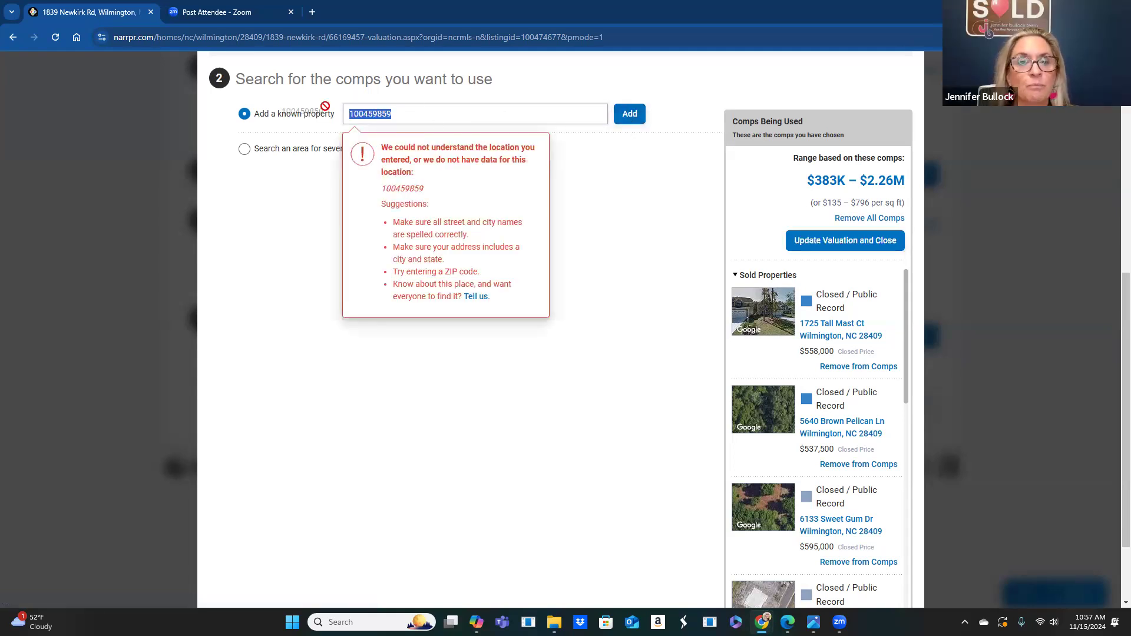
key("BackSpace")
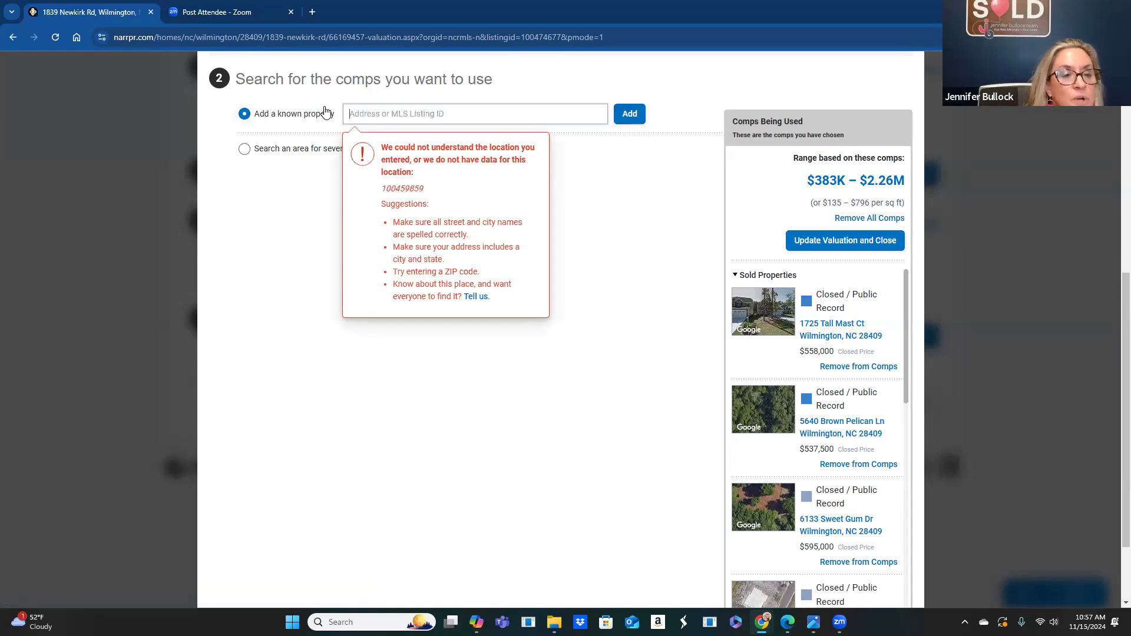
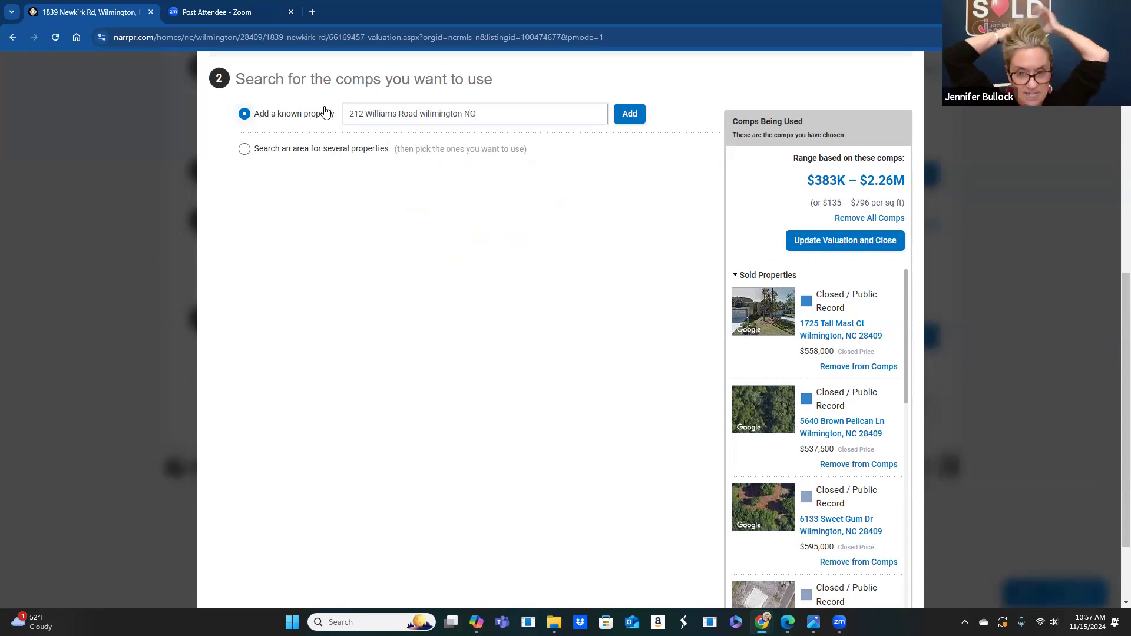
key("Return")
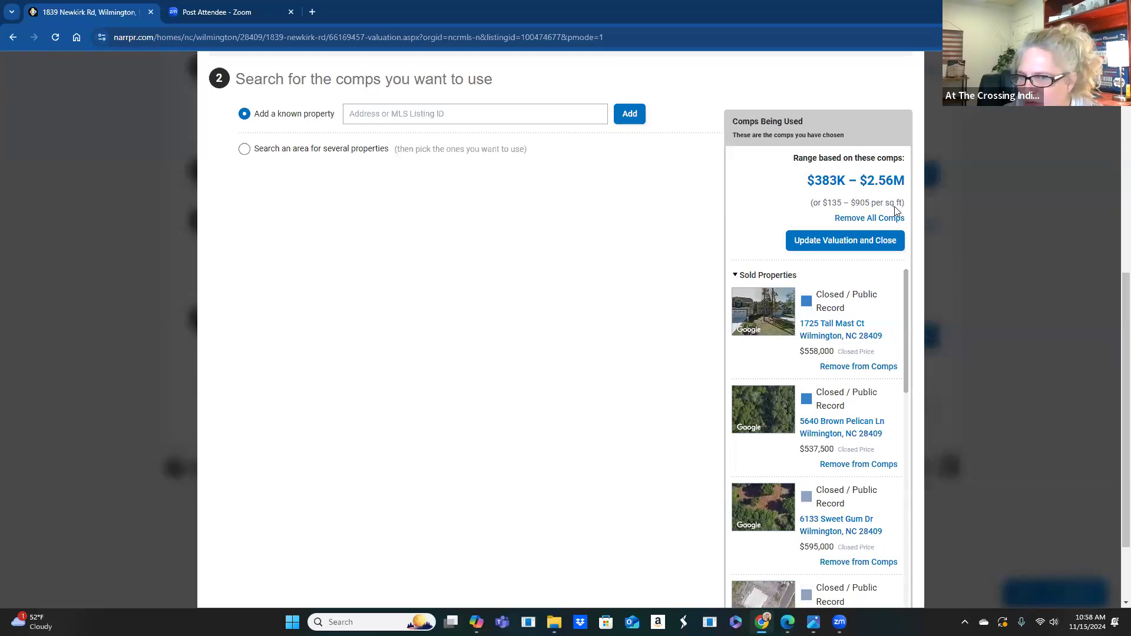
- Update the valuation to a $974,024 comp average and open Adjust Comps
left_click(815, 241)
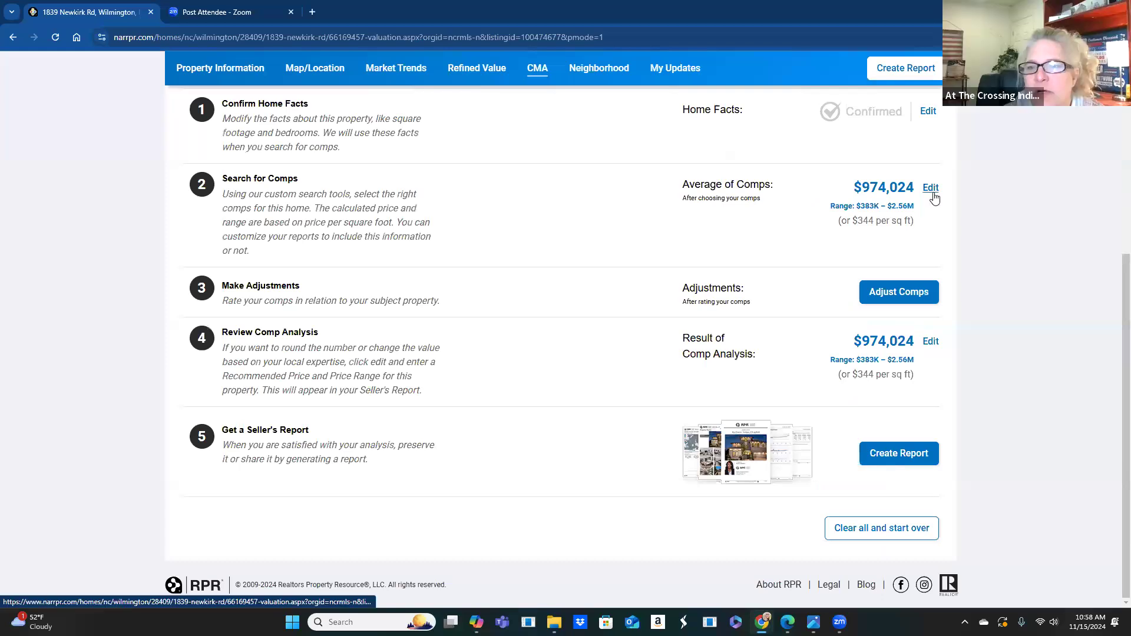
left_click(899, 292)
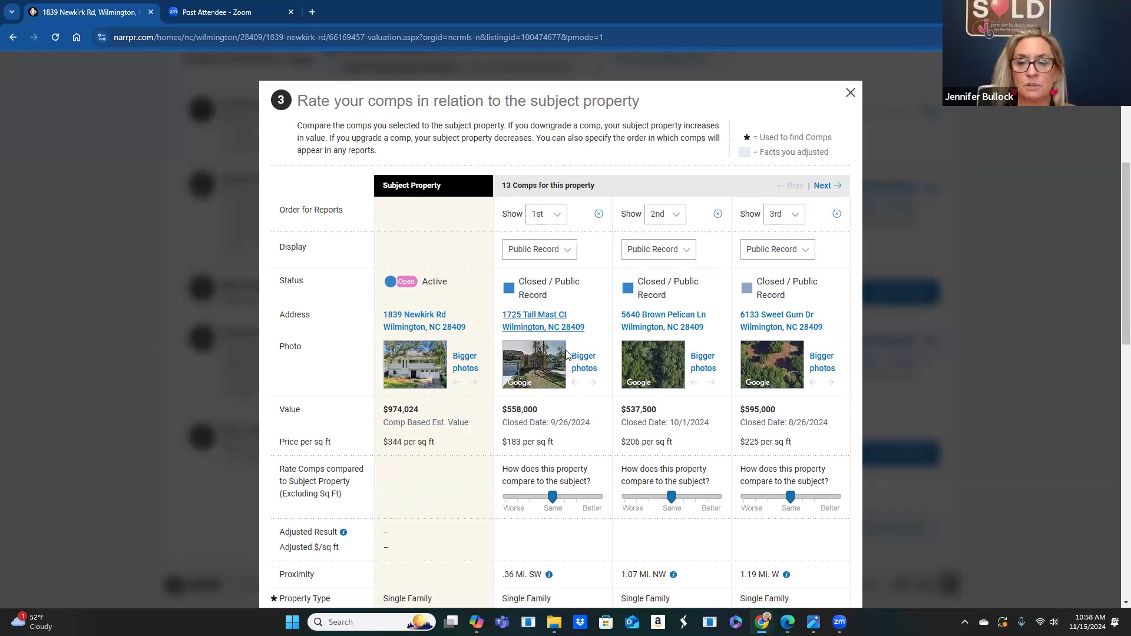
scroll(567, 354, "down", 1)
scroll(567, 354, "down", 3)
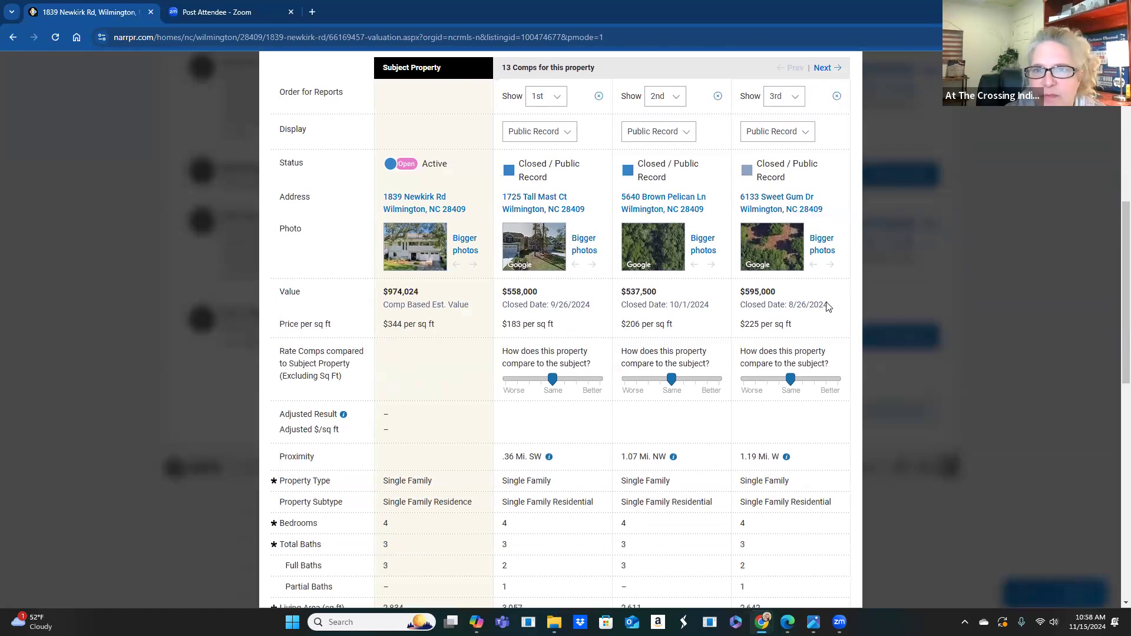
left_click(825, 70)
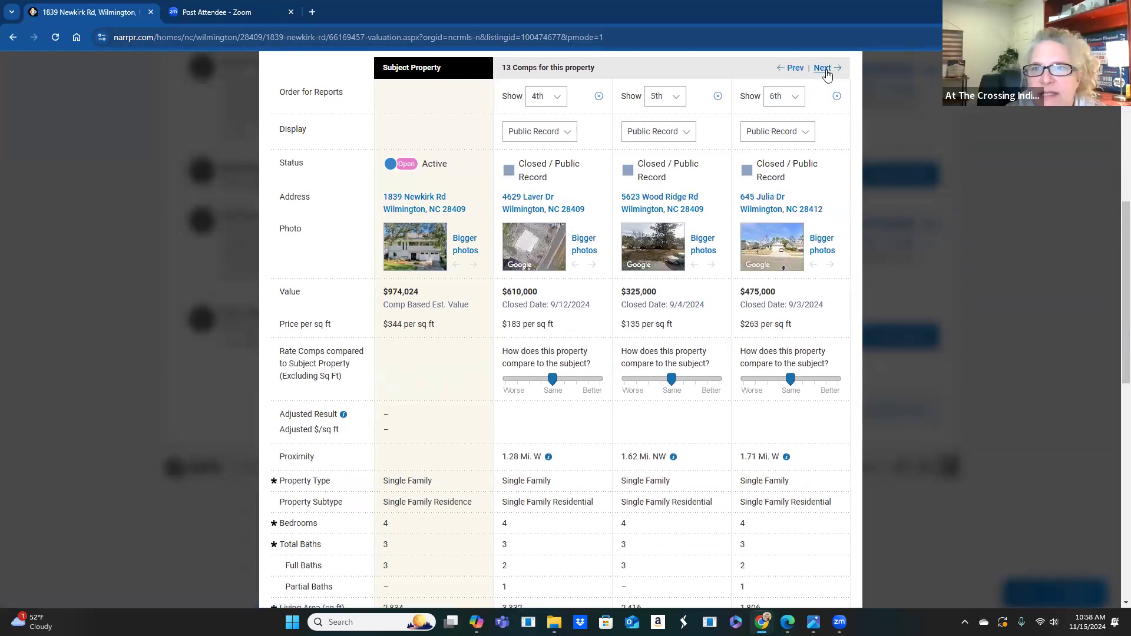
left_click(828, 68)
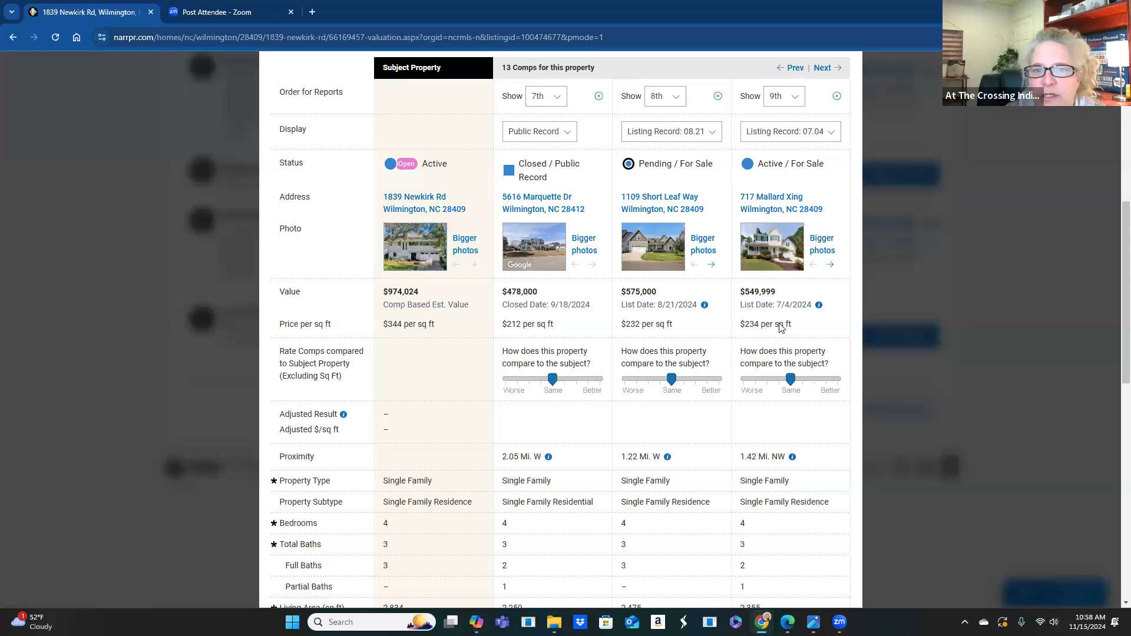
left_click(823, 69)
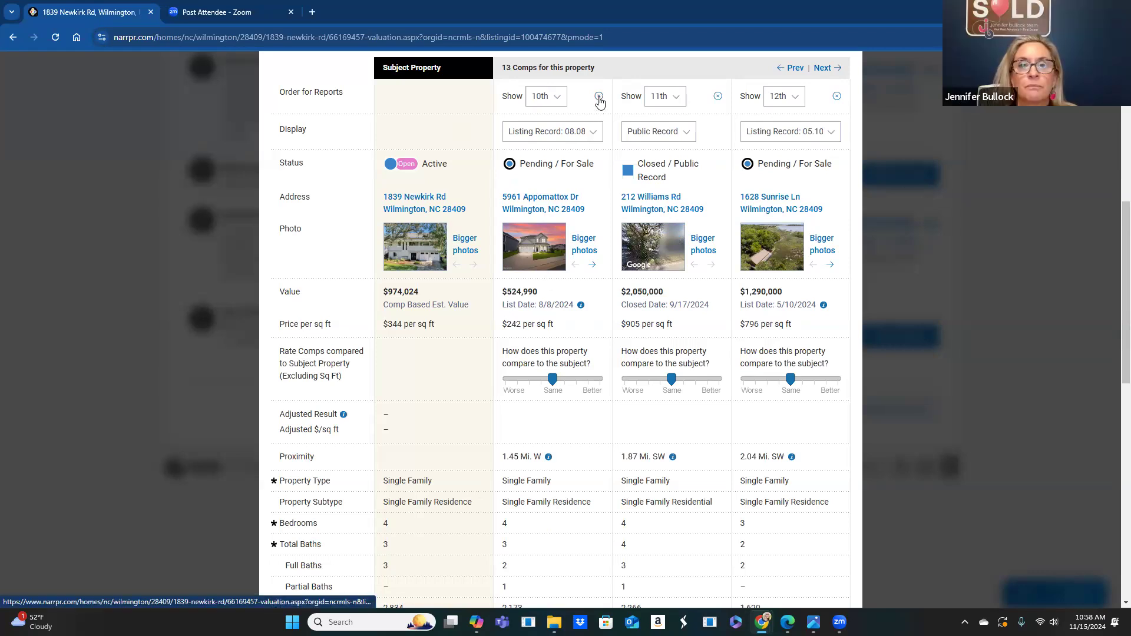
left_click(598, 96)
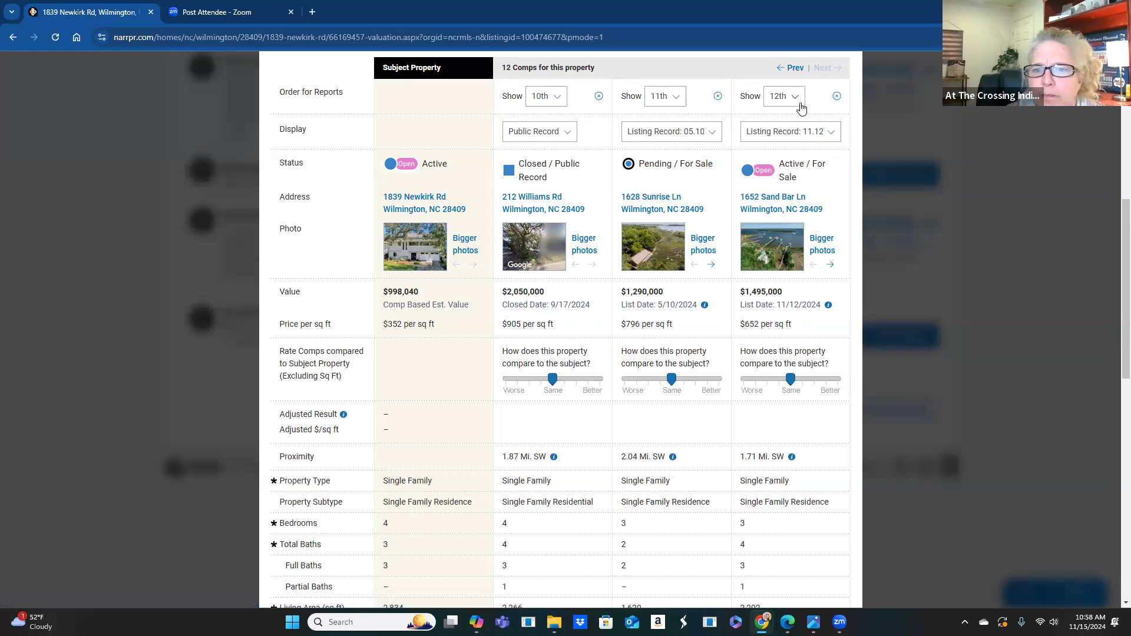
left_click(793, 69)
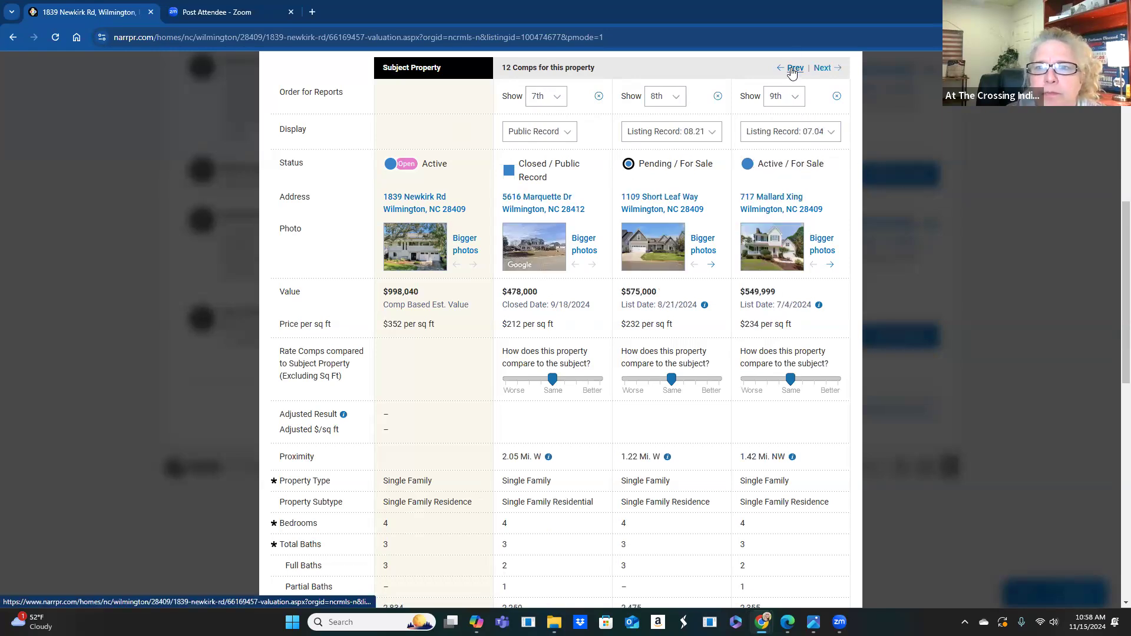
left_click(793, 69)
left_click(792, 69)
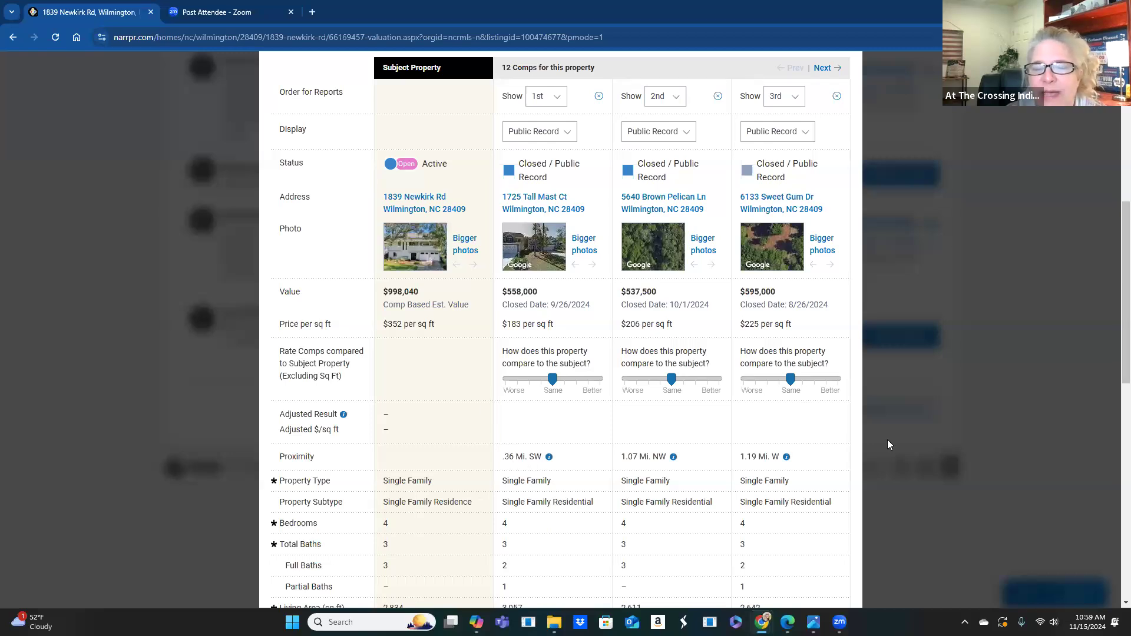
left_click(599, 98)
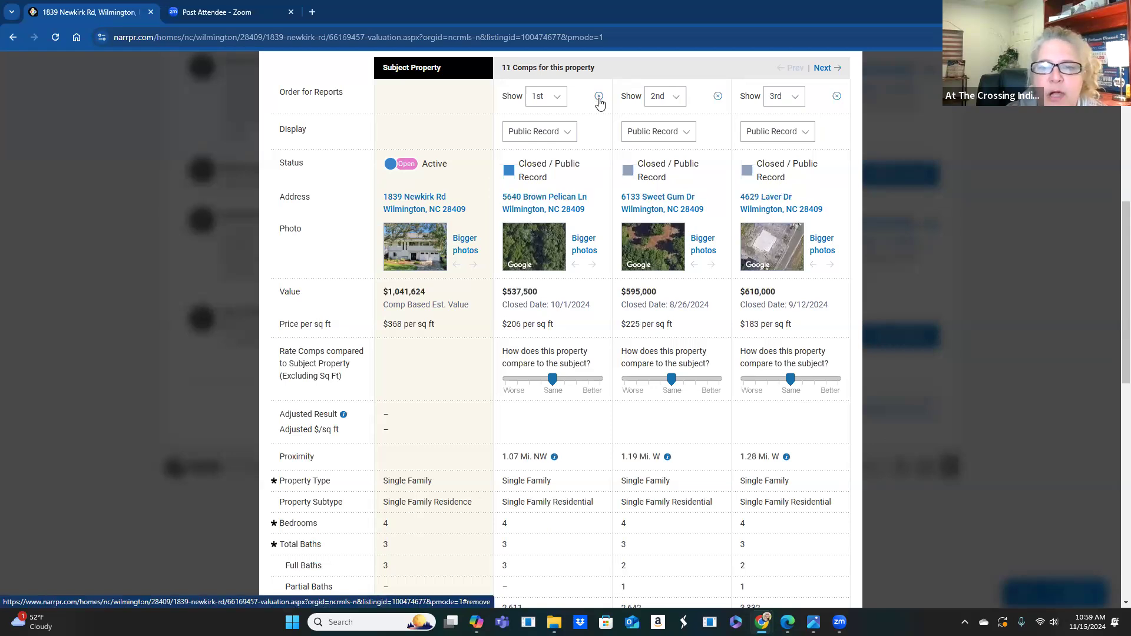
left_click(599, 98)
left_click(599, 98)
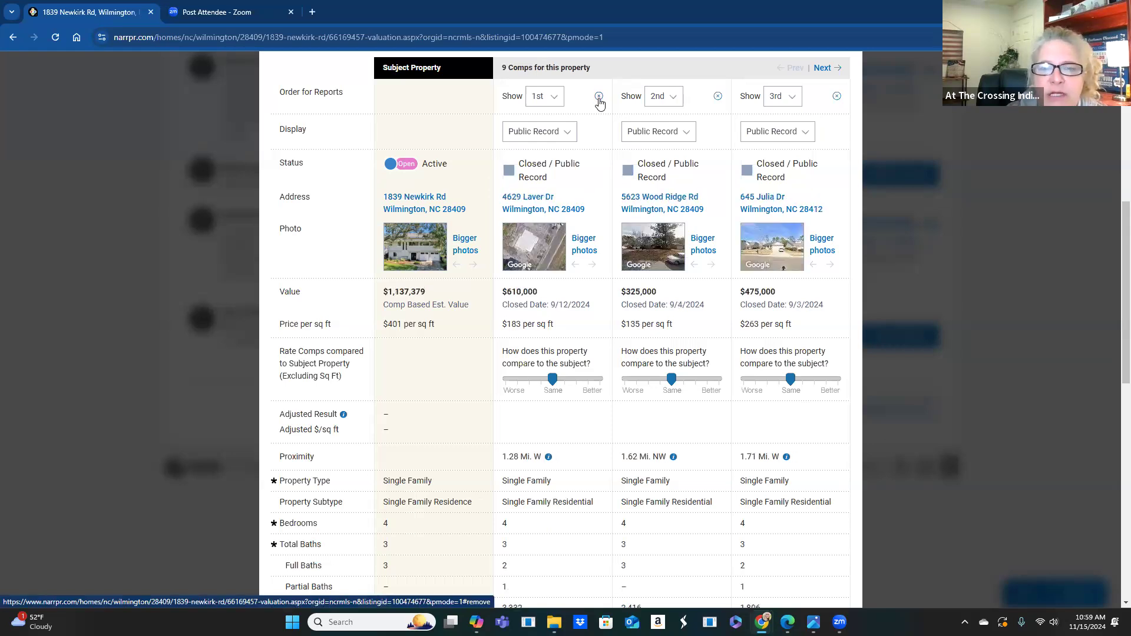
left_click(598, 98)
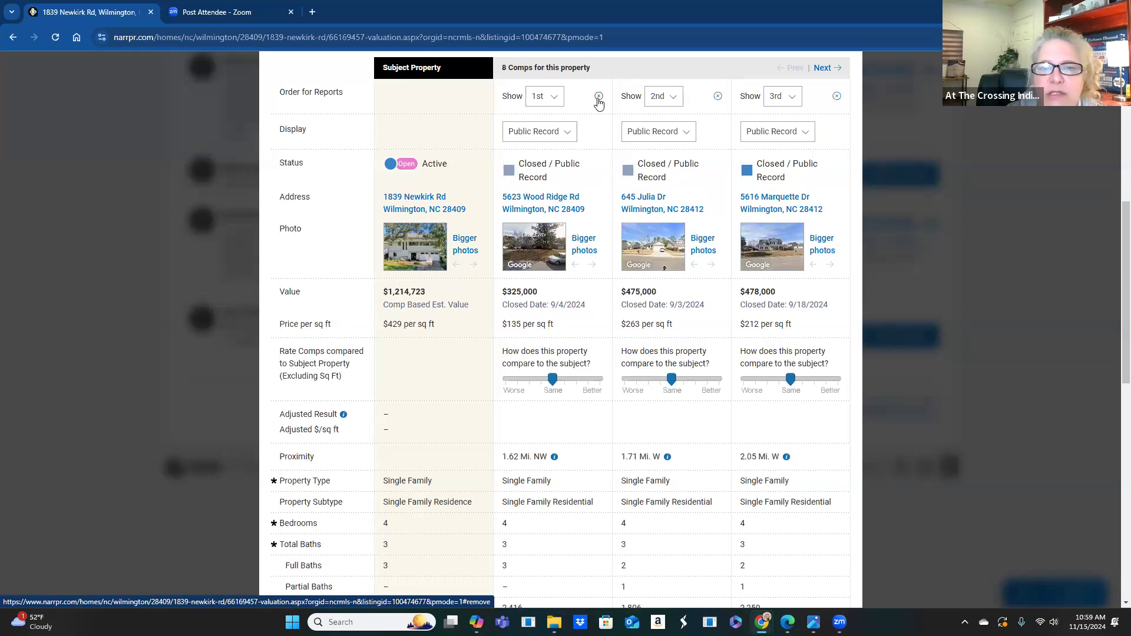
left_click(599, 97)
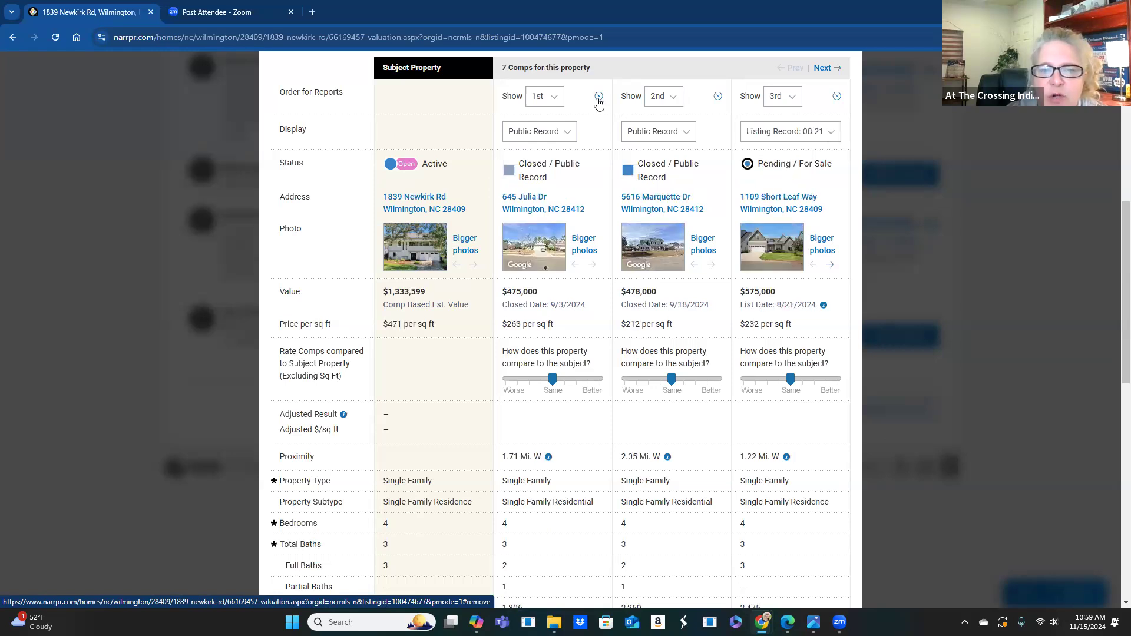
left_click(599, 98)
left_click(599, 97)
left_click(599, 98)
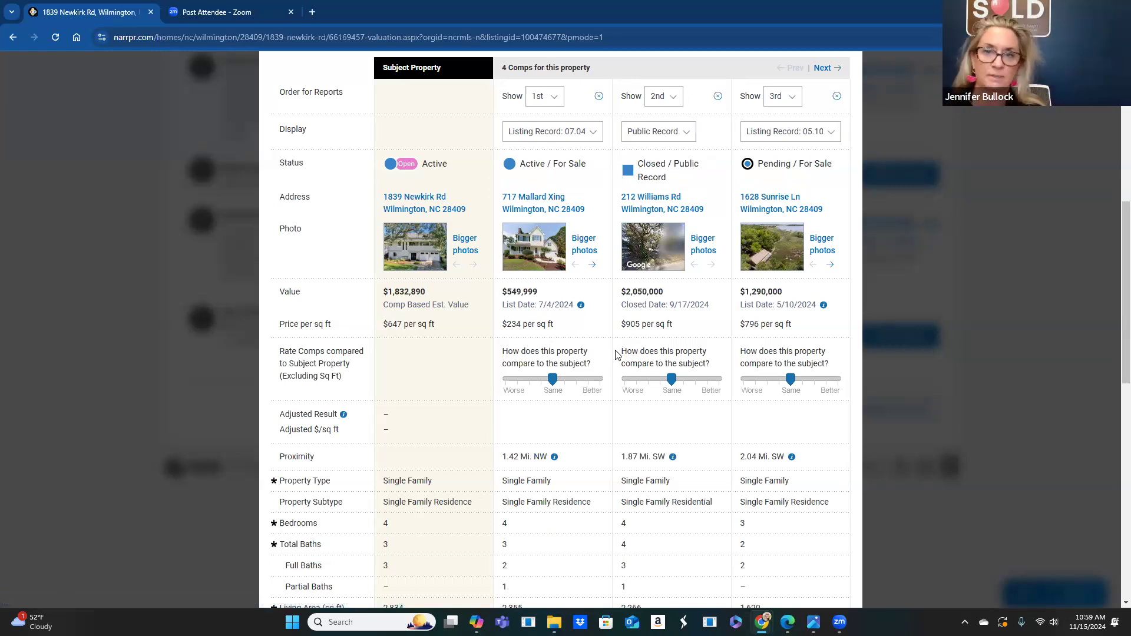
left_click(599, 96)
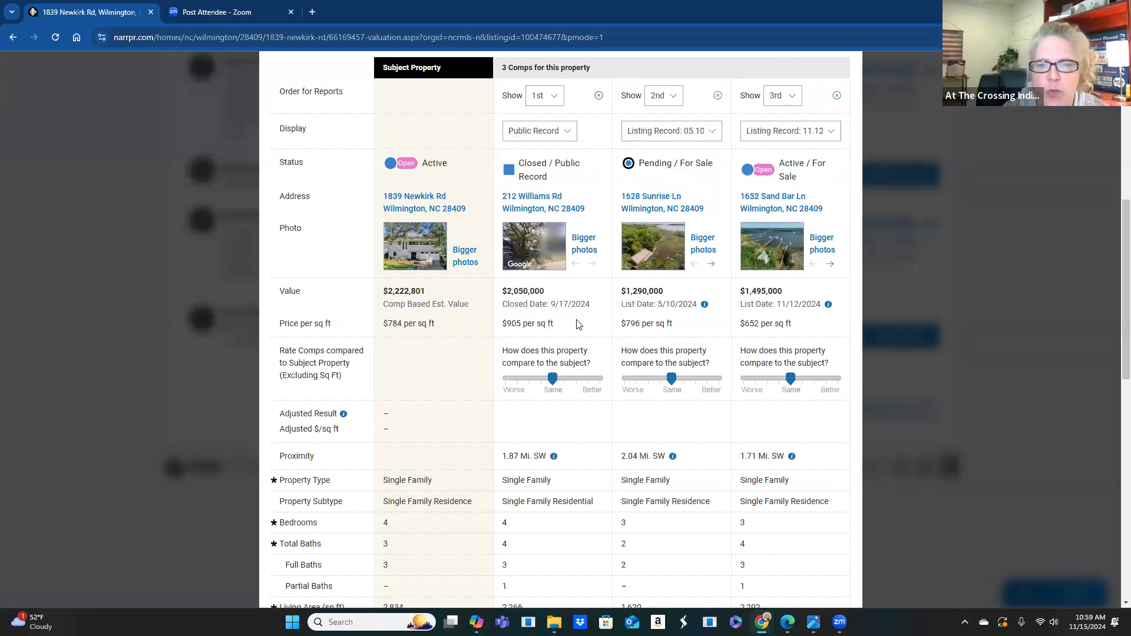
- Switch the rating table to bigger photos for every property
scroll(577, 324, "up", 1)
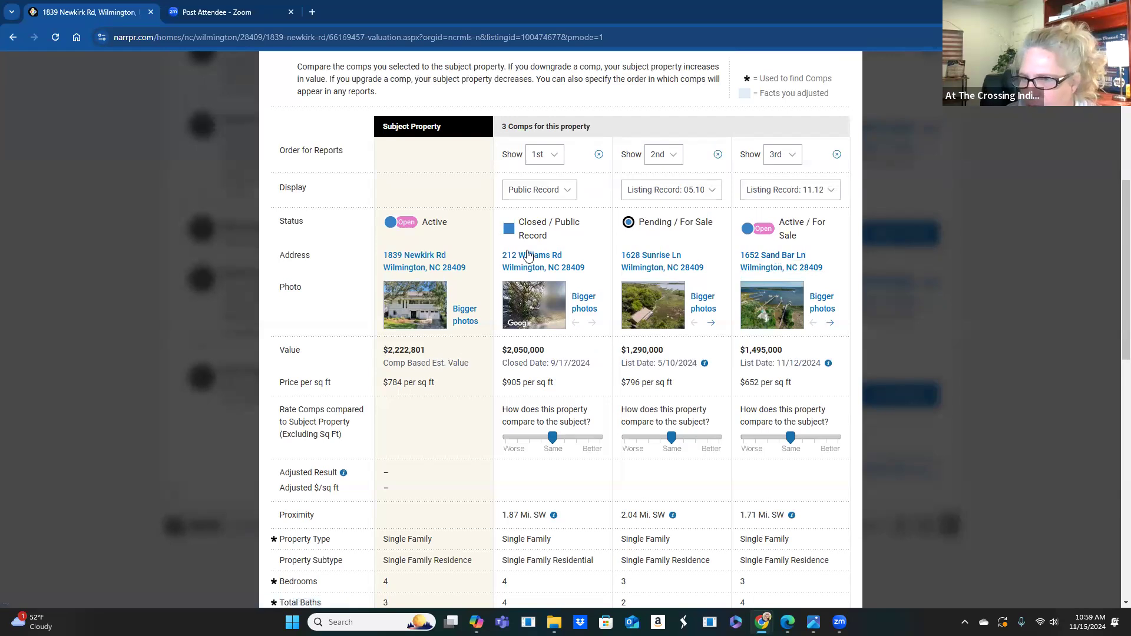
scroll(608, 408, "down", 1)
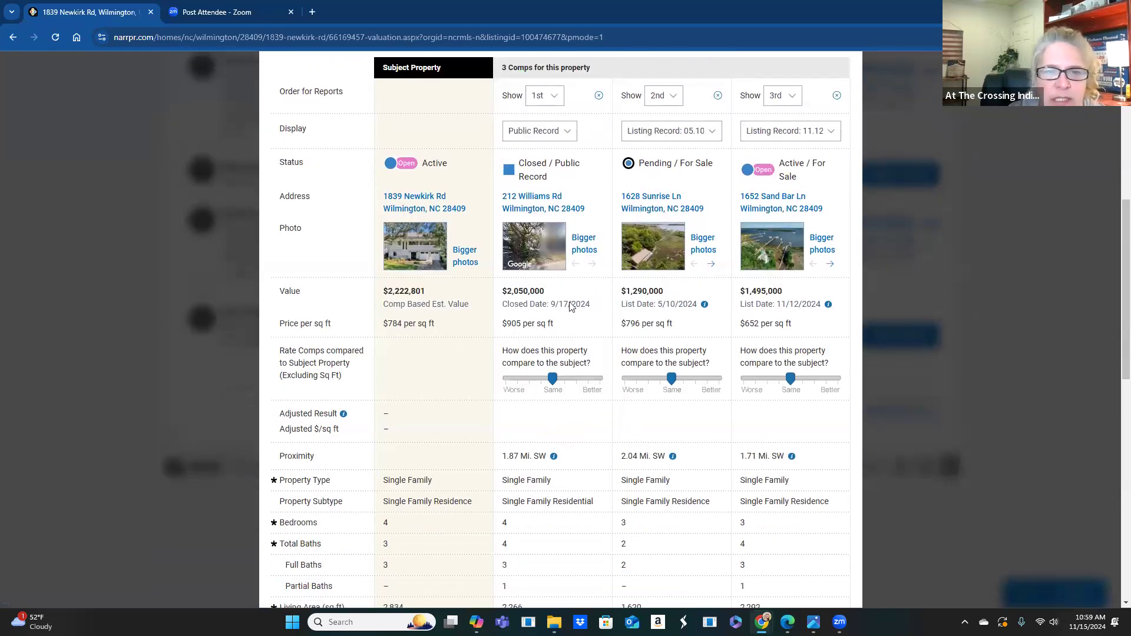
left_click(580, 254)
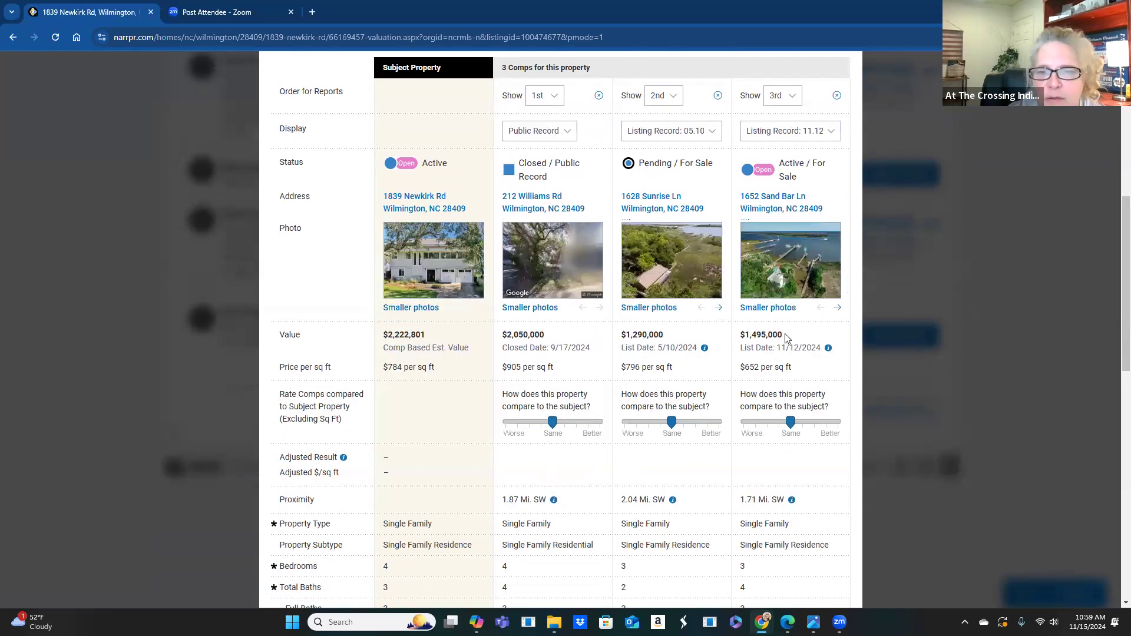
left_click(719, 309)
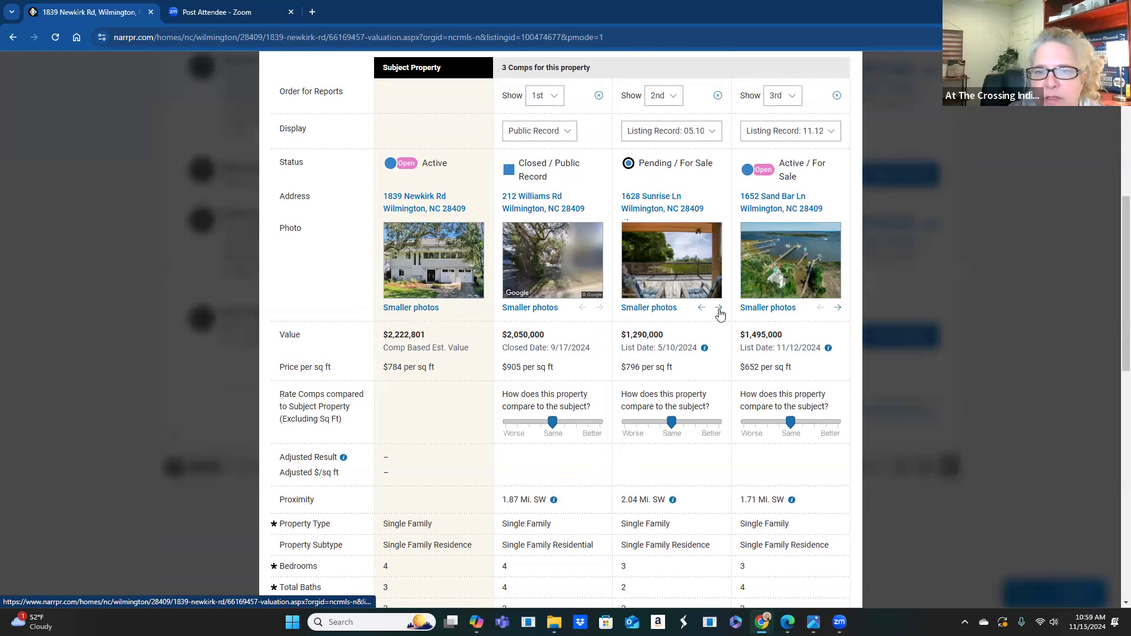
left_click(719, 309)
left_click(719, 309)
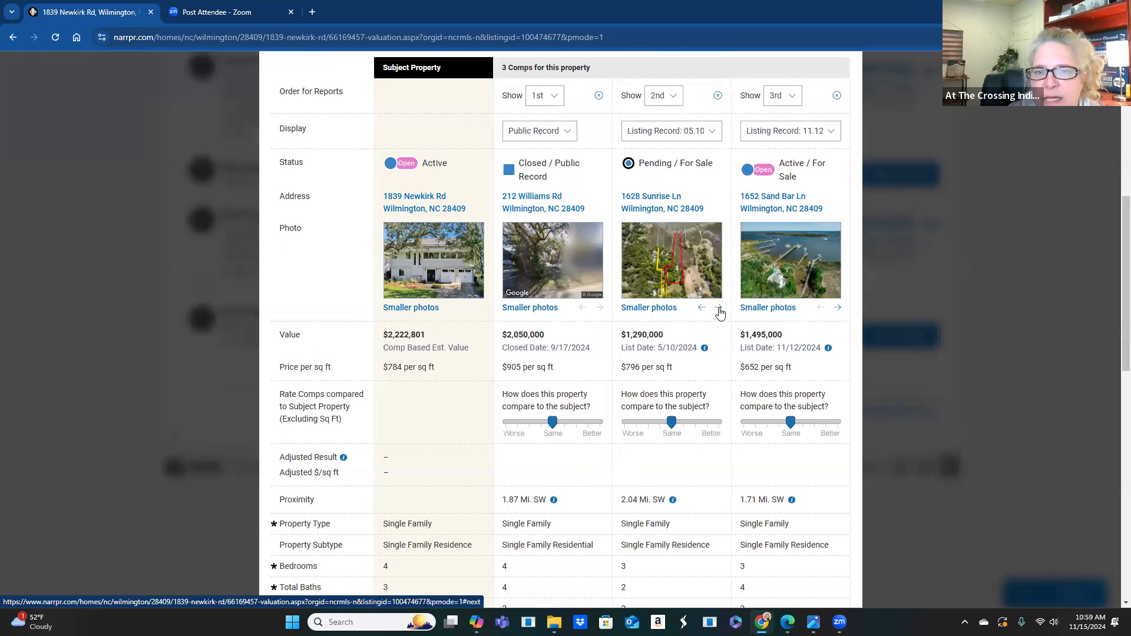
left_click(719, 309)
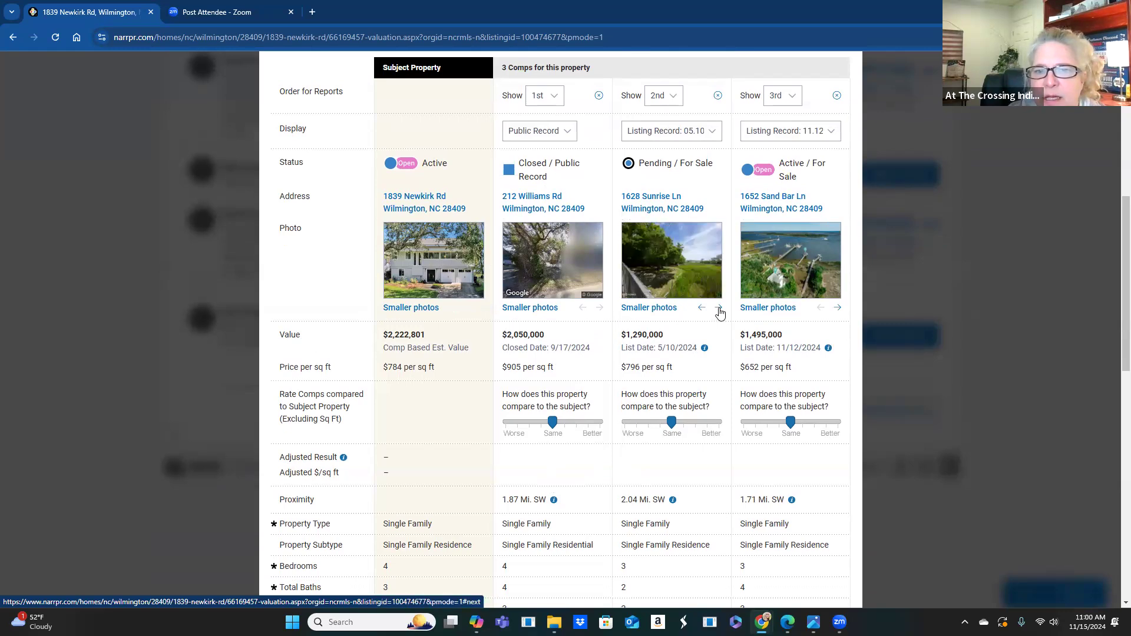
left_click(720, 309)
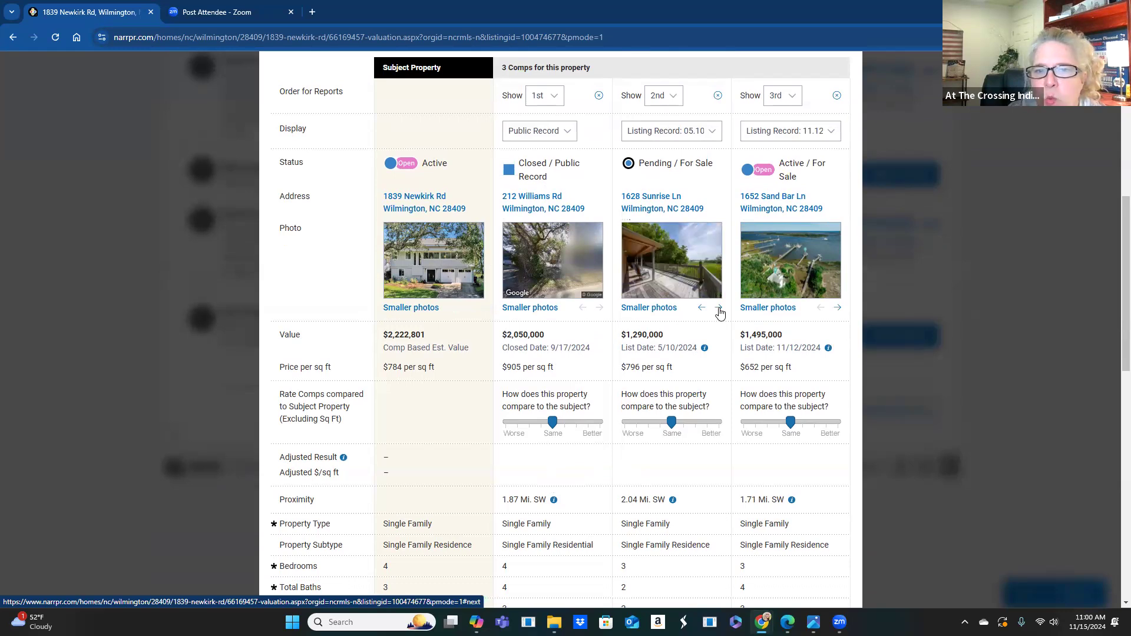
left_click(719, 310)
left_click(719, 309)
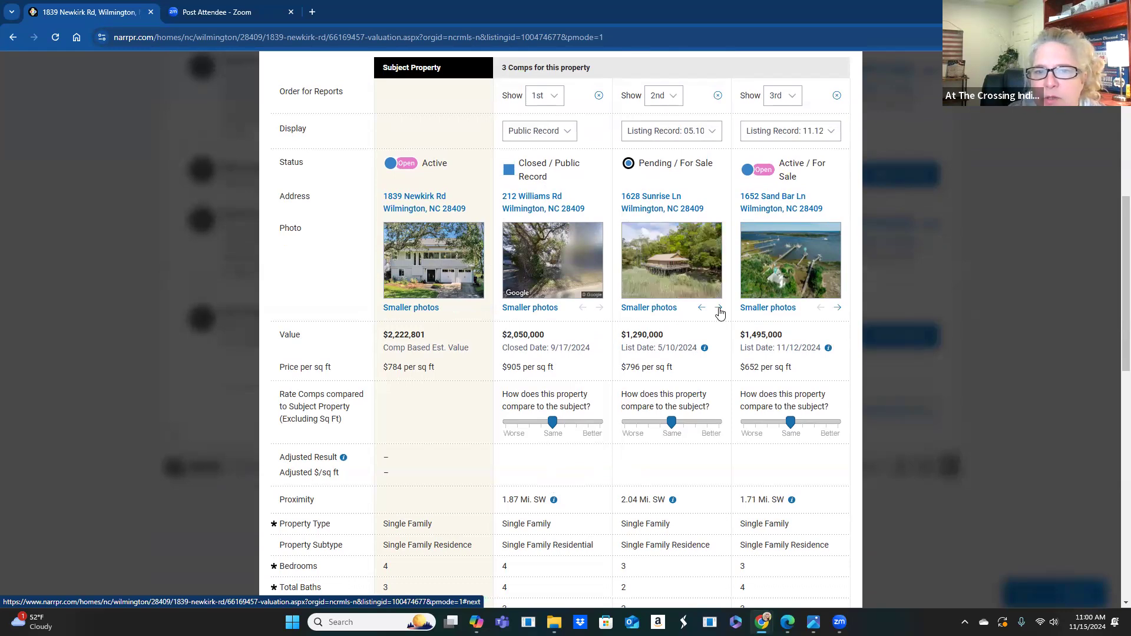
left_click(720, 309)
left_click(720, 310)
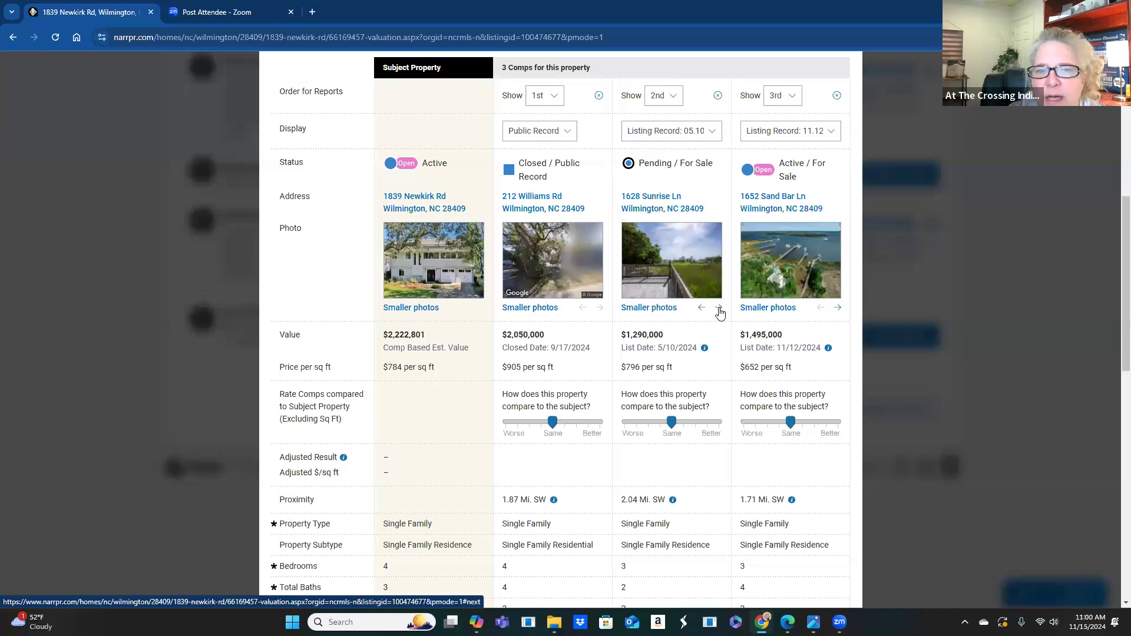
left_click(720, 309)
left_click(719, 310)
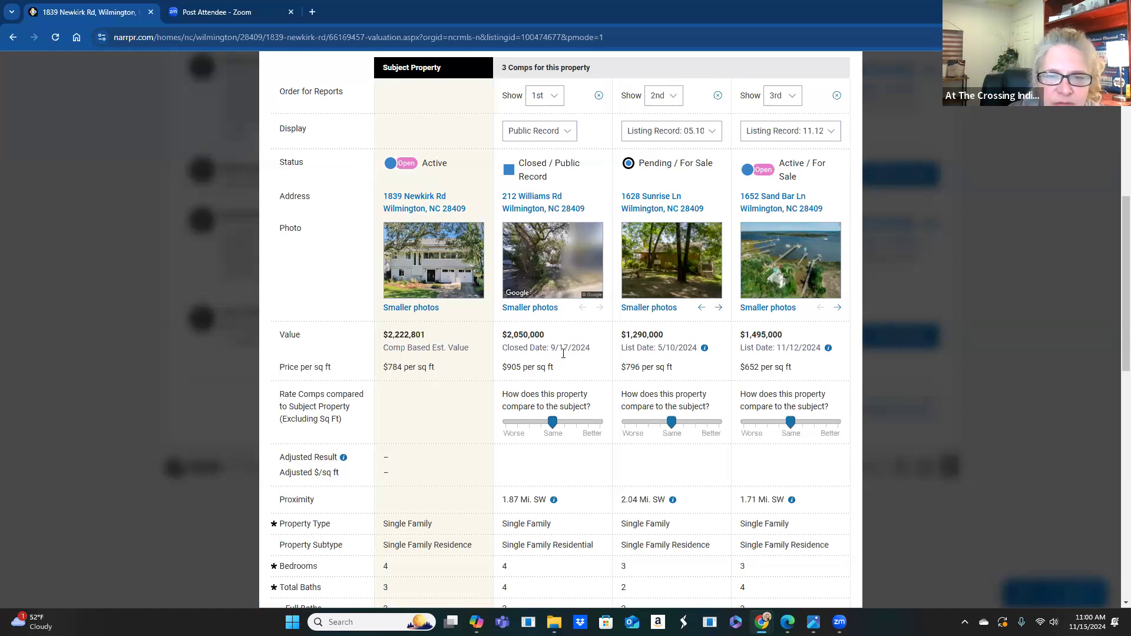
scroll(563, 339, "down", 1)
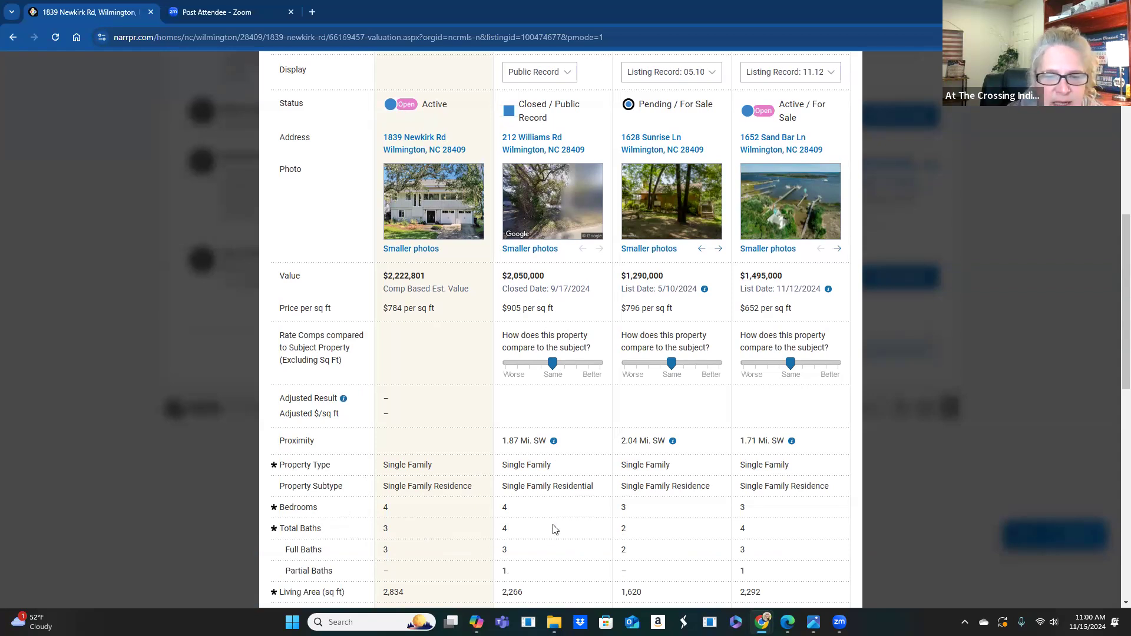
scroll(554, 529, "down", 1)
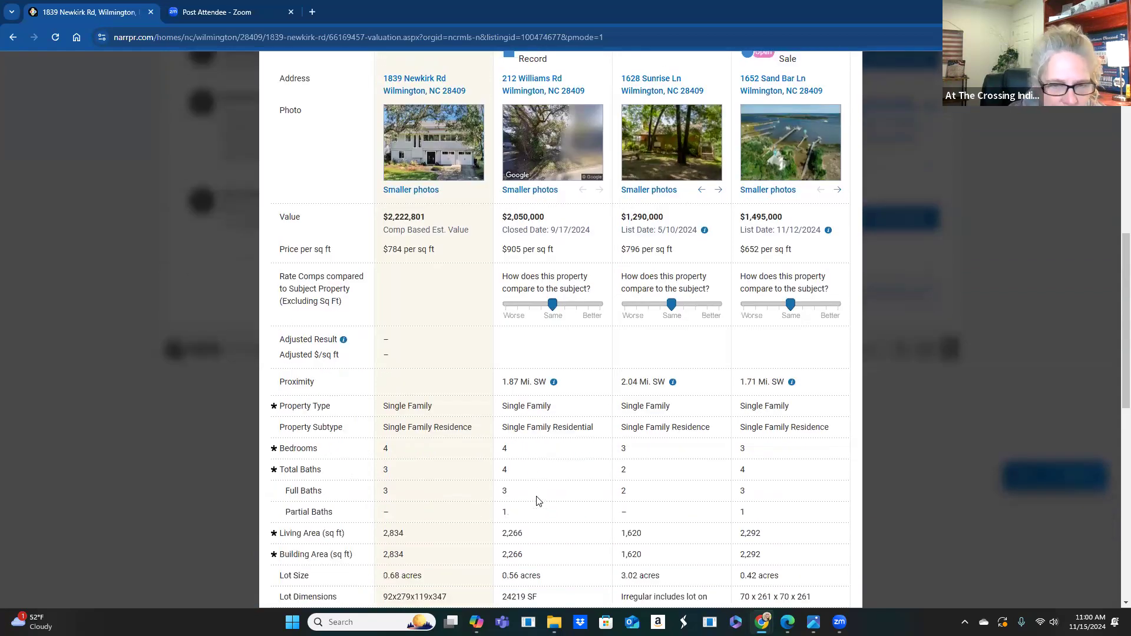
left_click(566, 311)
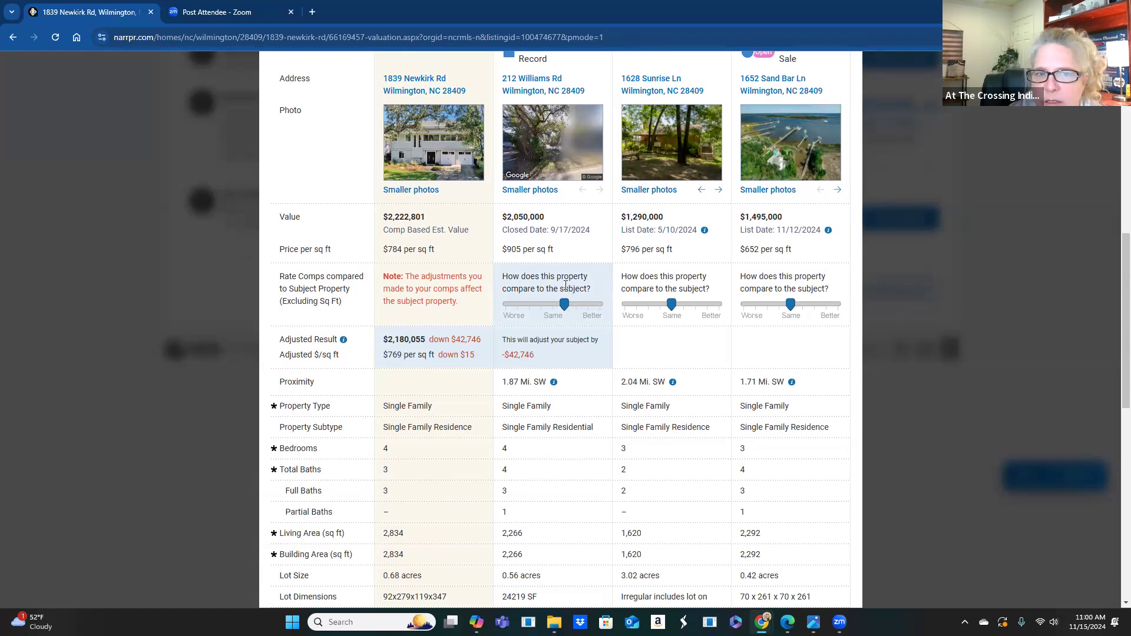
scroll(573, 318, "down", 1)
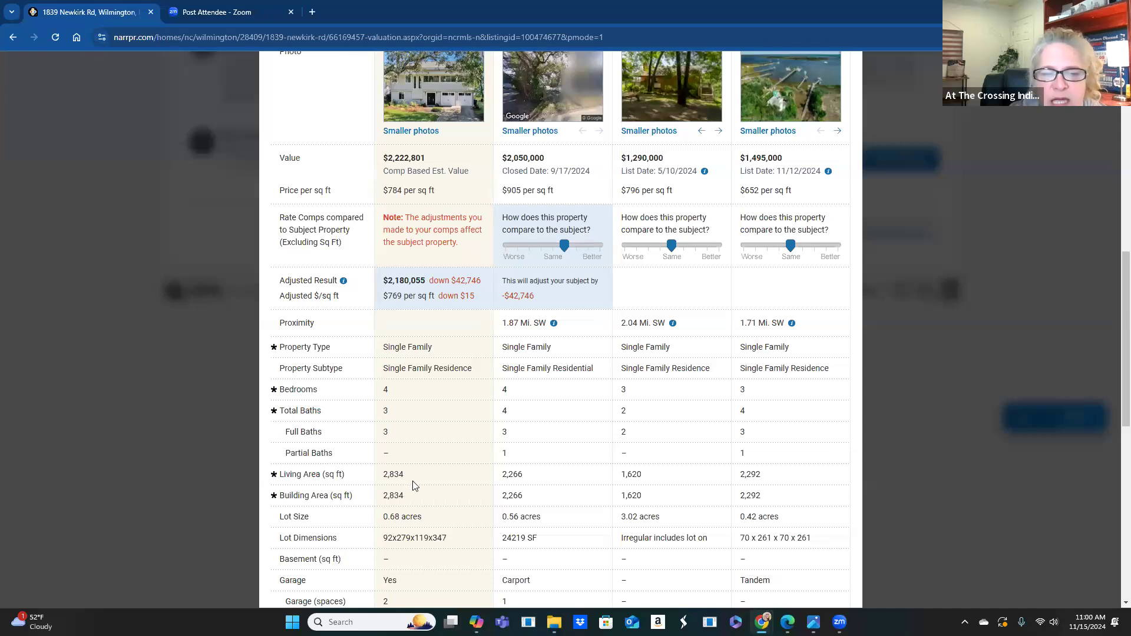
left_click(555, 246)
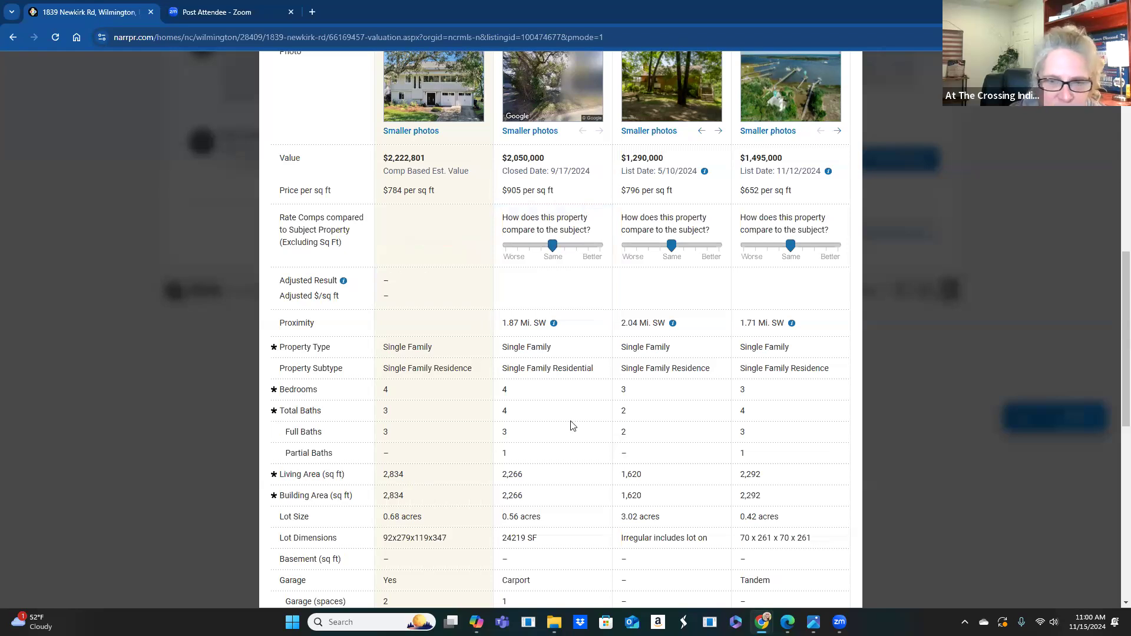
scroll(577, 436, "down", 1)
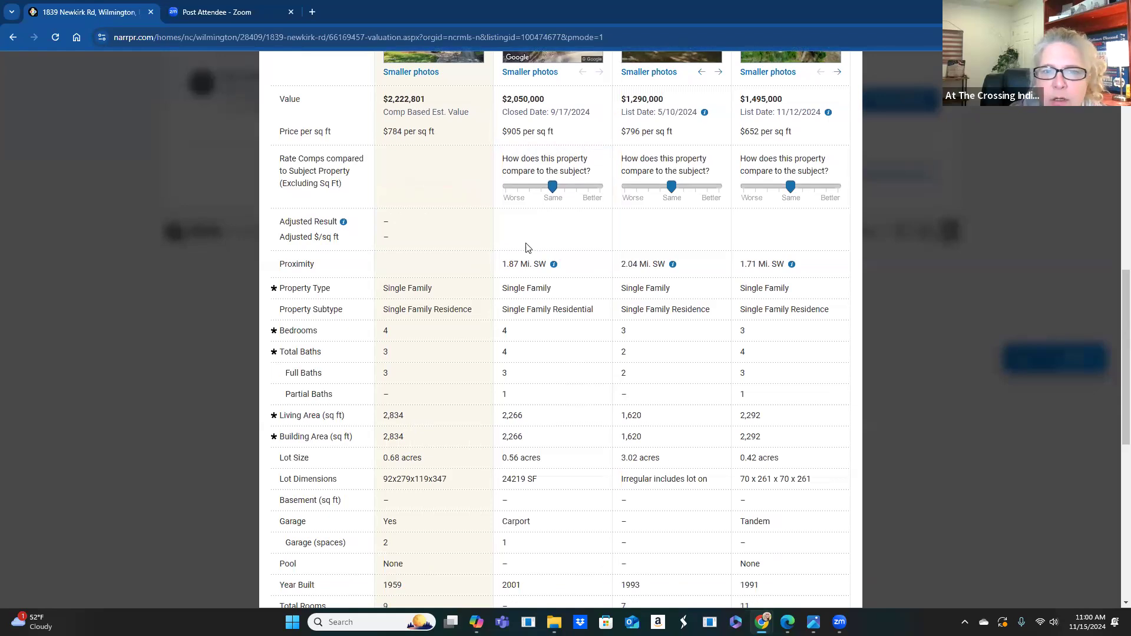
left_click(540, 188)
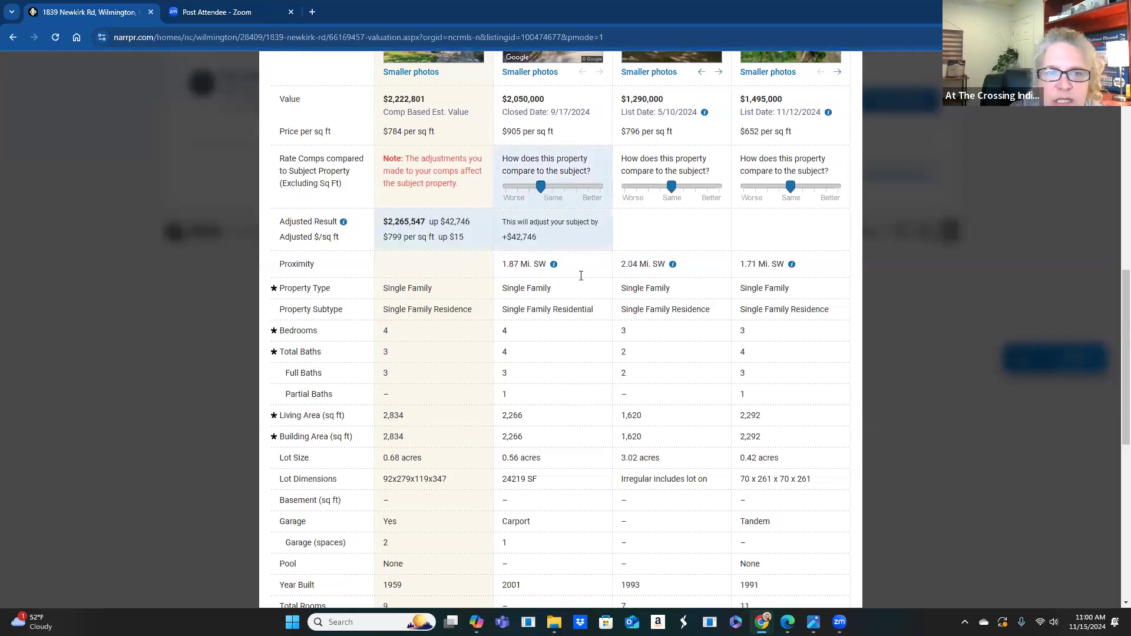
scroll(587, 339, "down", 1)
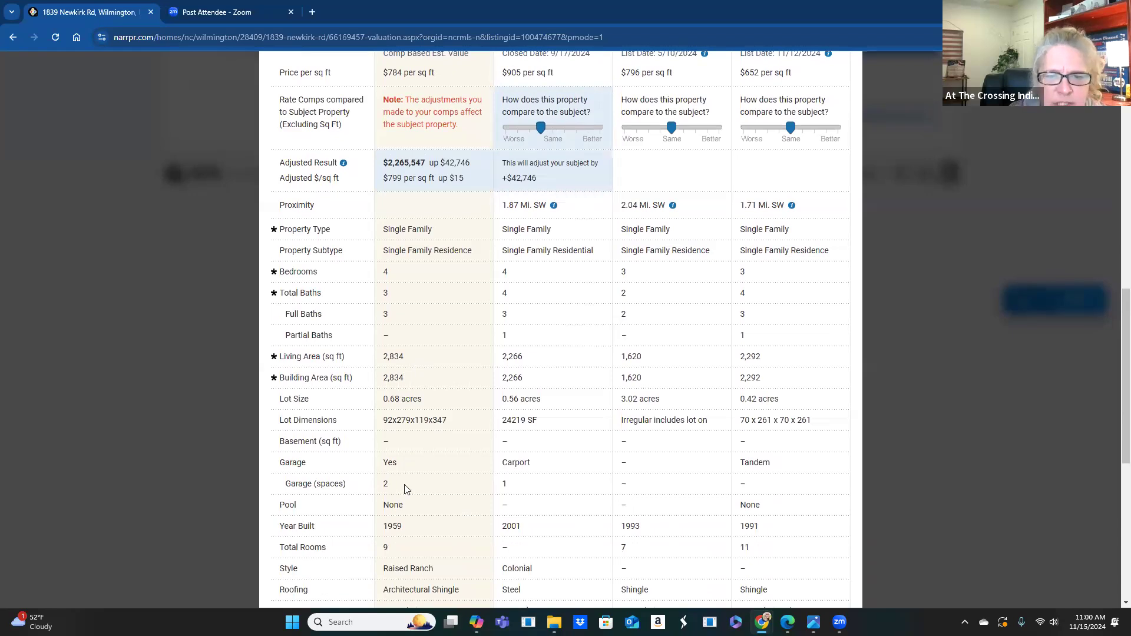
left_click(528, 135)
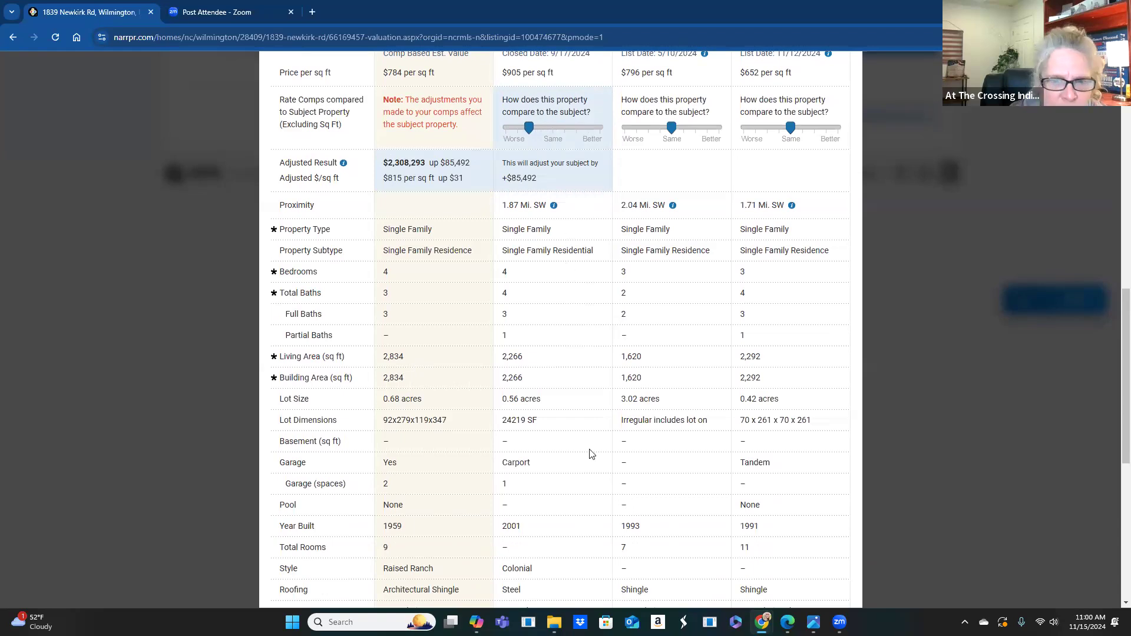
scroll(577, 435, "down", 1)
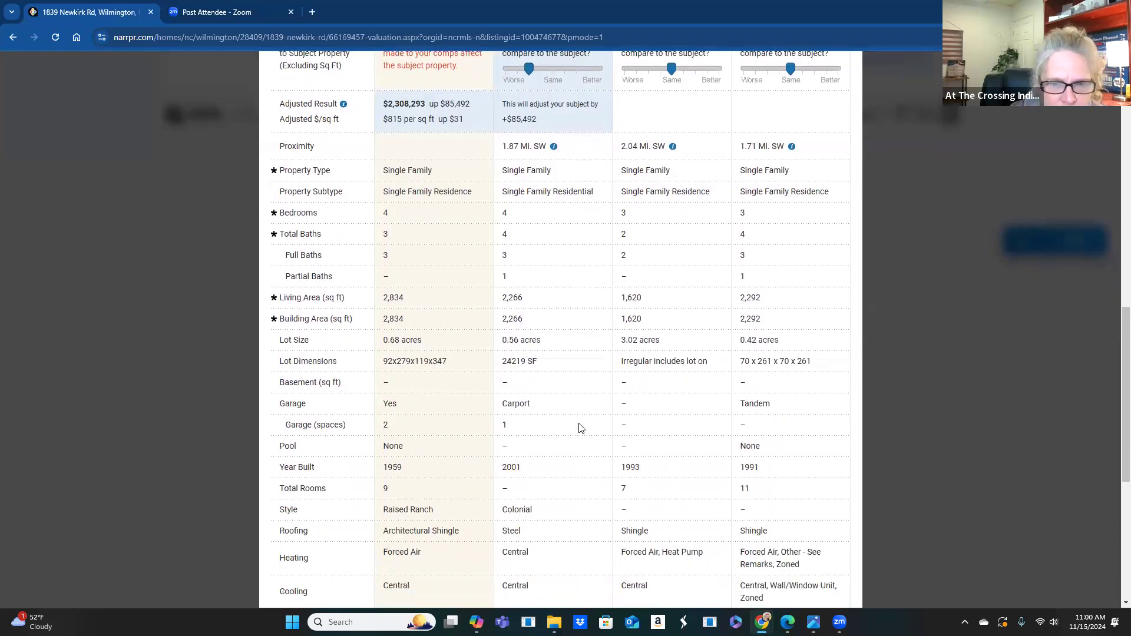
scroll(579, 428, "down", 1)
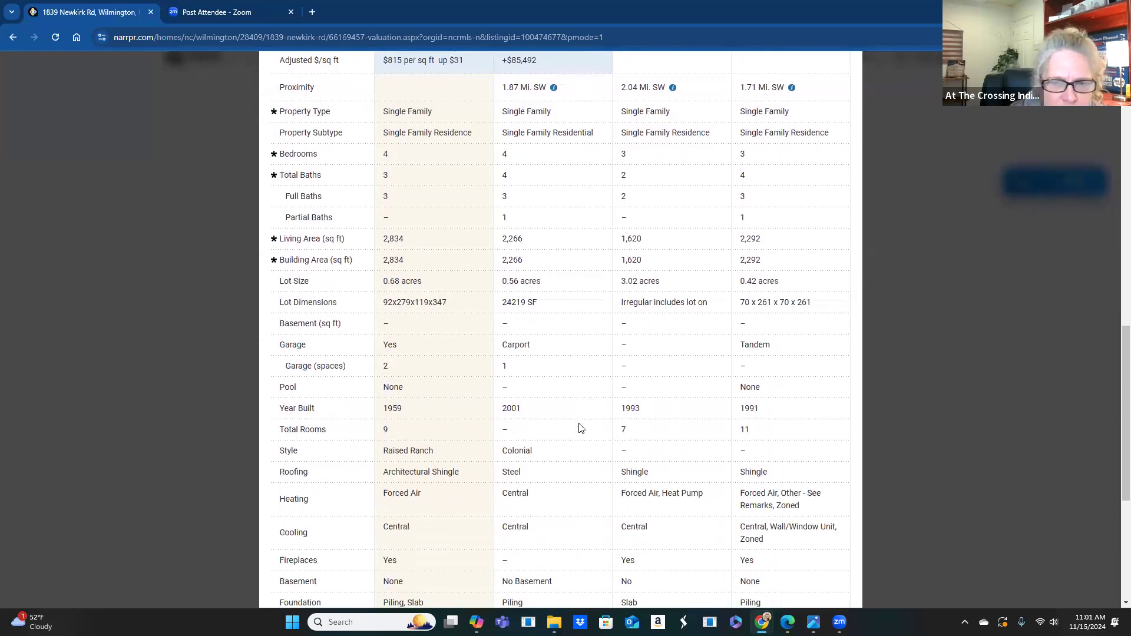
scroll(579, 428, "down", 1)
scroll(579, 428, "down", 1)
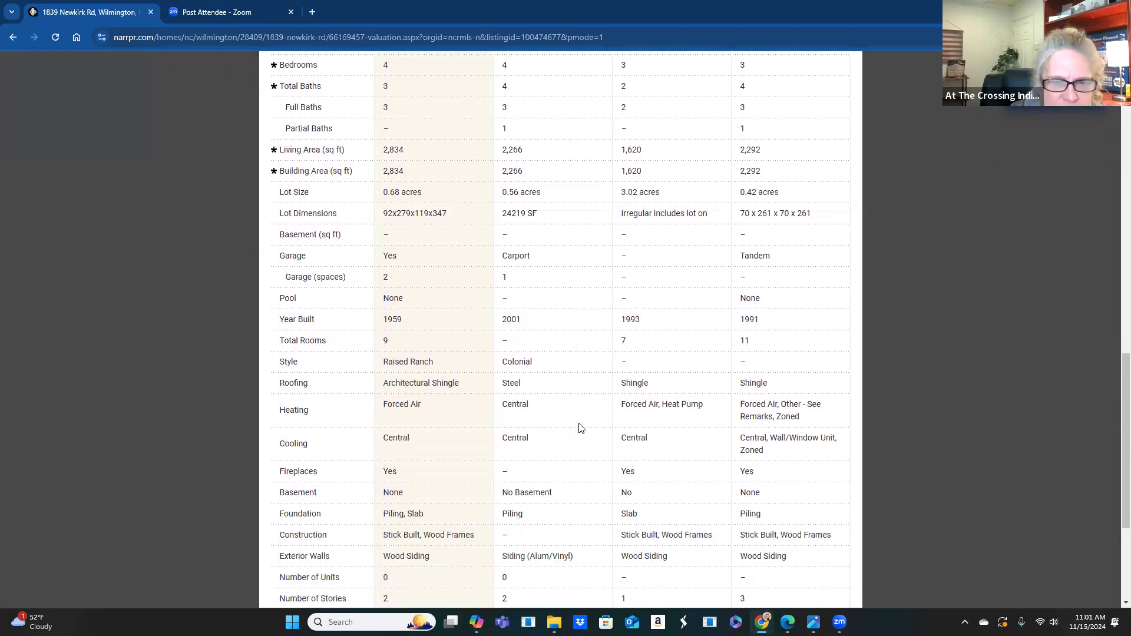
scroll(579, 428, "down", 1)
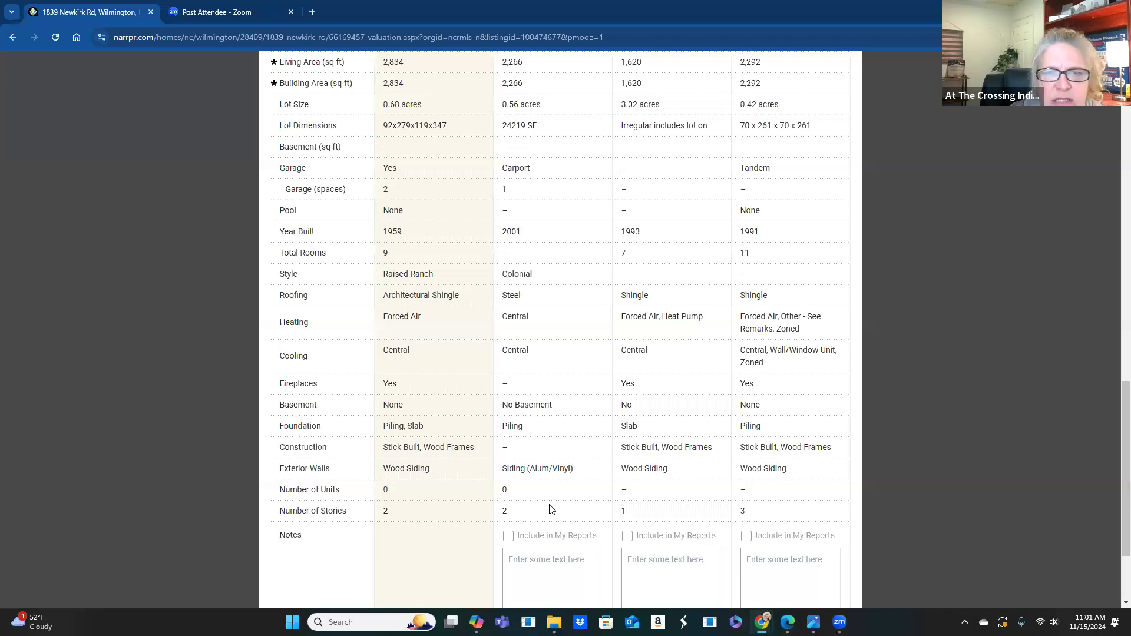
scroll(681, 386, "up", 10)
scroll(703, 360, "down", 1)
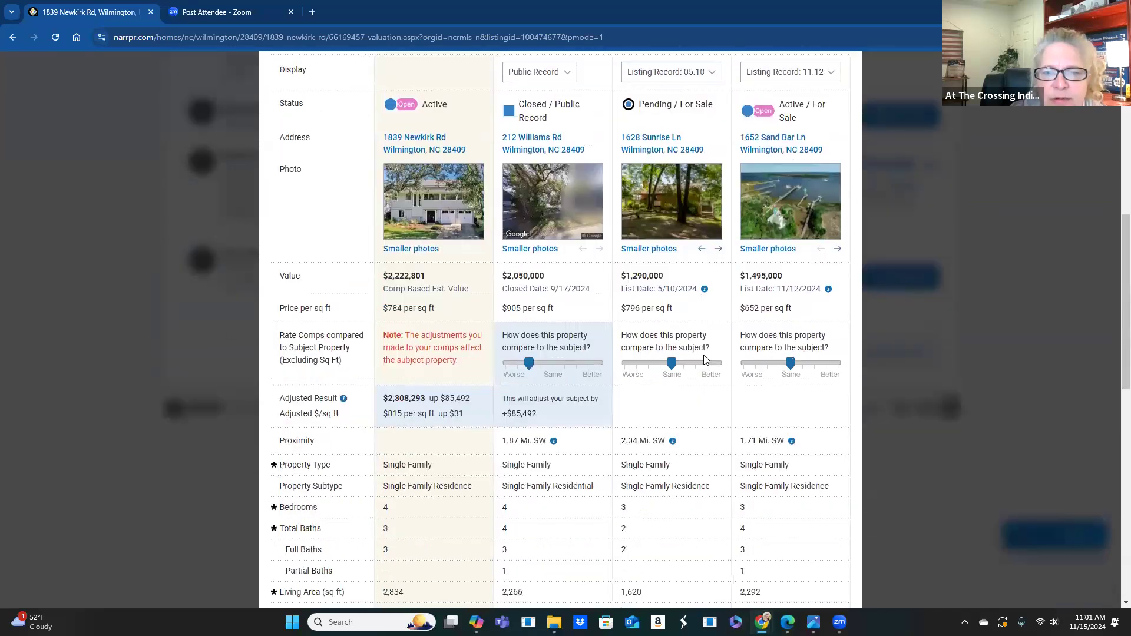
scroll(692, 394, "down", 1)
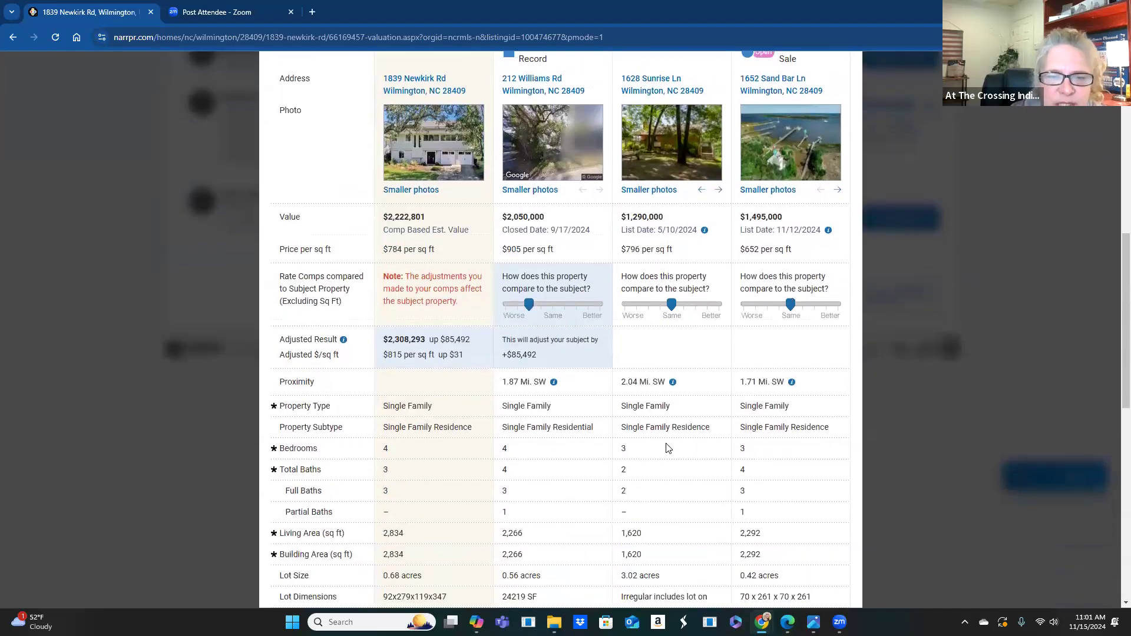
left_click(660, 305)
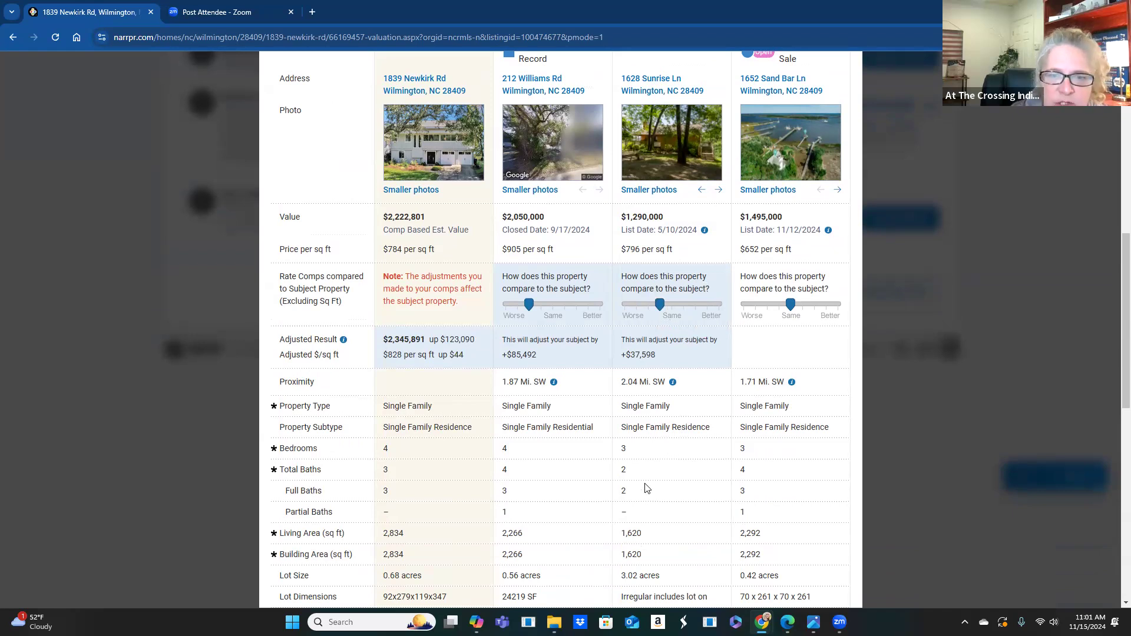
left_click(648, 305)
scroll(654, 413, "down", 1)
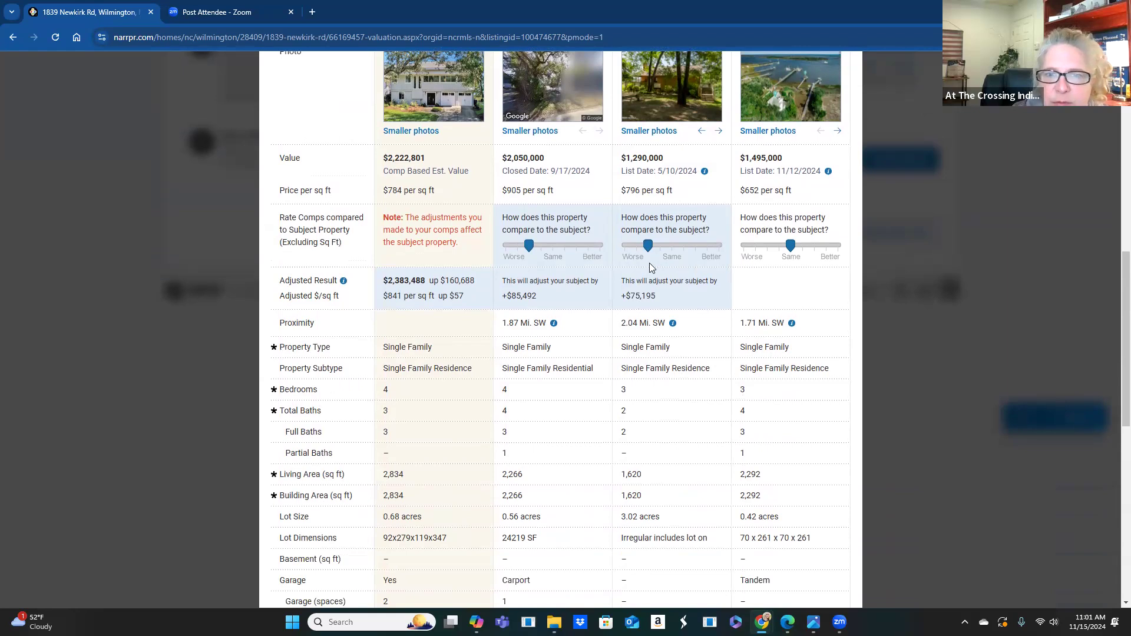
left_click(636, 245)
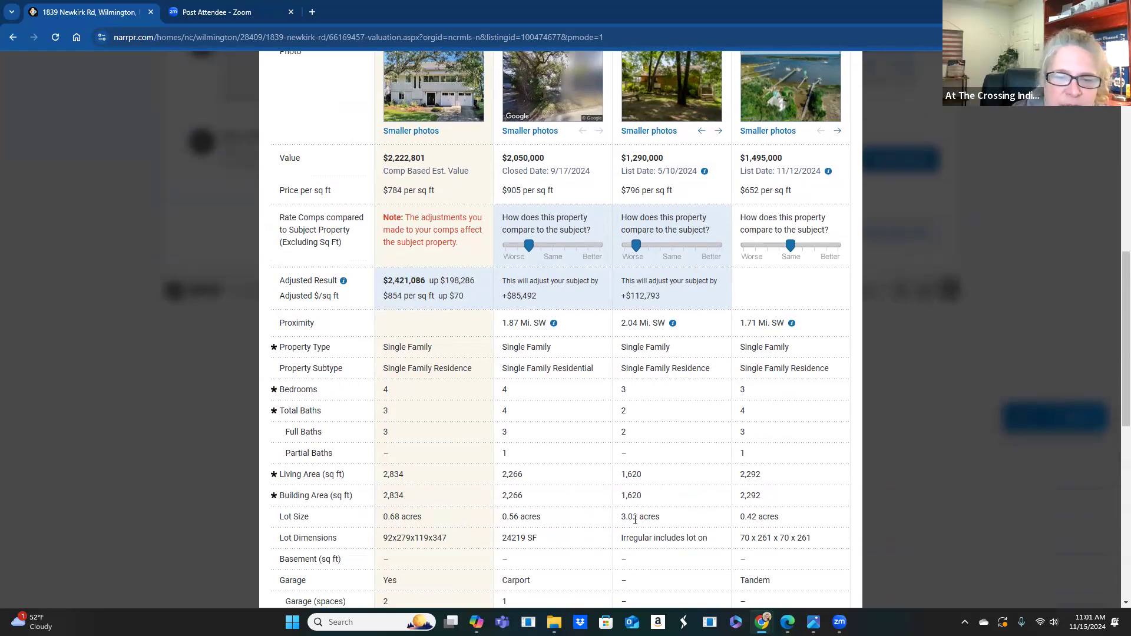
left_click(660, 246)
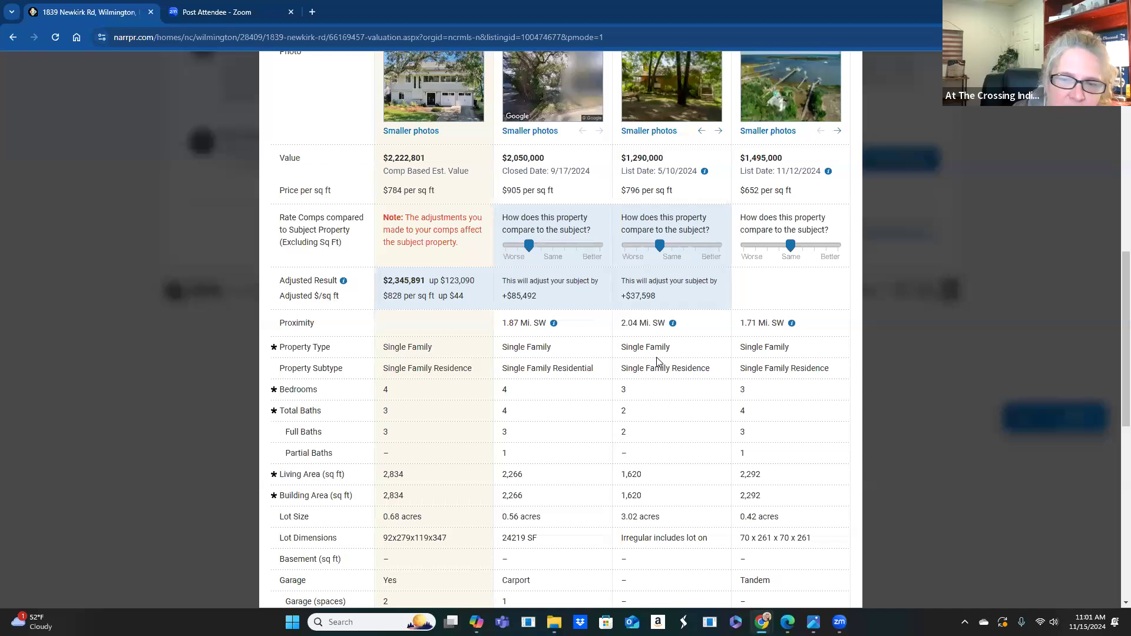
scroll(658, 361, "down", 2)
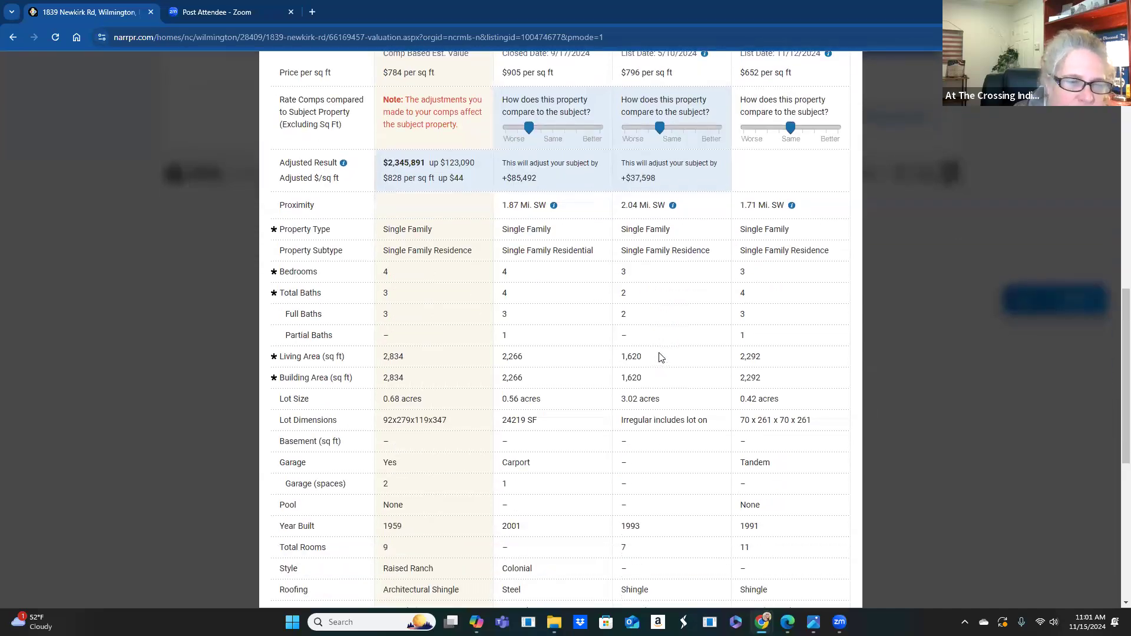
scroll(660, 357, "down", 1)
scroll(693, 553, "down", 1)
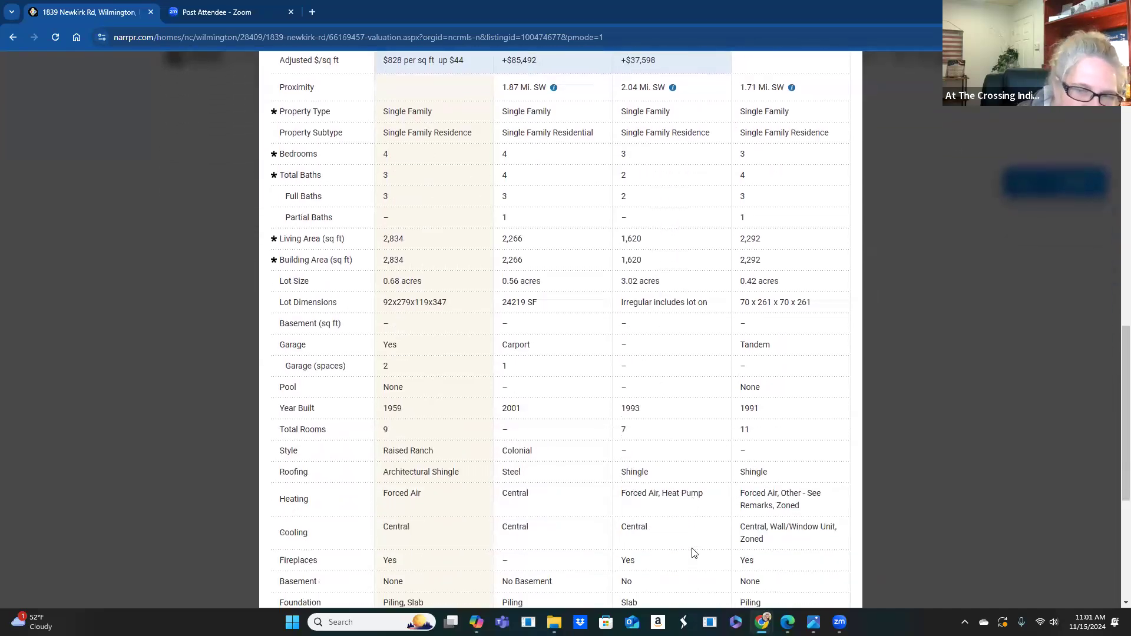
scroll(693, 552, "down", 1)
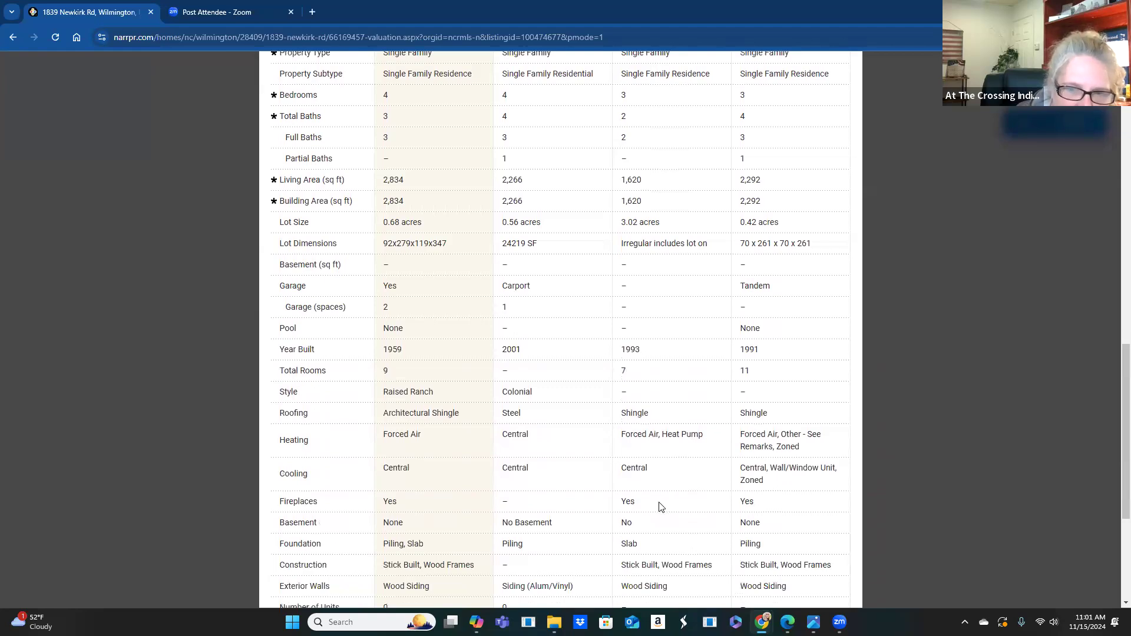
scroll(665, 509, "down", 1)
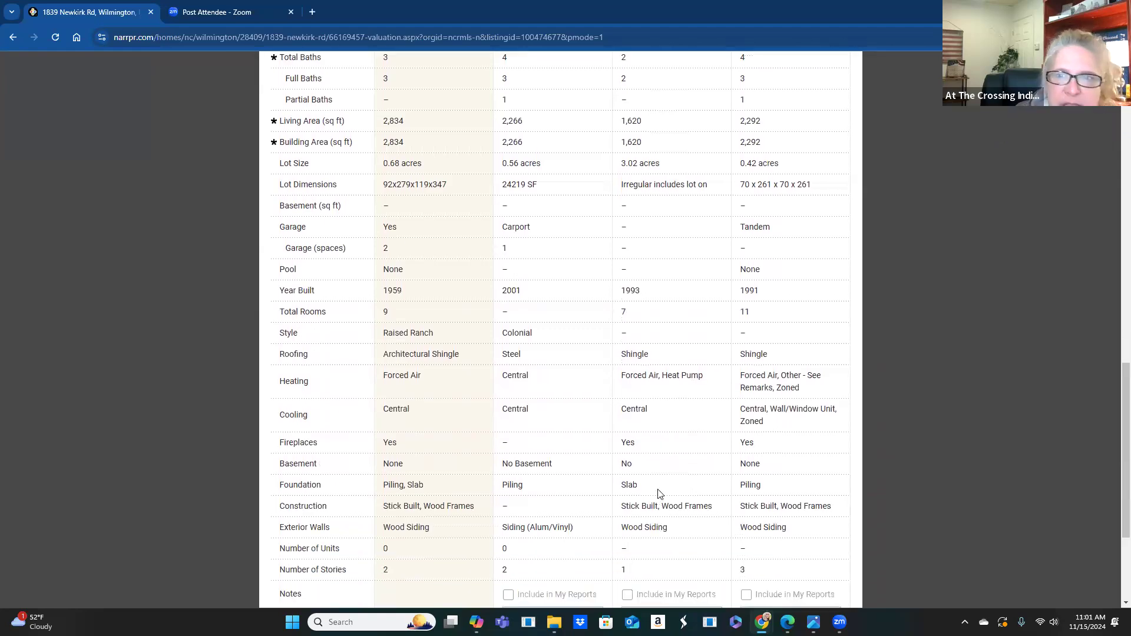
scroll(658, 495, "up", 5)
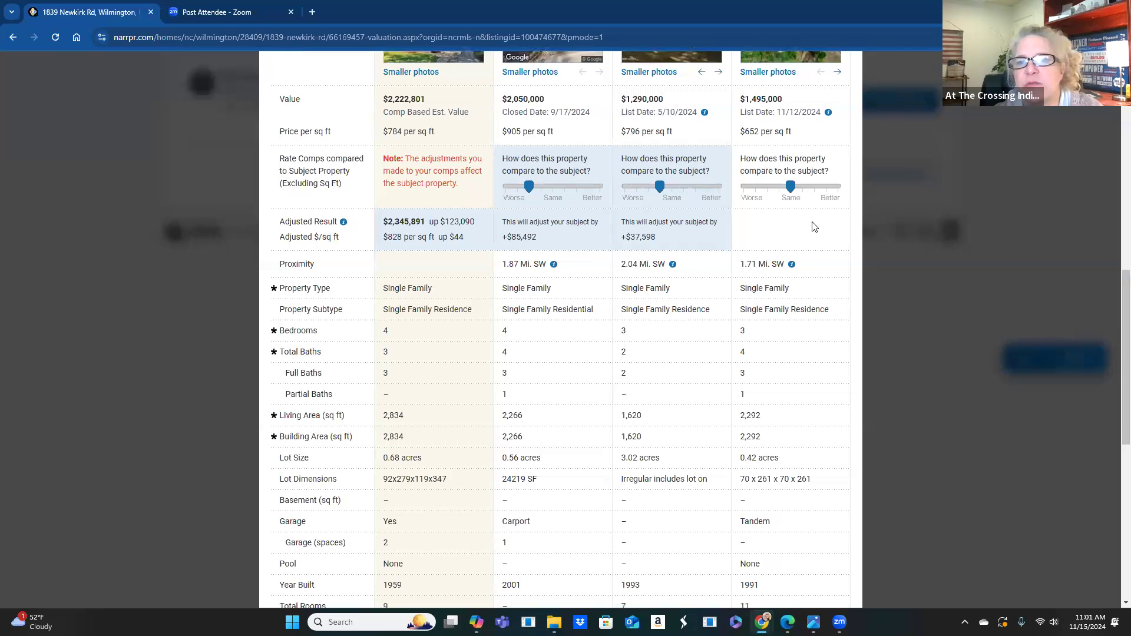
scroll(815, 226, "down", 1)
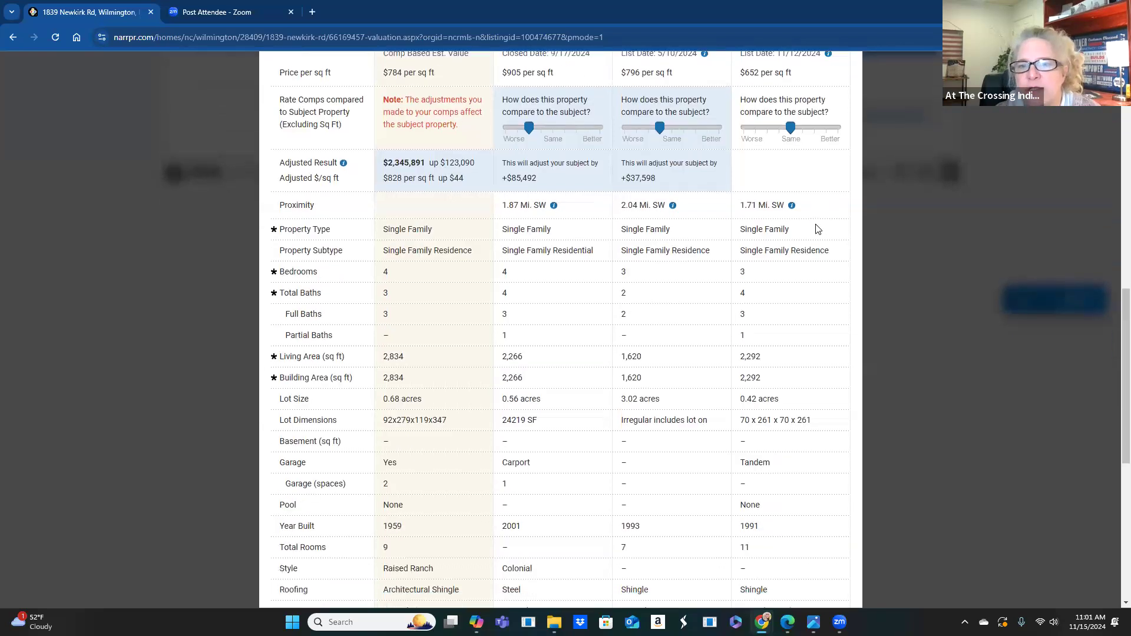
left_click(779, 128)
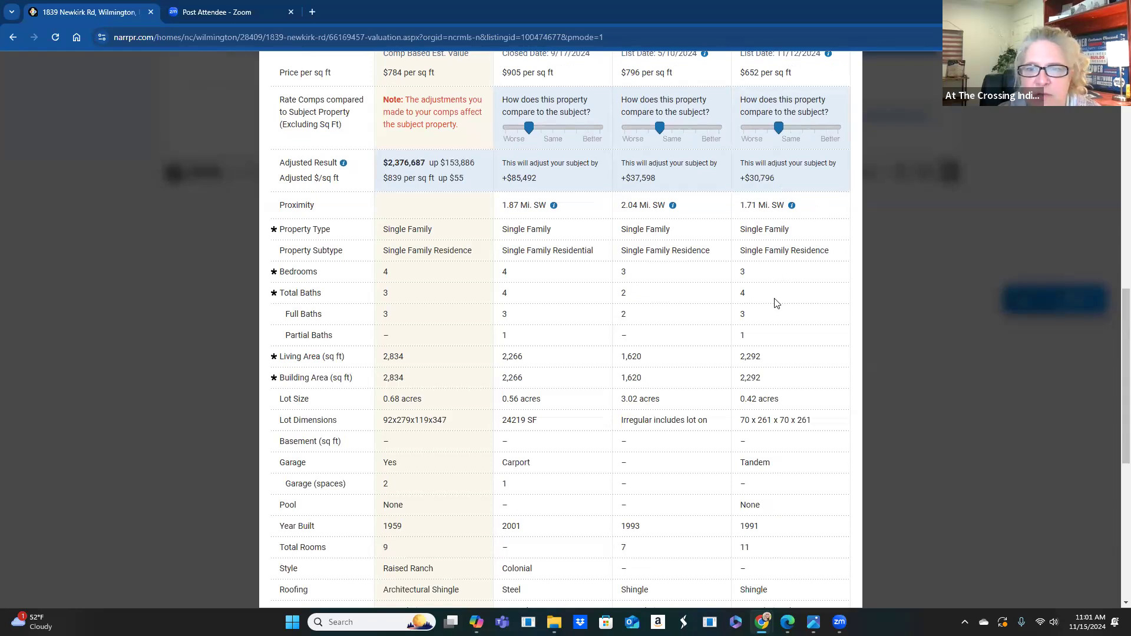
left_click(790, 128)
left_click(778, 129)
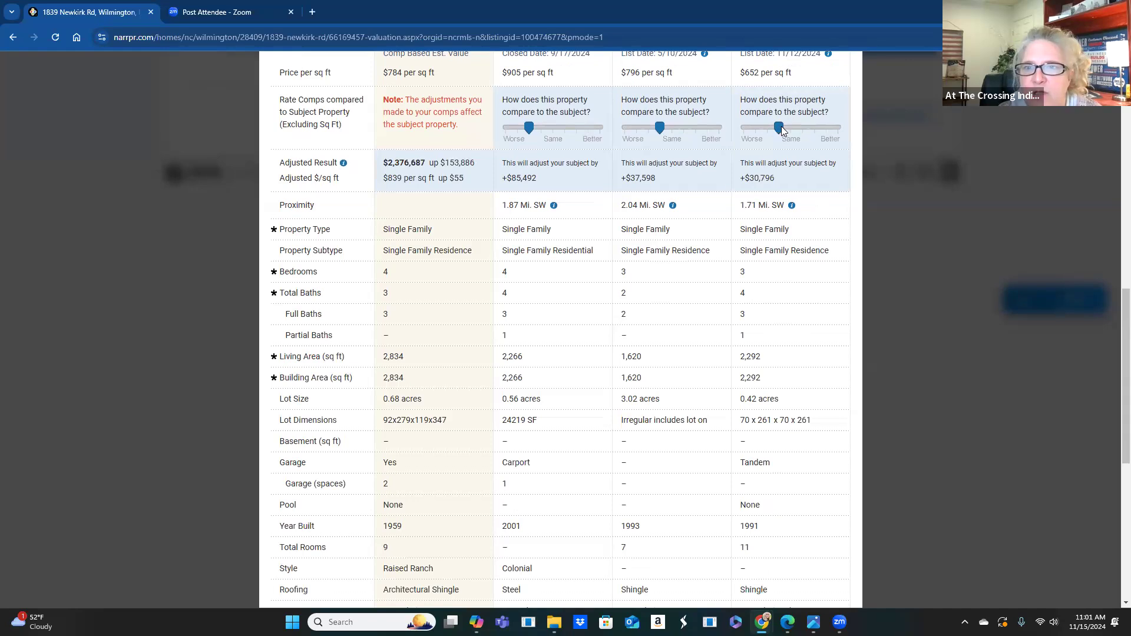
left_click(792, 129)
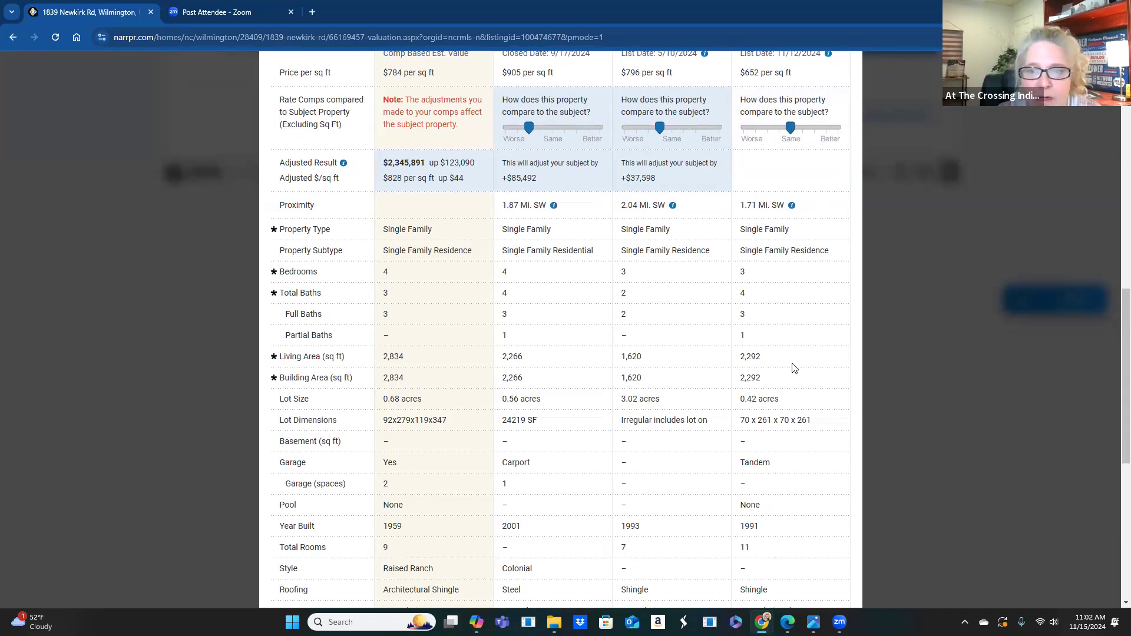
left_click(779, 129)
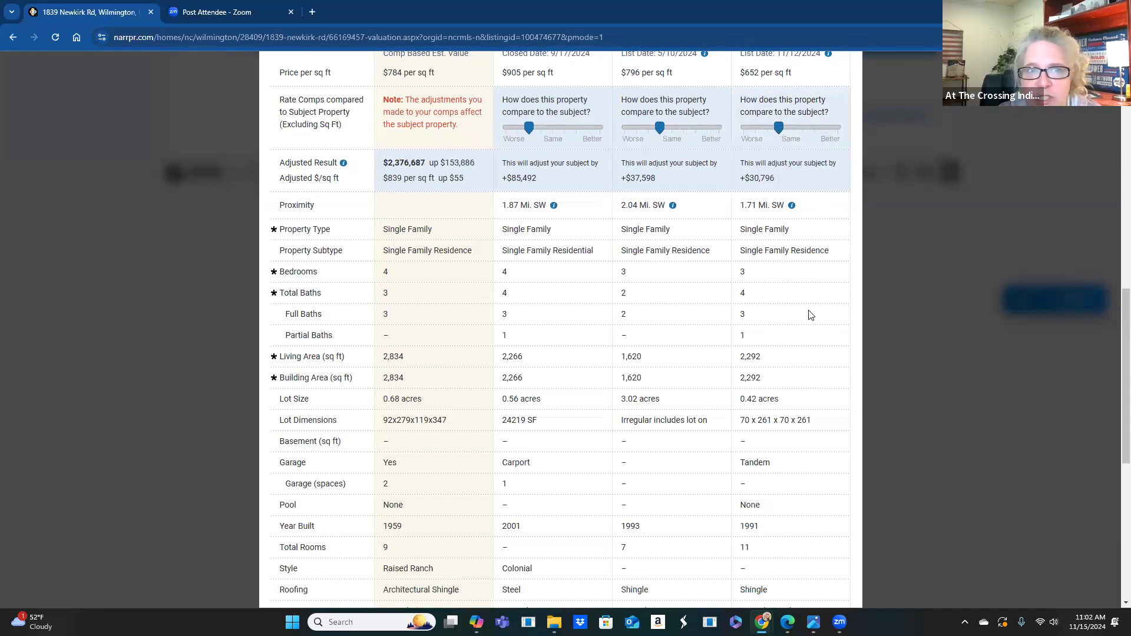
scroll(805, 312, "down", 1)
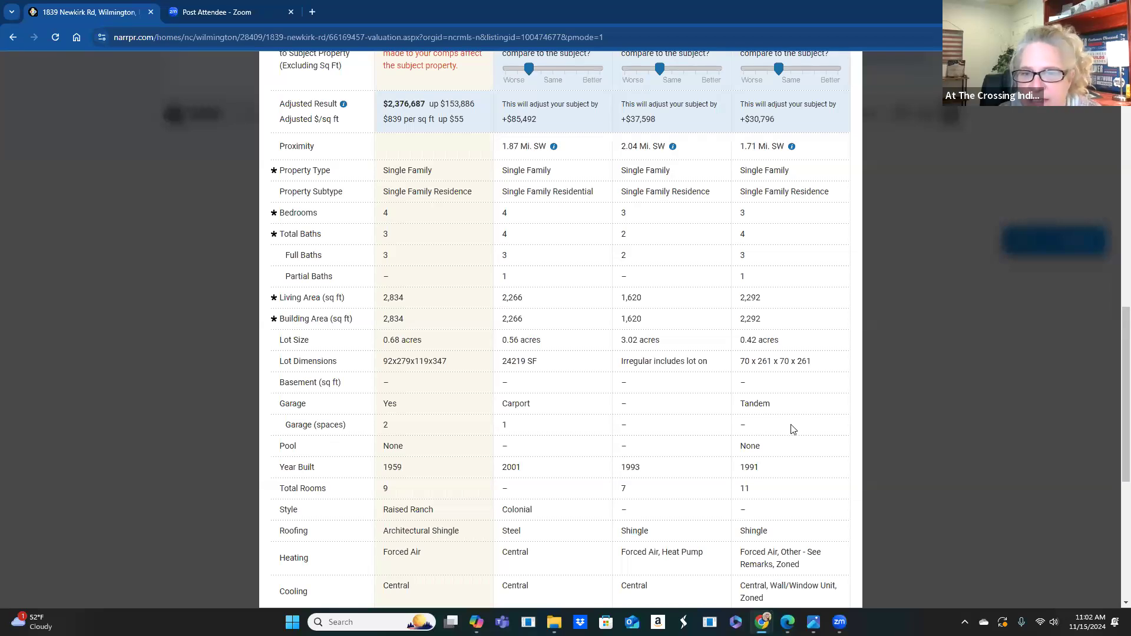
scroll(795, 432, "down", 1)
scroll(795, 431, "down", 1)
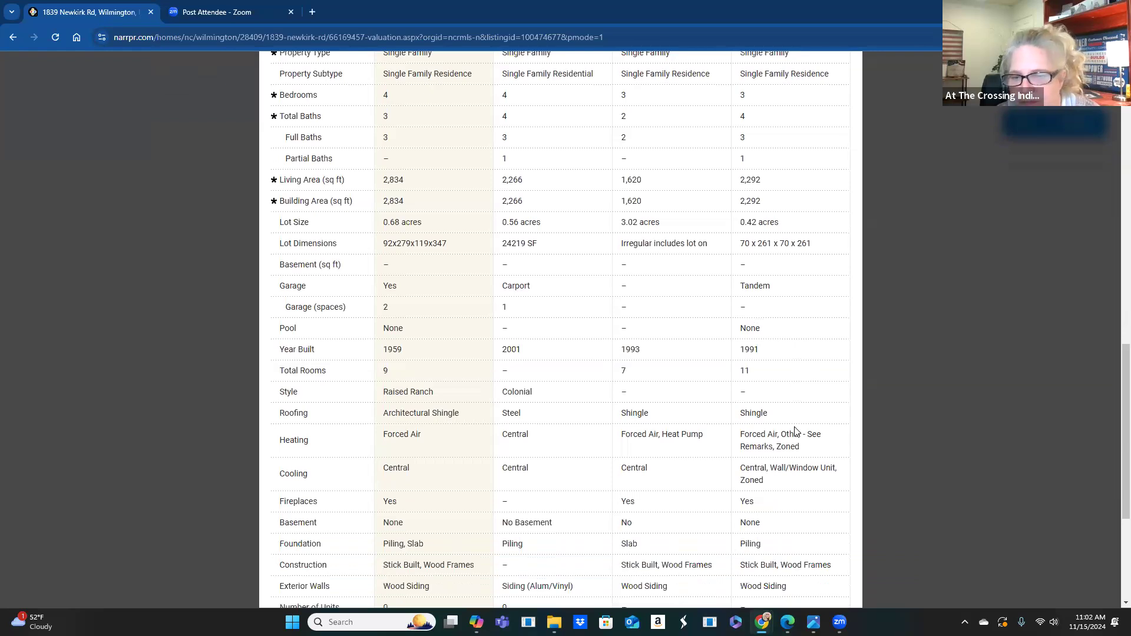
scroll(795, 431, "down", 1)
scroll(793, 430, "down", 1)
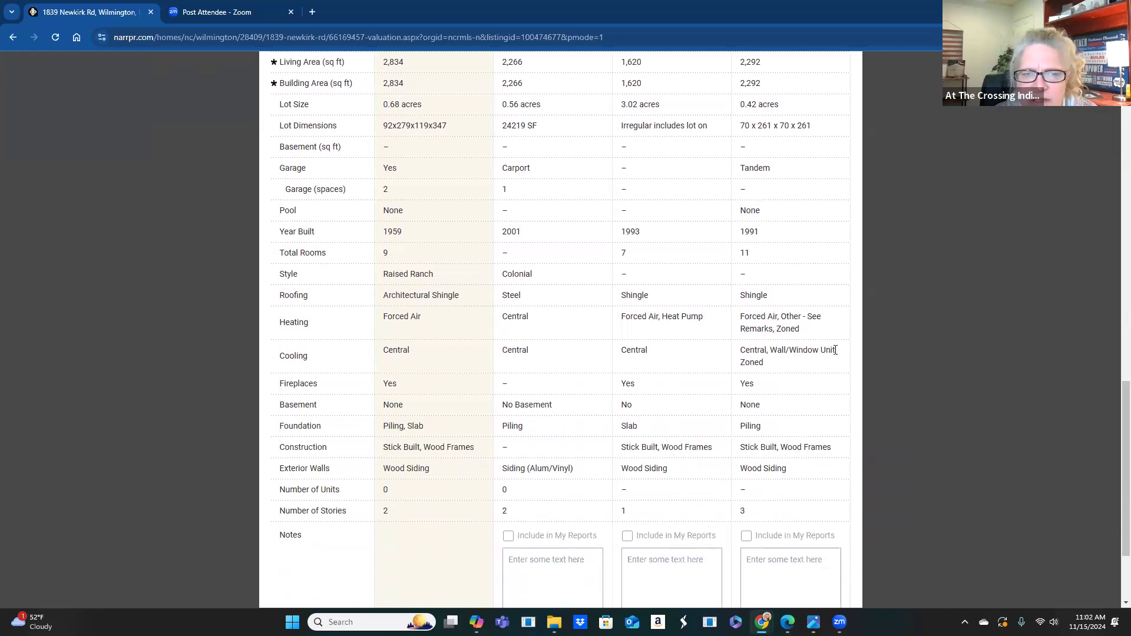
scroll(816, 349, "down", 1)
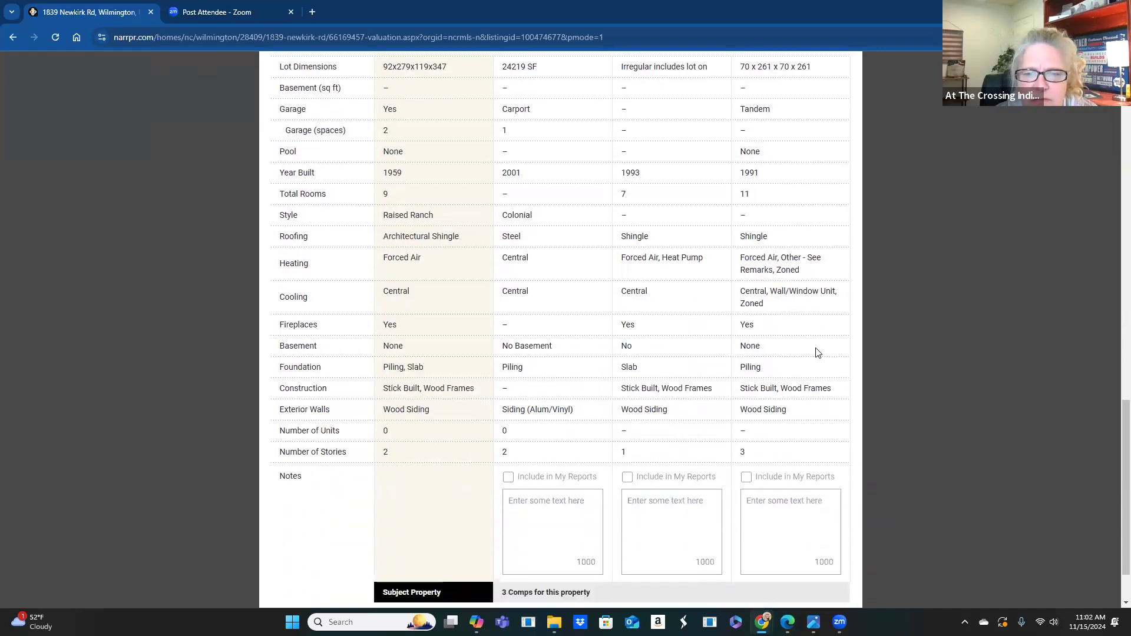
scroll(816, 352, "up", 5)
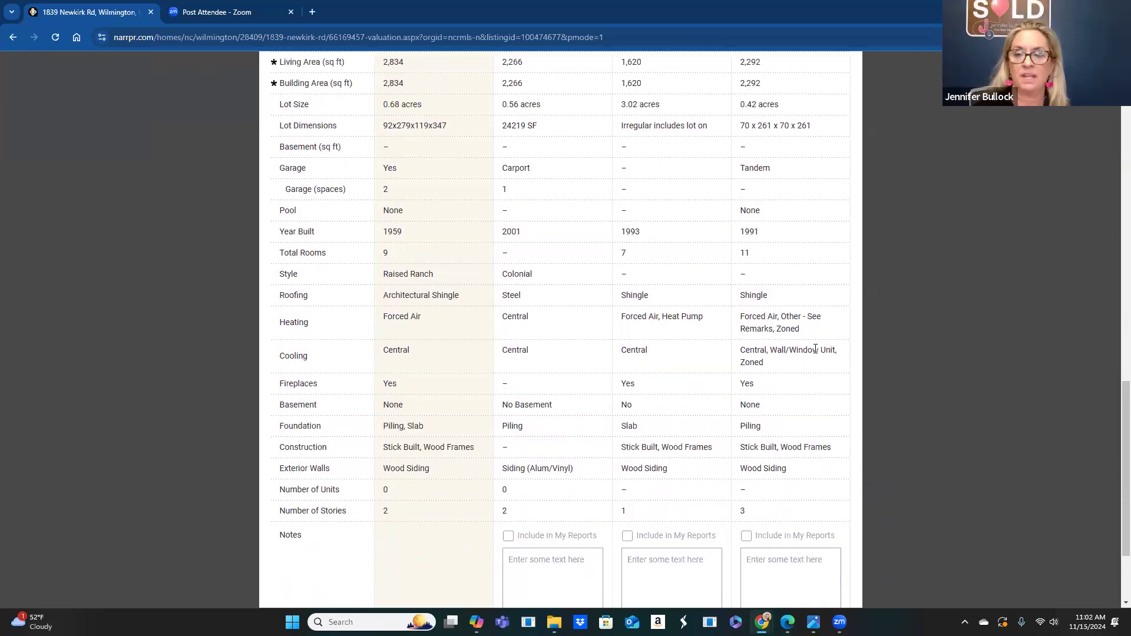
left_click(767, 69)
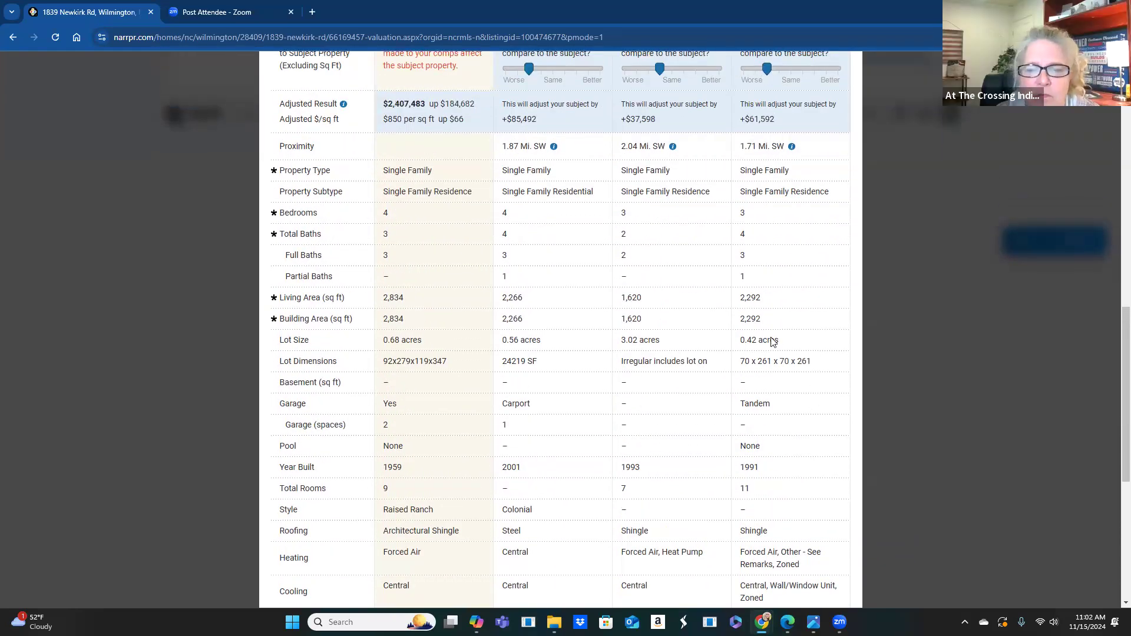
scroll(772, 341, "down", 6)
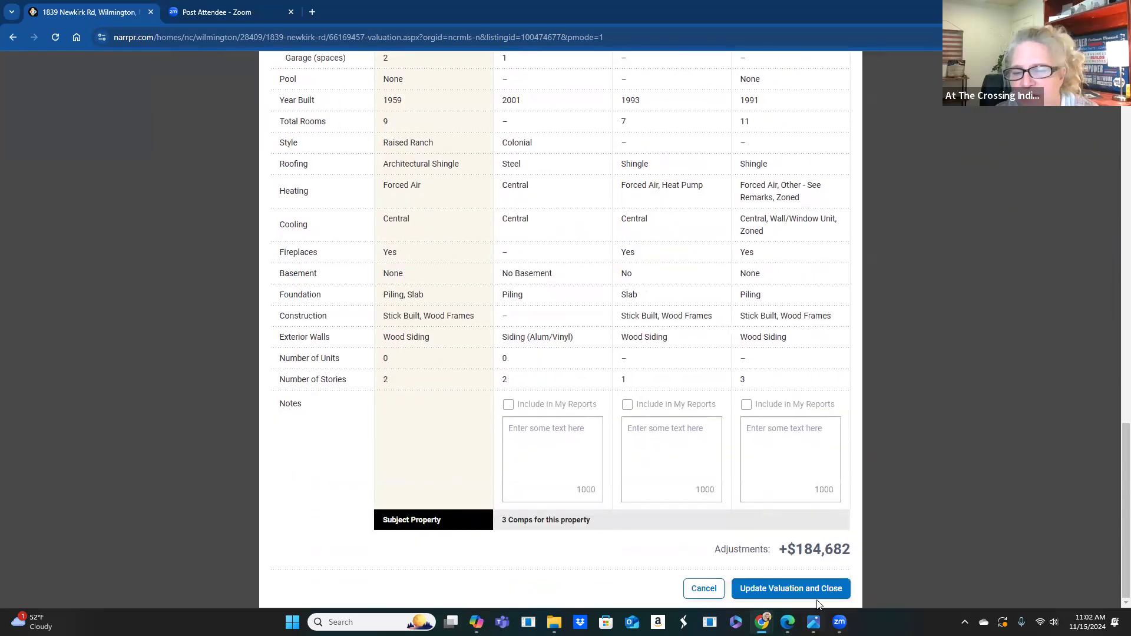
- Save the adjusted $2,407,483 valuation and close the comparison
left_click(819, 590)
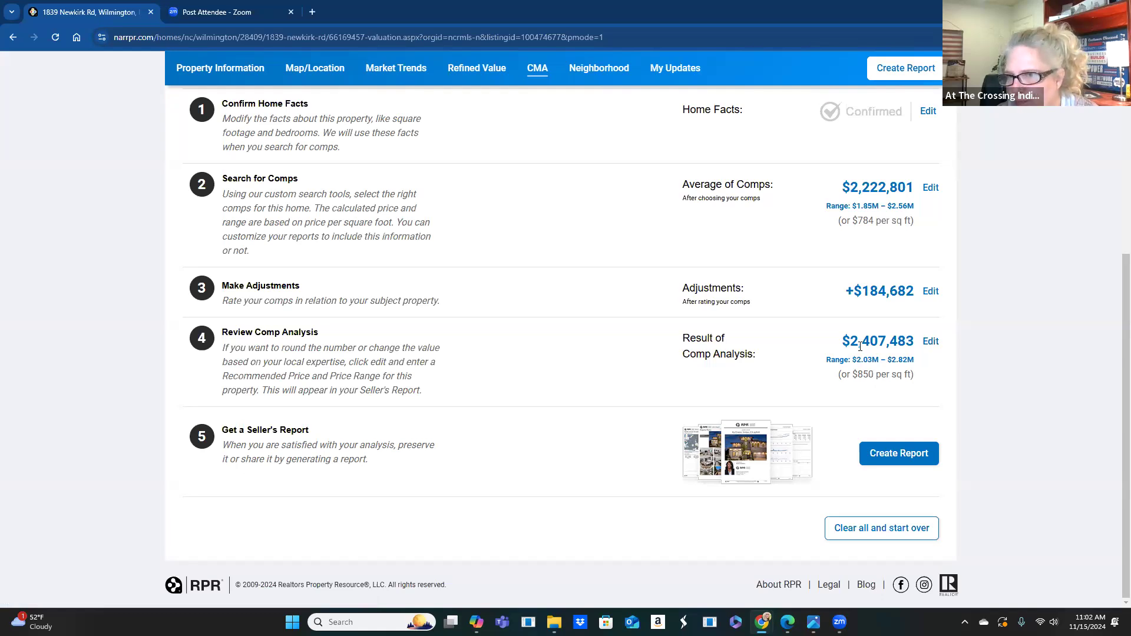
left_click(887, 457)
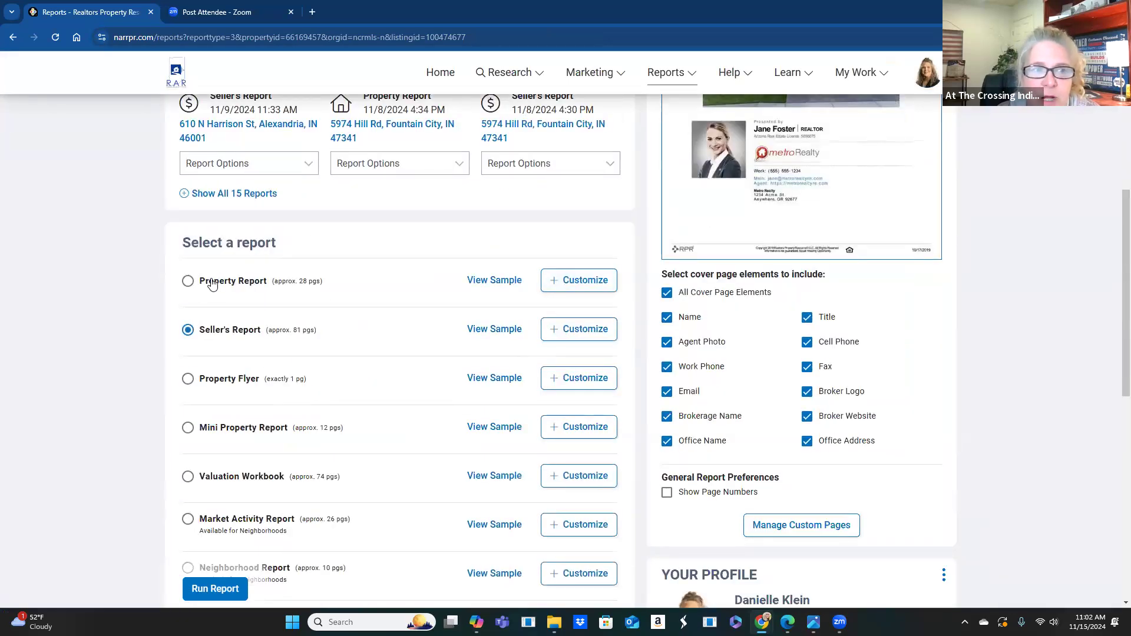
- Preview the 28-page Property Report sample, paging through pages 3, 7, 9, 13, 18 and 23
left_click(490, 281)
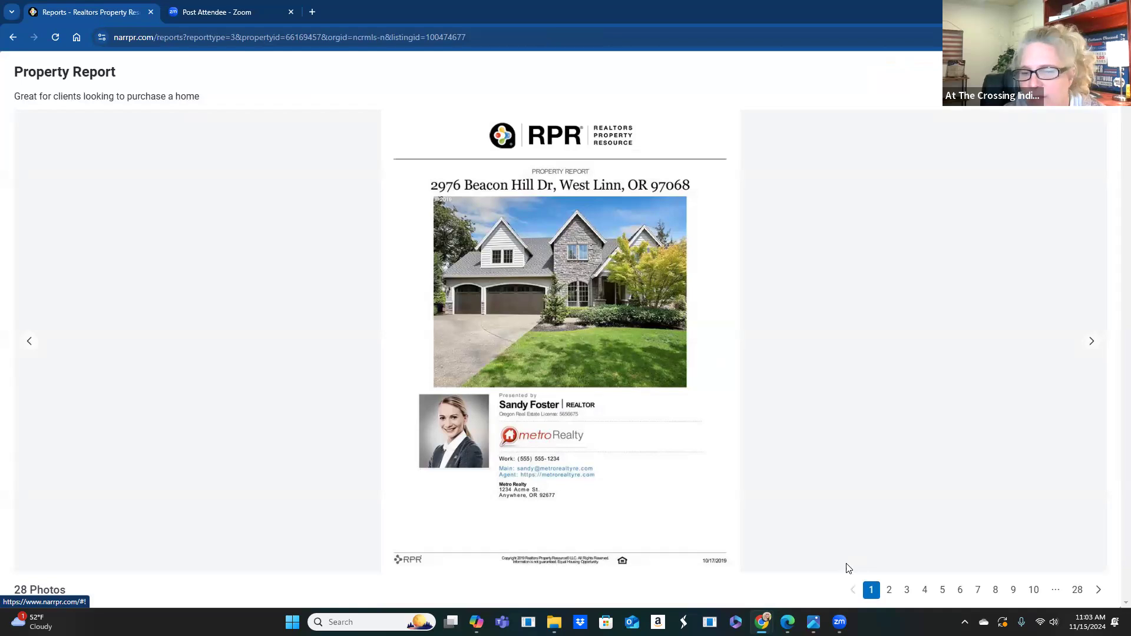
left_click(907, 590)
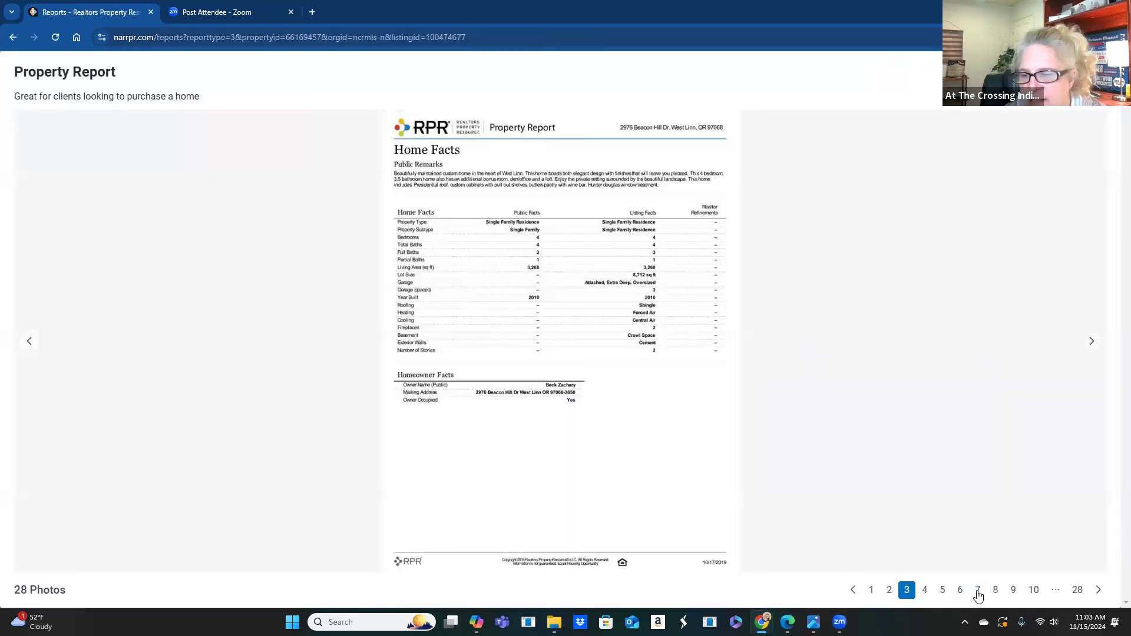
left_click(978, 590)
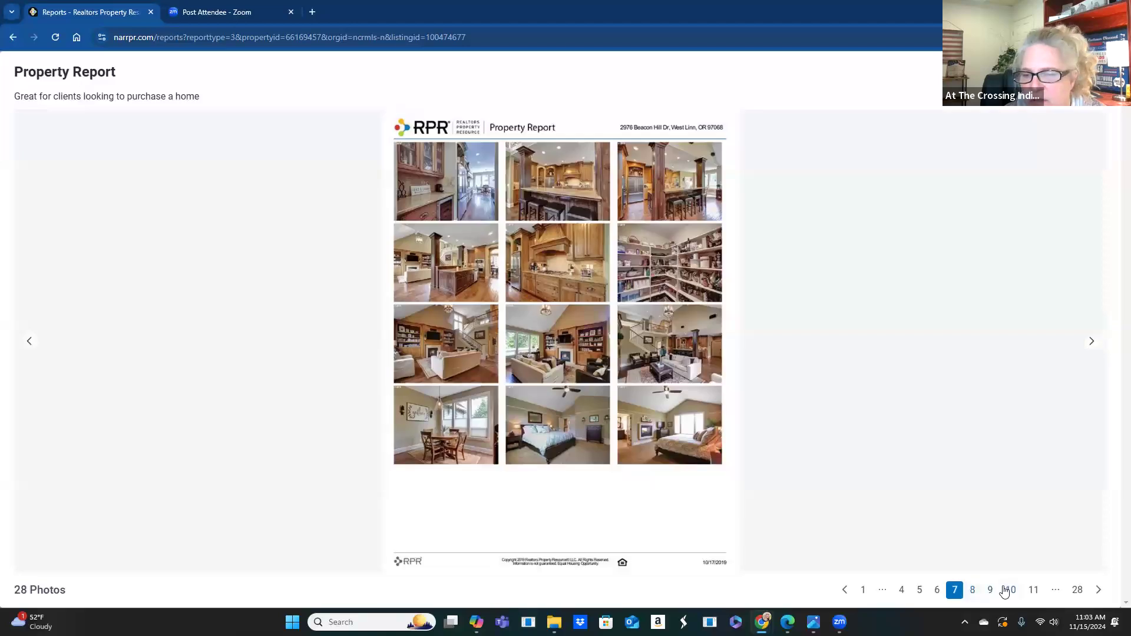
left_click(991, 591)
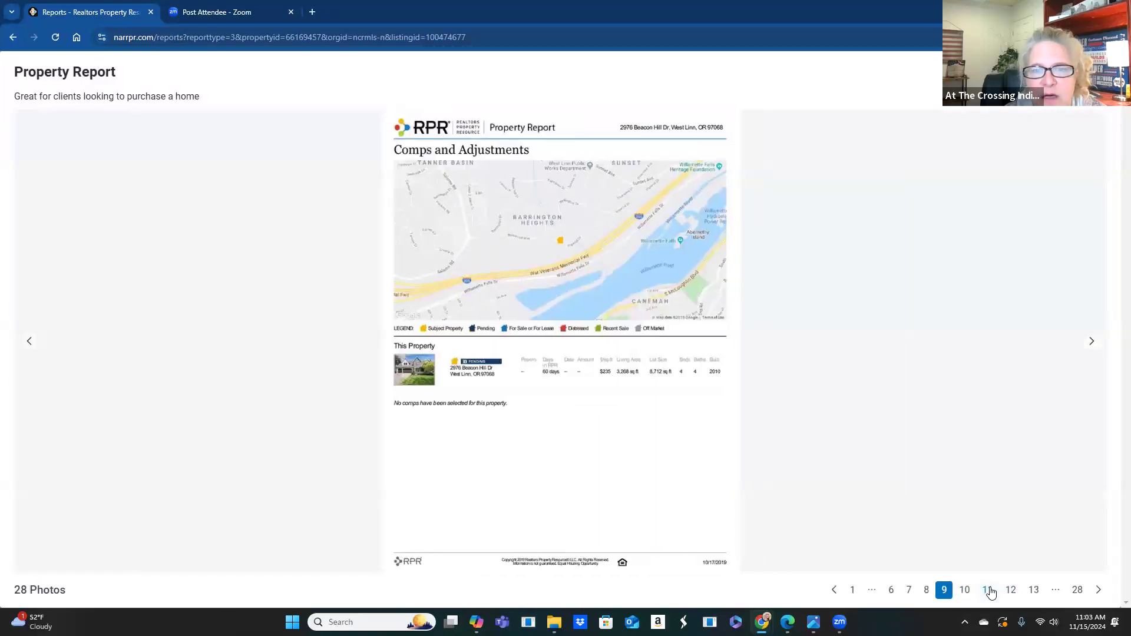
left_click(1033, 591)
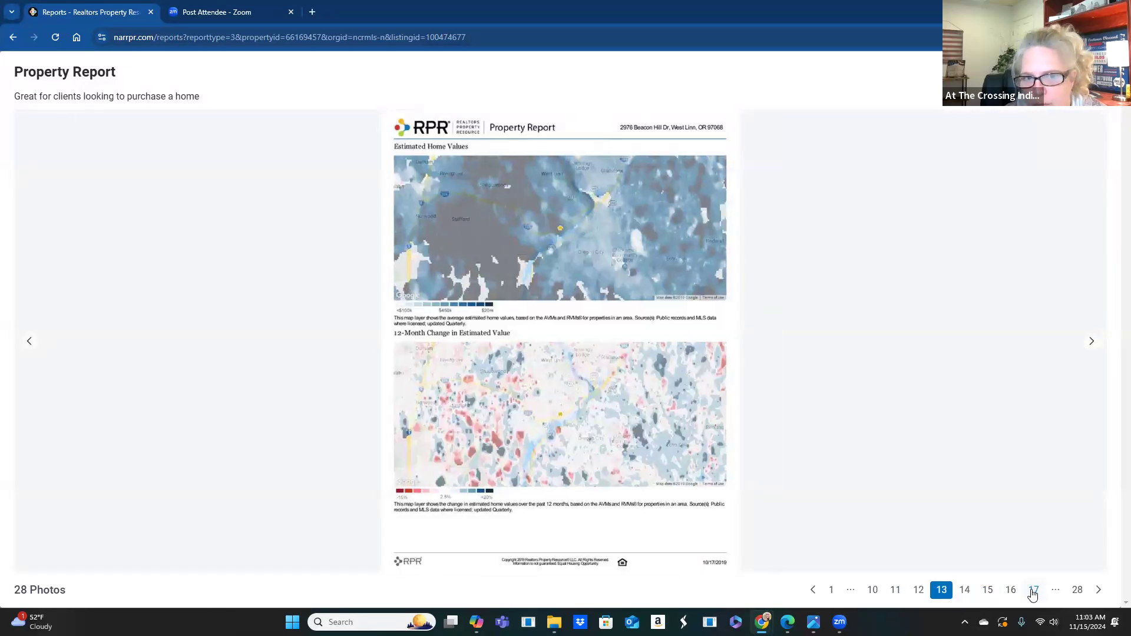
left_click(1057, 594)
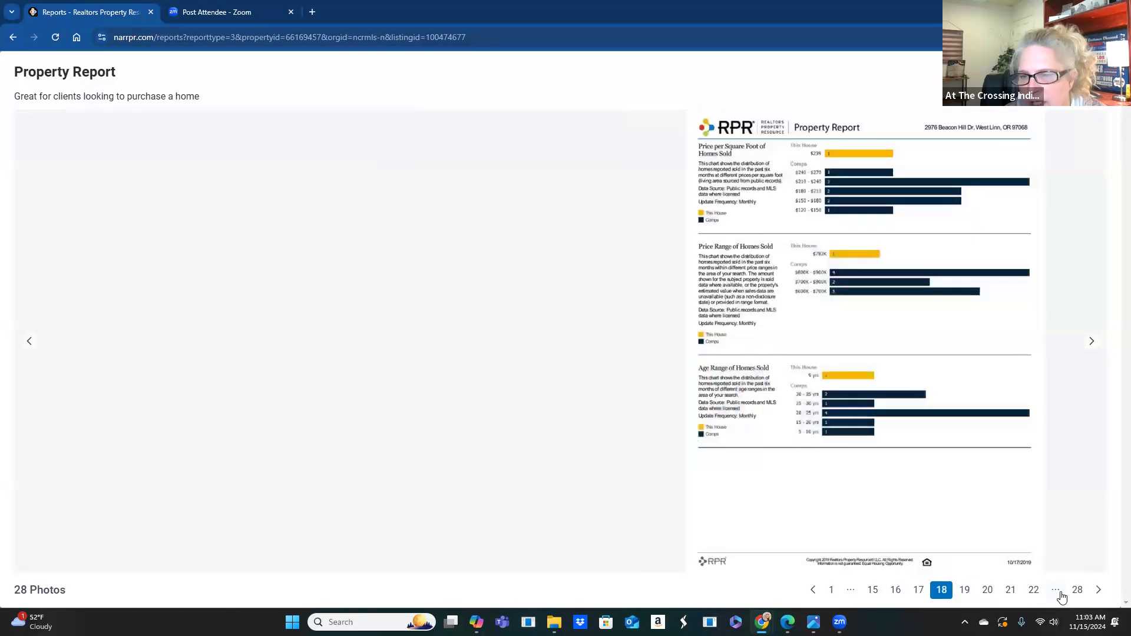
left_click(1058, 593)
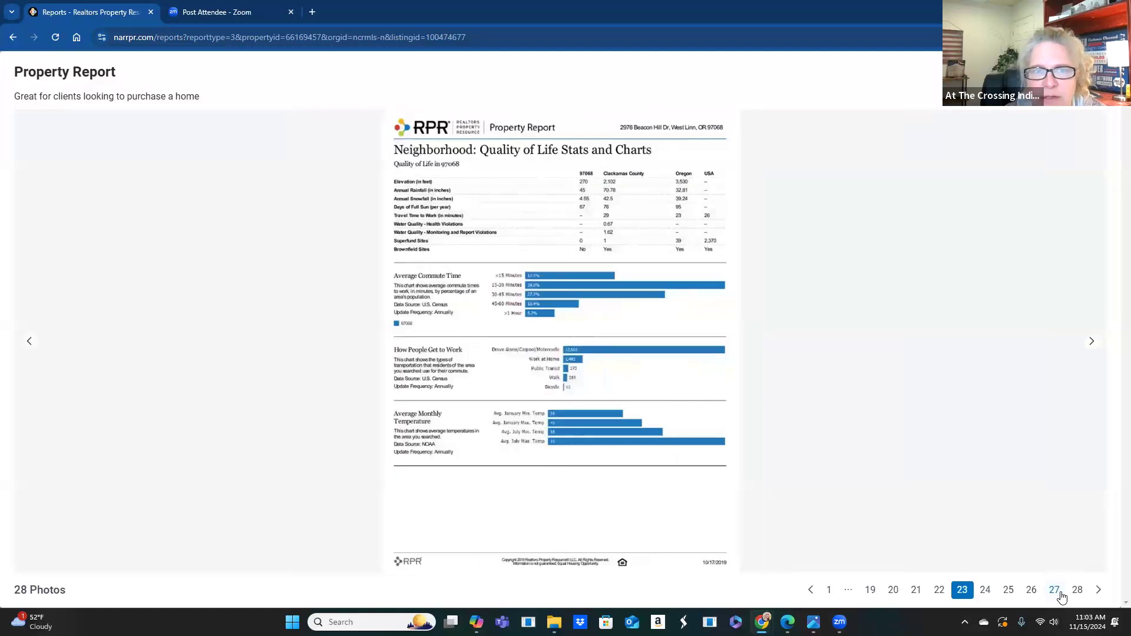
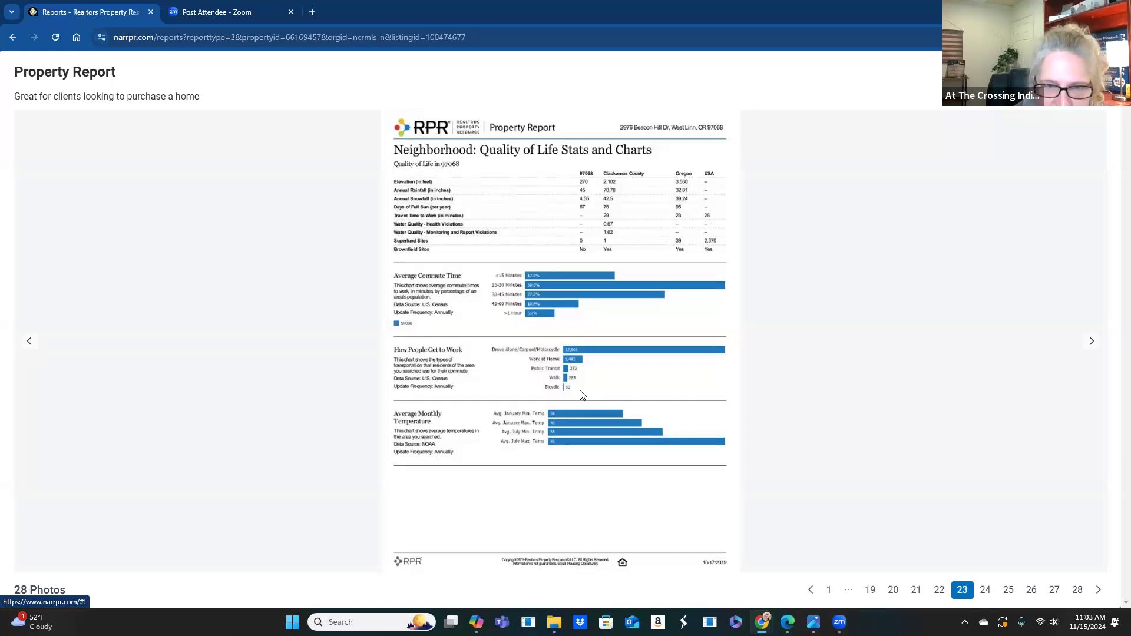
- Preview the Sunset Primary, Rosemont Ridge Middle and West Linn High School sample pages
left_click(982, 591)
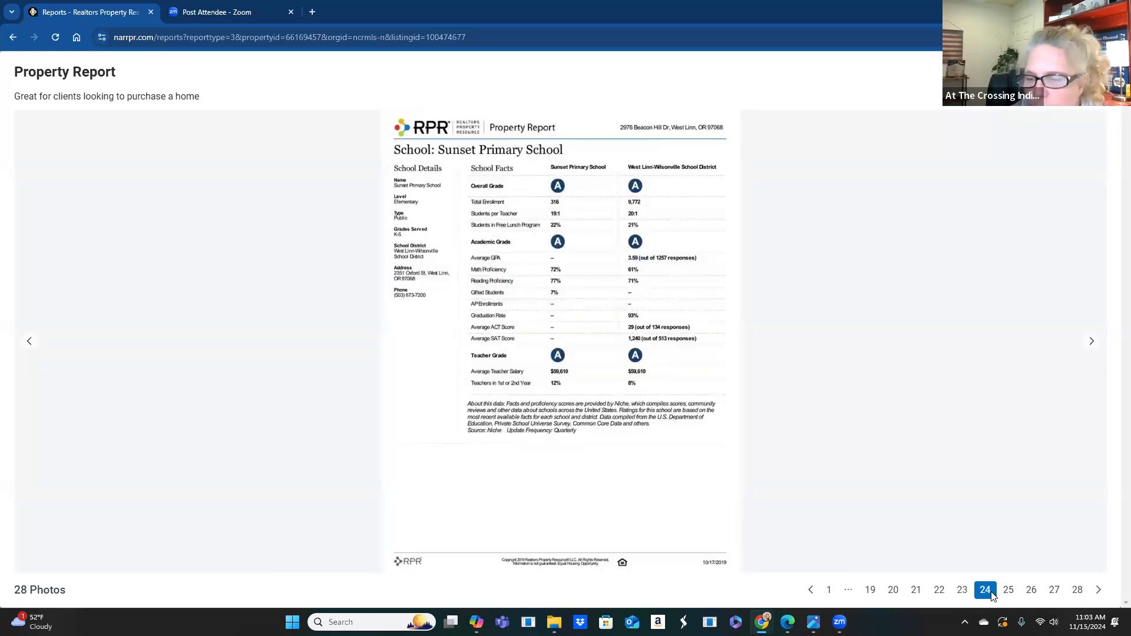
left_click(1008, 592)
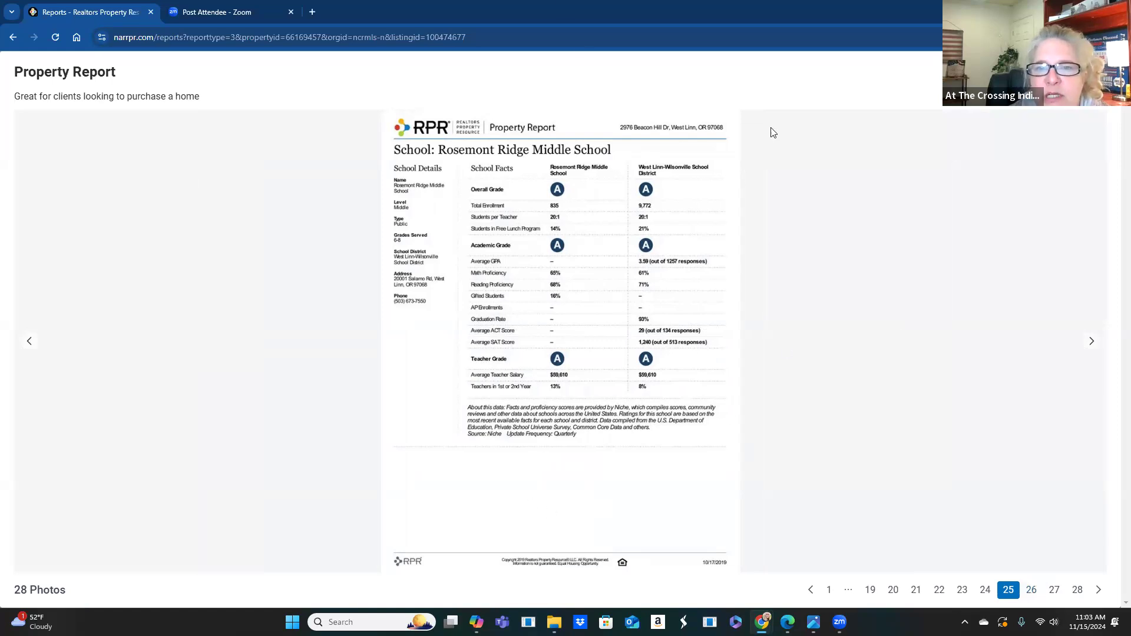
left_click(1031, 591)
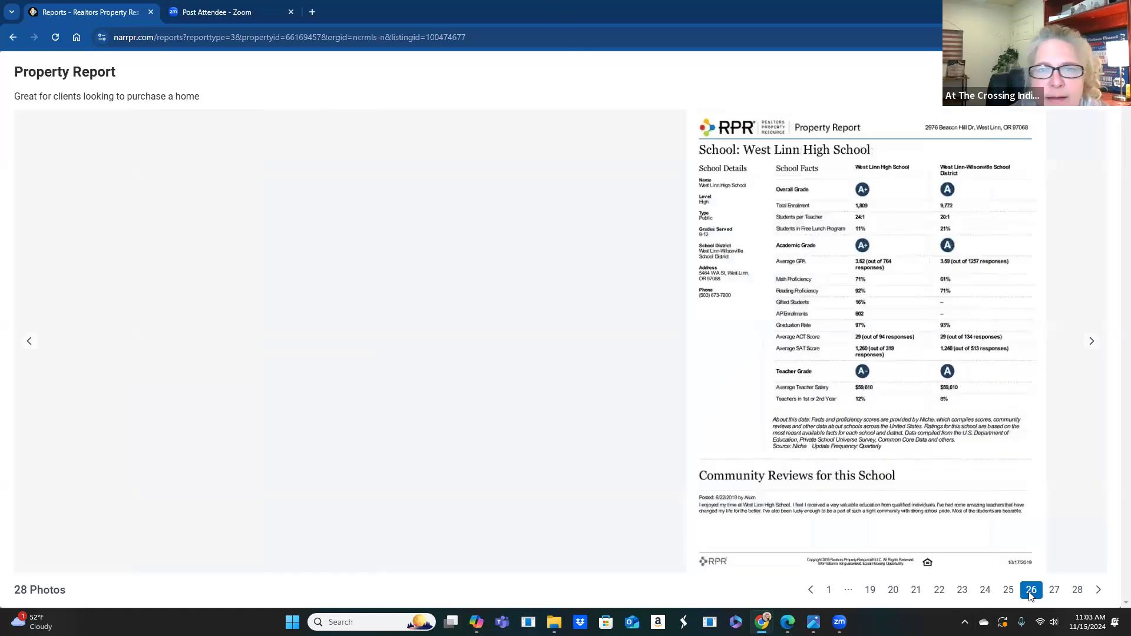
left_click(1054, 591)
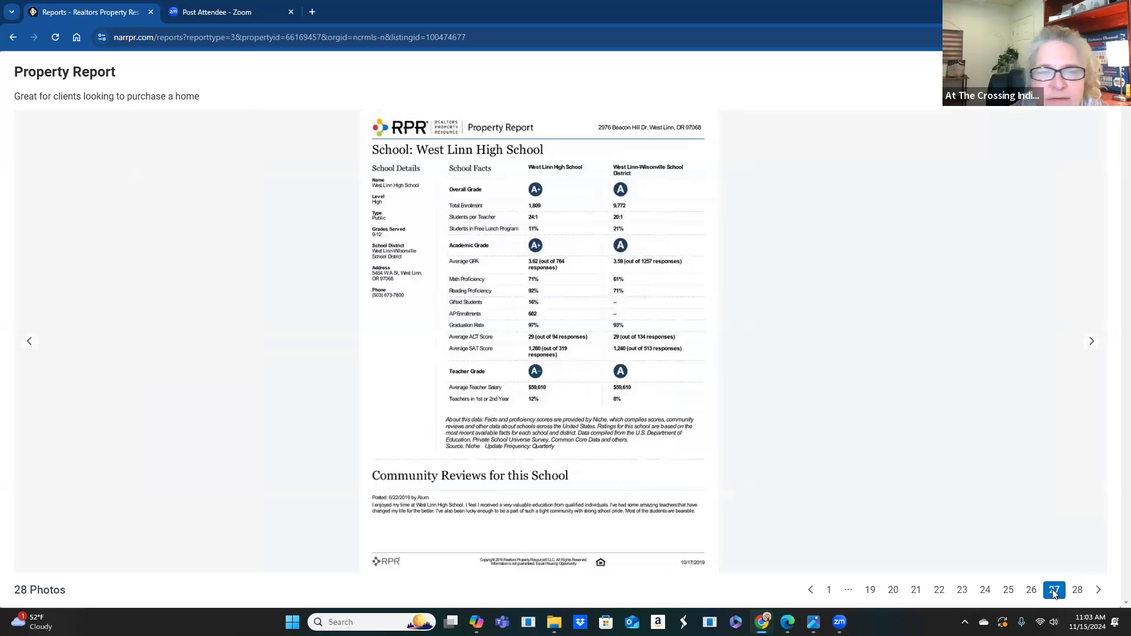
left_click(1077, 590)
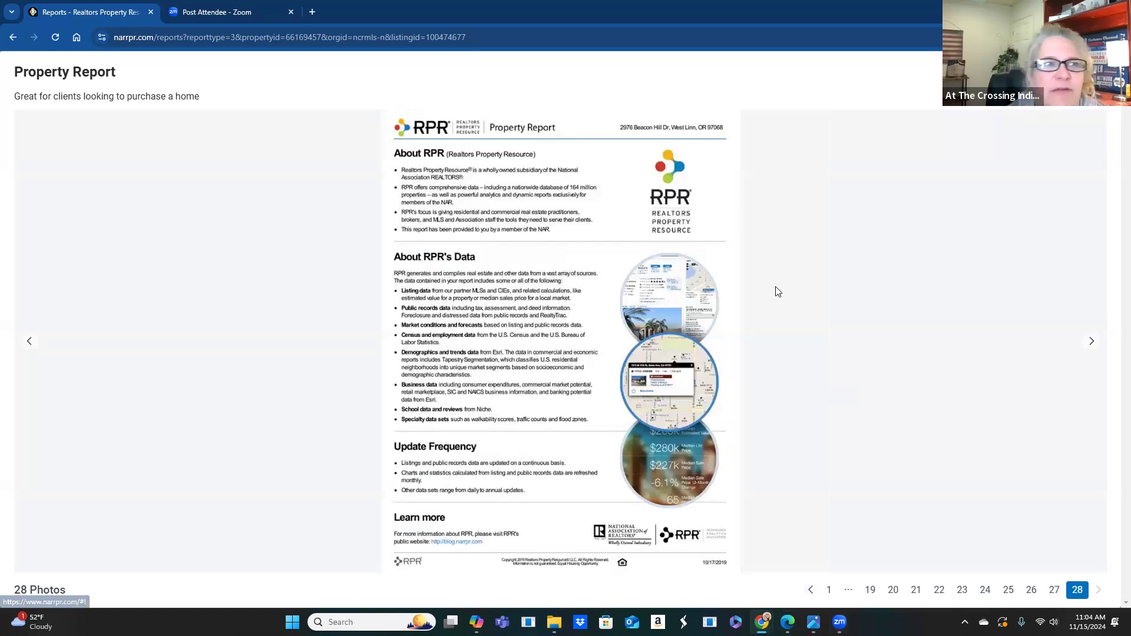
key("alt+Left")
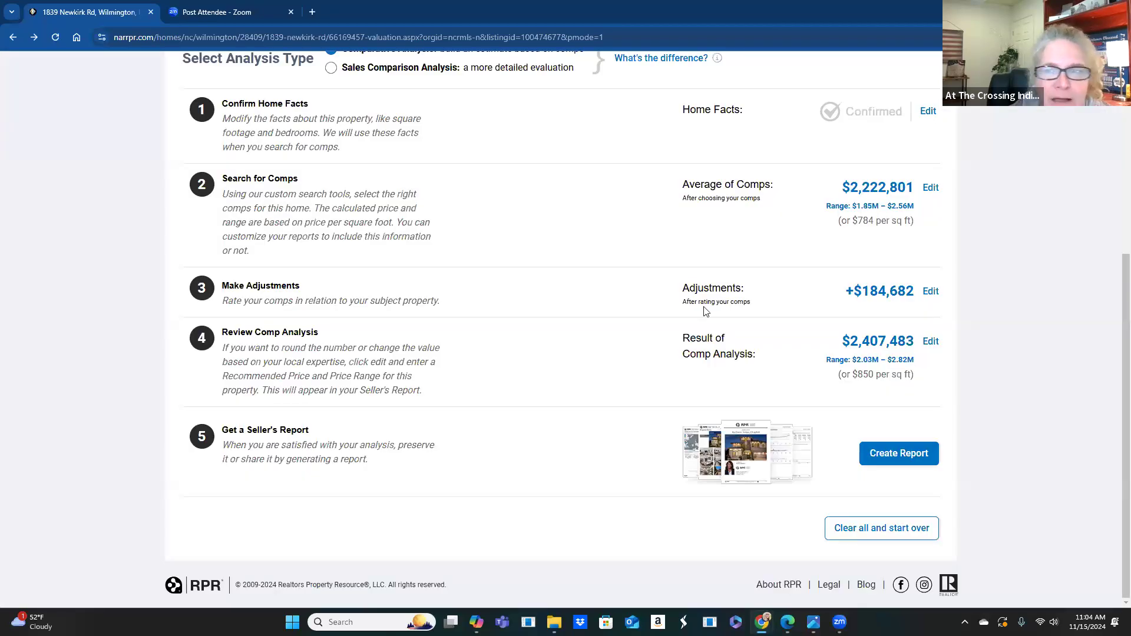
left_click(901, 454)
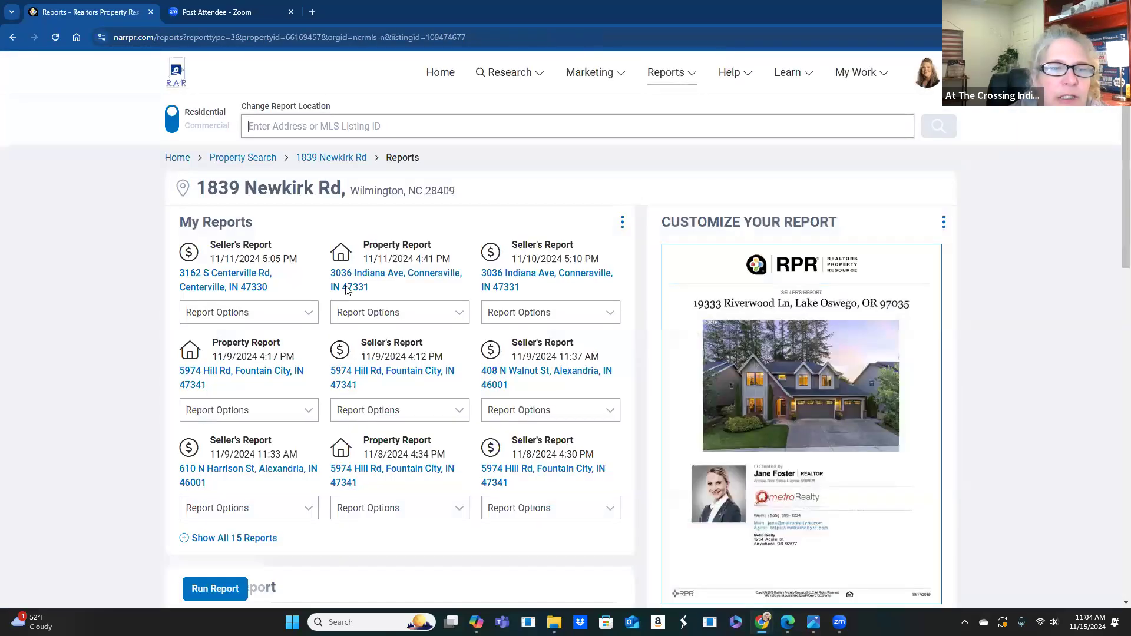
left_click(219, 295)
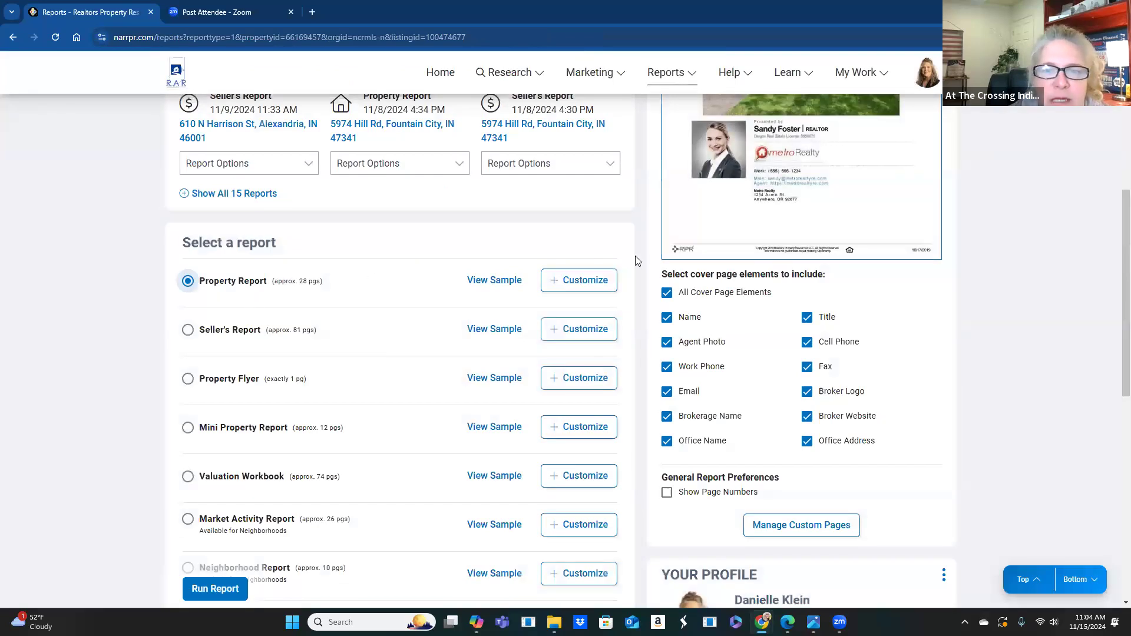
left_click(235, 594)
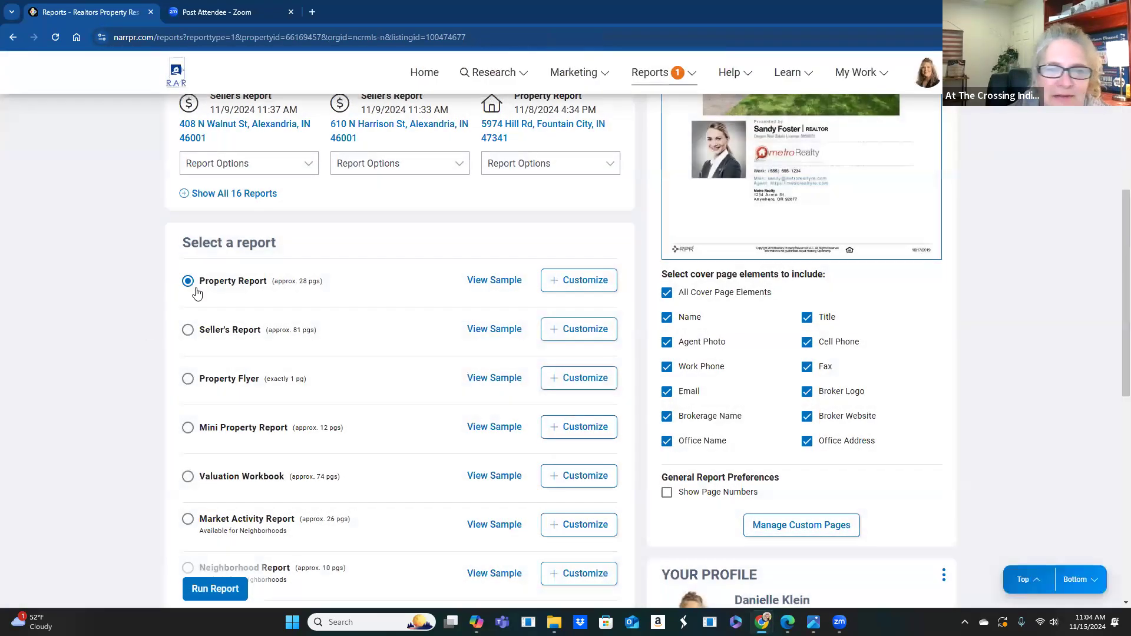
left_click(676, 77)
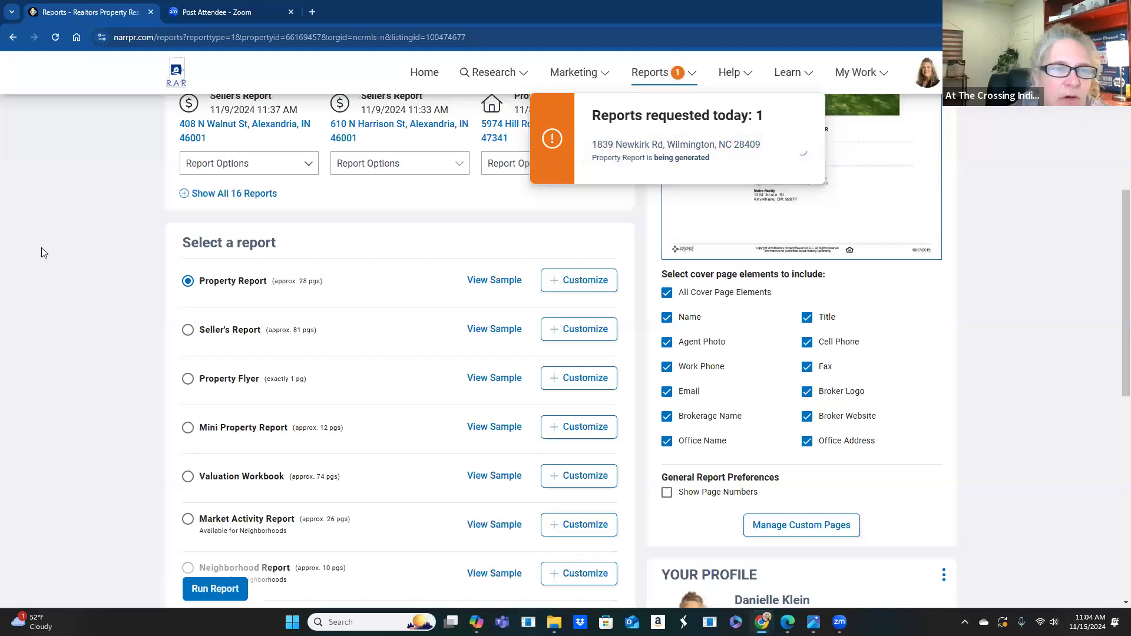
left_click(178, 322)
left_click(187, 330)
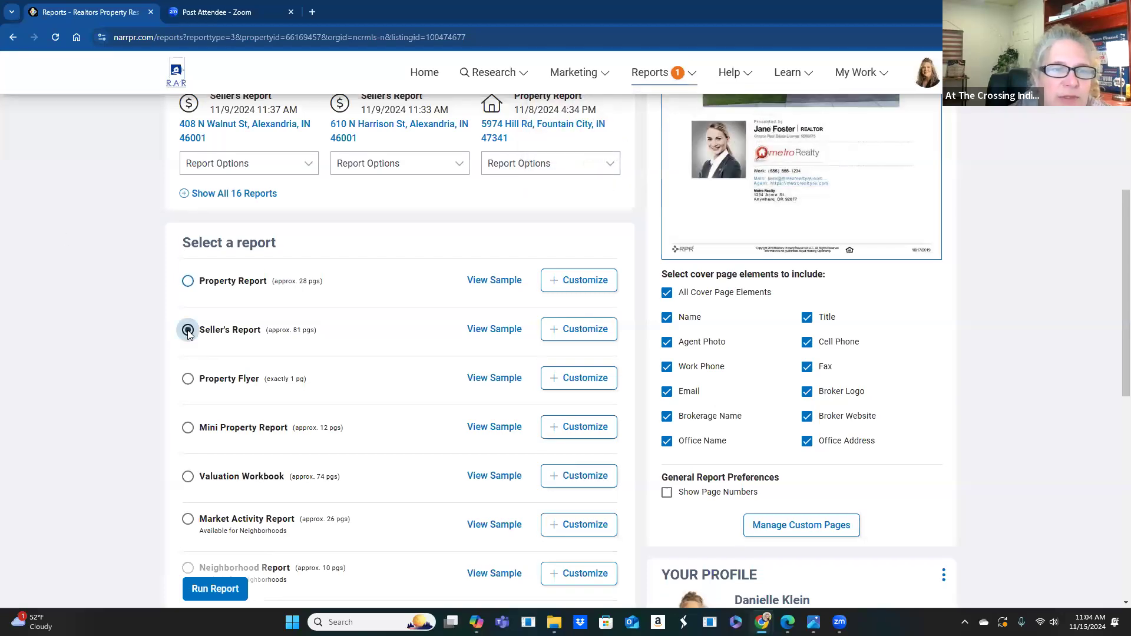
left_click(502, 343)
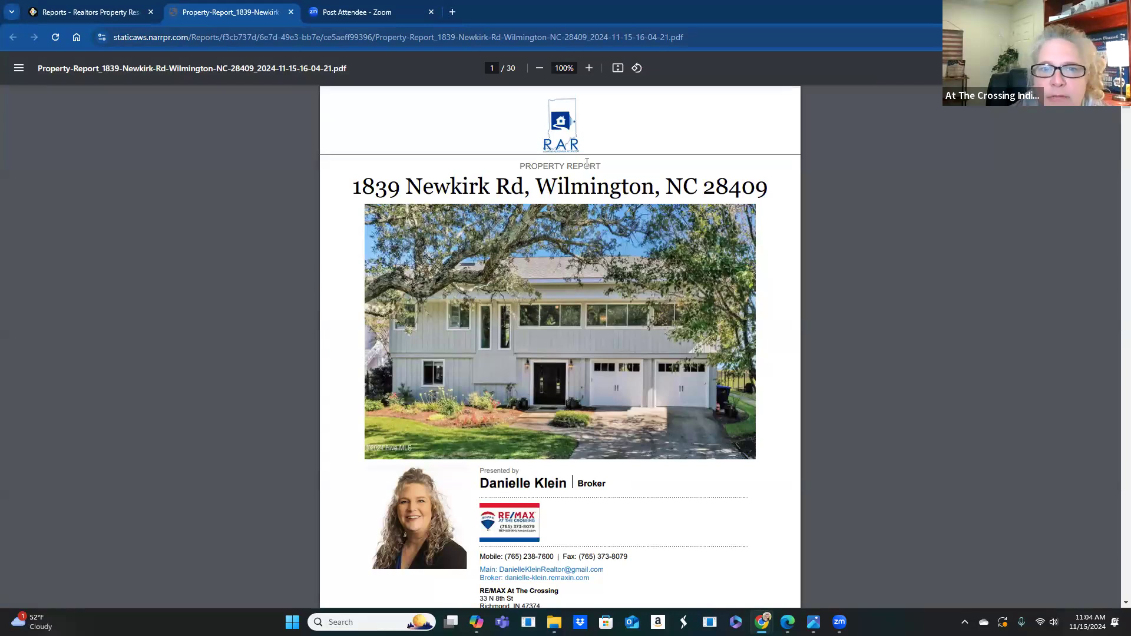
- Scroll to page 2's valuation: $2,525,000 list price, $1,644,747 refined value, $2,407,483 comp analysis
scroll(572, 310, "down", 3)
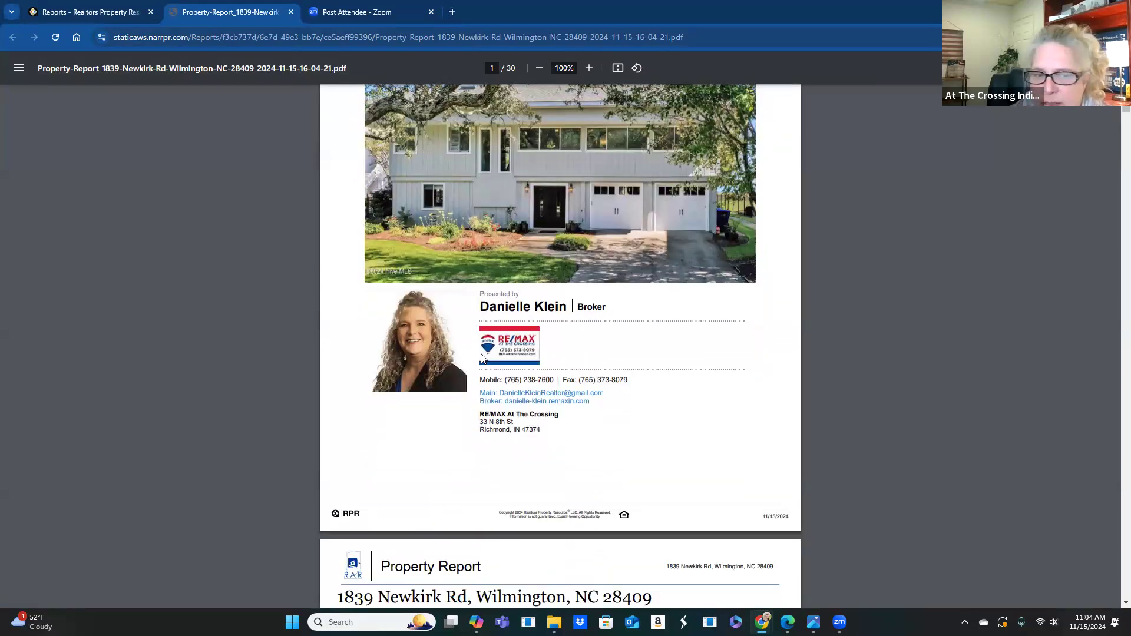
scroll(501, 344, "down", 5)
scroll(502, 344, "down", 2)
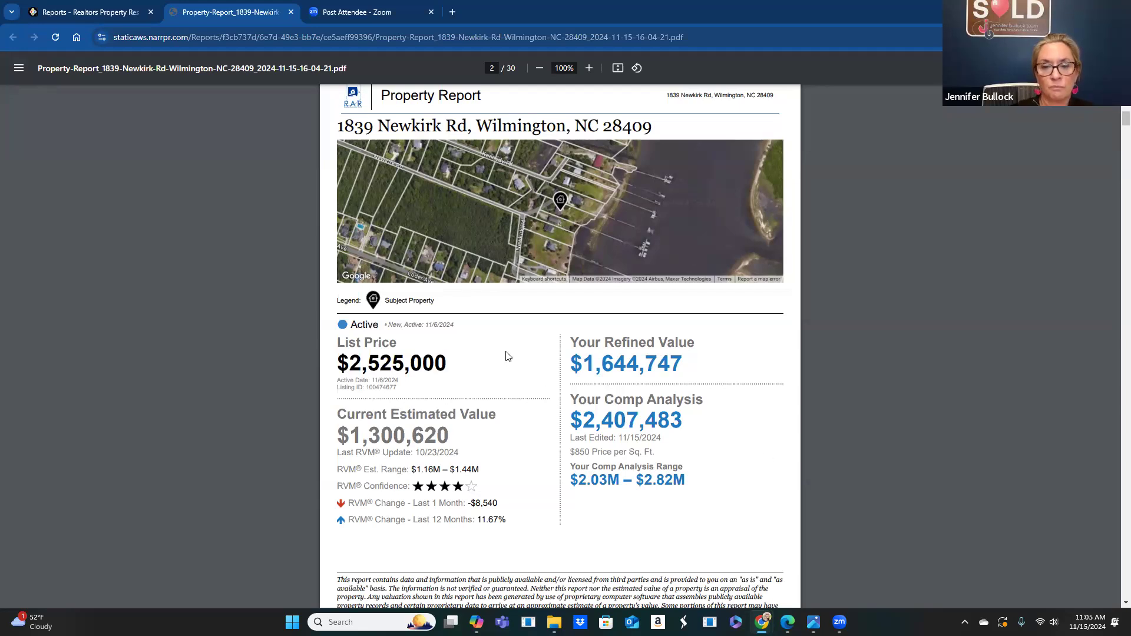
- Scroll from Market Conditions to page 10's +$159,675 home improvements and Comparative Analysis
scroll(543, 401, "down", 9)
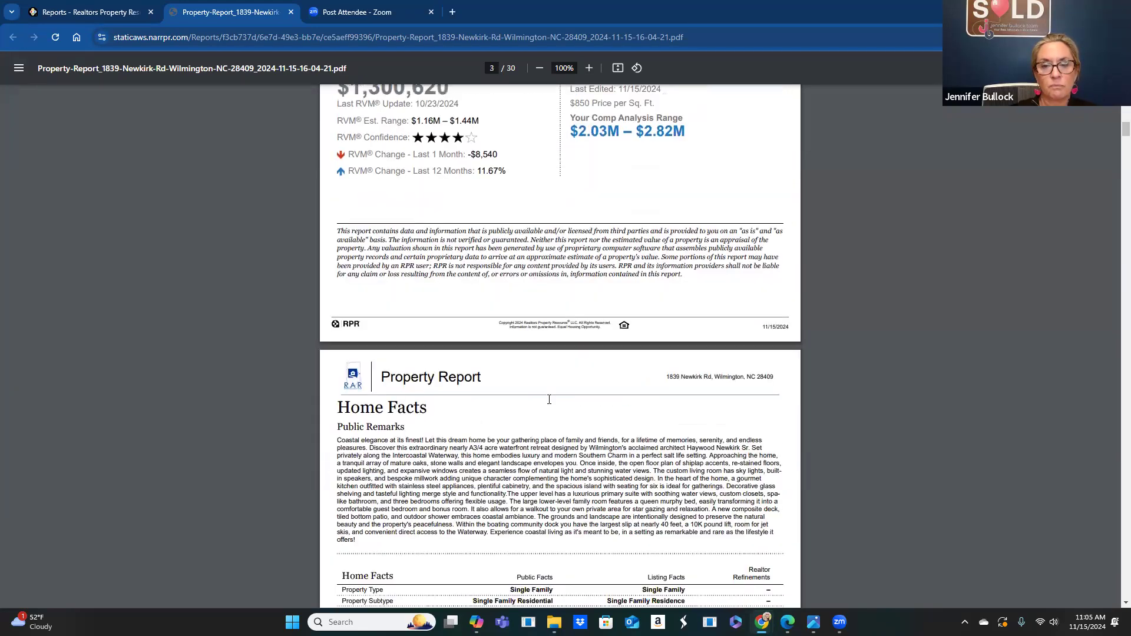
scroll(549, 400, "down", 1)
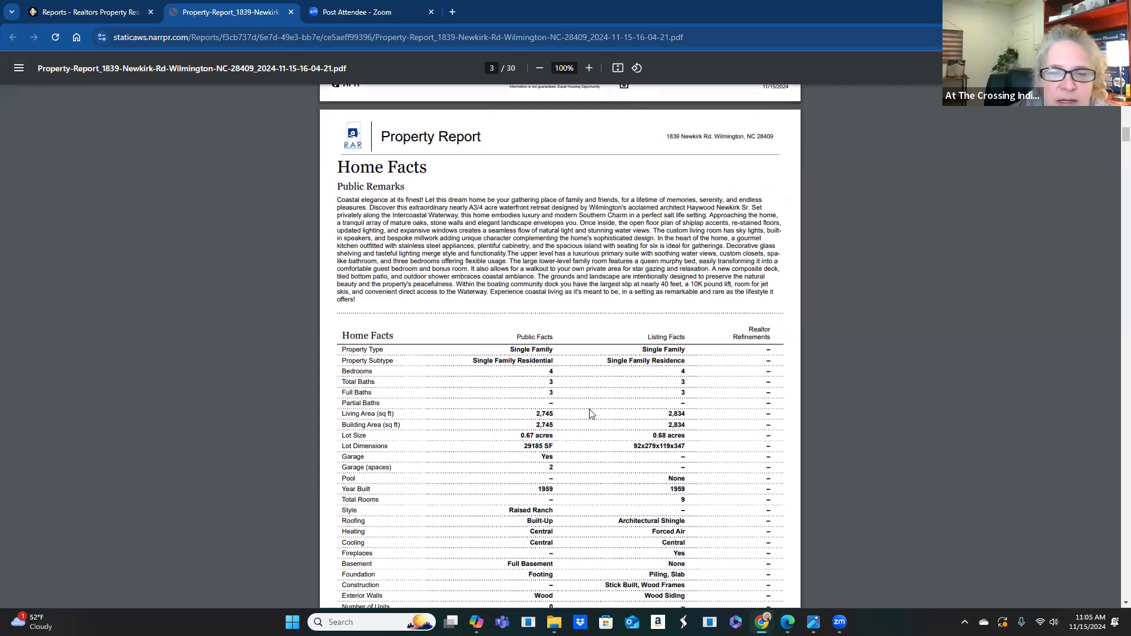
scroll(589, 413, "down", 3)
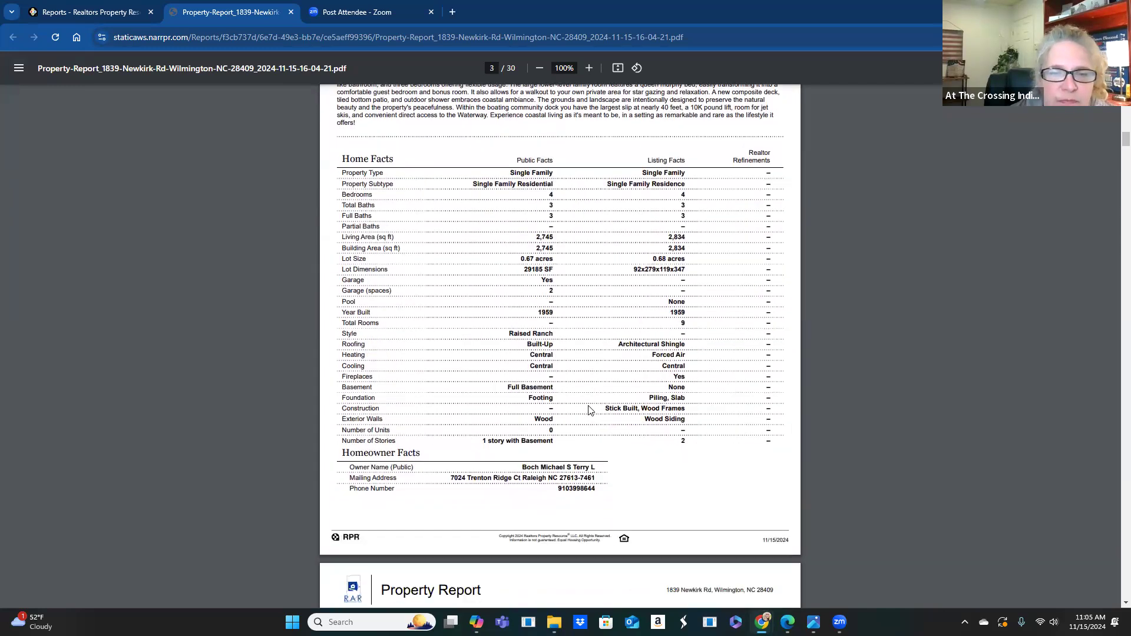
scroll(588, 406, "down", 6)
scroll(636, 415, "down", 4)
scroll(638, 416, "down", 6)
scroll(639, 417, "down", 5)
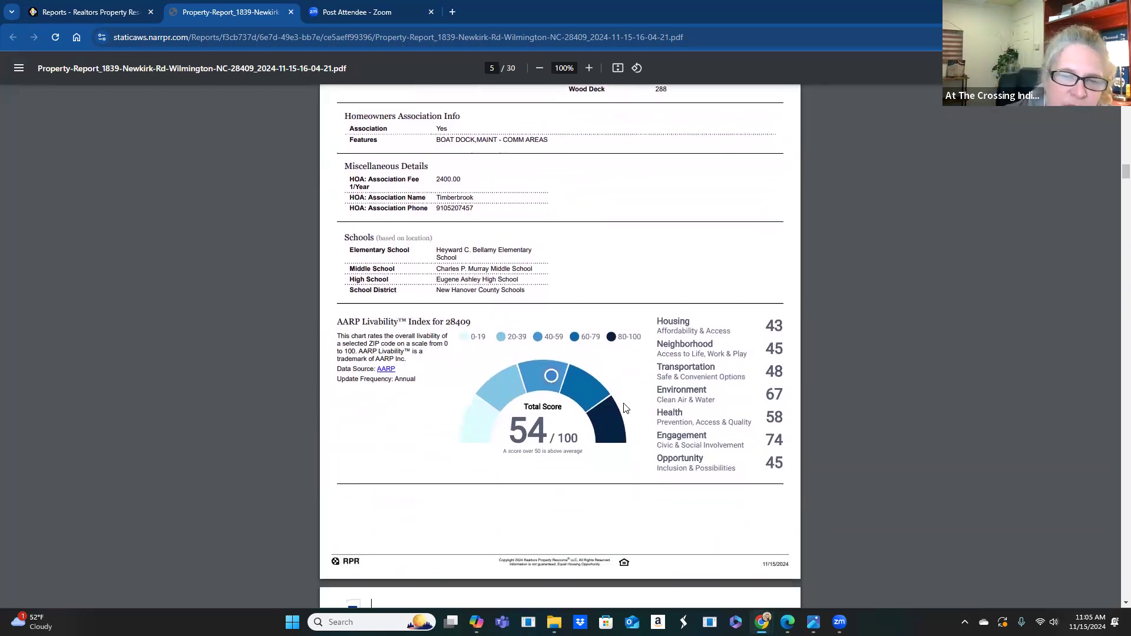
scroll(626, 408, "down", 1)
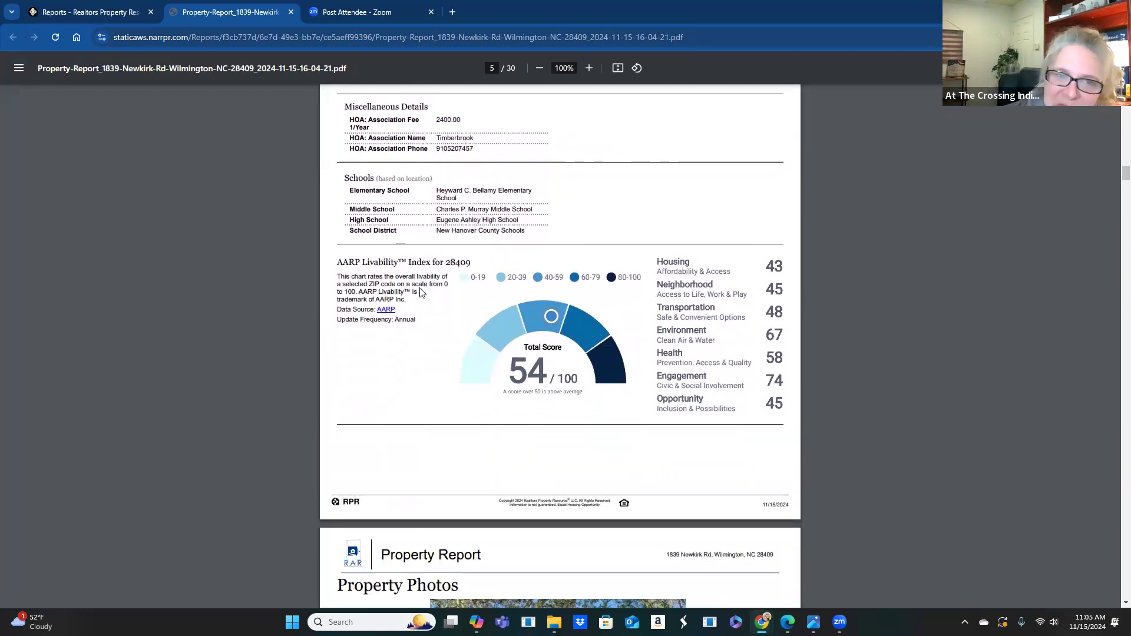
scroll(543, 337, "down", 3)
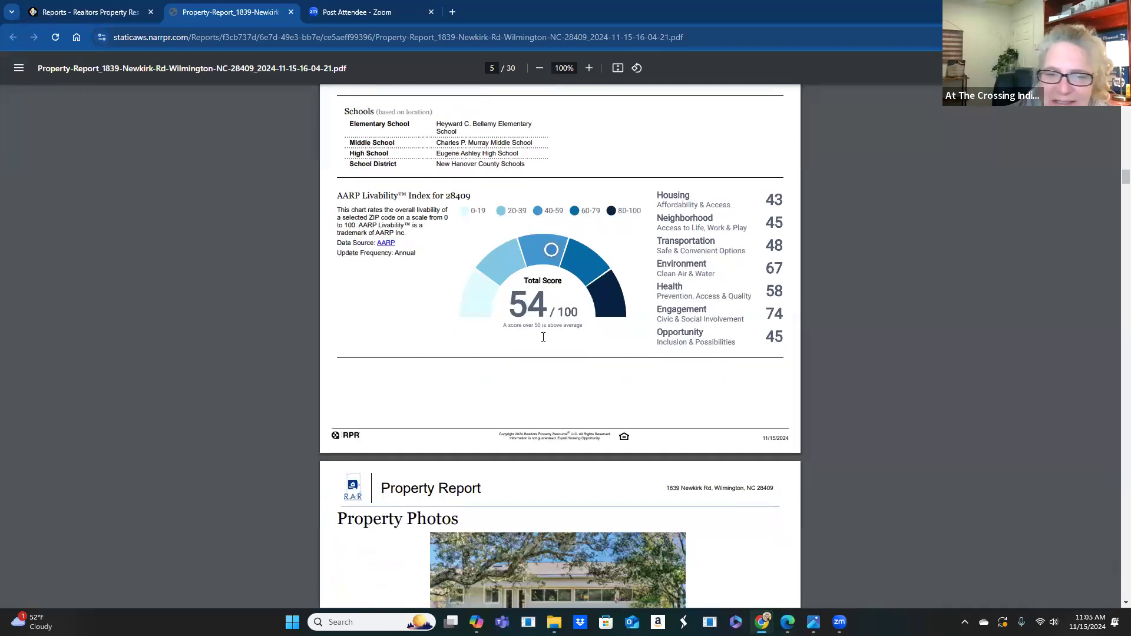
scroll(543, 337, "down", 5)
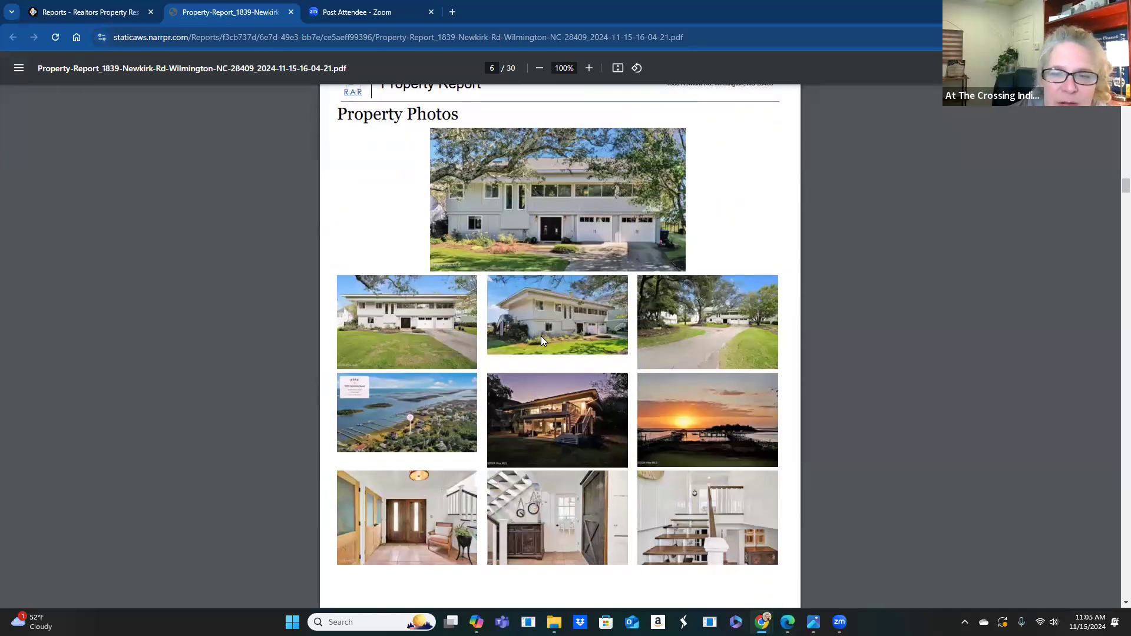
scroll(540, 340, "down", 10)
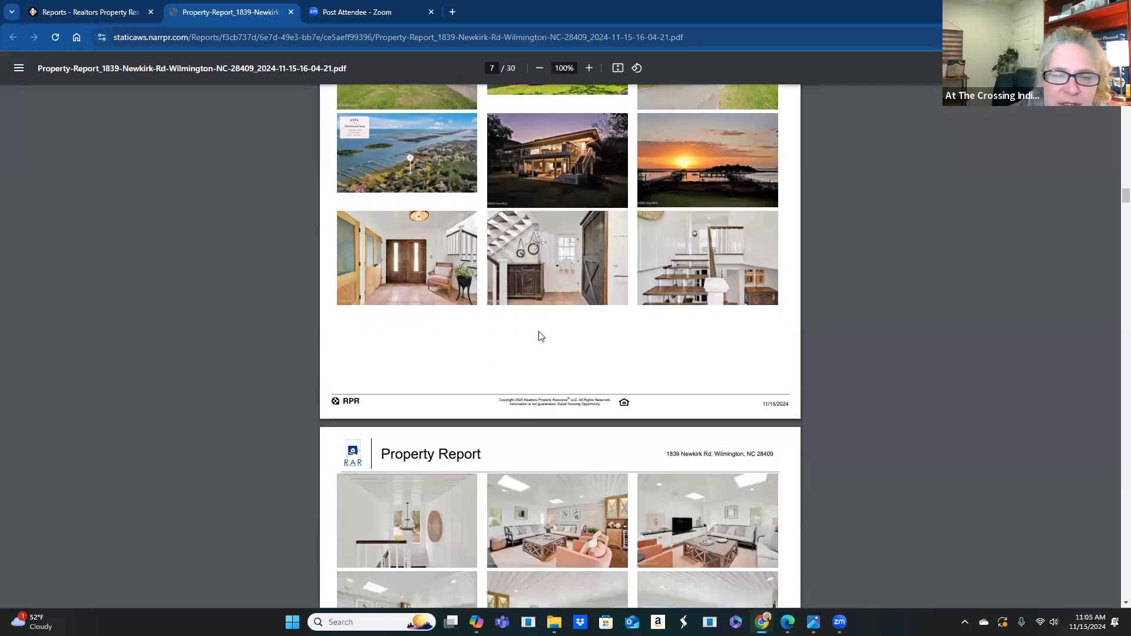
scroll(537, 332, "down", 8)
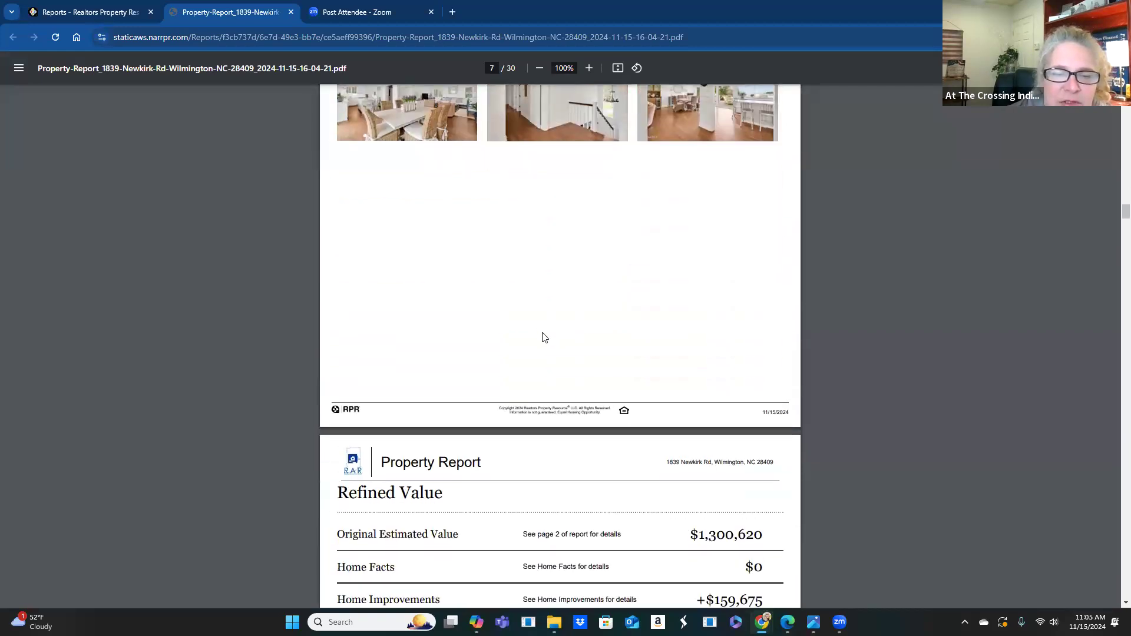
scroll(560, 330, "down", 1)
scroll(565, 332, "down", 11)
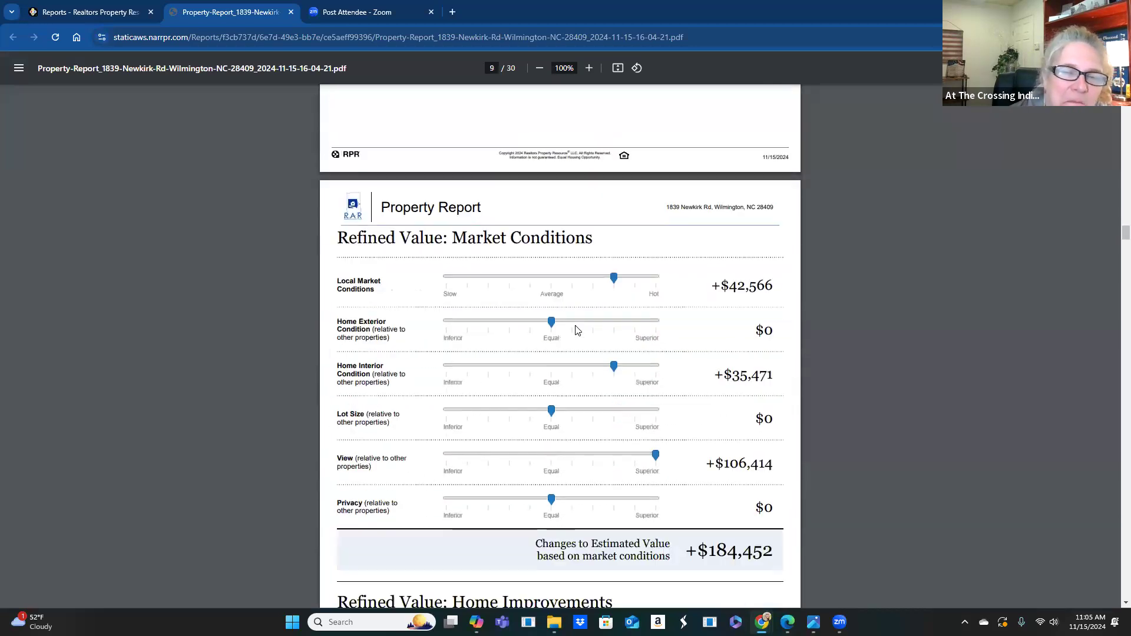
scroll(576, 331, "down", 2)
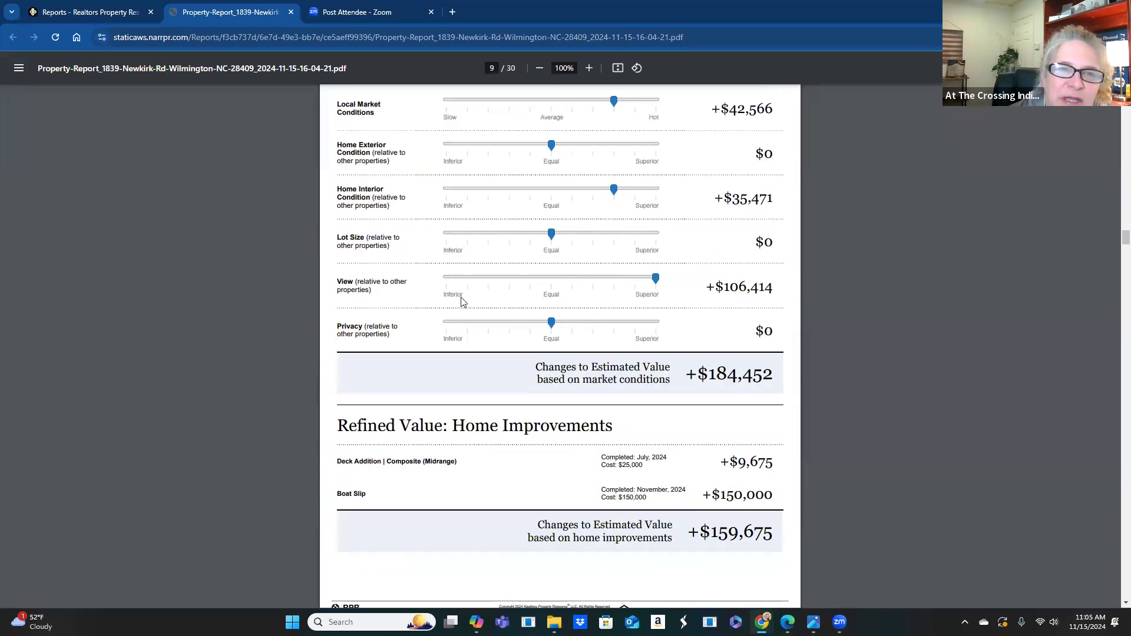
scroll(646, 369, "down", 5)
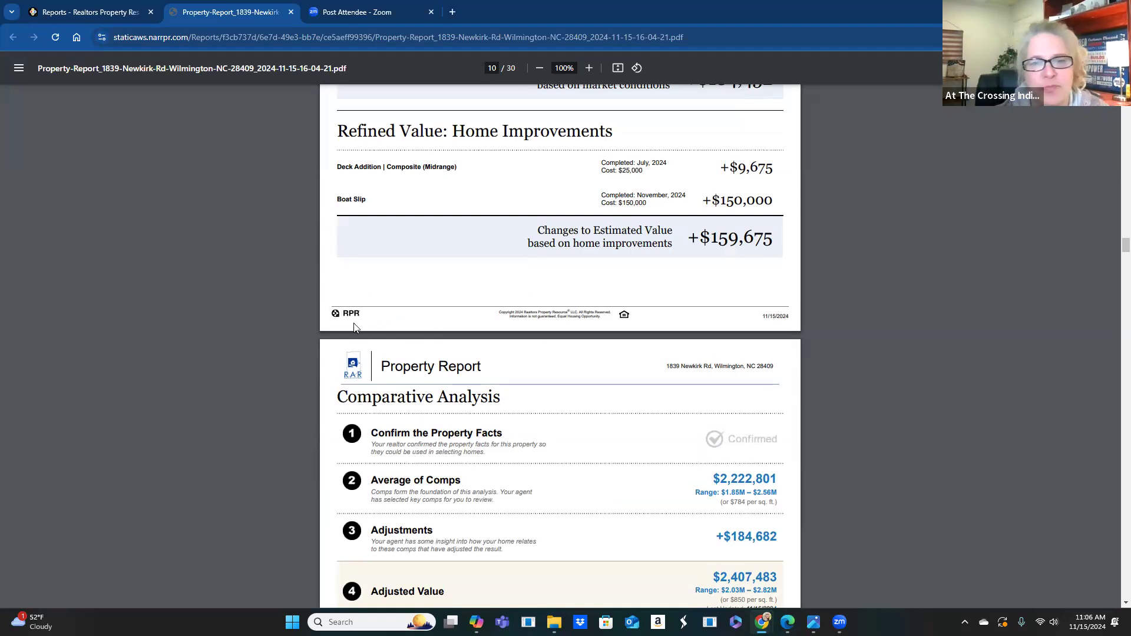
- Scroll past comps, property history and deed records to page 15's Sales and Financing Activity chart
scroll(536, 350, "down", 4)
scroll(575, 386, "down", 10)
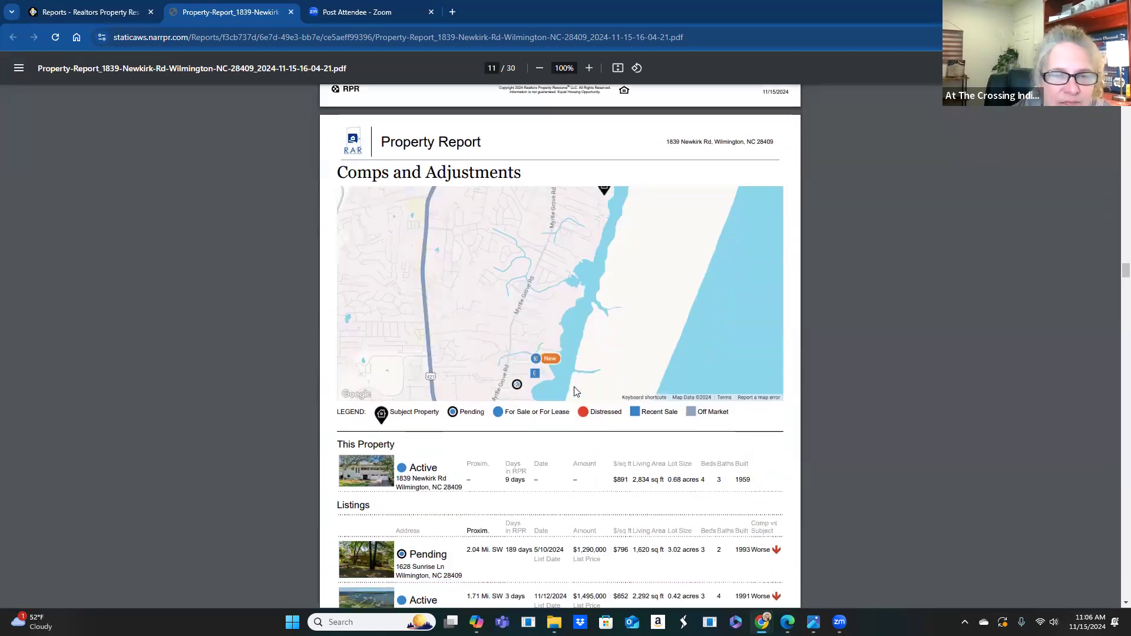
scroll(577, 391, "down", 3)
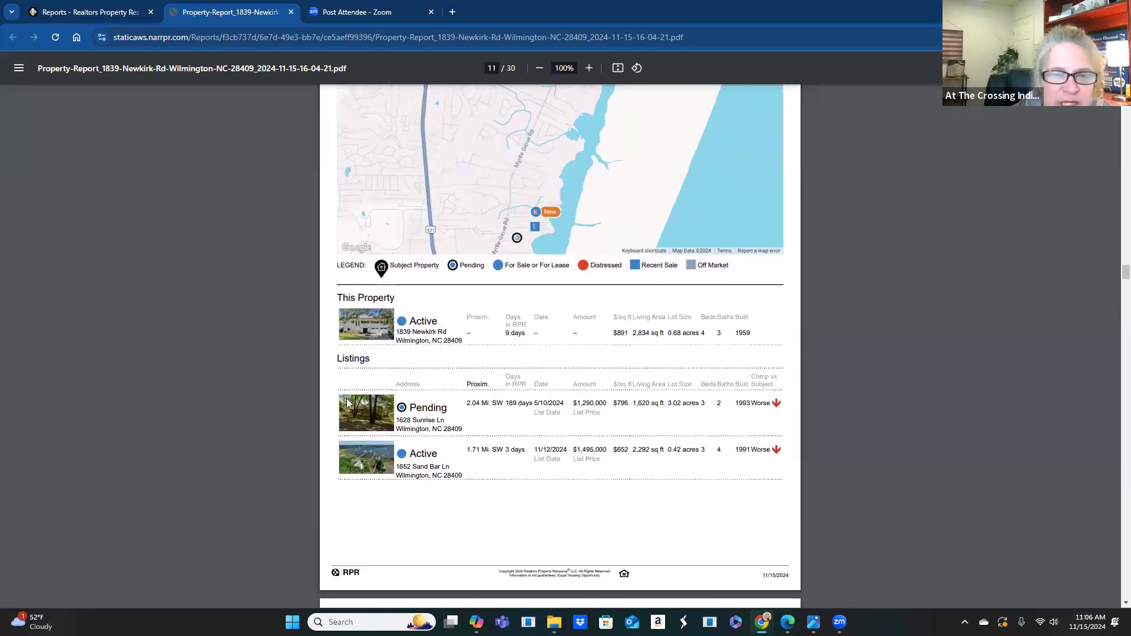
scroll(463, 458, "down", 6)
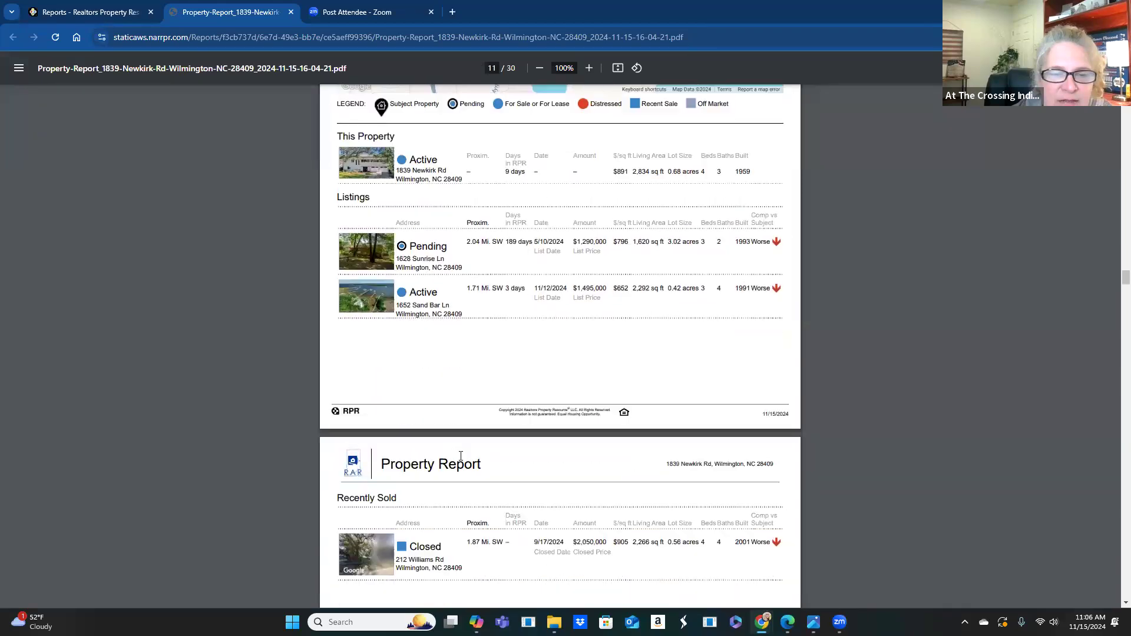
scroll(465, 459, "down", 15)
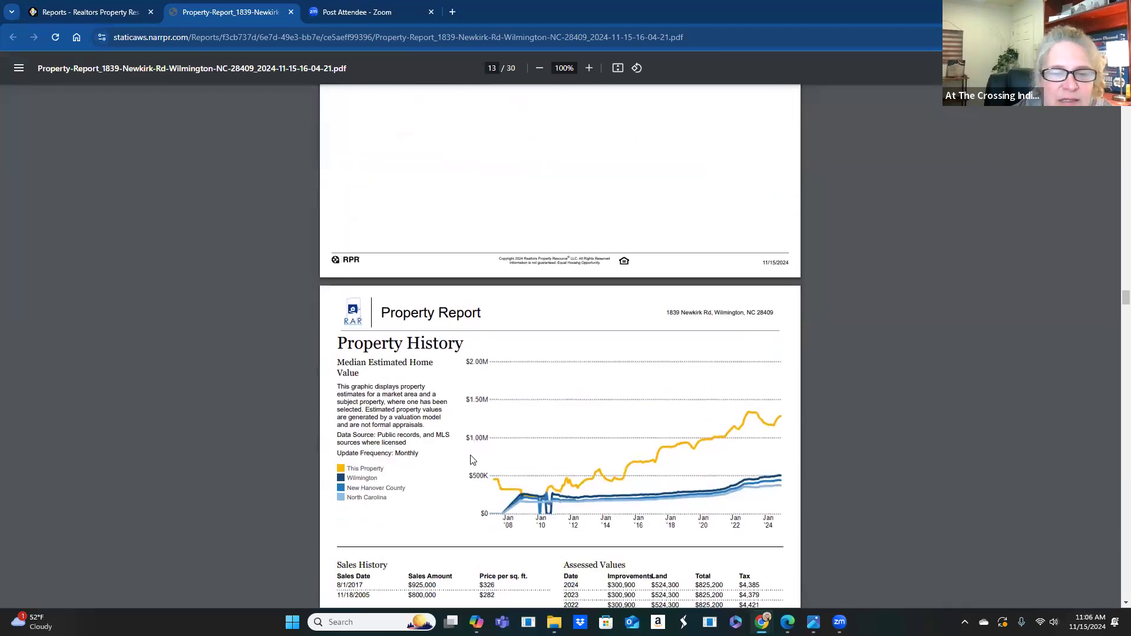
scroll(470, 460, "down", 1)
scroll(471, 461, "down", 1)
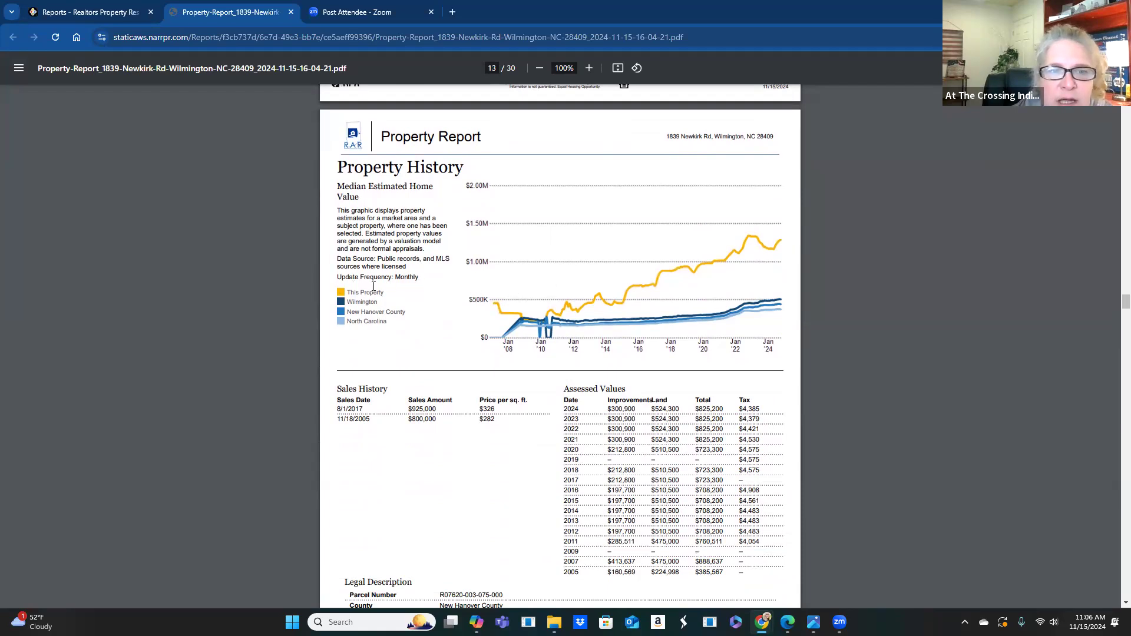
scroll(422, 271, "down", 7)
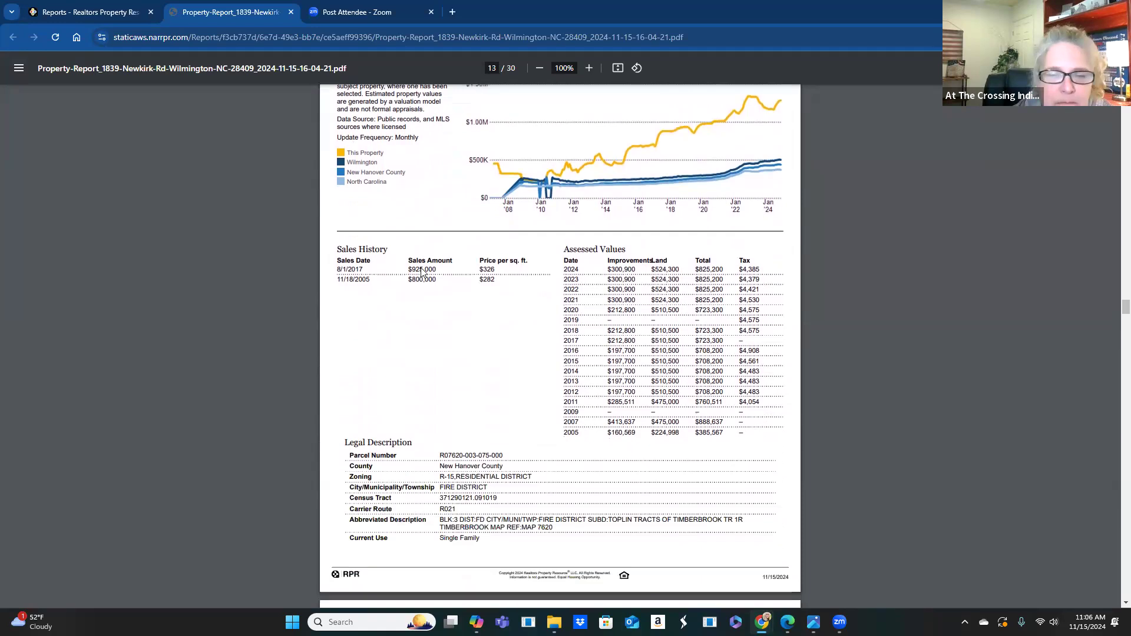
scroll(423, 259, "down", 3)
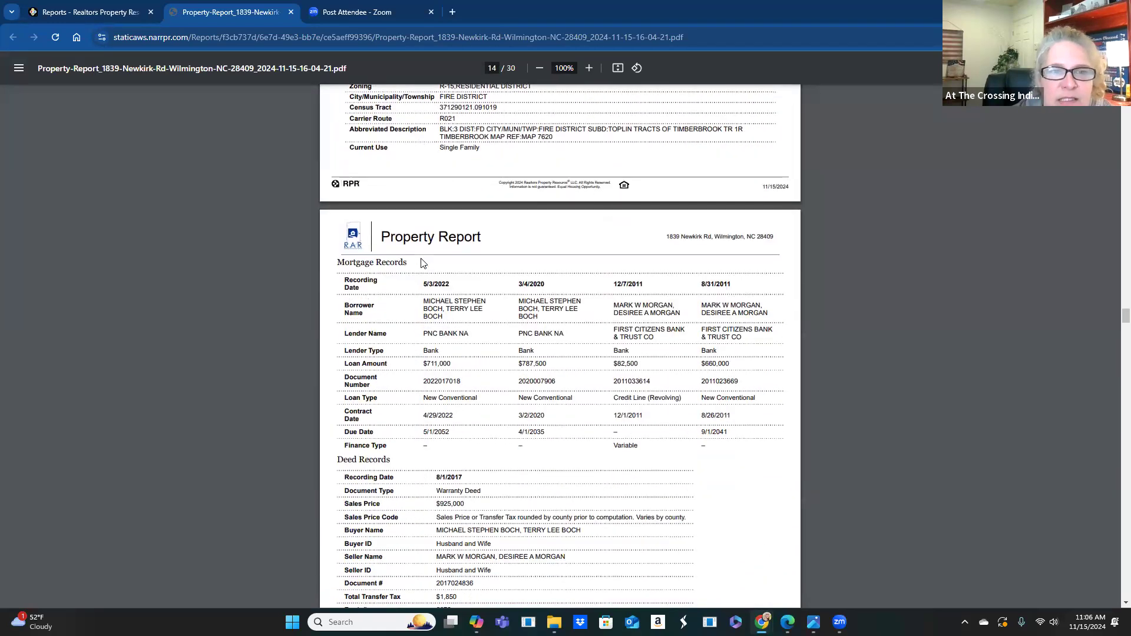
scroll(426, 256, "down", 1)
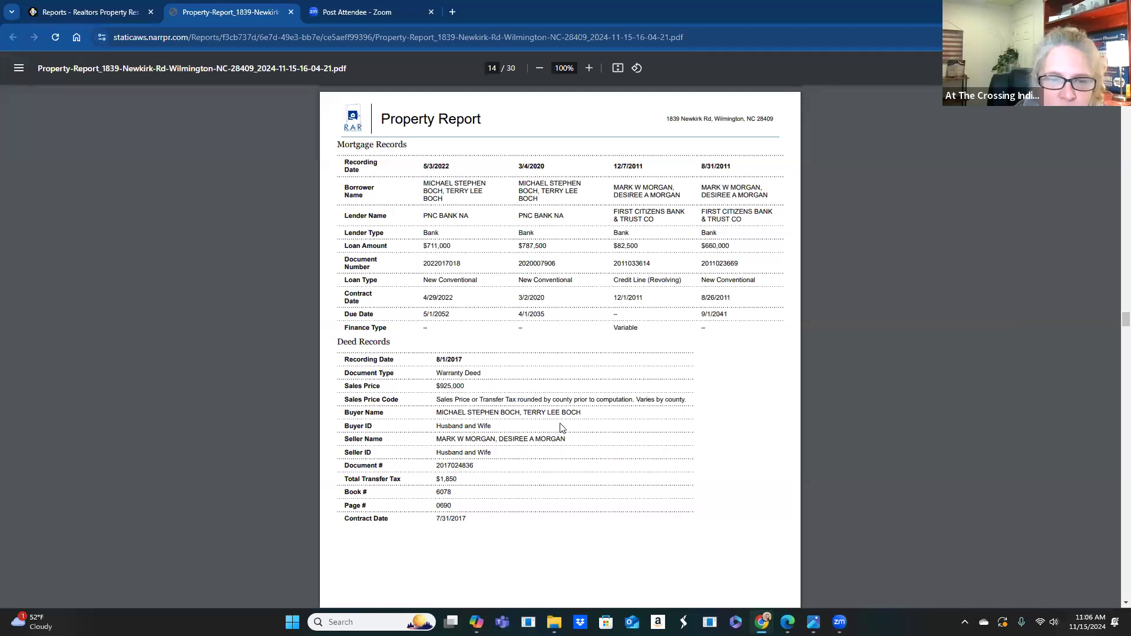
scroll(604, 391, "down", 4)
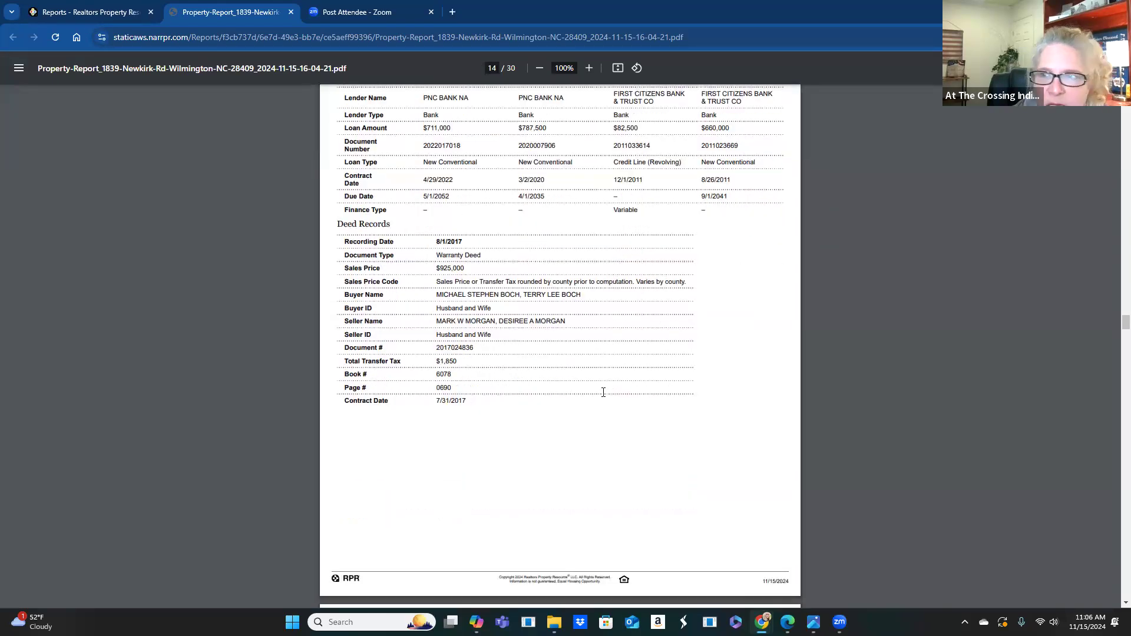
scroll(606, 398, "down", 7)
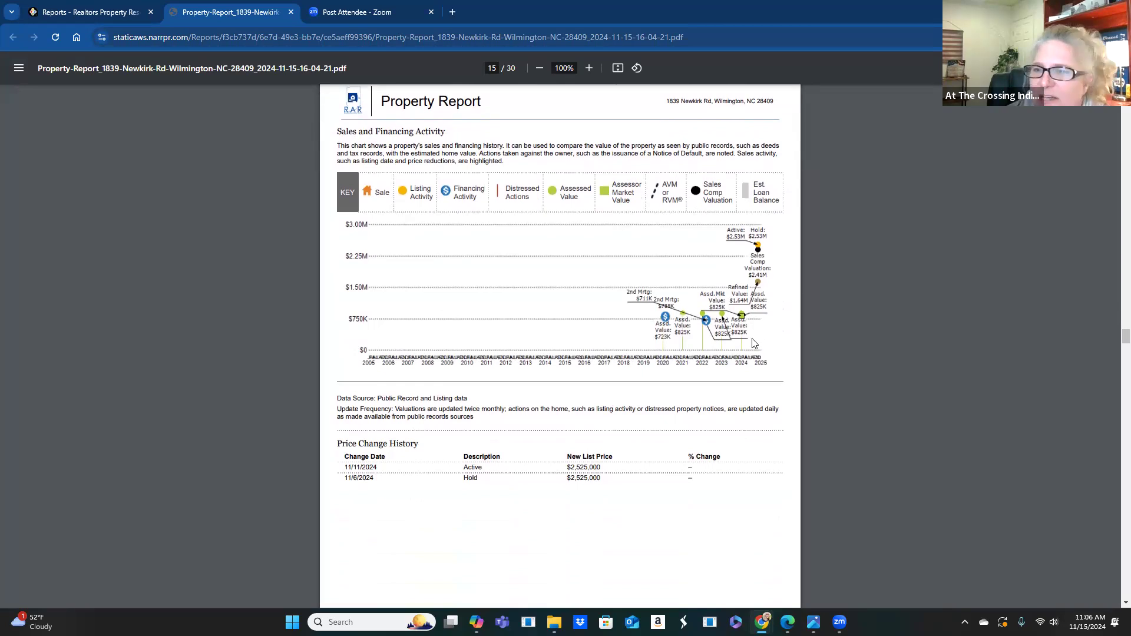
- Scroll through neighborhood stats to page 19's Price Range and Age Range of Comps Sold charts
scroll(535, 309, "down", 6)
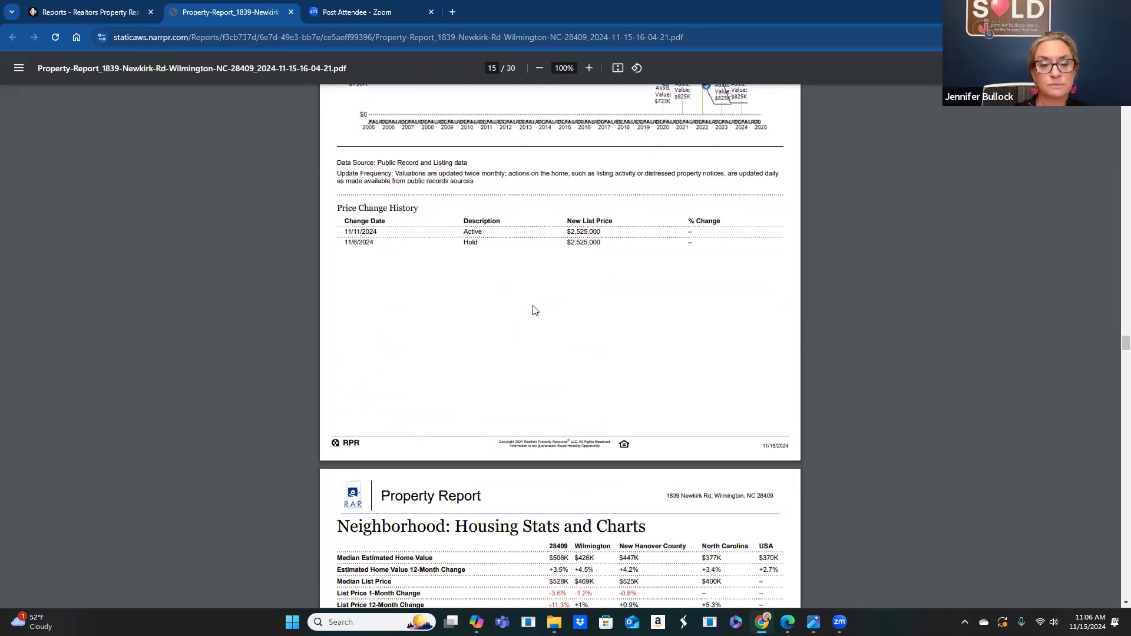
scroll(537, 309, "down", 3)
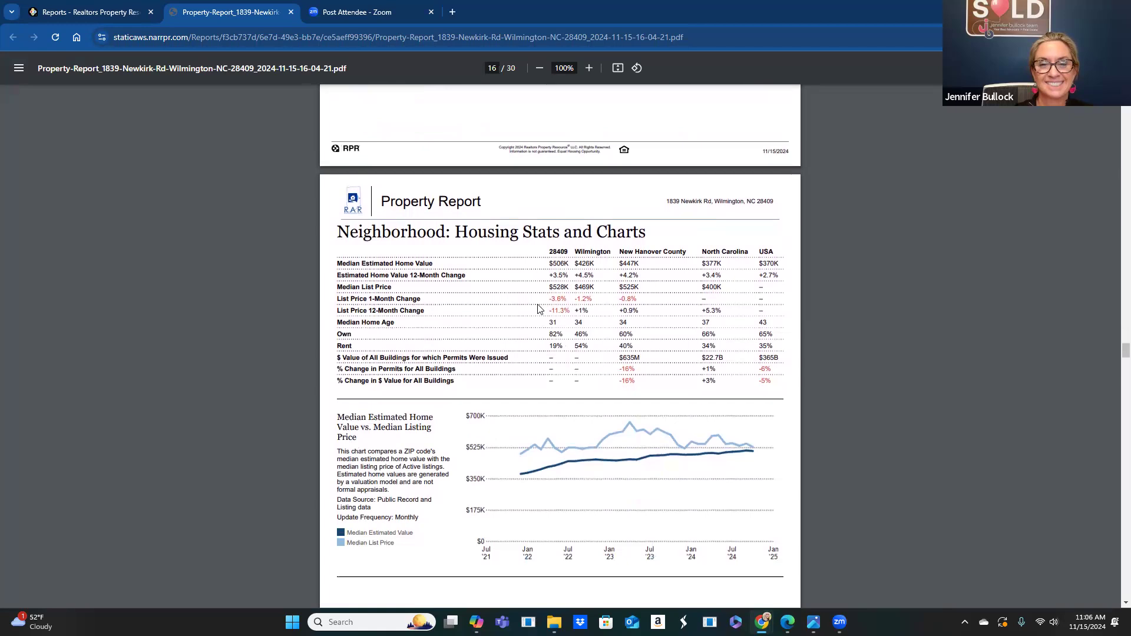
scroll(537, 310, "down", 10)
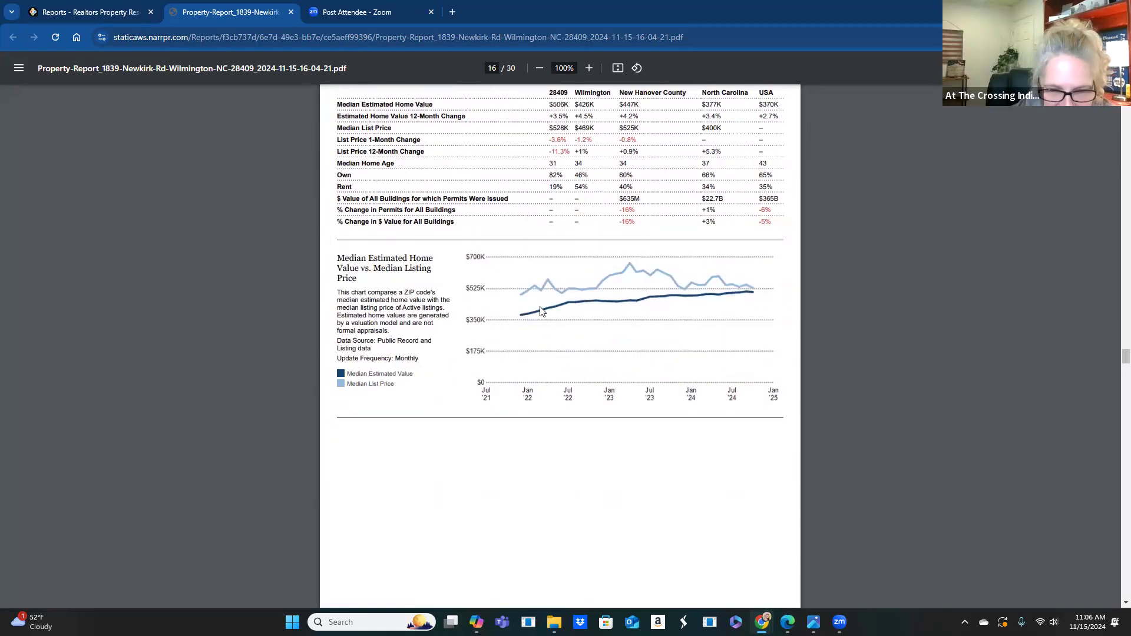
scroll(537, 313, "down", 6)
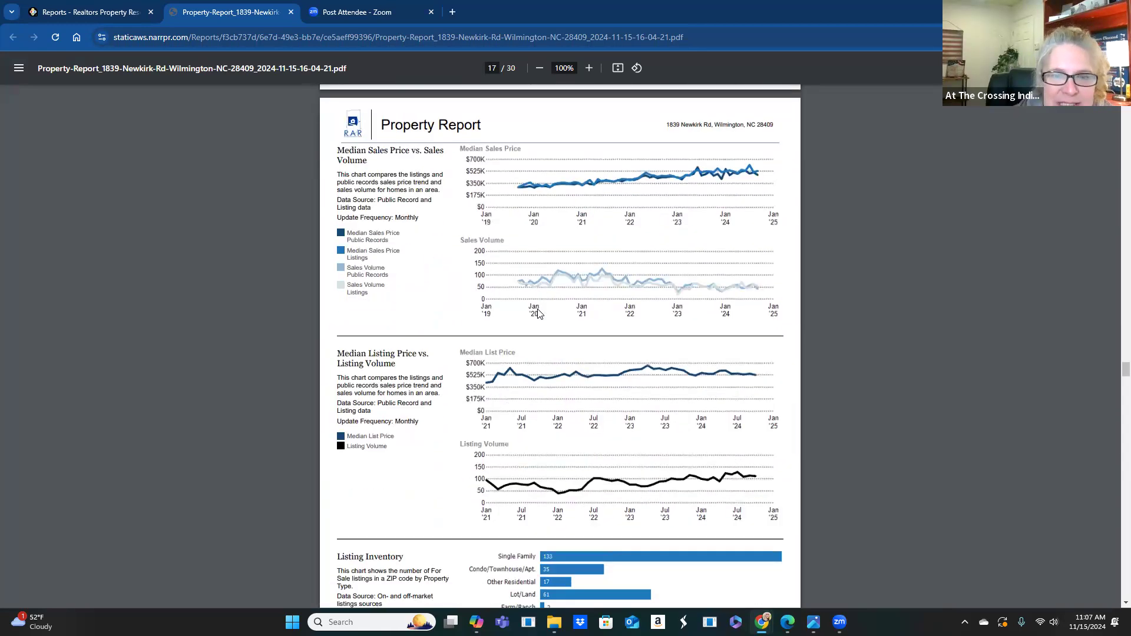
scroll(539, 320, "down", 3)
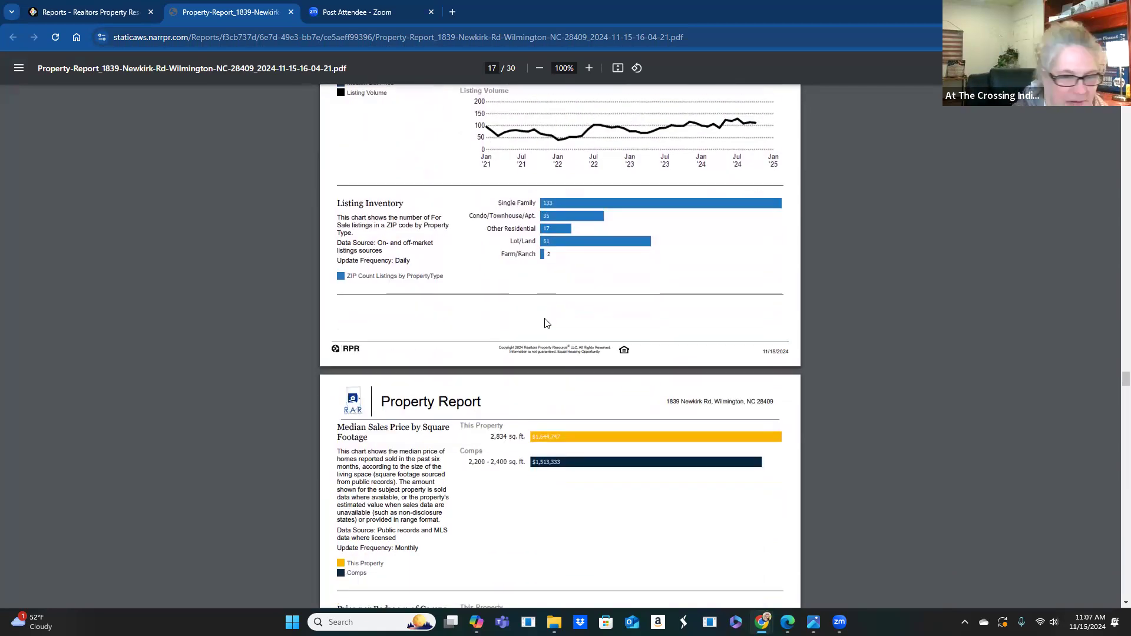
scroll(559, 320, "down", 2)
scroll(563, 322, "down", 1)
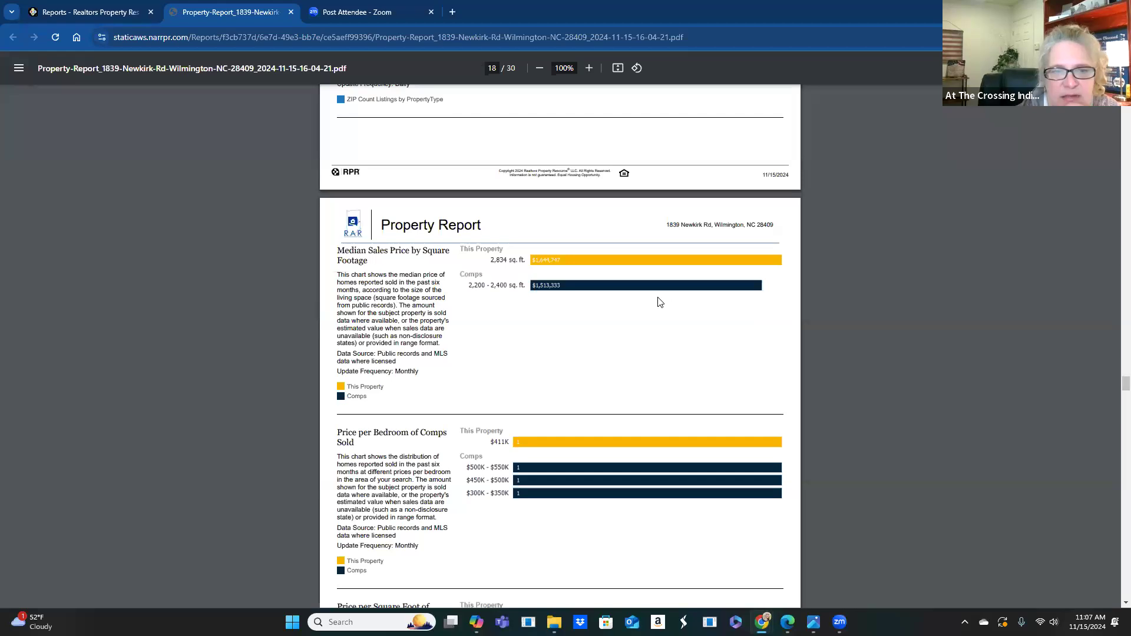
scroll(415, 324, "down", 2)
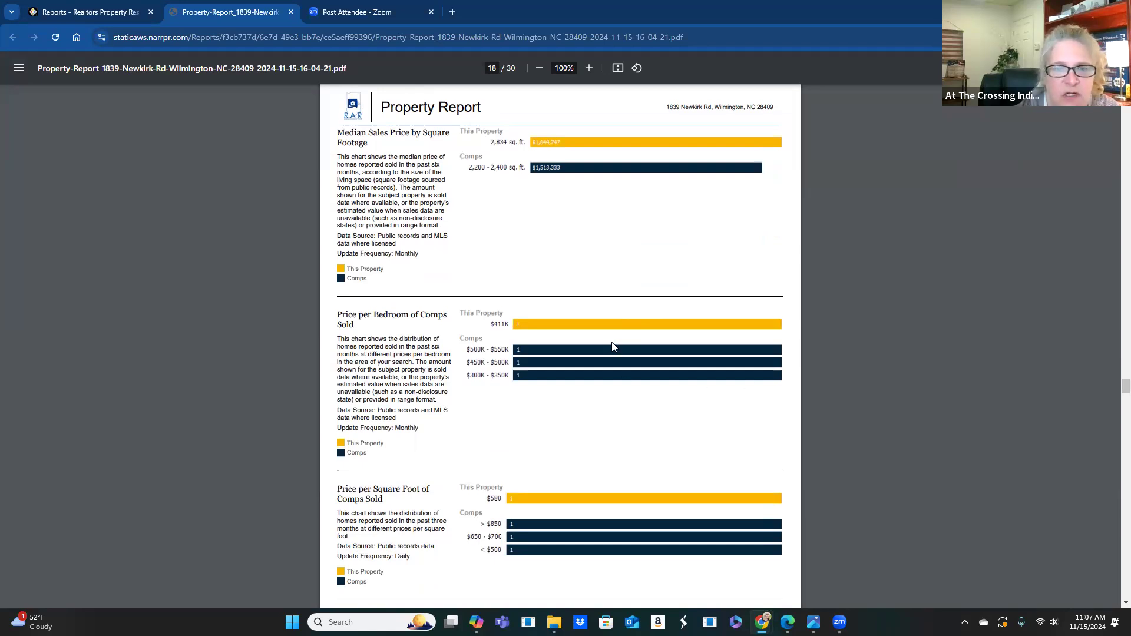
scroll(612, 348, "down", 2)
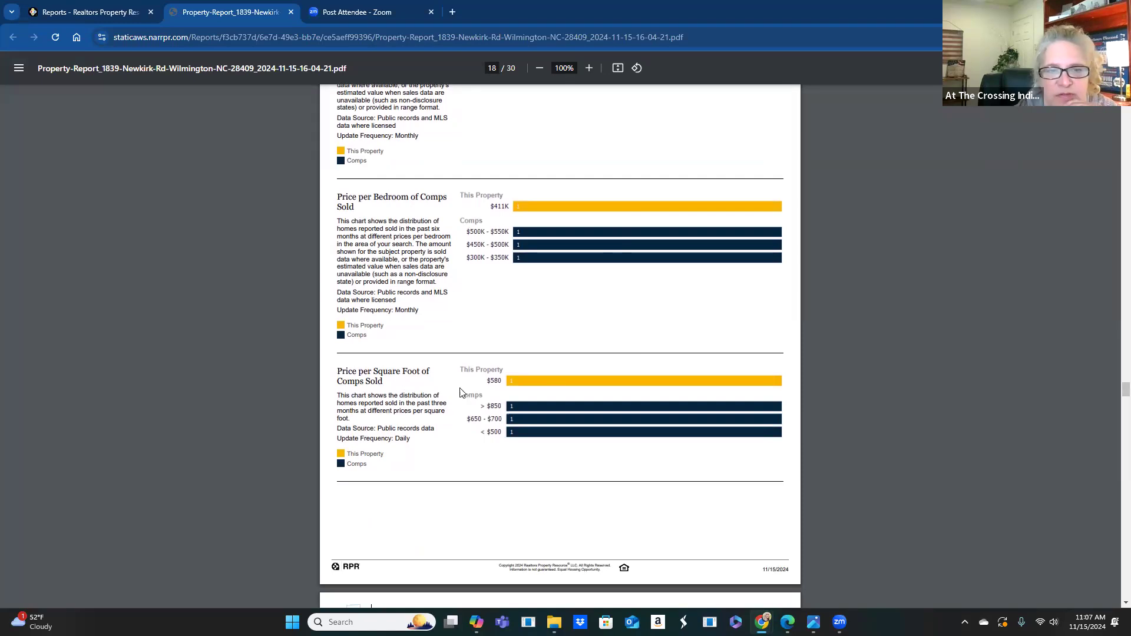
scroll(576, 391, "down", 4)
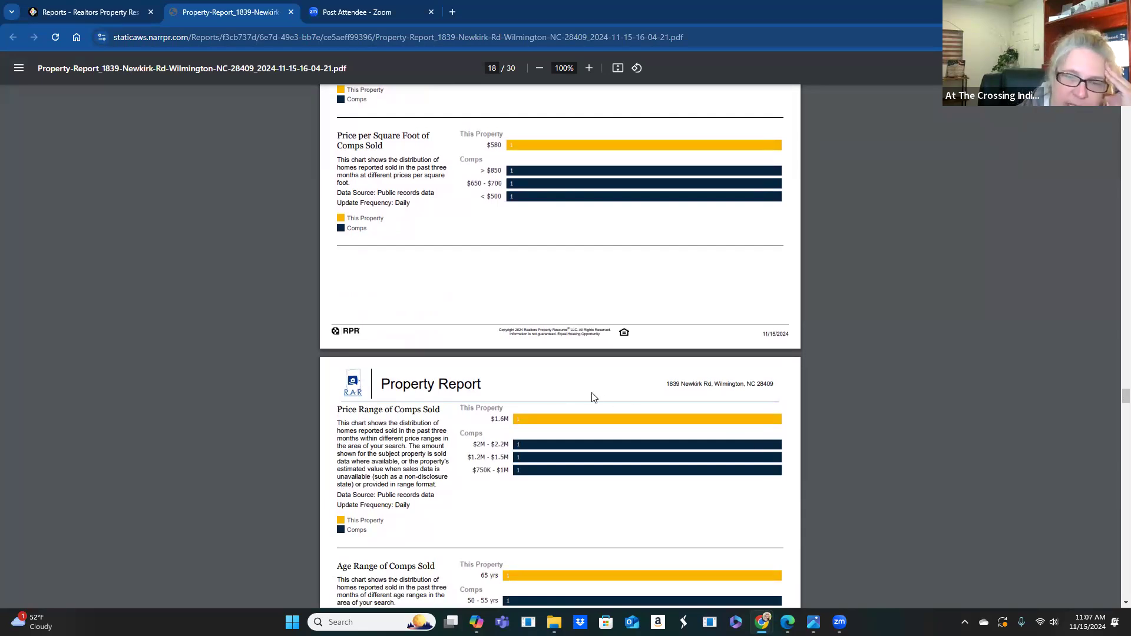
scroll(593, 397, "down", 1)
scroll(589, 397, "down", 2)
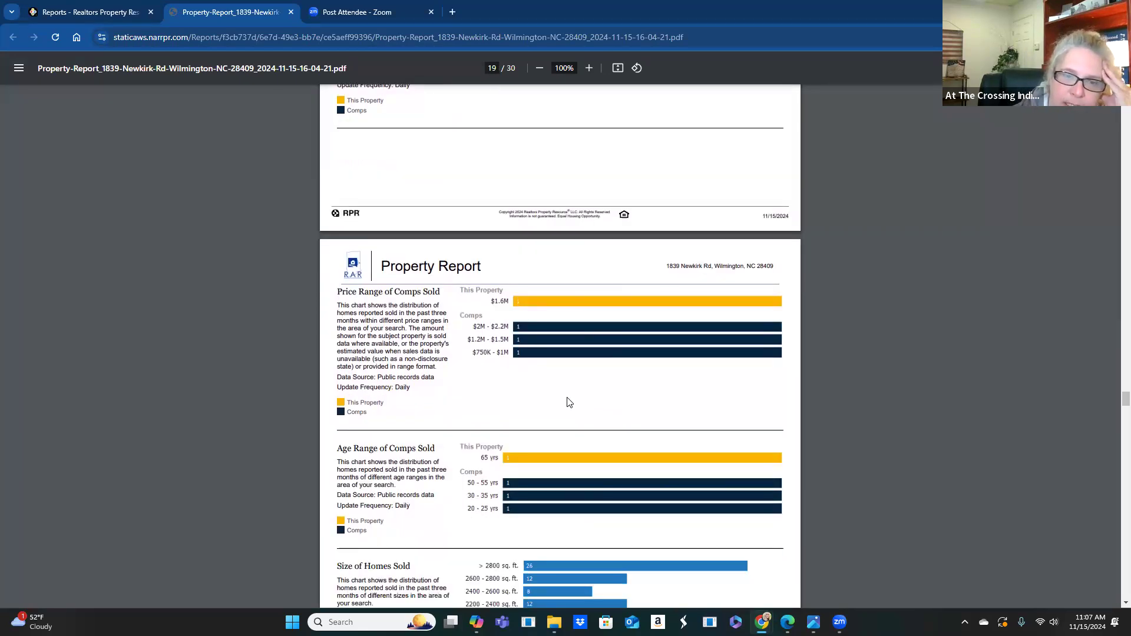
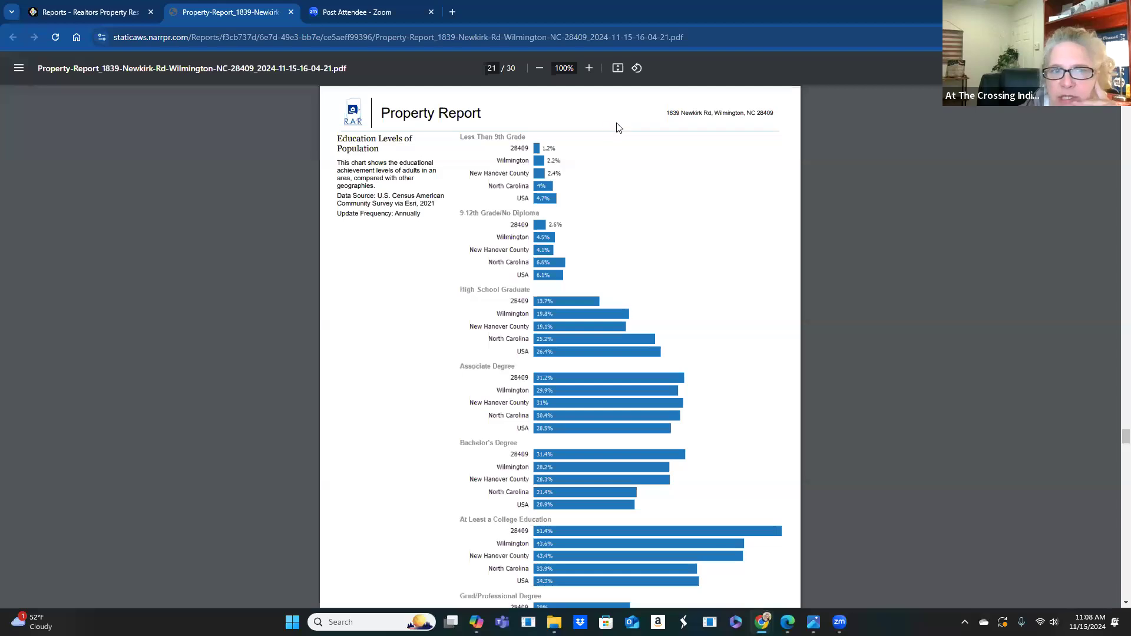
scroll(623, 209, "down", 2)
scroll(622, 209, "down", 5)
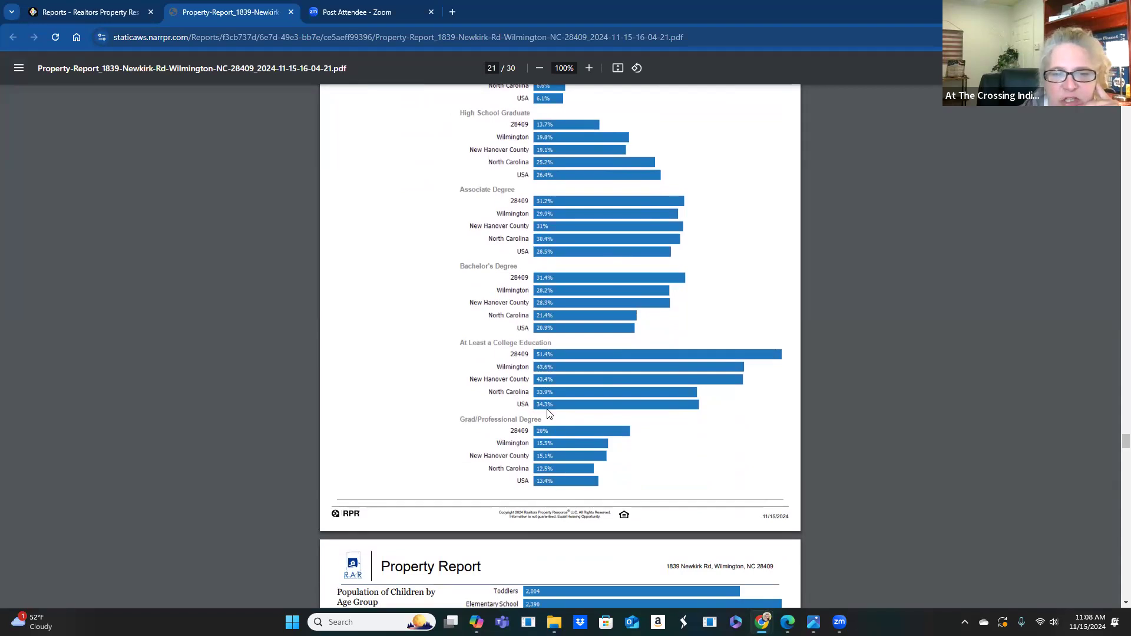
scroll(548, 412, "down", 4)
scroll(550, 413, "down", 5)
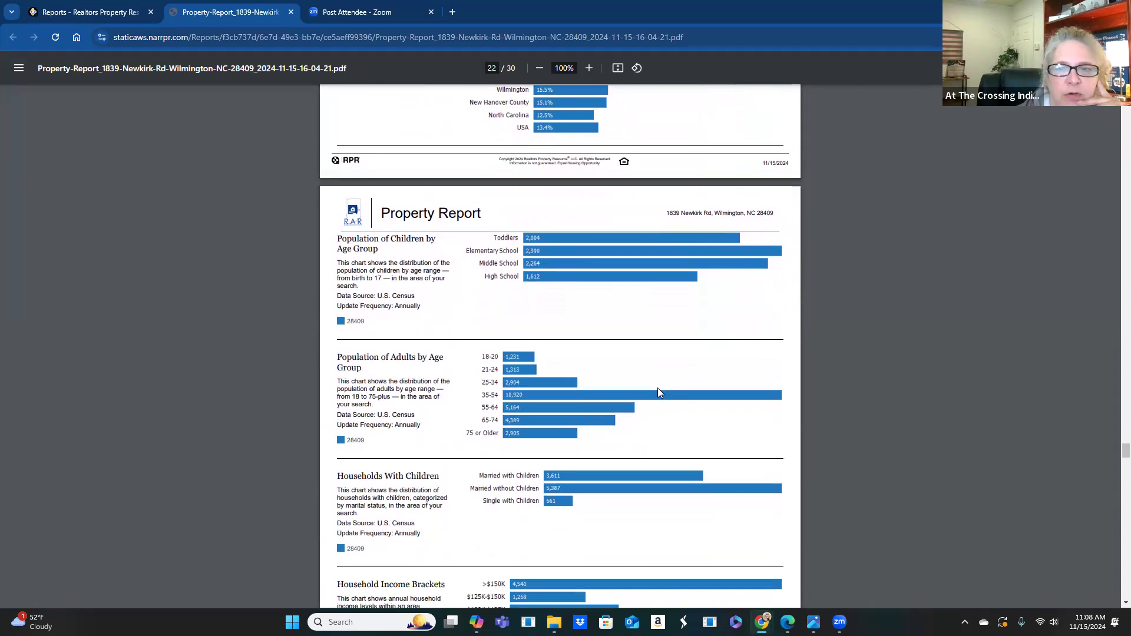
scroll(659, 392, "down", 1)
scroll(660, 392, "down", 1)
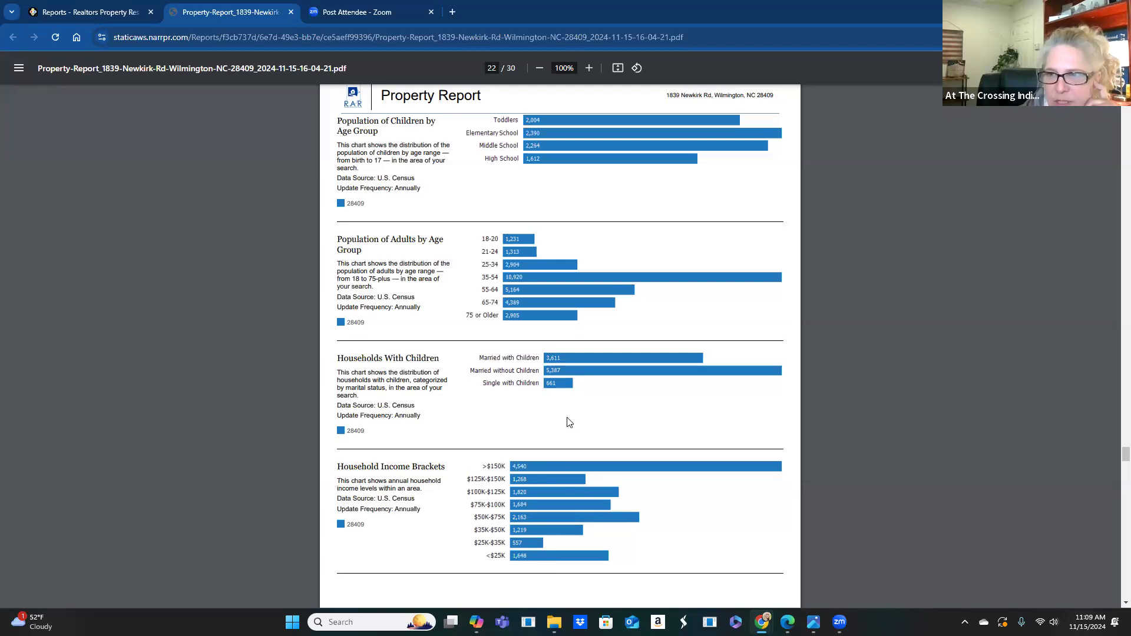
scroll(636, 348, "down", 3)
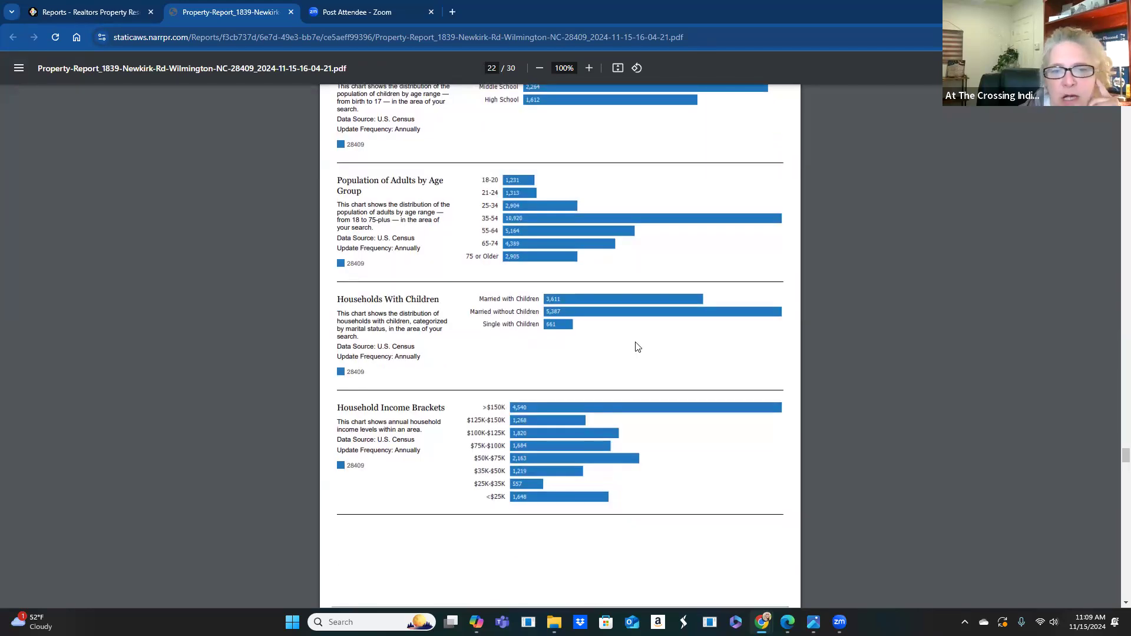
scroll(635, 352, "down", 3)
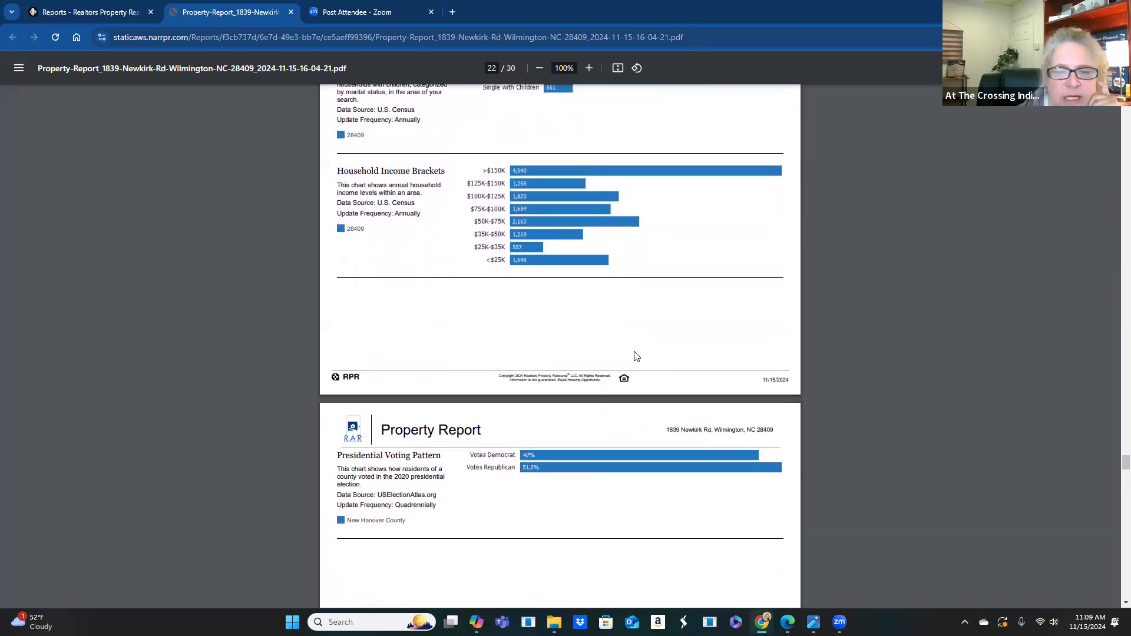
scroll(642, 368, "down", 3)
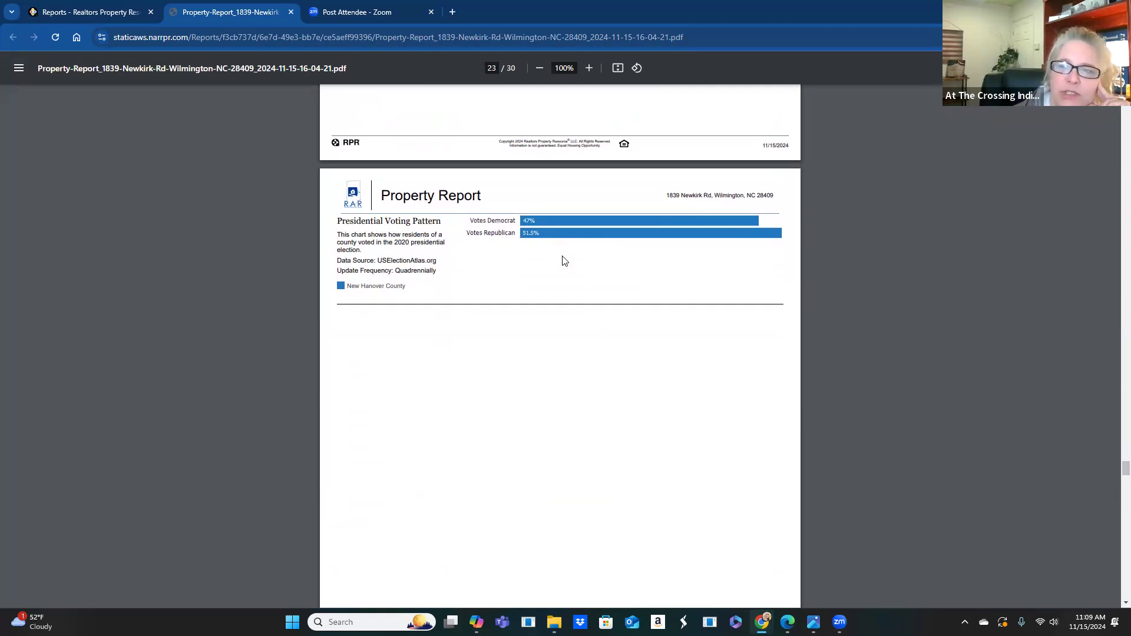
scroll(598, 331, "down", 11)
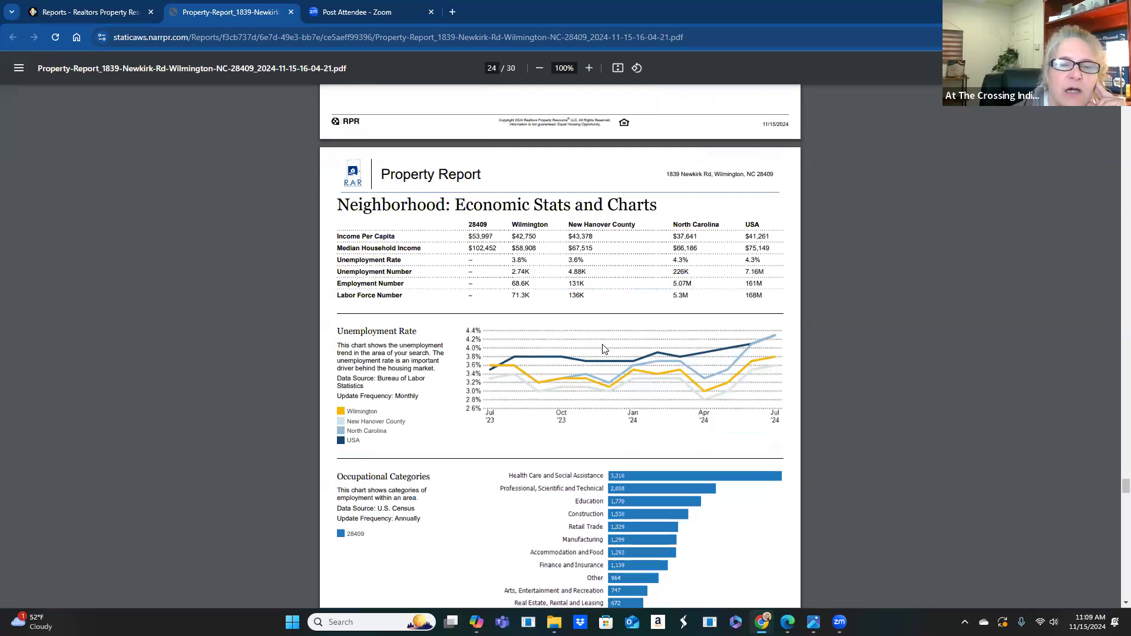
- Scroll past the Quality of Life and Bellamy Elementary pages to page 27, Charles P. Murray Middle School
scroll(603, 349, "down", 1)
scroll(530, 330, "down", 2)
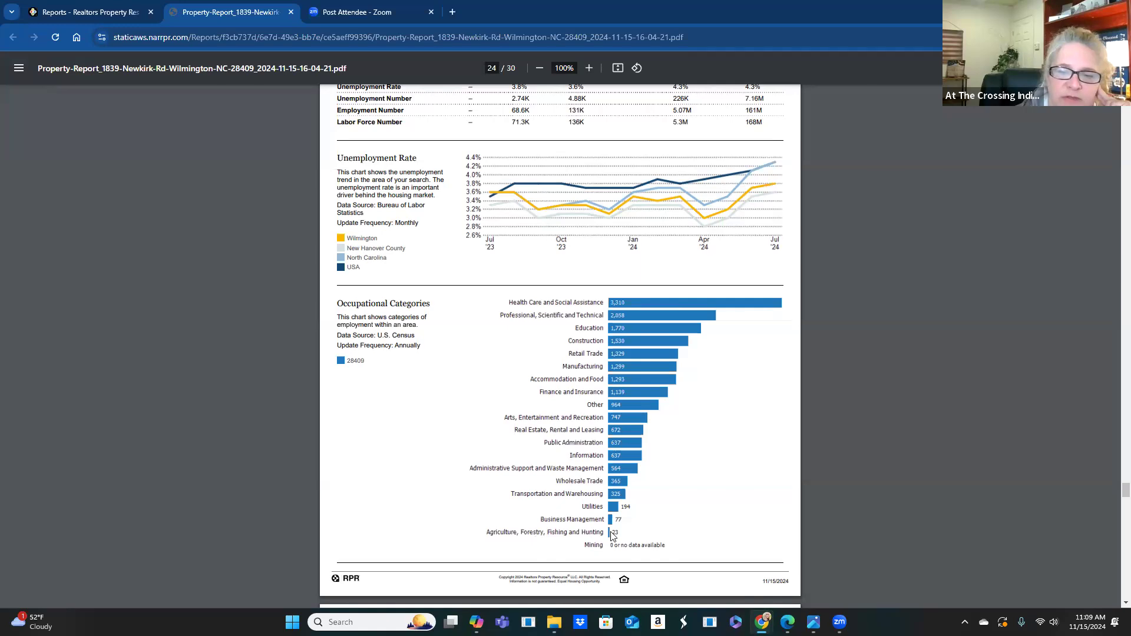
scroll(629, 483, "down", 1)
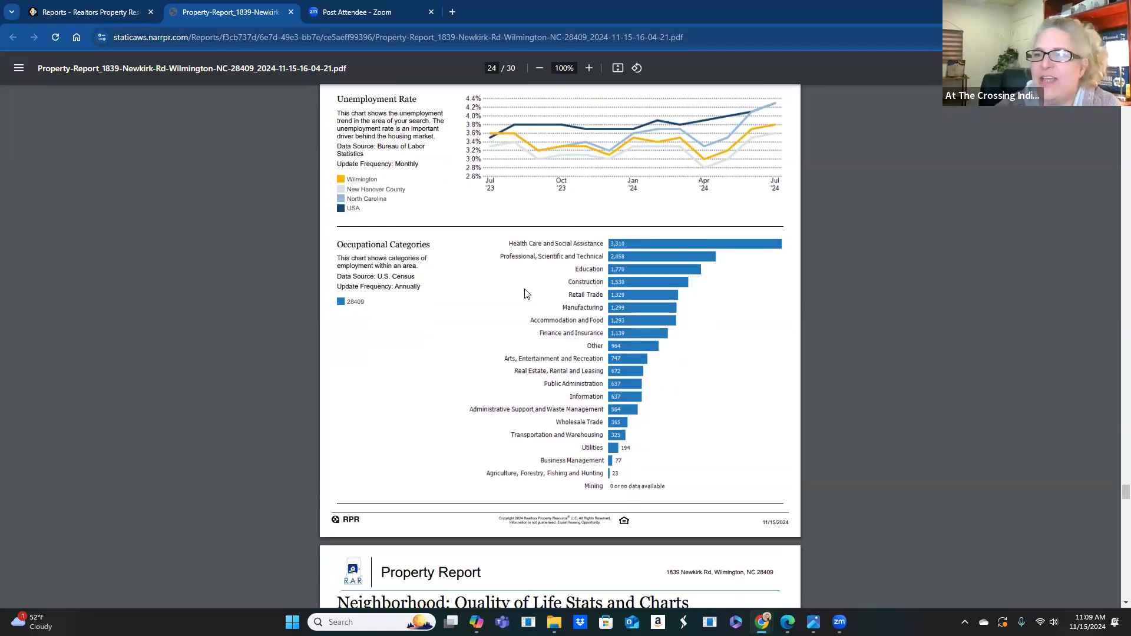
scroll(563, 240, "down", 2)
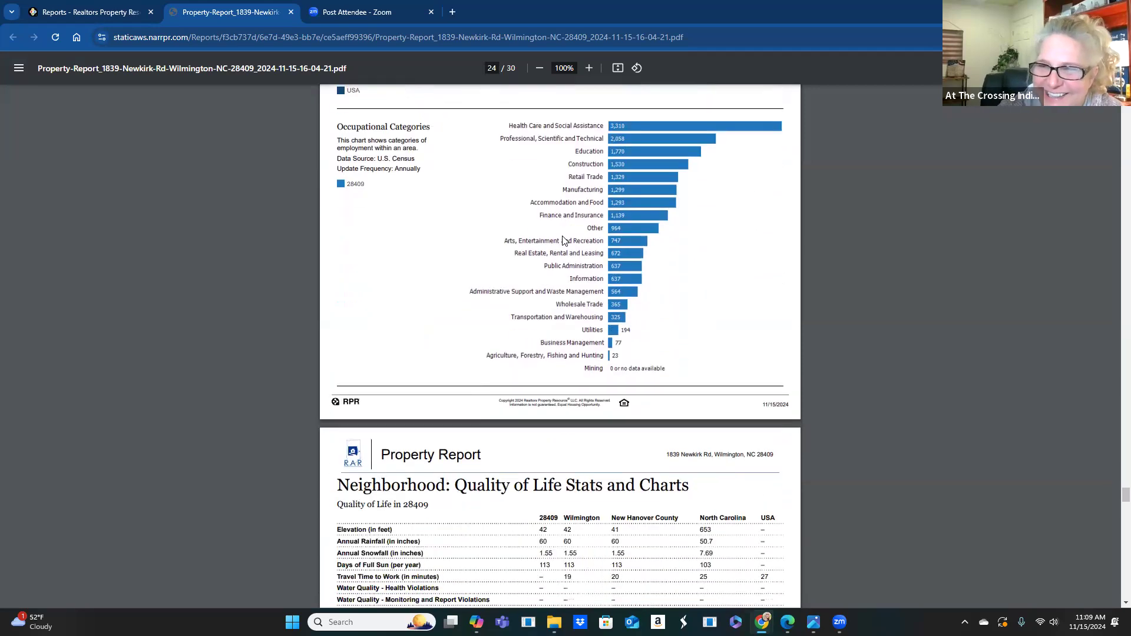
scroll(584, 433, "down", 2)
scroll(584, 433, "down", 1)
scroll(464, 358, "down", 1)
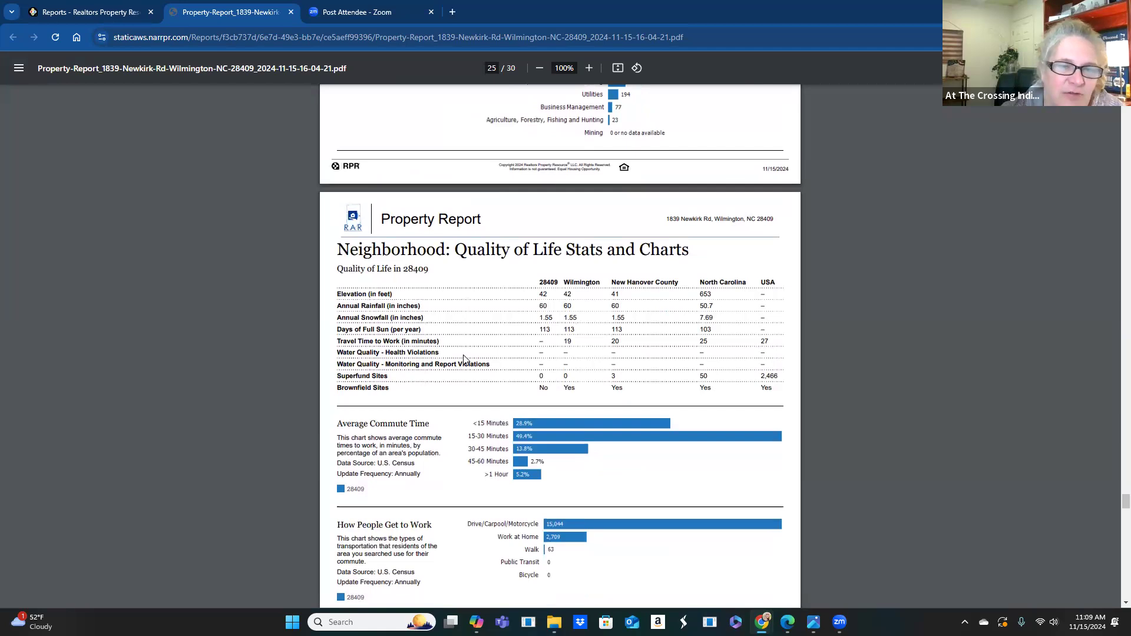
scroll(480, 374, "down", 4)
scroll(495, 390, "down", 3)
scroll(495, 390, "down", 4)
scroll(495, 390, "down", 7)
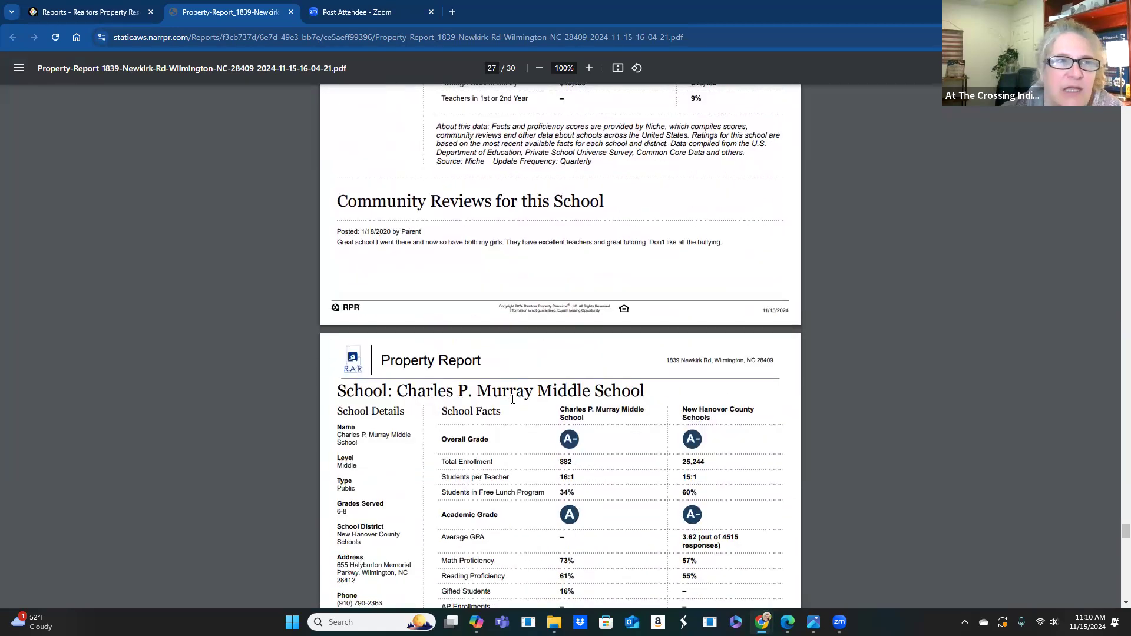
scroll(510, 398, "down", 3)
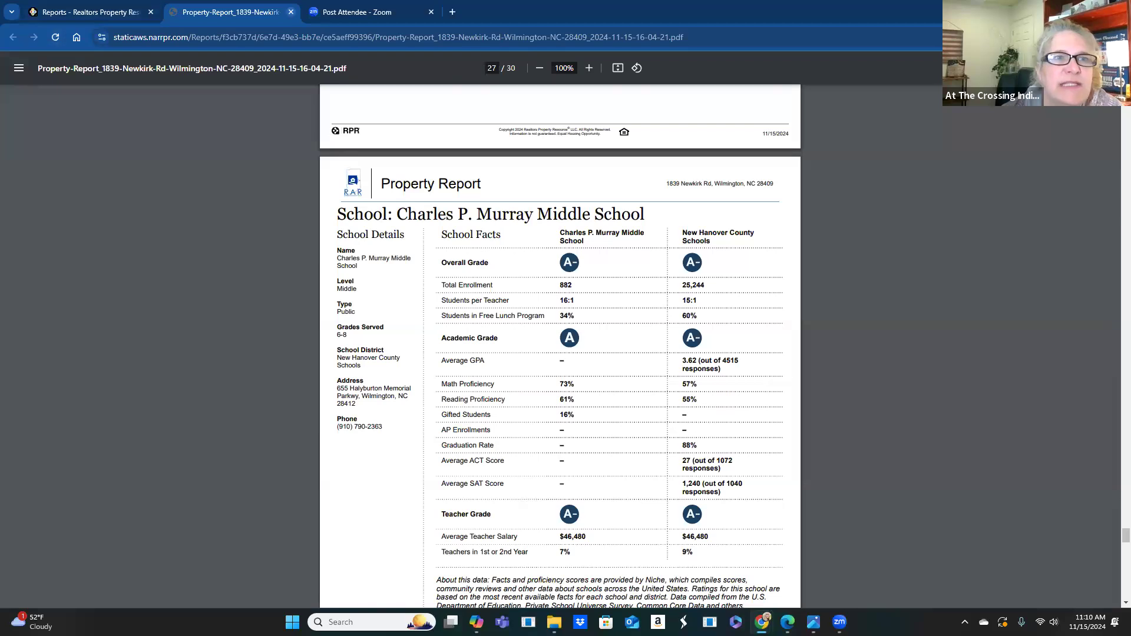
key("ctrl+w")
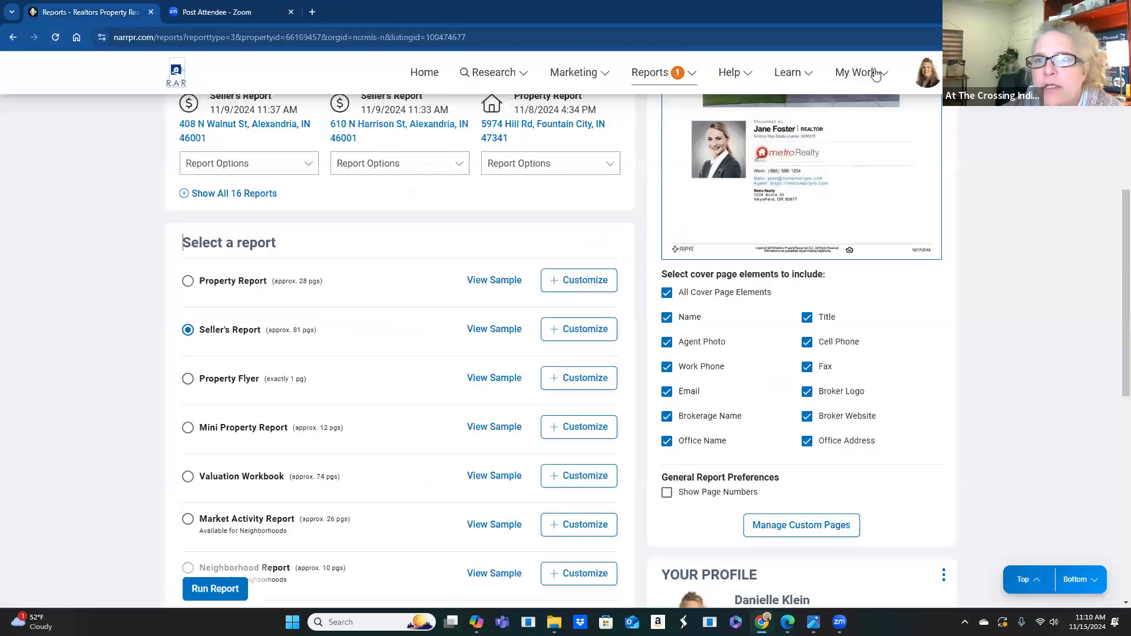
left_click(873, 75)
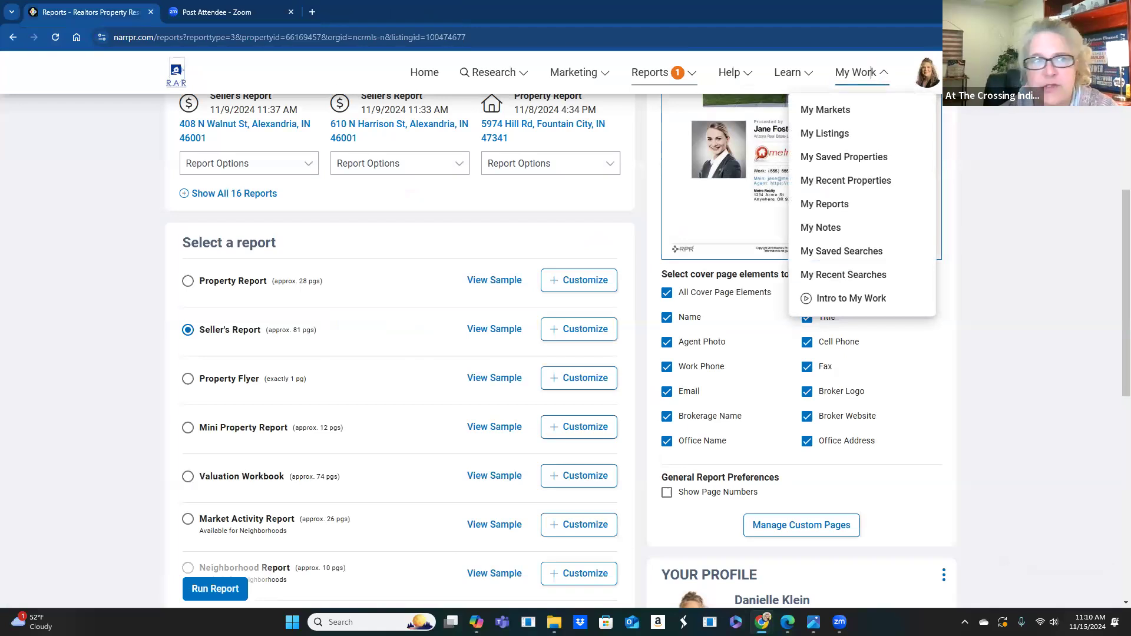
left_click(67, 143)
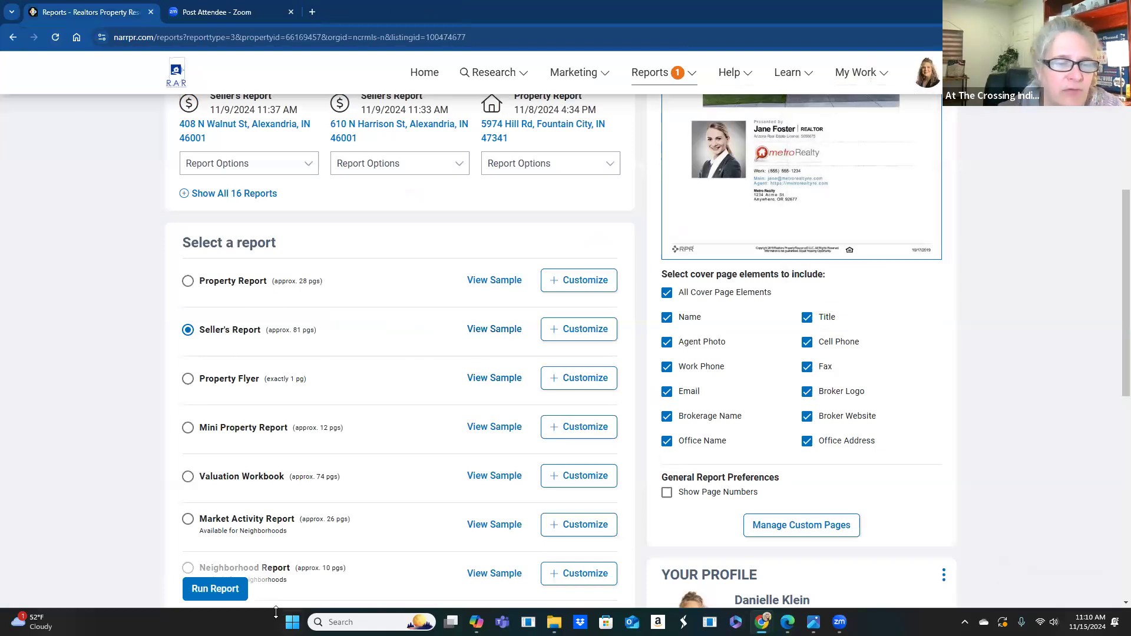
left_click(227, 592)
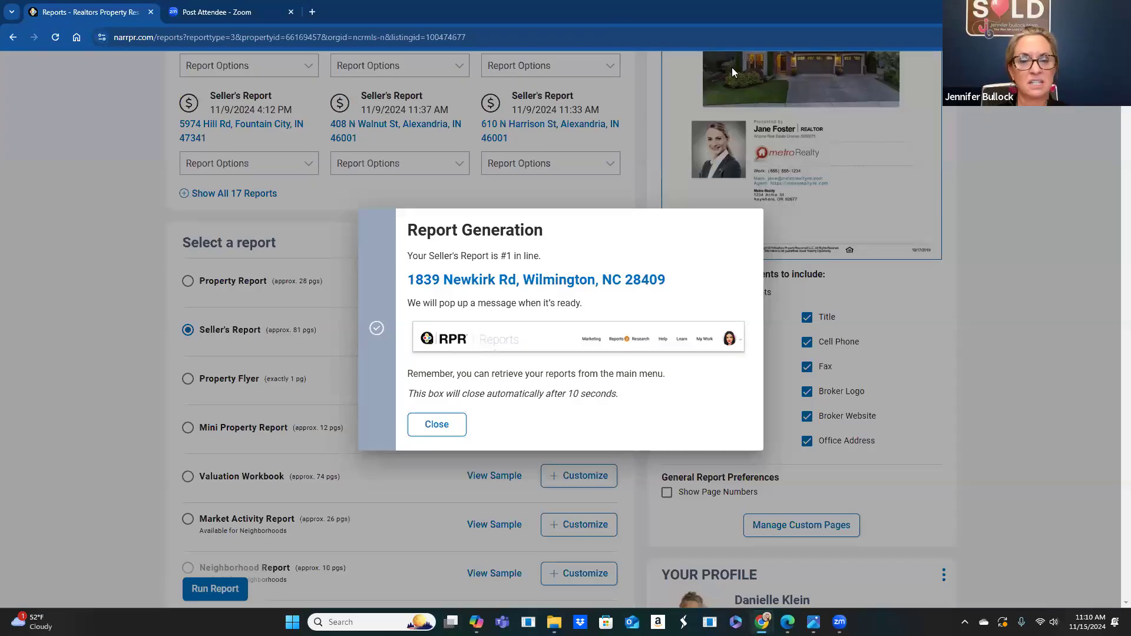
left_click(703, 150)
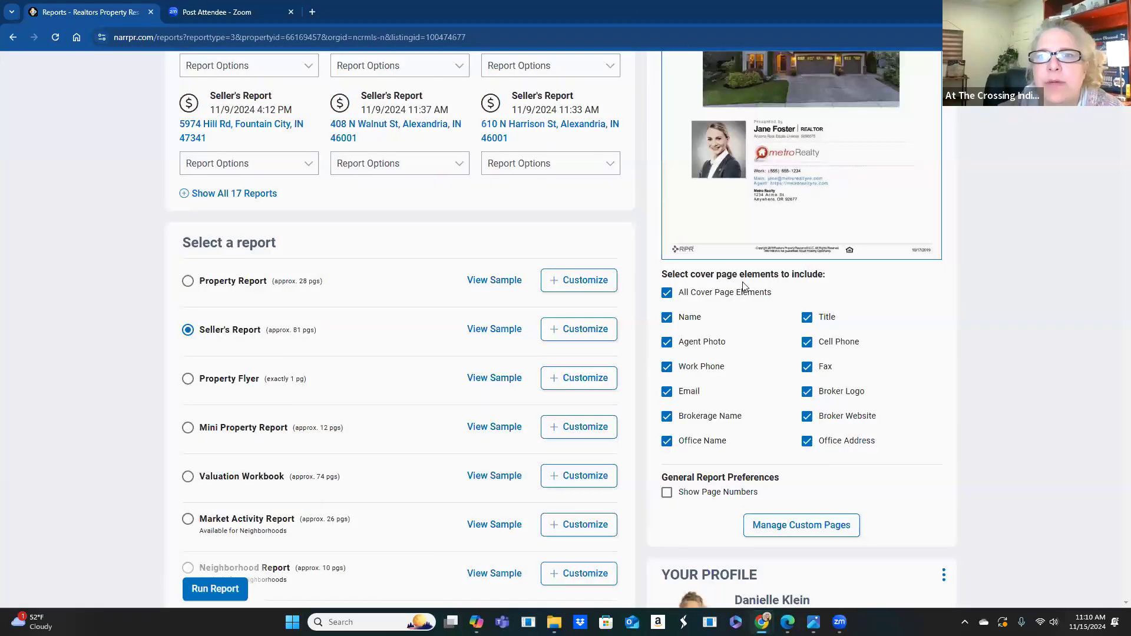
- Check today's report status, dismiss the failed-report error and rerun the Seller's Report
left_click(658, 79)
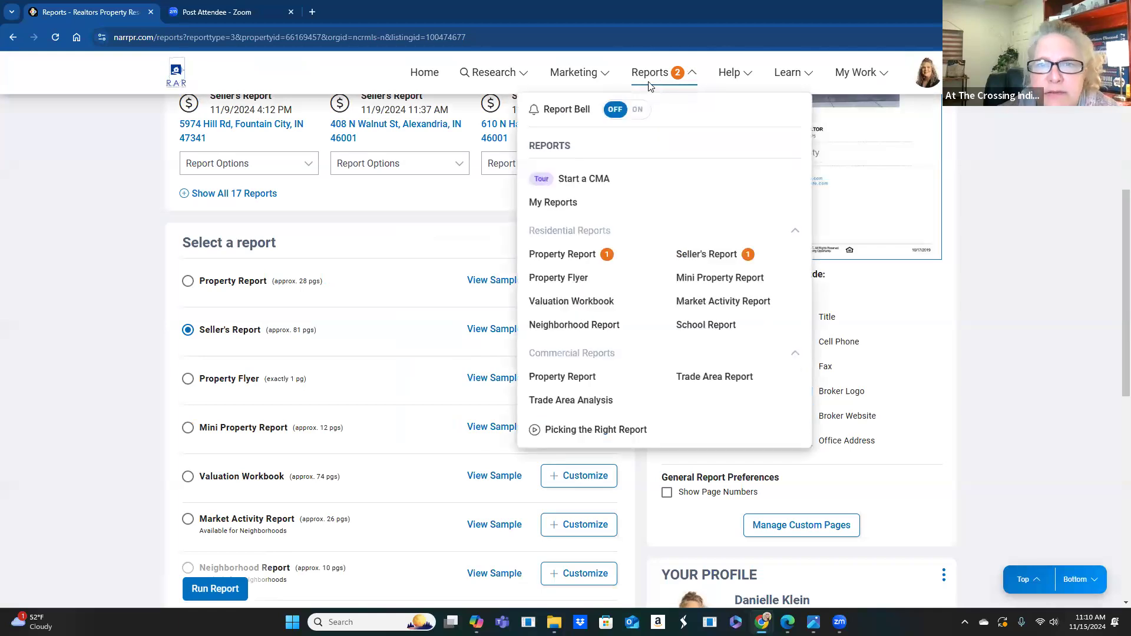
left_click(677, 73)
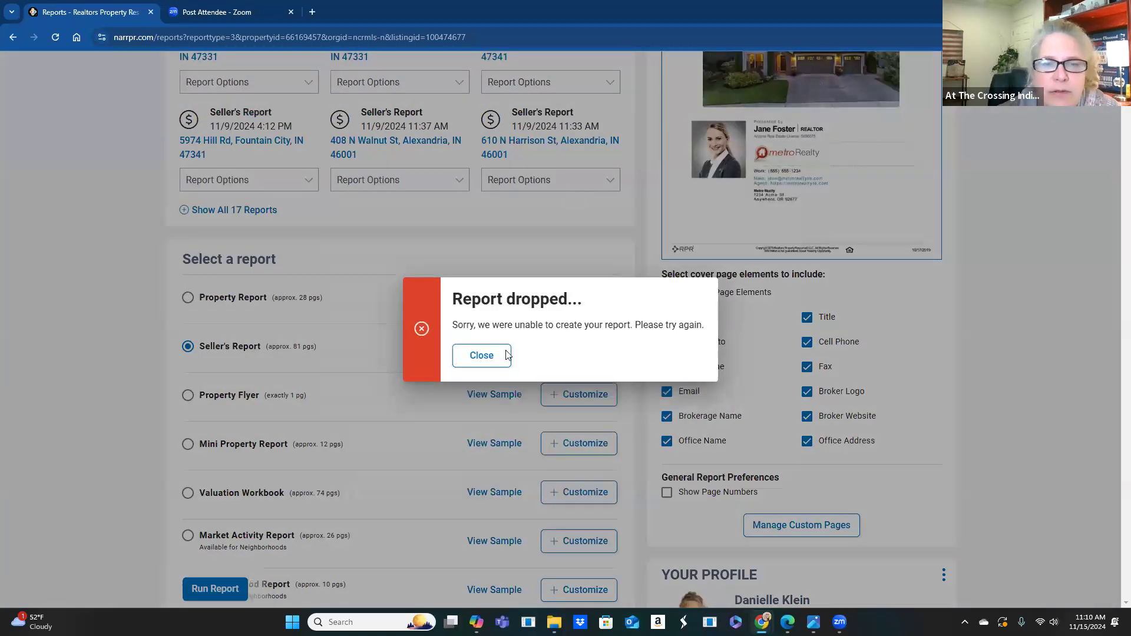
left_click(482, 354)
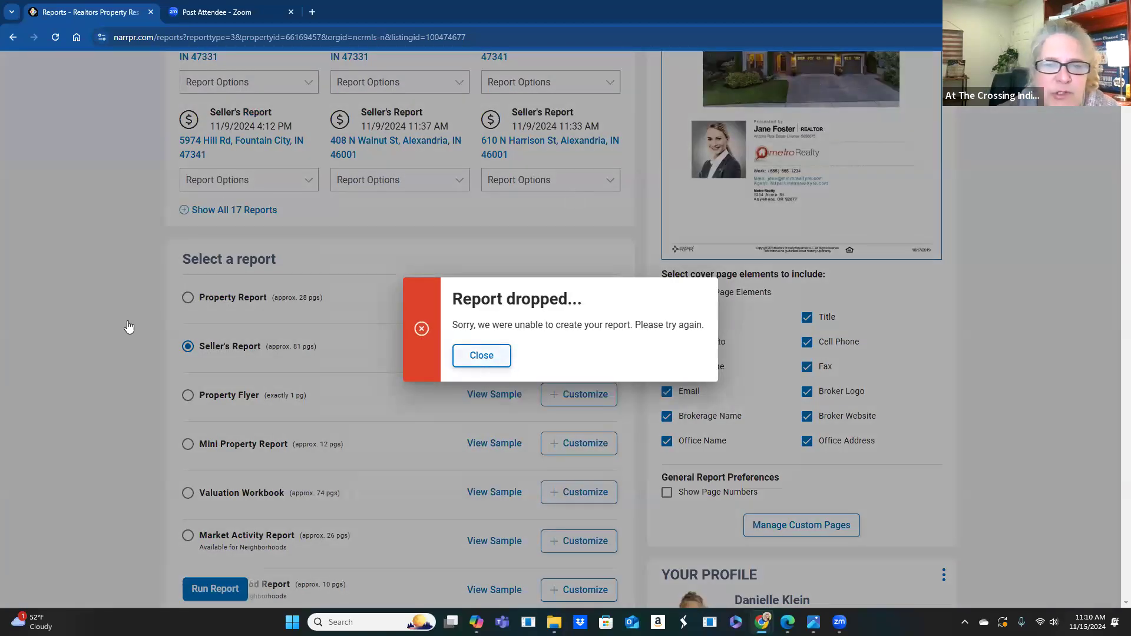
left_click(212, 590)
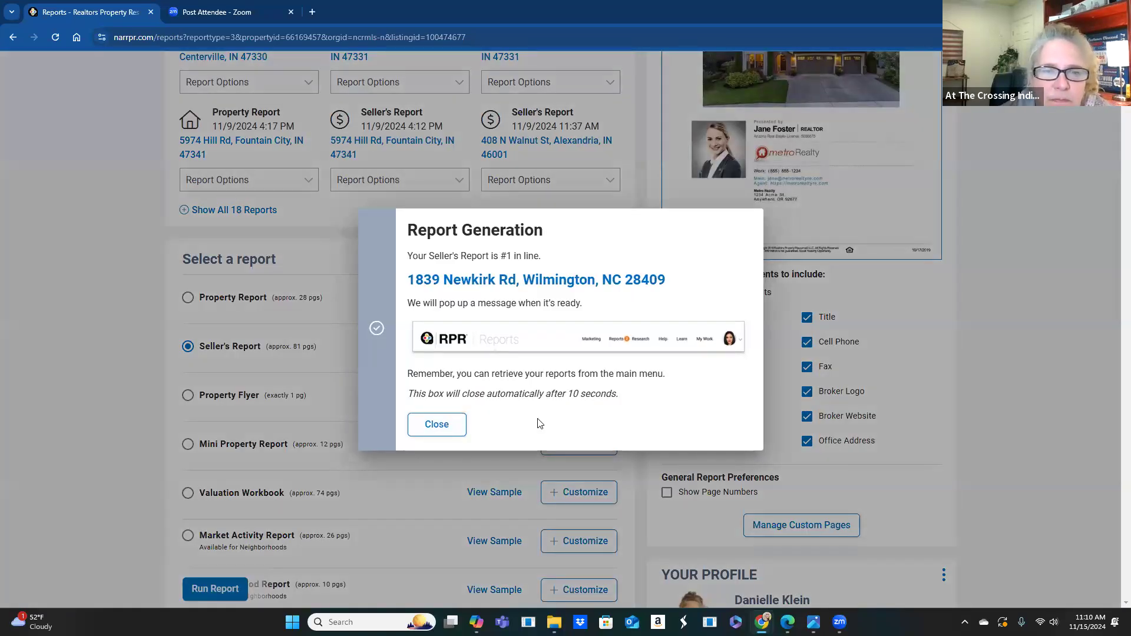
left_click(455, 427)
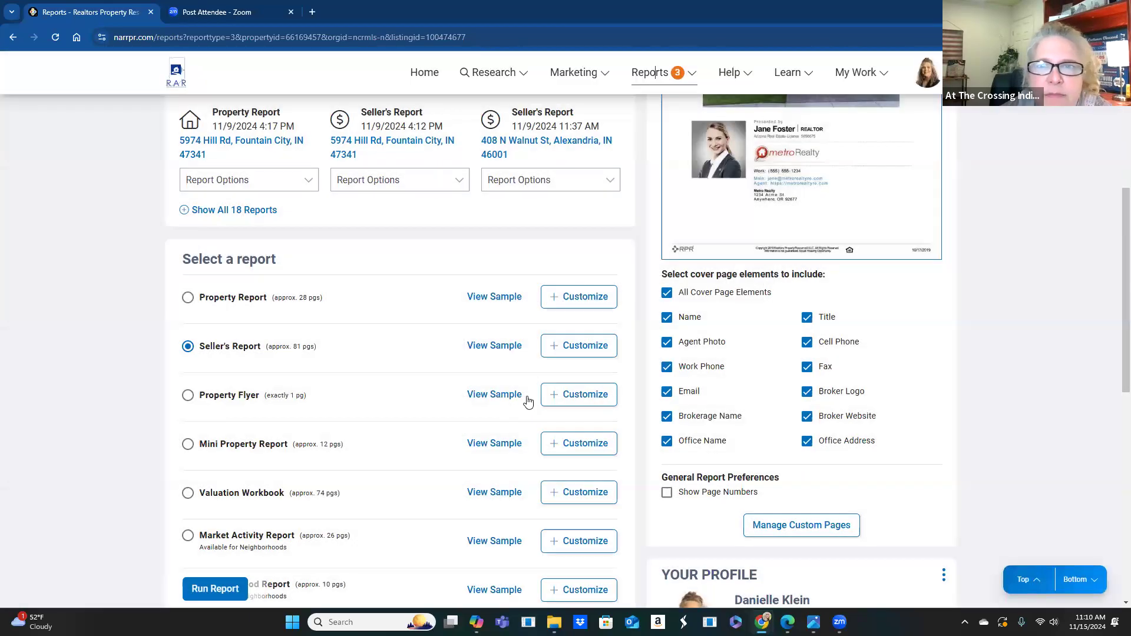
- Dismiss the report-dropped error and generate the Seller's Report from a fresh setup
left_click(693, 78)
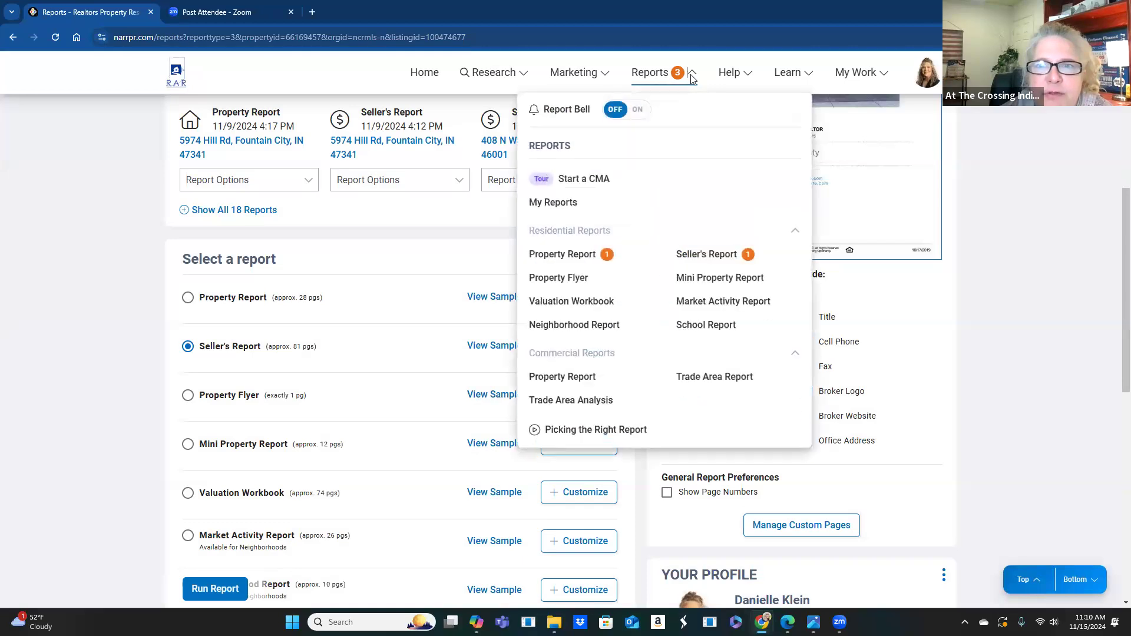
left_click(481, 356)
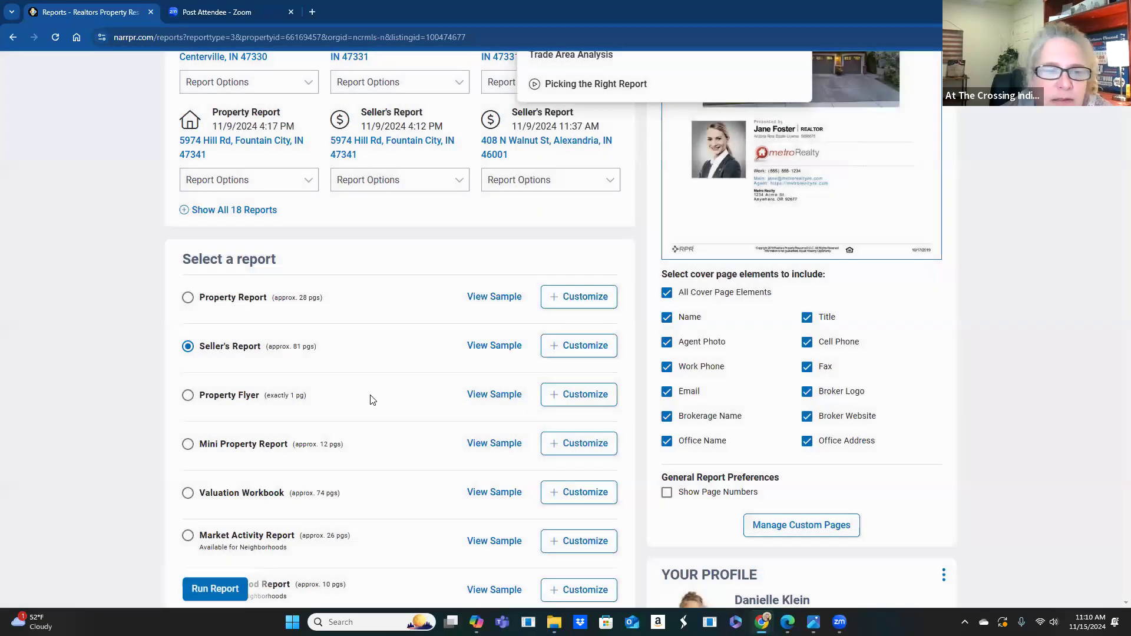
left_click(701, 255)
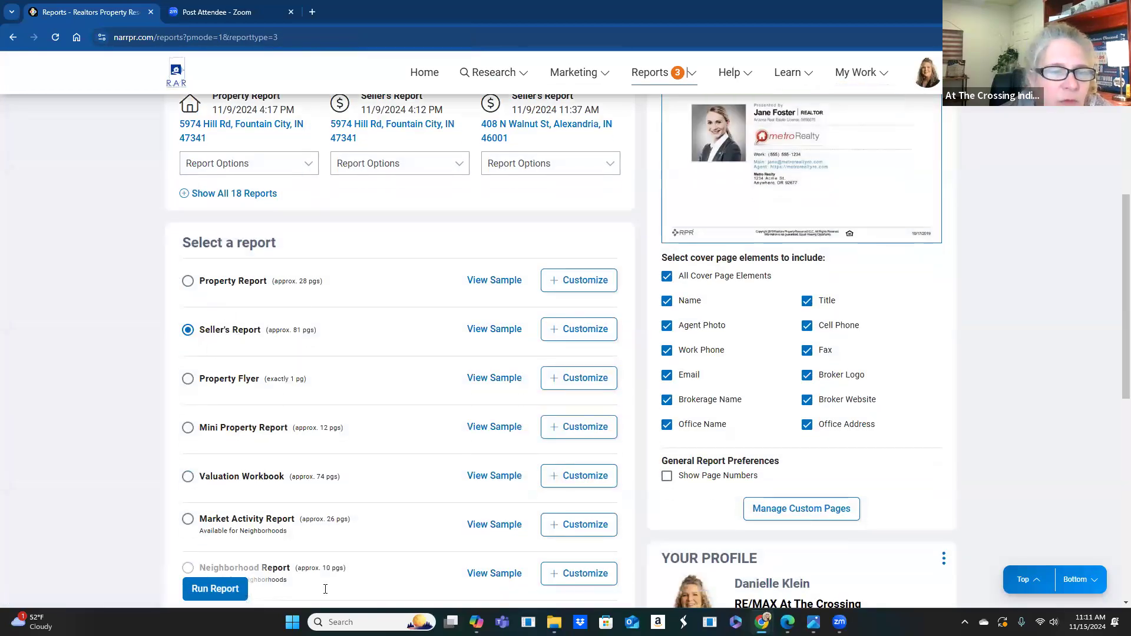
left_click(224, 589)
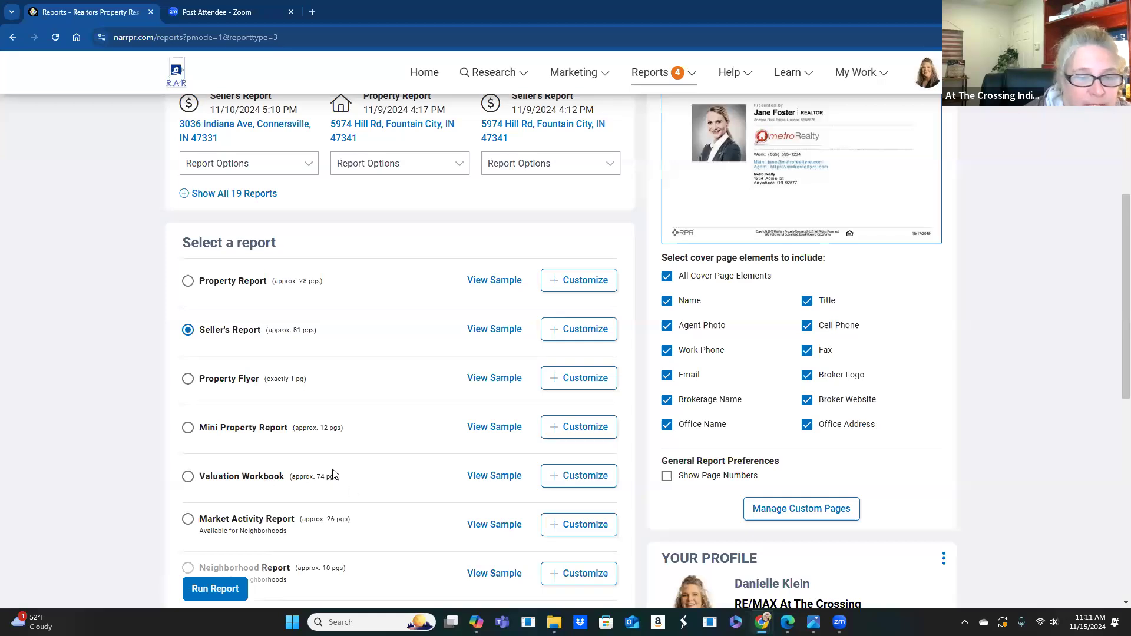
- Wait for the Seller's Report to finish, then download it as a 54-page PDF
scroll(248, 452, "down", 1)
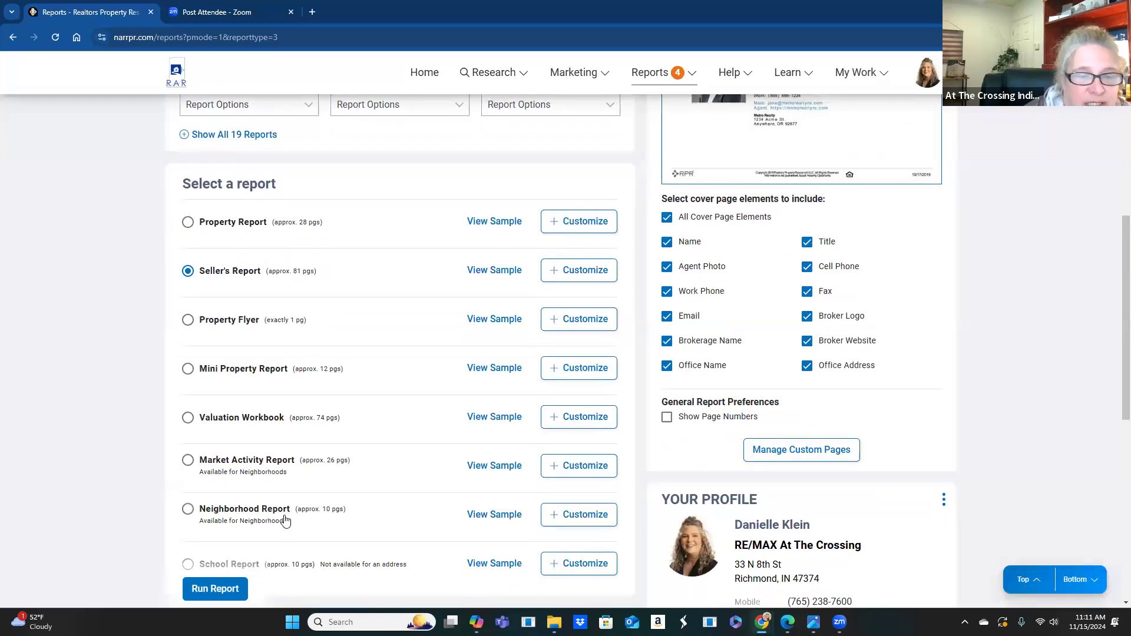
scroll(240, 484, "down", 1)
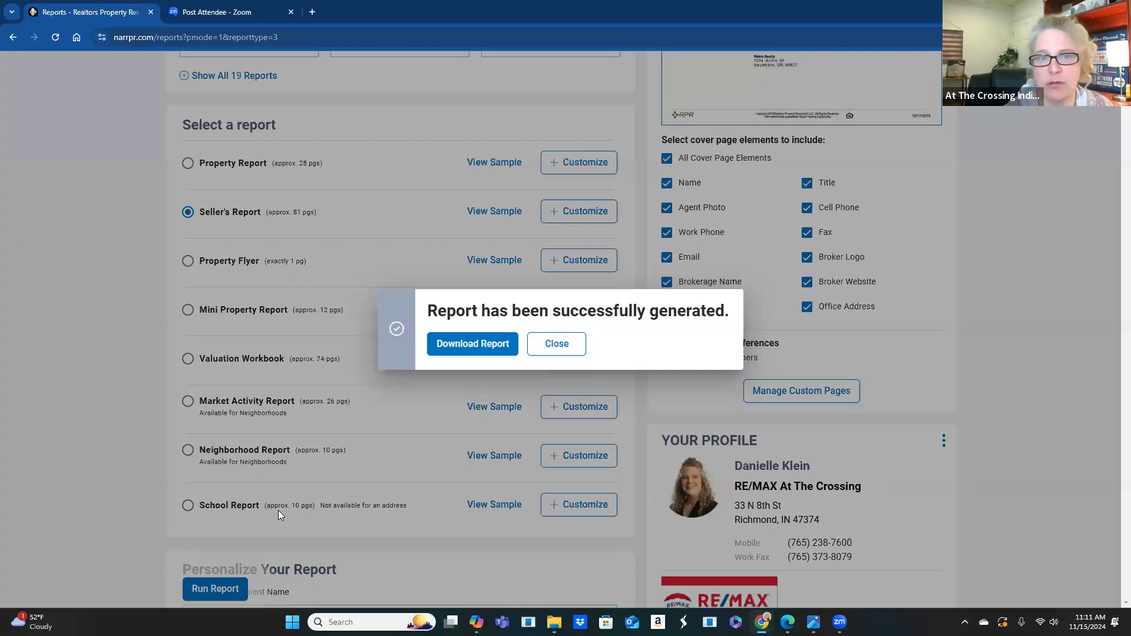
left_click(480, 350)
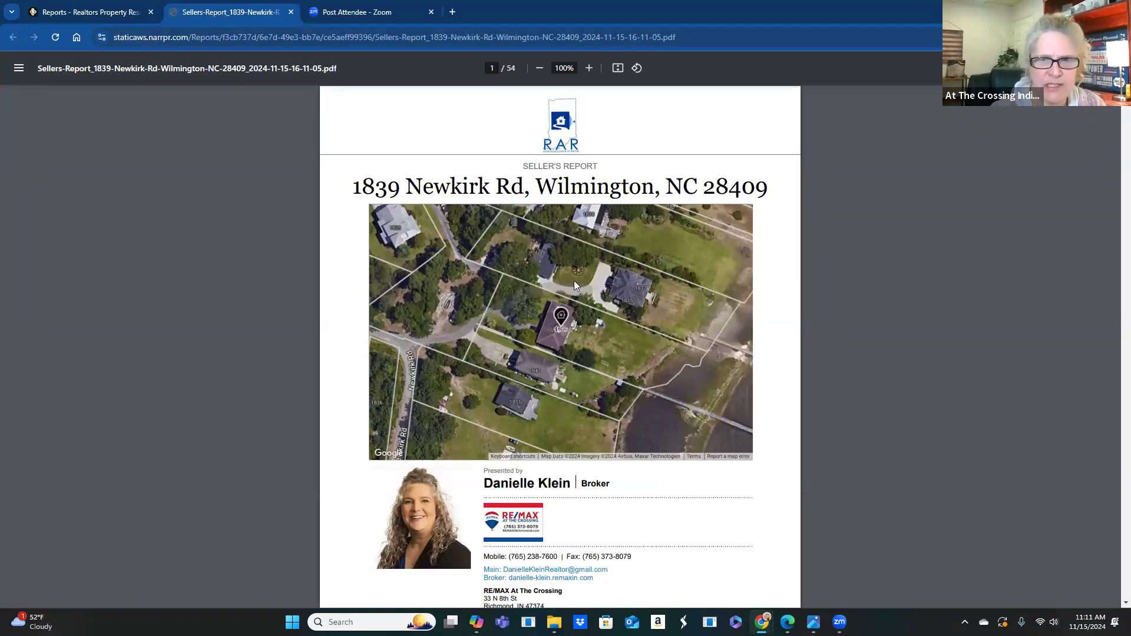
- Scroll the Sellers-Report PDF from the cover page to page 11's Average Price Adjustments charts
scroll(538, 194, "down", 1)
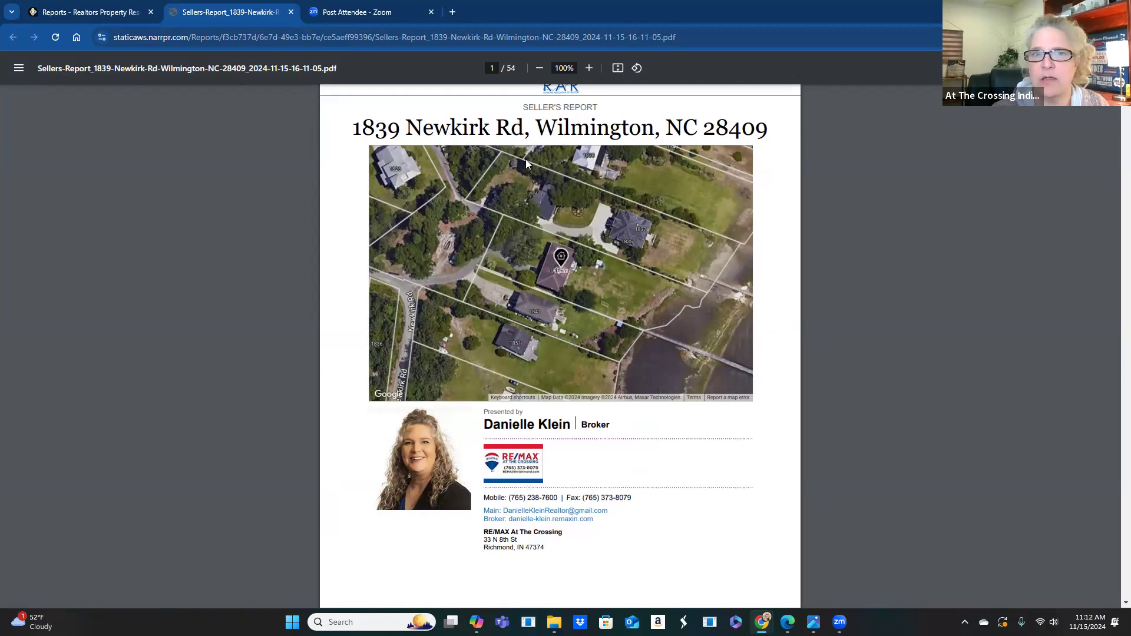
scroll(590, 278, "down", 10)
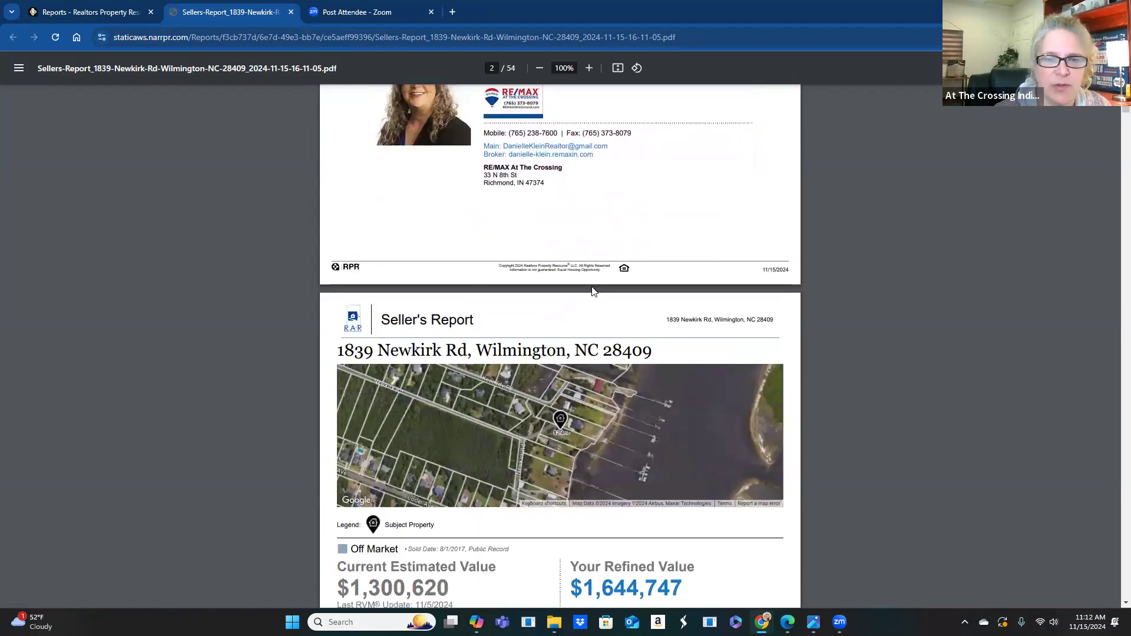
scroll(592, 288, "down", 7)
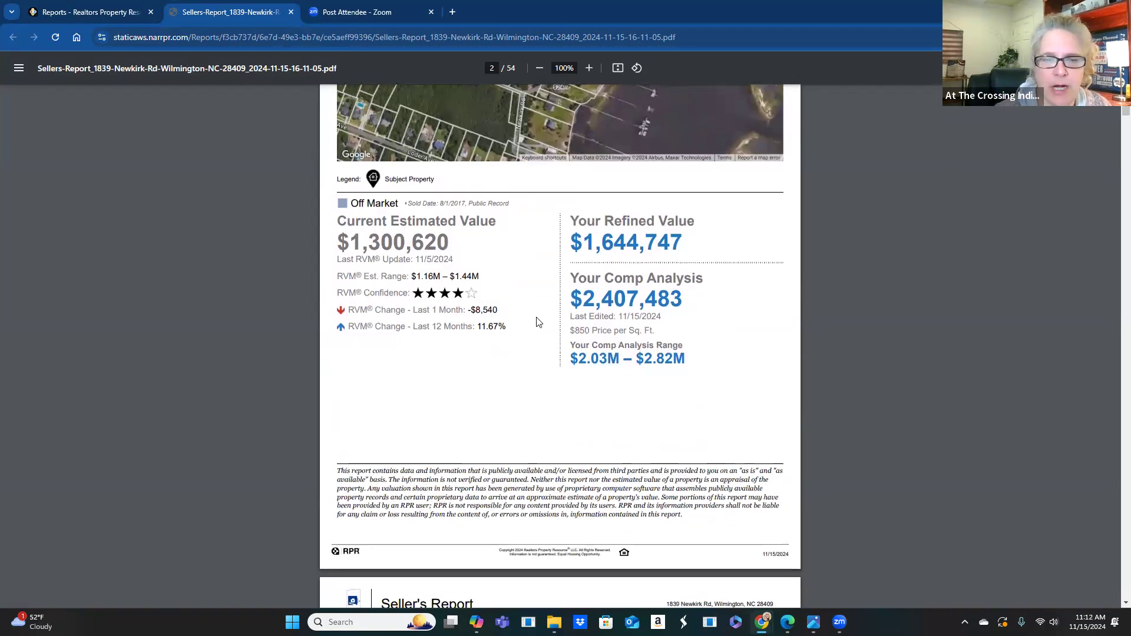
scroll(538, 322, "down", 13)
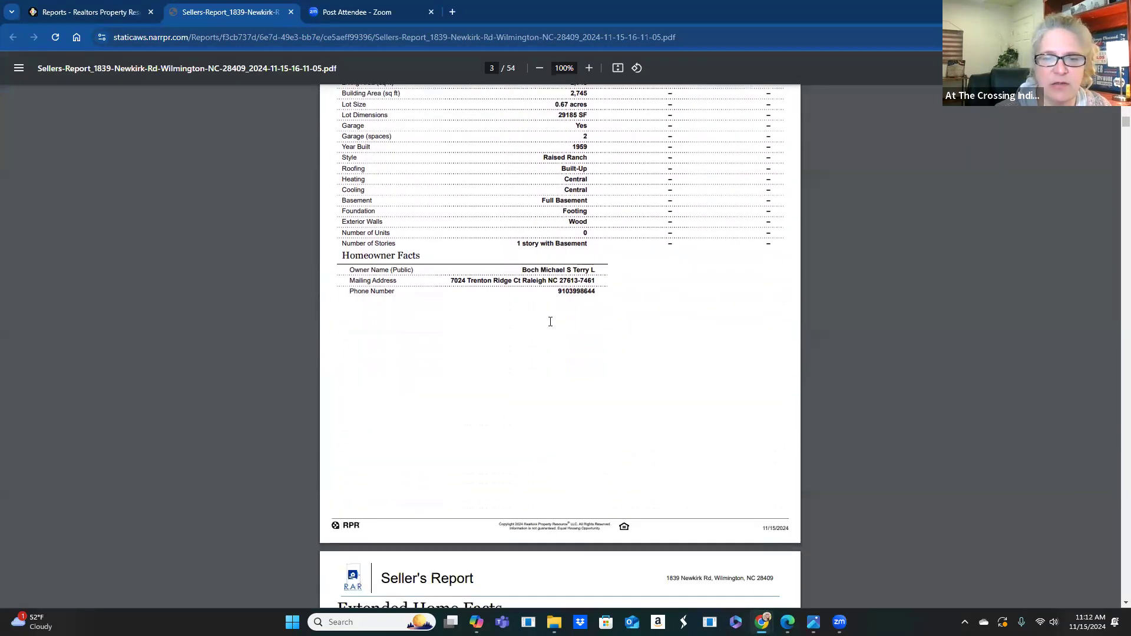
scroll(550, 320, "down", 20)
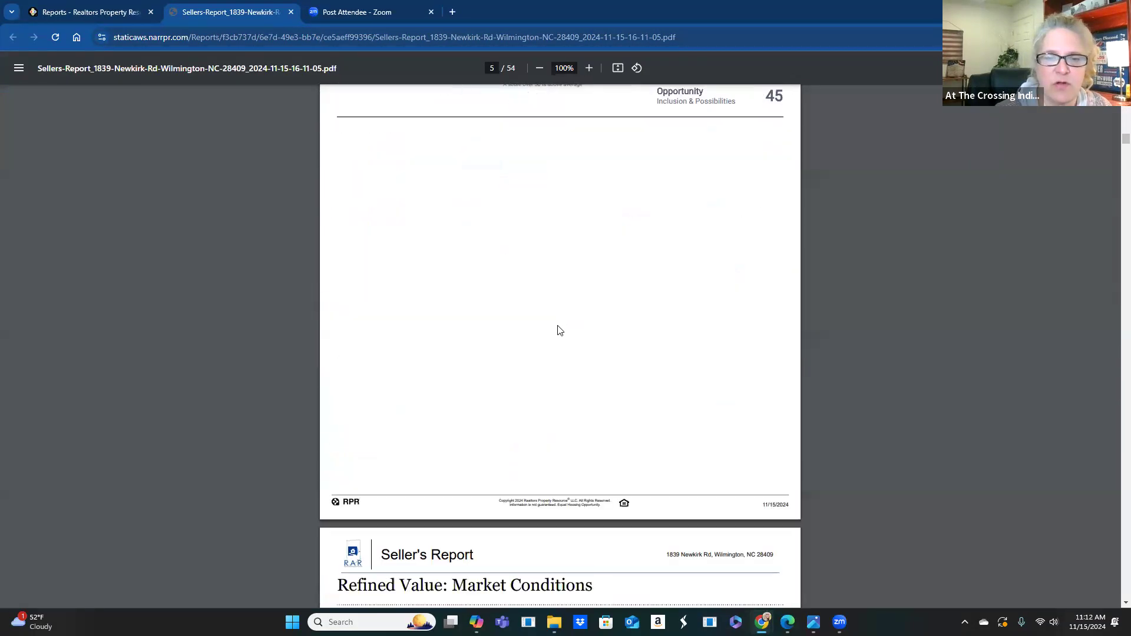
scroll(559, 333, "down", 20)
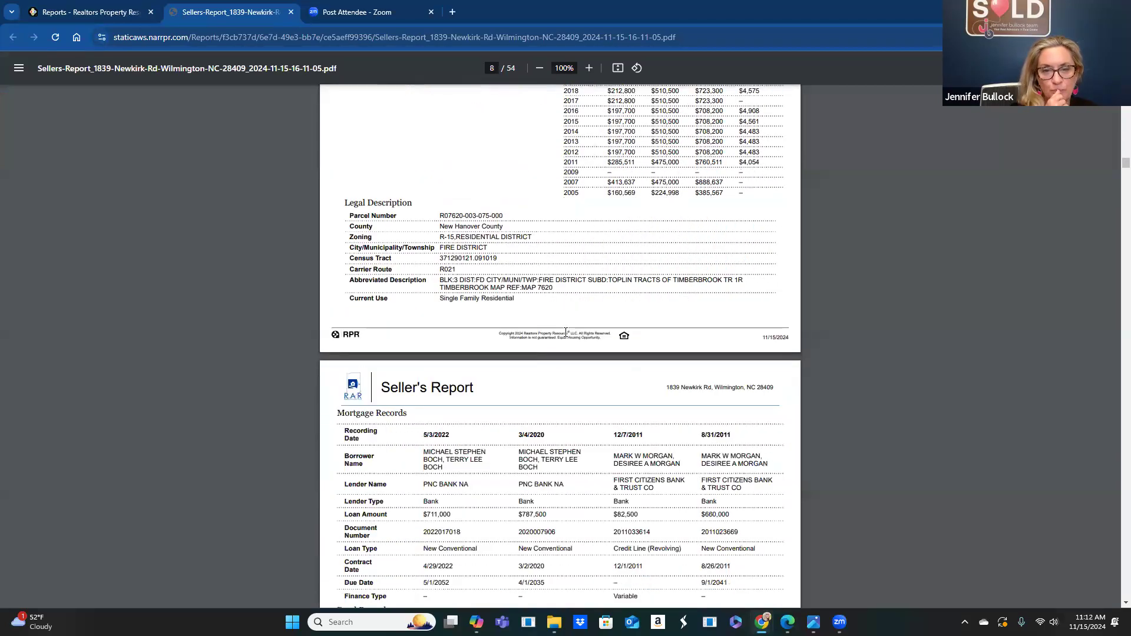
scroll(566, 332, "down", 20)
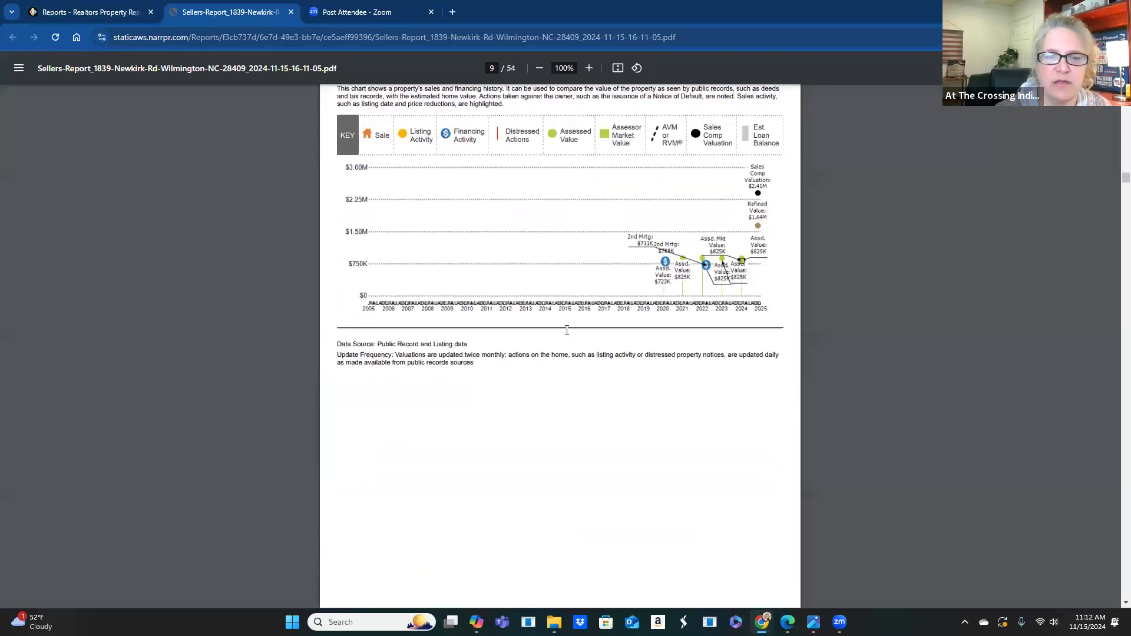
scroll(568, 334, "down", 10)
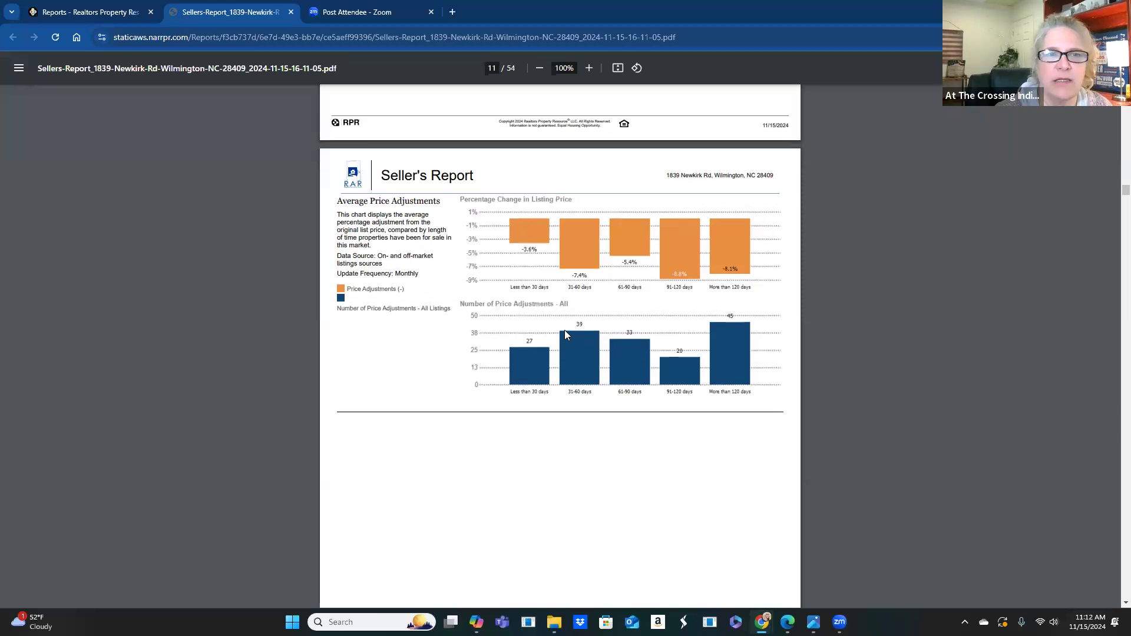
scroll(566, 334, "down", 2)
scroll(564, 338, "up", 1)
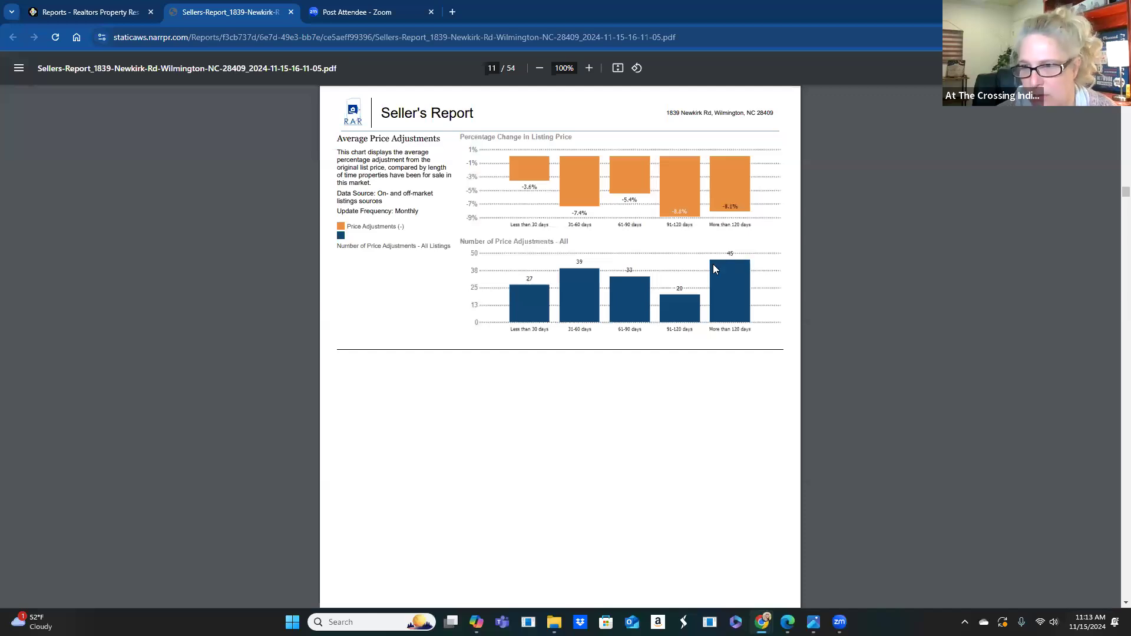
- Scroll from page 11 past the listing charts and Comps Map to page 17's Comps Selected by Agent
scroll(570, 239, "down", 2)
scroll(563, 247, "down", 10)
scroll(556, 254, "down", 8)
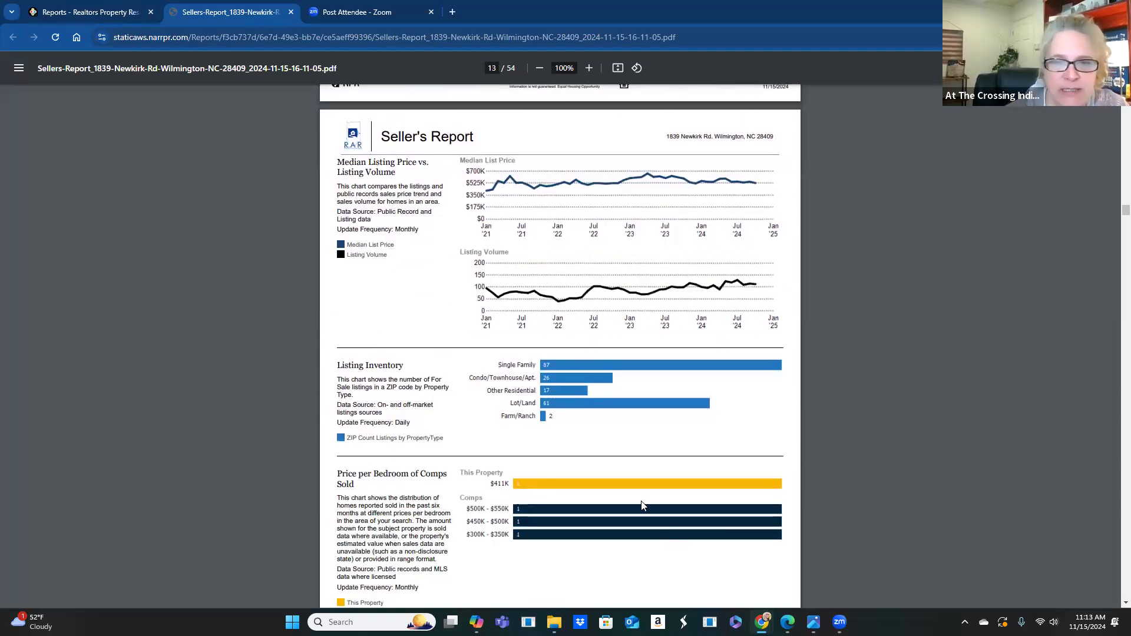
scroll(606, 434, "down", 2)
scroll(648, 469, "down", 6)
scroll(587, 447, "down", 11)
scroll(576, 449, "down", 11)
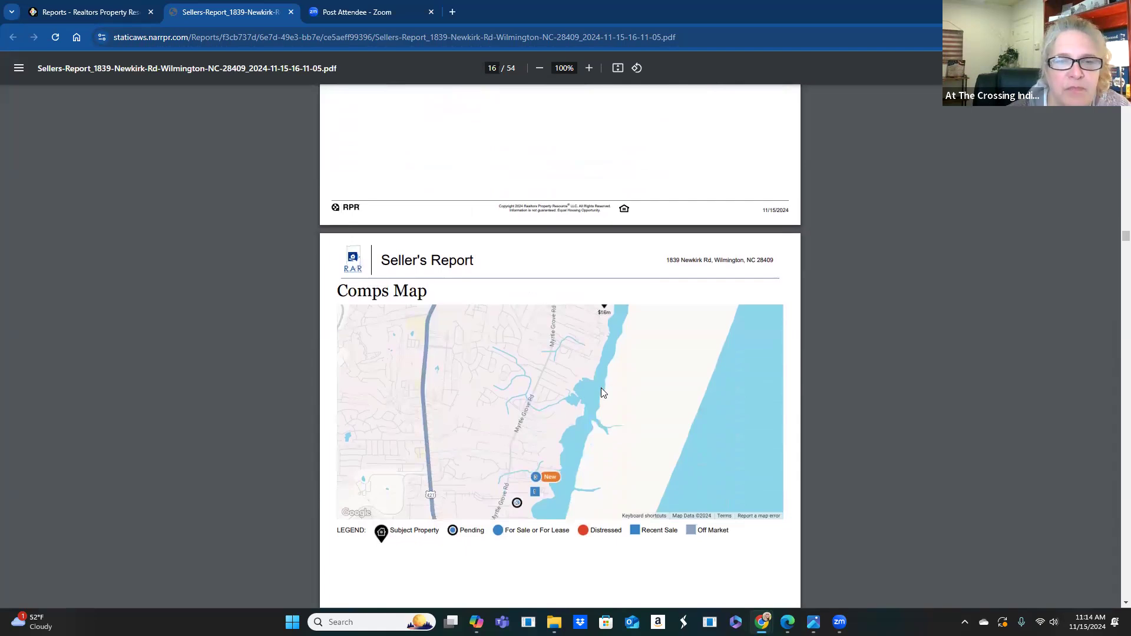
scroll(602, 393, "down", 1)
scroll(601, 388, "down", 2)
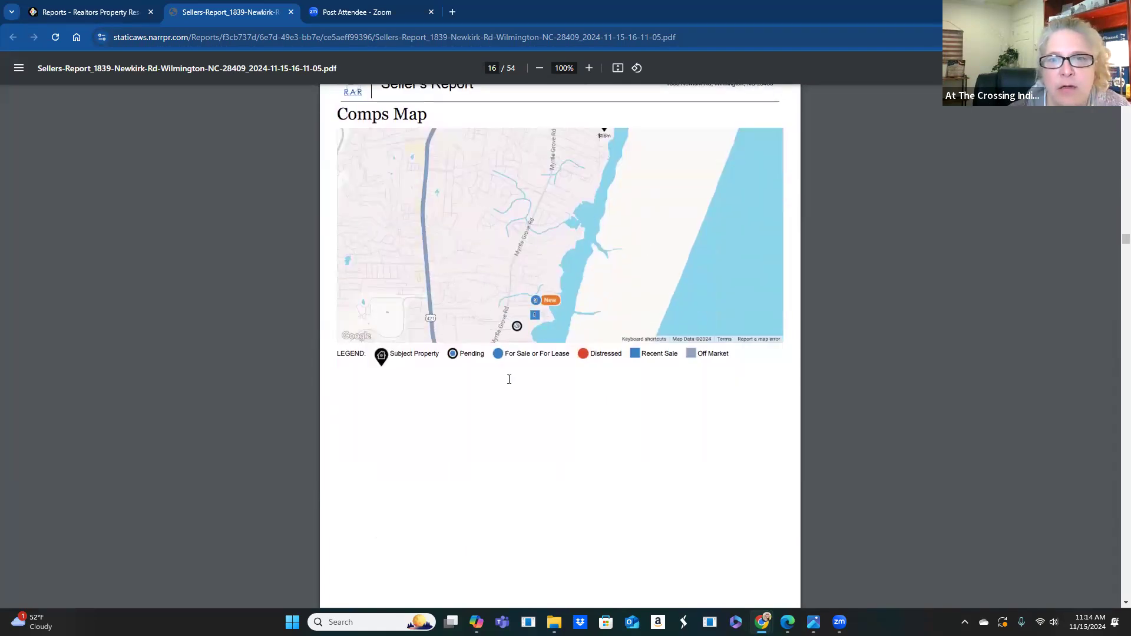
scroll(664, 233, "down", 6)
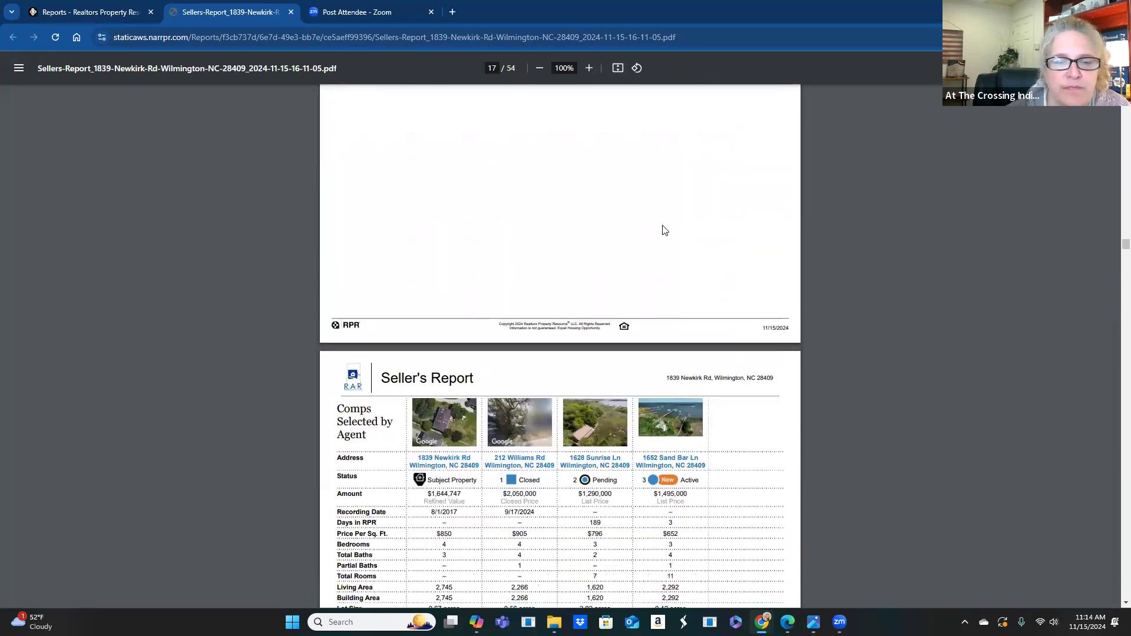
scroll(664, 231, "down", 2)
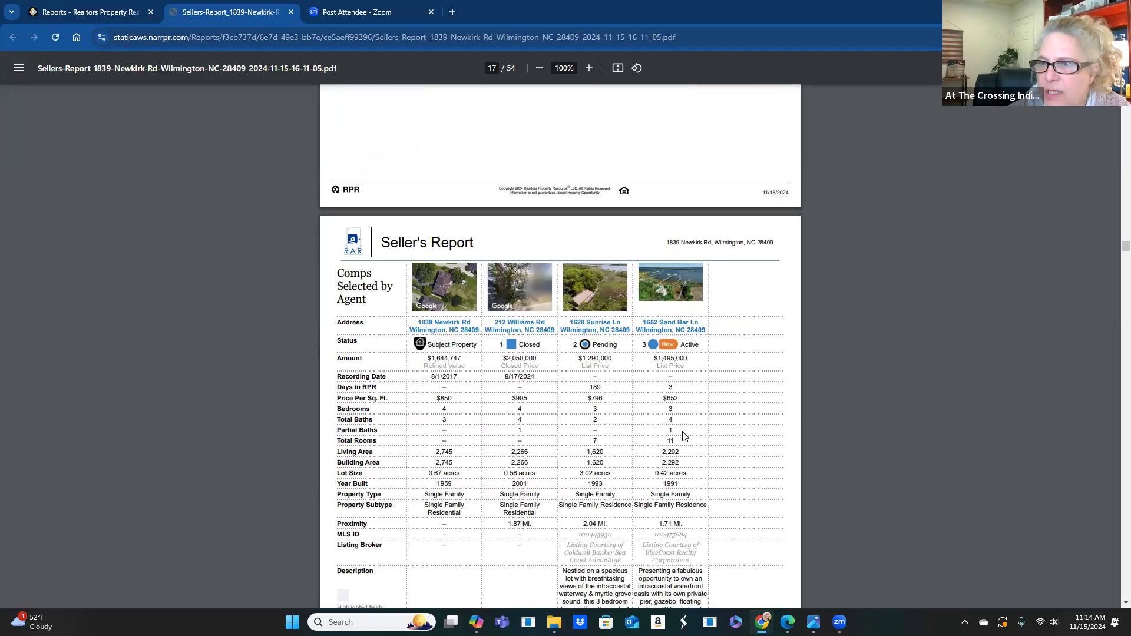
scroll(685, 436, "down", 2)
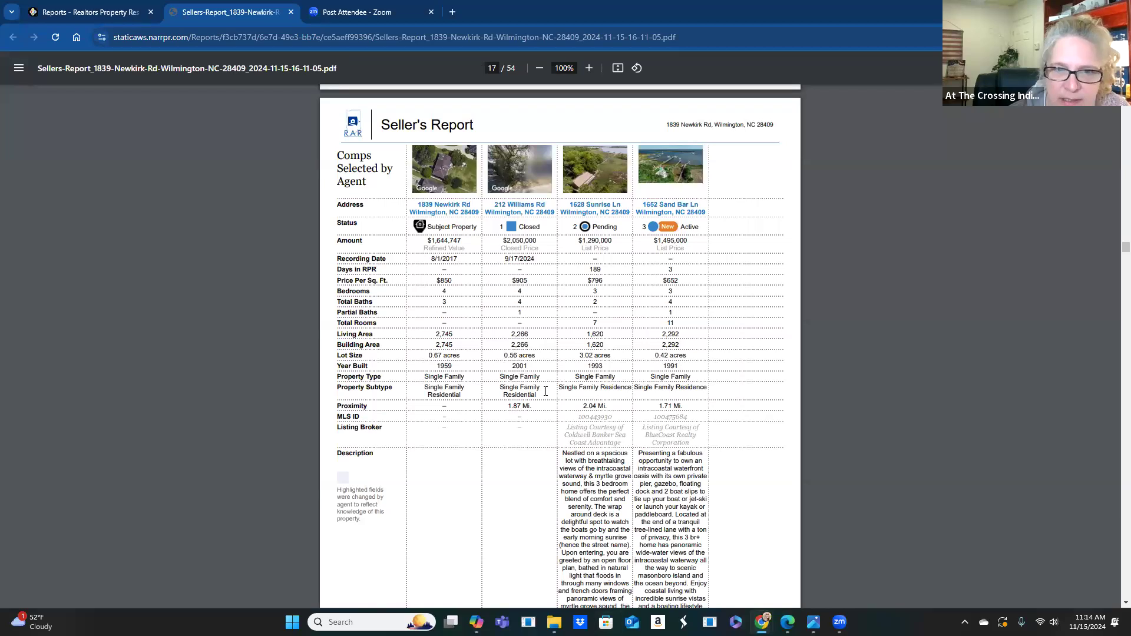
scroll(544, 383, "down", 1)
scroll(544, 384, "down", 1)
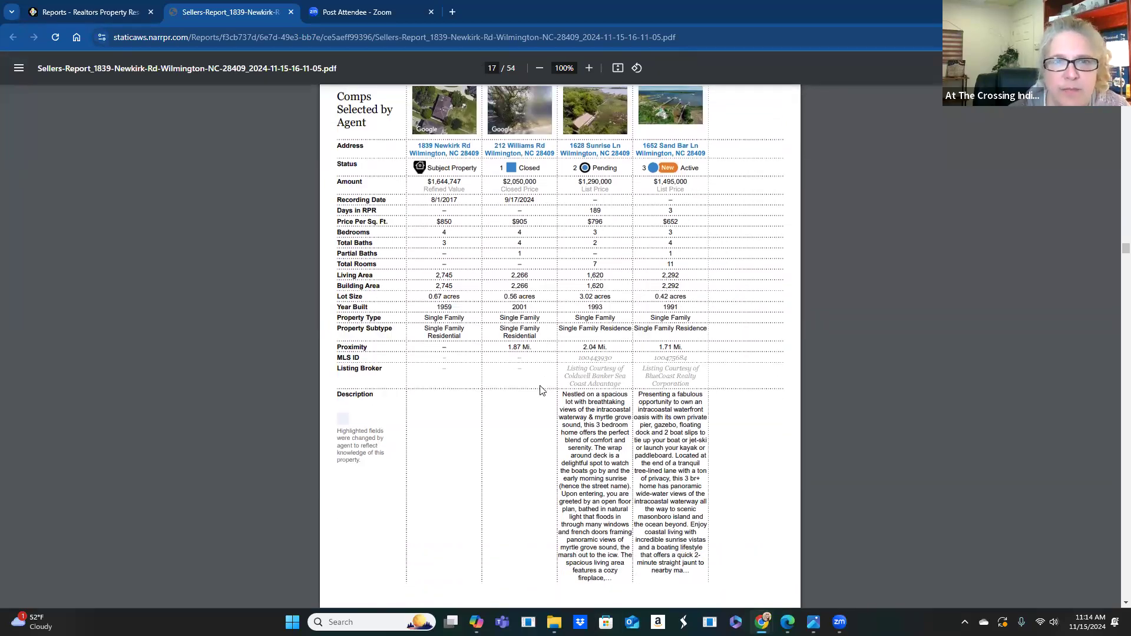
scroll(539, 386, "down", 6)
scroll(538, 392, "down", 2)
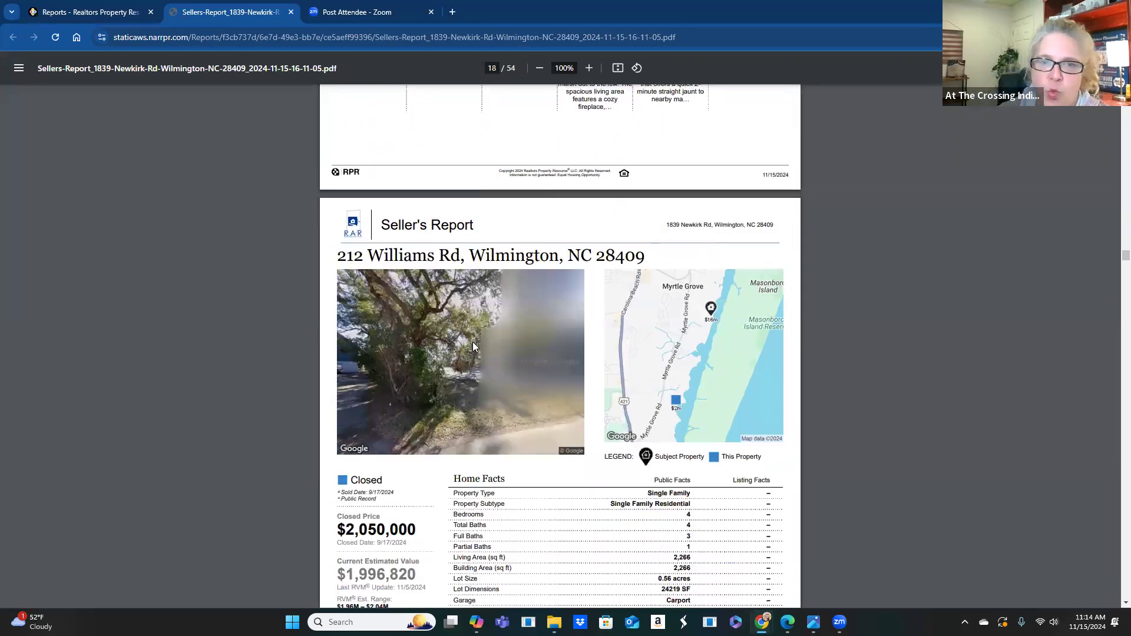
scroll(443, 309, "down", 1)
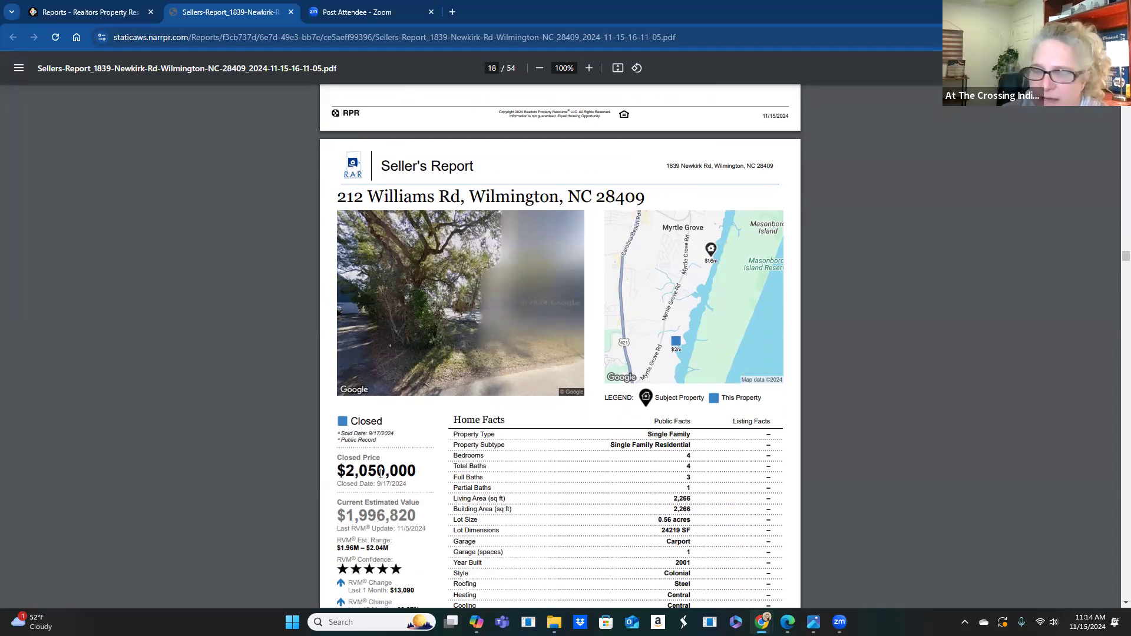
scroll(455, 476, "down", 8)
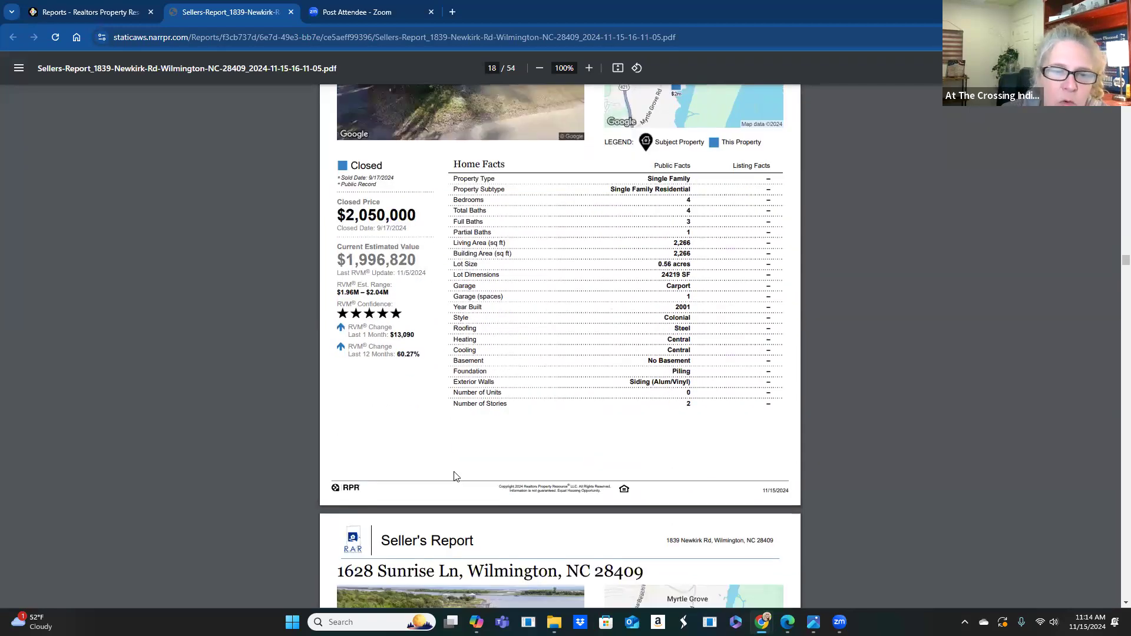
scroll(453, 476, "down", 1)
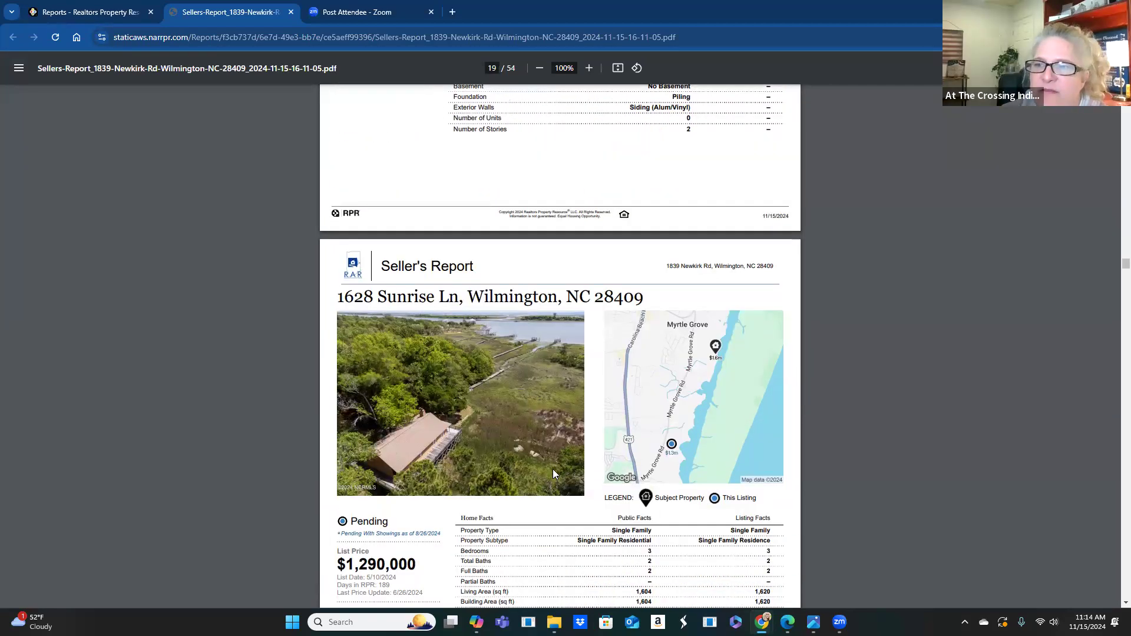
scroll(553, 469, "down", 3)
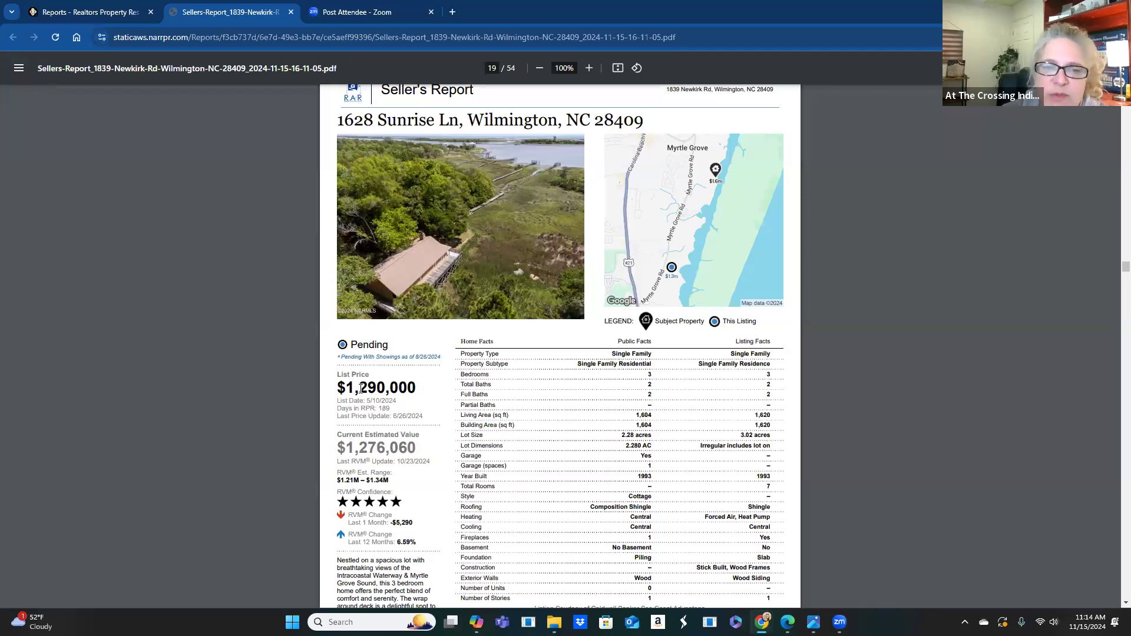
scroll(432, 432, "down", 6)
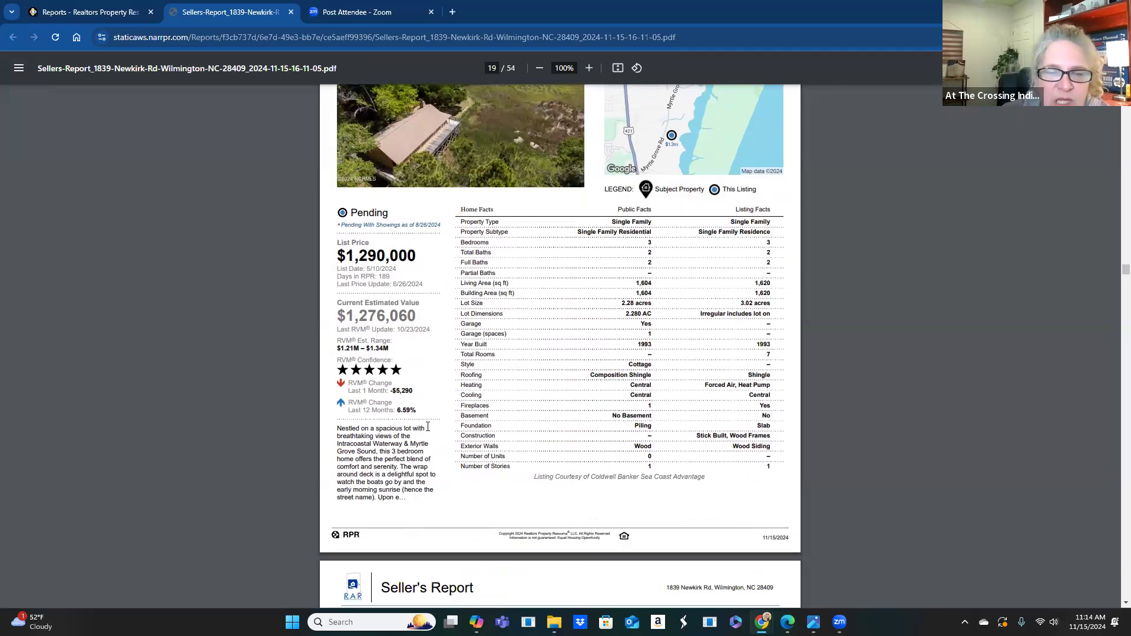
scroll(435, 440, "down", 4)
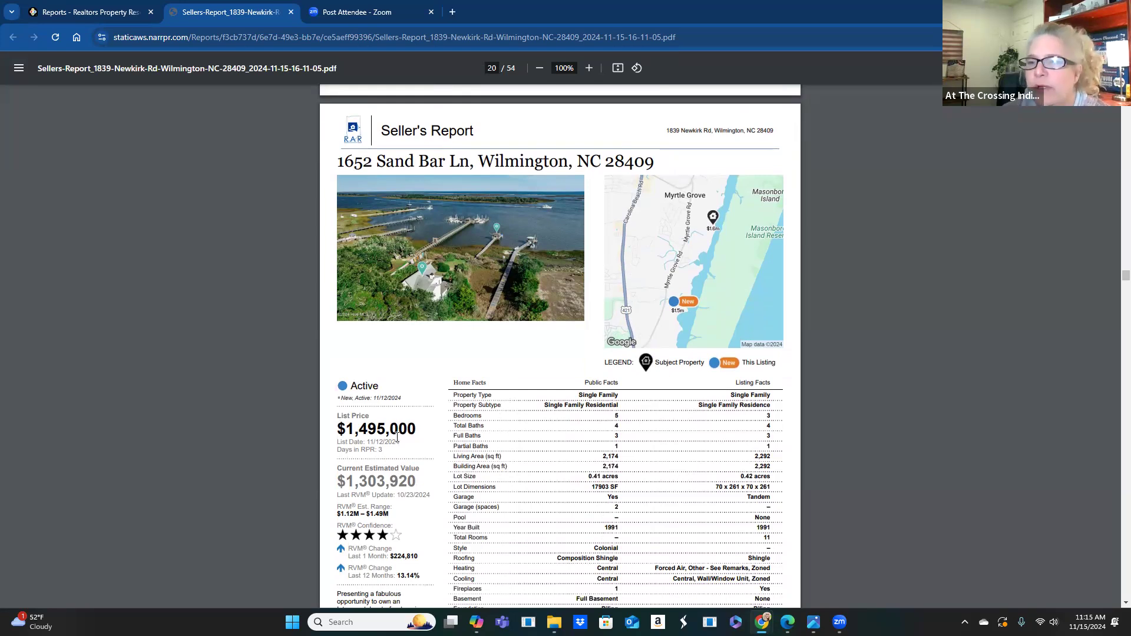
scroll(437, 441, "down", 7)
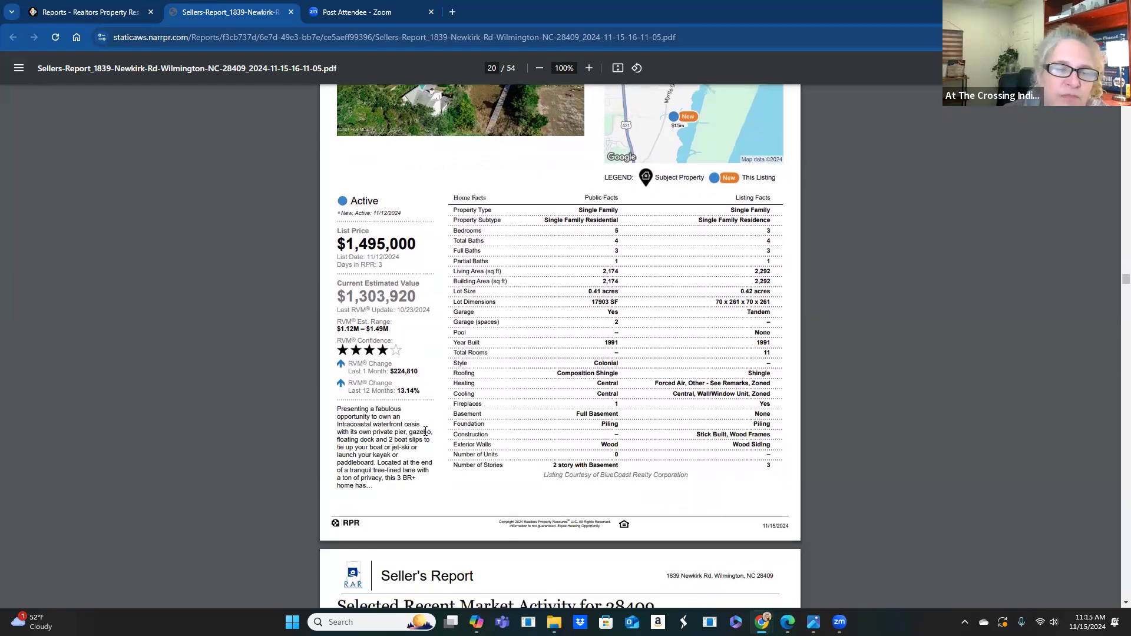
scroll(427, 439, "down", 2)
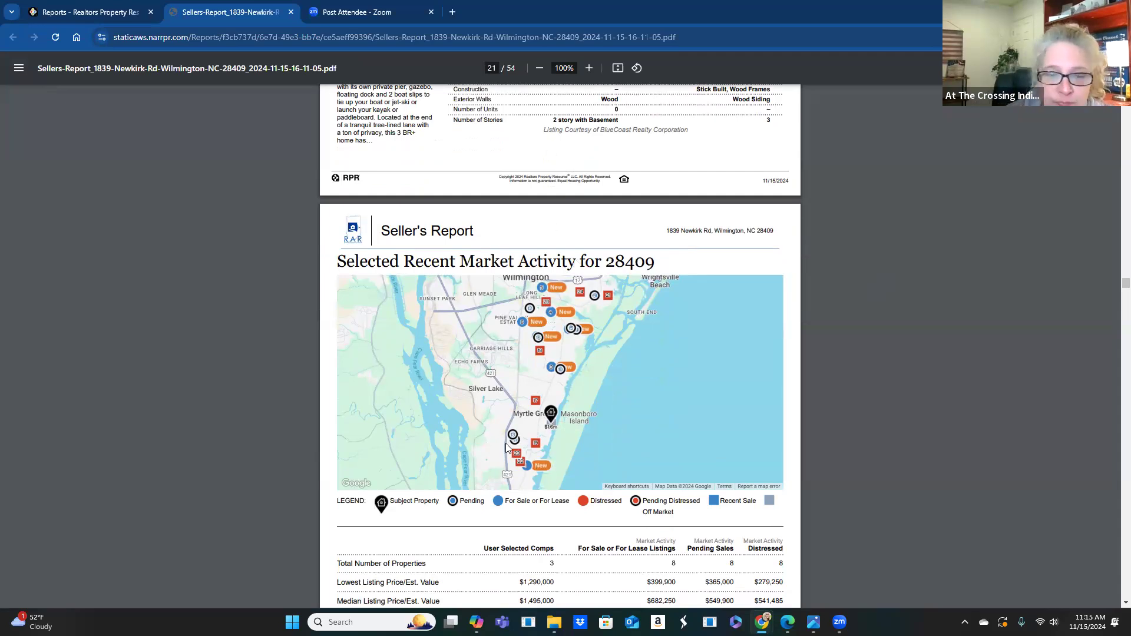
- Scroll from page 21's market activity table to page 22's Market Activity: Active comparison of four listings
scroll(469, 434, "down", 1)
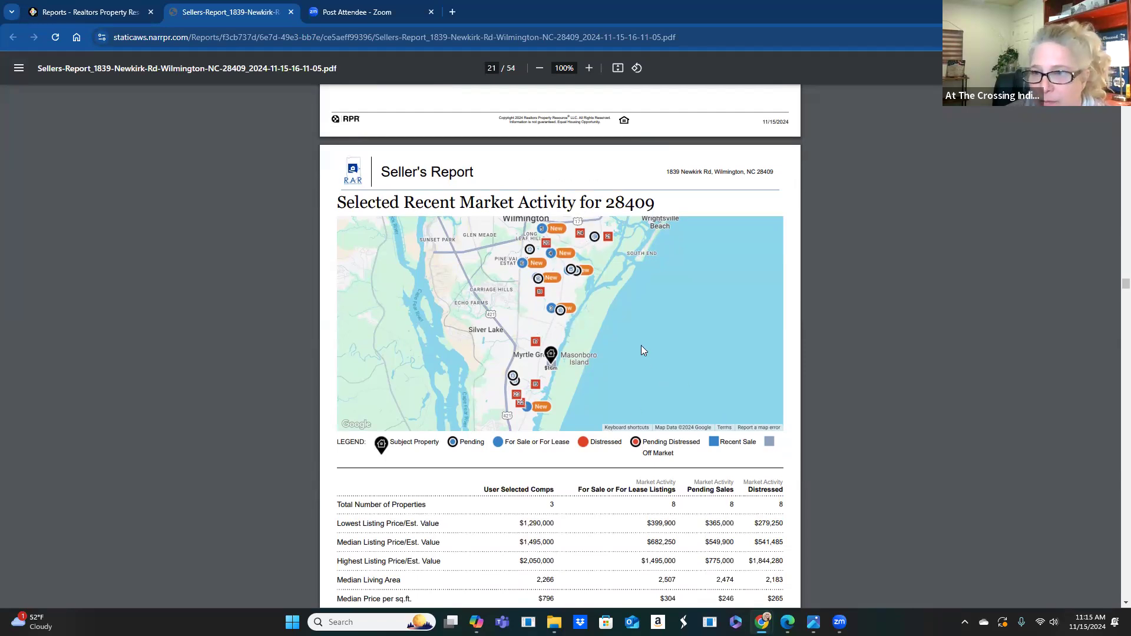
scroll(514, 321, "down", 1)
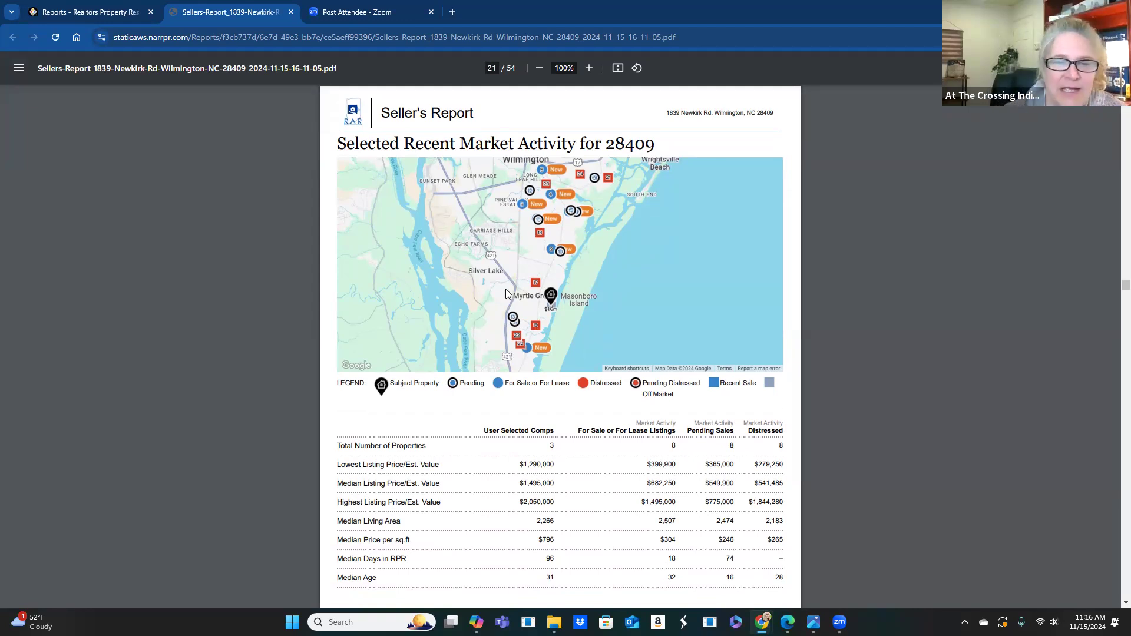
scroll(556, 347, "down", 2)
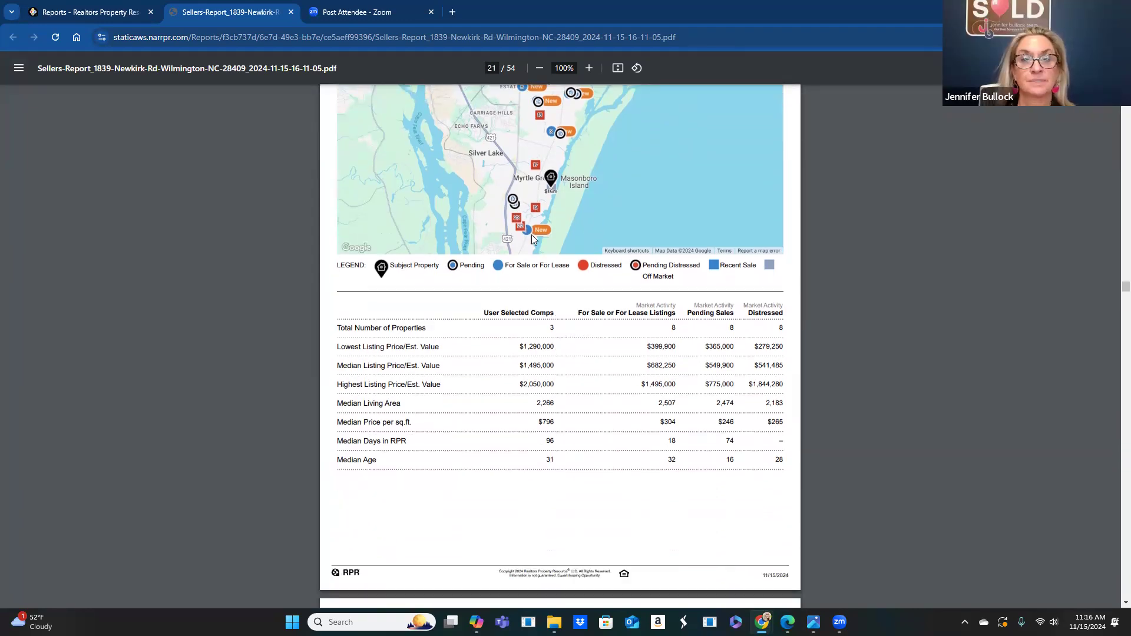
scroll(635, 388, "down", 1)
scroll(635, 387, "down", 8)
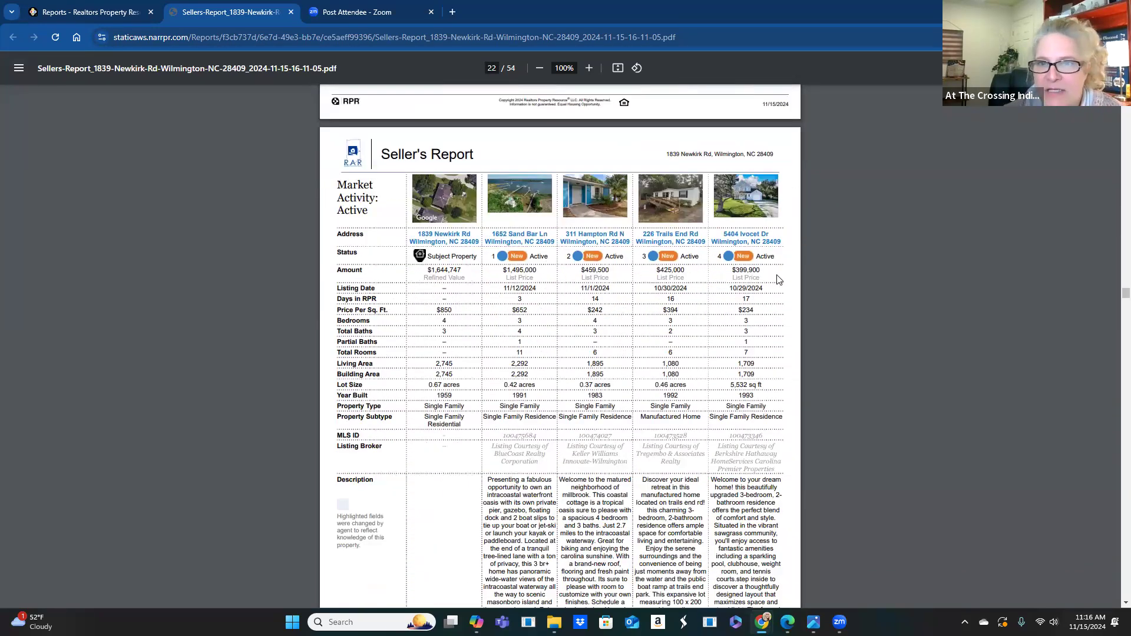
- Scroll from page 24 through the active listing pages to page 32, Market Activity: Pending
scroll(518, 301, "down", 1)
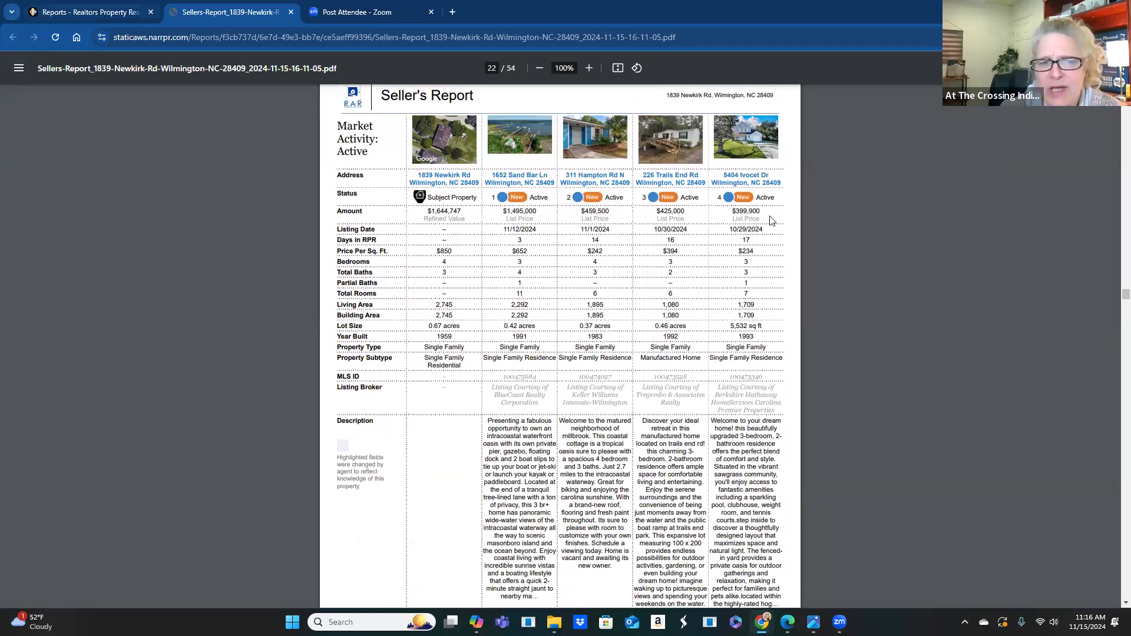
scroll(739, 257, "down", 5)
scroll(739, 256, "down", 13)
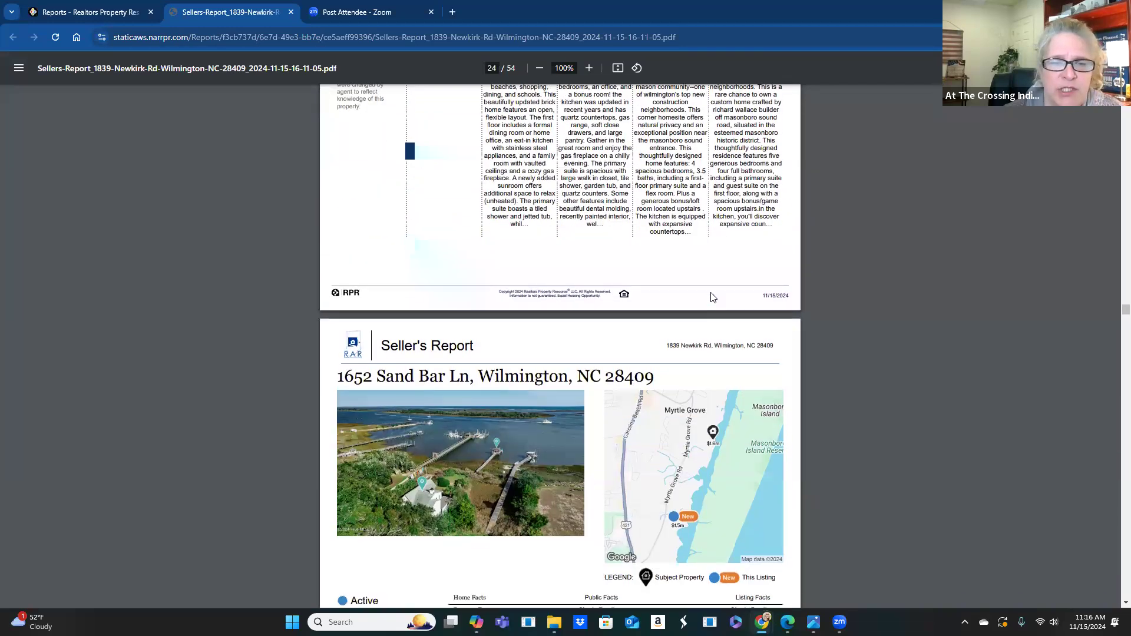
scroll(712, 297, "down", 4)
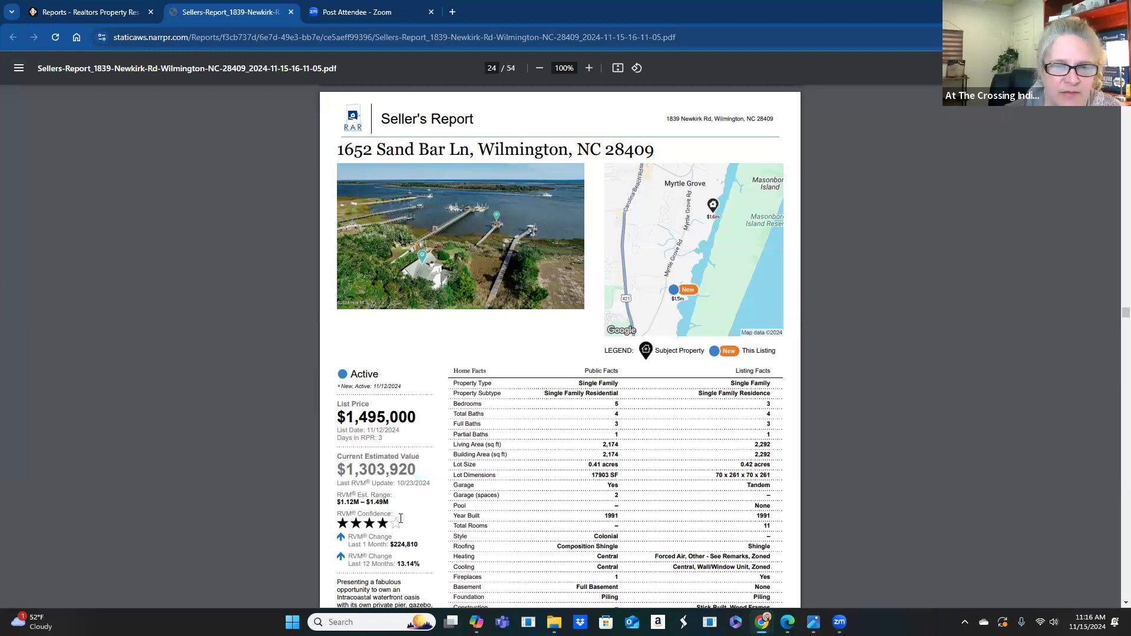
scroll(421, 484, "down", 3)
scroll(421, 484, "down", 7)
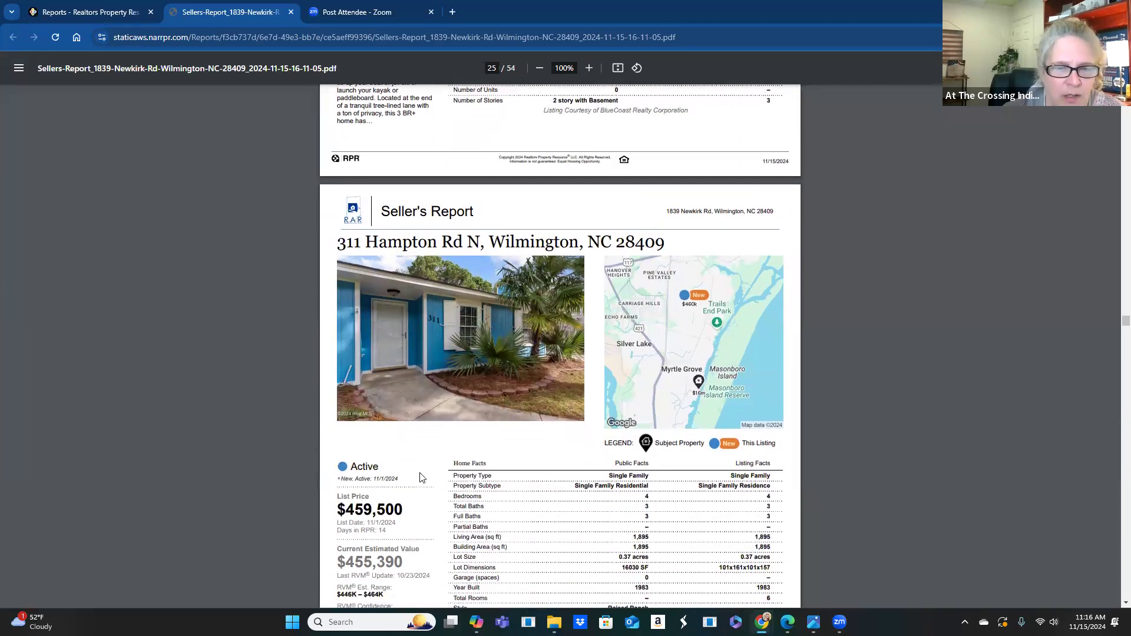
scroll(421, 477, "down", 2)
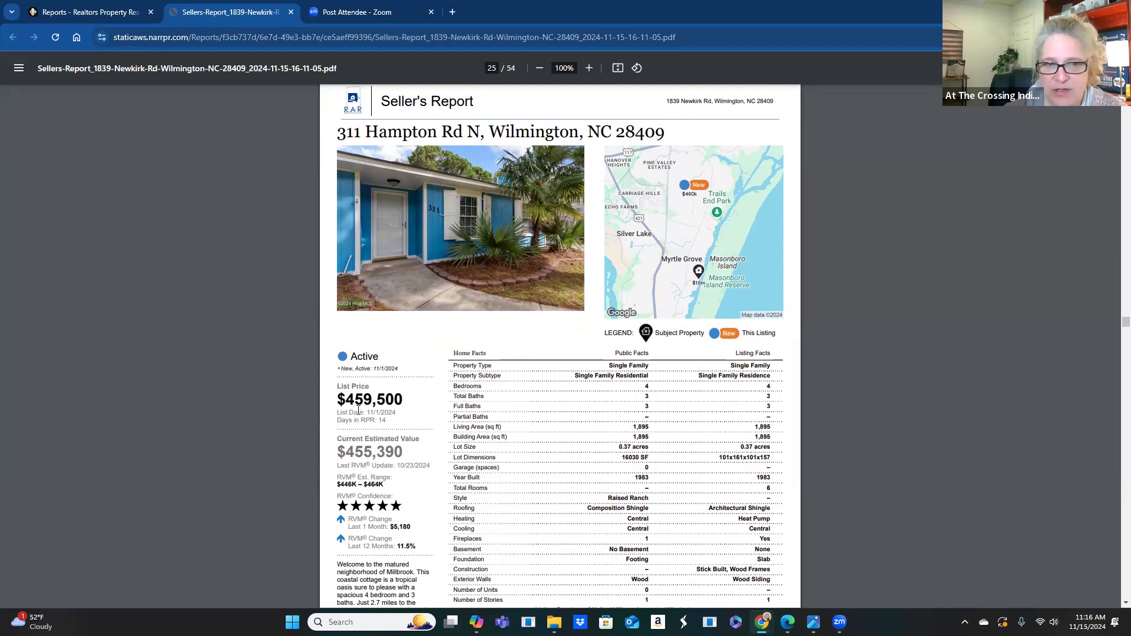
scroll(496, 434, "down", 3)
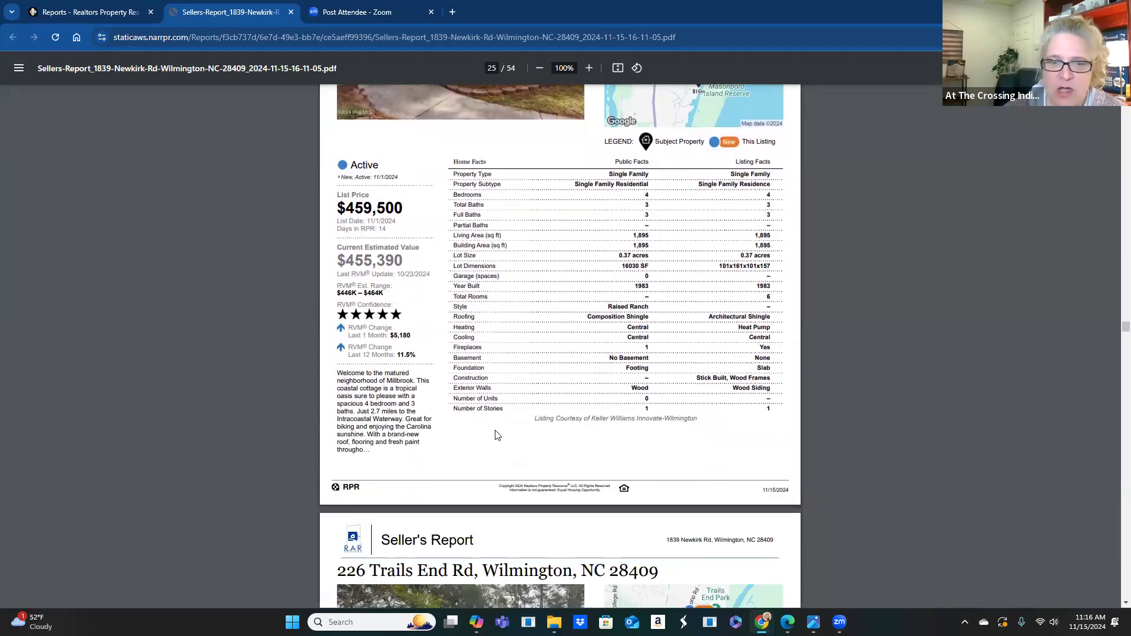
scroll(496, 435, "down", 11)
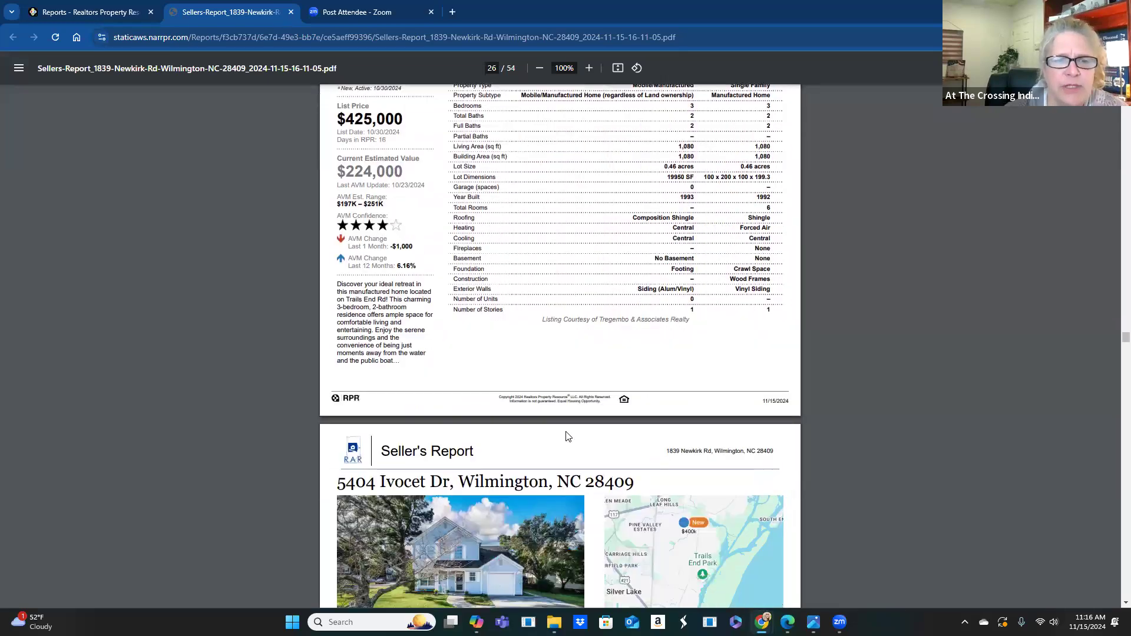
scroll(567, 436, "down", 9)
scroll(569, 438, "down", 18)
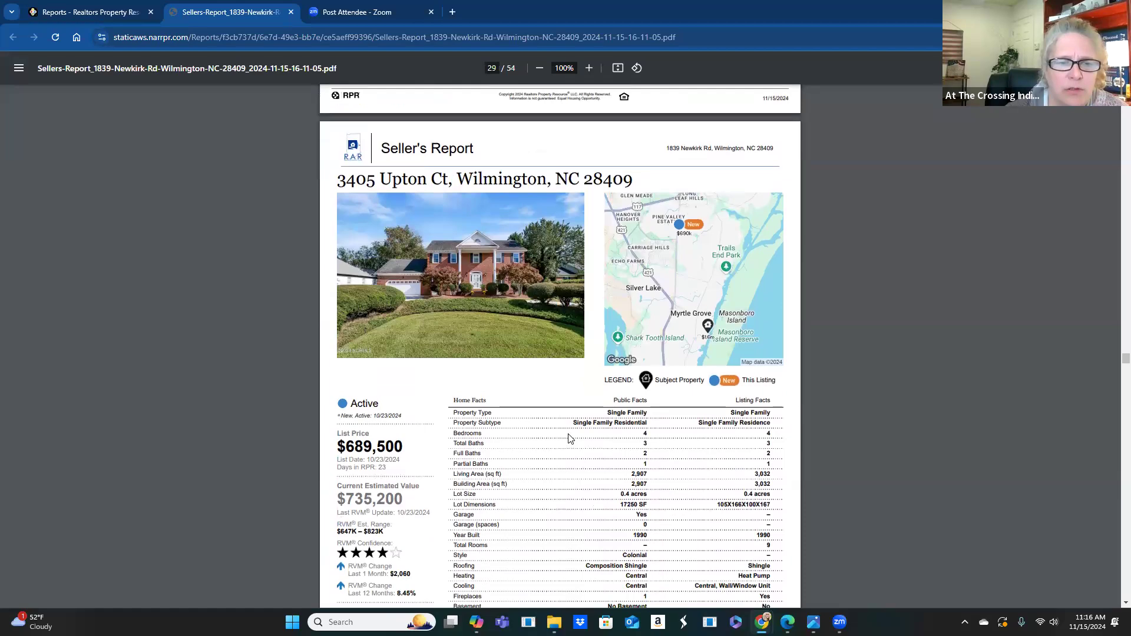
scroll(569, 438, "down", 10)
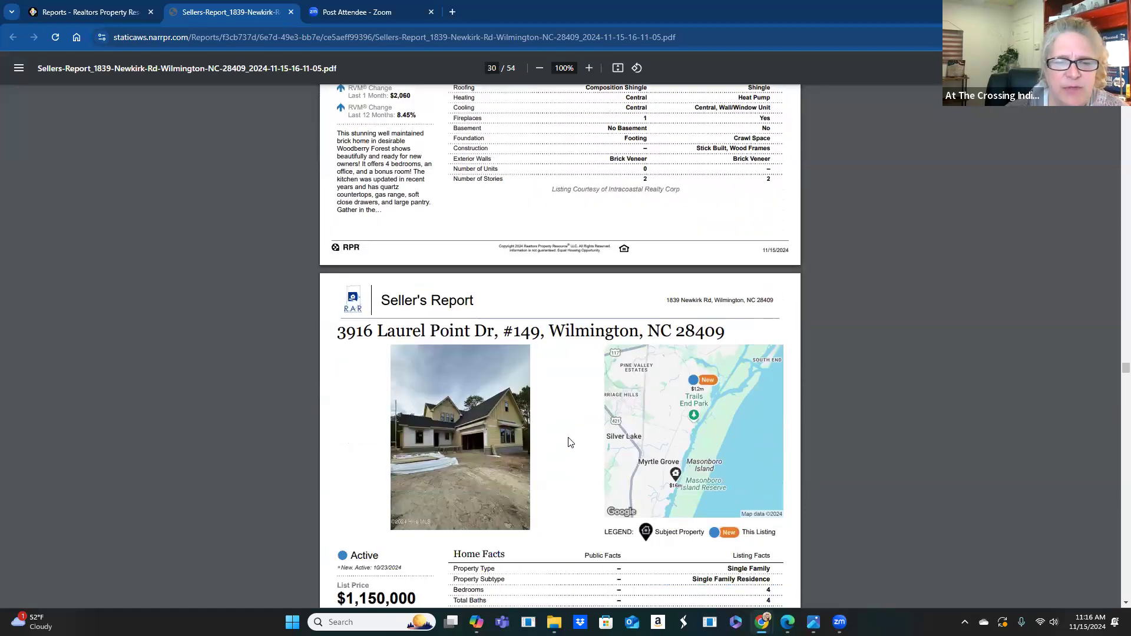
scroll(569, 442, "down", 10)
scroll(566, 442, "down", 3)
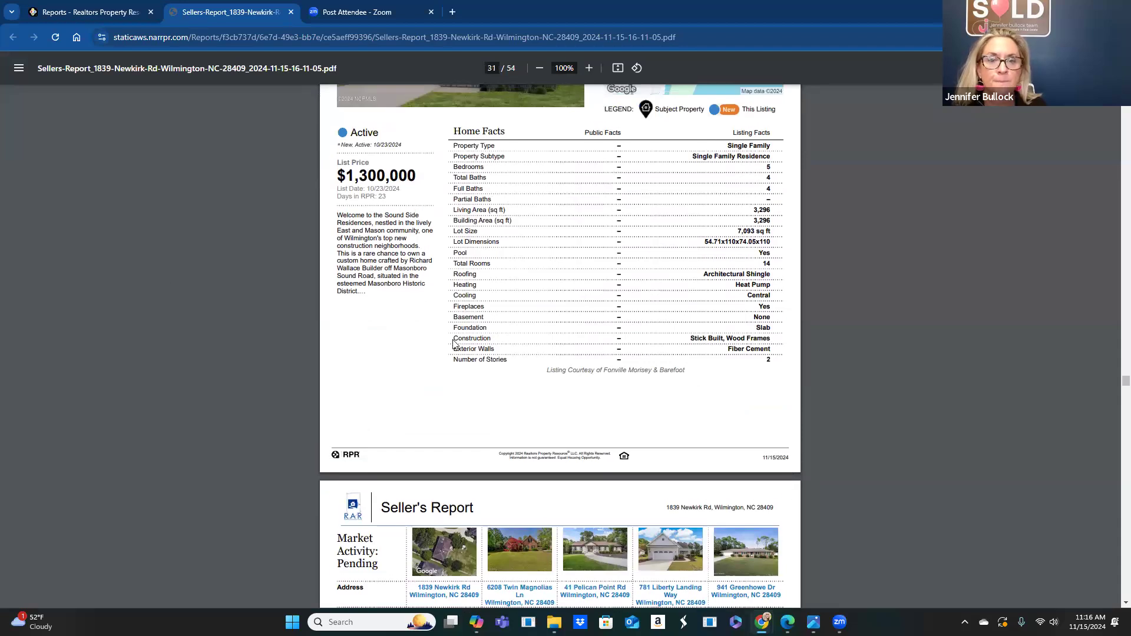
scroll(528, 302, "up", 4)
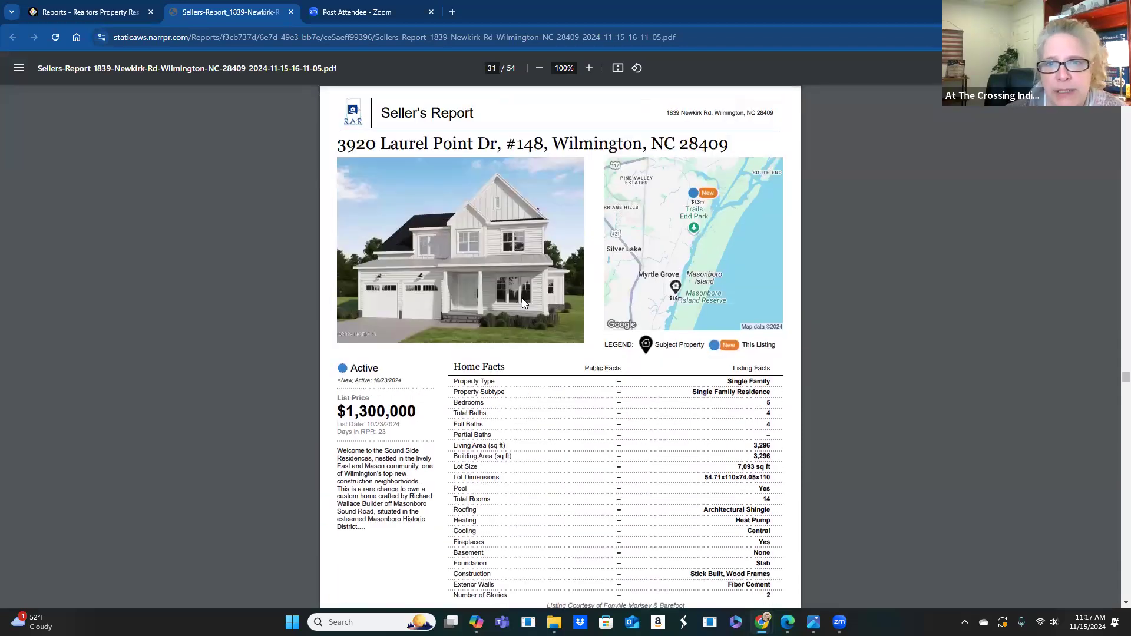
scroll(526, 315, "down", 3)
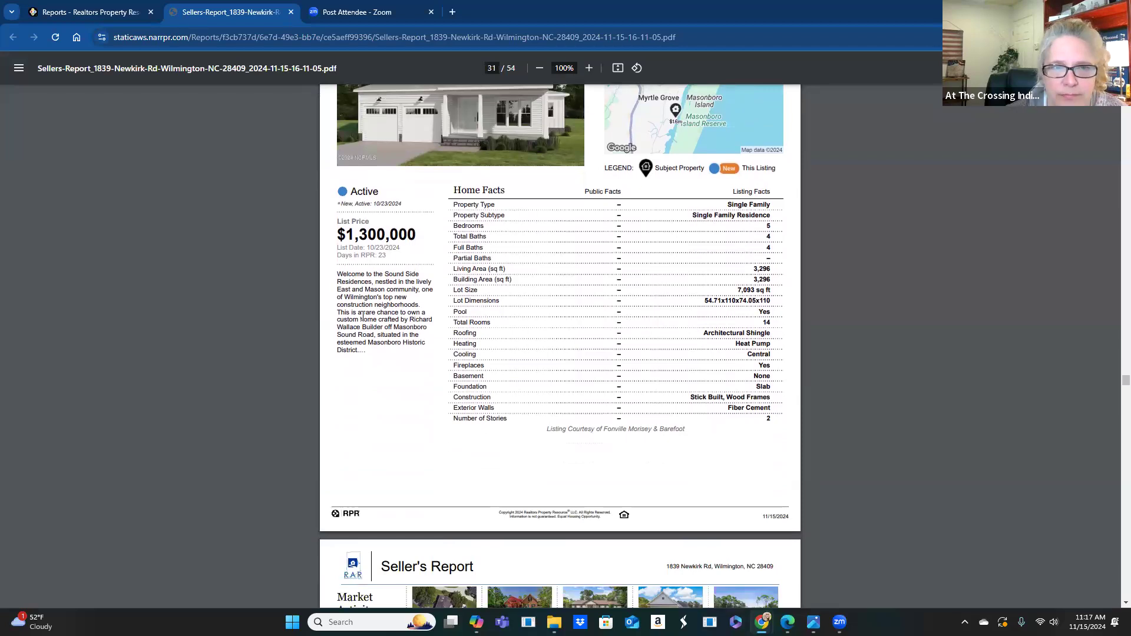
scroll(613, 351, "down", 4)
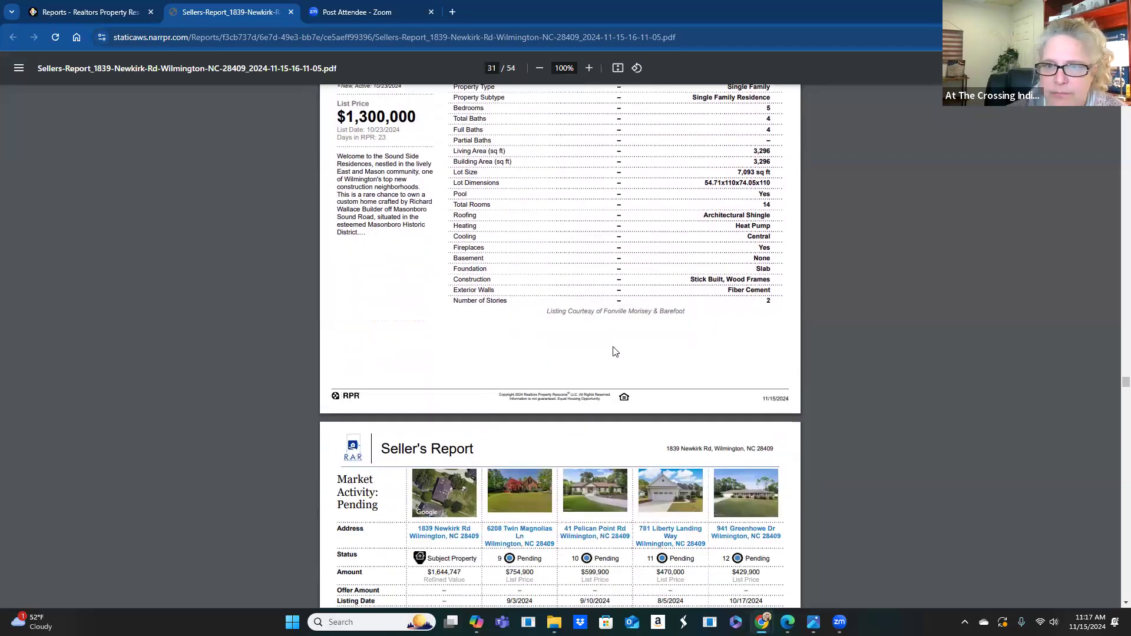
scroll(620, 362, "down", 5)
- Scroll from page 32 through the pending listings to page 42, Market Activity: Distressed
scroll(424, 222, "up", 1)
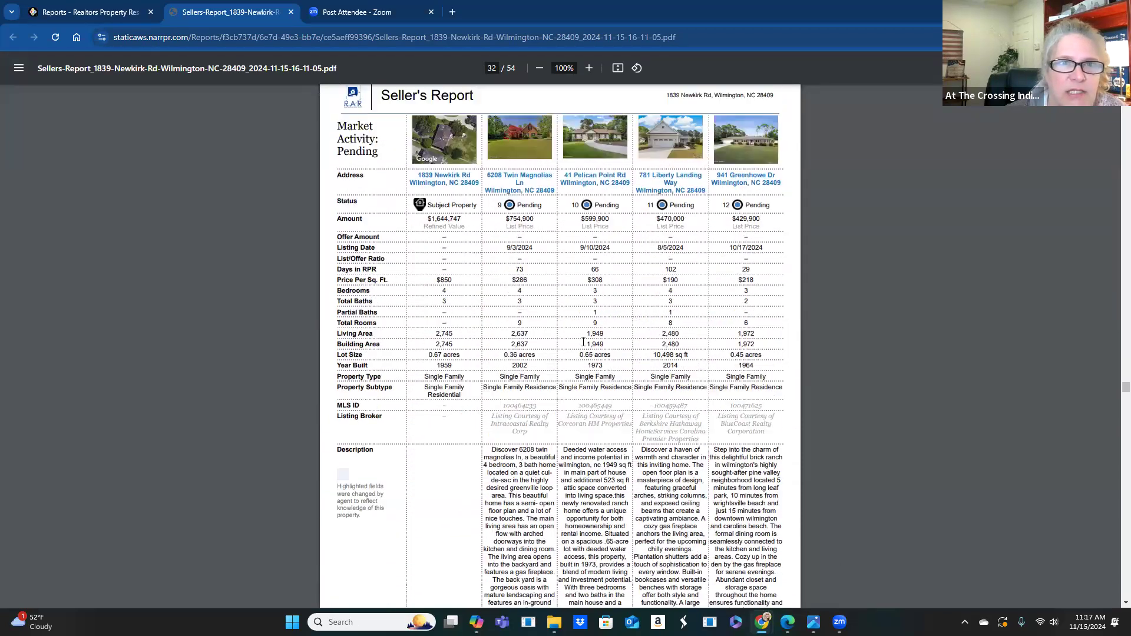
scroll(620, 249, "down", 6)
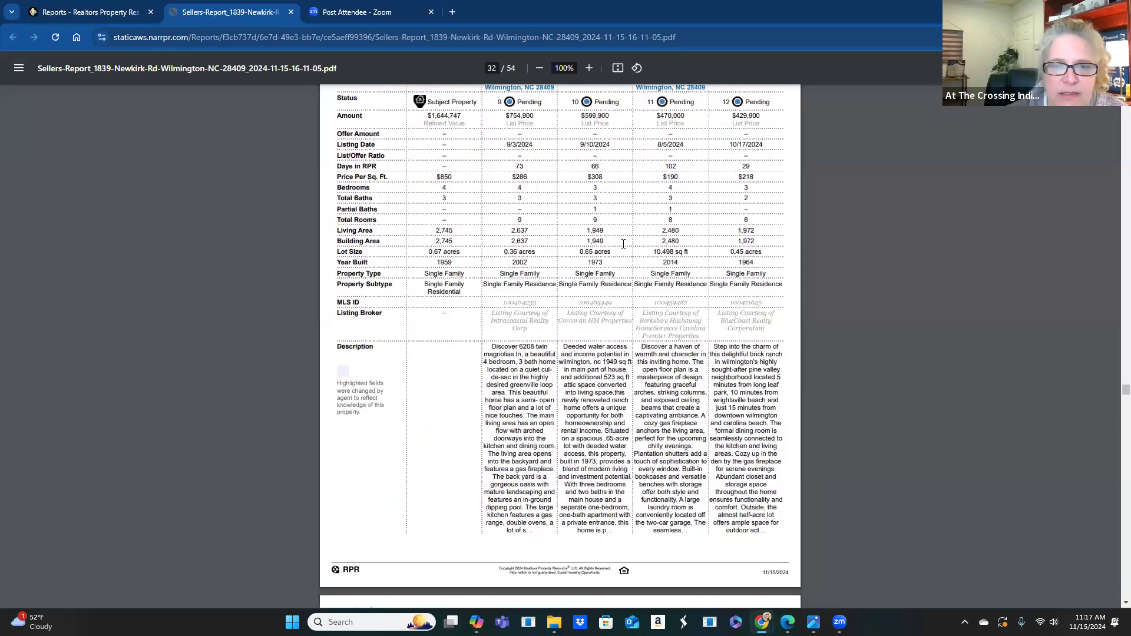
scroll(620, 249, "down", 9)
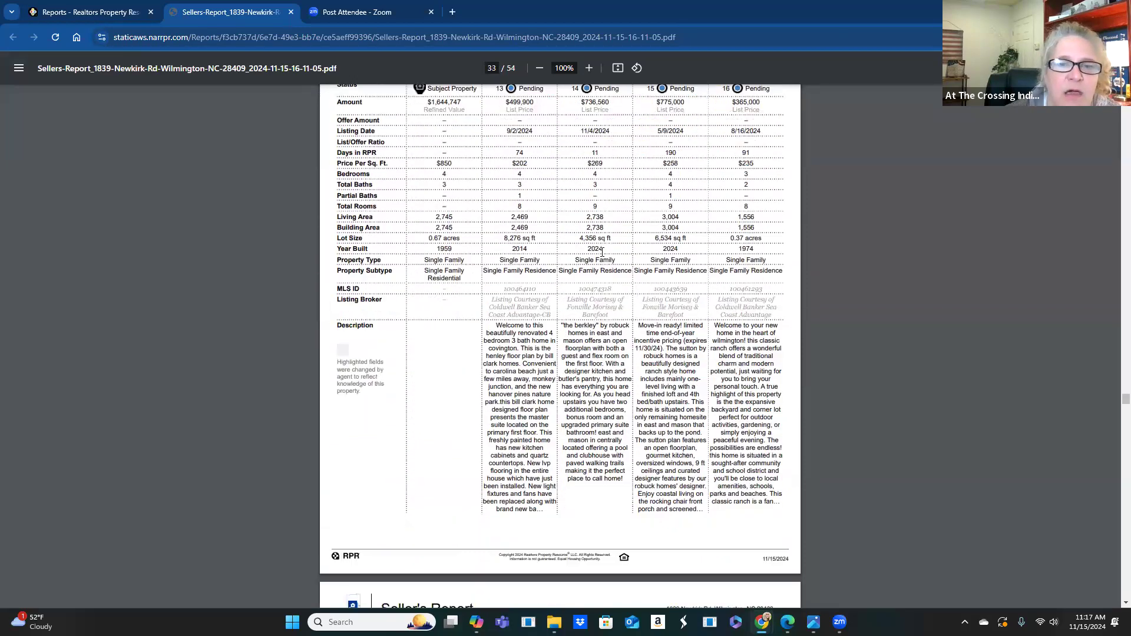
scroll(595, 266, "down", 3)
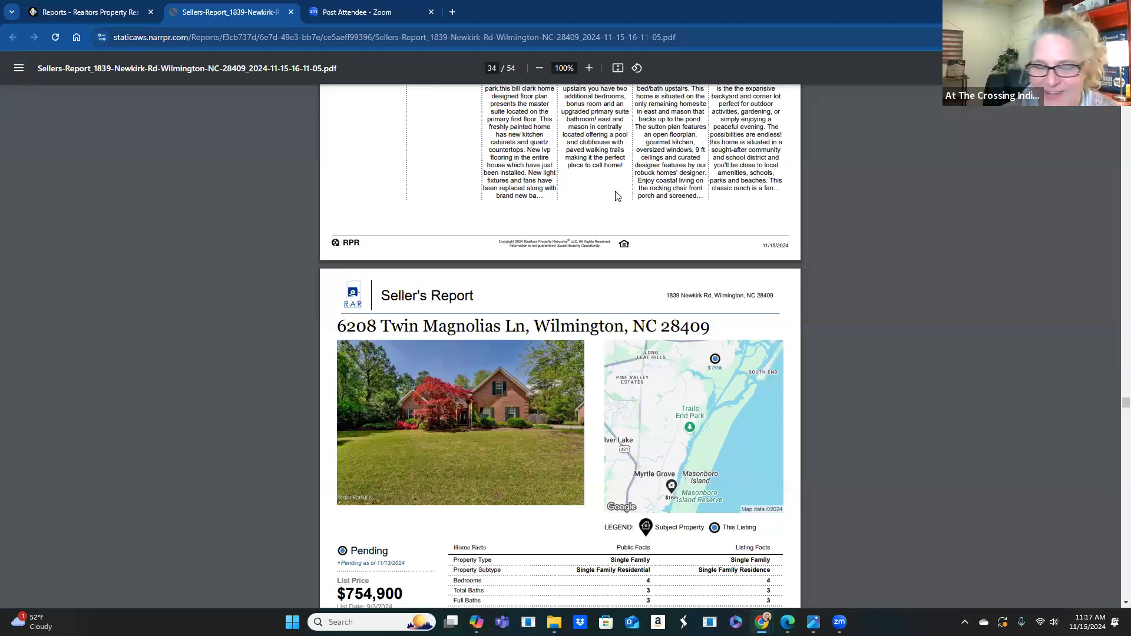
scroll(549, 350, "down", 2)
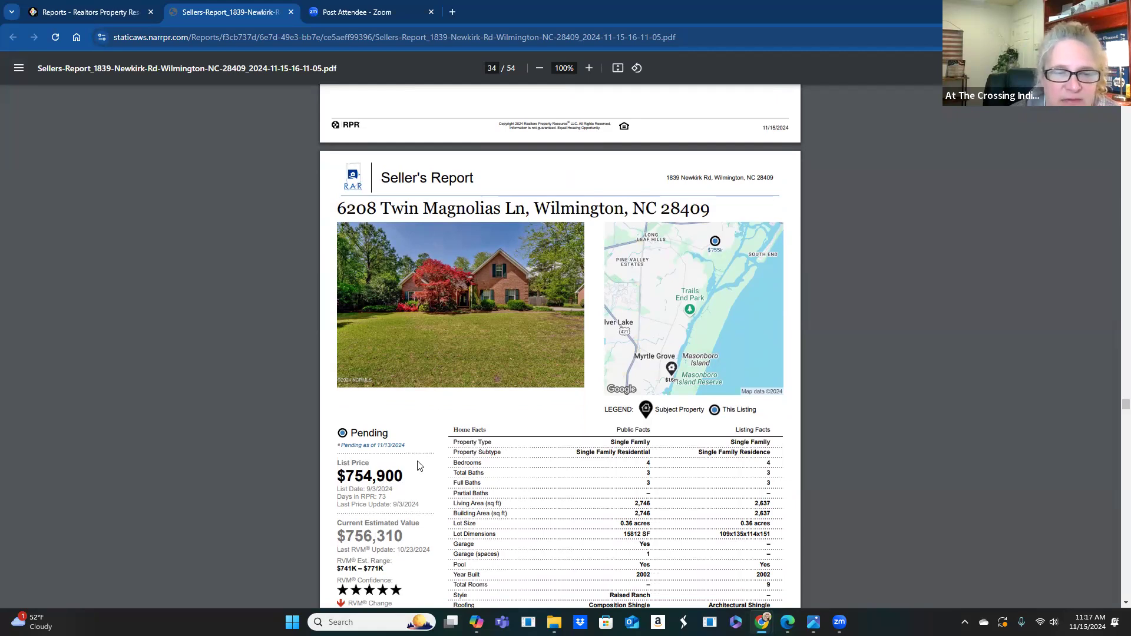
scroll(507, 429, "down", 1)
scroll(506, 429, "down", 10)
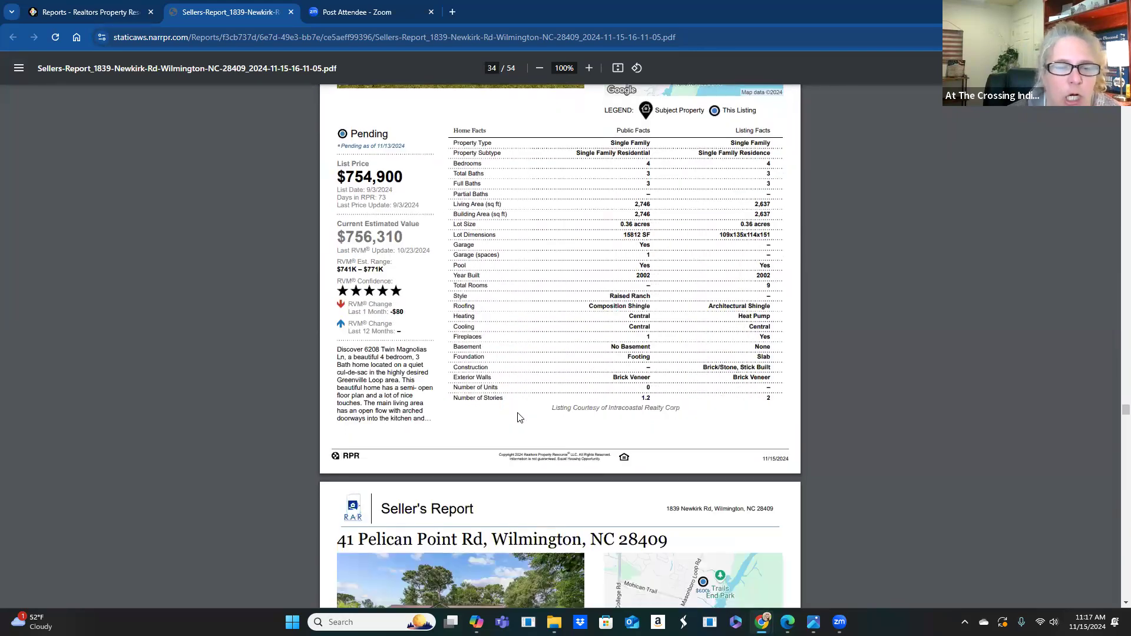
scroll(524, 418, "down", 1)
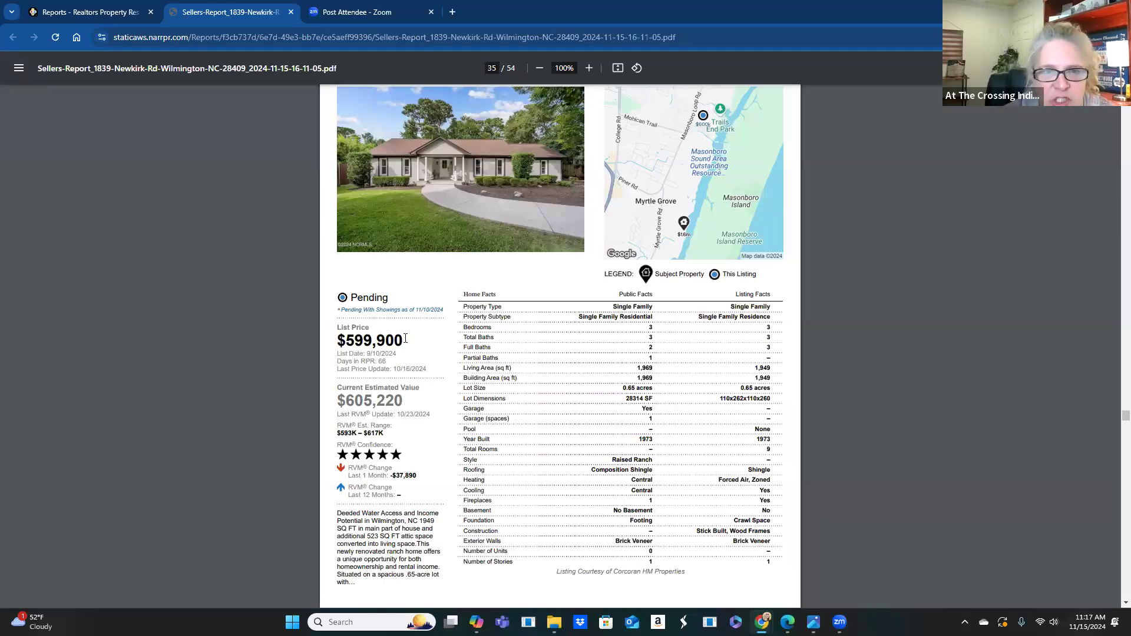
scroll(493, 433, "down", 3)
scroll(494, 432, "down", 7)
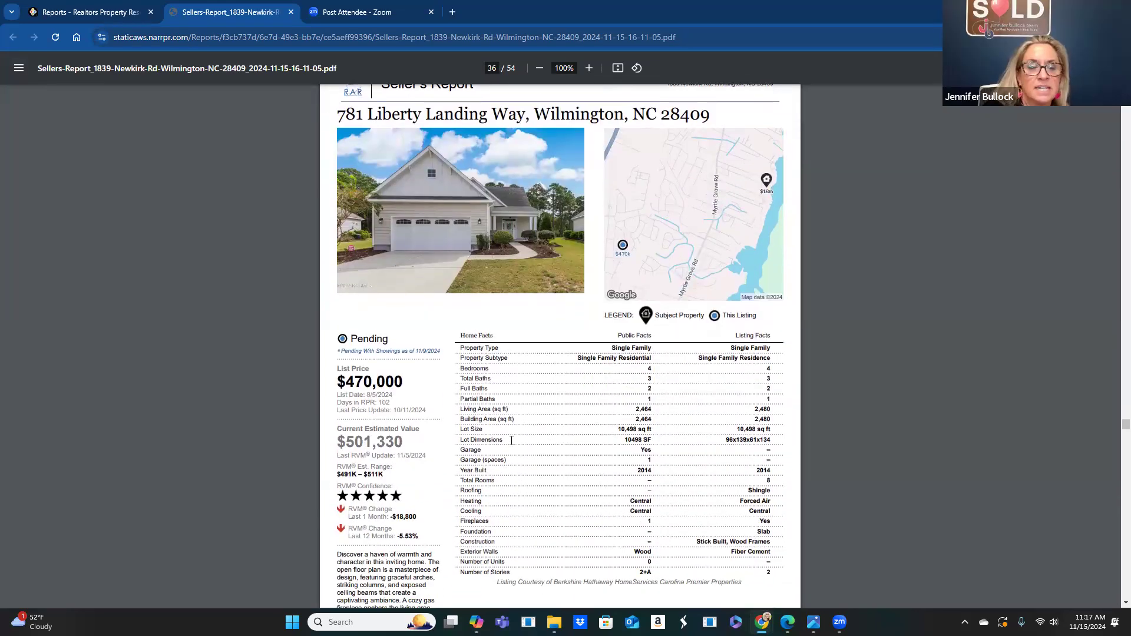
scroll(501, 447, "up", 7)
scroll(500, 450, "up", 1)
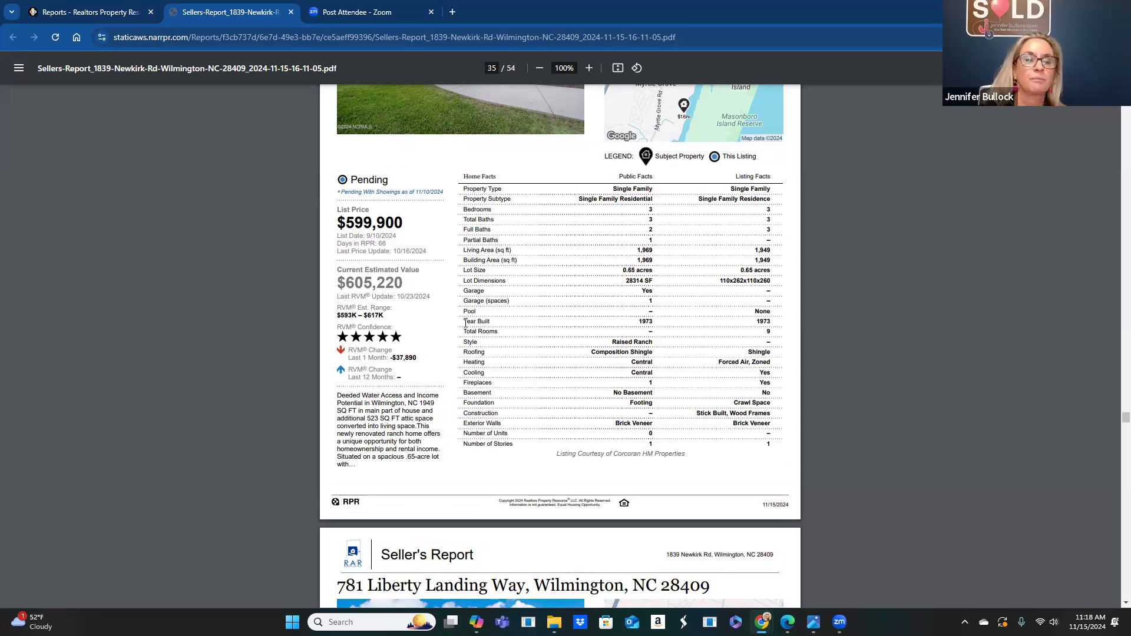
scroll(483, 326, "down", 4)
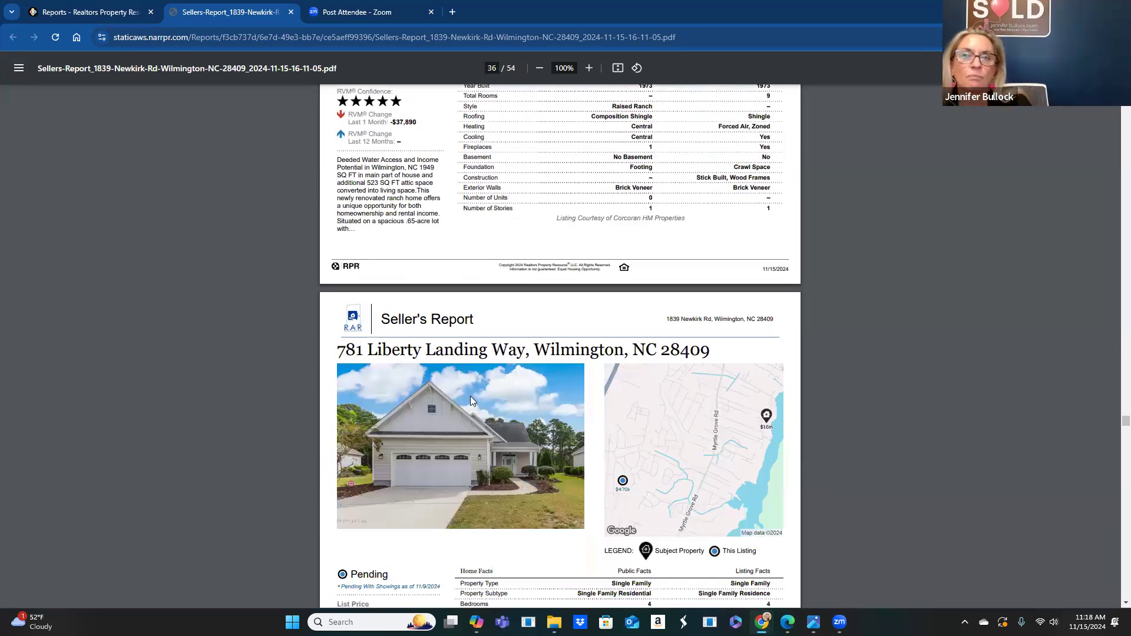
scroll(461, 386, "down", 11)
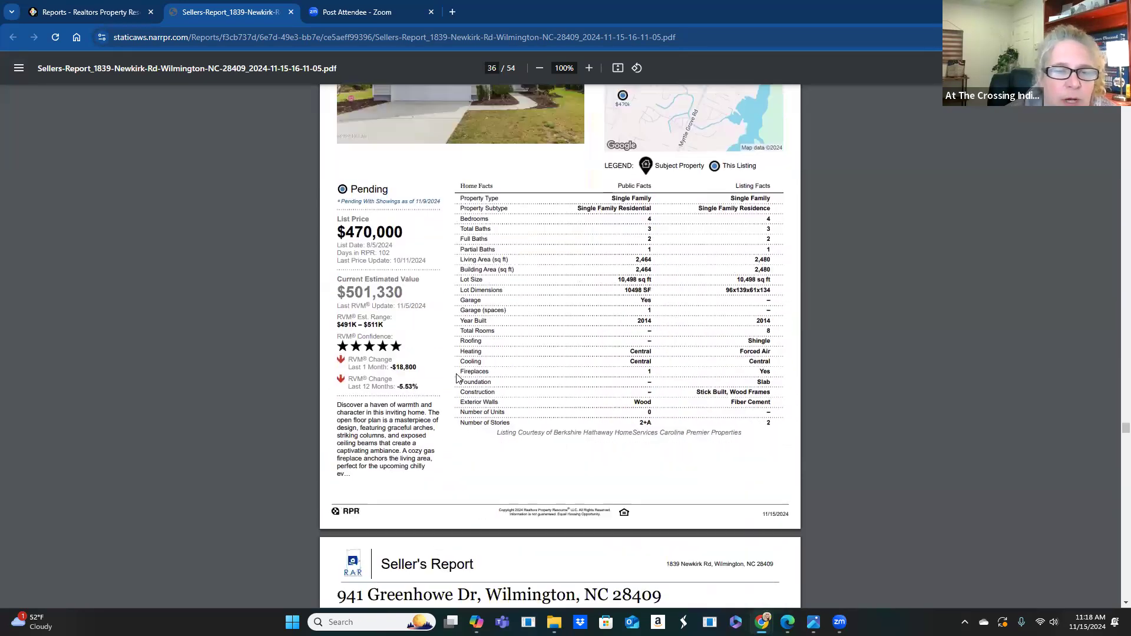
scroll(483, 391, "down", 18)
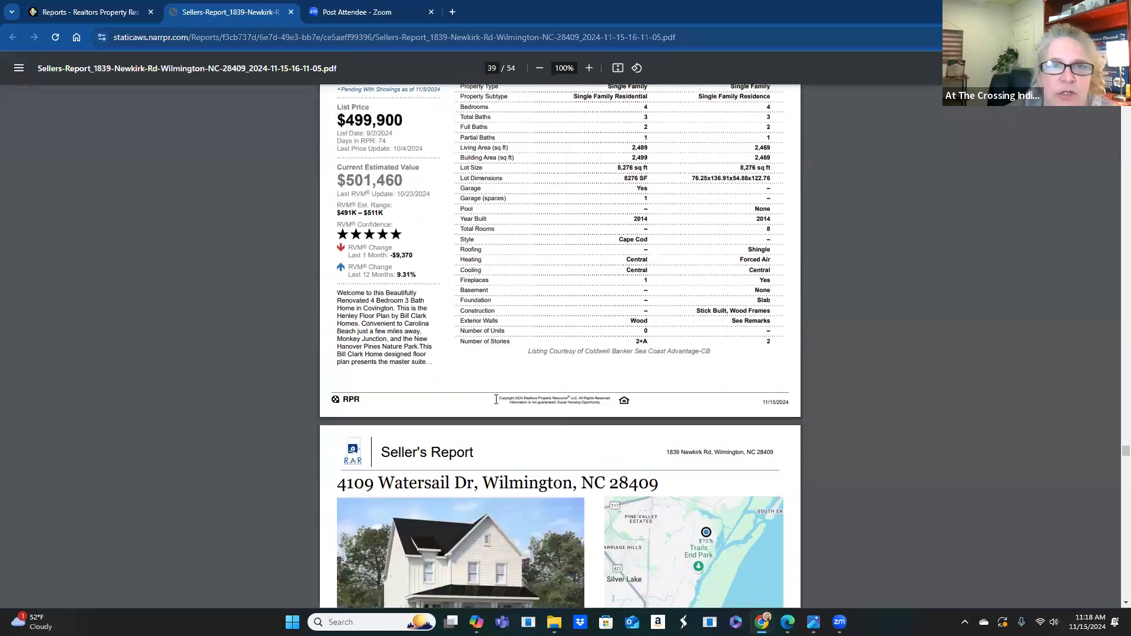
scroll(494, 400, "down", 17)
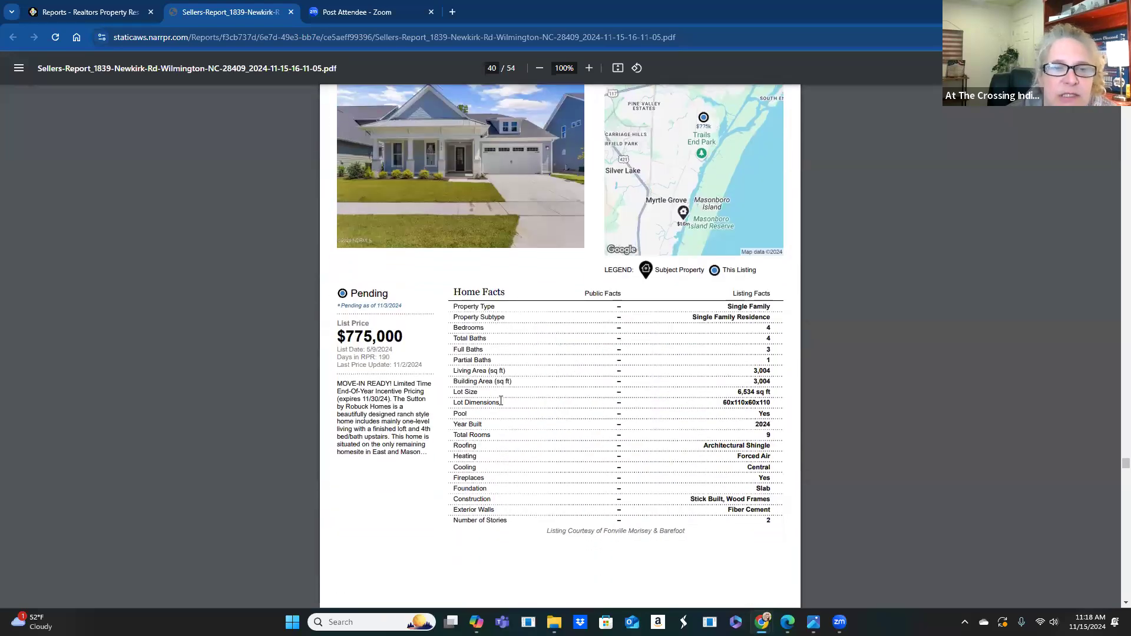
scroll(500, 401, "down", 15)
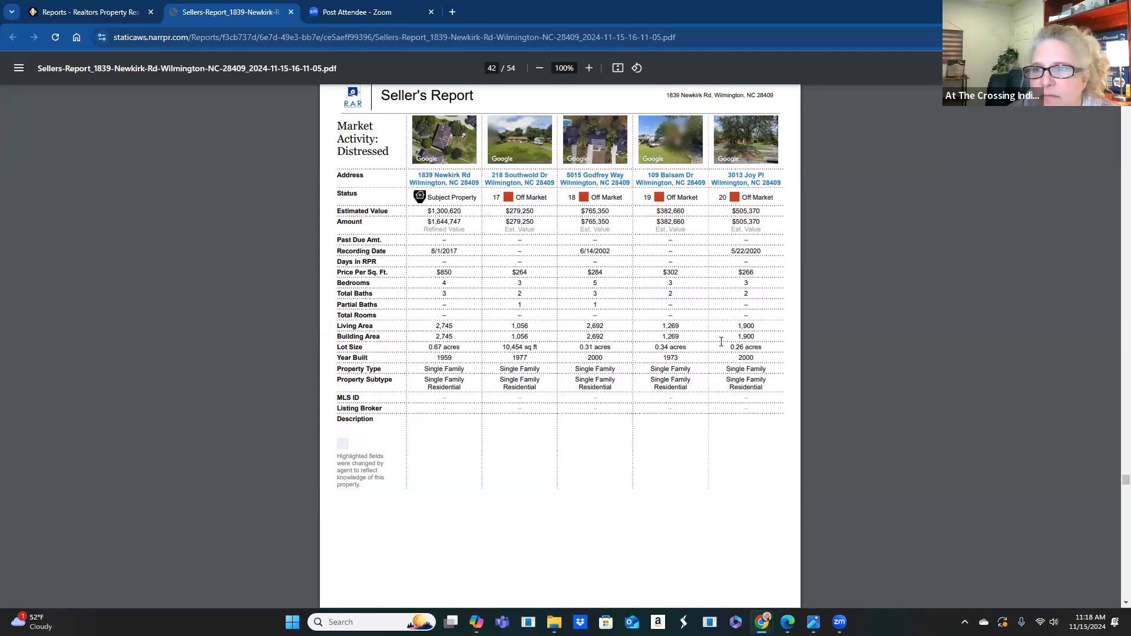
- Scroll past the comparable and distressed property pages to the Seller's Net Sheet on page 53
scroll(646, 302, "down", 1)
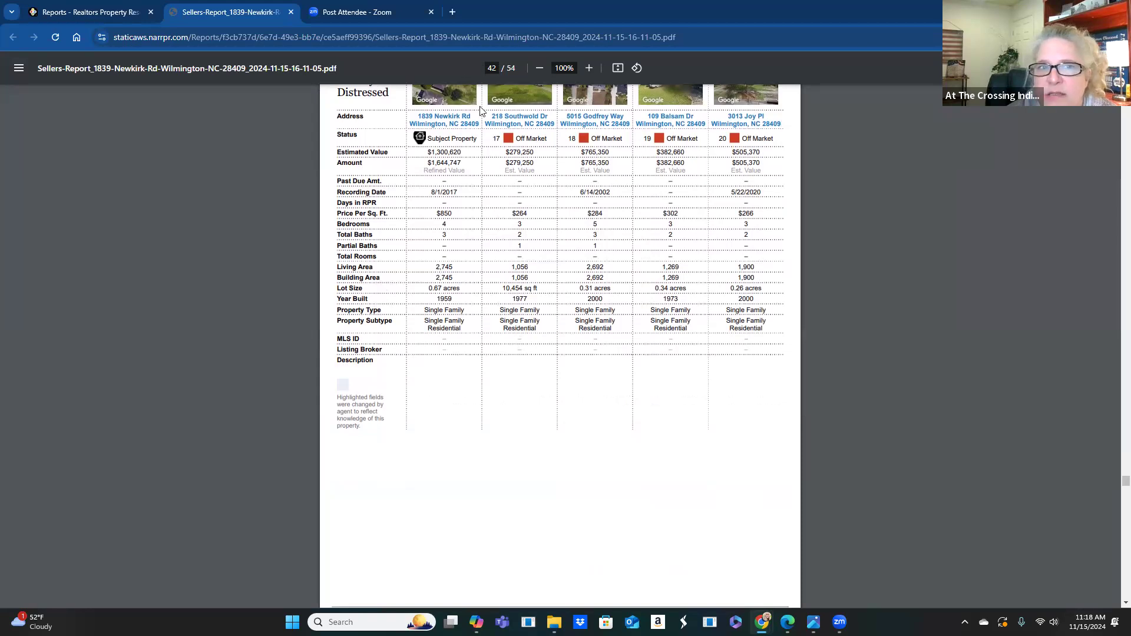
scroll(599, 129, "down", 7)
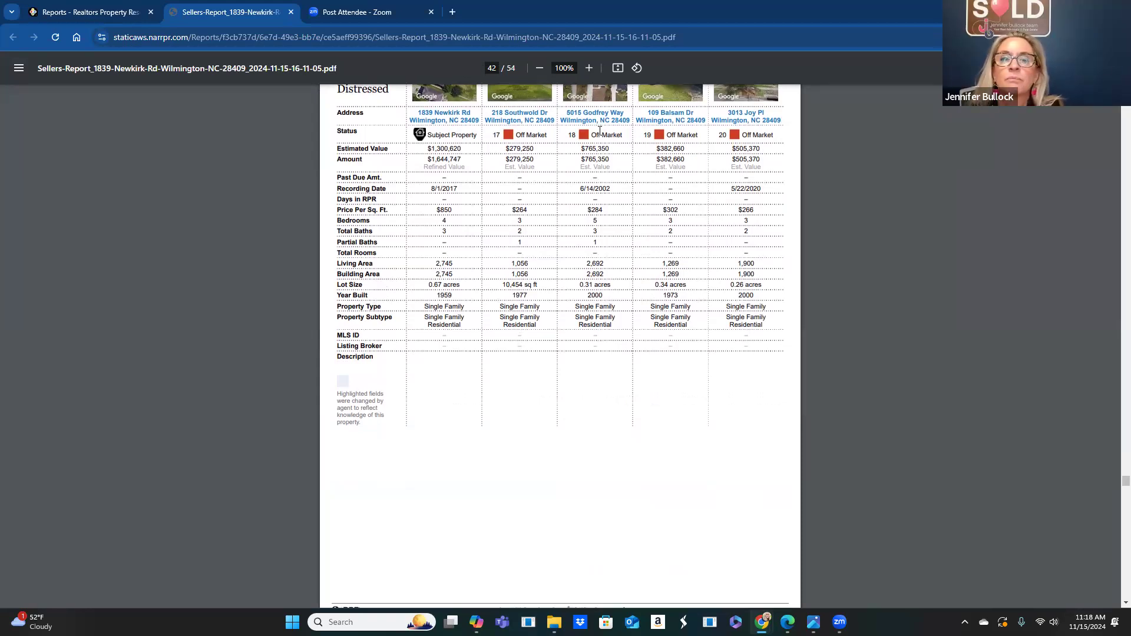
scroll(598, 134, "down", 3)
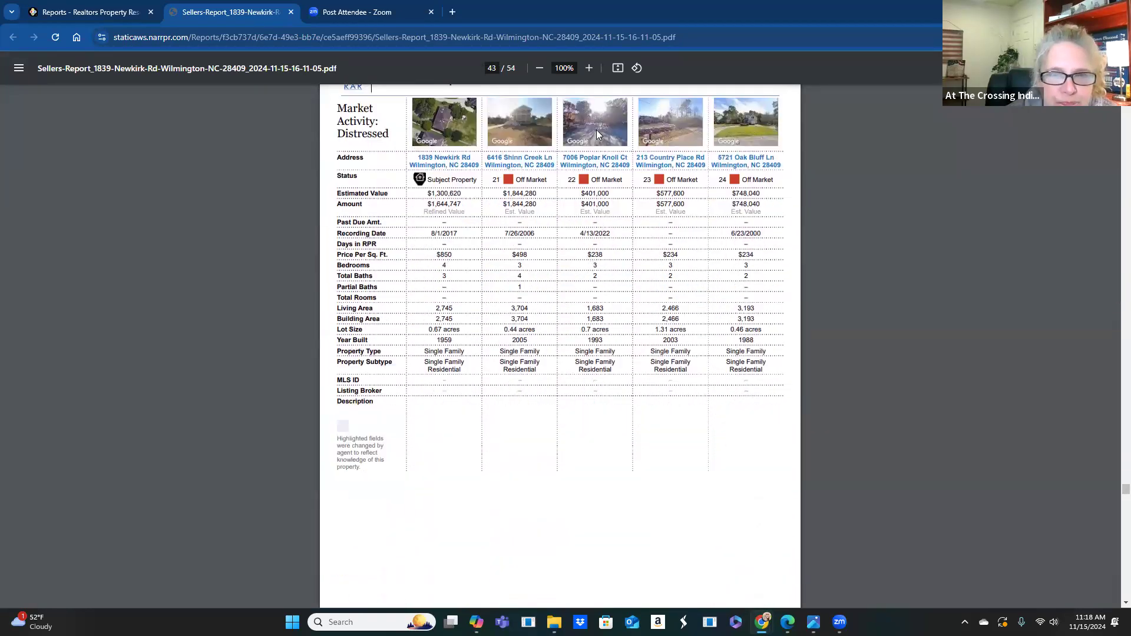
scroll(598, 134, "down", 9)
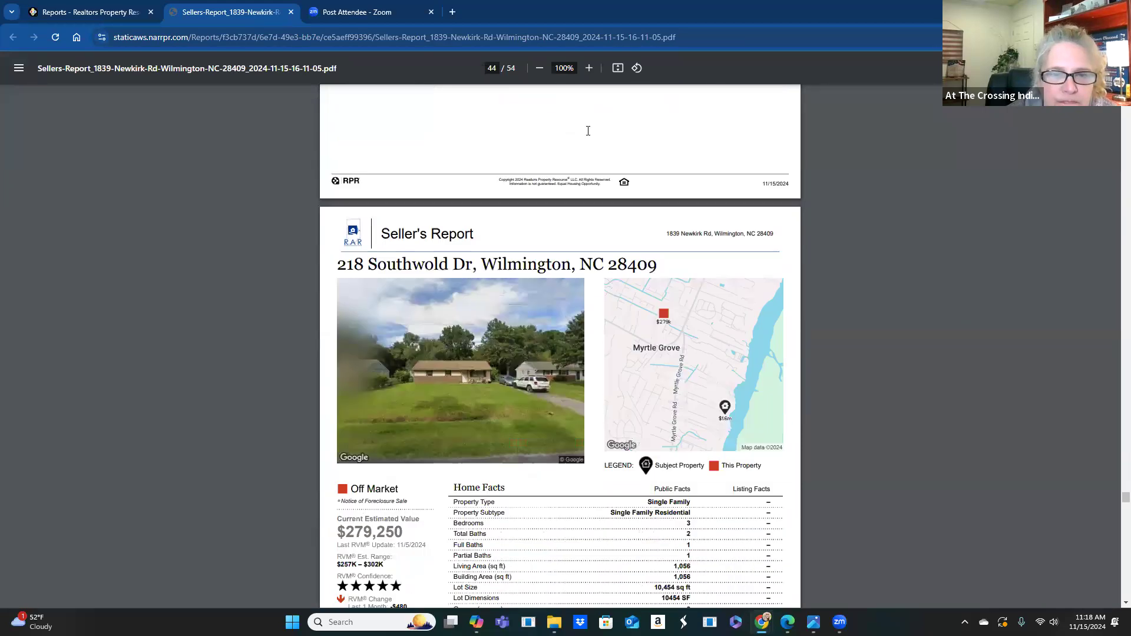
scroll(529, 324, "down", 3)
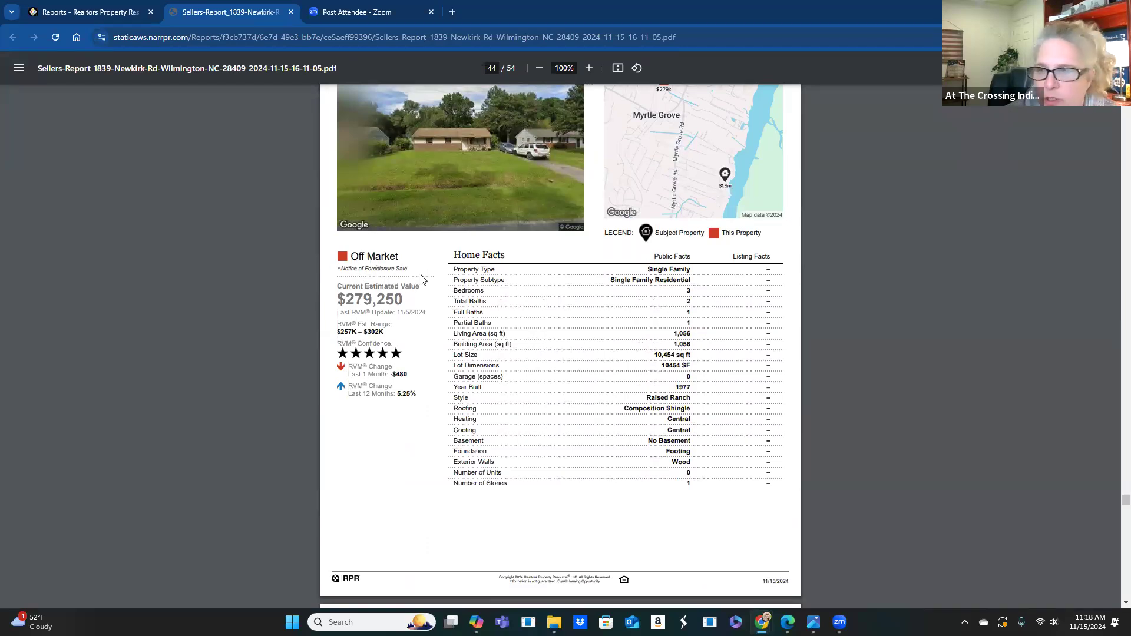
scroll(537, 334, "down", 4)
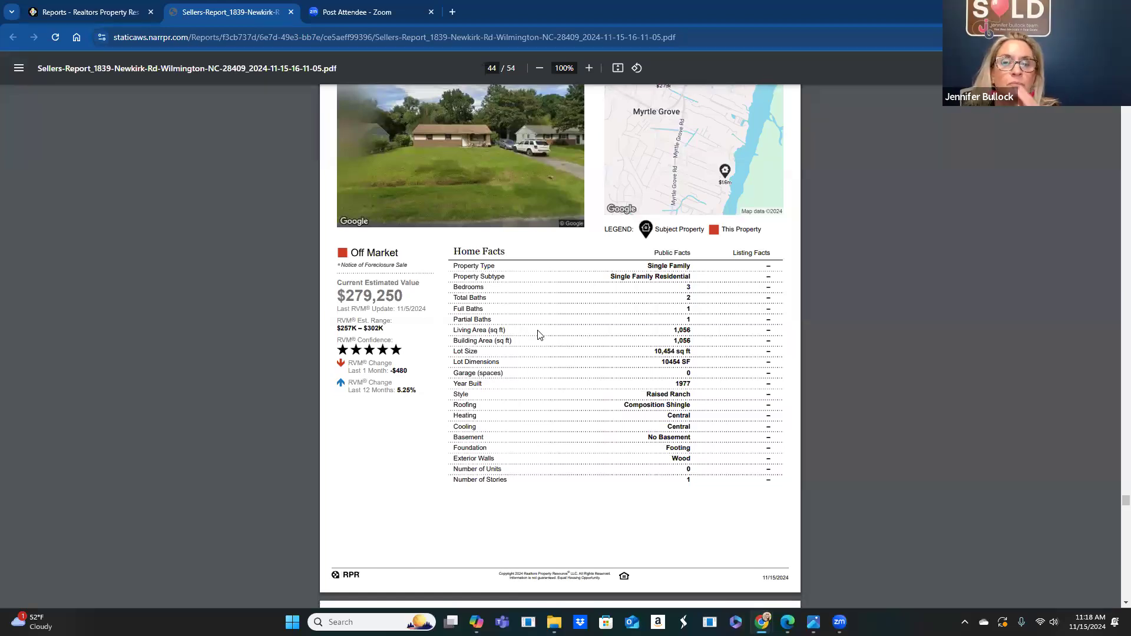
scroll(536, 331, "down", 5)
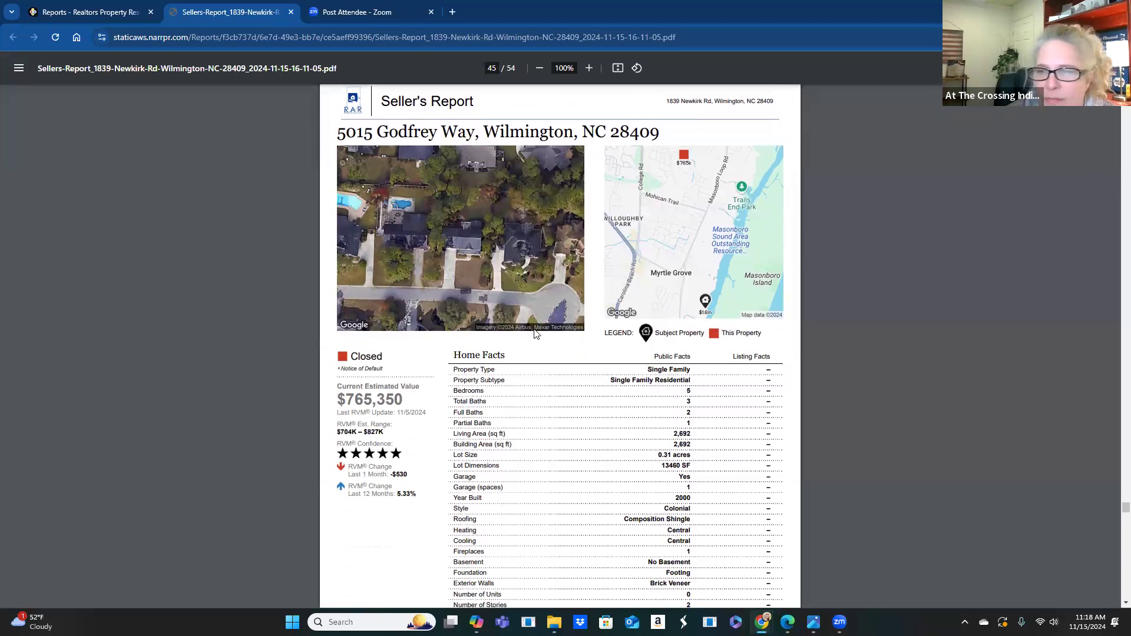
scroll(532, 334, "down", 1)
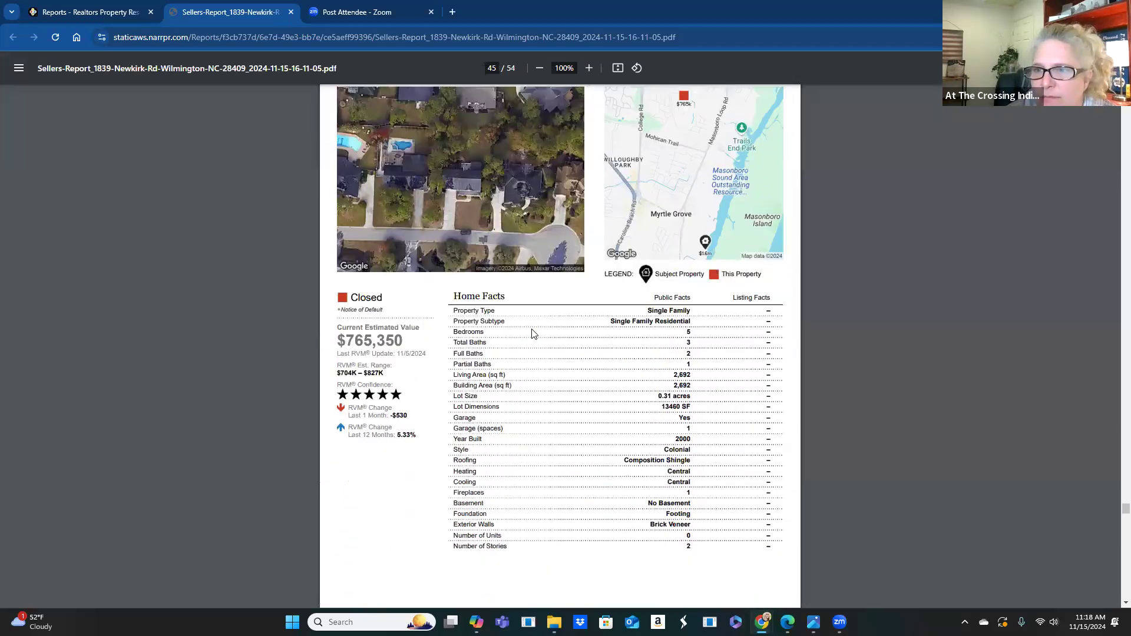
scroll(532, 334, "down", 1)
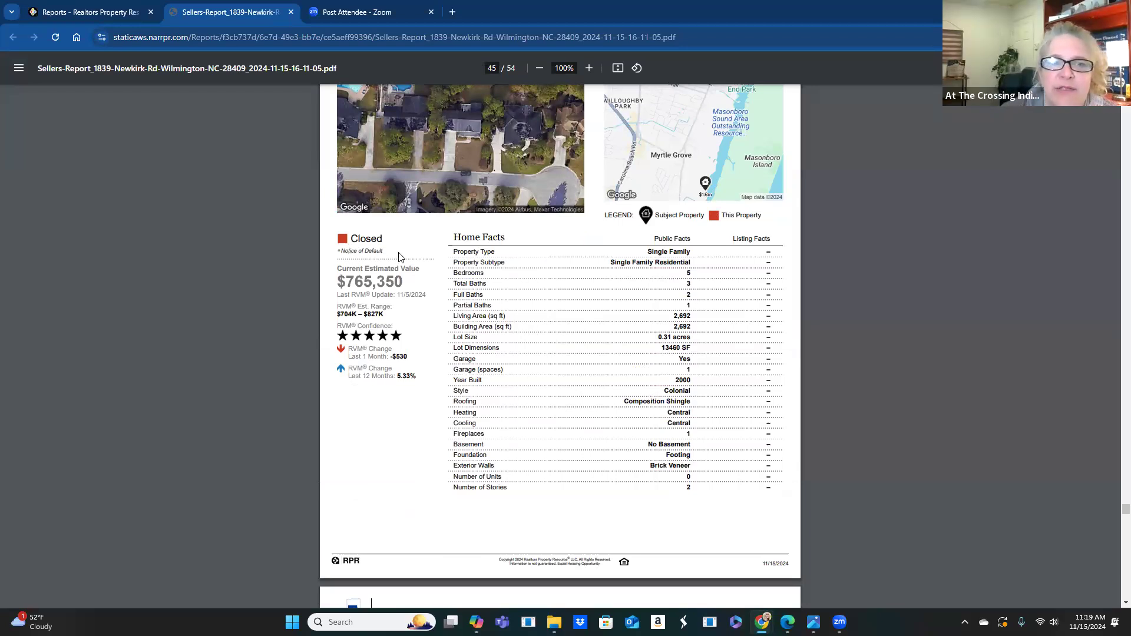
scroll(588, 373, "down", 5)
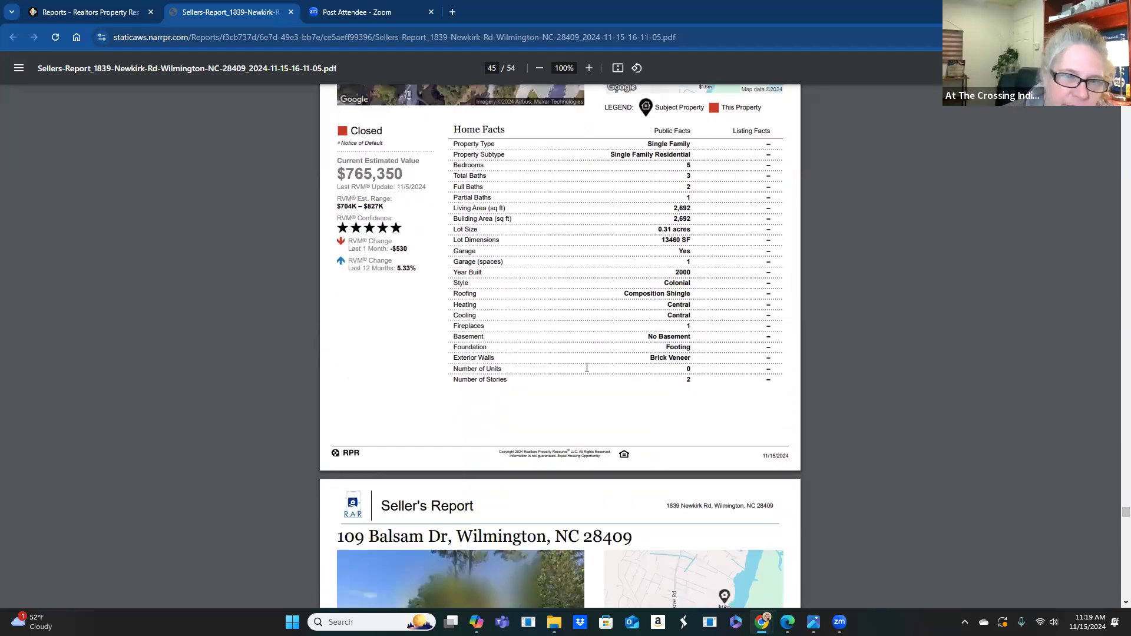
scroll(588, 372, "down", 5)
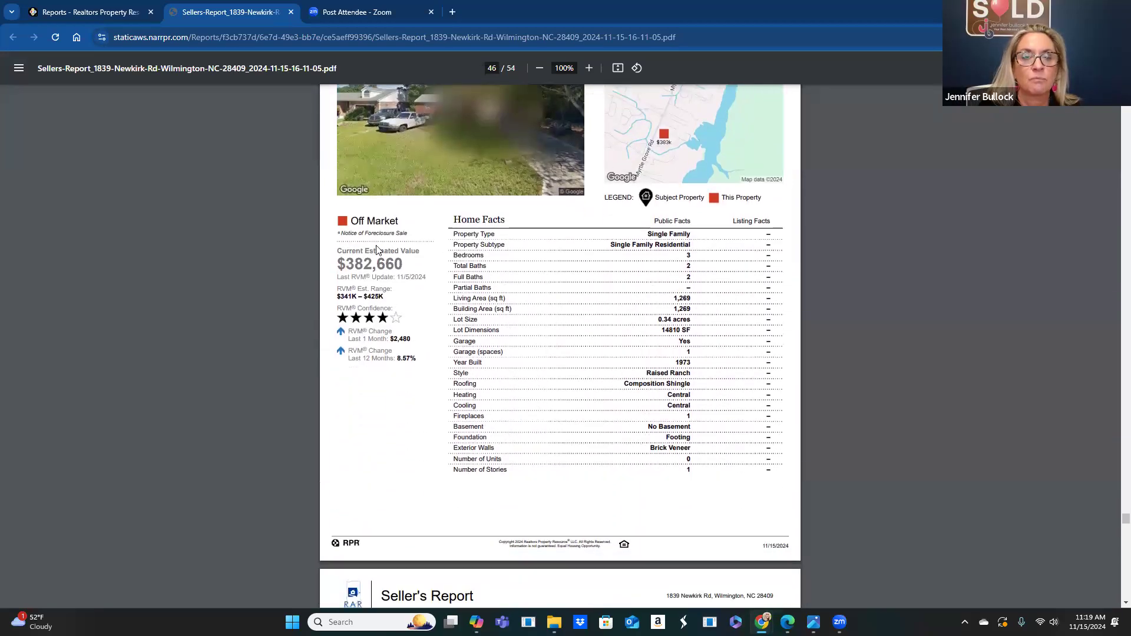
scroll(427, 234, "down", 1)
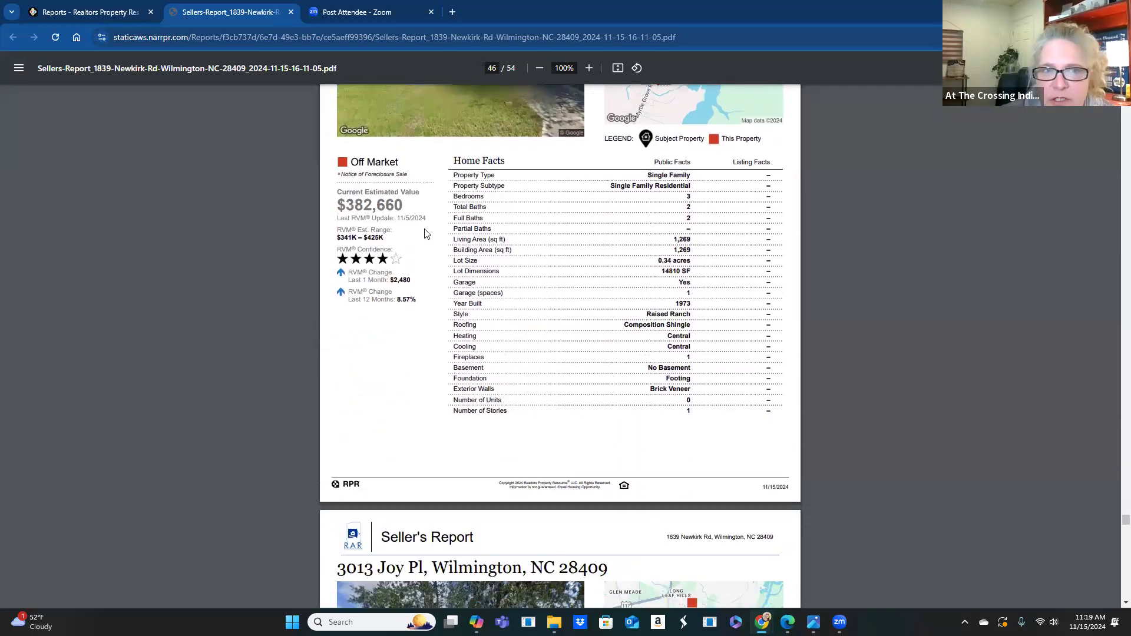
scroll(426, 234, "down", 8)
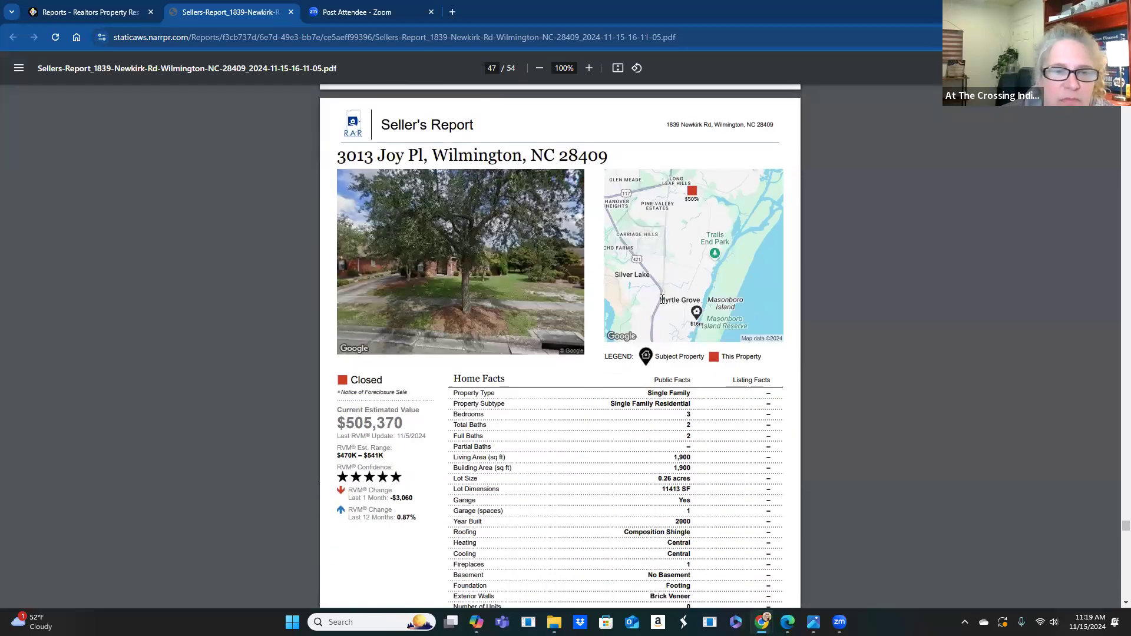
scroll(659, 300, "down", 1)
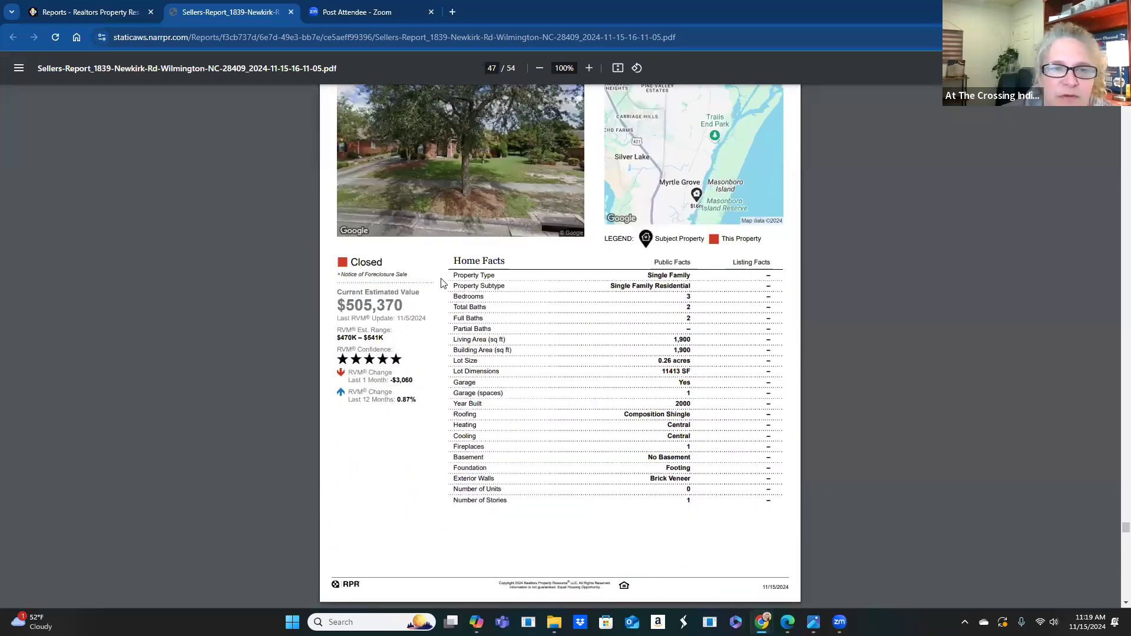
scroll(443, 283, "down", 2)
scroll(443, 283, "down", 8)
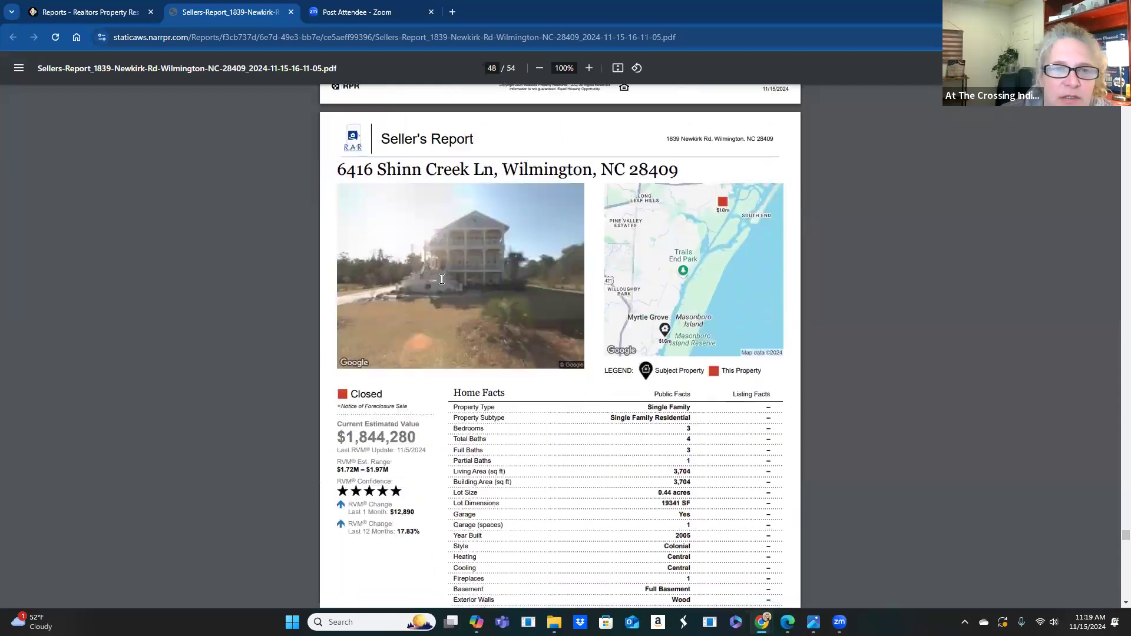
scroll(442, 279, "down", 1)
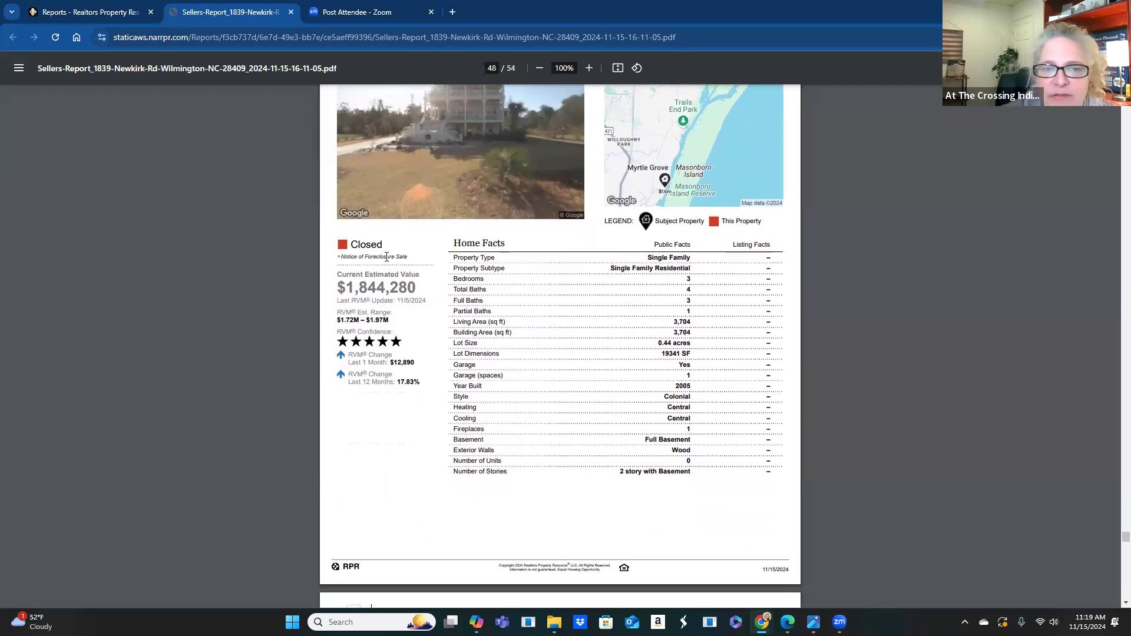
scroll(553, 321, "down", 1)
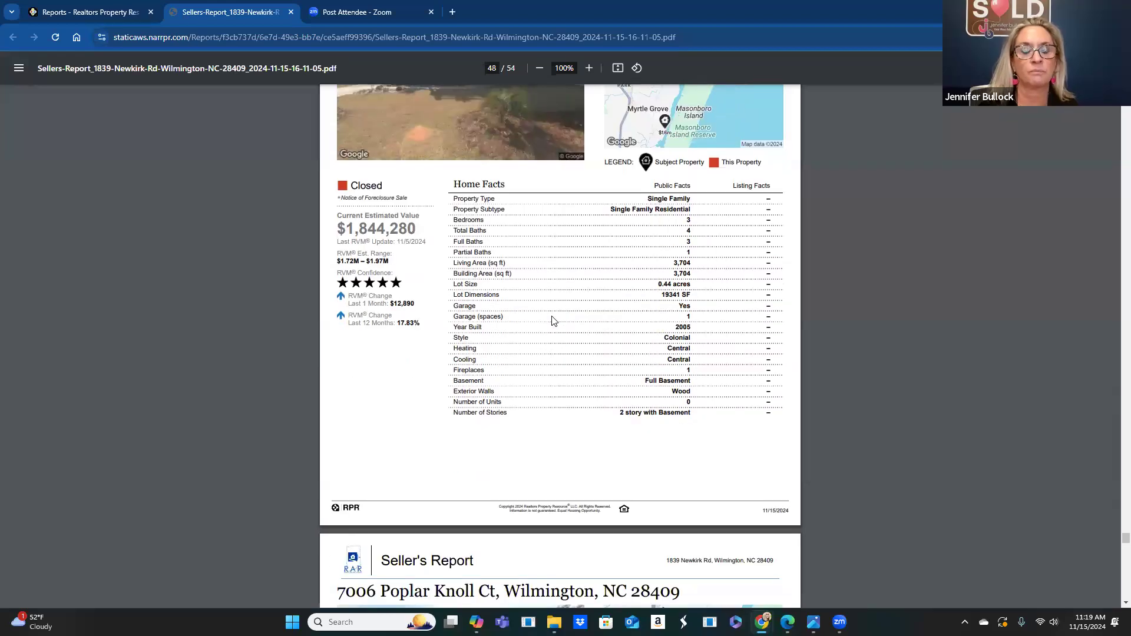
scroll(552, 321, "down", 20)
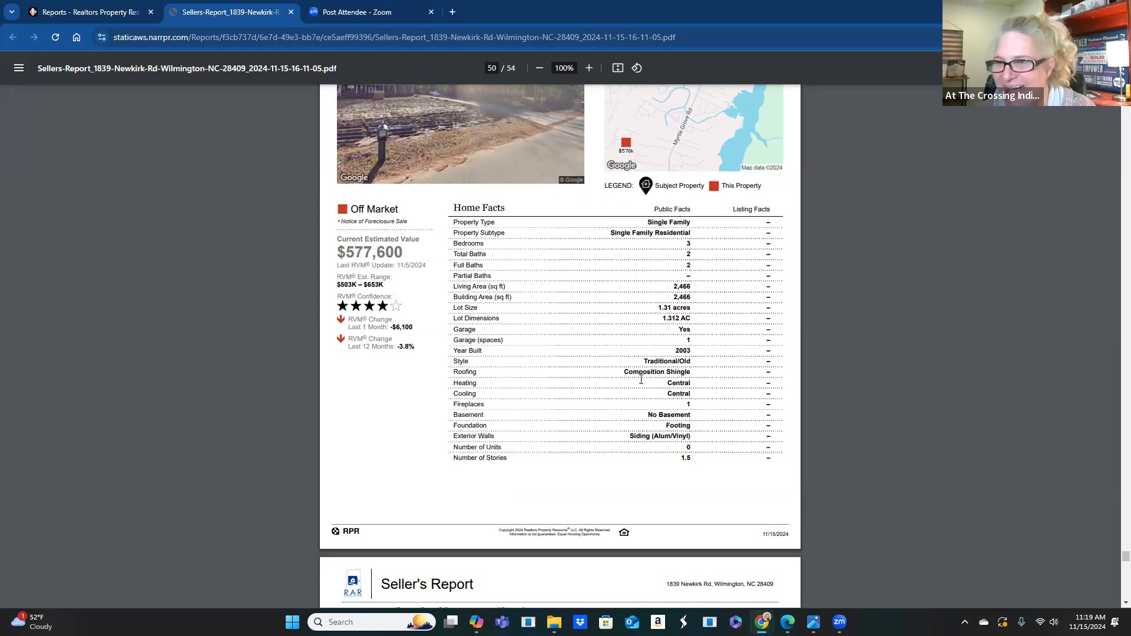
scroll(608, 396, "down", 10)
scroll(586, 355, "down", 15)
scroll(586, 352, "down", 3)
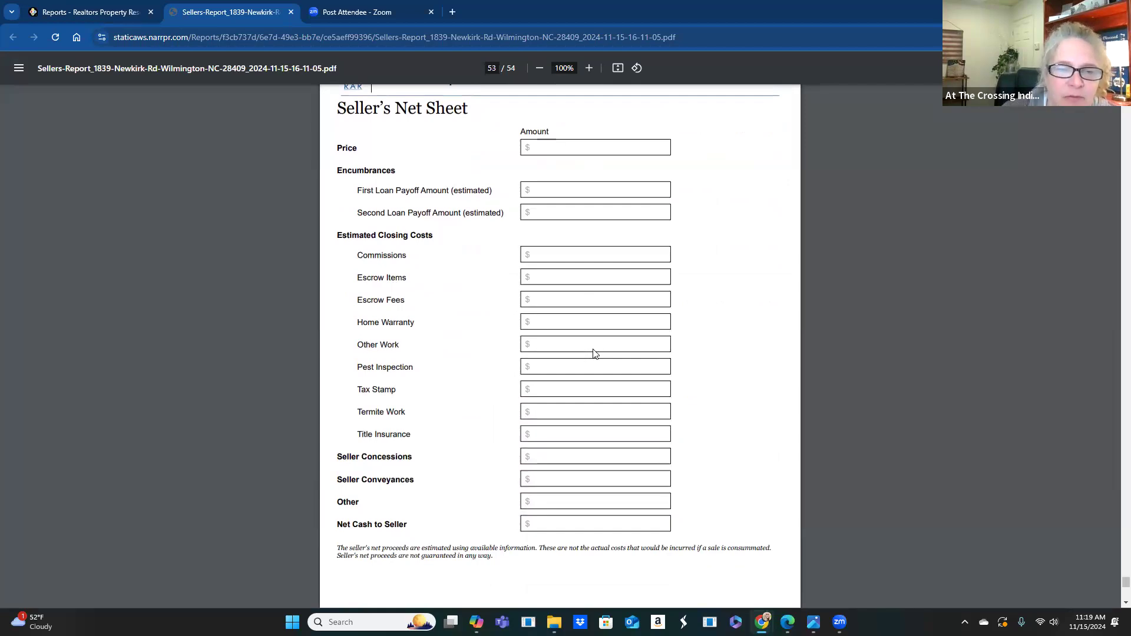
- Scroll to the About RPR page at the end, then close the Seller's Report PDF with Ctrl+W
scroll(594, 353, "down", 10)
scroll(611, 366, "down", 3)
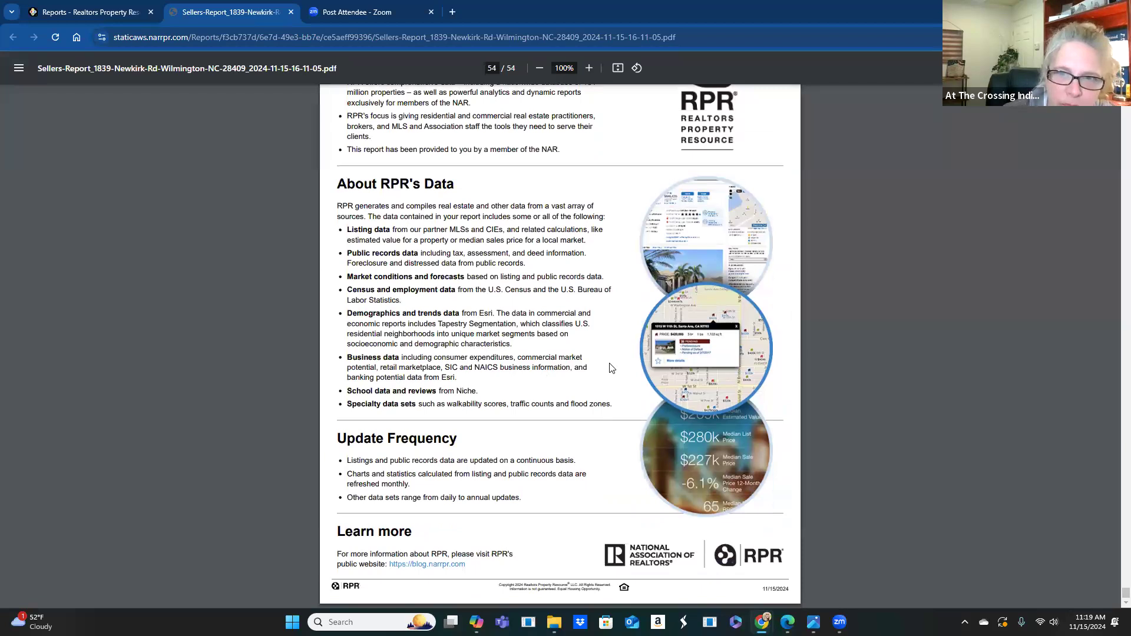
scroll(611, 368, "up", 2)
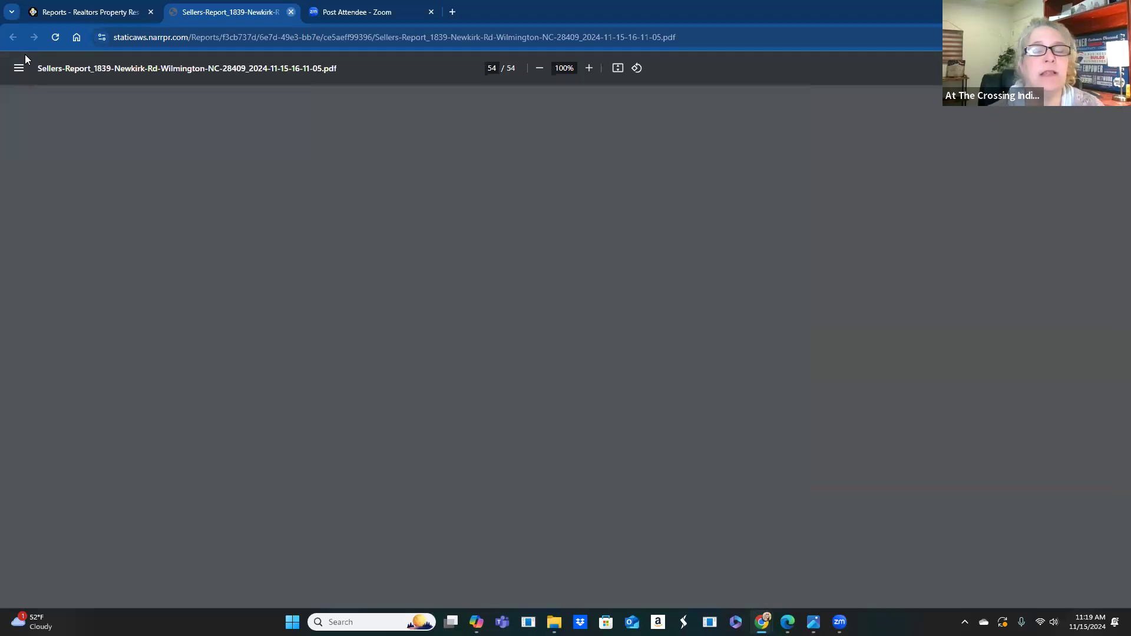
key("ctrl+w")
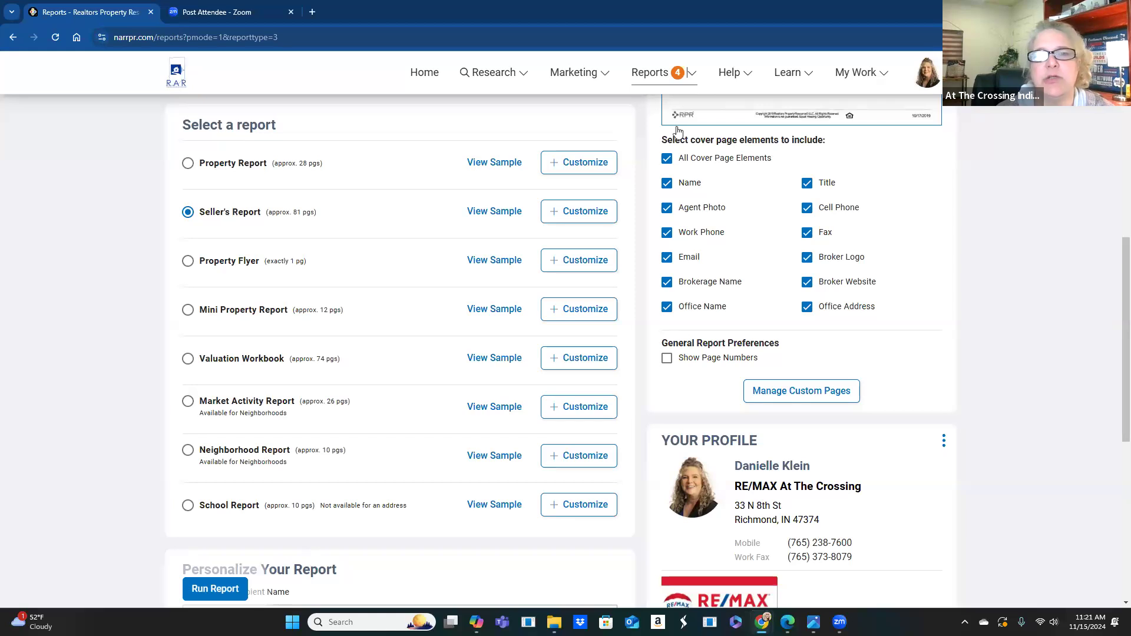
- Customize the Property Report, unchecking Homeowner Facts and the AARP Livability Index
left_click(581, 164)
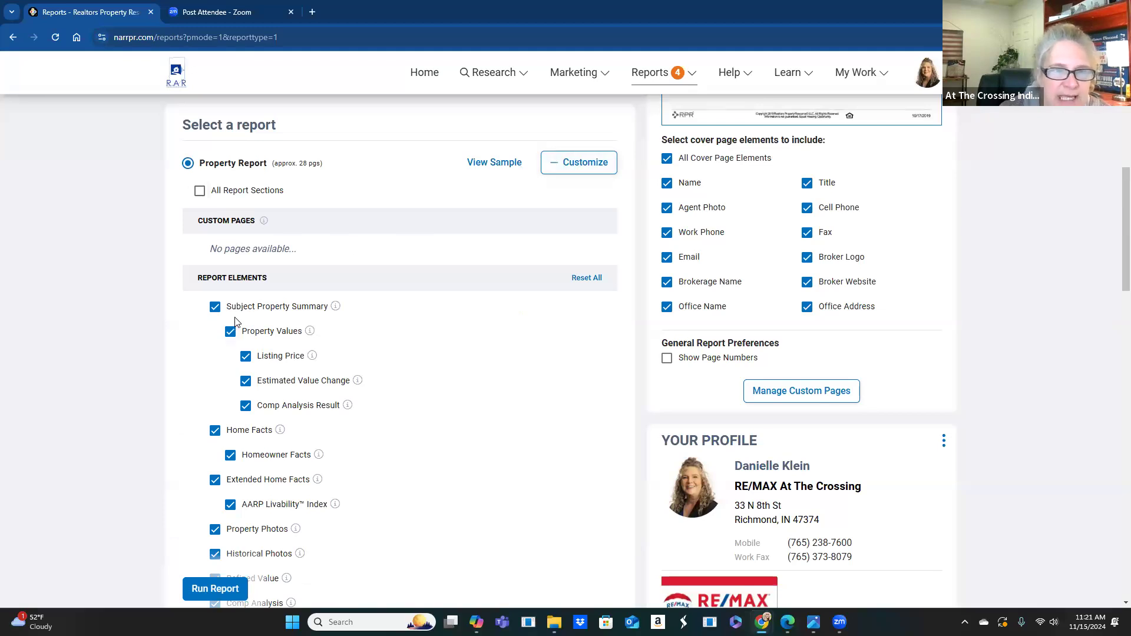
scroll(234, 353, "down", 1)
left_click(231, 403)
left_click(230, 402)
left_click(231, 400)
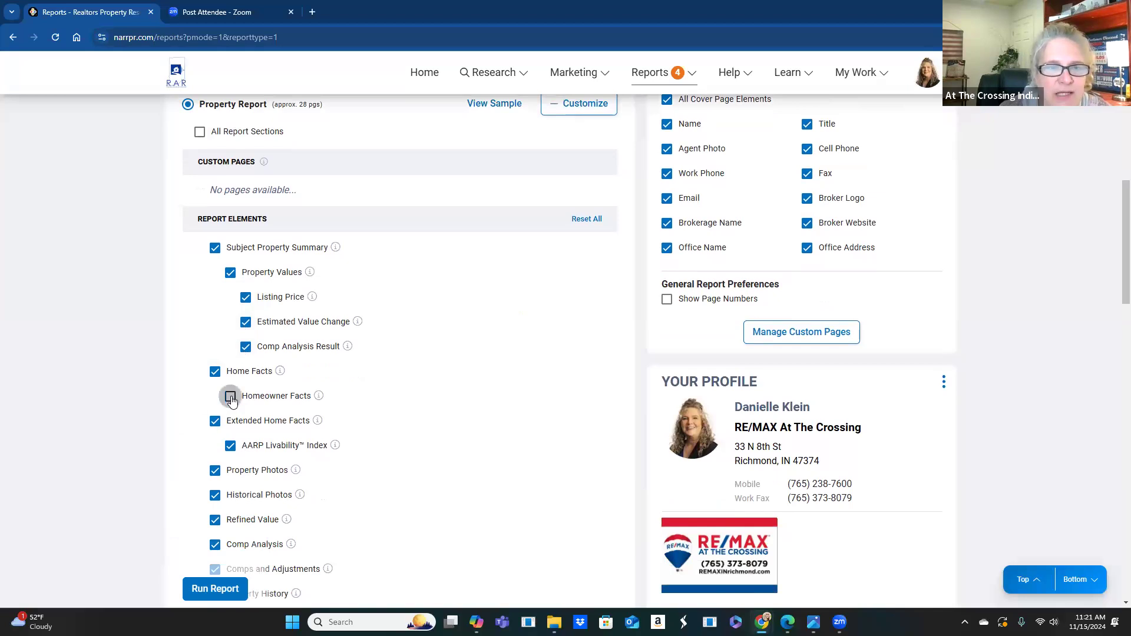
left_click(230, 446)
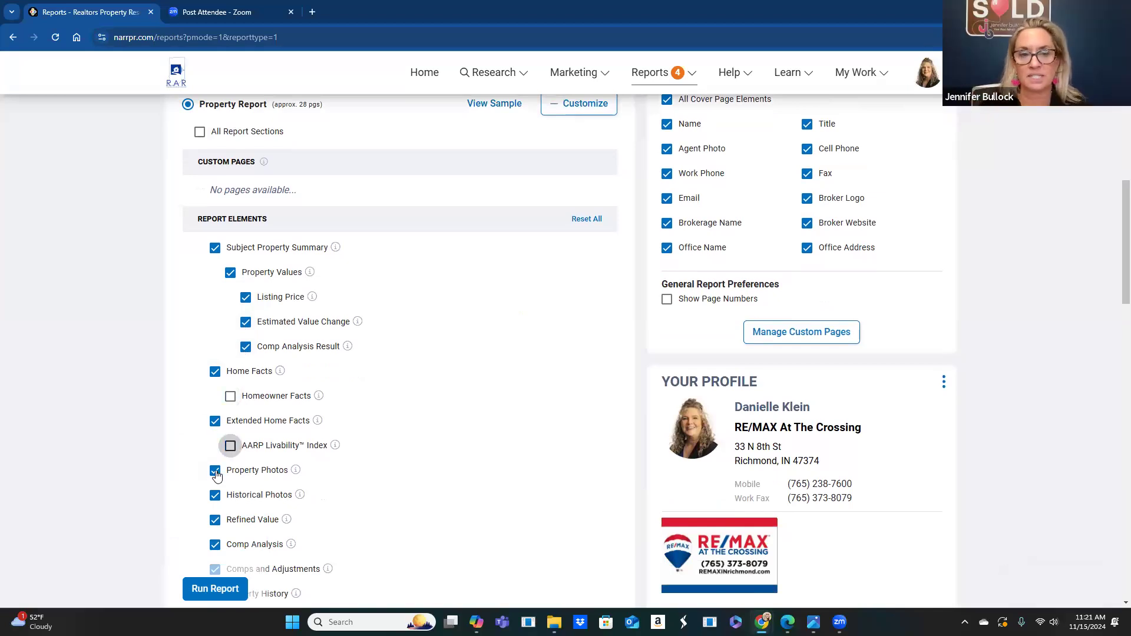
scroll(436, 294, "down", 6)
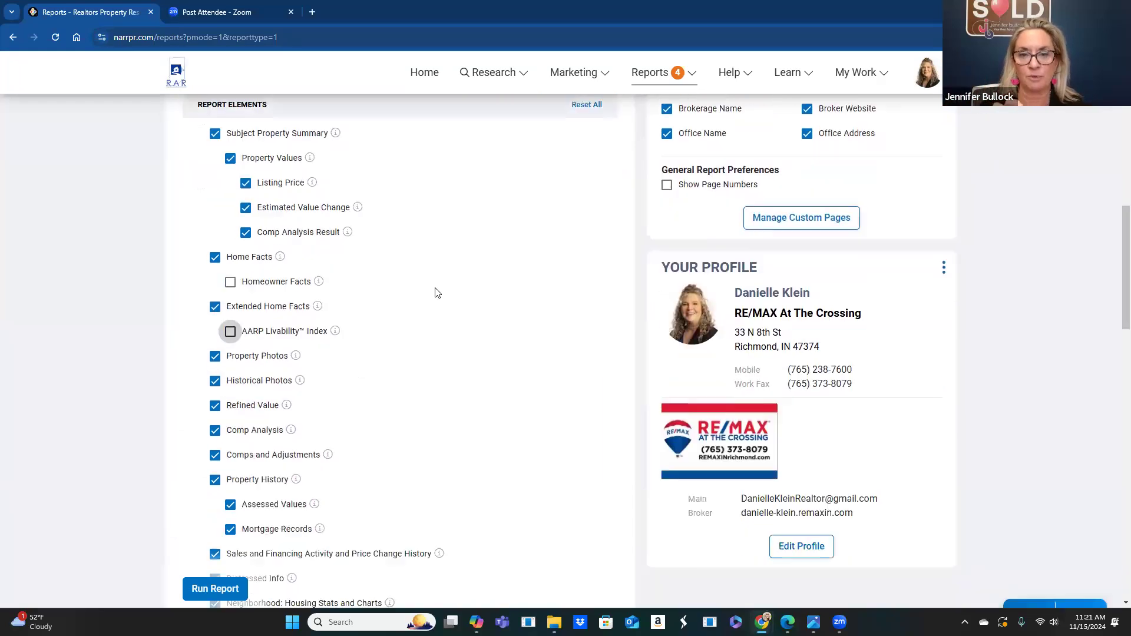
scroll(437, 294, "up", 6)
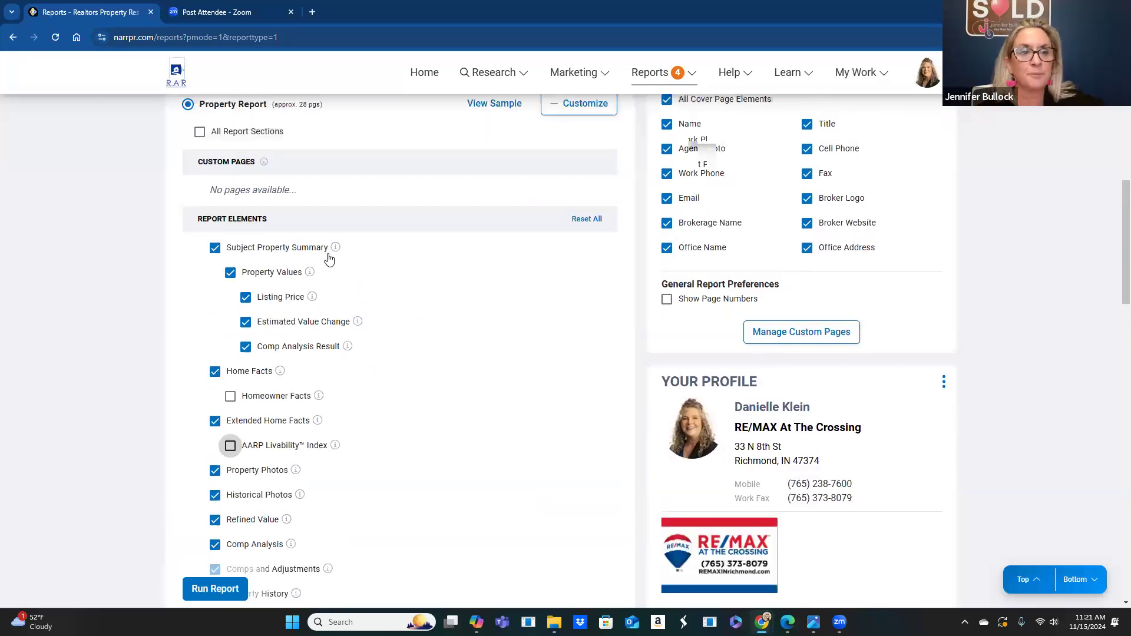
scroll(330, 259, "up", 4)
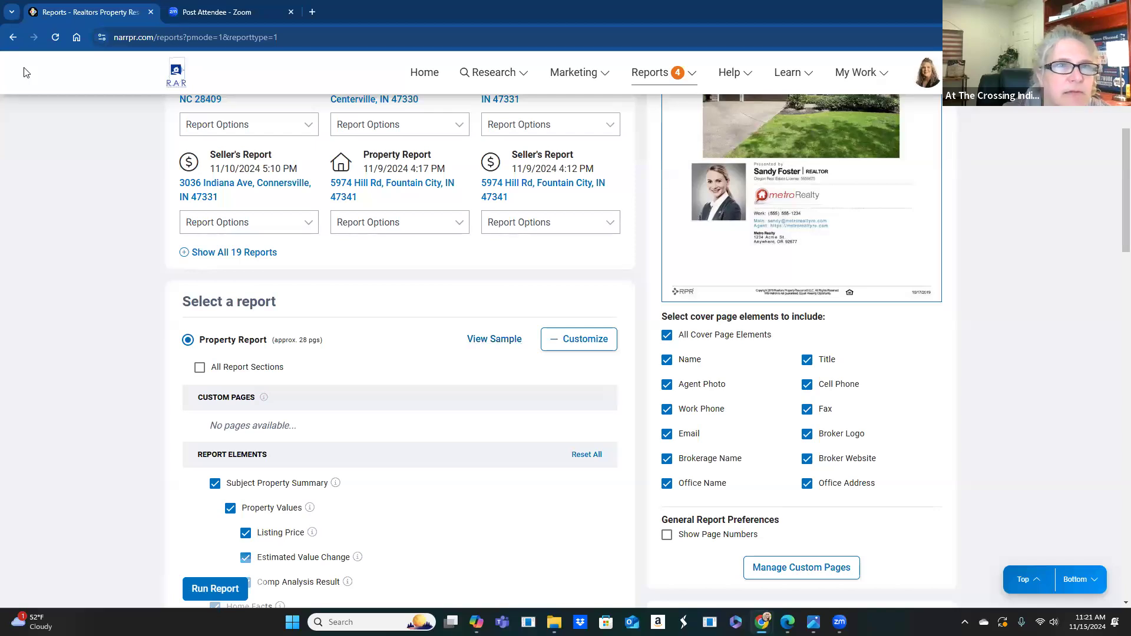
scroll(401, 348, "down", 3)
- Back in the Seller's Report setup, uncheck Market Activity: Expired Listings and Market Activity: Distressed Properties
key("alt+Left")
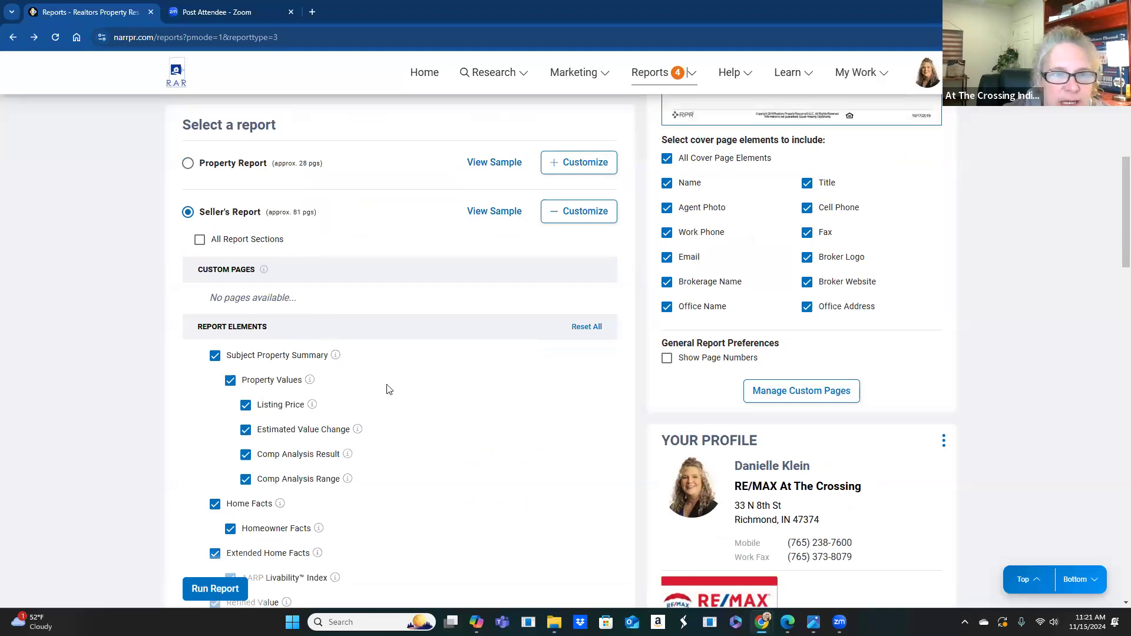
scroll(387, 389, "down", 5)
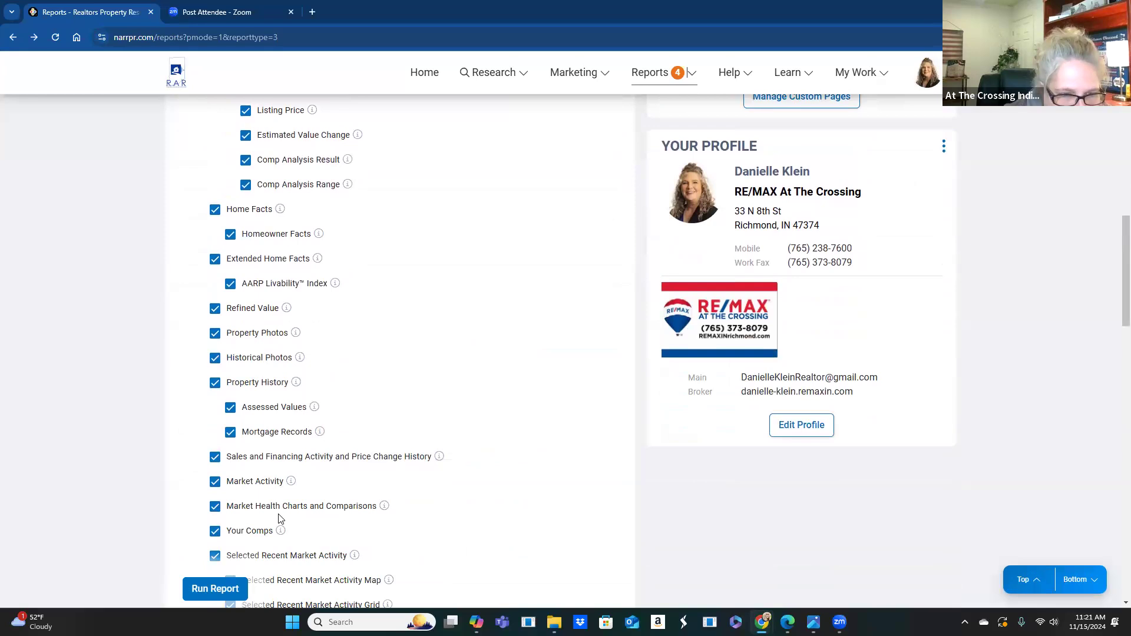
scroll(382, 496, "down", 4)
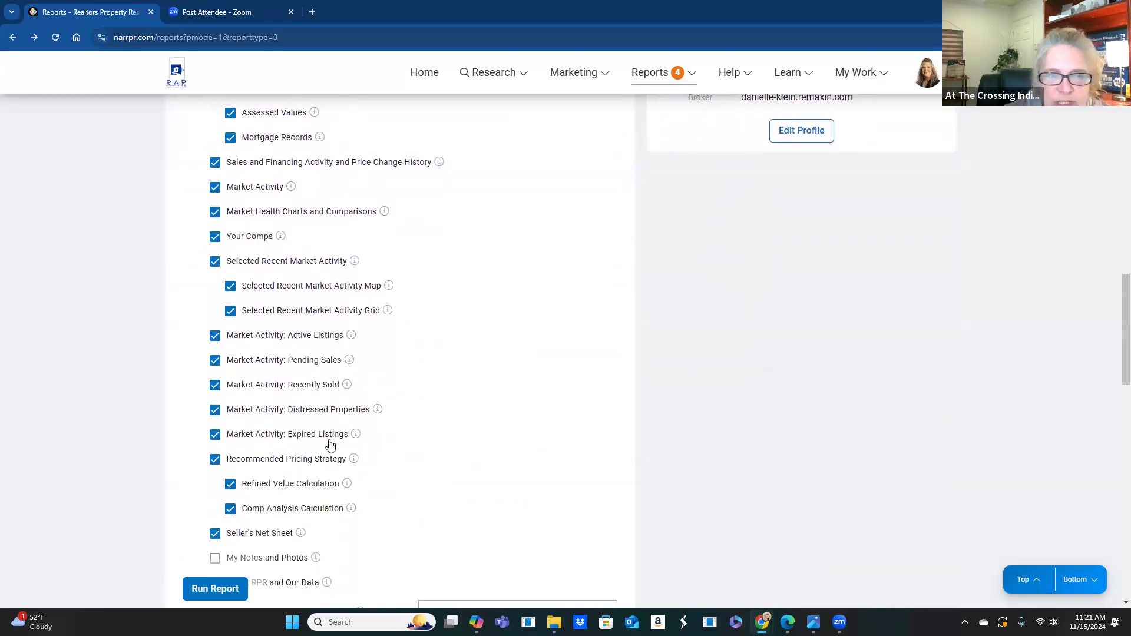
left_click(215, 434)
left_click(215, 412)
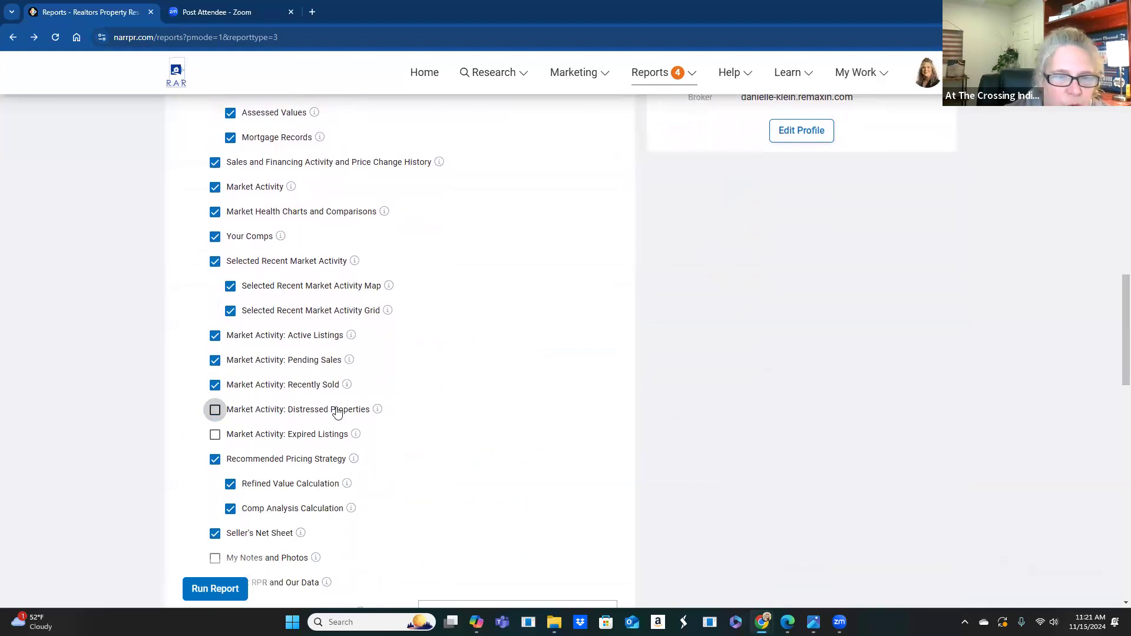
scroll(405, 426, "down", 1)
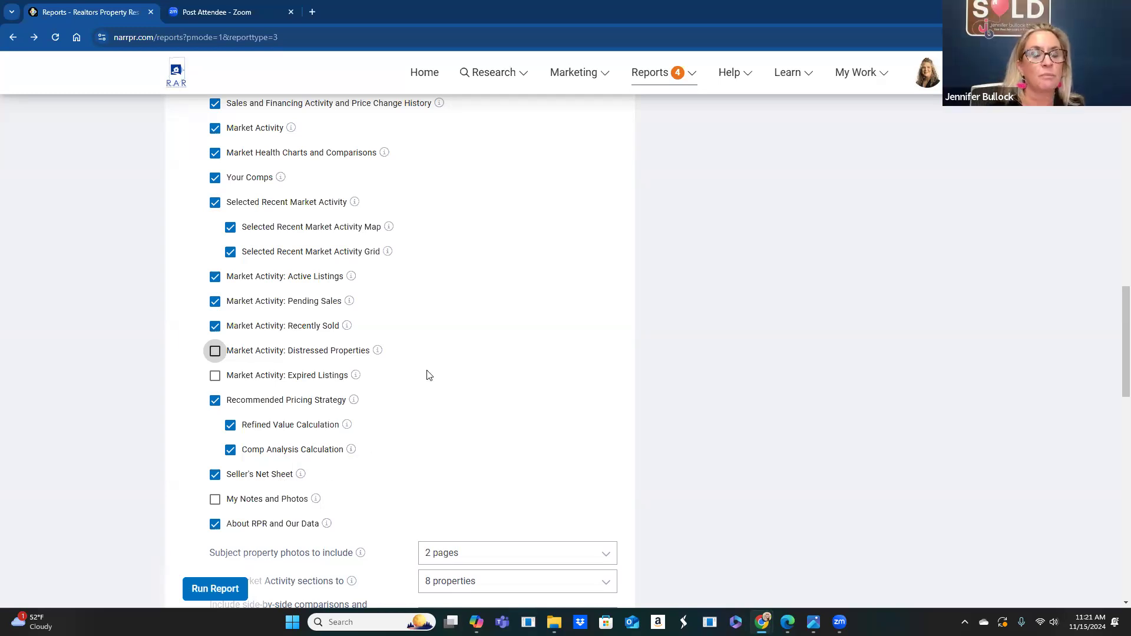
scroll(428, 376, "up", 7)
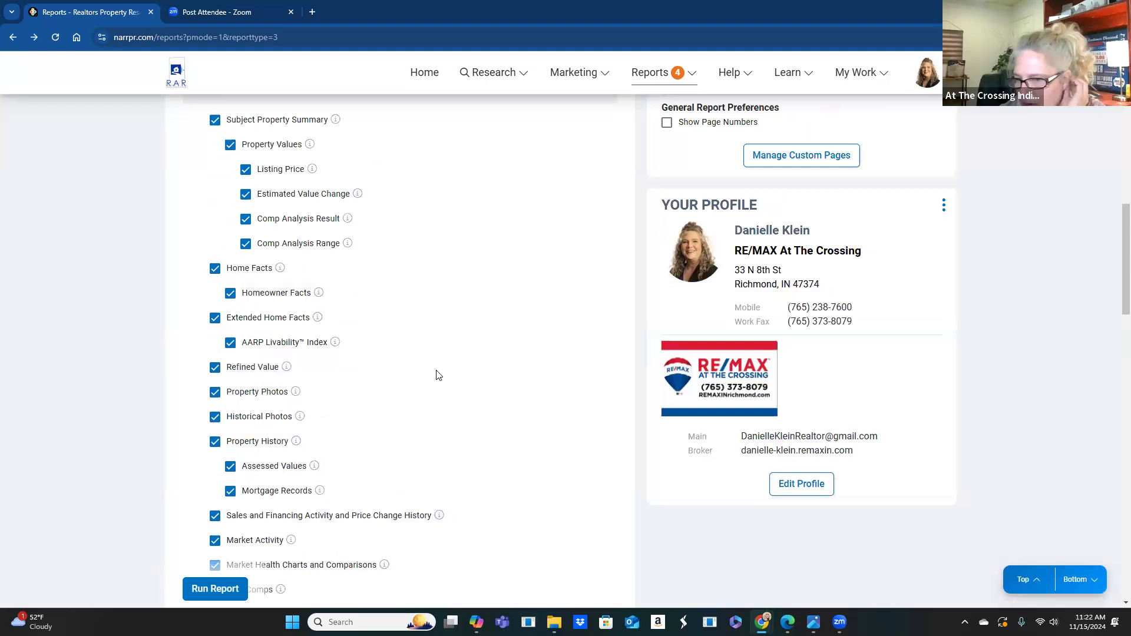
scroll(358, 328, "up", 7)
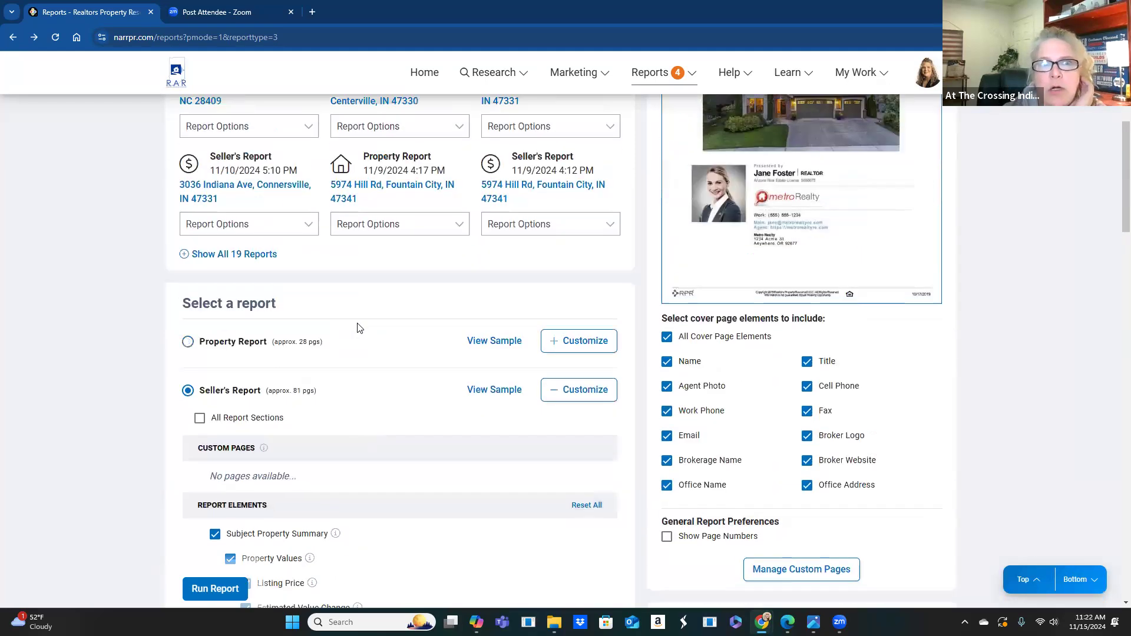
scroll(359, 328, "up", 1)
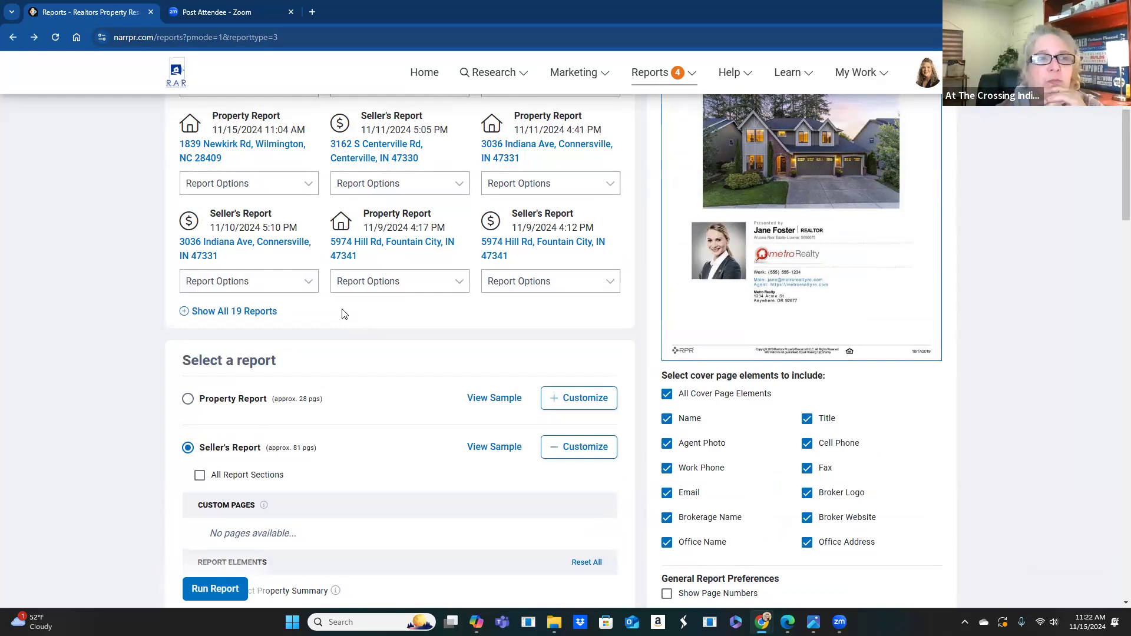
scroll(405, 322, "up", 4)
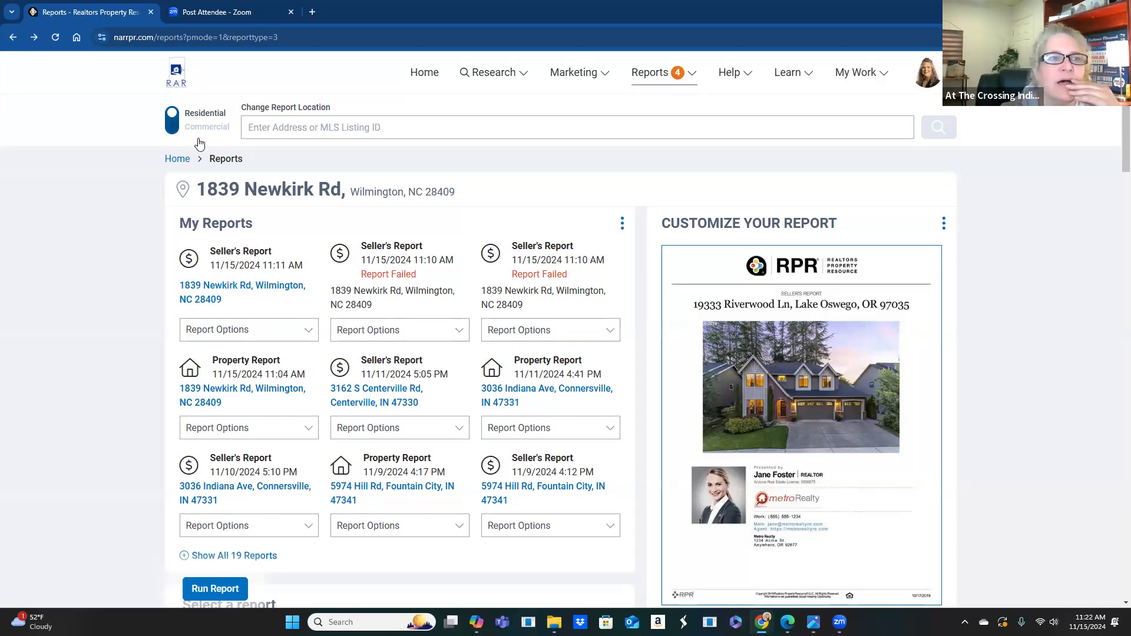
- From the home page, start the Marketing > Prospecting for Residential Clients tour and dismiss its intro
left_click(177, 161)
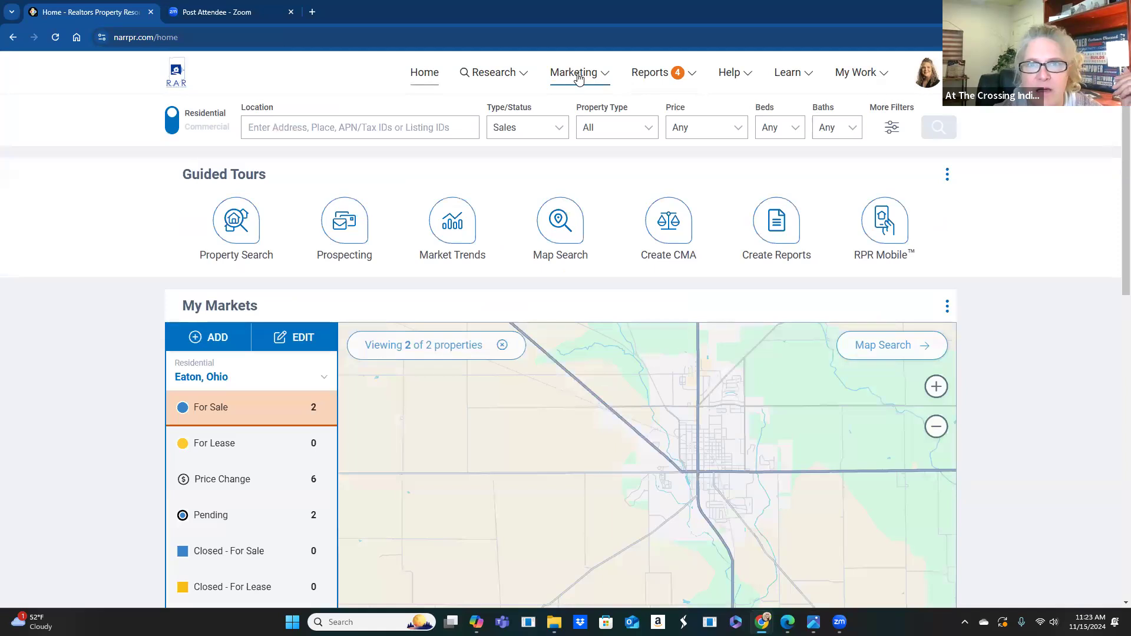
left_click(579, 76)
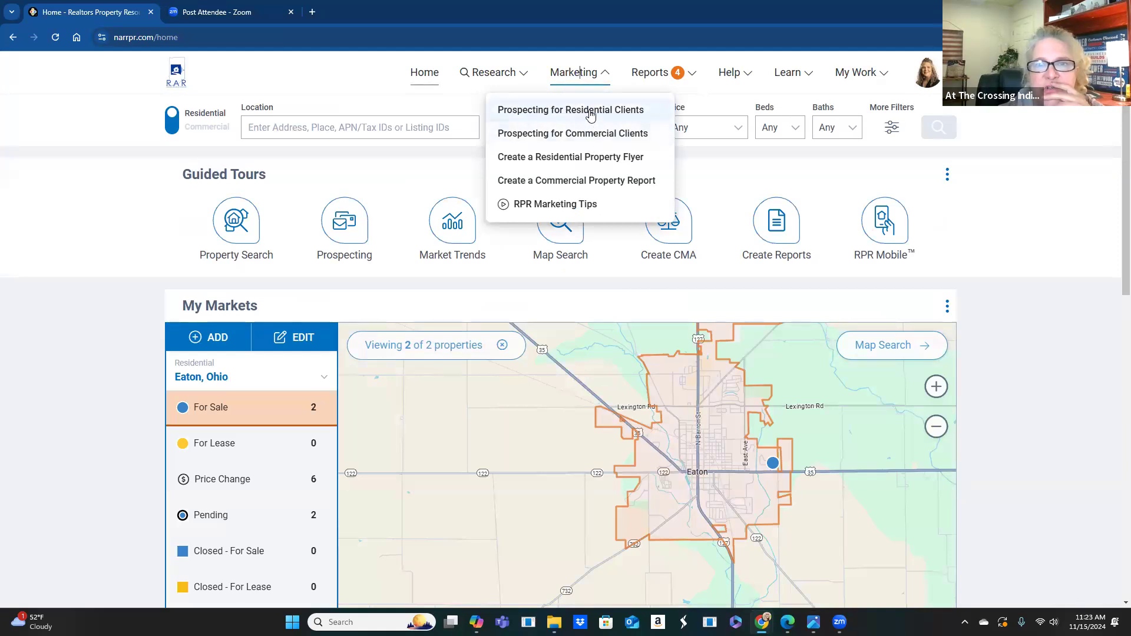
left_click(591, 112)
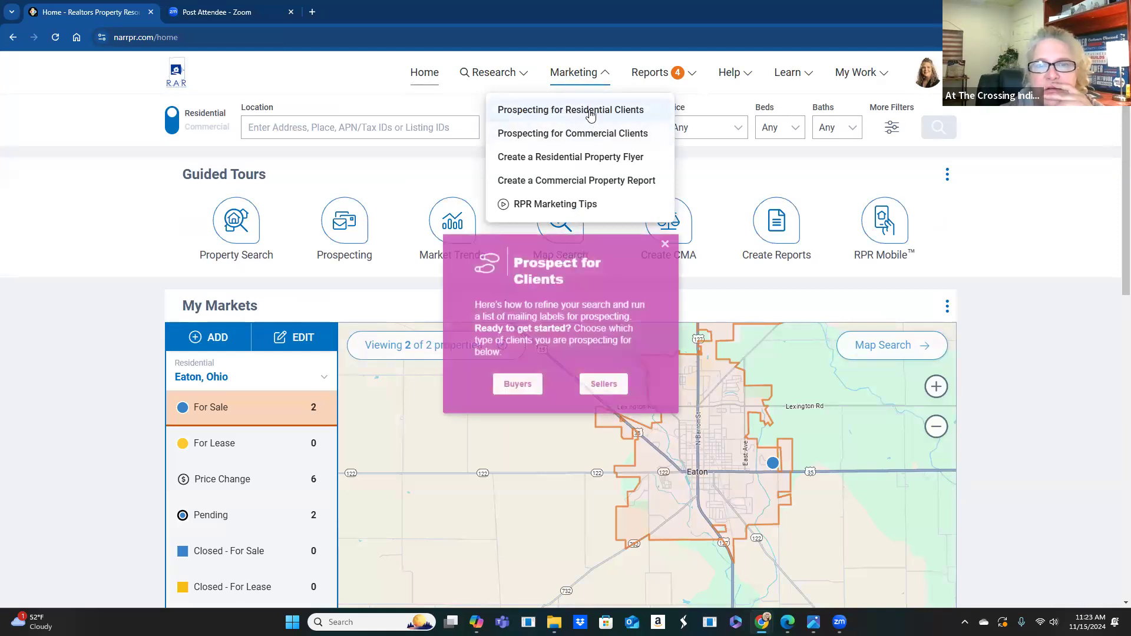
left_click(602, 384)
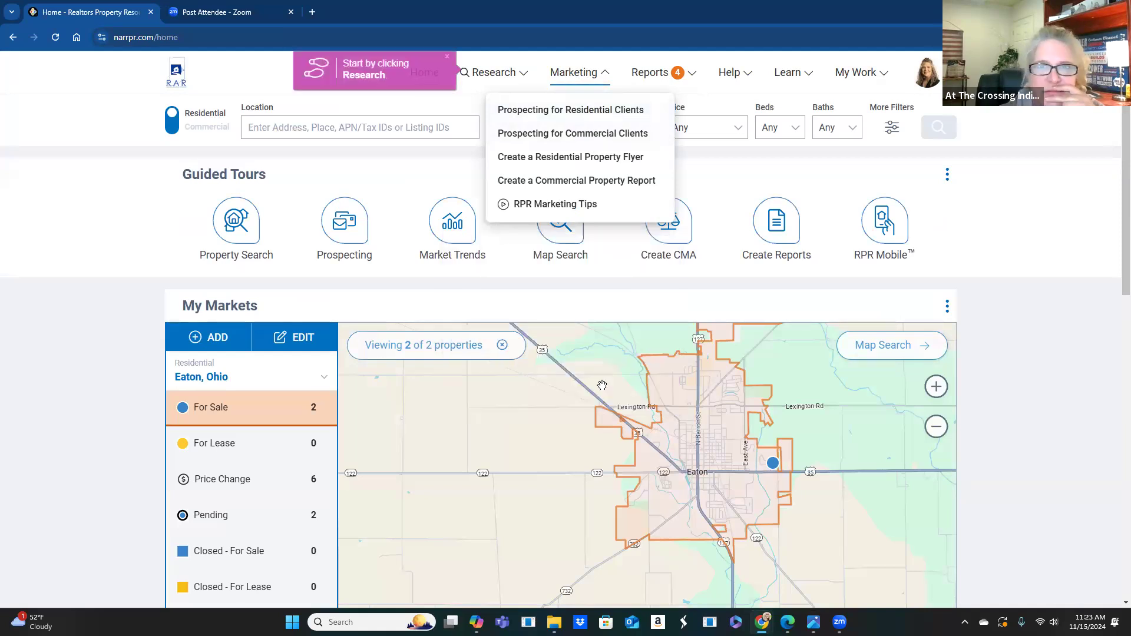
- Go to the Research > Map Search page
left_click(502, 74)
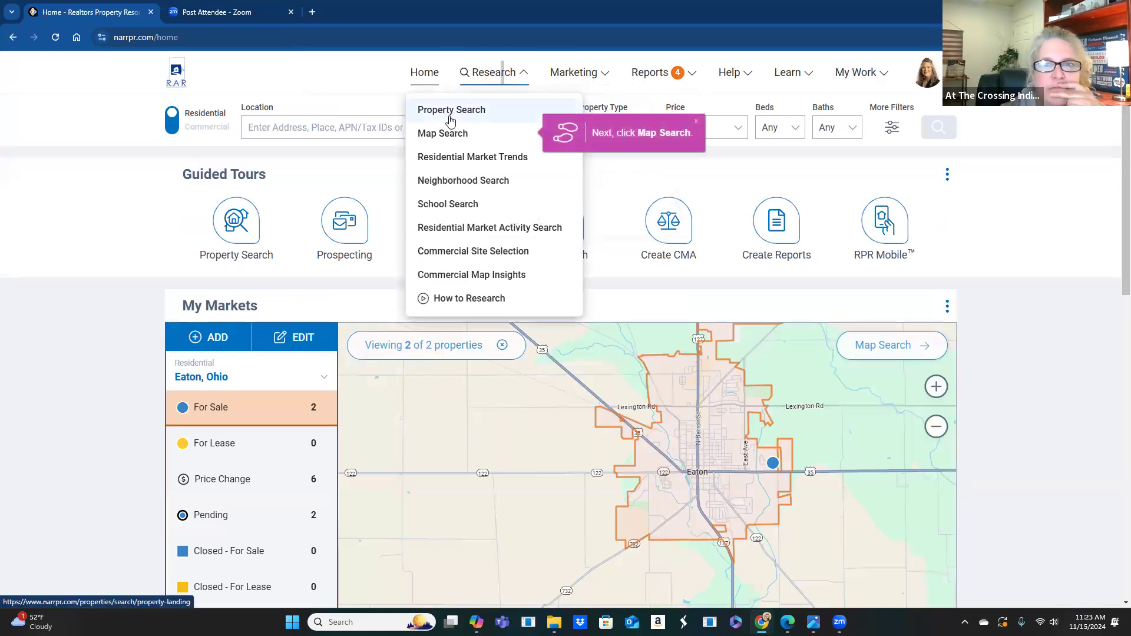
left_click(311, 129)
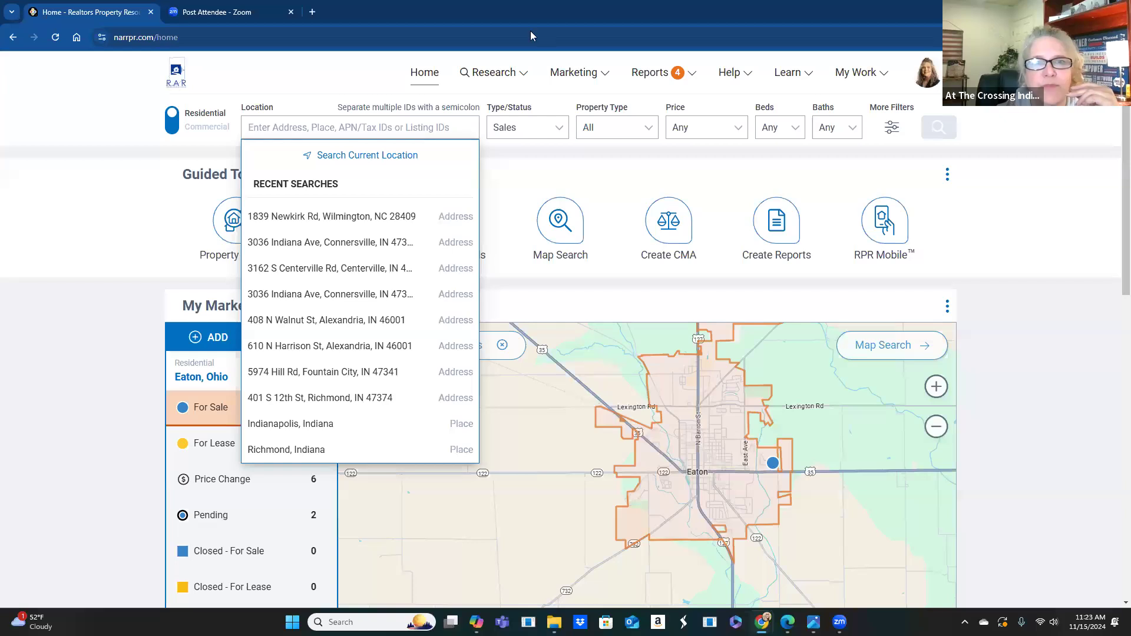
left_click(512, 74)
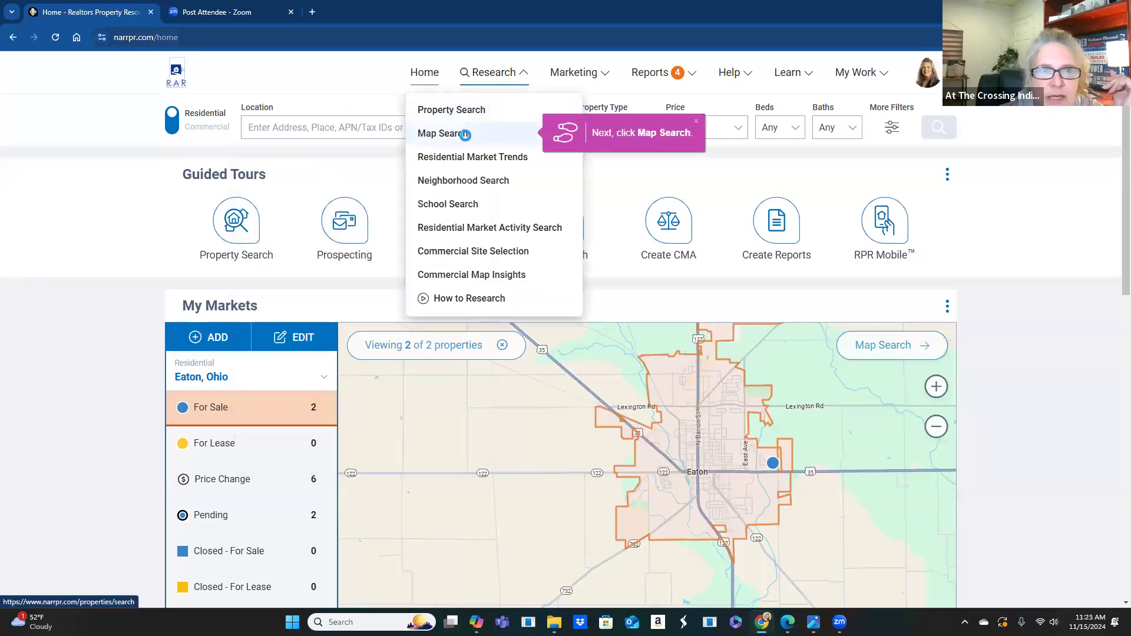
left_click(465, 135)
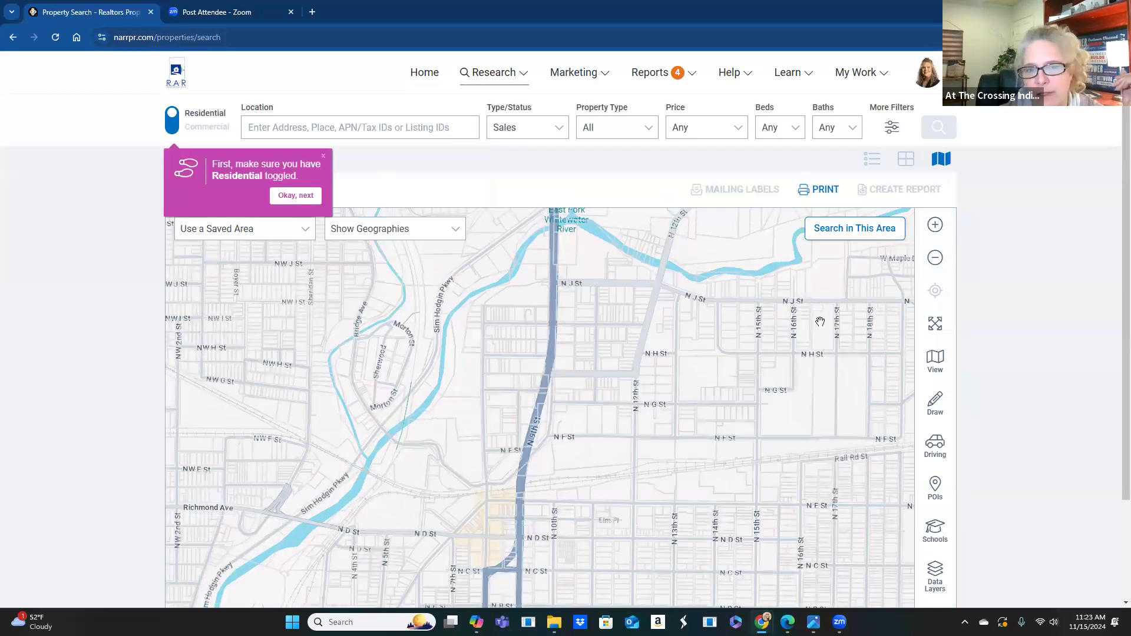
- Search the Richmond map area for 30 for-sale properties and preview the $110K and $48.5K listings
left_click(841, 242)
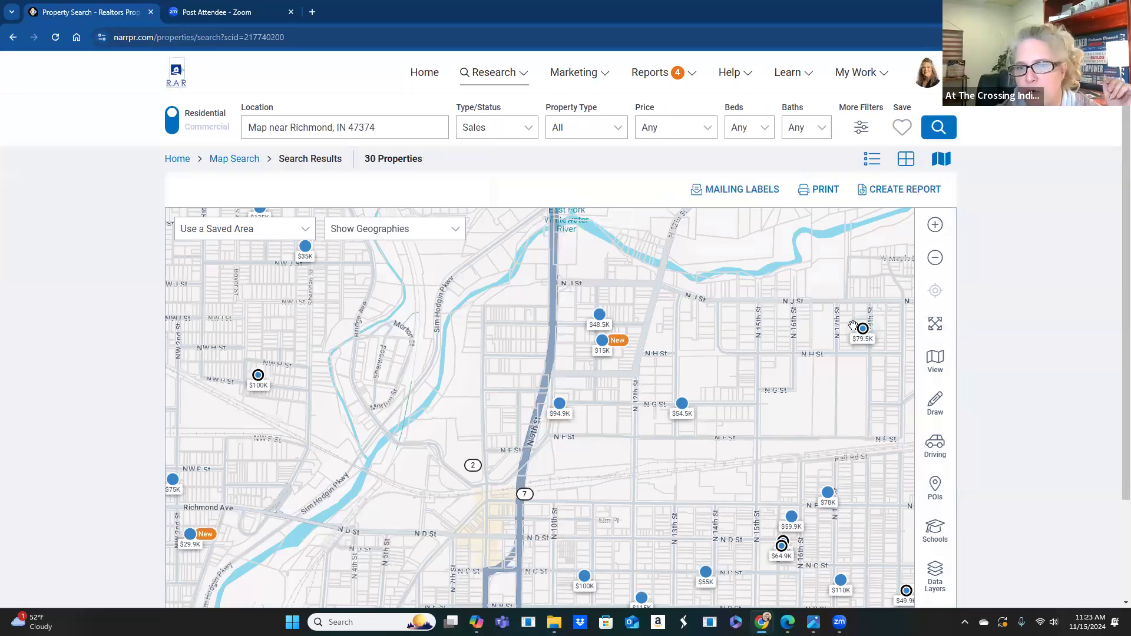
scroll(476, 264, "down", 3)
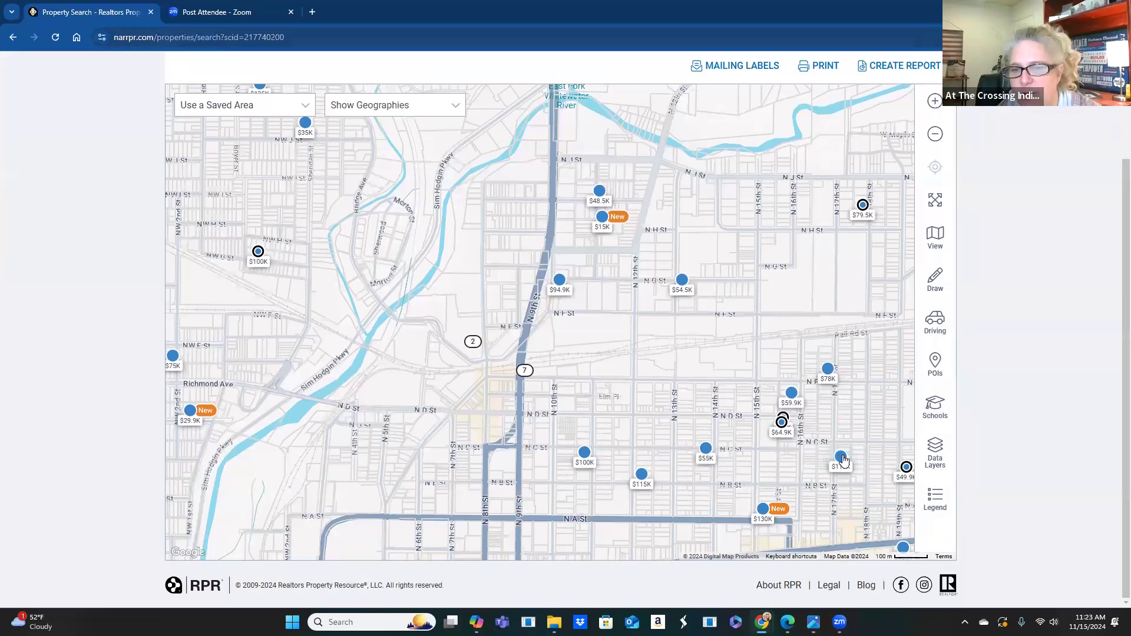
left_click(841, 458)
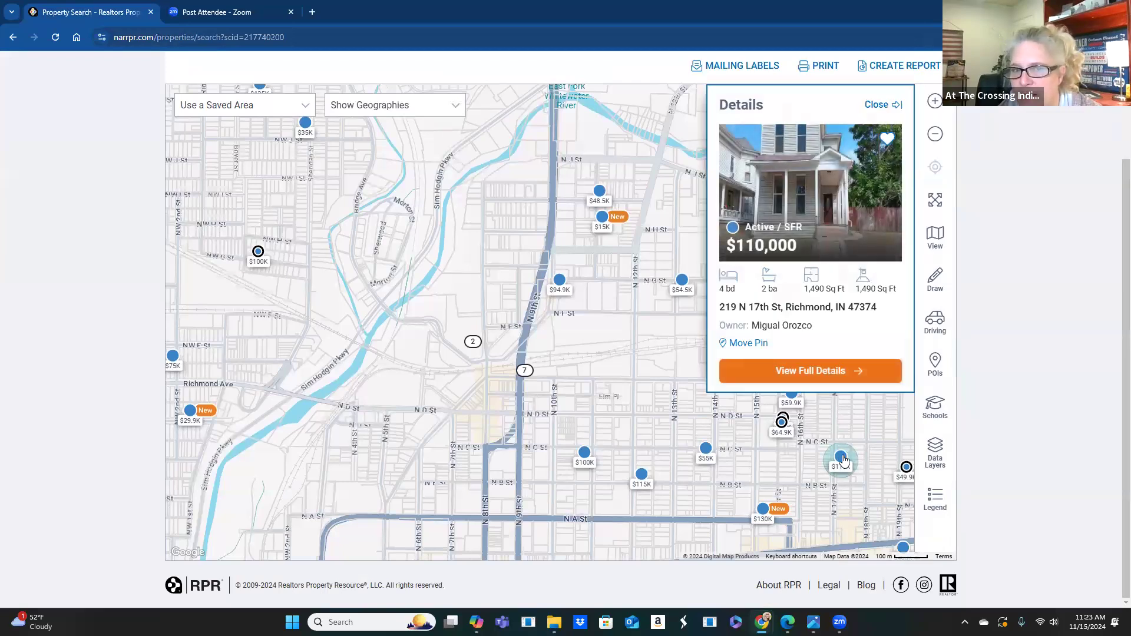
left_click(597, 198)
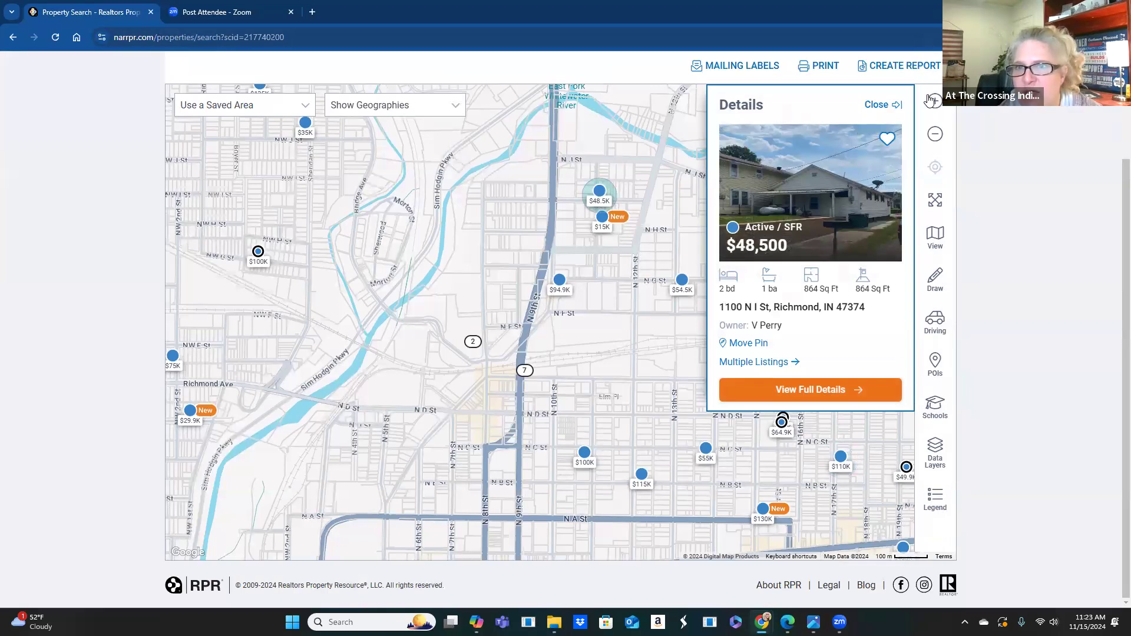
left_click(877, 103)
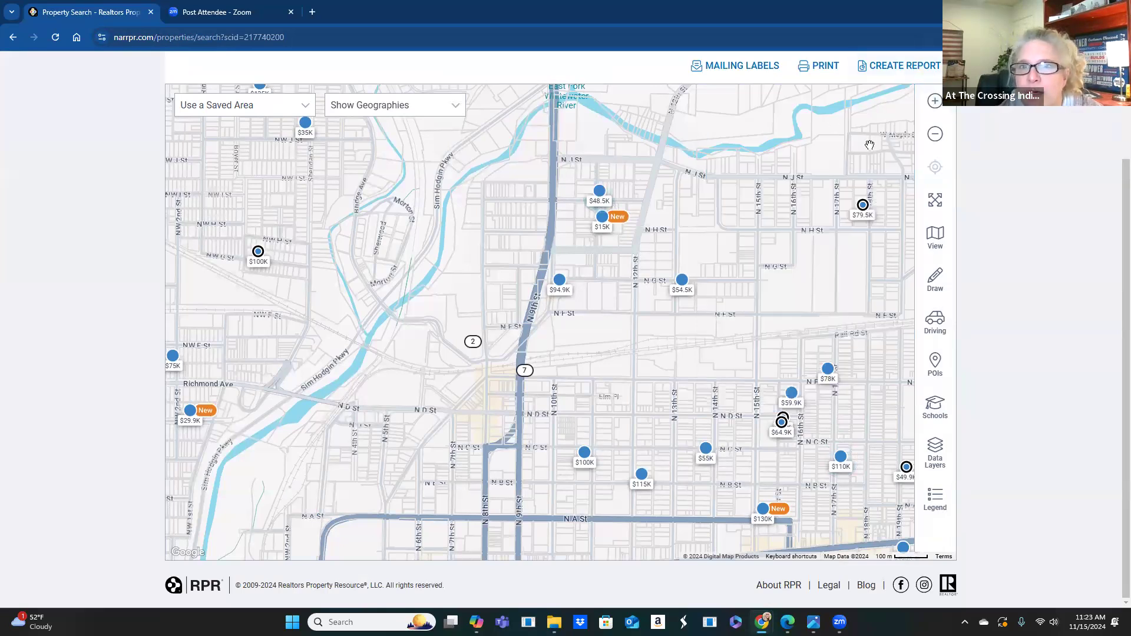
scroll(866, 145, "up", 1)
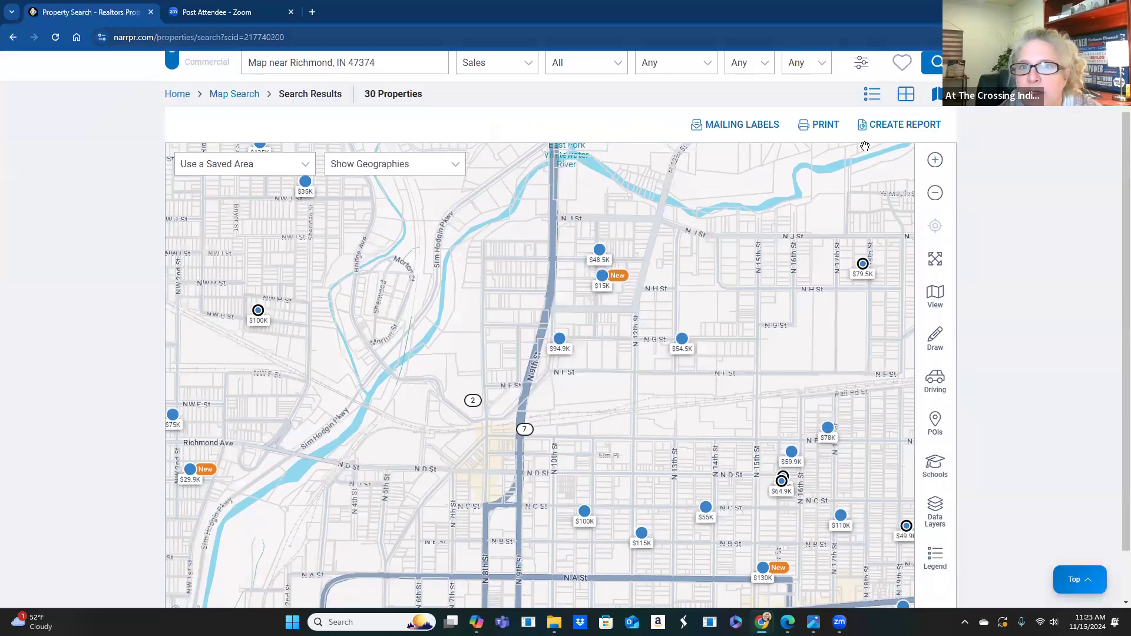
left_click(729, 126)
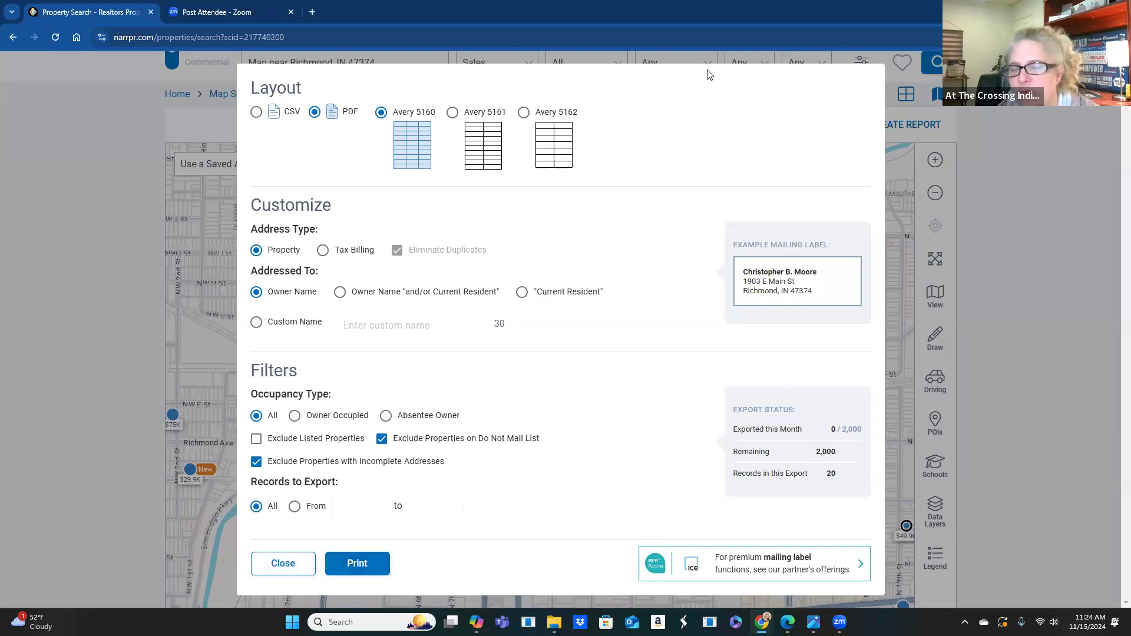
left_click(257, 114)
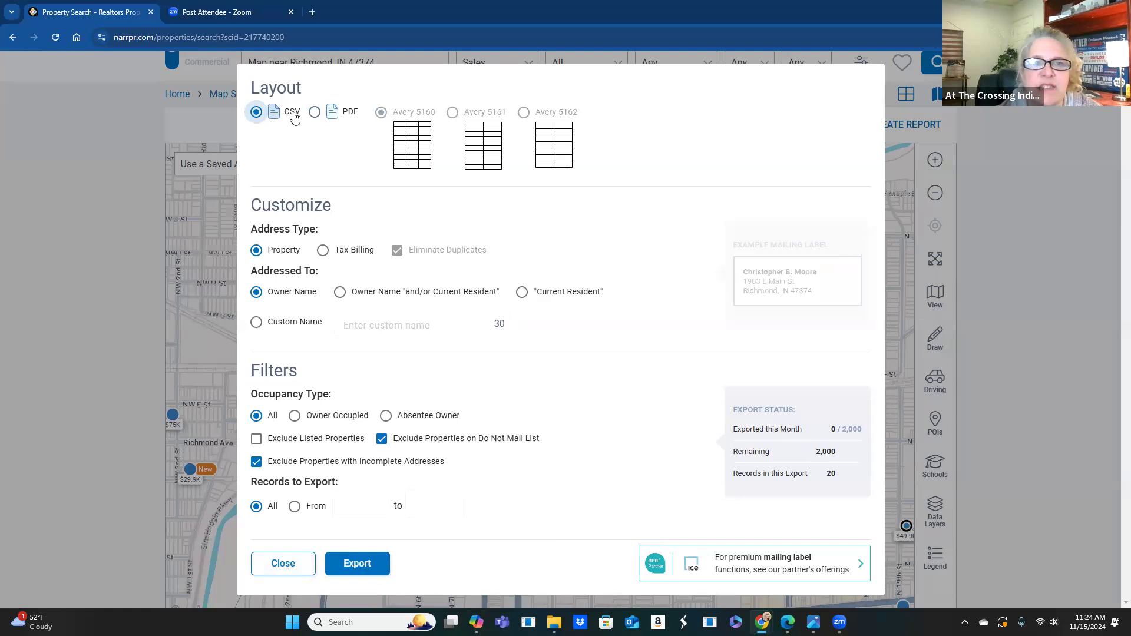
left_click(314, 112)
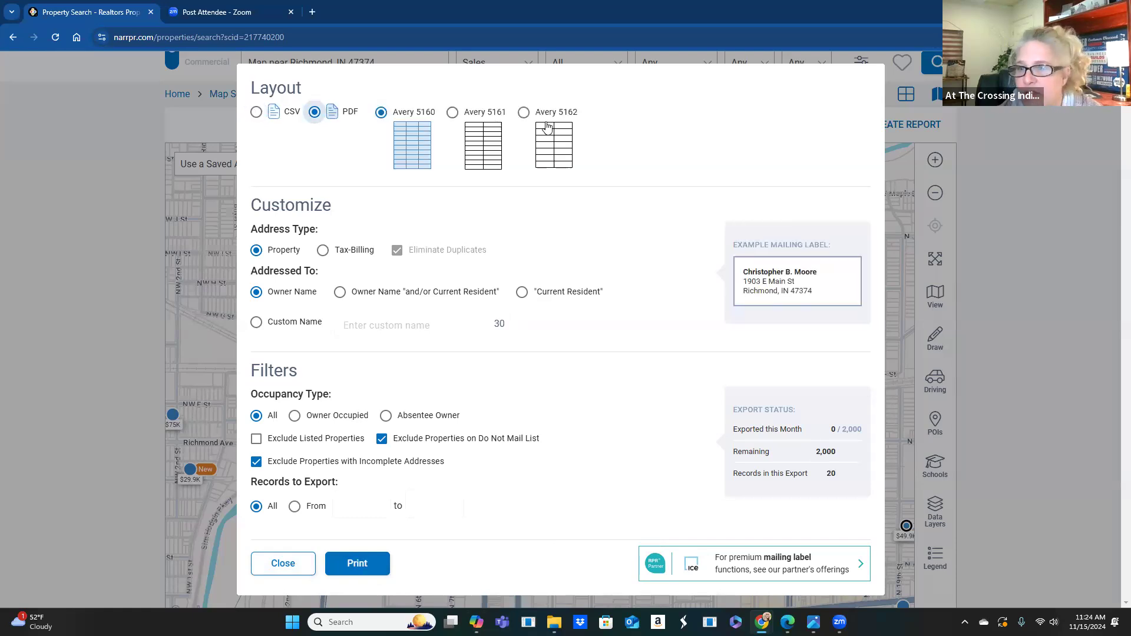
left_click(257, 113)
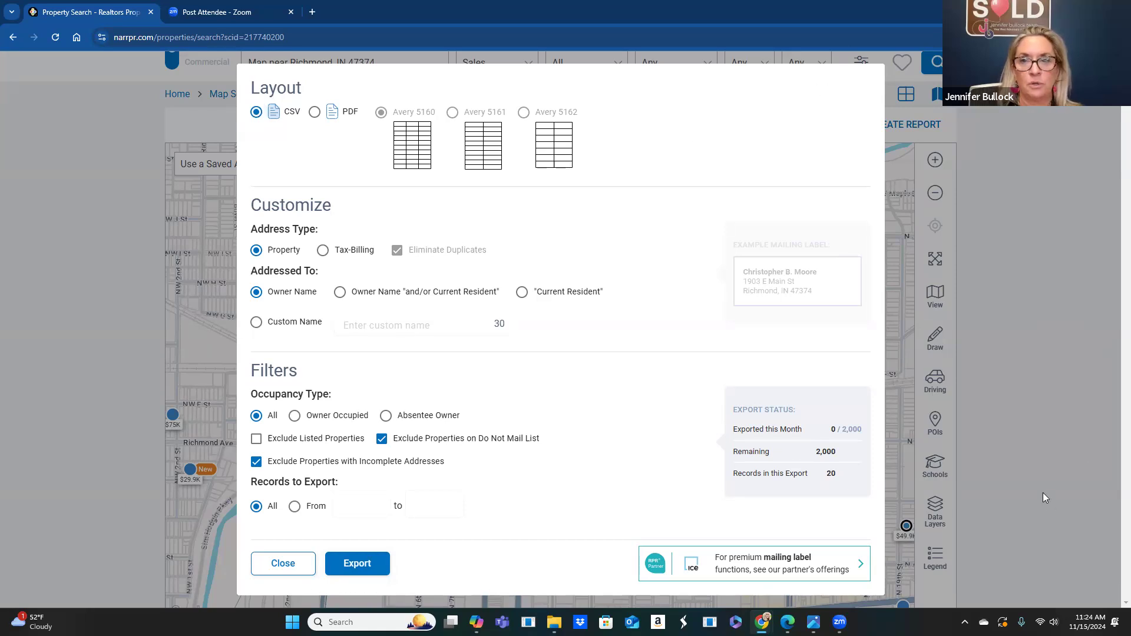
left_click(974, 361)
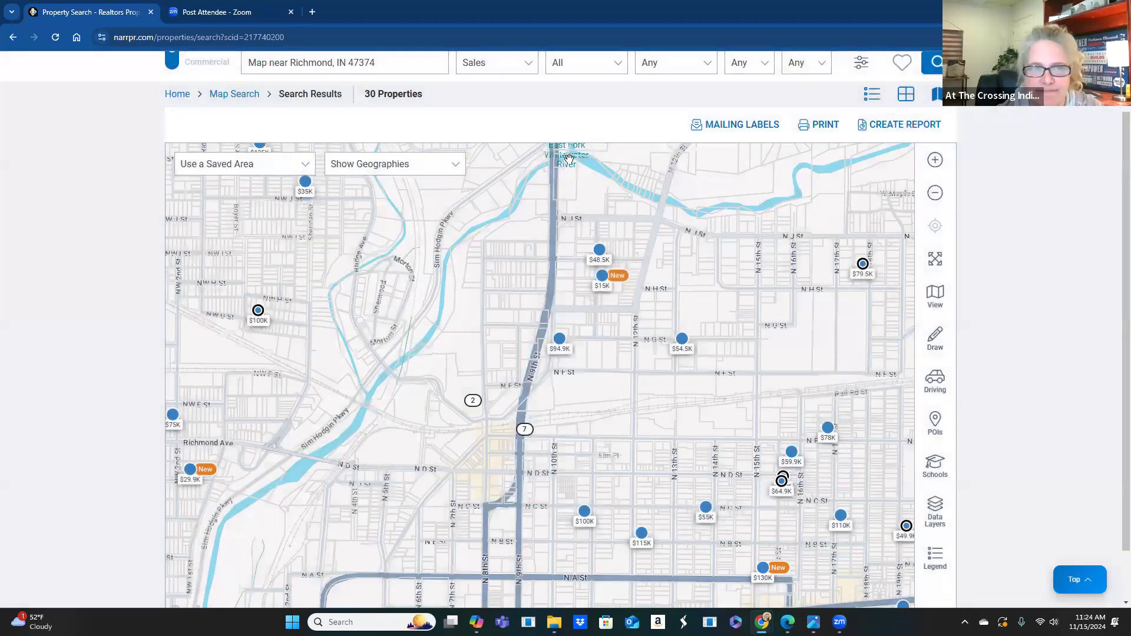
scroll(572, 164, "up", 1)
- Filter to Expired listings only, dropping Active, Active Under Contract and Pending, over the last 12 months
scroll(572, 164, "up", 1)
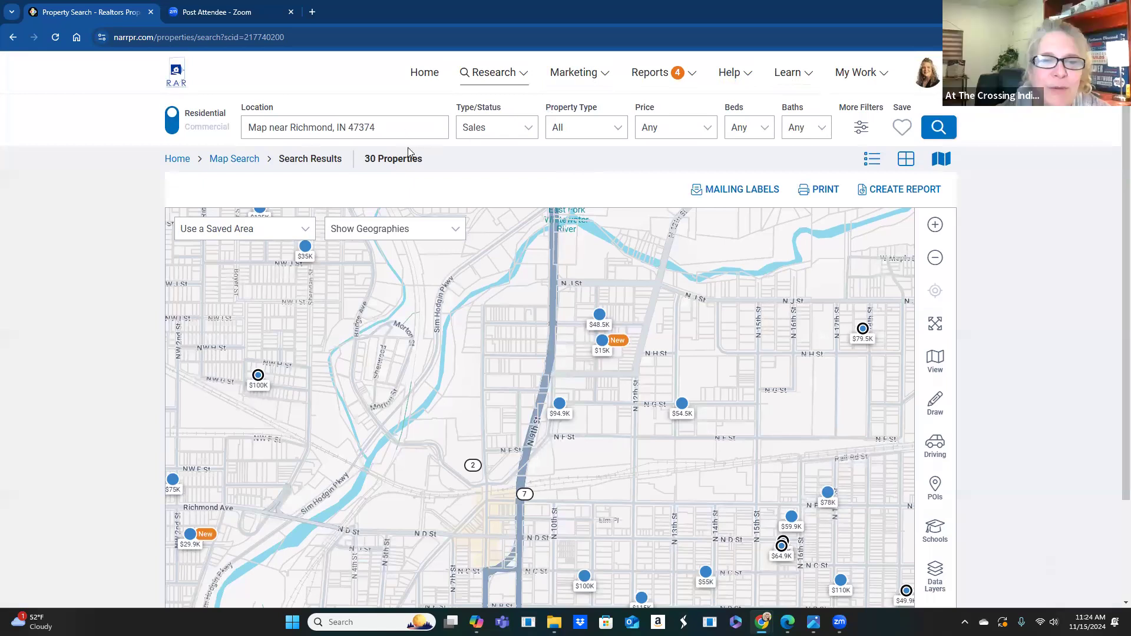
left_click(523, 129)
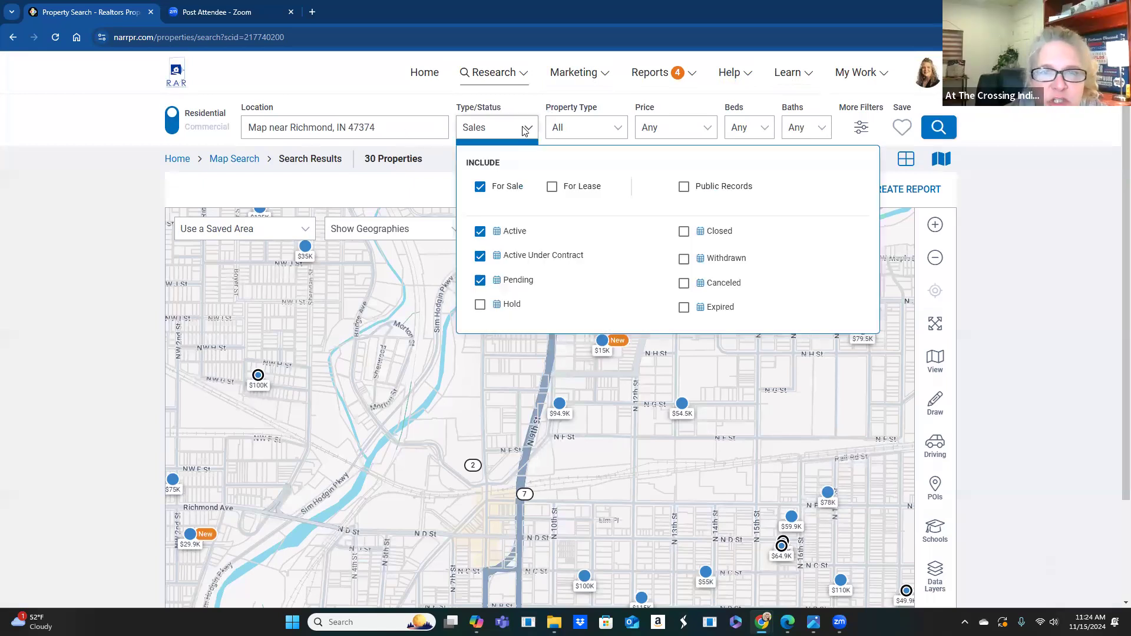
left_click(684, 308)
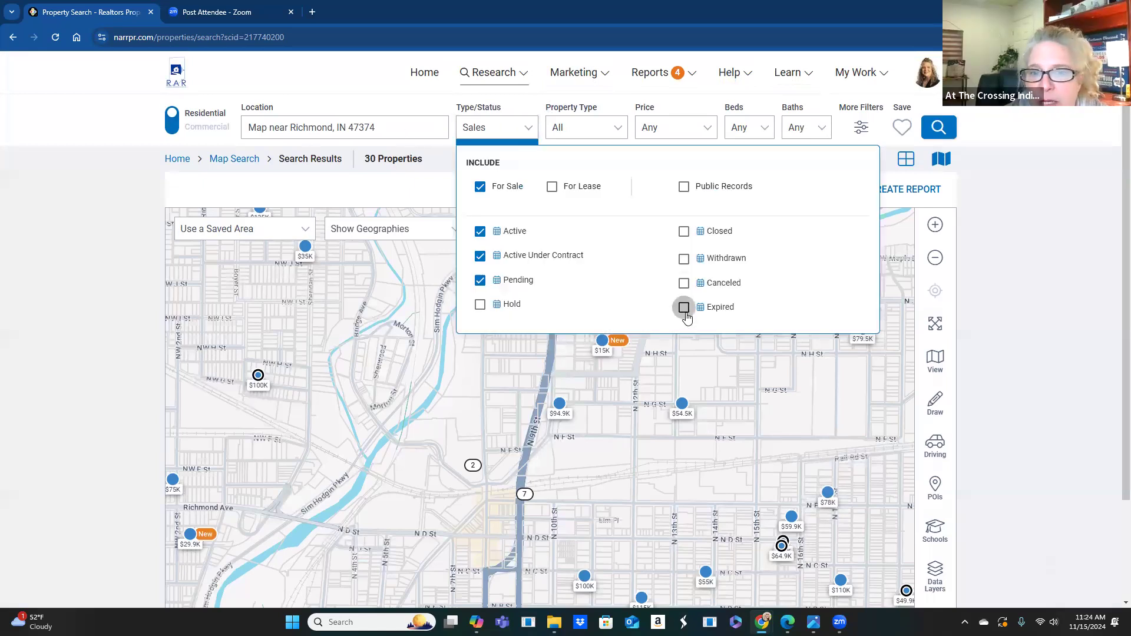
left_click(480, 232)
left_click(480, 256)
left_click(480, 280)
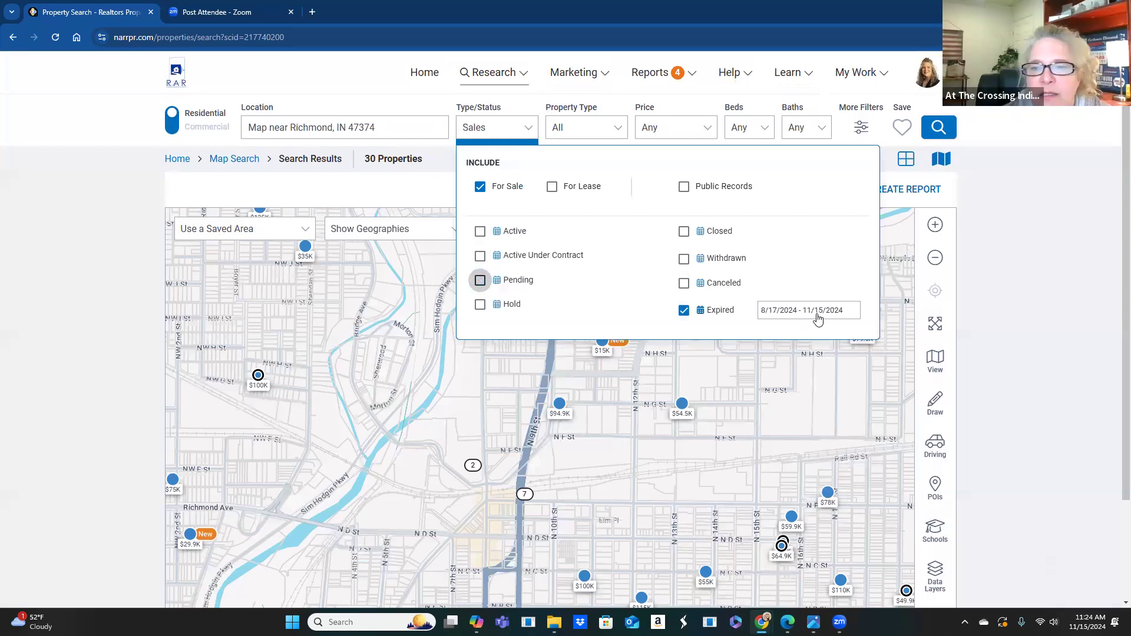
left_click(782, 312)
left_click(454, 384)
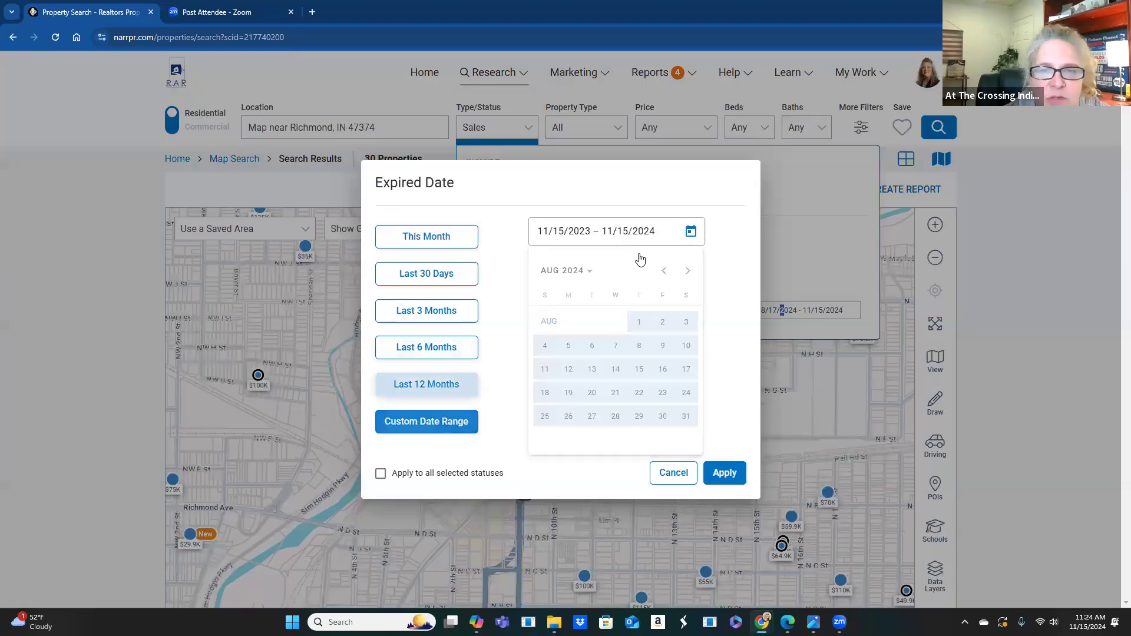
left_click(722, 467)
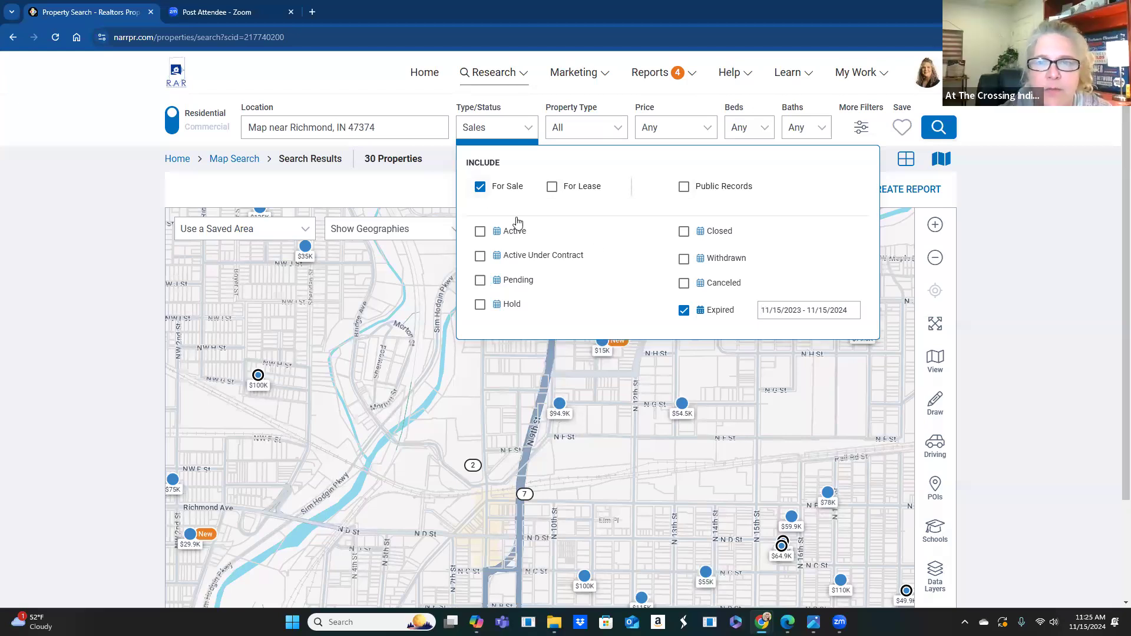
- Switch the search to Public Records and back to For Sale, then close the filter panel
left_click(479, 187)
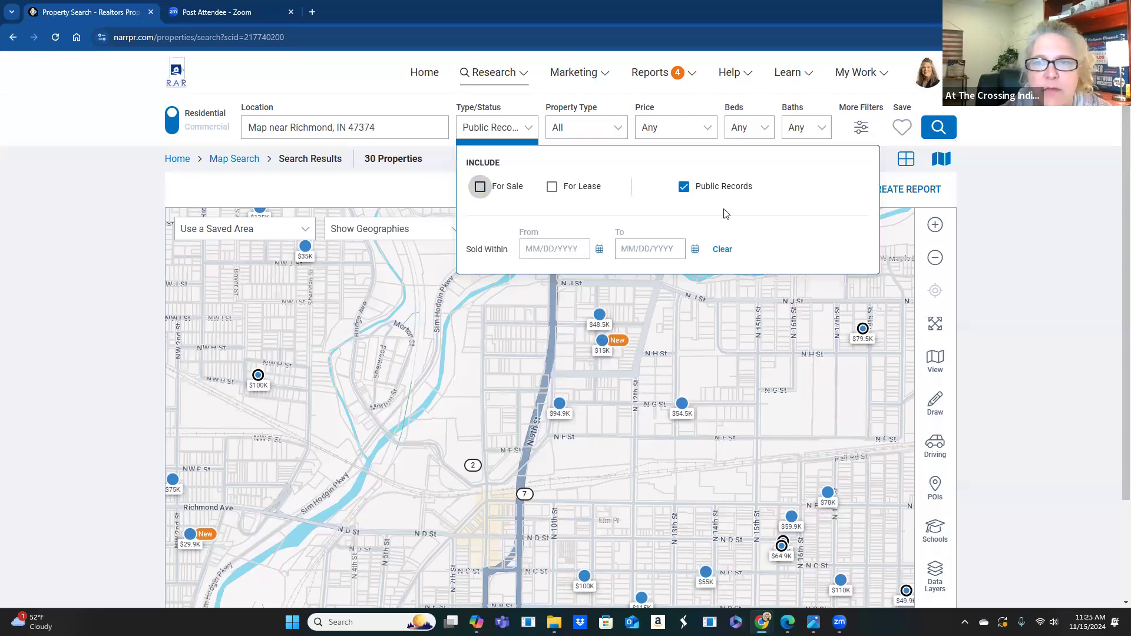
left_click(481, 187)
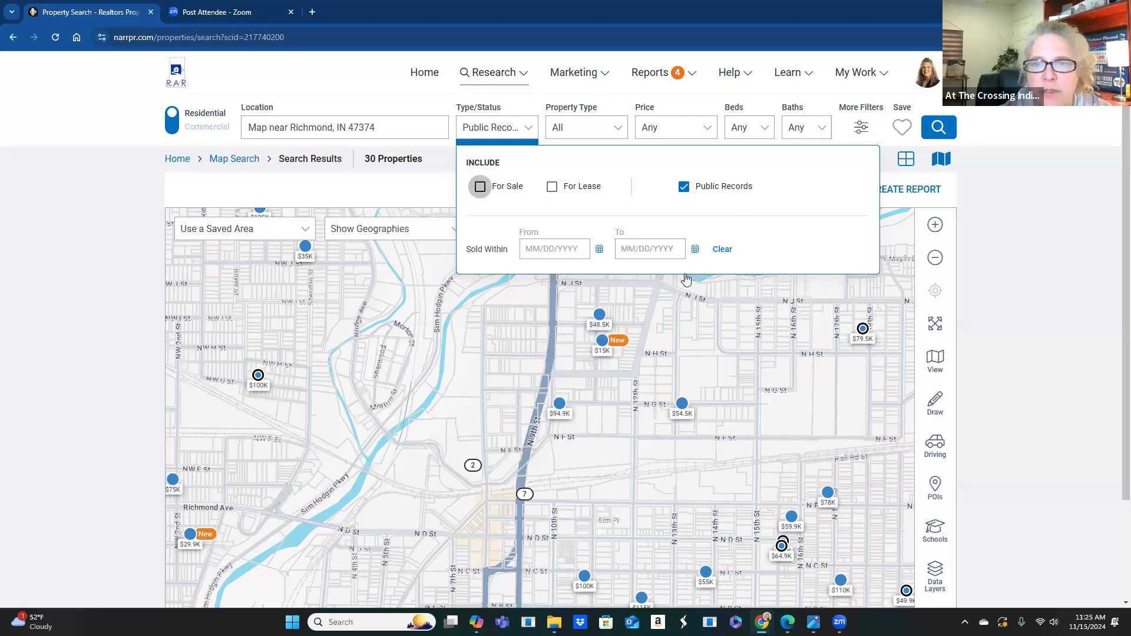
left_click(775, 386)
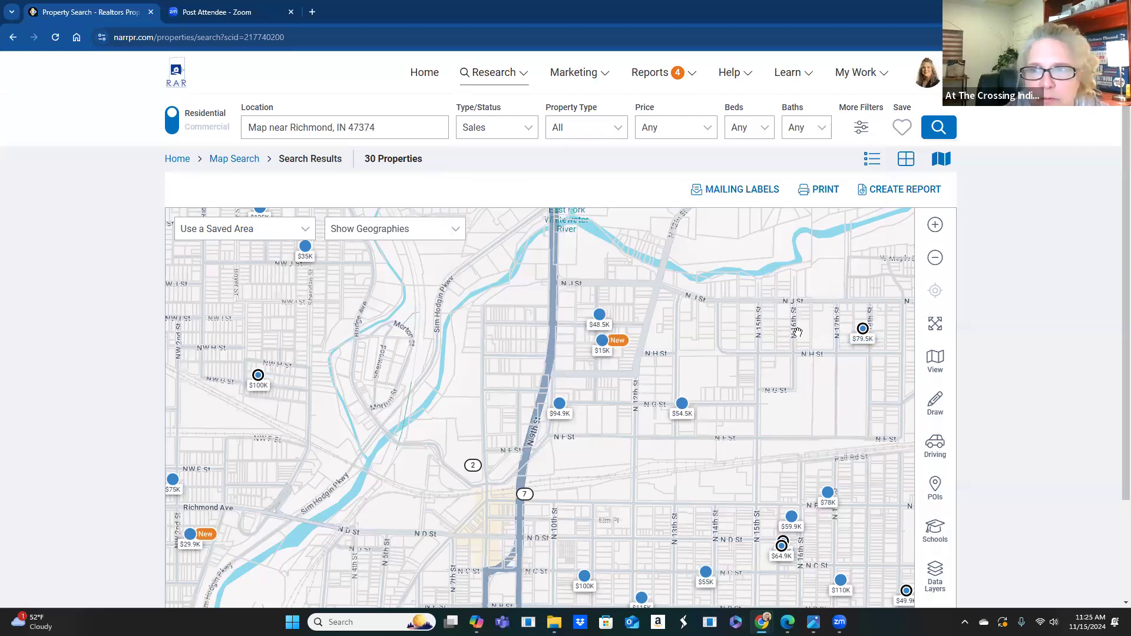
left_click(576, 74)
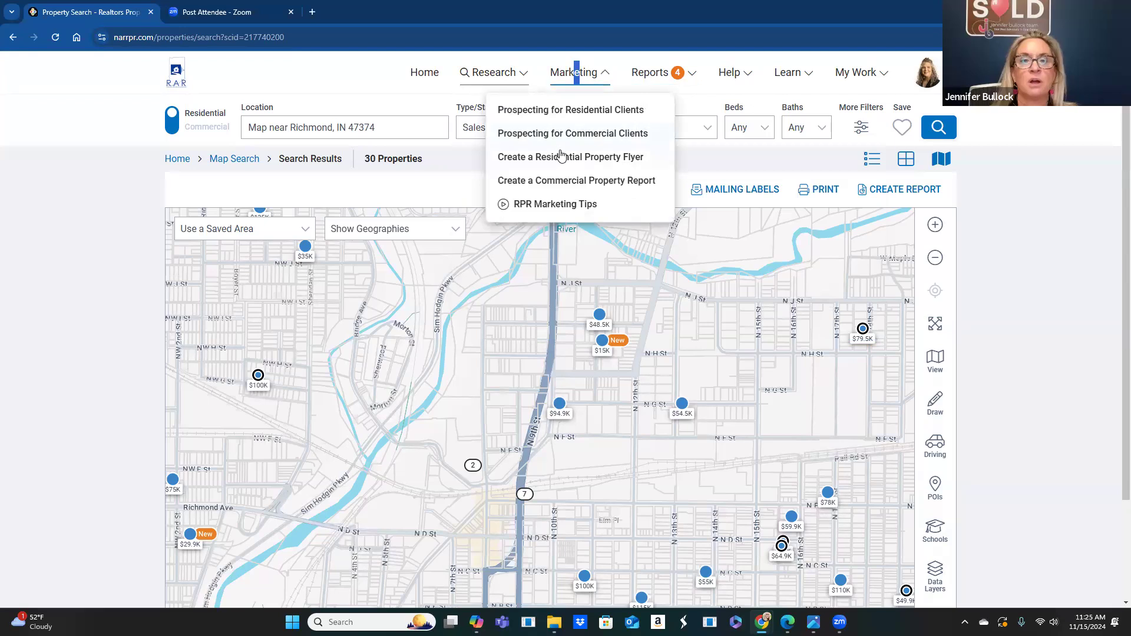
left_click(786, 310)
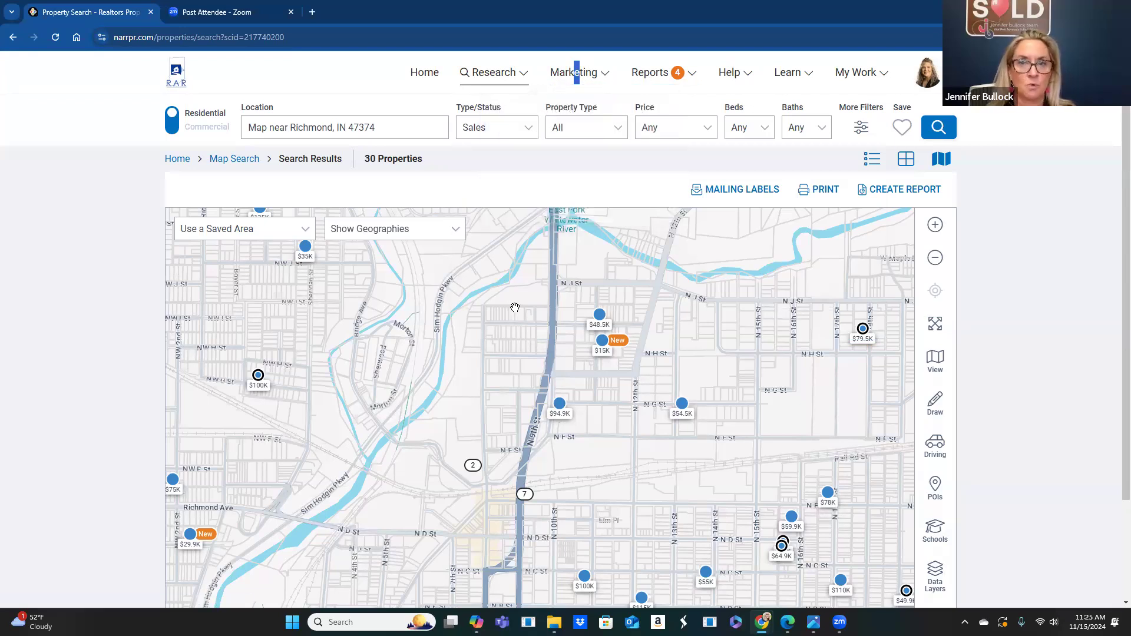
- Reset the Expired range to the last three months (8/17/2024–11/15/2024) and run the search
left_click(489, 126)
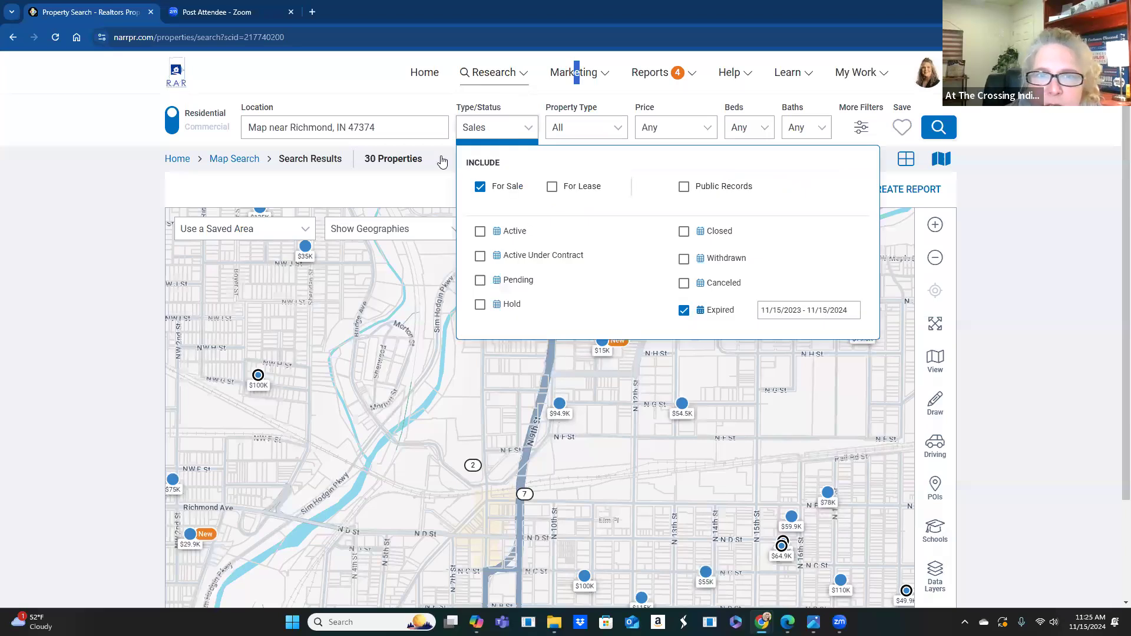
left_click(480, 188)
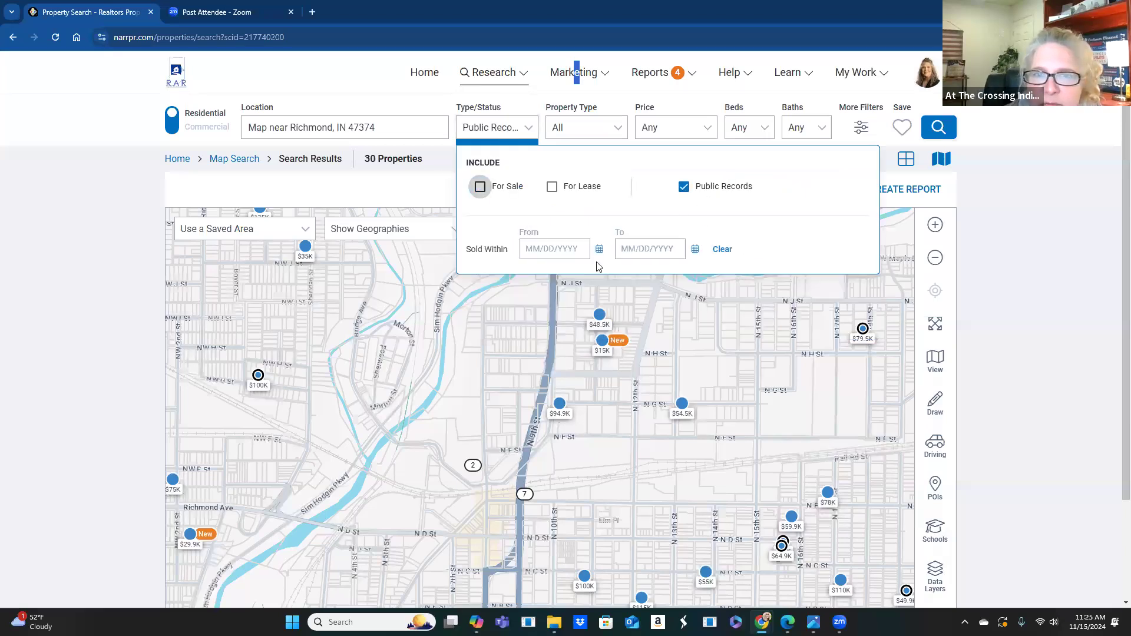
left_click(481, 189)
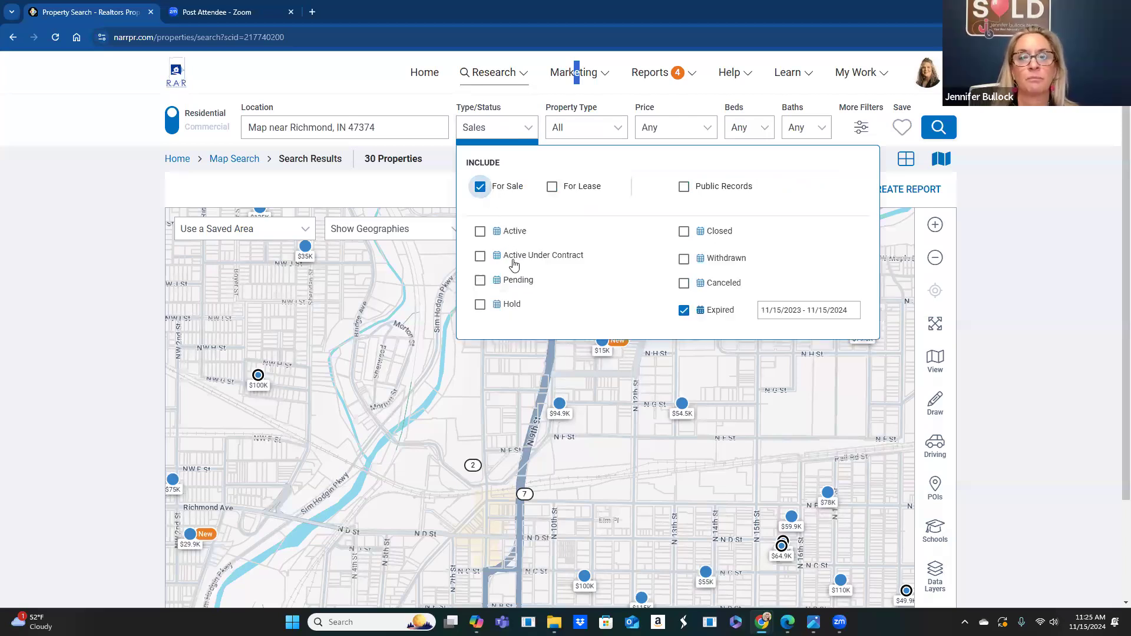
left_click(713, 313)
left_click_drag(730, 307, 725, 307)
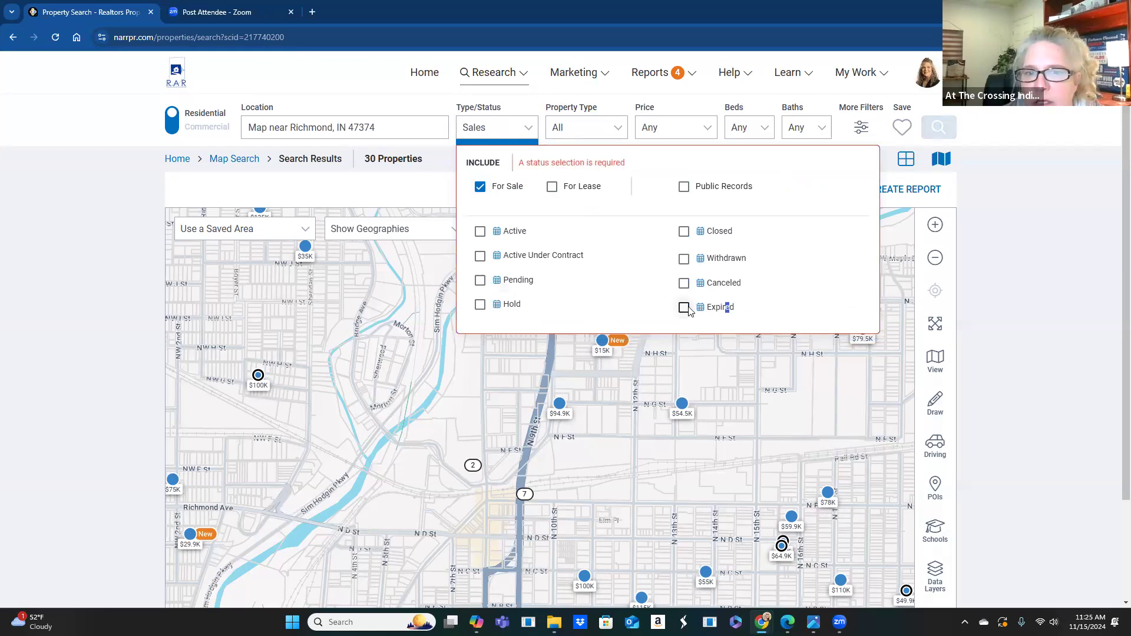
left_click(683, 308)
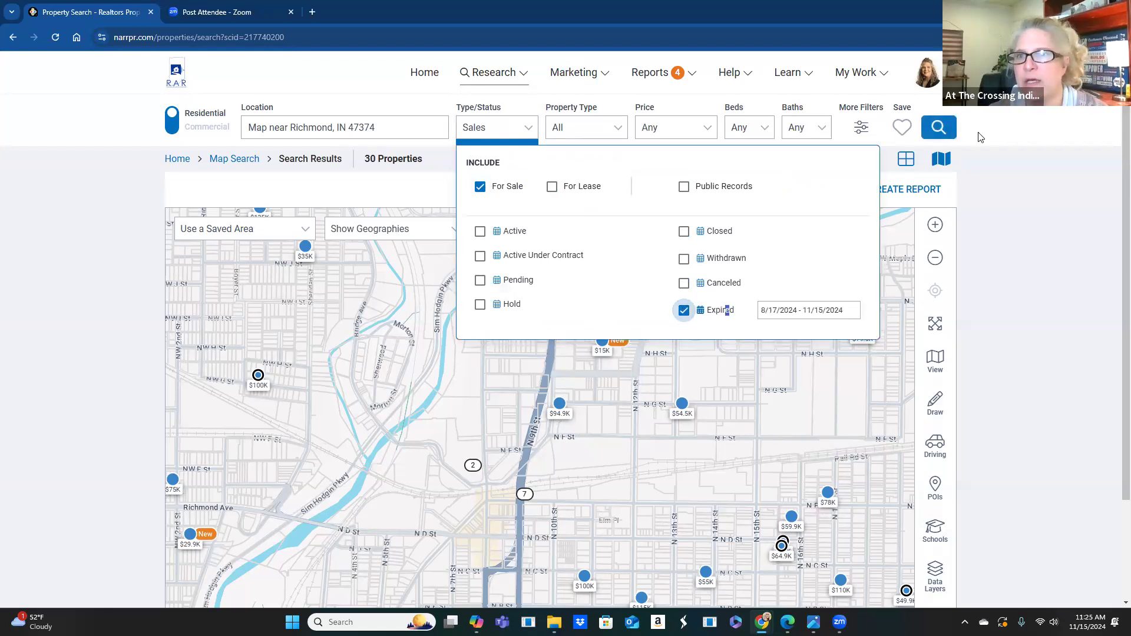
left_click(942, 128)
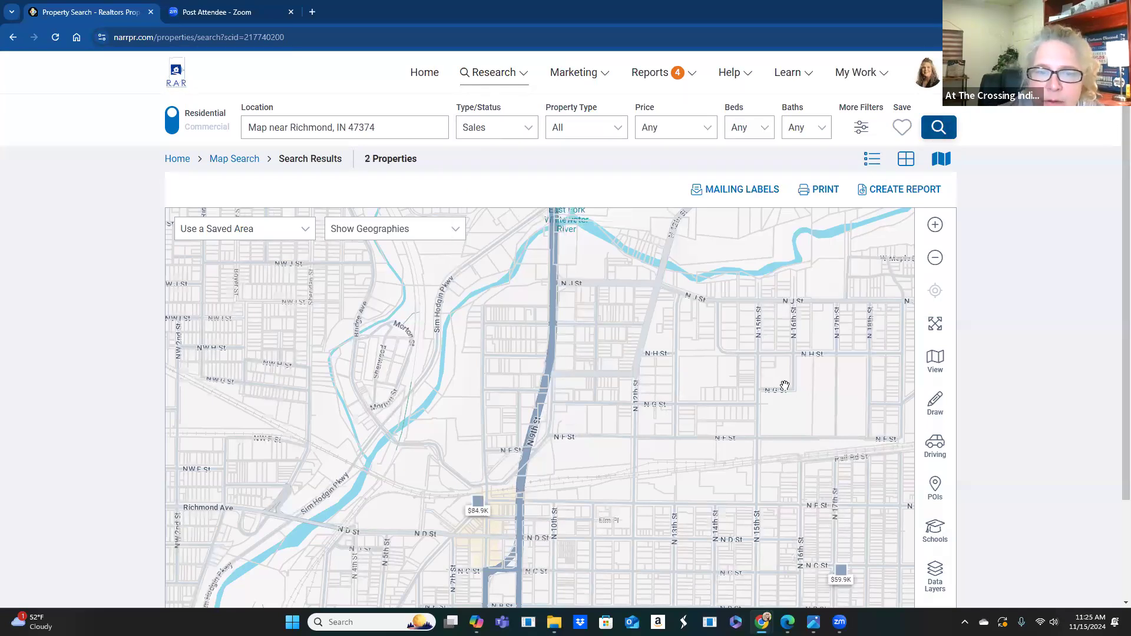
scroll(864, 516, "down", 2)
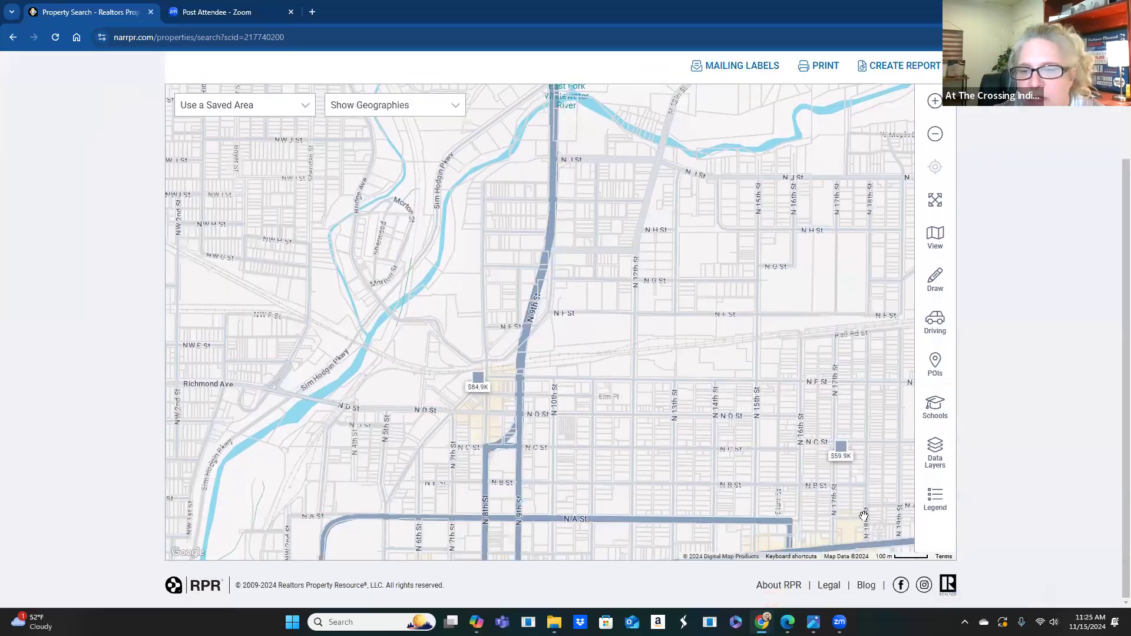
left_click(841, 448)
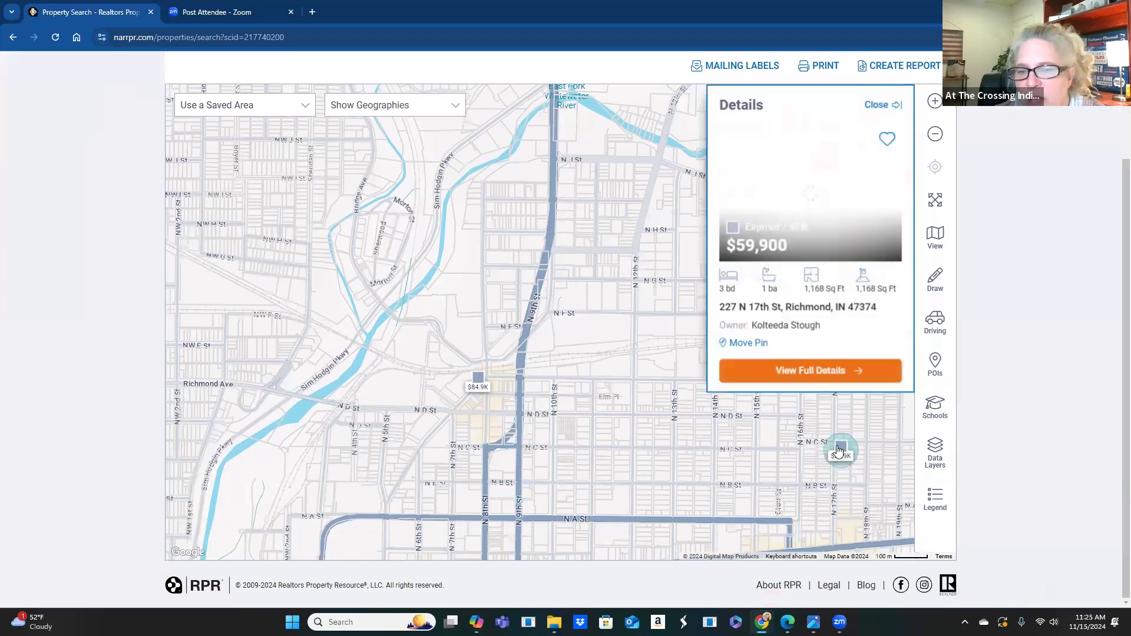
left_click(787, 370)
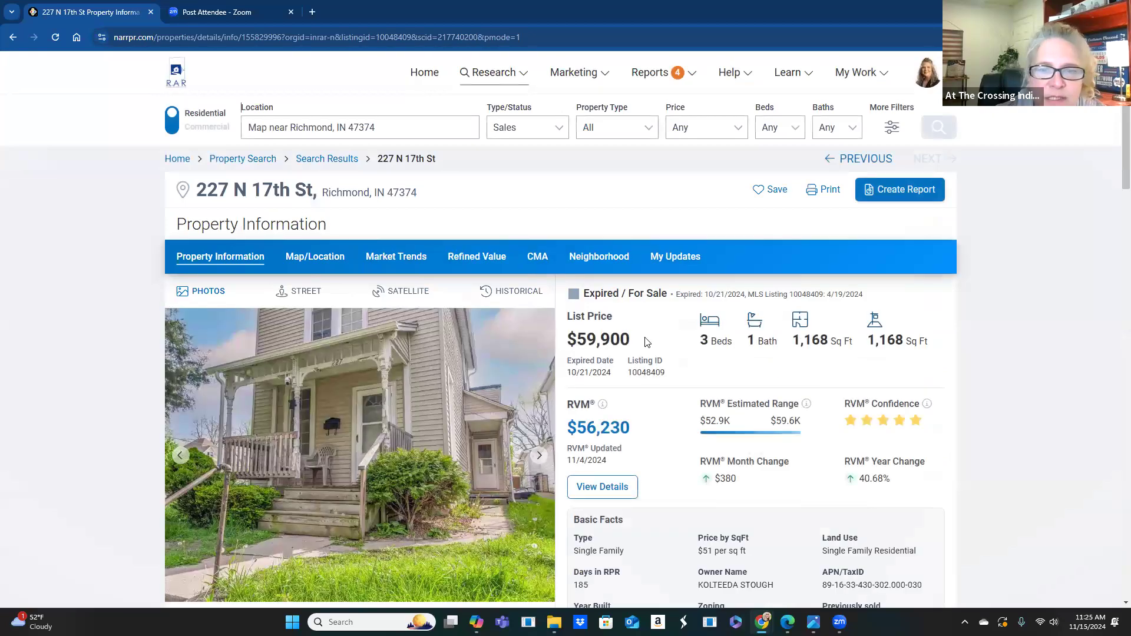
scroll(645, 342, "down", 5)
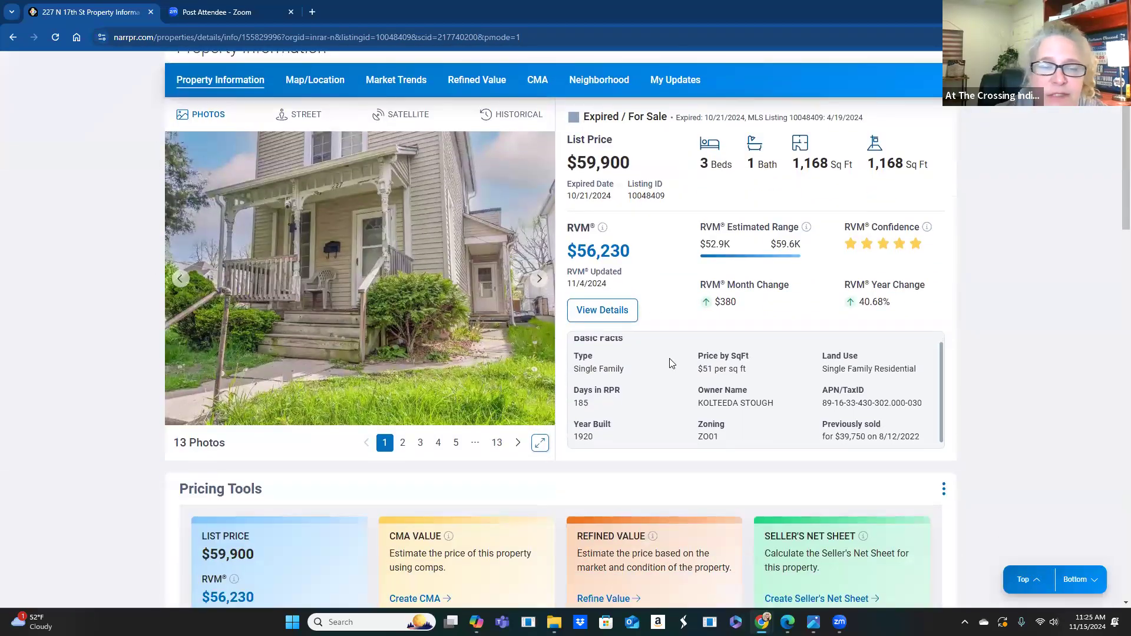
scroll(664, 359, "down", 5)
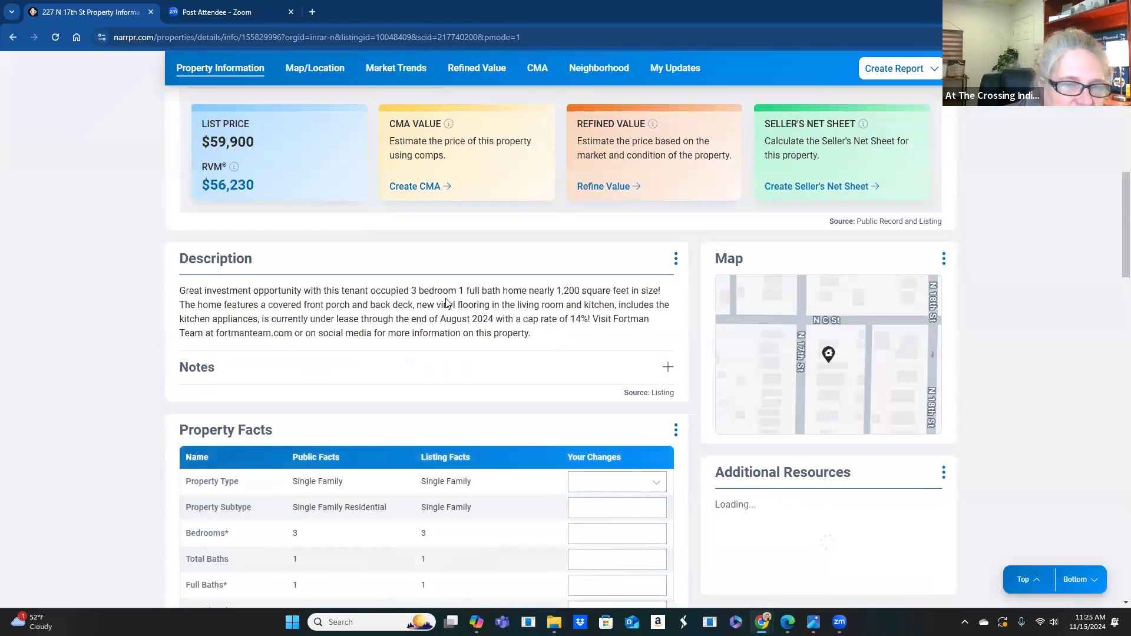
scroll(446, 304, "down", 2)
scroll(446, 303, "down", 10)
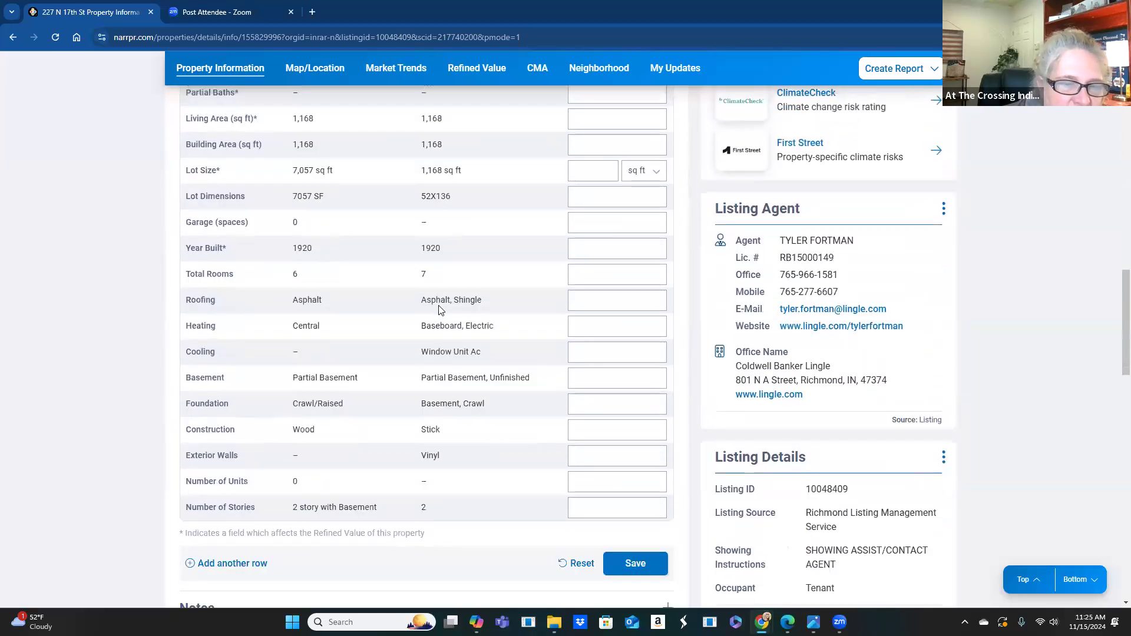
scroll(436, 313, "down", 4)
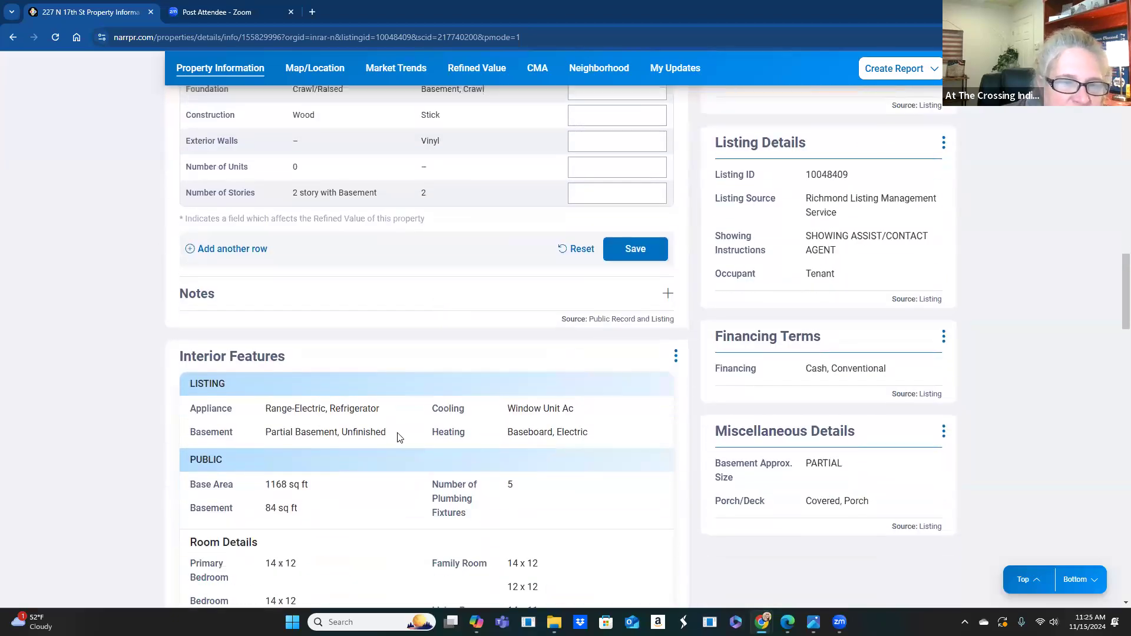
scroll(398, 437, "down", 9)
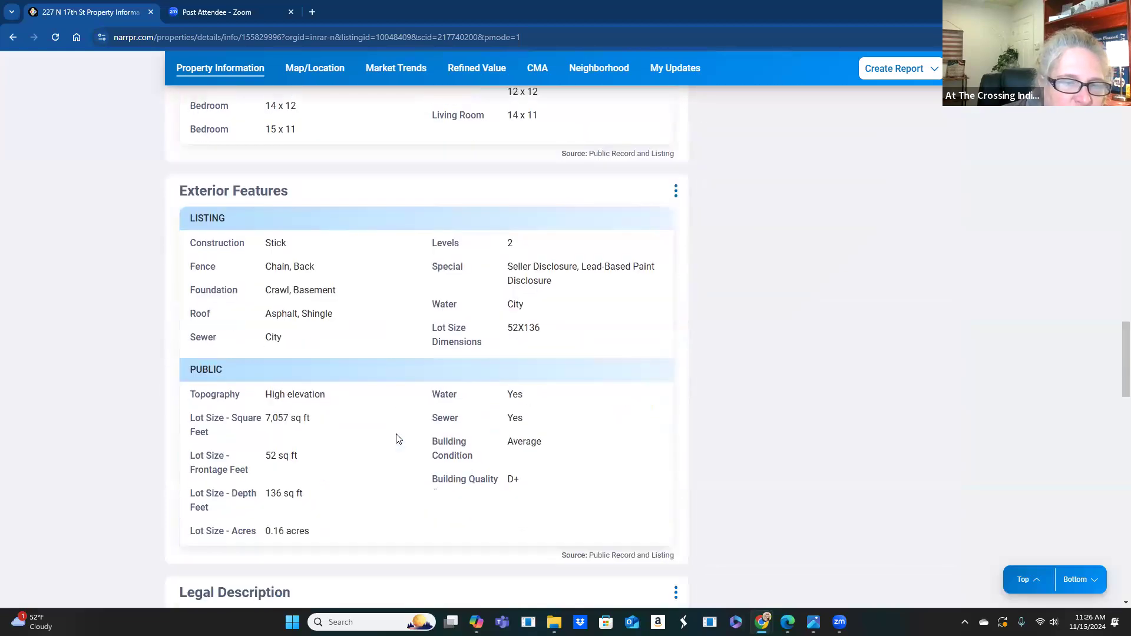
scroll(396, 439, "down", 5)
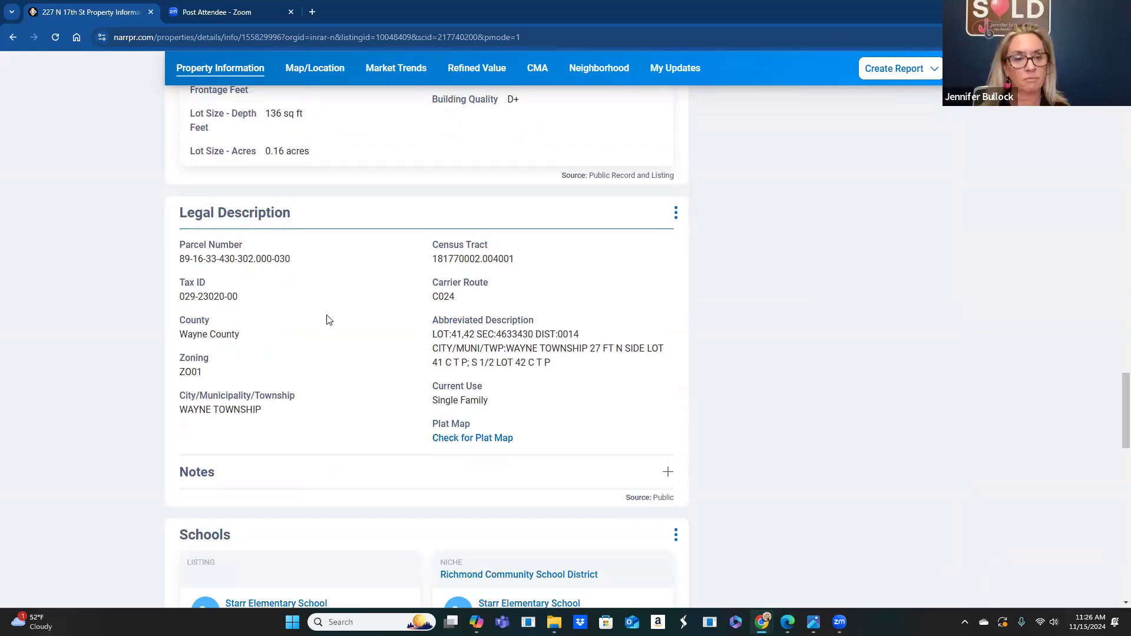
scroll(326, 318, "down", 6)
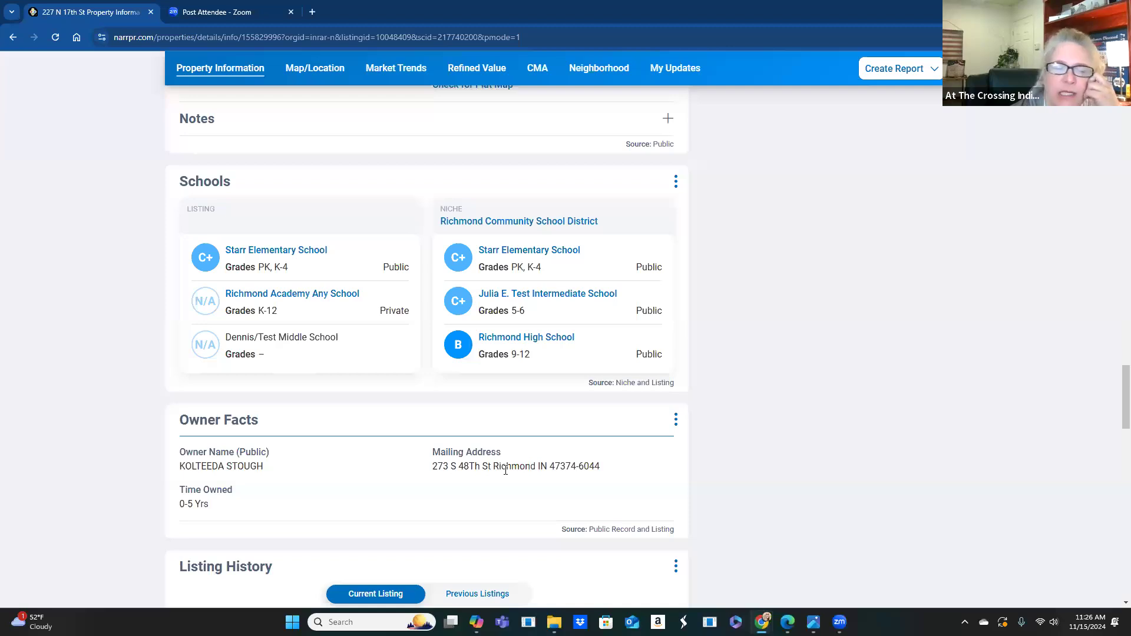
scroll(342, 460, "down", 1)
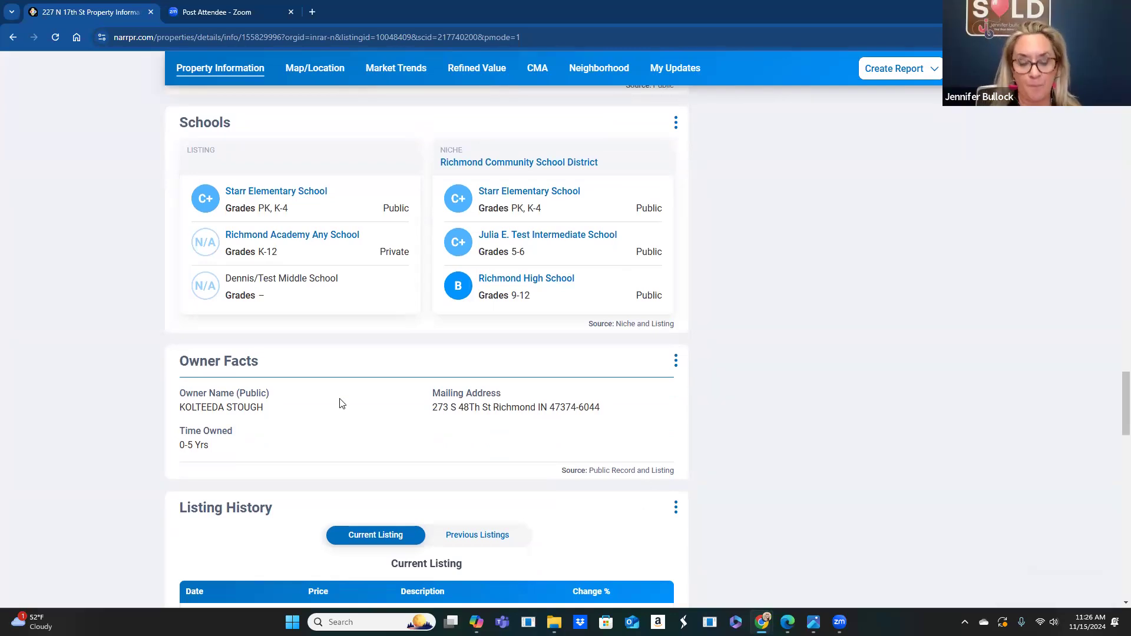
scroll(684, 591, "up", 6)
scroll(684, 591, "up", 20)
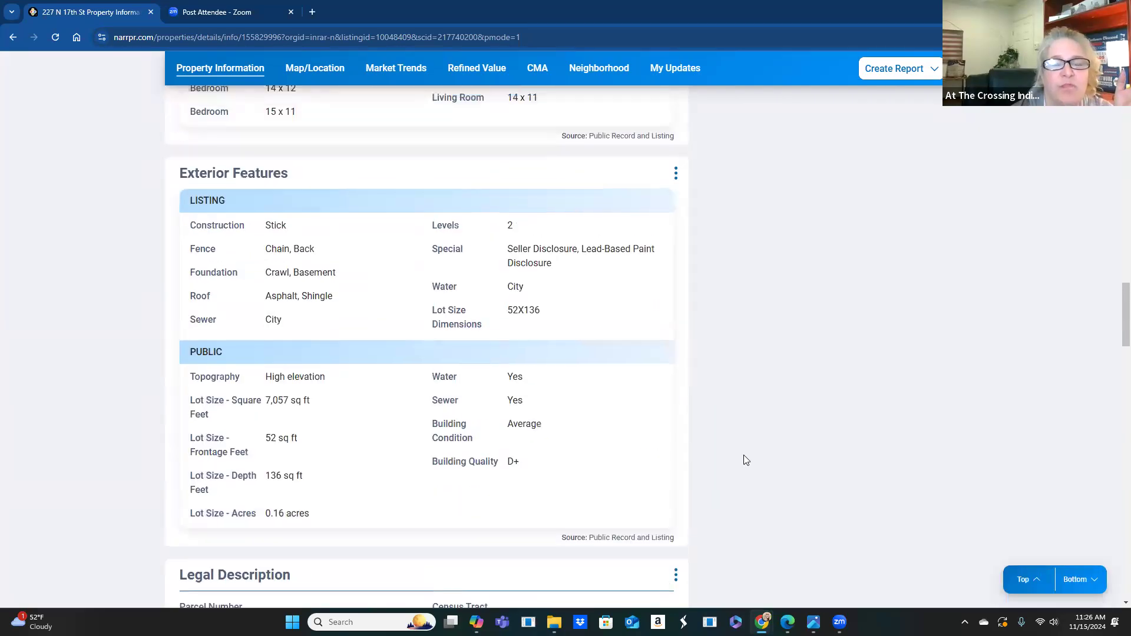
scroll(528, 447, "up", 15)
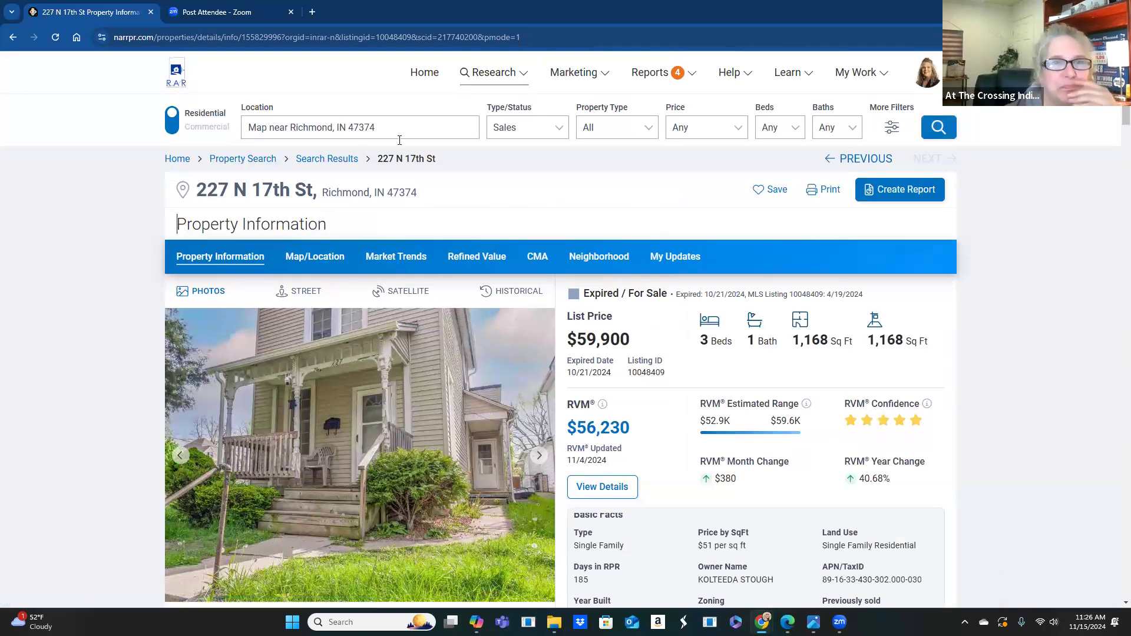
left_click_drag(392, 126, 235, 112)
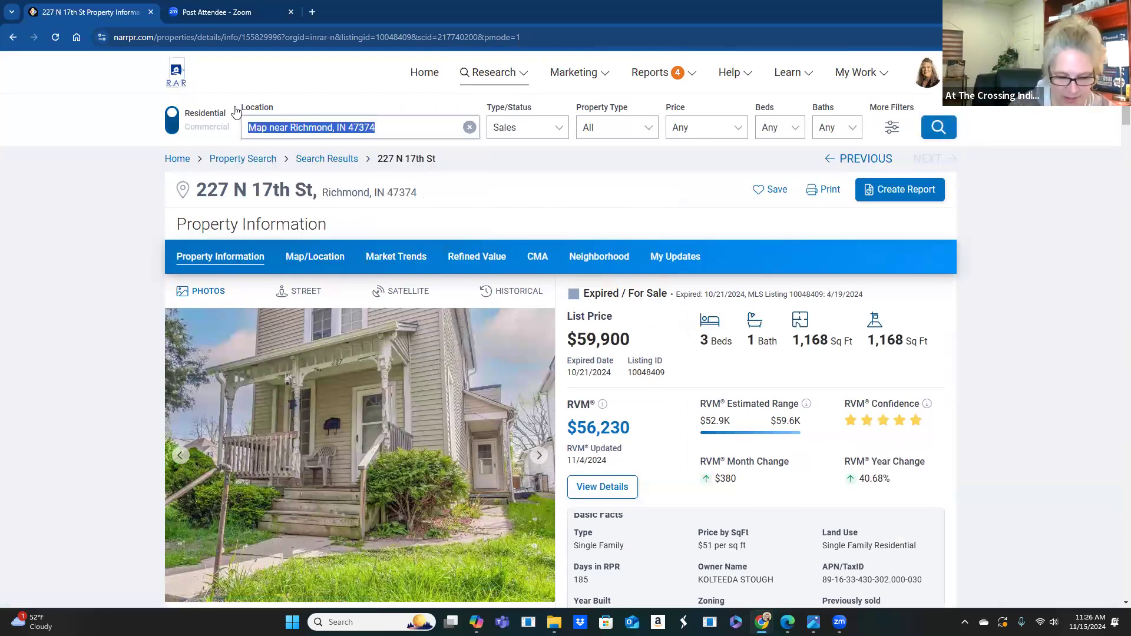
key("BackSpace")
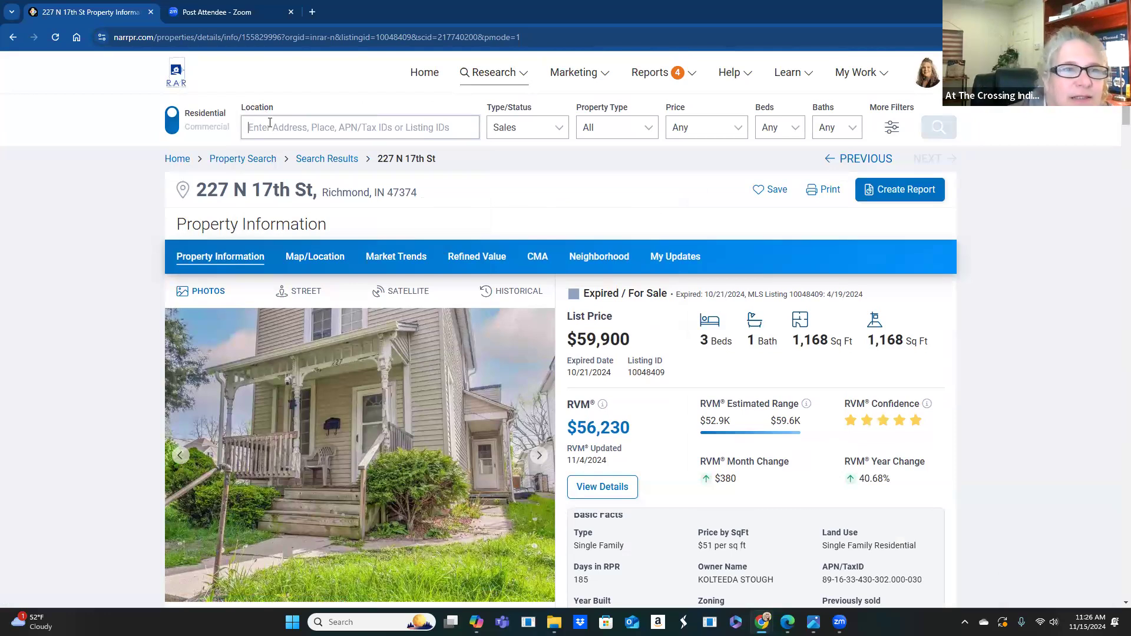
left_click(178, 159)
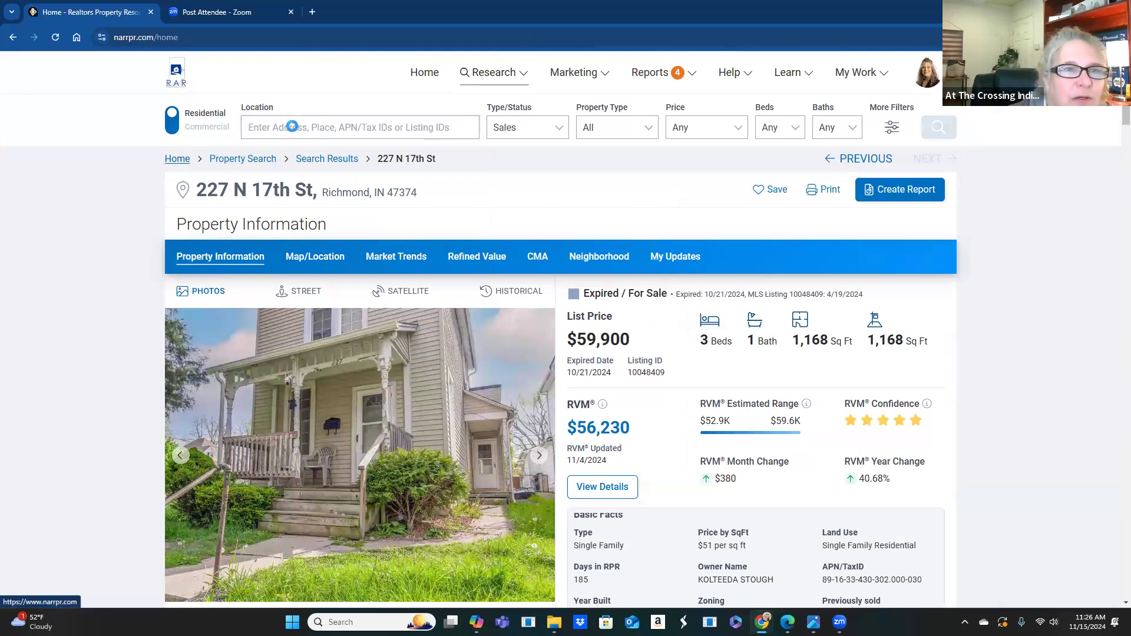
left_click(518, 138)
left_click(510, 231)
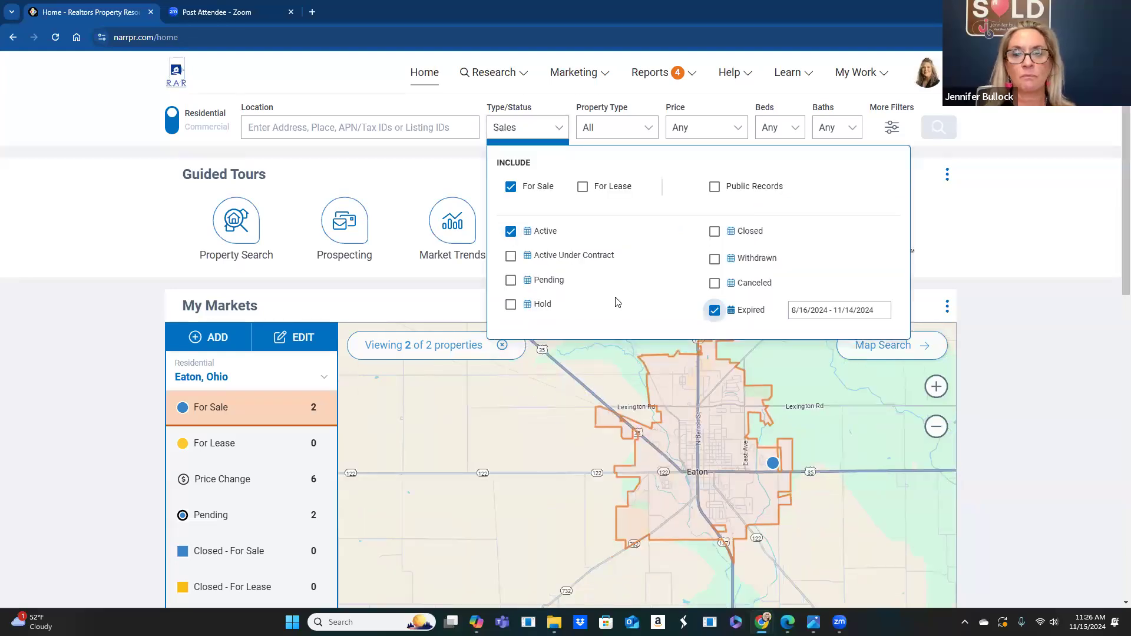
left_click(263, 127)
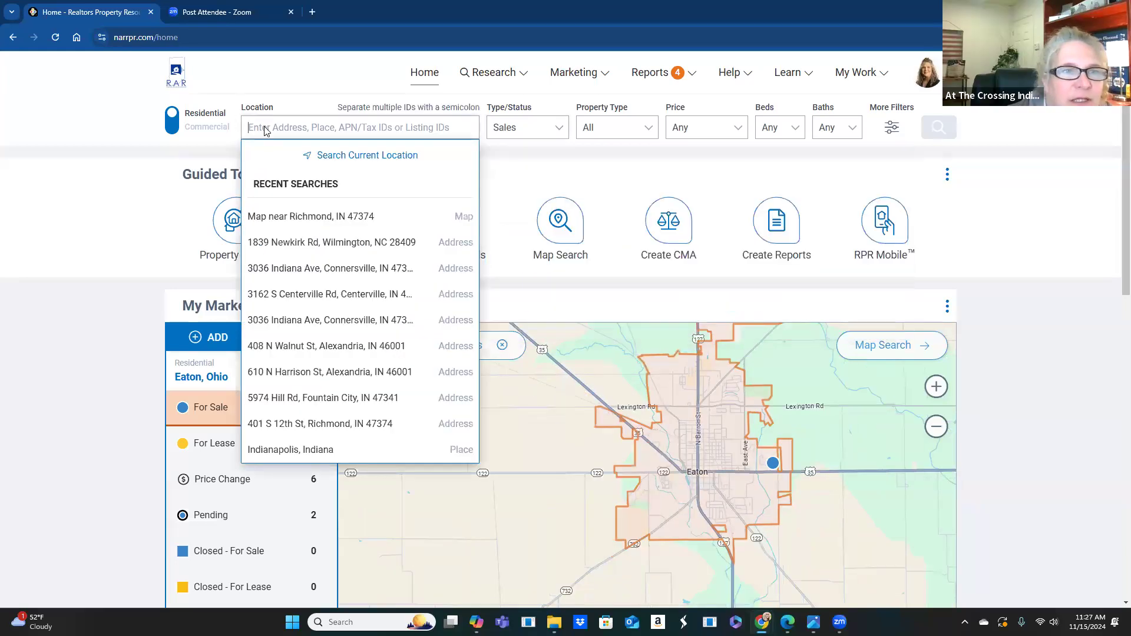
left_click(300, 241)
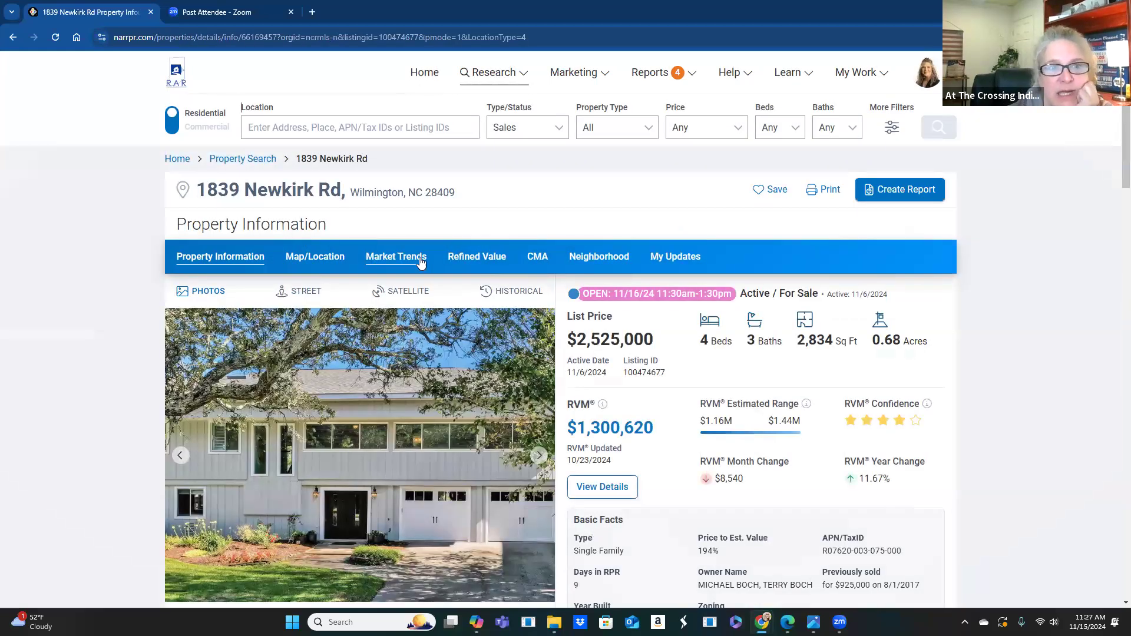
left_click(318, 263)
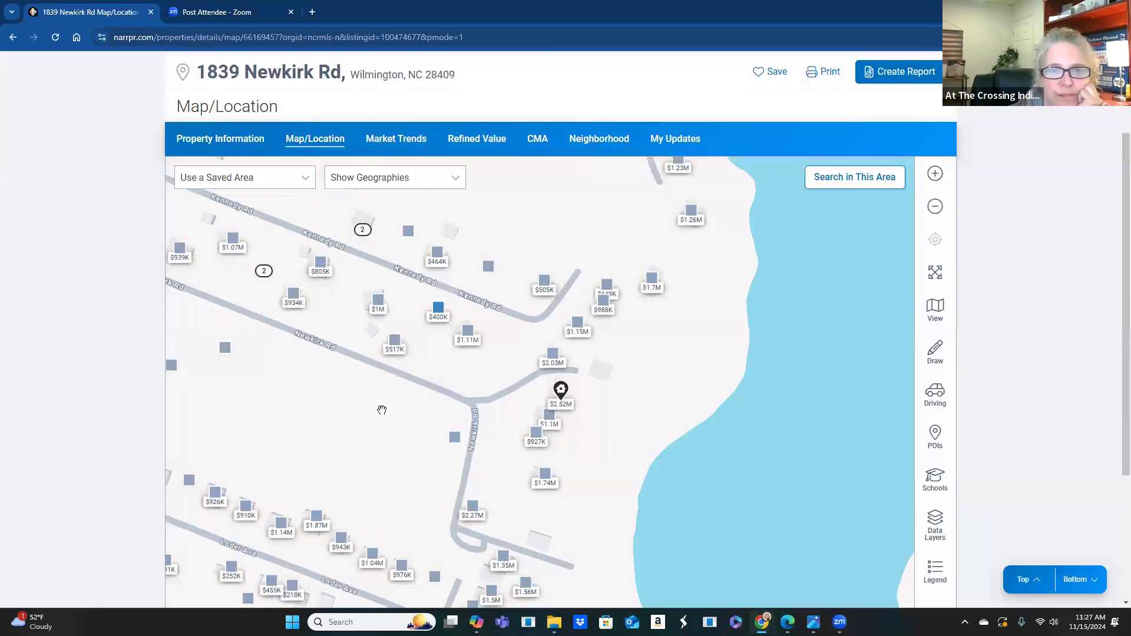
left_click(318, 262)
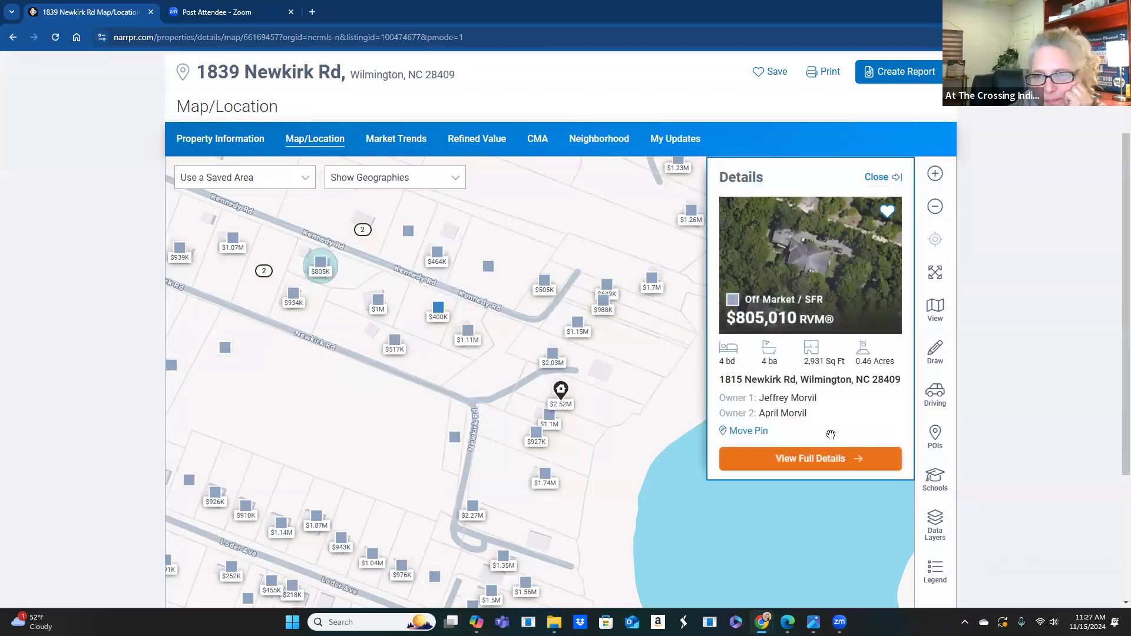
left_click(832, 459)
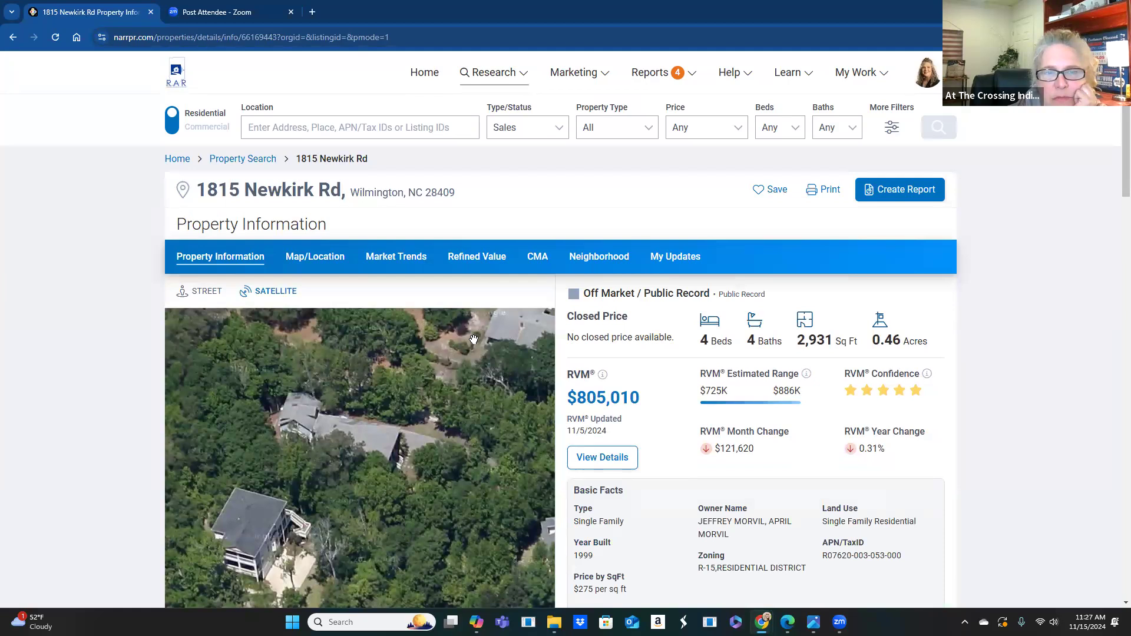
scroll(473, 340, "down", 1)
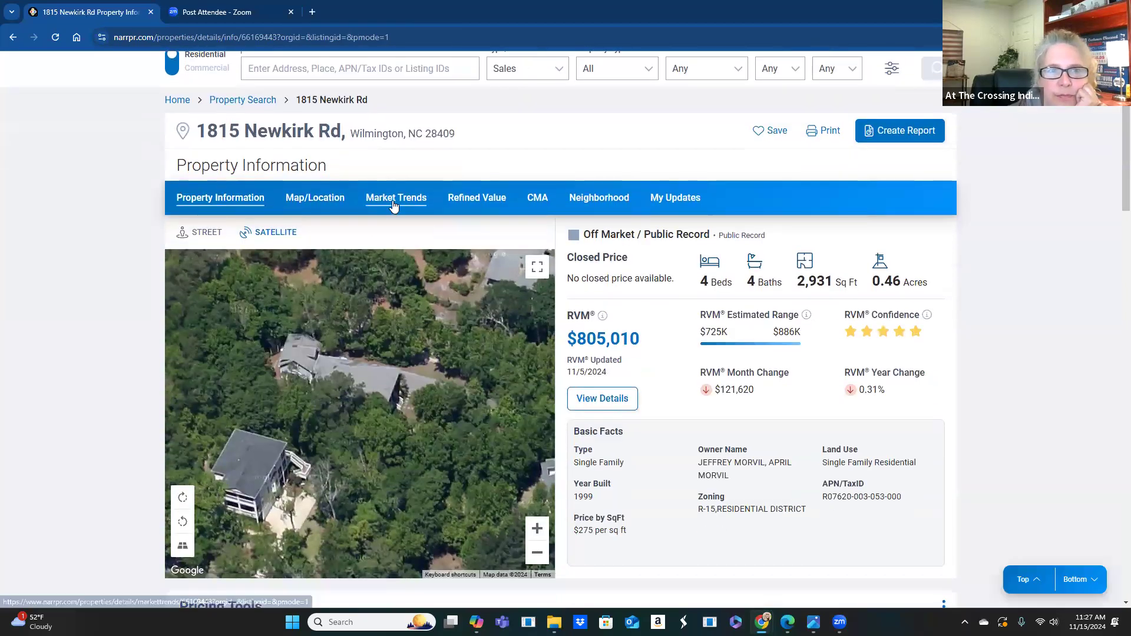
left_click(394, 205)
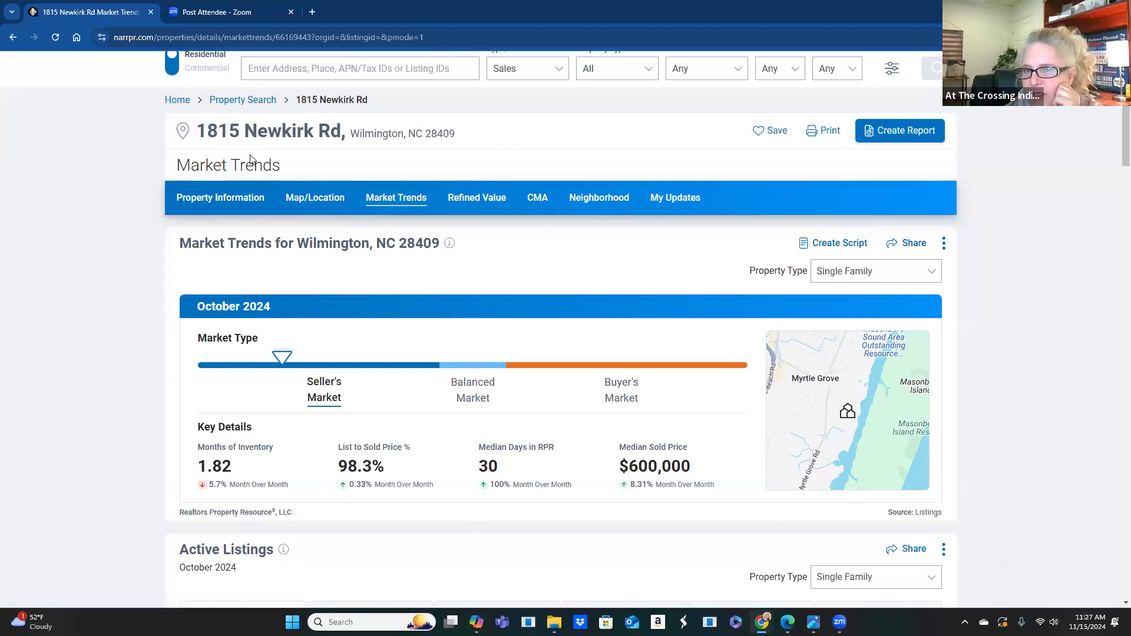
- Start a Market Trends ScriptWriter script with an Engaging tone aimed at Sellers
left_click(844, 246)
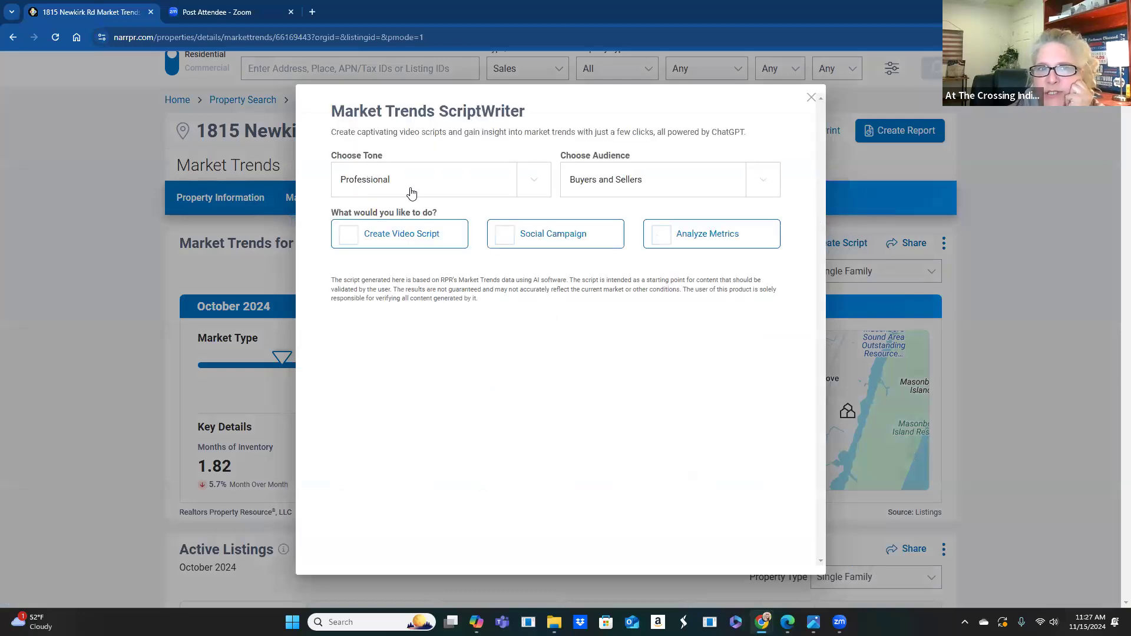
left_click(542, 185)
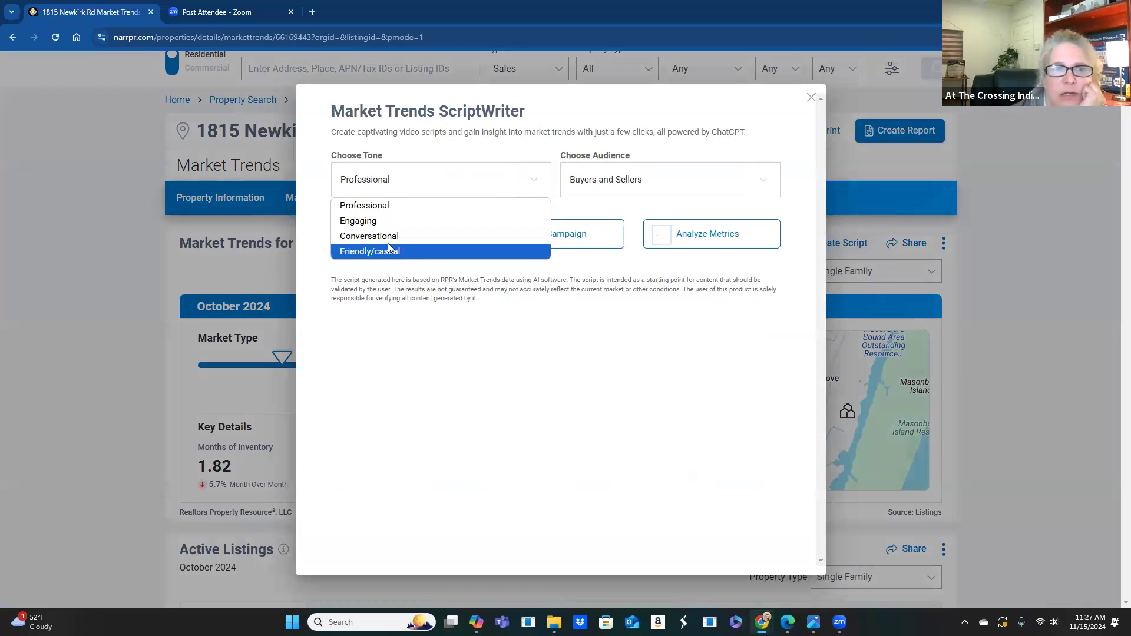
left_click(380, 226)
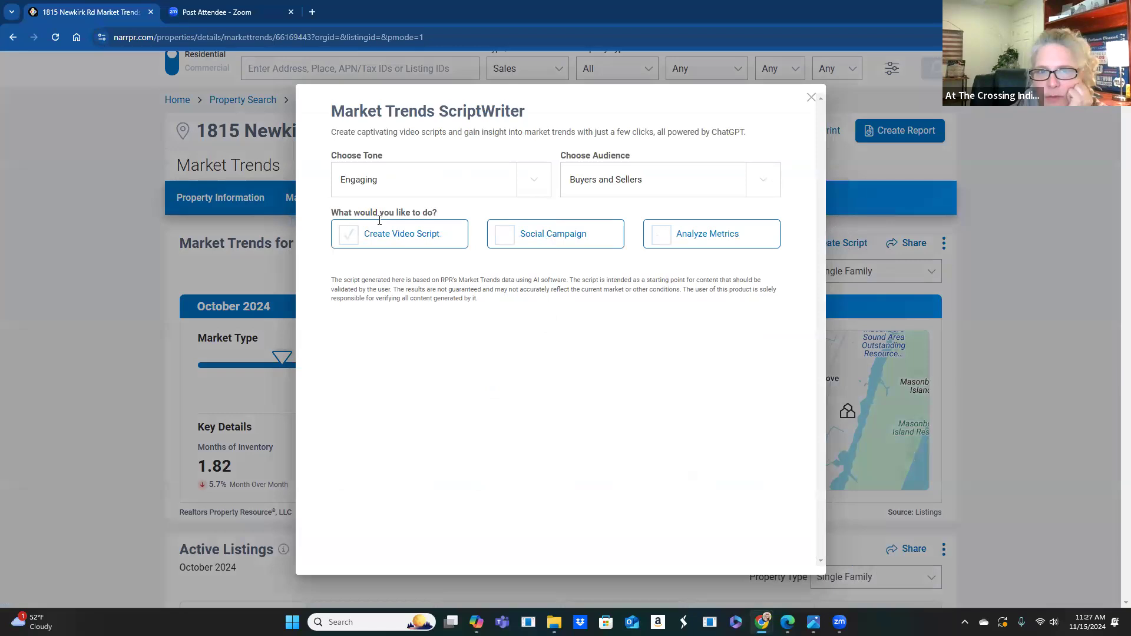
left_click(765, 185)
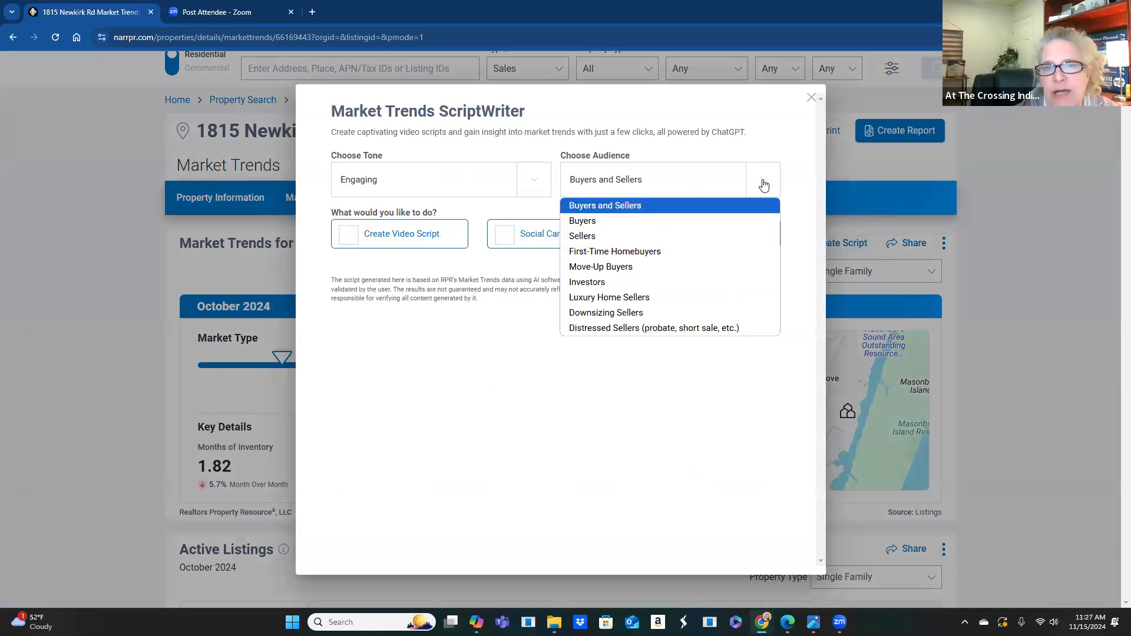
left_click(642, 237)
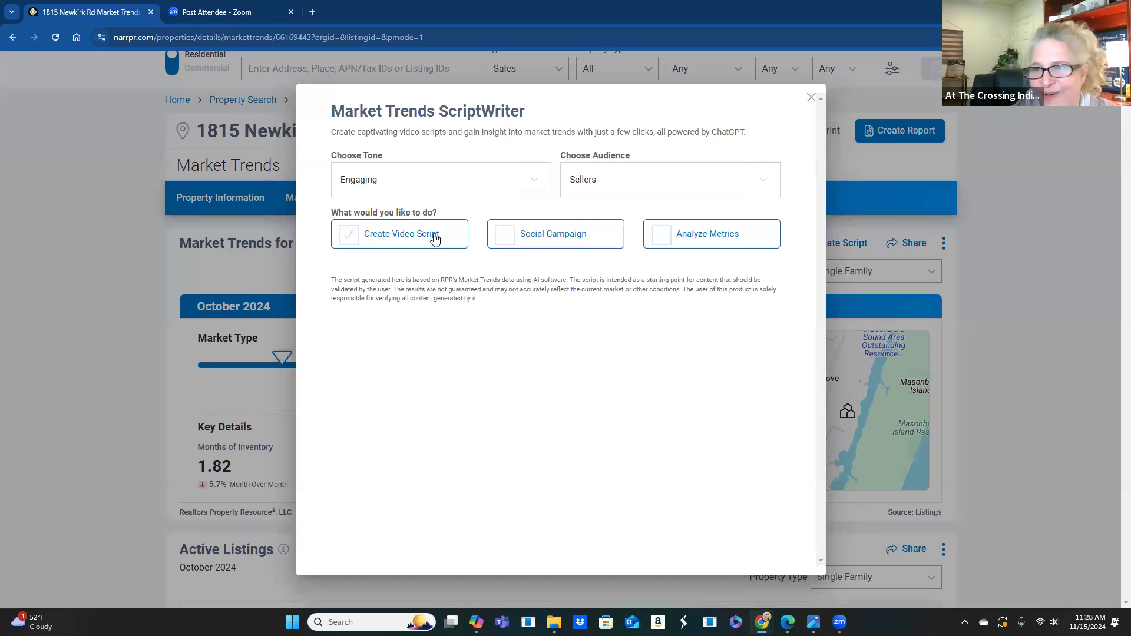
- Generate a social media campaign, then an analysis of the market metrics
left_click(559, 241)
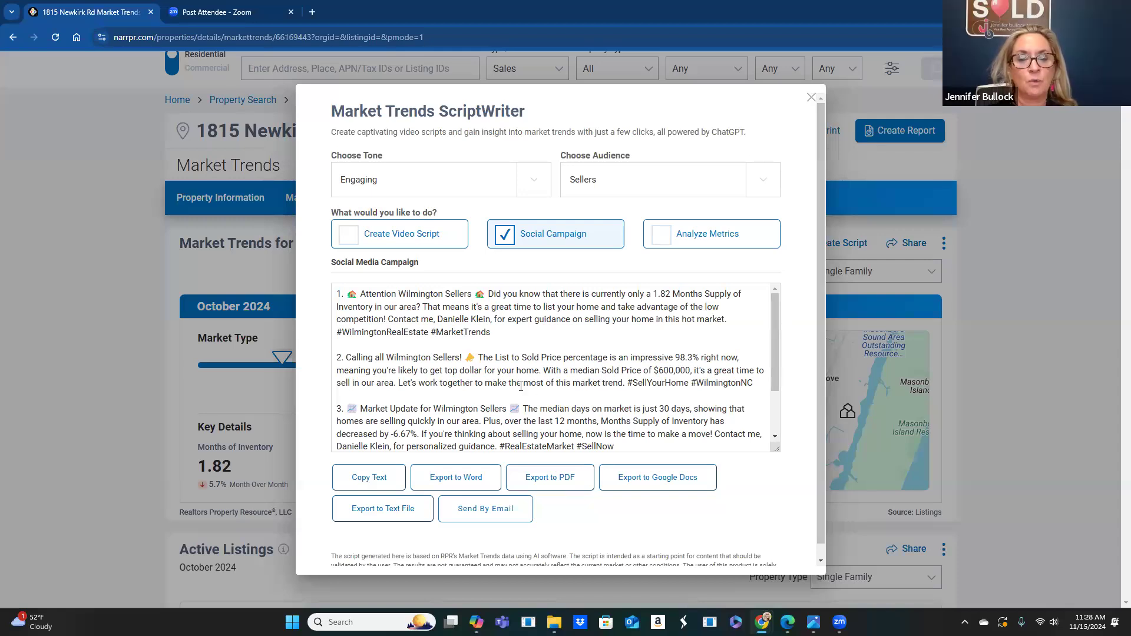
scroll(608, 345, "down", 1)
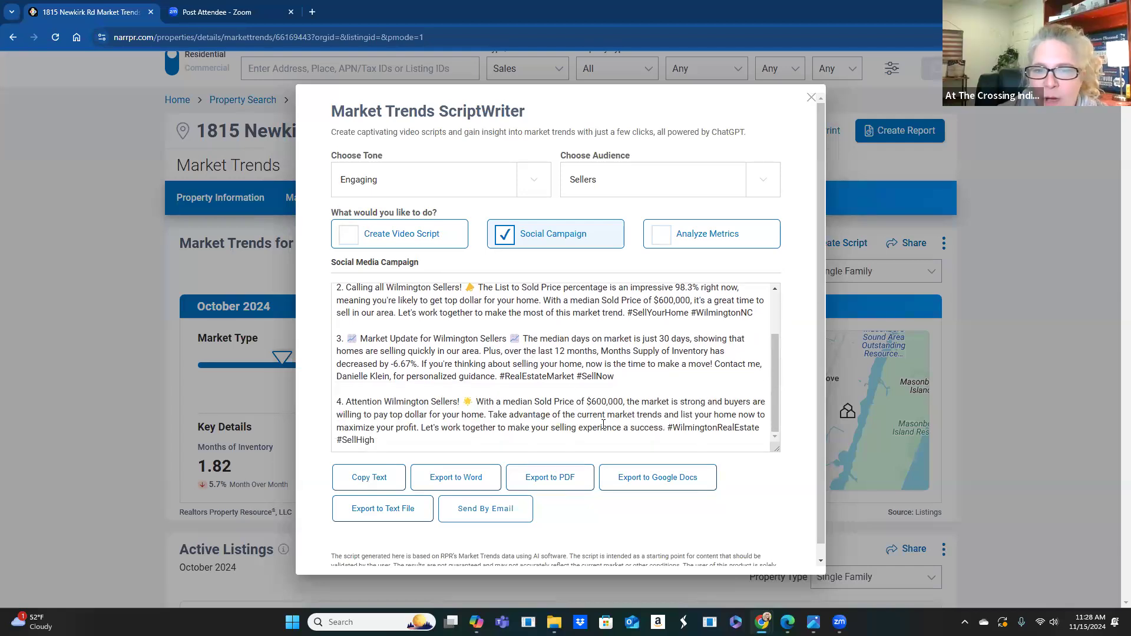
left_click(697, 242)
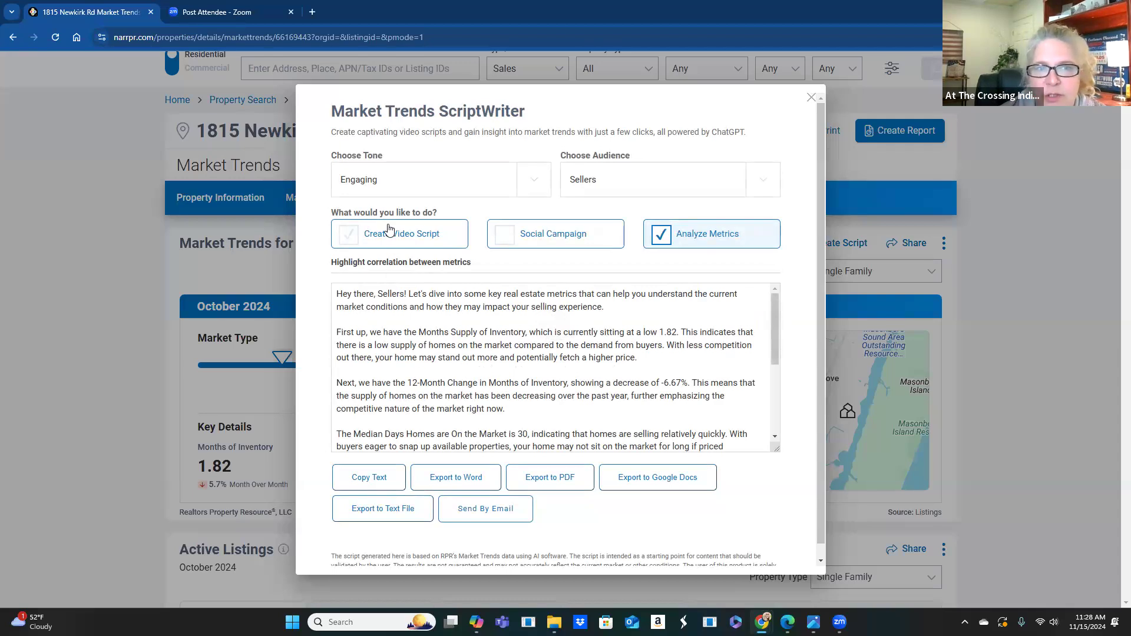
- Regenerate the sellers' metrics analysis in a Professional tone, review it, and close the ScriptWriter
left_click(538, 191)
left_click(458, 204)
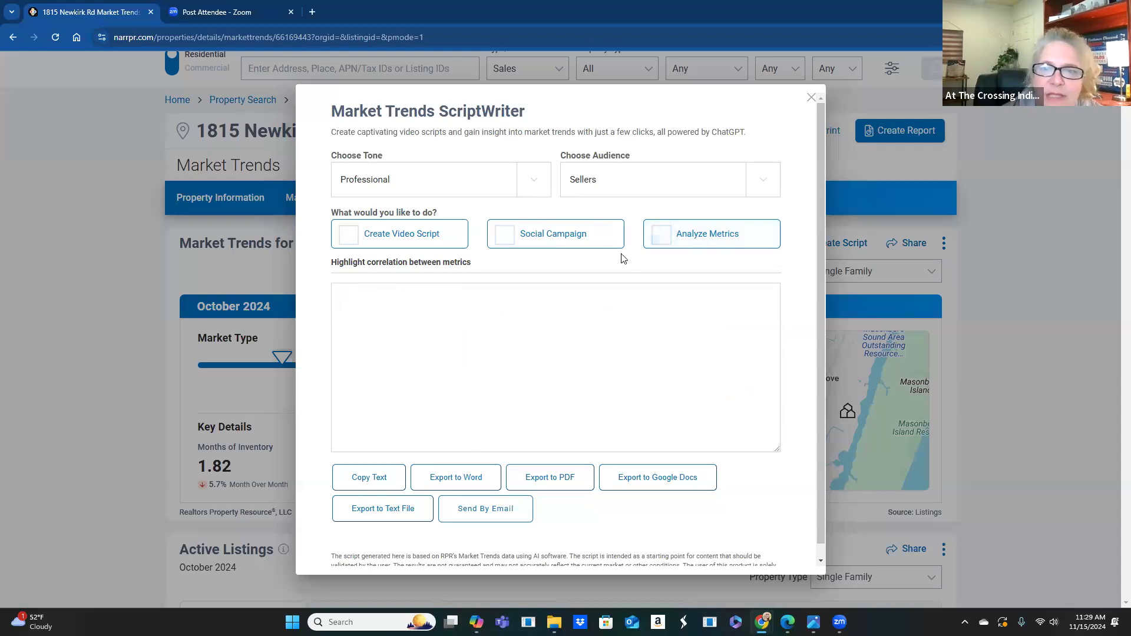
left_click(670, 244)
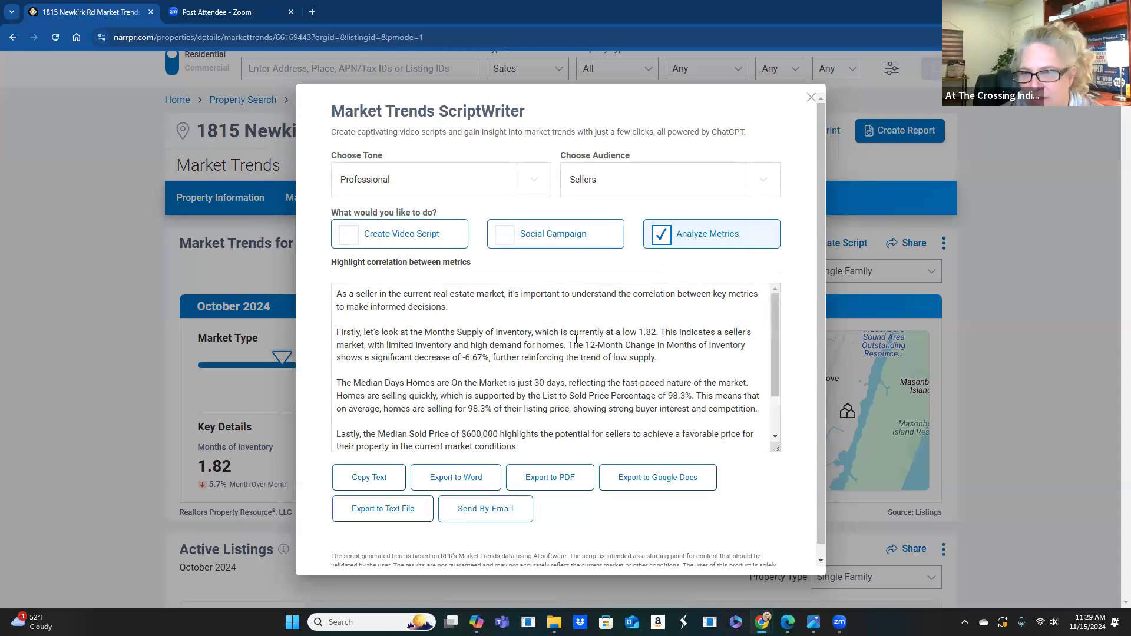
scroll(575, 341, "down", 1)
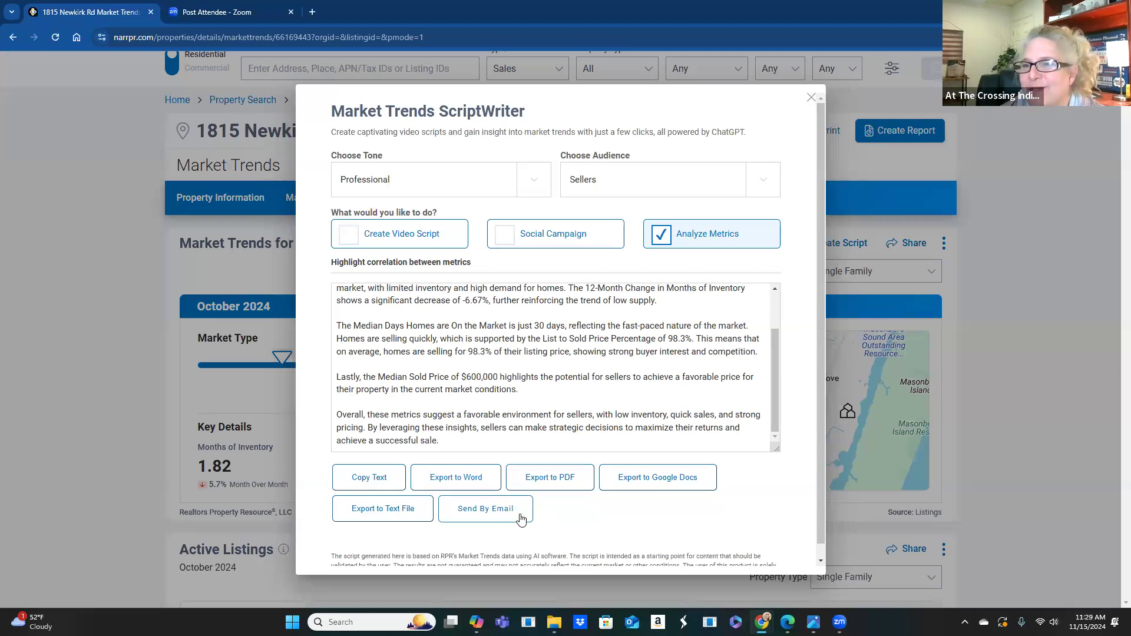
scroll(641, 411, "up", 2)
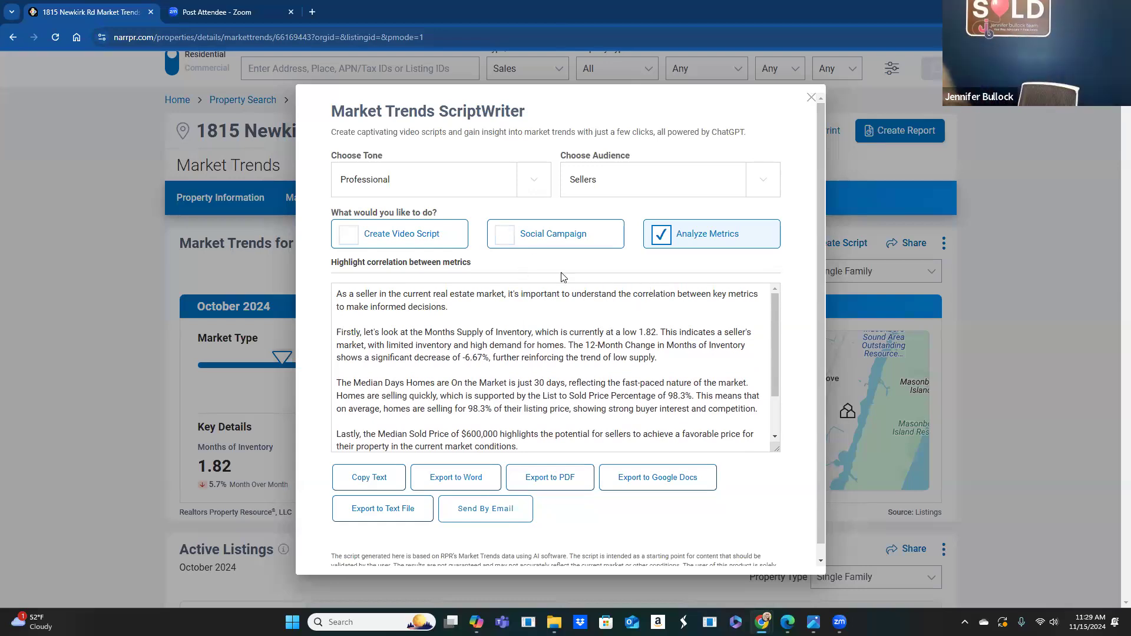
left_click(810, 98)
scroll(603, 261, "down", 2)
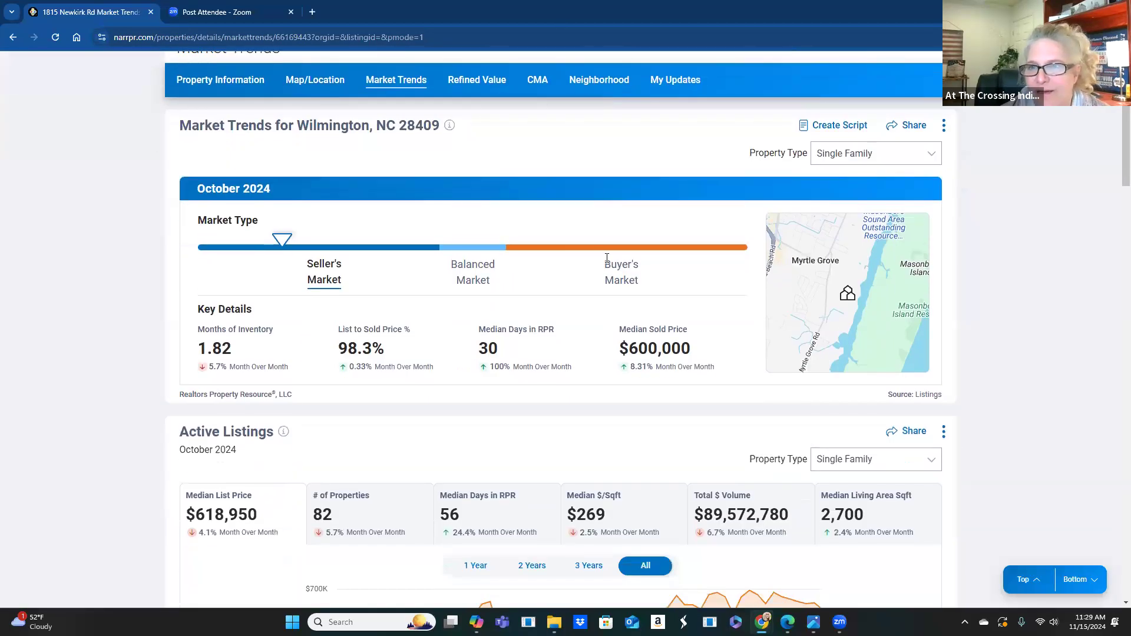
scroll(477, 318, "up", 2)
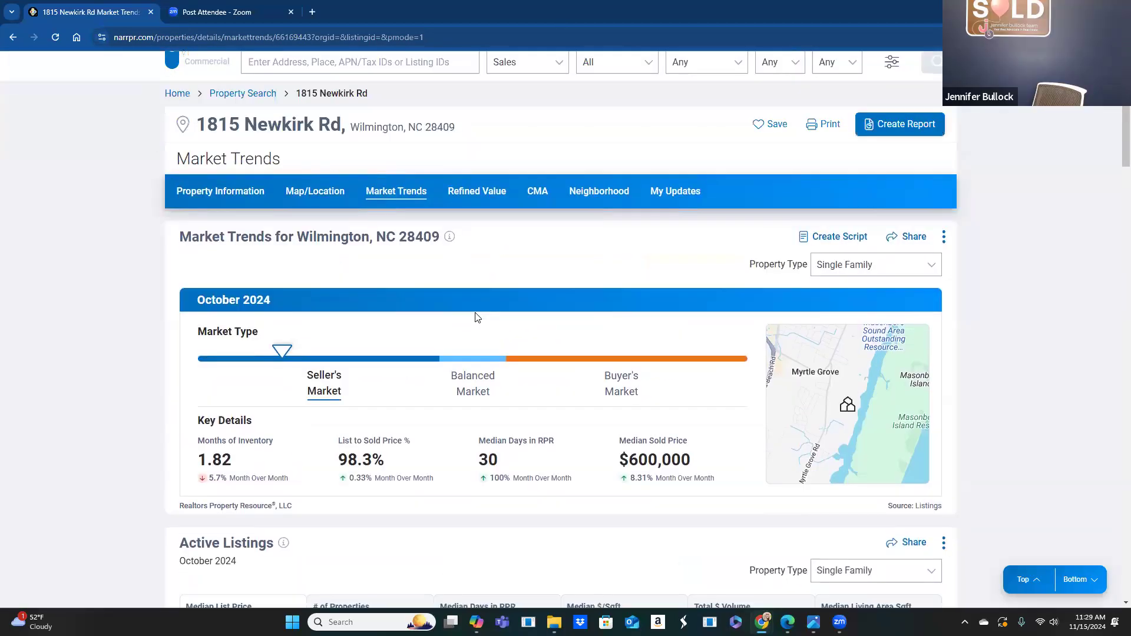
scroll(478, 318, "up", 1)
left_click(221, 257)
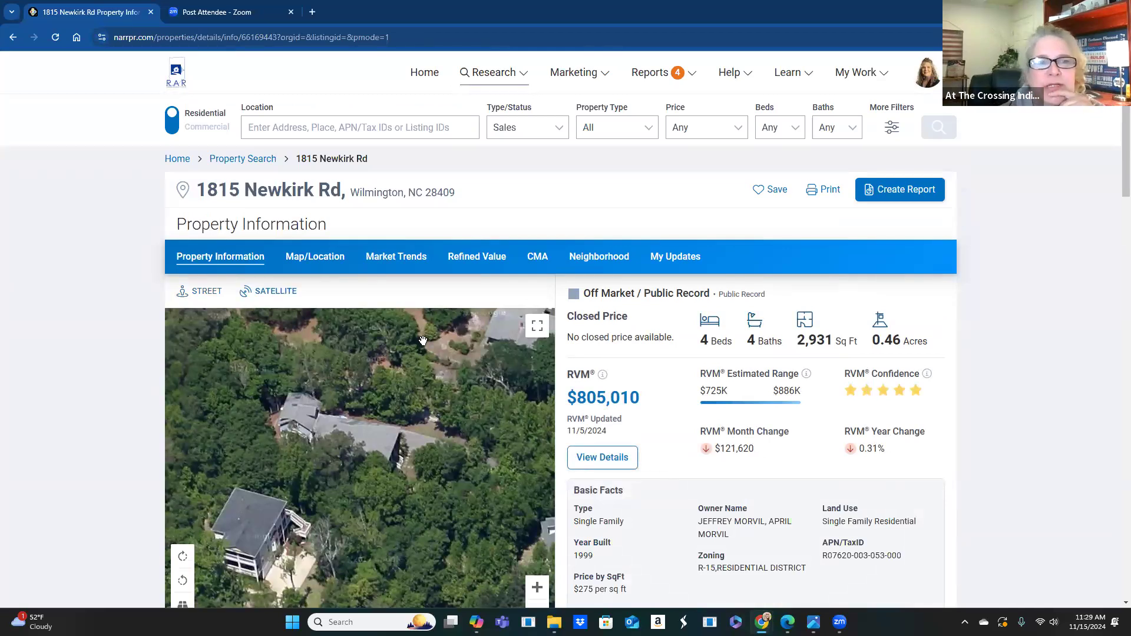
- Switch the property image to street view, back to satellite, then start creating a report
scroll(417, 342, "down", 2)
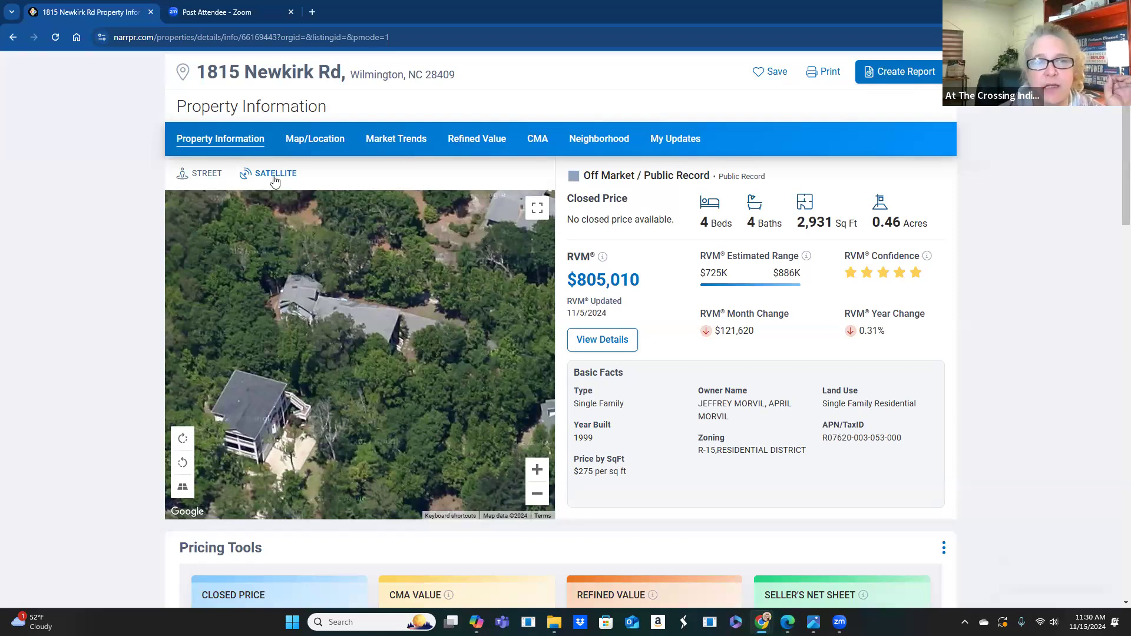
left_click(206, 174)
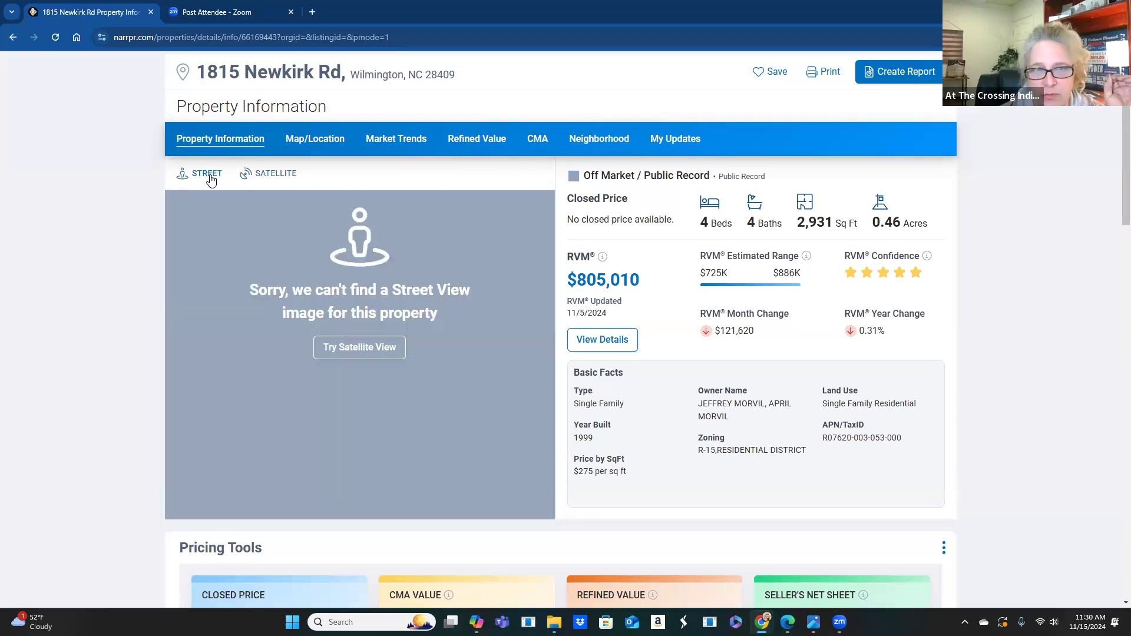
left_click(285, 177)
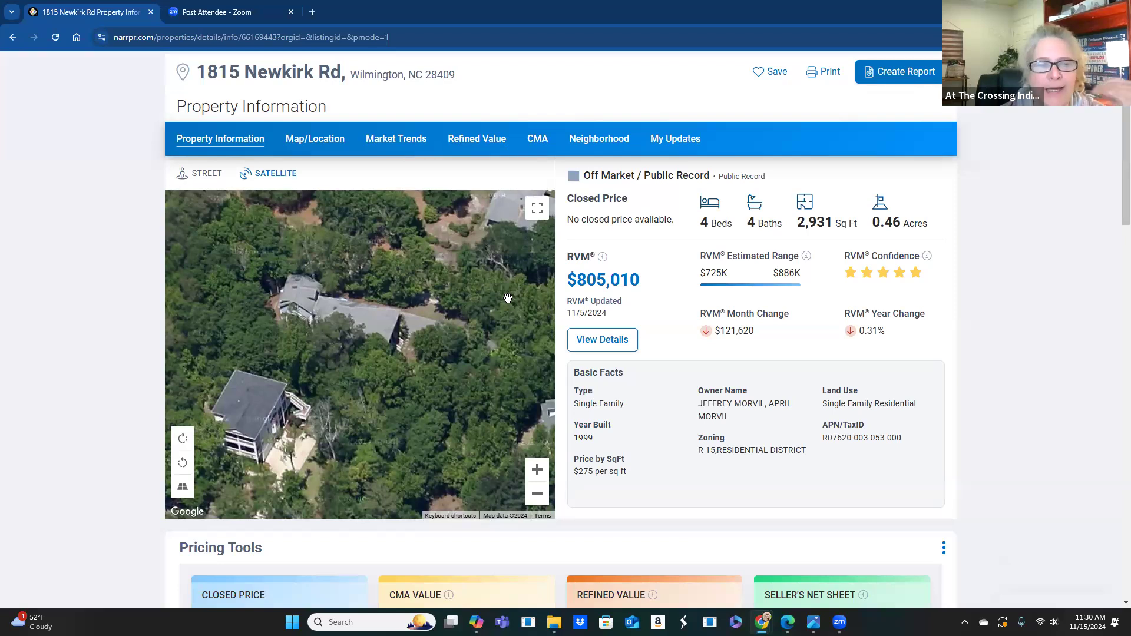
scroll(488, 278, "down", 2)
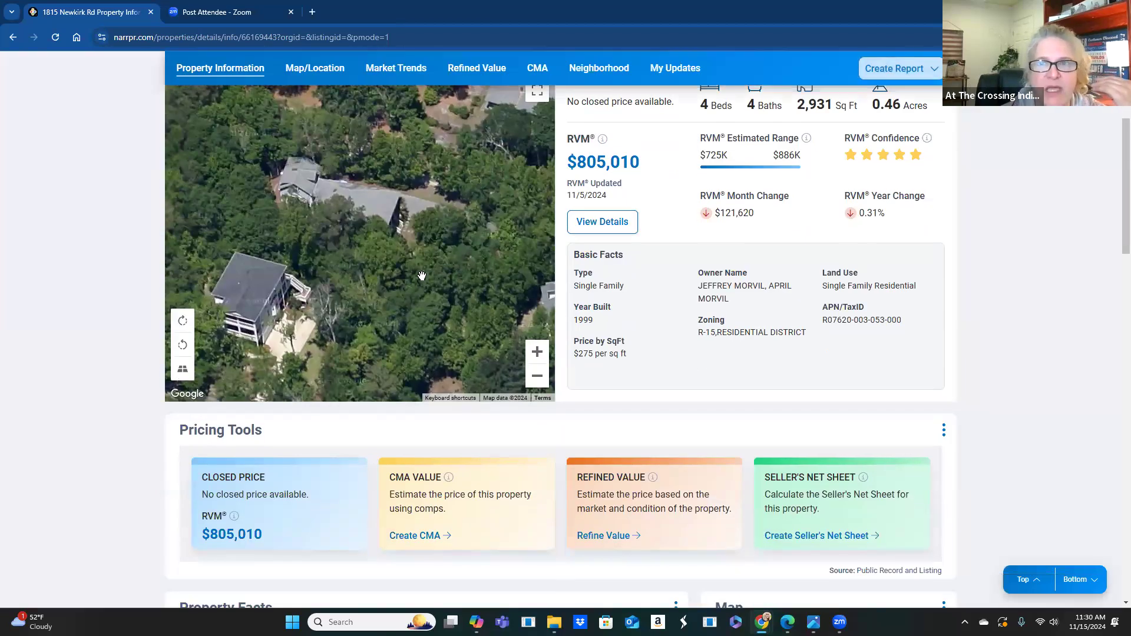
scroll(436, 278, "up", 2)
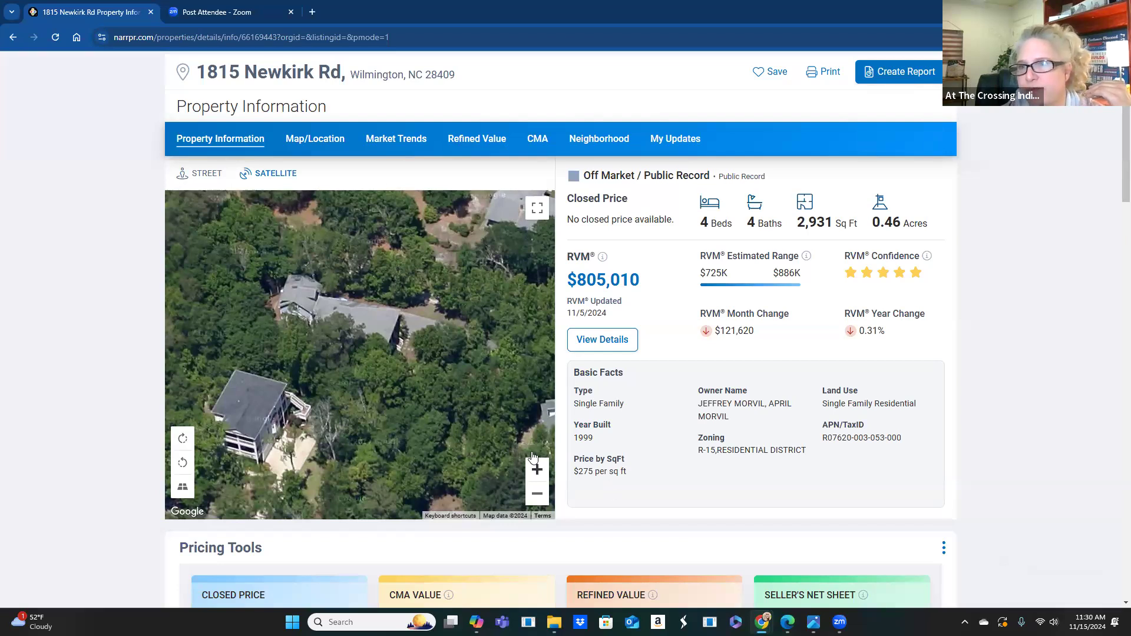
left_click(896, 73)
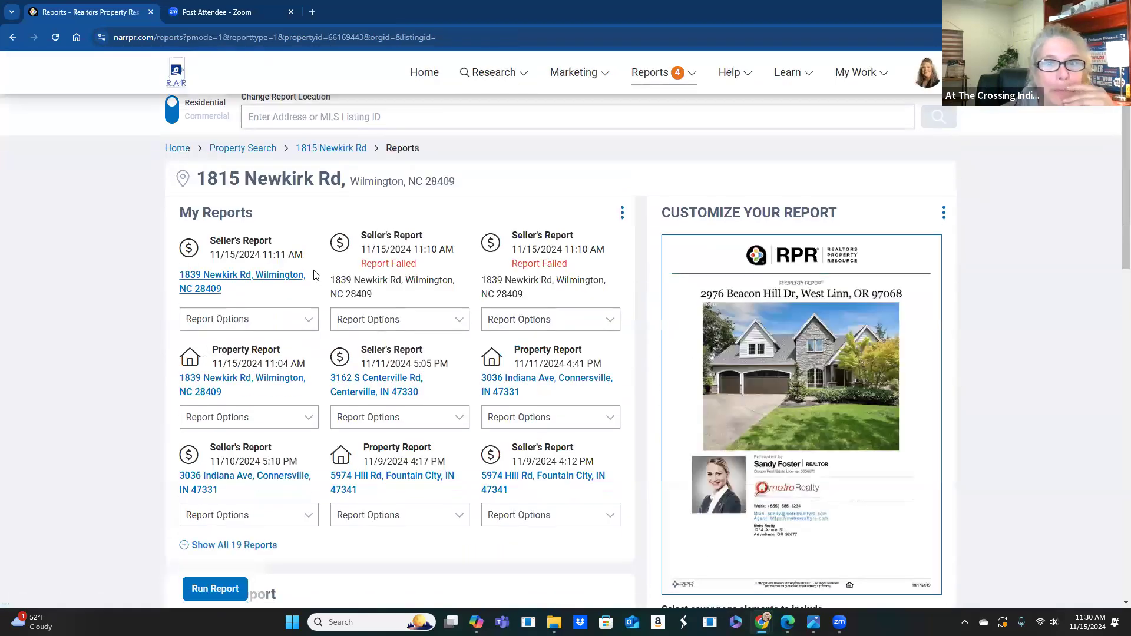
- Turn Show Page Numbers on and back off for reports
scroll(313, 275, "down", 5)
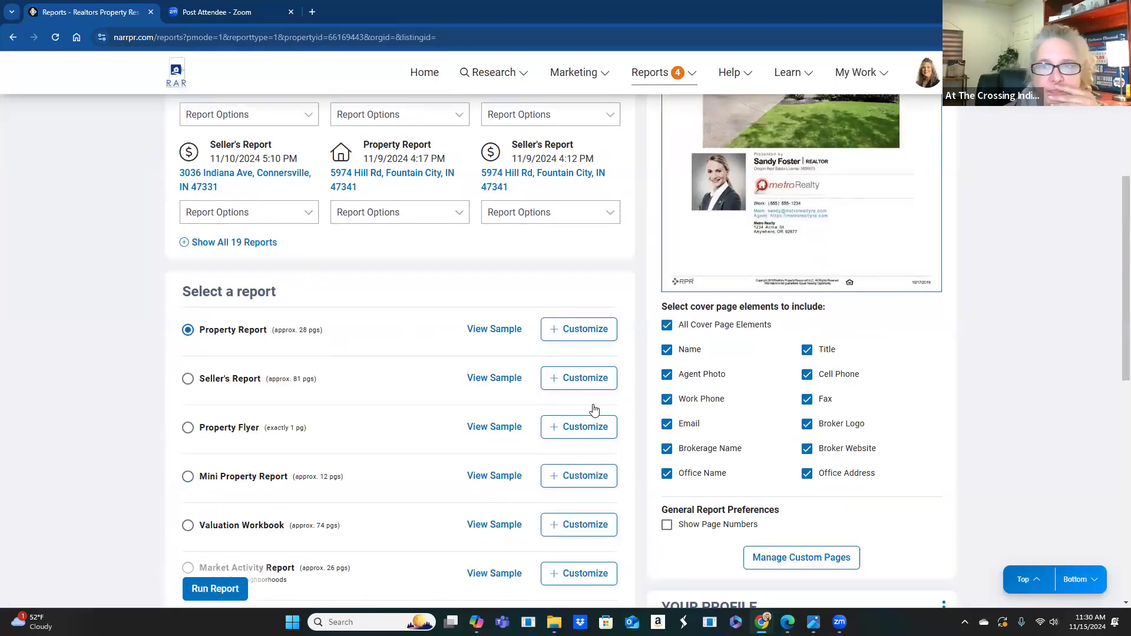
scroll(873, 473, "up", 1)
scroll(741, 443, "down", 2)
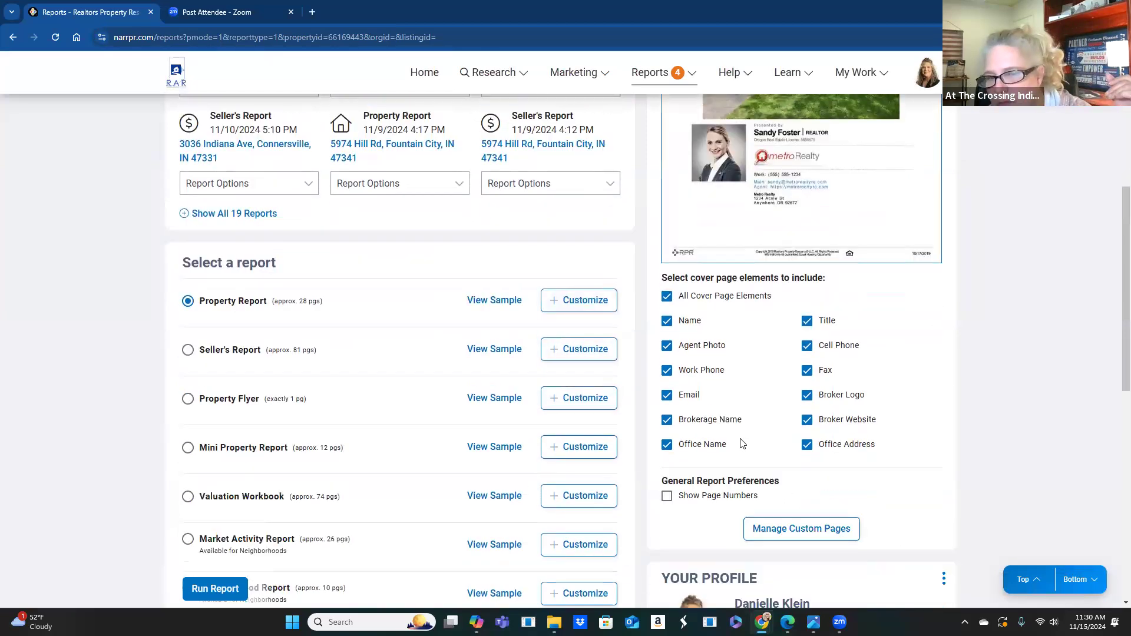
scroll(741, 443, "down", 2)
left_click(668, 409)
left_click(668, 408)
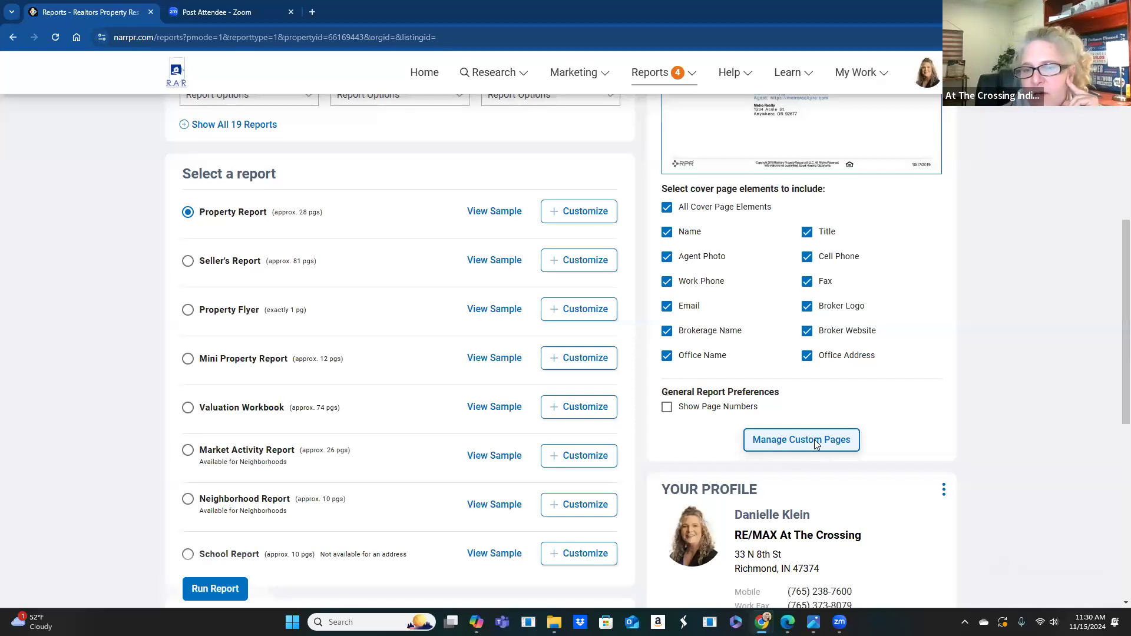
- Open Manage Custom Pages, start adding a custom page, then cancel without uploading
left_click(816, 445)
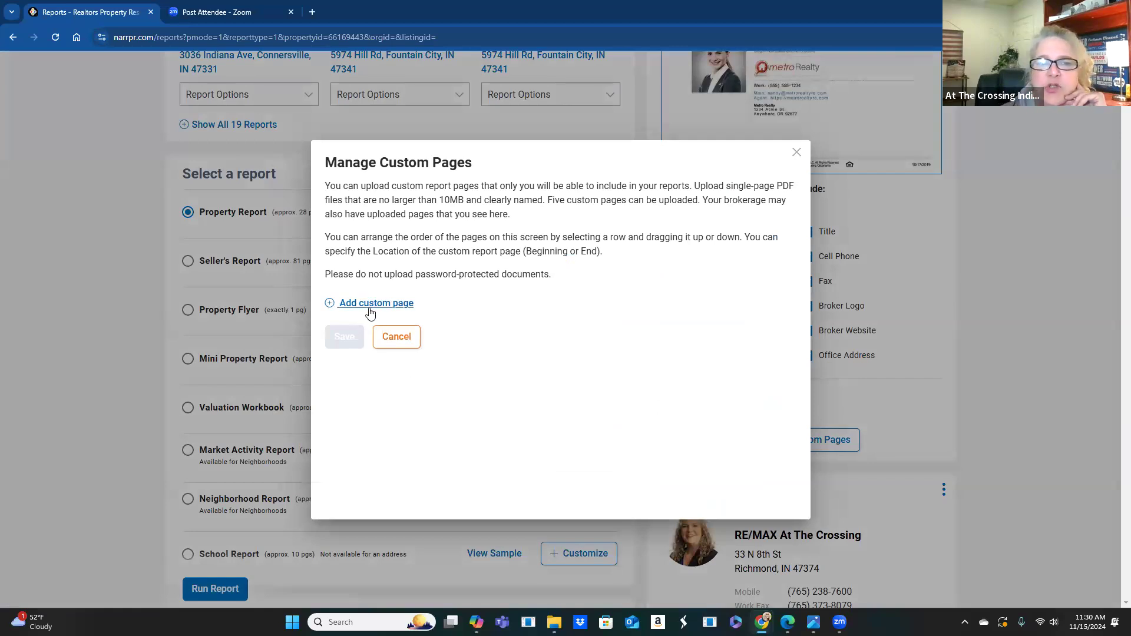
left_click(370, 304)
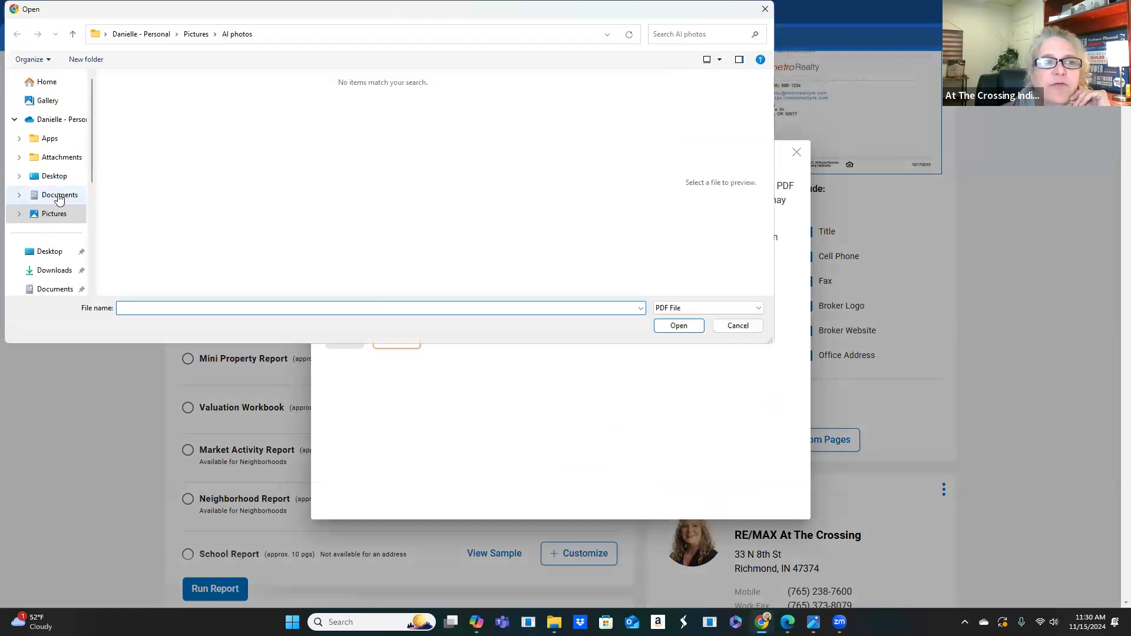
left_click(59, 195)
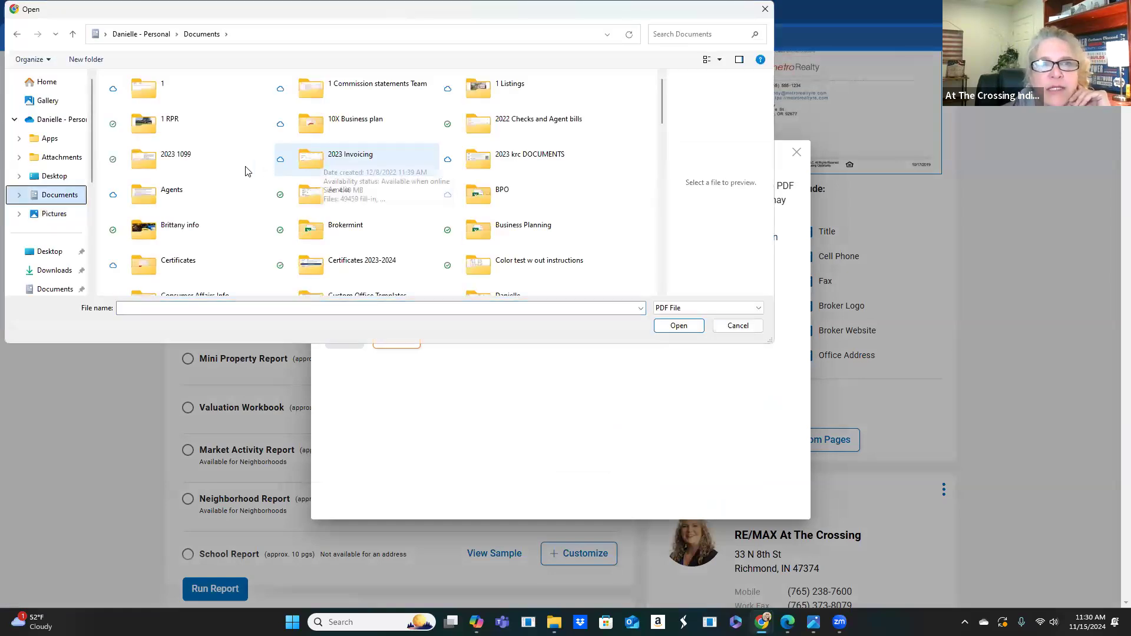
left_click(571, 117)
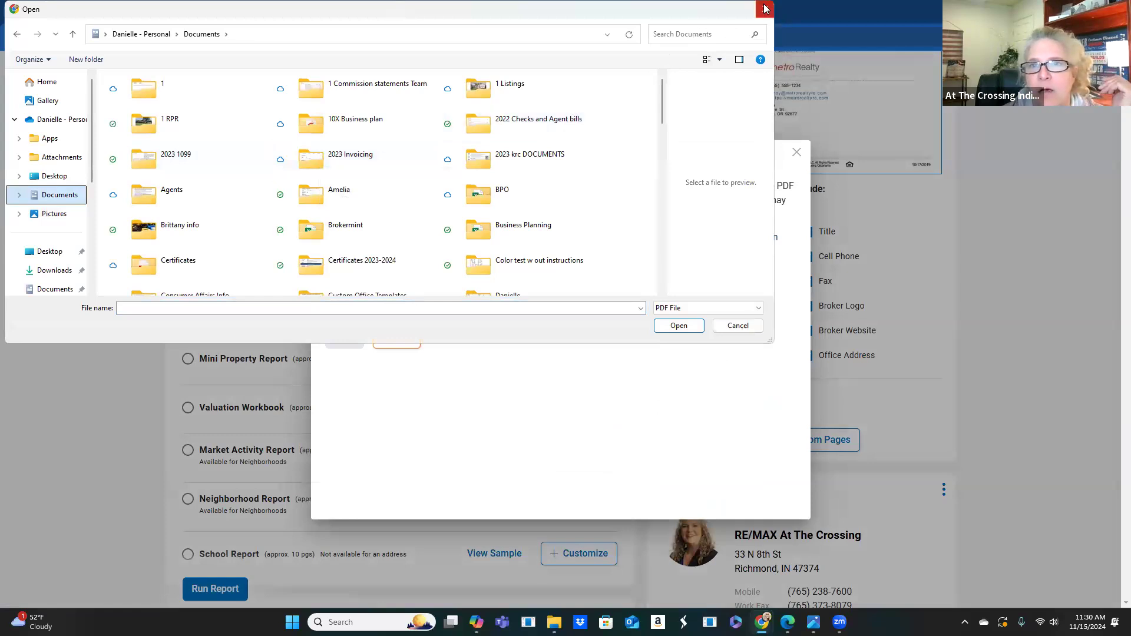
left_click(764, 9)
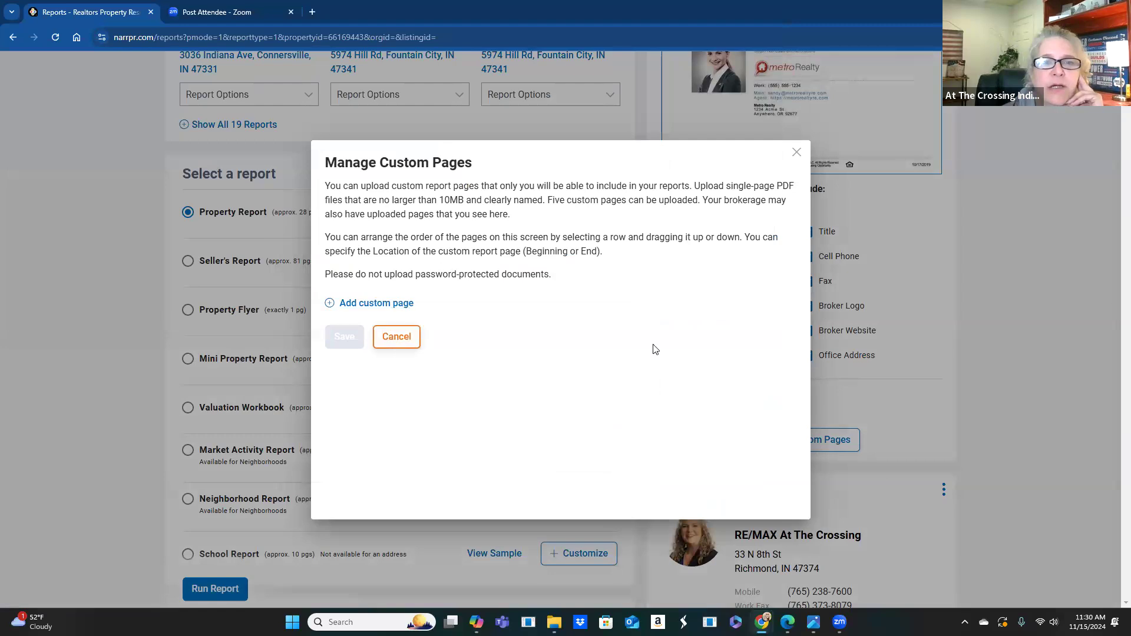
key("Escape")
scroll(418, 374, "up", 8)
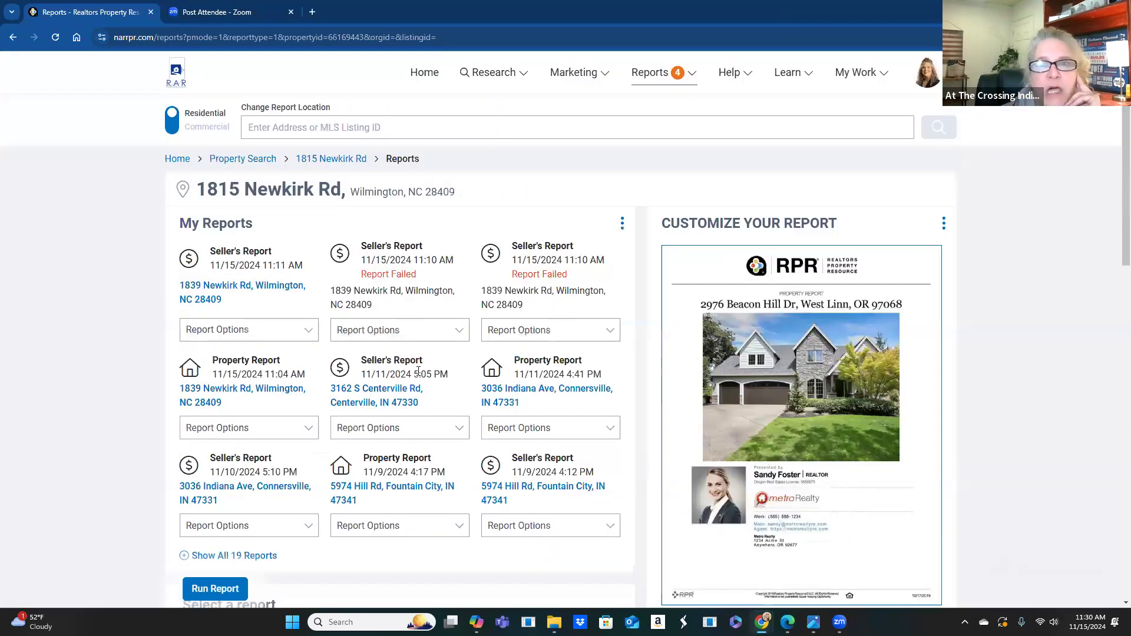